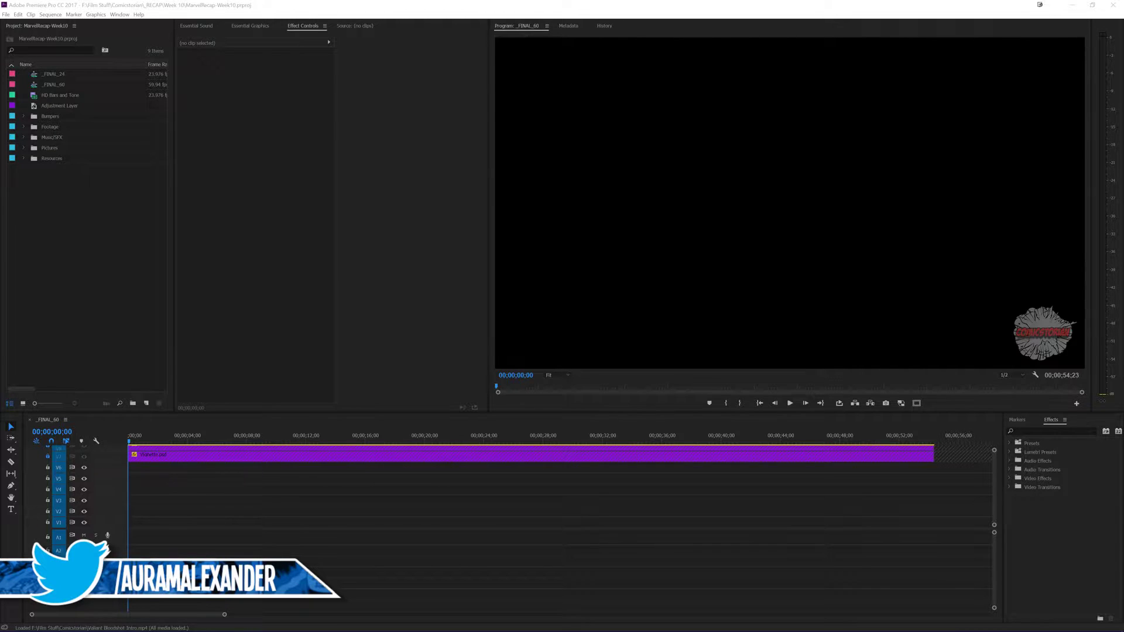
Import the episode's footage files into the project and save the project
{"action": "left_click", "coordinate": [117, 317]}
{"action": "left_click_drag", "start_coordinate": [3, 124], "coordinate": [53, 112]}
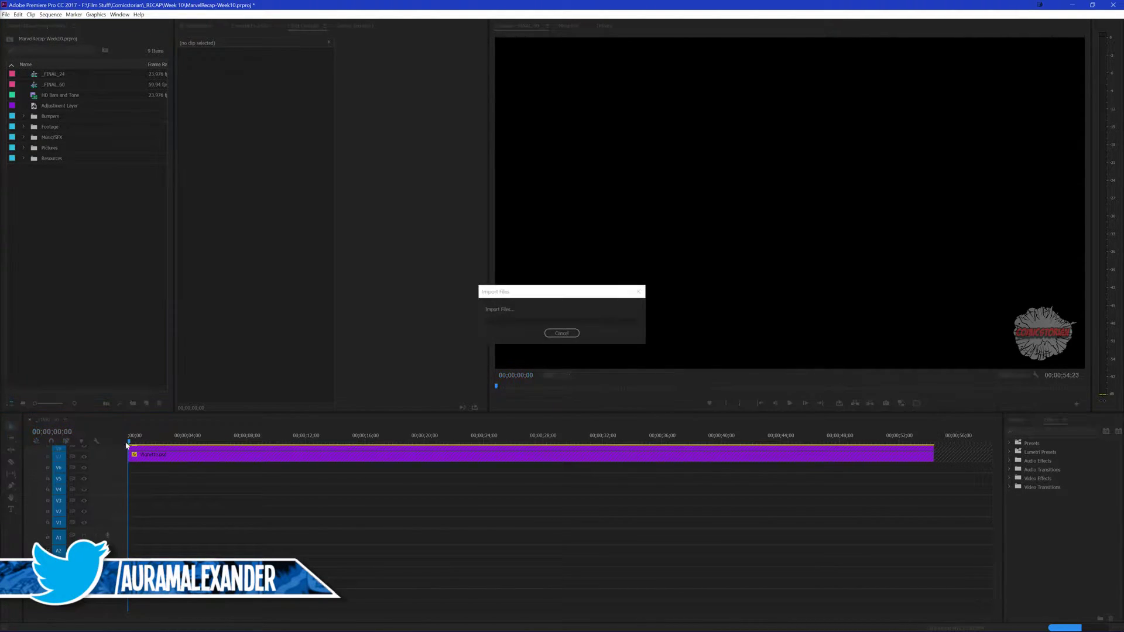
{"action": "left_click", "coordinate": [653, 246]}
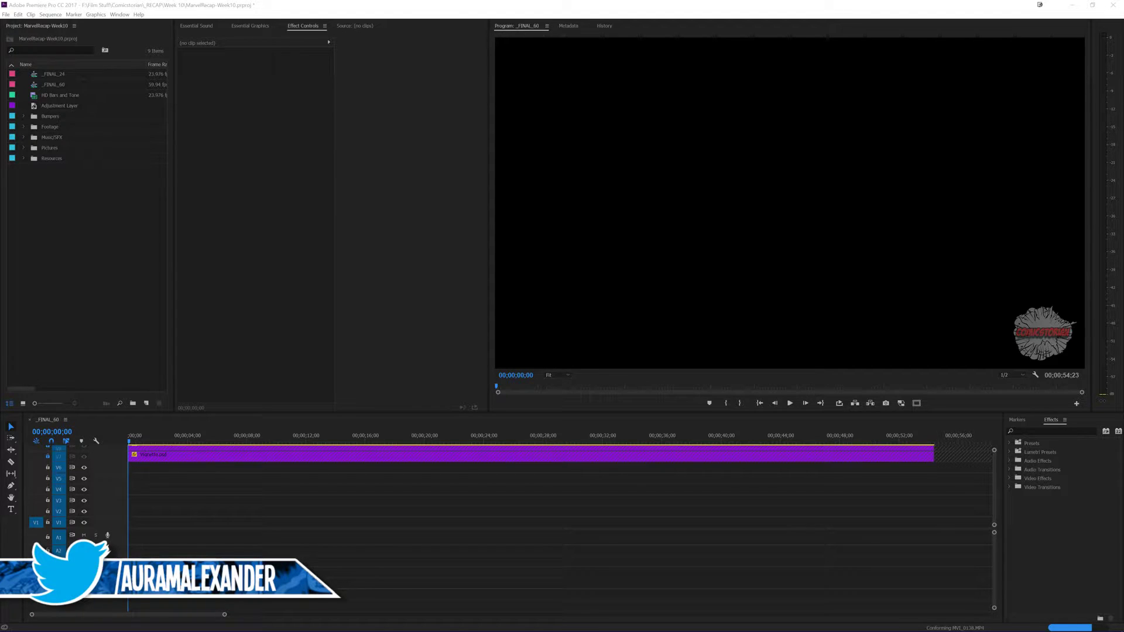
{"action": "left_click", "coordinate": [101, 340]}
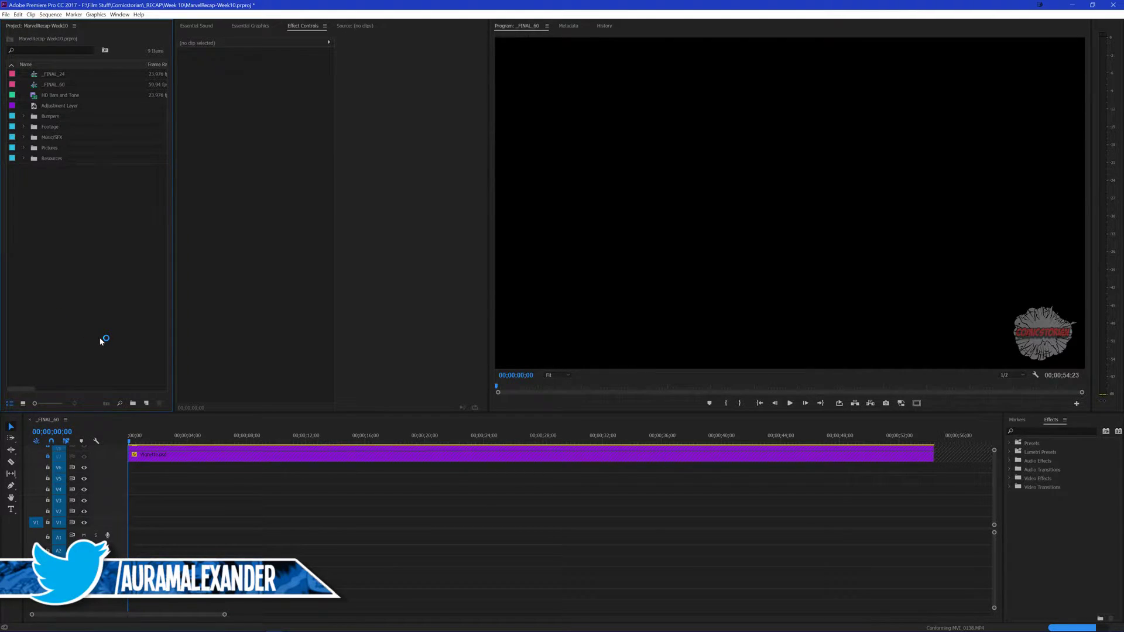
{"action": "key", "text": "ctrl+s"}
Place MVI_0138.MP4 from the Footage bin at the start of V1 and A1, with the separate WAV recording on A2 beneath it
{"action": "left_click", "coordinate": [24, 127]}
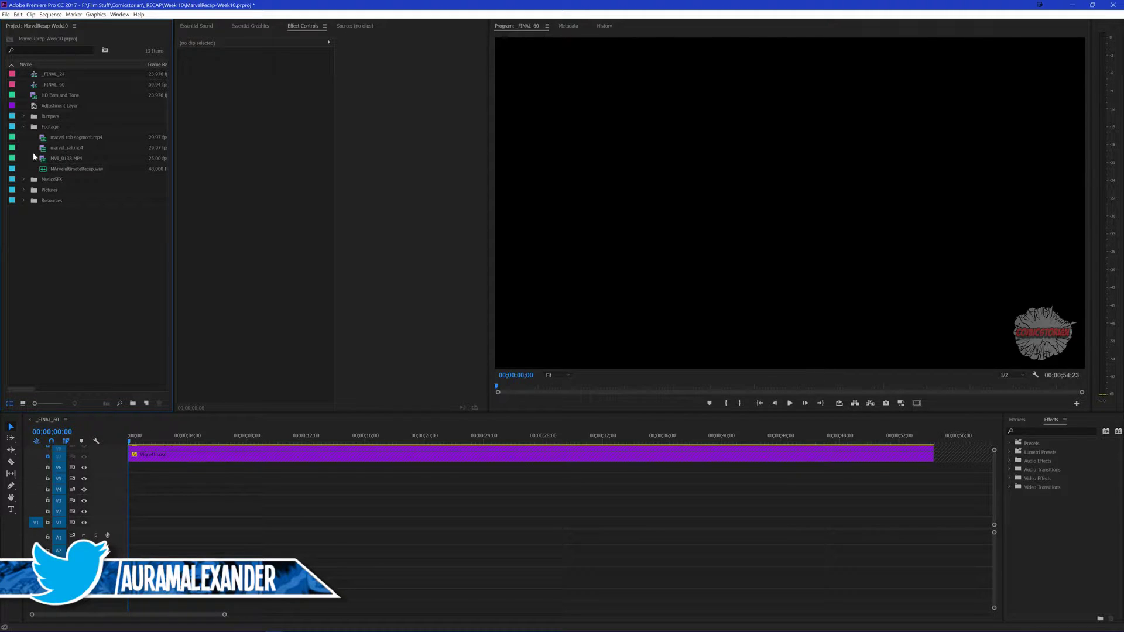
{"action": "left_click", "coordinate": [45, 158]}
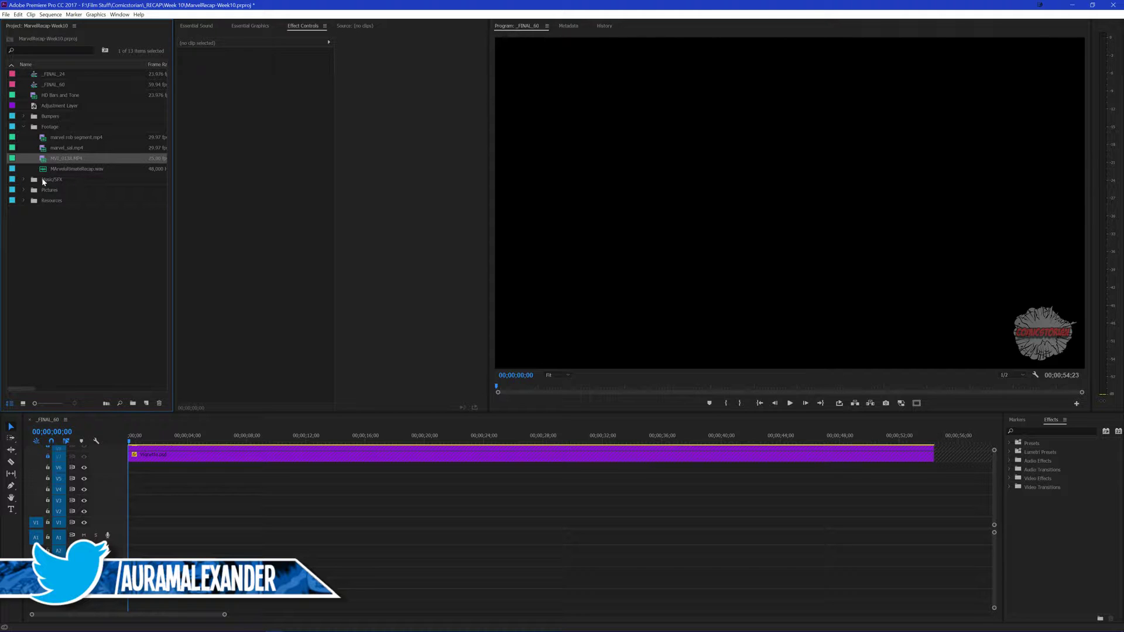
{"action": "left_click_drag", "start_coordinate": [42, 158], "coordinate": [130, 532]}
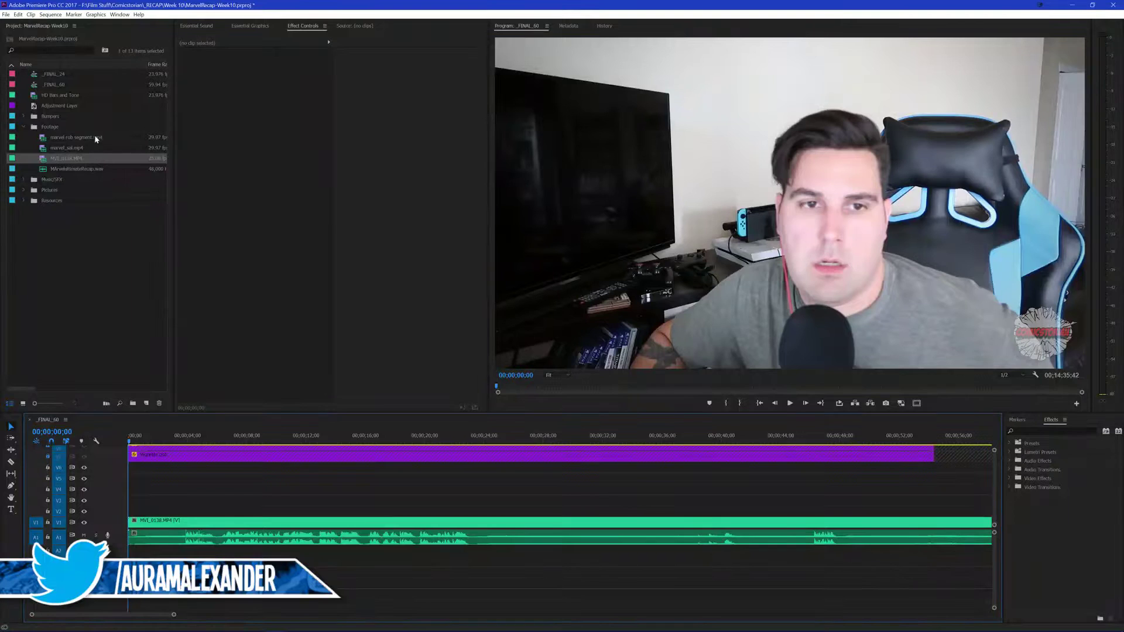
{"action": "left_click_drag", "start_coordinate": [60, 168], "coordinate": [130, 552]}
Synchronize the camera clip and the WAV recording by audio, using track channel 1
{"action": "left_click_drag", "start_coordinate": [229, 485], "coordinate": [315, 562]}
{"action": "right_click", "coordinate": [290, 553]}
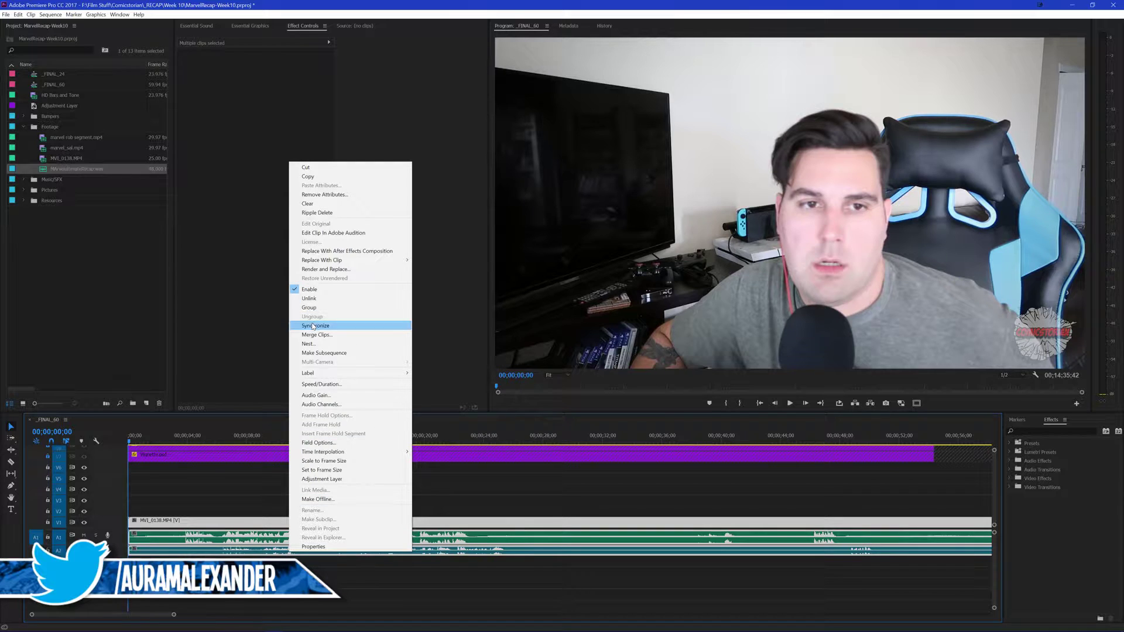
{"action": "left_click", "coordinate": [313, 326]}
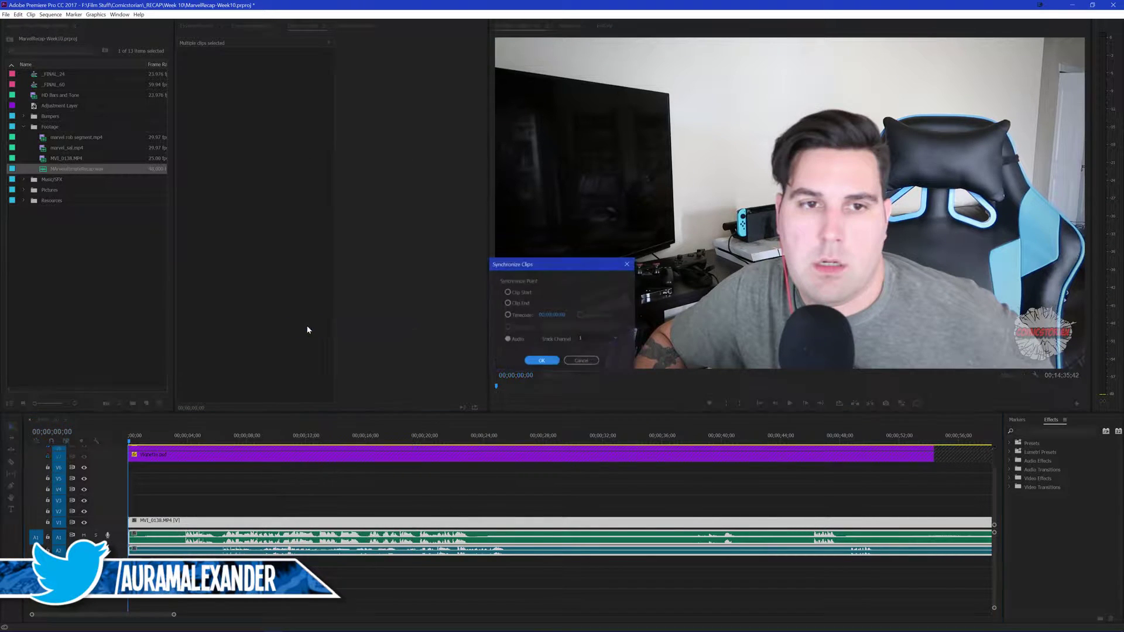
{"action": "left_click", "coordinate": [542, 359]}
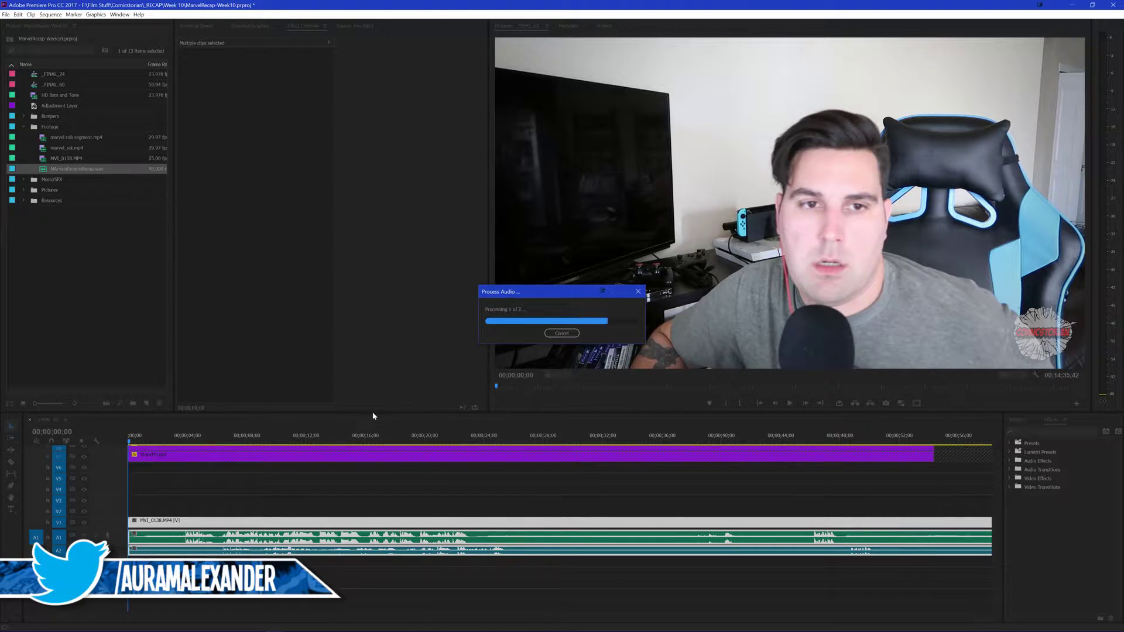
Delete the camera clip's own audio, link the WAV recording to the video, and play the result to check sync
{"action": "left_click_drag", "start_coordinate": [429, 491], "coordinate": [477, 509]}
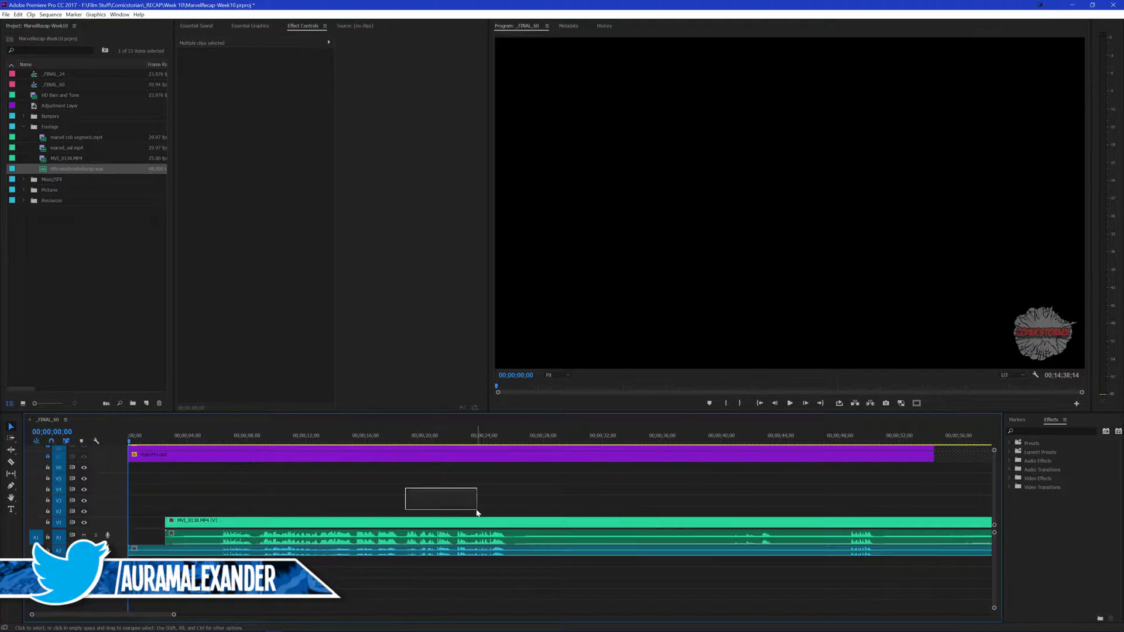
{"action": "left_click", "coordinate": [513, 554]}
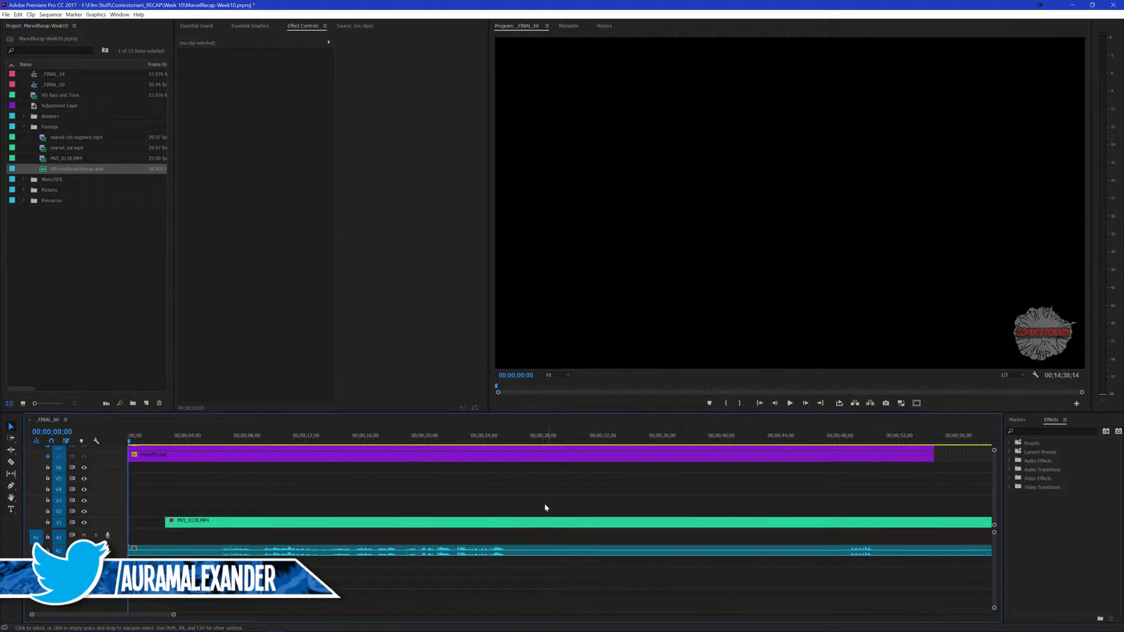
{"action": "left_click_drag", "start_coordinate": [443, 466], "coordinate": [418, 556]}
{"action": "right_click", "coordinate": [421, 553]}
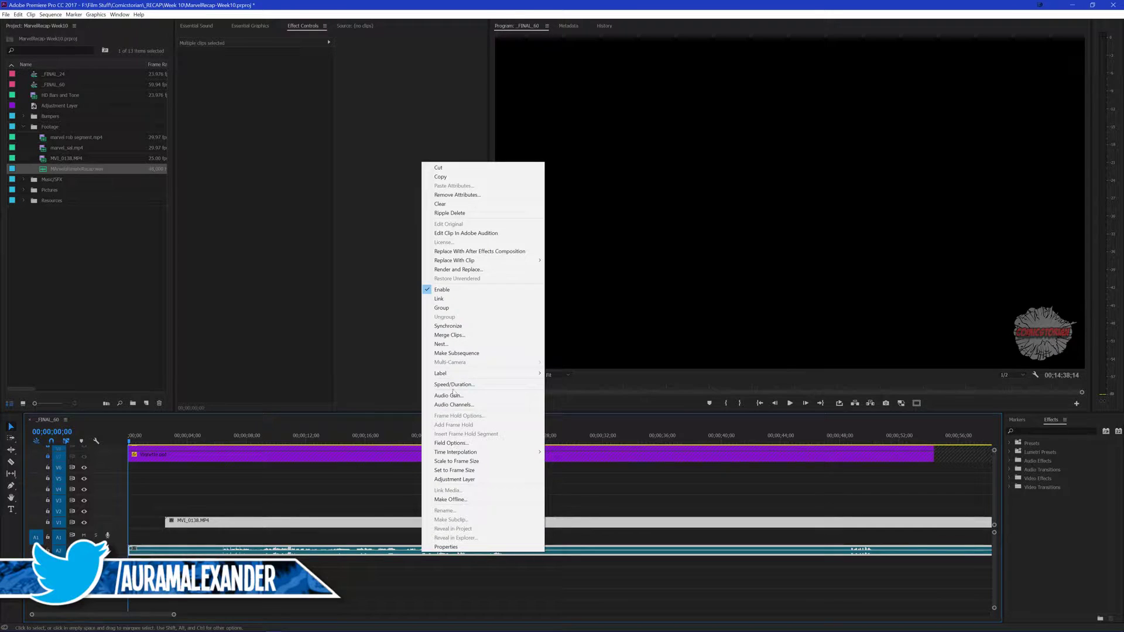
{"action": "left_click", "coordinate": [439, 299]}
{"action": "left_click", "coordinate": [240, 436]}
{"action": "key", "text": "space"}
{"action": "left_click", "coordinate": [347, 479]}
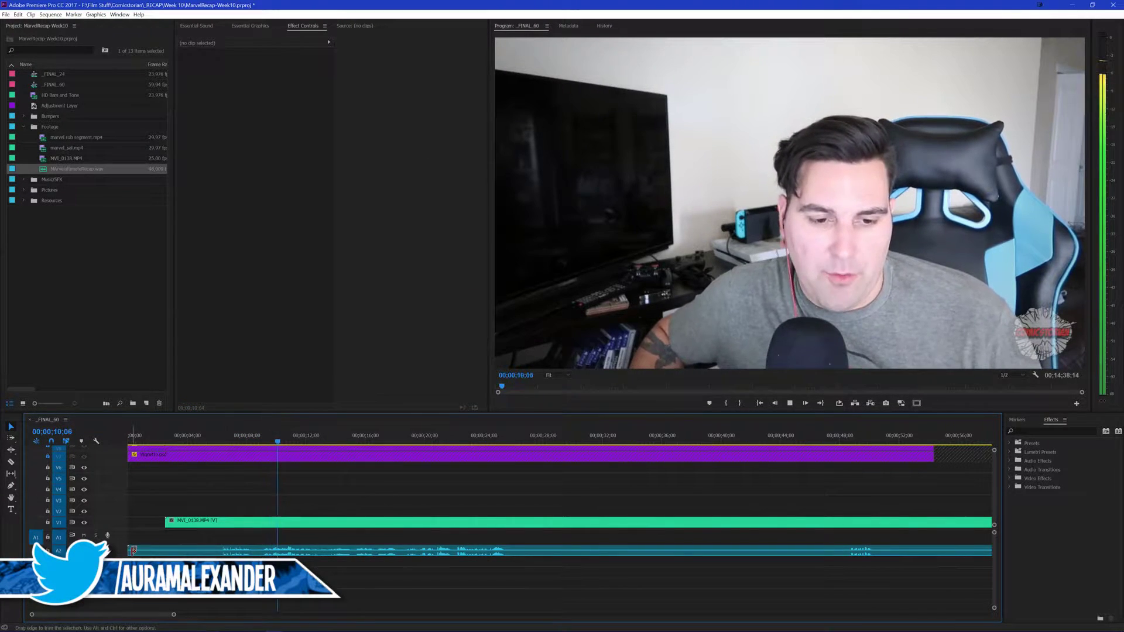
Trim the WAV's start to match the video, move it up to A1, and close the gap before the clip
{"action": "left_click_drag", "start_coordinate": [129, 550], "coordinate": [165, 550]}
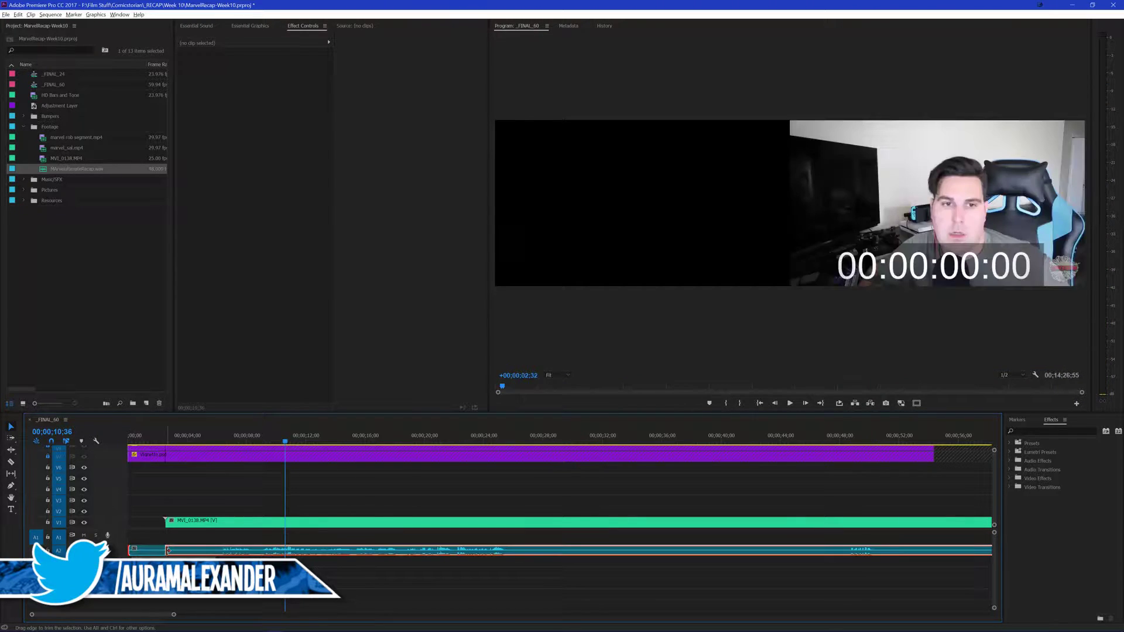
{"action": "left_click_drag", "start_coordinate": [234, 550], "coordinate": [234, 536]}
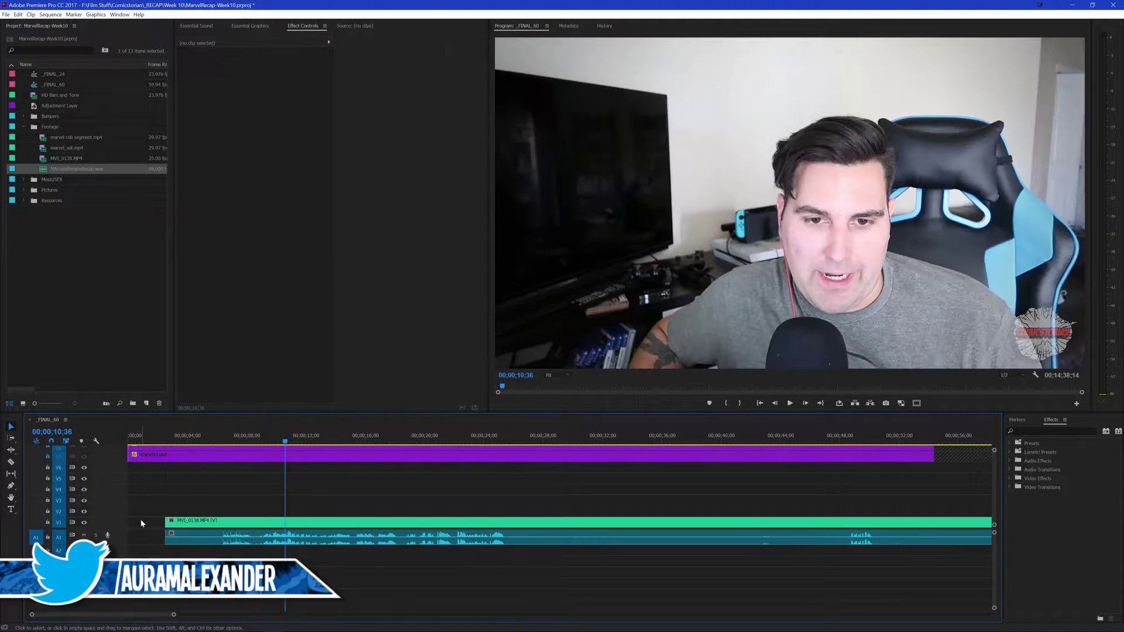
{"action": "left_click", "coordinate": [146, 522]}
{"action": "key", "text": "Delete"}
{"action": "key", "text": "Home"}
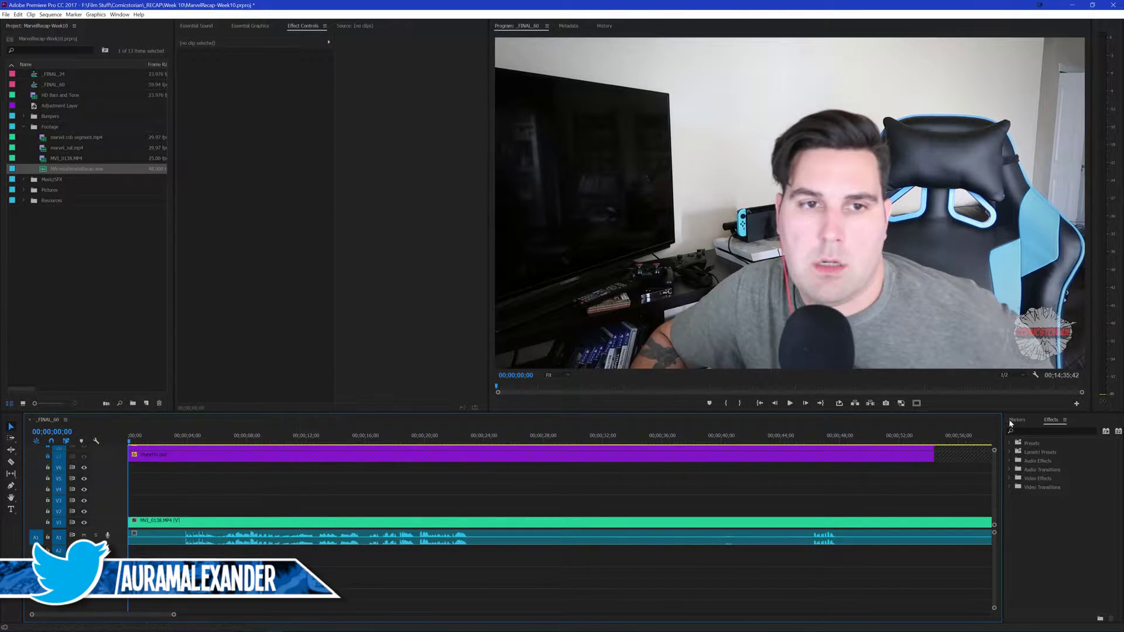
Find the CS presets and apply CS Audio EQ to the synced MVI_0138.MP4 clip
{"action": "left_click", "coordinate": [1036, 432]}
{"action": "type", "text": "cs"}
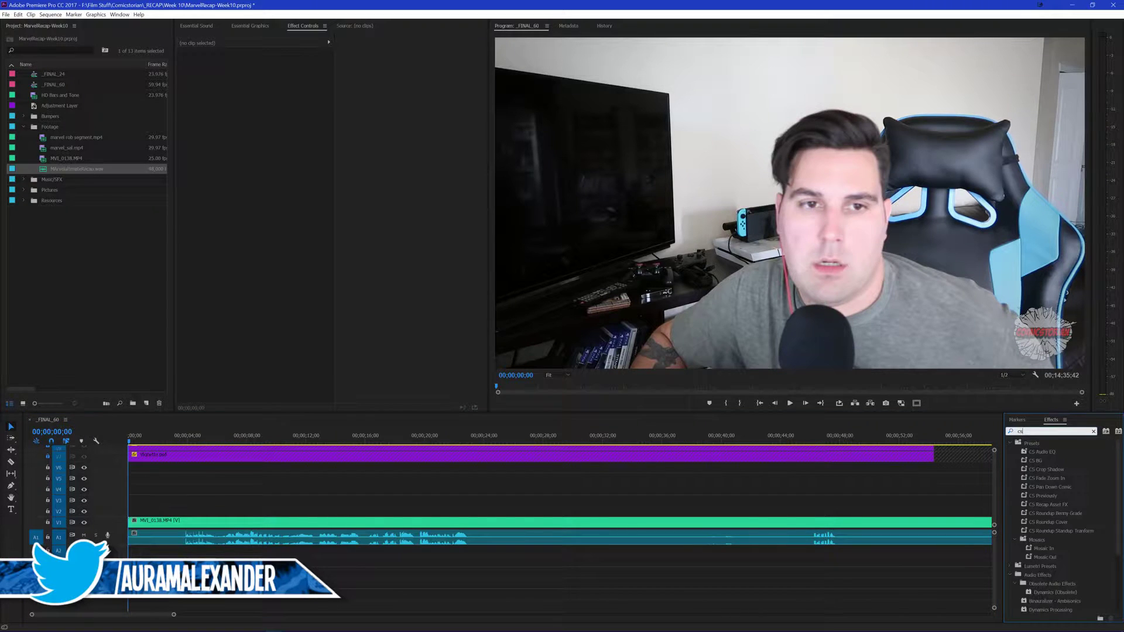
{"action": "left_click_drag", "start_coordinate": [1032, 452], "coordinate": [712, 520]}
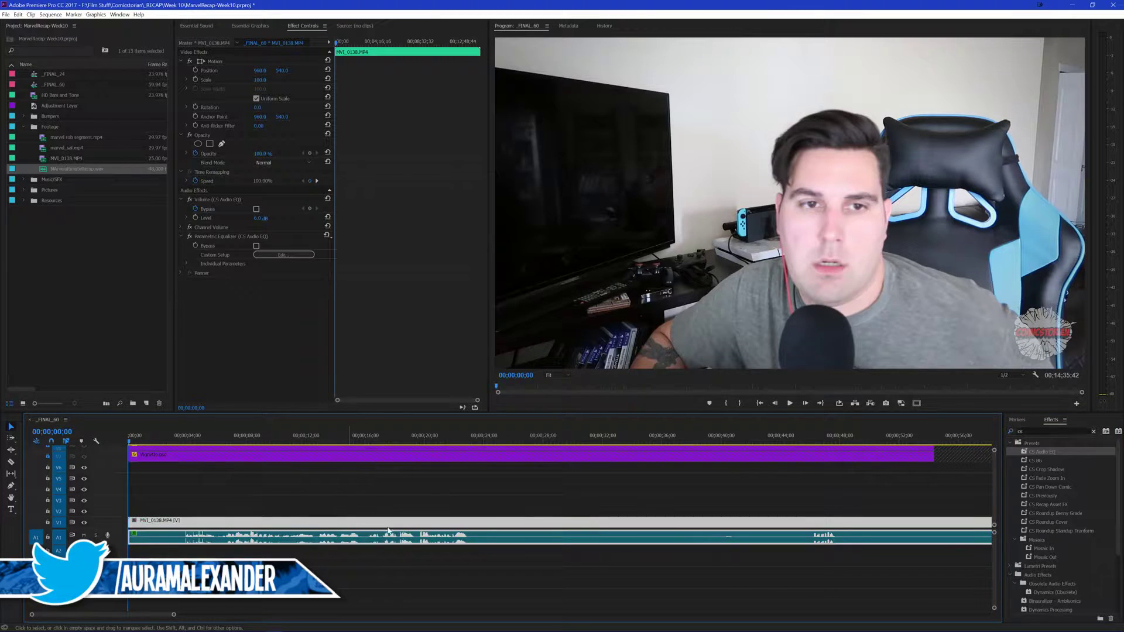
Nest the synced clip under a name made of the host's first name plus Sync, and give the nest a violet label
{"action": "key", "text": "ctrl+shift+n"}
{"action": "type", "text": "Benny Sync"}
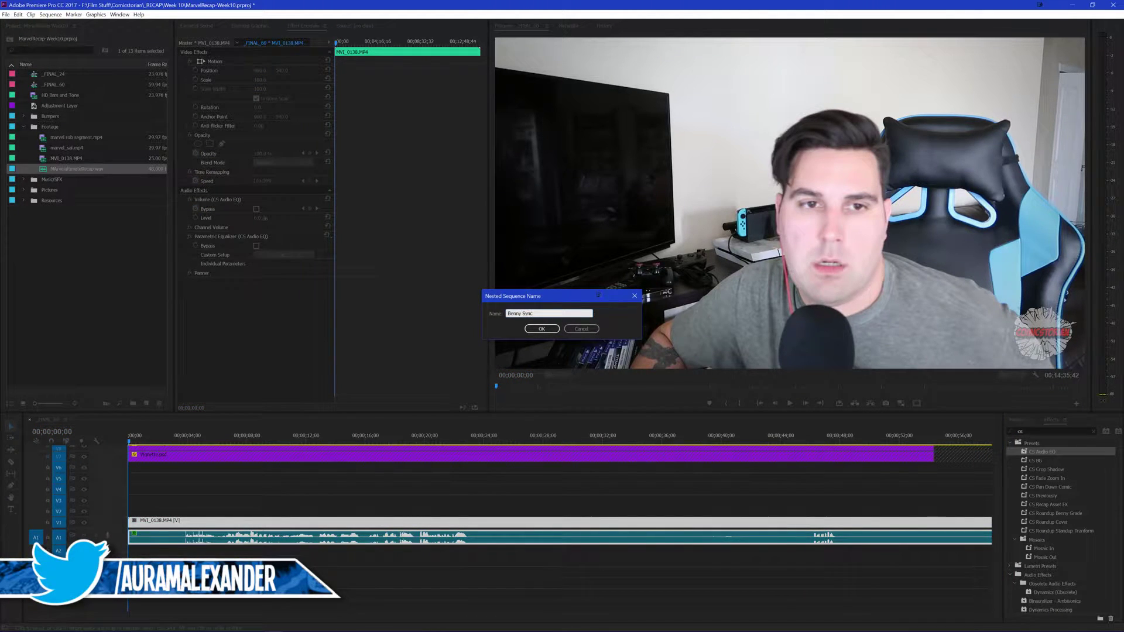
{"action": "key", "text": "Return"}
{"action": "right_click", "coordinate": [453, 520]}
{"action": "mouse_move", "coordinate": [576, 329]}
{"action": "left_click", "coordinate": [603, 362]}
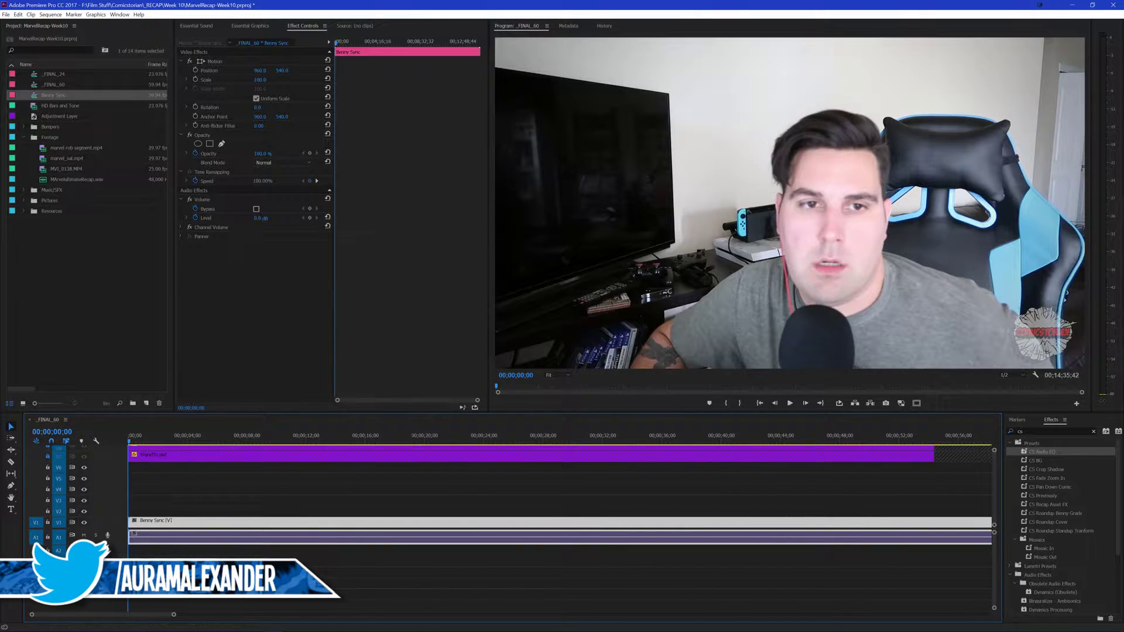
Undo the label change and the nesting of the synced clip in _FINAL_60
{"action": "key", "text": "alt+Tab"}
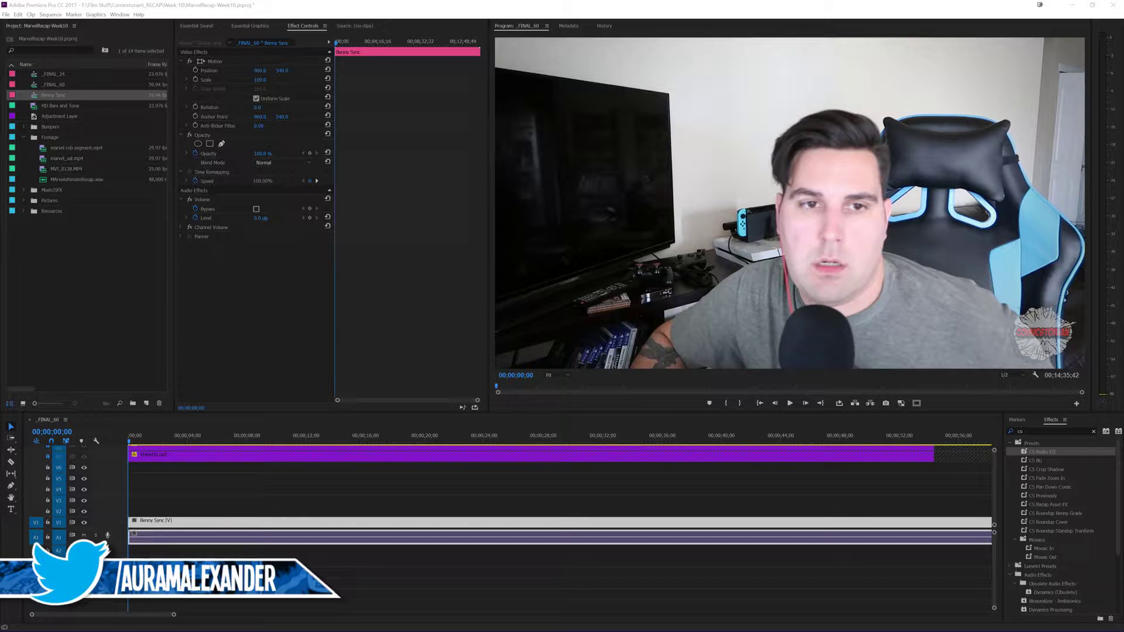
{"action": "left_click", "coordinate": [378, 492]}
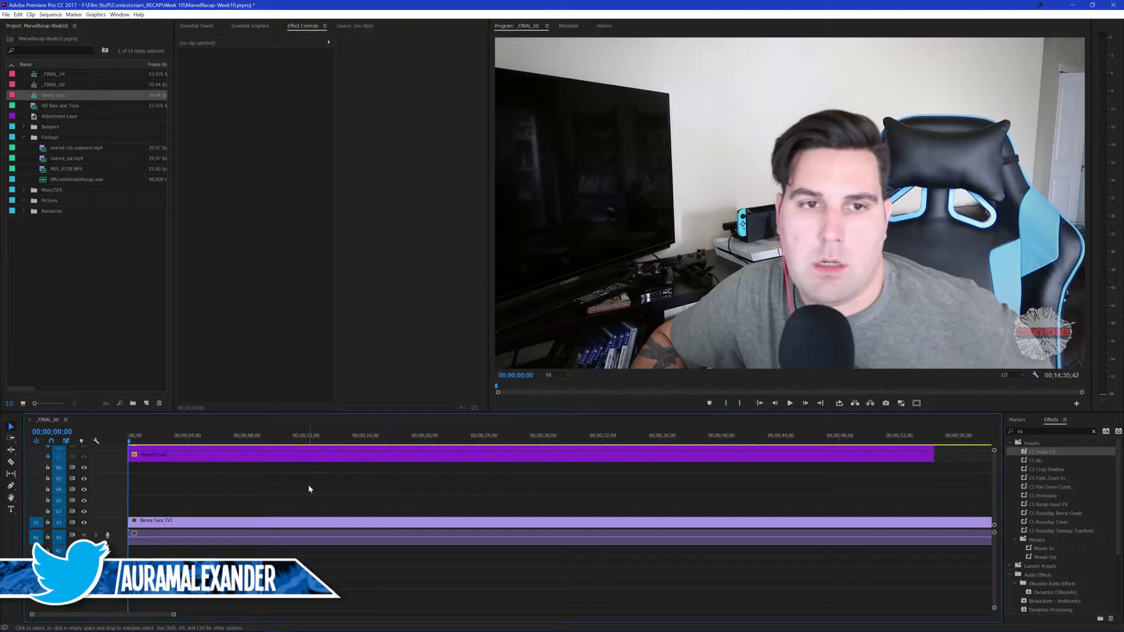
{"action": "key", "text": "minus"}
{"action": "key", "text": "minus"}
{"action": "key", "text": "minus"}
{"action": "key", "text": "minus"}
{"action": "key", "text": "minus"}
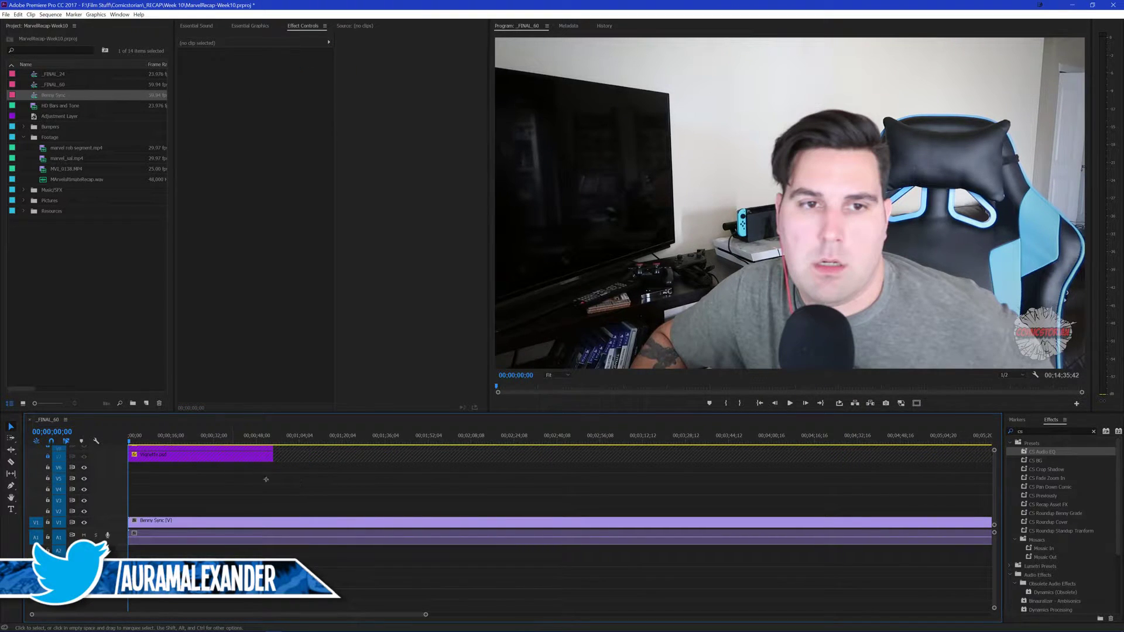
{"action": "left_click", "coordinate": [251, 535]}
{"action": "left_click", "coordinate": [212, 483]}
{"action": "key", "text": "ctrl+z"}
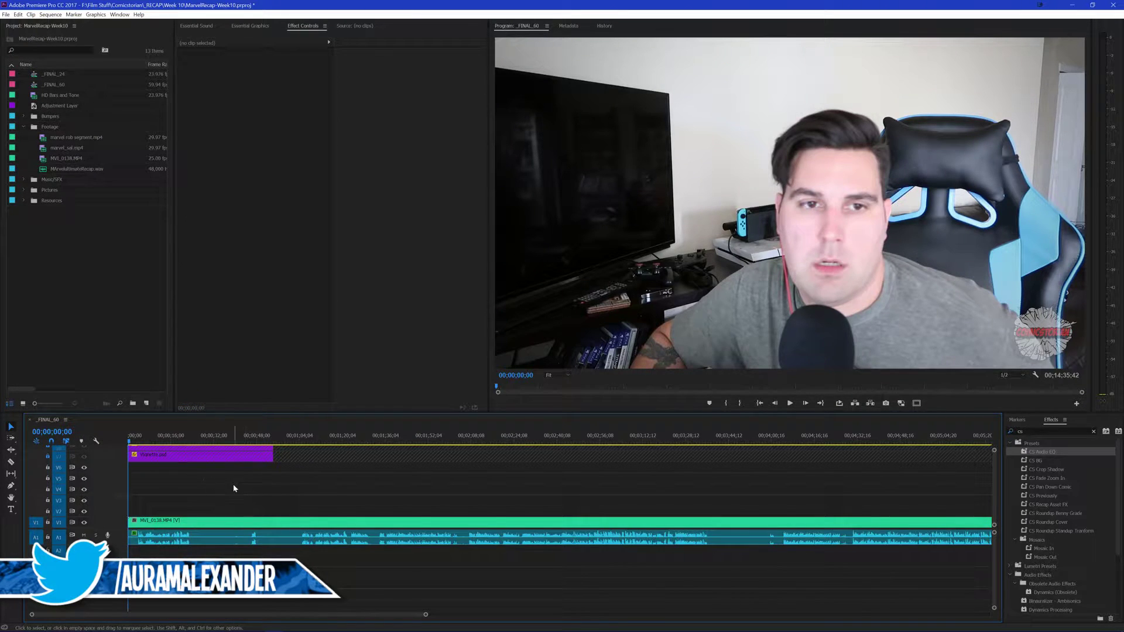
Move the synced clip out of _FINAL_60 and into the start of the _FINAL_24 sequence
{"action": "key", "text": "ctrl+z"}
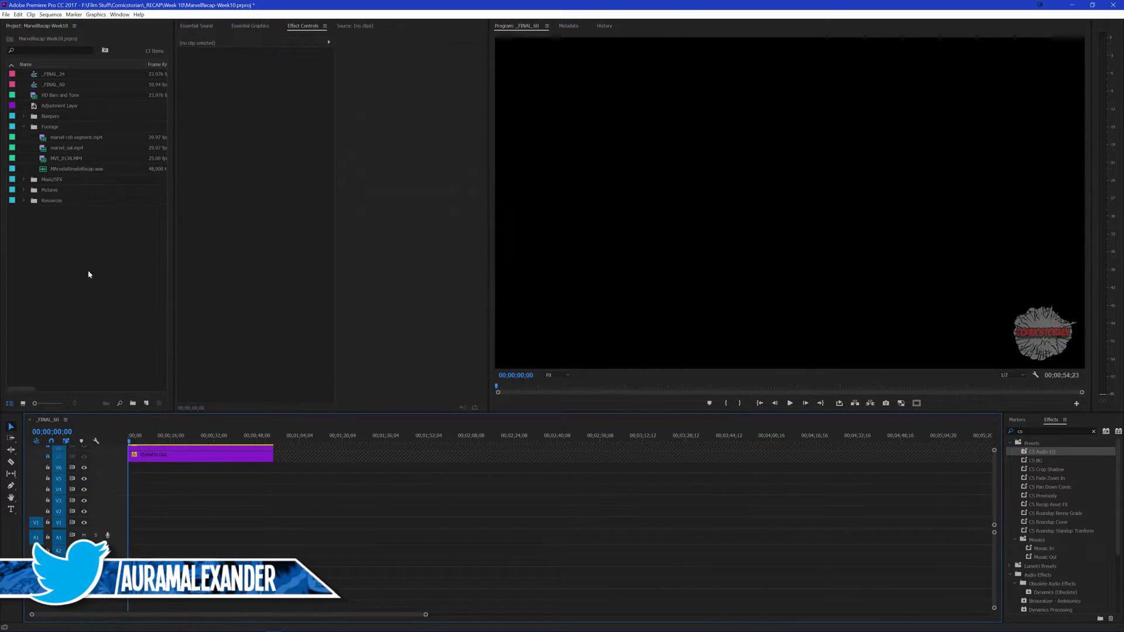
{"action": "double_click", "coordinate": [44, 75]}
{"action": "left_click", "coordinate": [47, 420]}
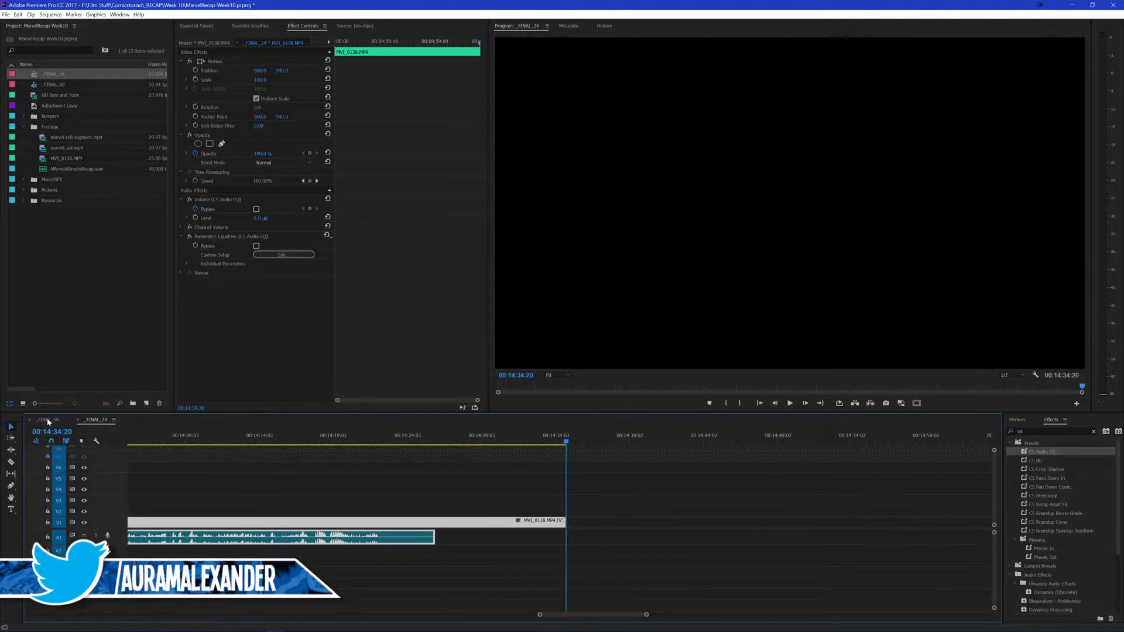
{"action": "left_click", "coordinate": [97, 420]}
Review the end of MVI_0138.MP4 in _FINAL_24 and trim the video back to where its audio ends
{"action": "left_click_drag", "start_coordinate": [477, 435], "coordinate": [556, 442]}
{"action": "key", "text": "space"}
{"action": "scroll", "coordinate": [459, 459], "scroll_direction": "up", "scroll_amount": 3}
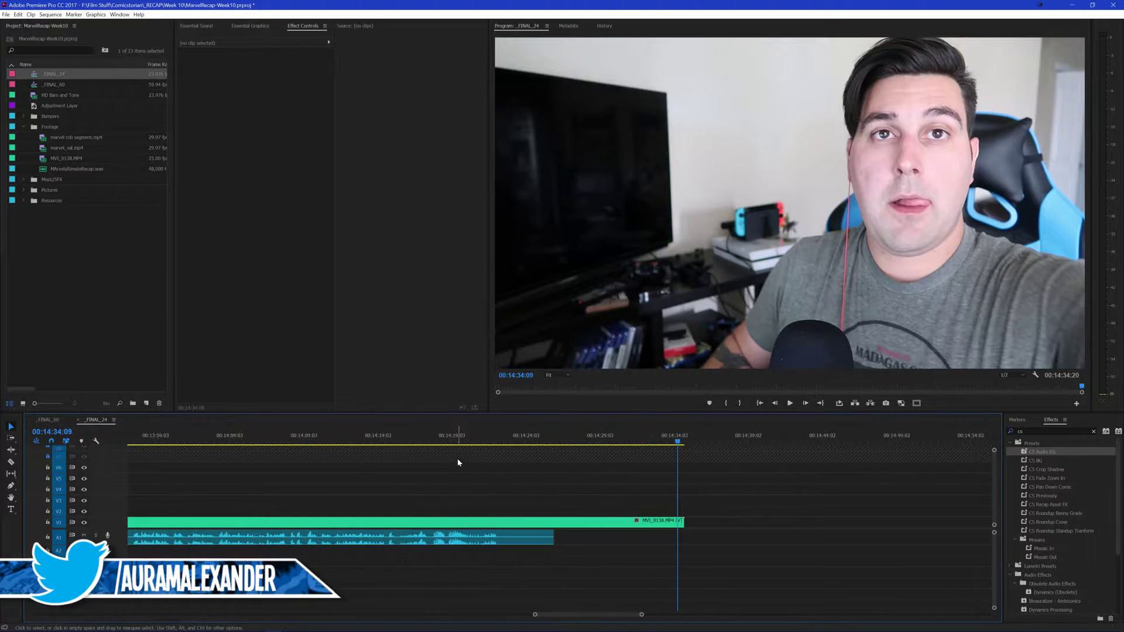
{"action": "left_click_drag", "start_coordinate": [689, 521], "coordinate": [557, 522]}
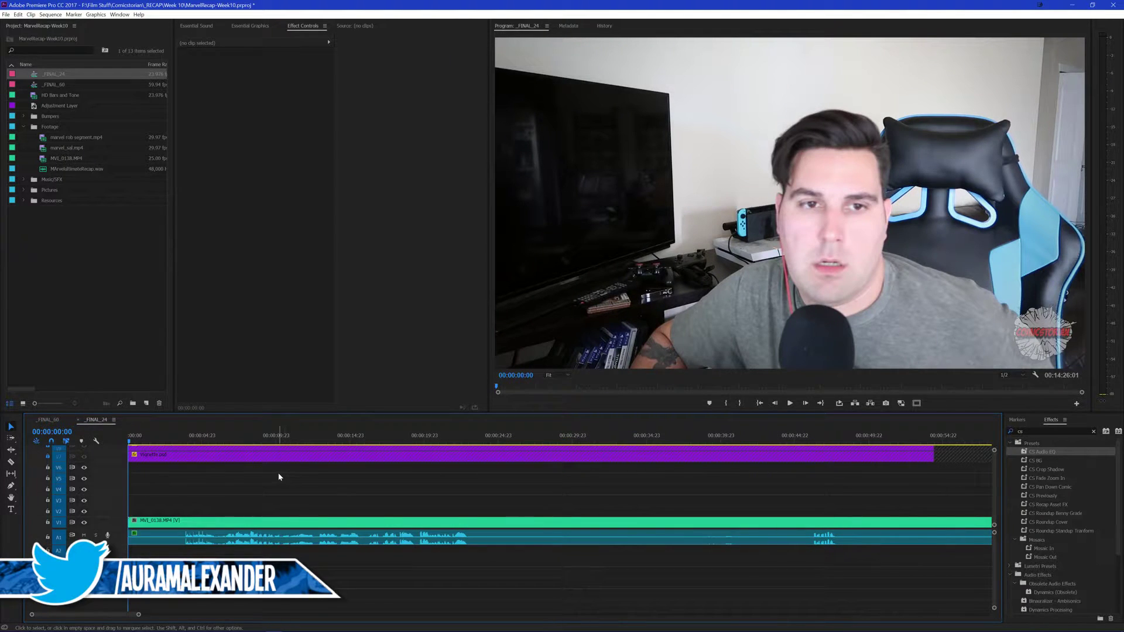
Preview the opening seconds of MVI_0138.MP4 and give the clip a violet label colour
{"action": "left_click", "coordinate": [177, 438]}
{"action": "key", "text": "space"}
{"action": "key", "text": "space"}
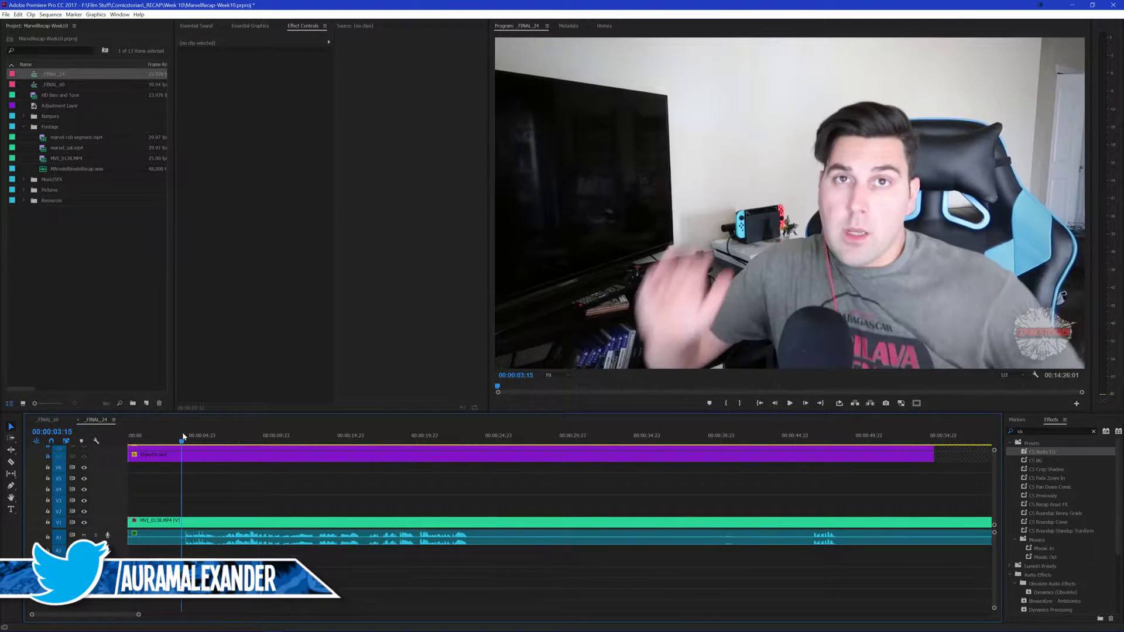
{"action": "right_click", "coordinate": [186, 522]}
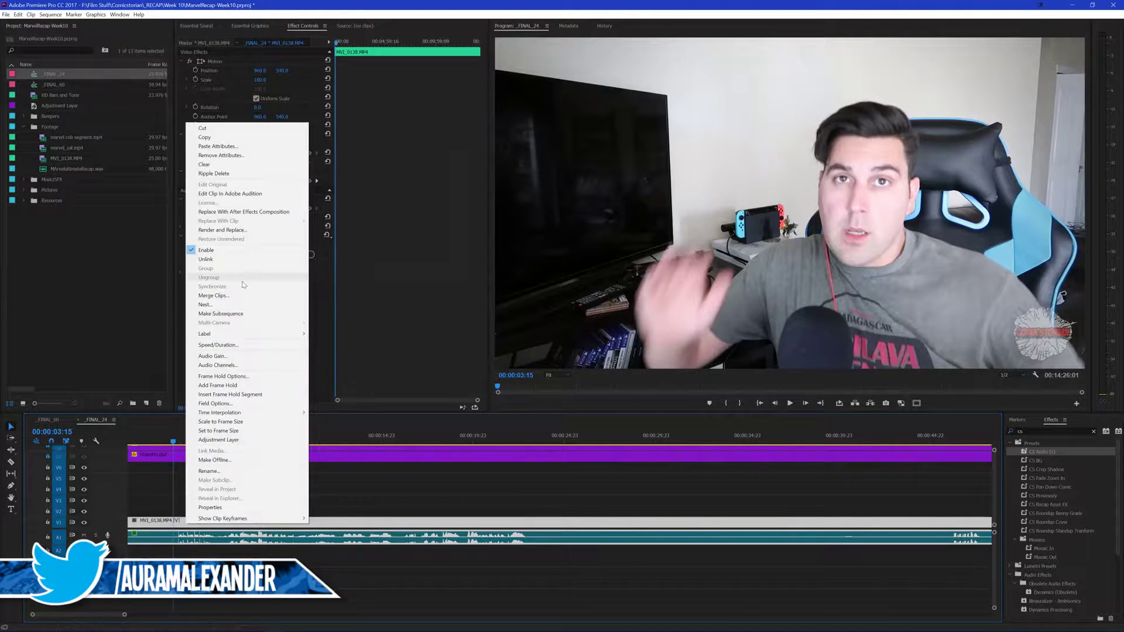
{"action": "left_click", "coordinate": [330, 349]}
{"action": "left_click", "coordinate": [265, 478]}
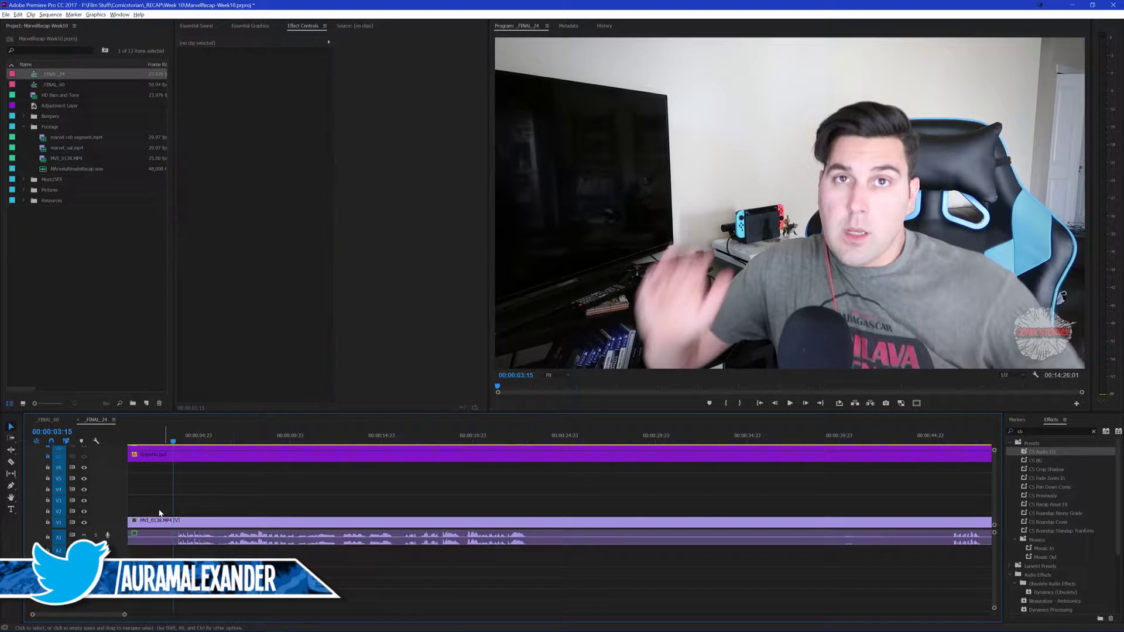
Cut MVI_0138.MP4 at 00:00:03:20 in _FINAL_24 and ripple delete the part before the cut
{"action": "key", "text": "="}
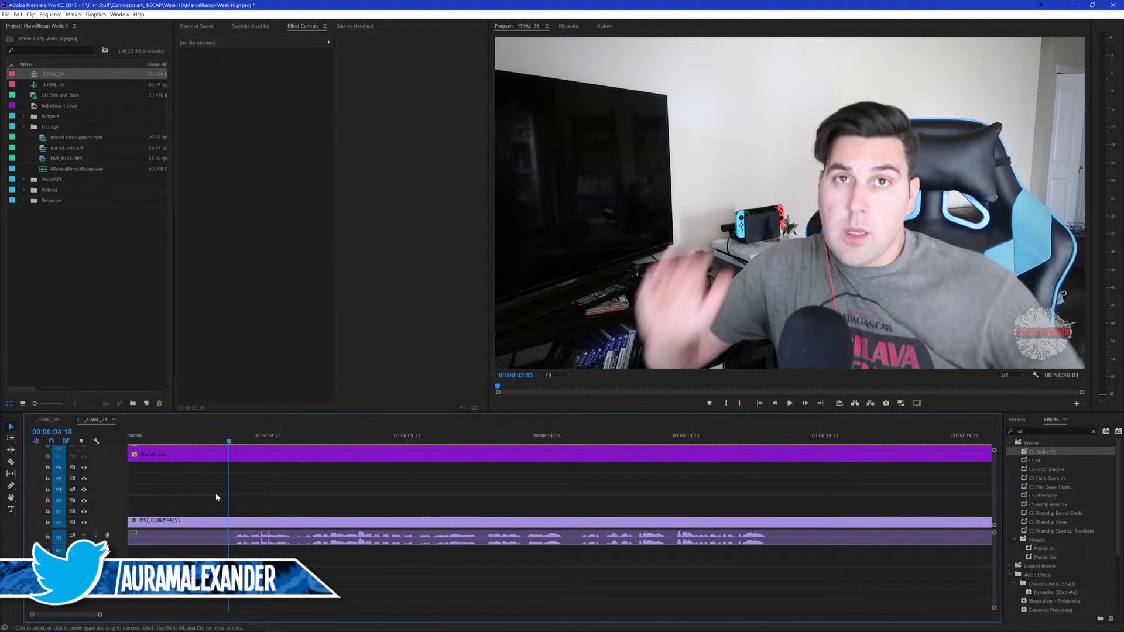
{"action": "key", "text": "="}
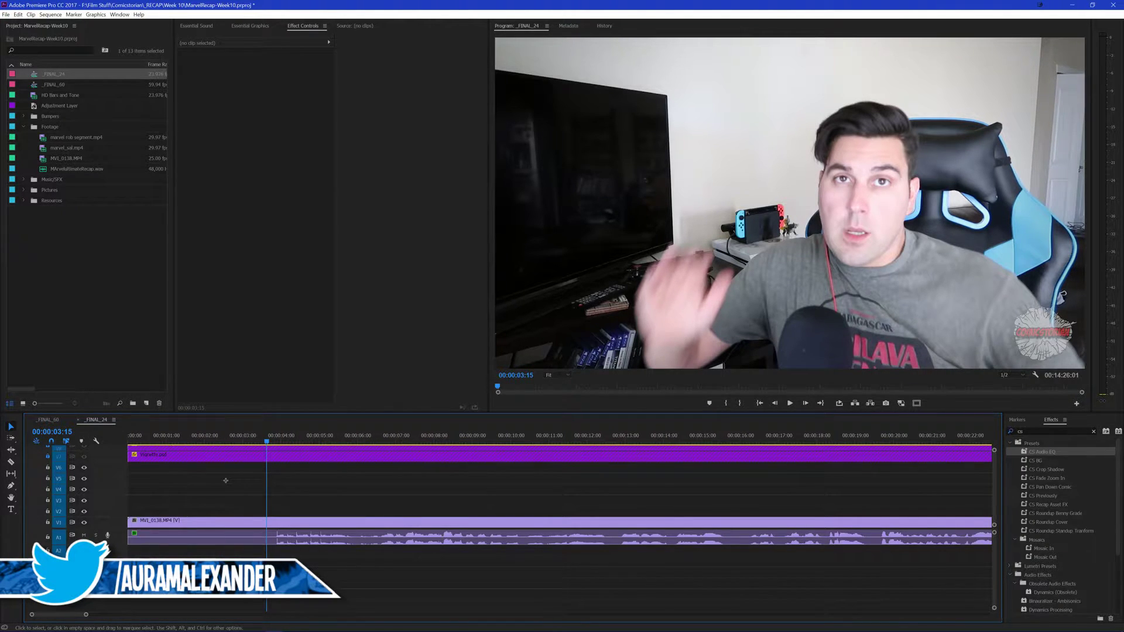
{"action": "key", "text": "="}
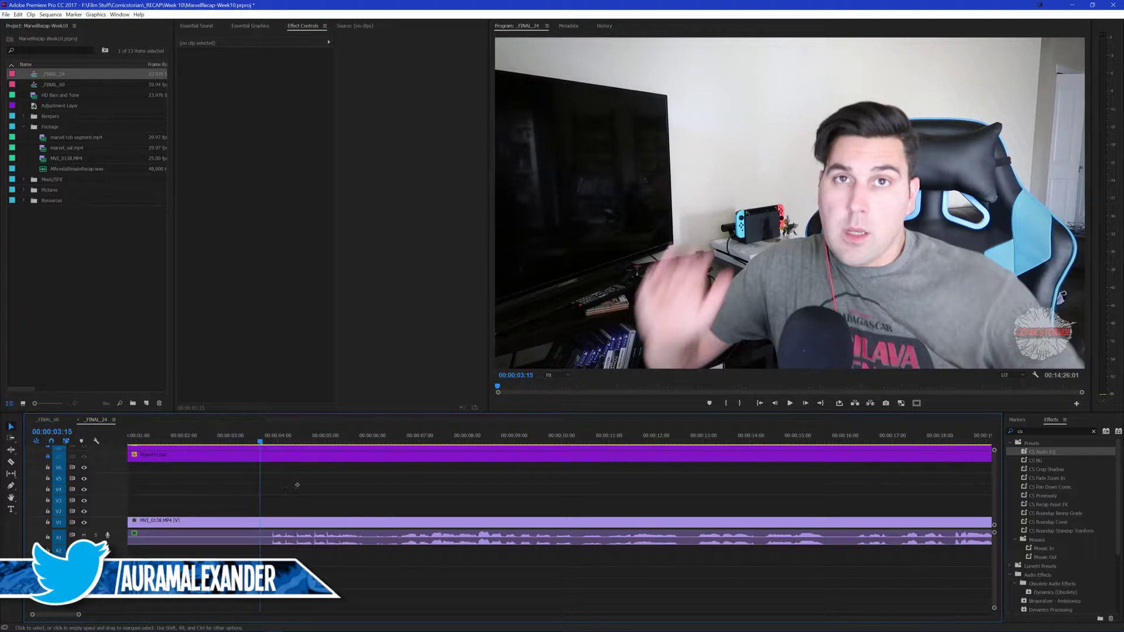
{"action": "left_click", "coordinate": [269, 441]}
{"action": "key", "text": "ctrl+k"}
{"action": "left_click", "coordinate": [223, 521]}
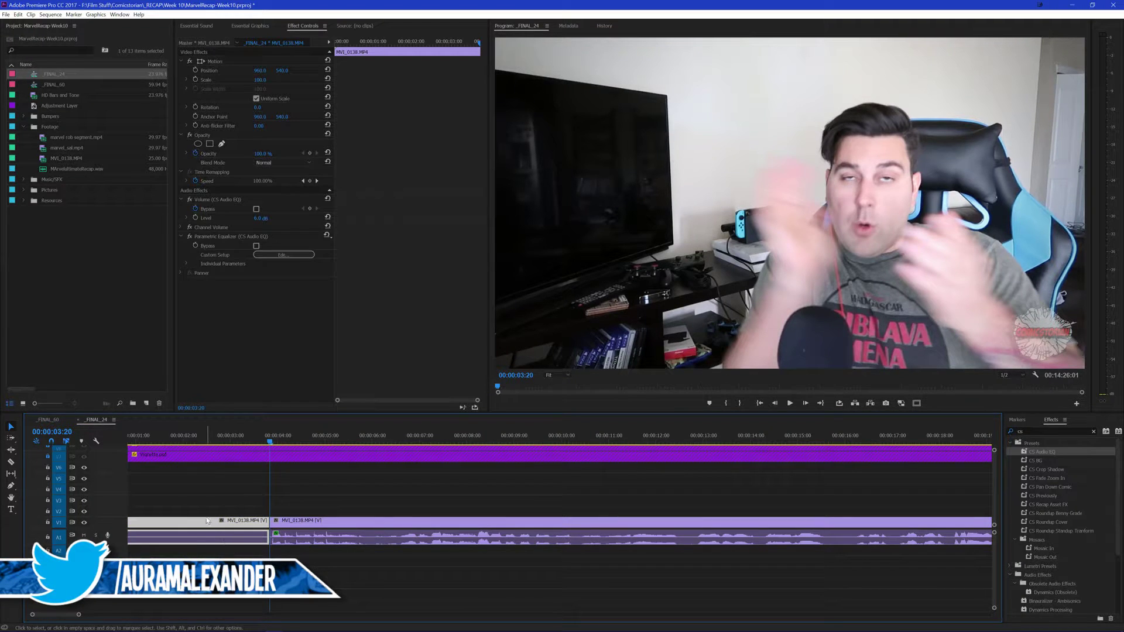
{"action": "key", "text": "shift+Delete"}
{"action": "key", "text": "Home"}
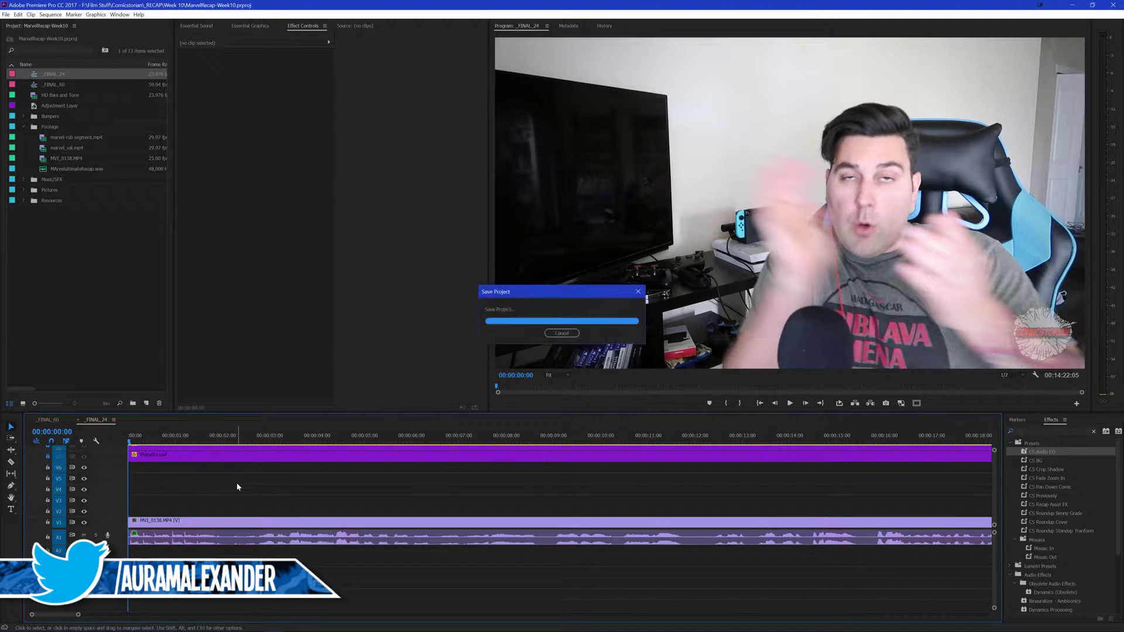
Play the new opening of MVI_0138.MP4, cut it at 00:00:04:09 and ripple delete the part before the cut
{"action": "key", "text": "space"}
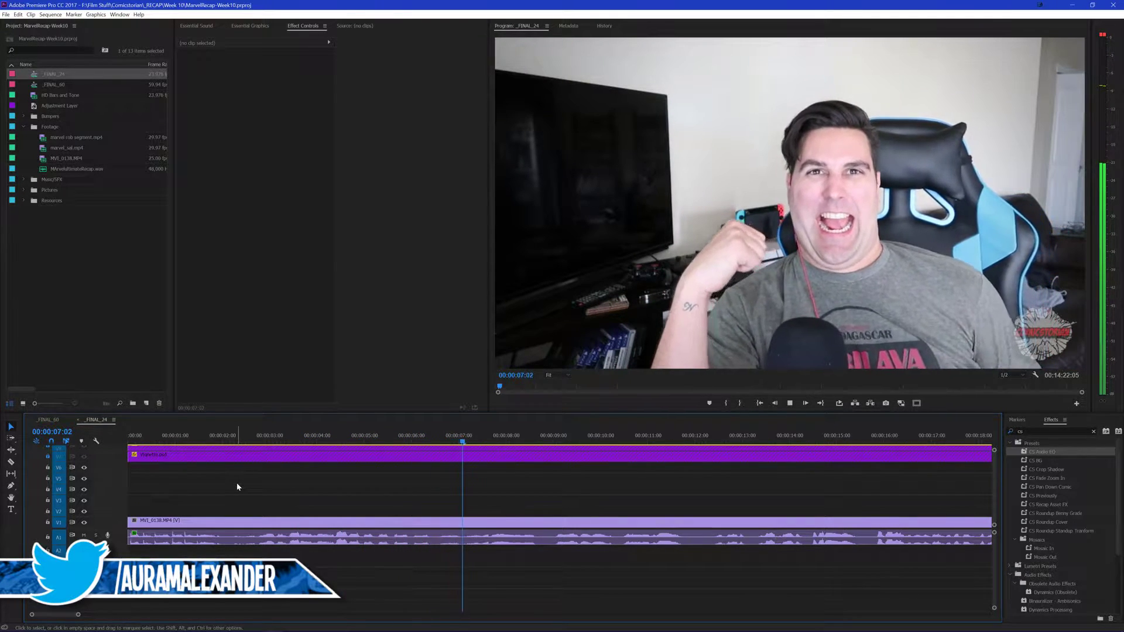
{"action": "left_click", "coordinate": [337, 436]}
{"action": "key", "text": "Left"}
{"action": "key", "text": "ctrl+k"}
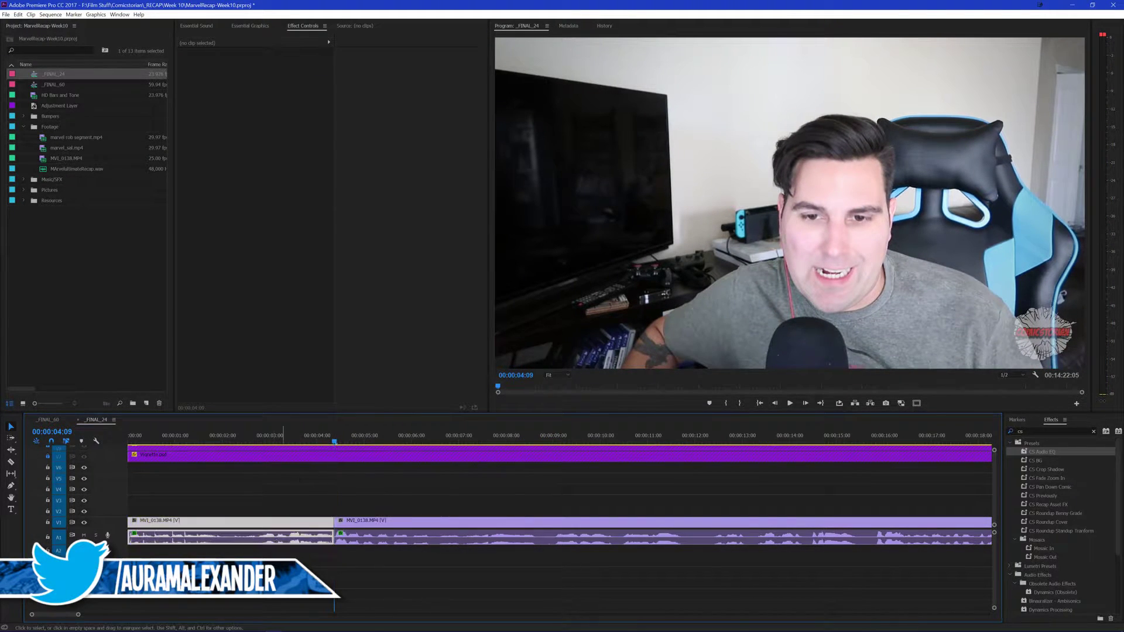
{"action": "key", "text": "shift+Delete"}
{"action": "key", "text": "Home"}
Play MVI_0138.MP4 from the start of the sequence and split it about four seconds in
{"action": "key", "text": "space"}
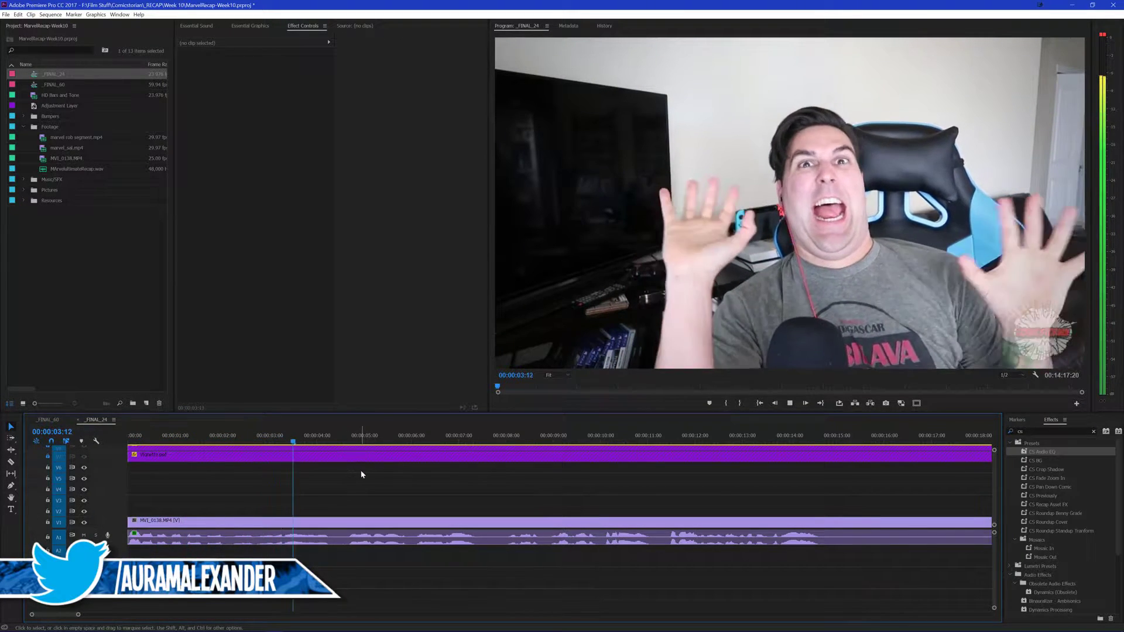
{"action": "key", "text": "space"}
{"action": "key", "text": "ctrl+k"}
{"action": "key", "text": "space"}
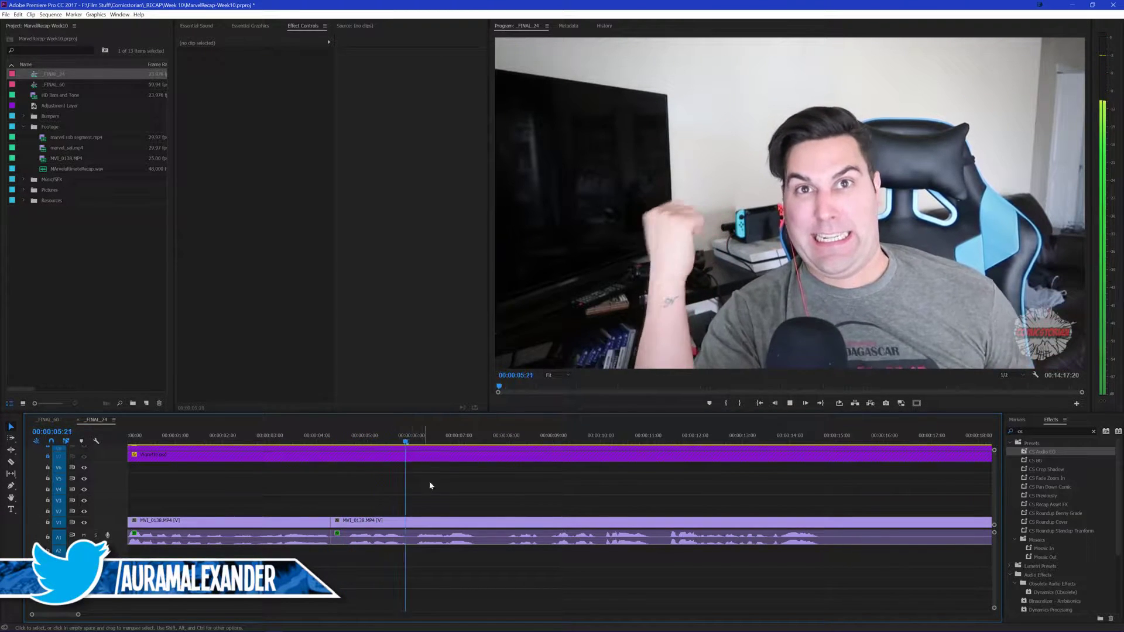
Review the first minute of MVI_0138.MP4 after the split, checking the talking sections and the quiet gaps between them
{"action": "key", "text": "space"}
{"action": "key", "text": "space"}
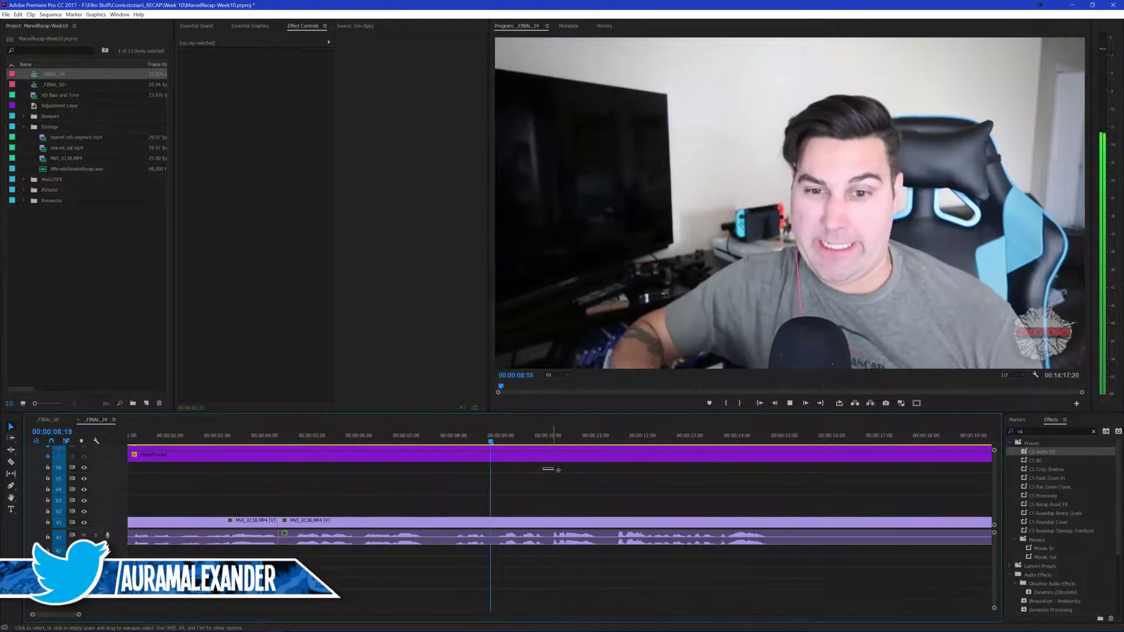
{"action": "key", "text": "minus"}
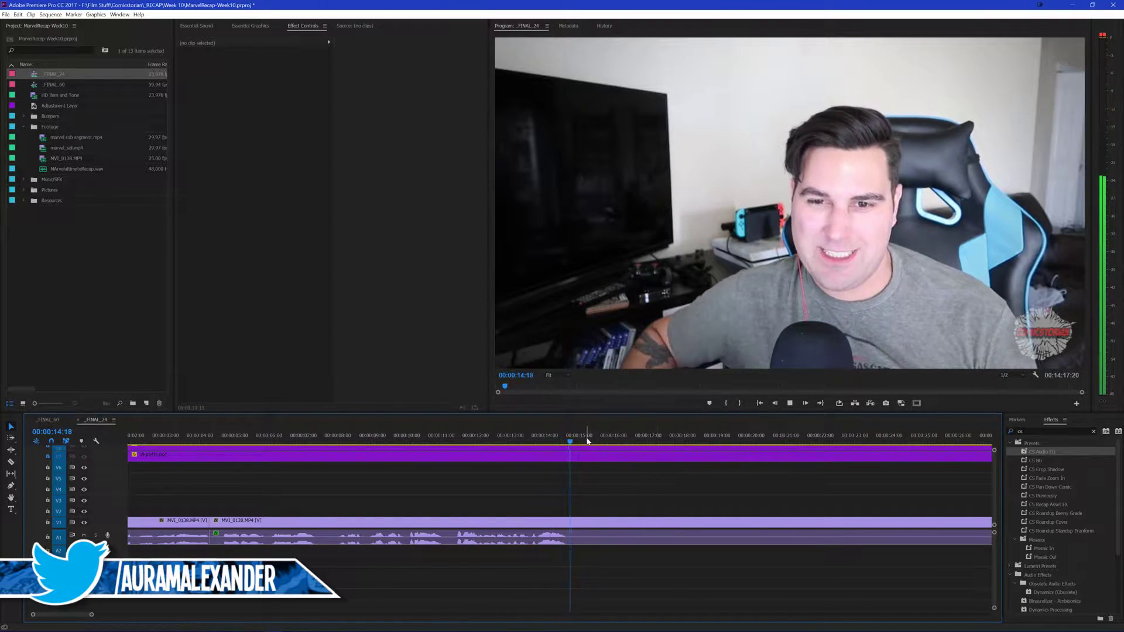
{"action": "key", "text": "space"}
{"action": "key", "text": "minus"}
{"action": "key", "text": "minus"}
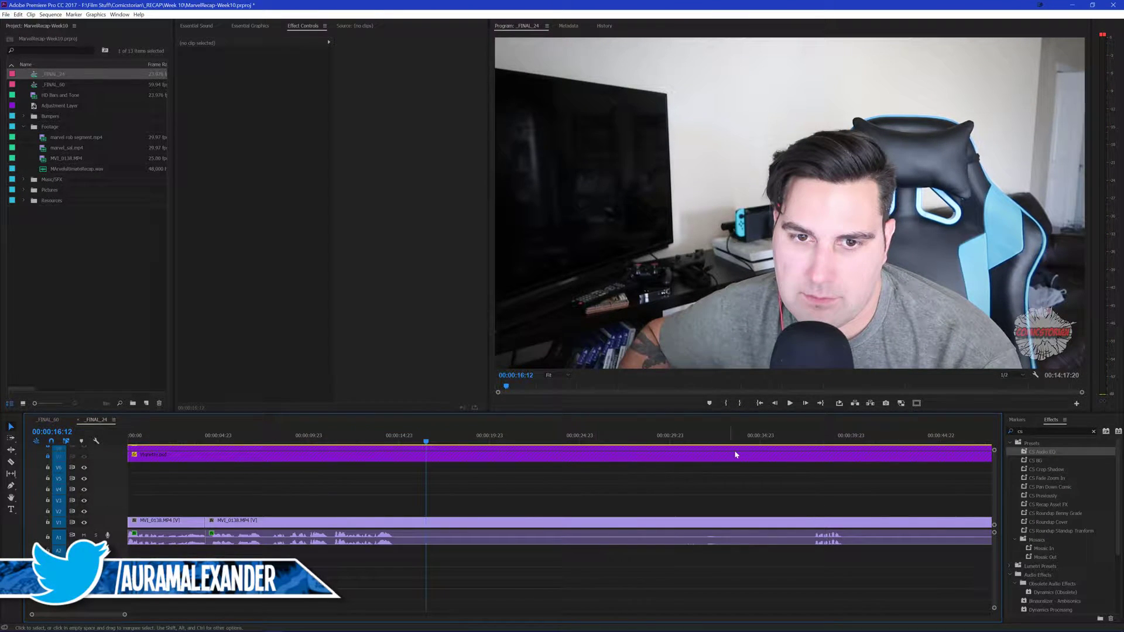
{"action": "left_click", "coordinate": [789, 443]}
{"action": "key", "text": "space"}
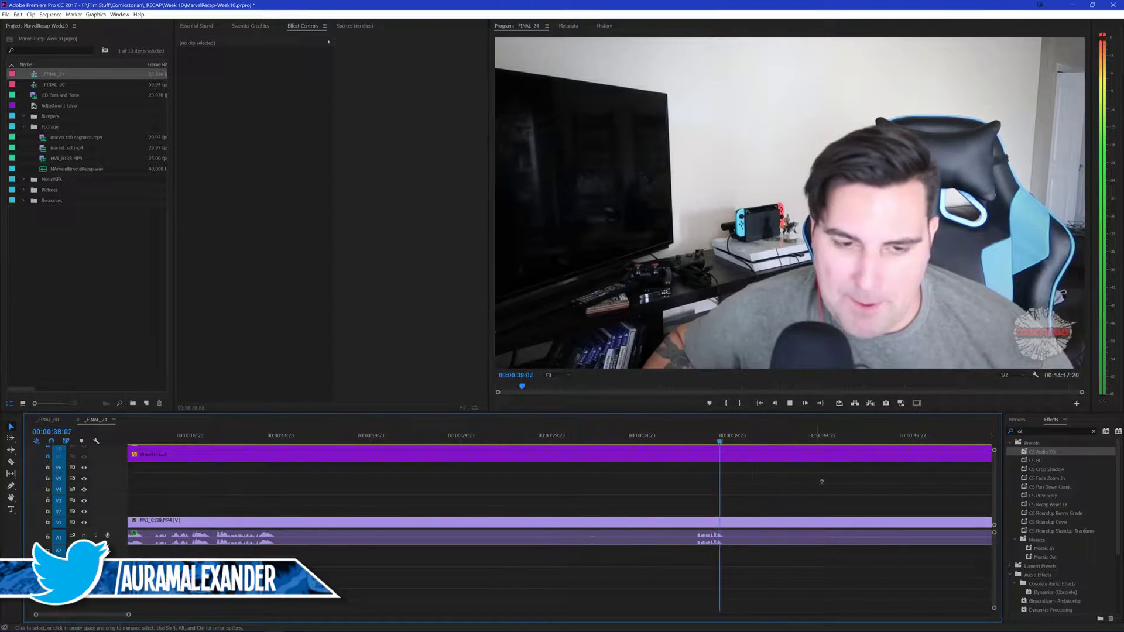
{"action": "key", "text": "space"}
{"action": "key", "text": "minus"}
{"action": "key", "text": "minus"}
{"action": "left_click", "coordinate": [625, 437]}
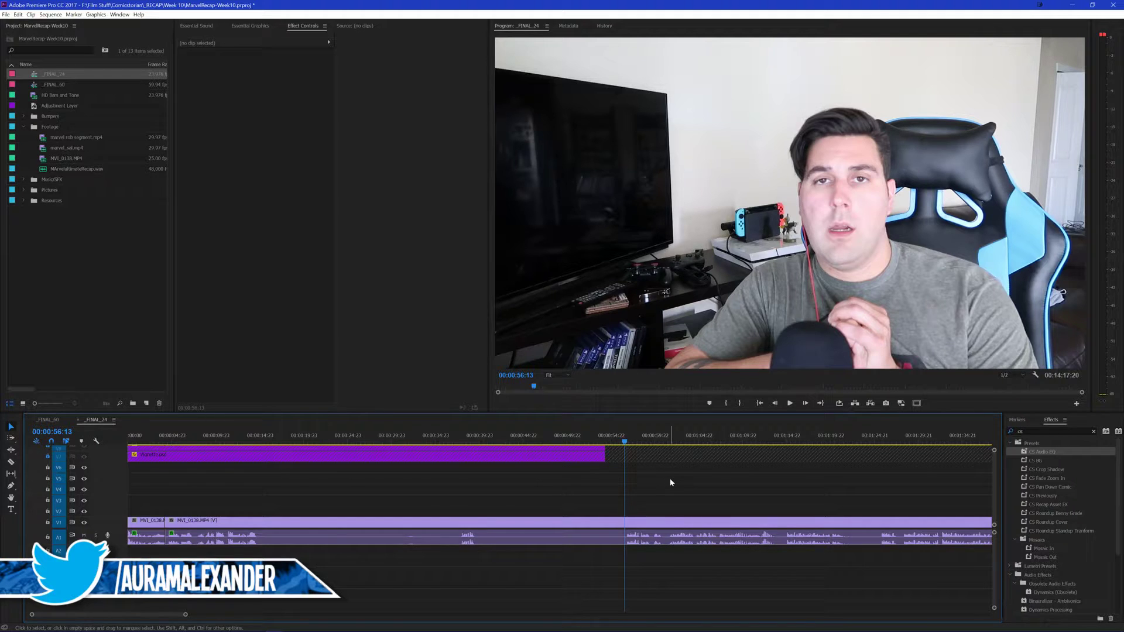
{"action": "key", "text": "space"}
{"action": "scroll", "coordinate": [667, 481], "scroll_direction": "up", "scroll_amount": 3}
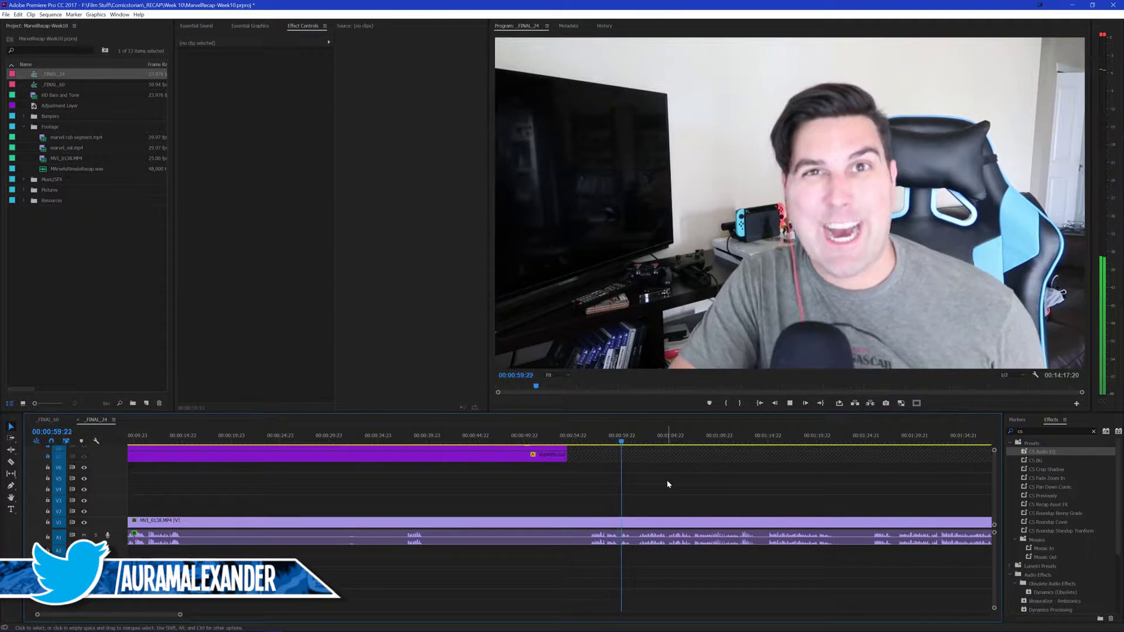
Spot-check the rest of MVI_0138.MP4 at intervals from about 00:01:11 to 00:13:31
{"action": "left_click", "coordinate": [736, 433]}
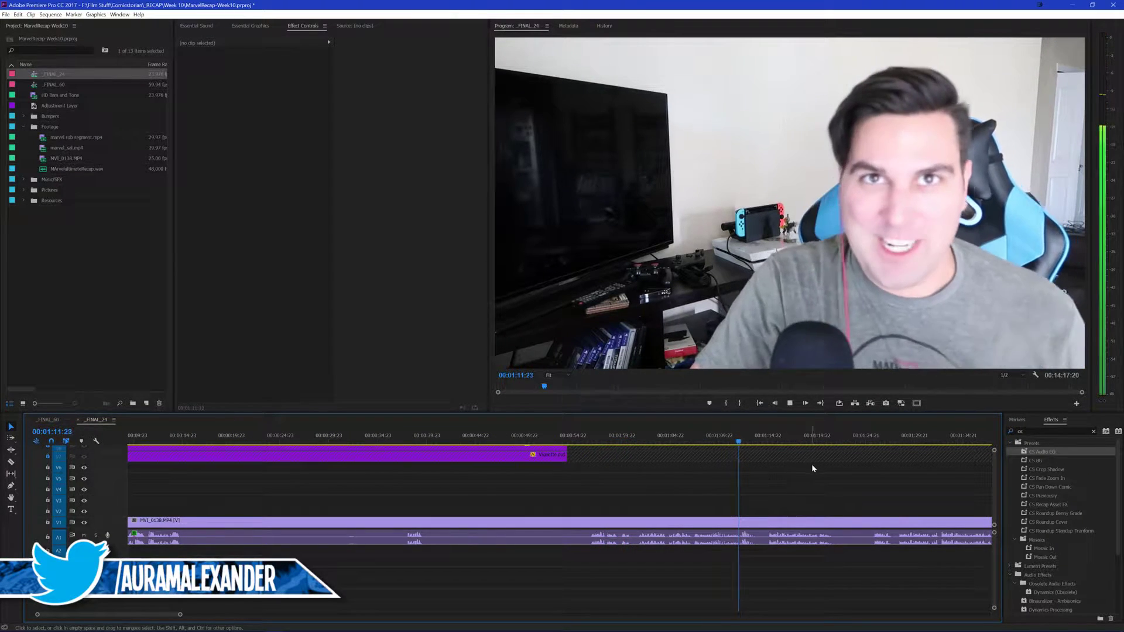
{"action": "scroll", "coordinate": [771, 461], "scroll_direction": "down", "scroll_amount": 3}
{"action": "left_click_drag", "start_coordinate": [641, 435], "coordinate": [834, 433]}
{"action": "scroll", "coordinate": [524, 468], "scroll_direction": "down", "scroll_amount": 4}
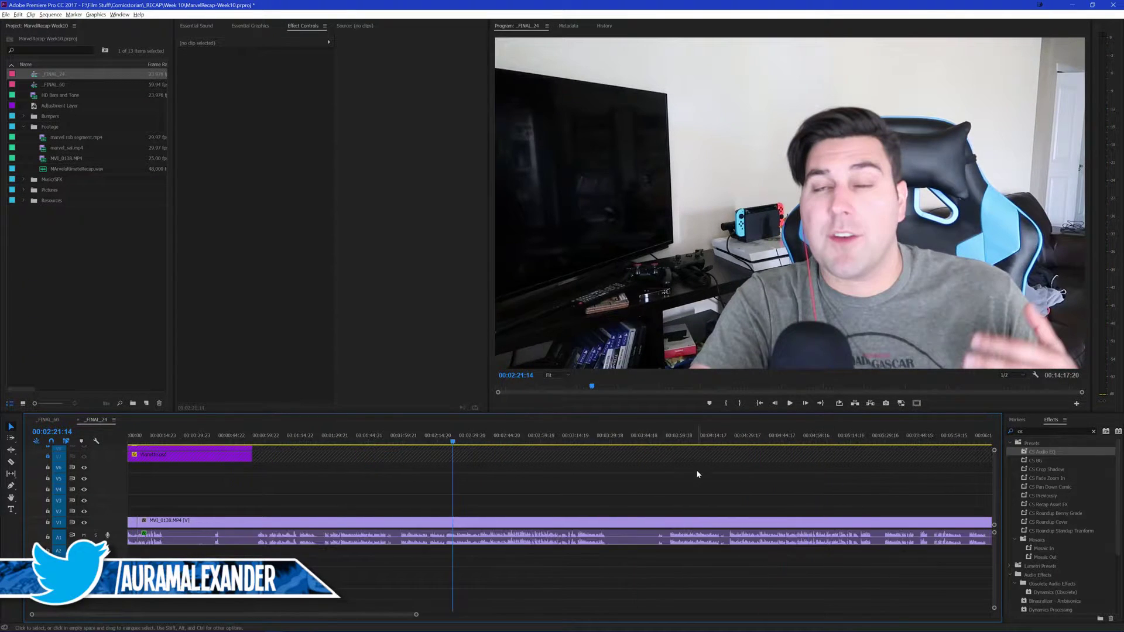
{"action": "left_click", "coordinate": [617, 441]}
{"action": "key", "text": "space"}
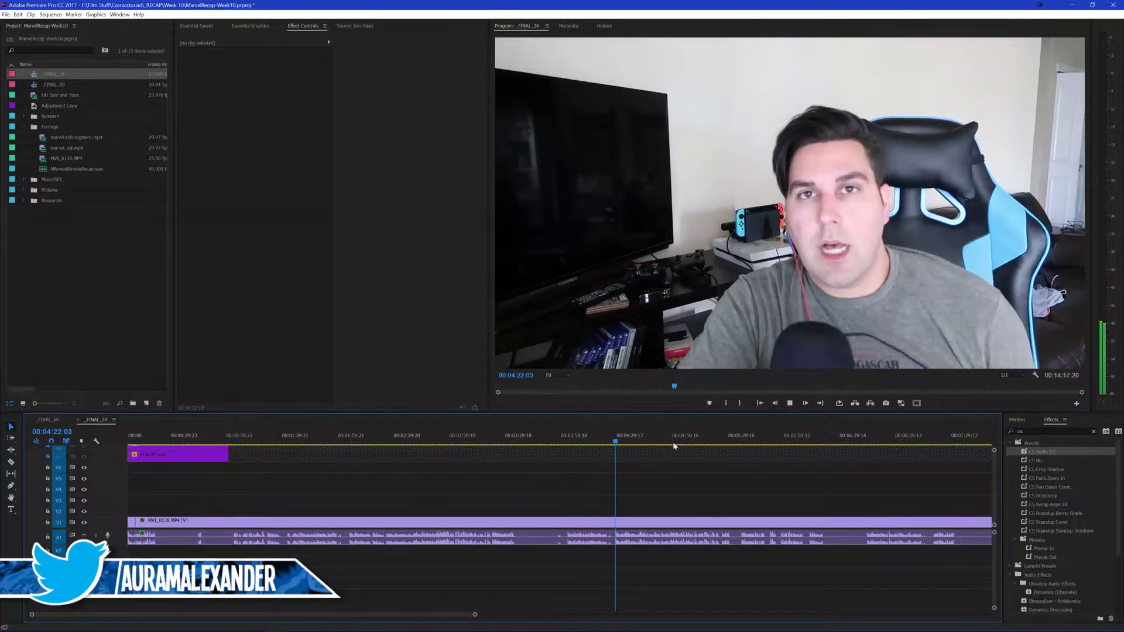
{"action": "left_click", "coordinate": [922, 443]}
{"action": "scroll", "coordinate": [774, 459], "scroll_direction": "down", "scroll_amount": 3}
{"action": "left_click_drag", "start_coordinate": [779, 436], "coordinate": [841, 463]}
{"action": "scroll", "coordinate": [645, 459], "scroll_direction": "down", "scroll_amount": 3}
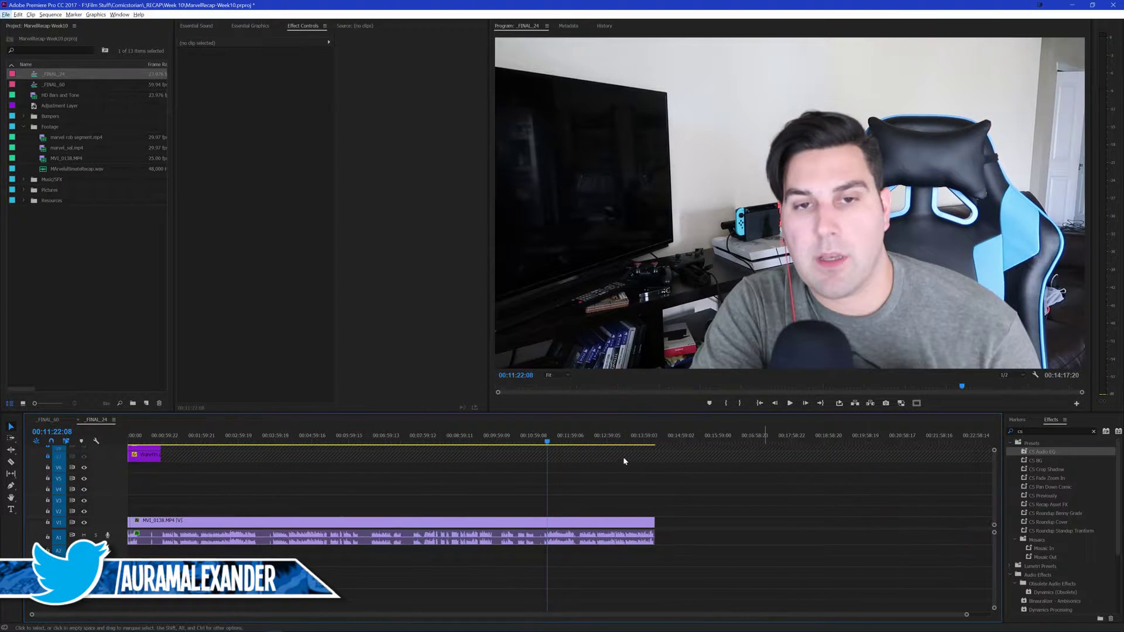
{"action": "left_click", "coordinate": [596, 439]}
{"action": "key", "text": "space"}
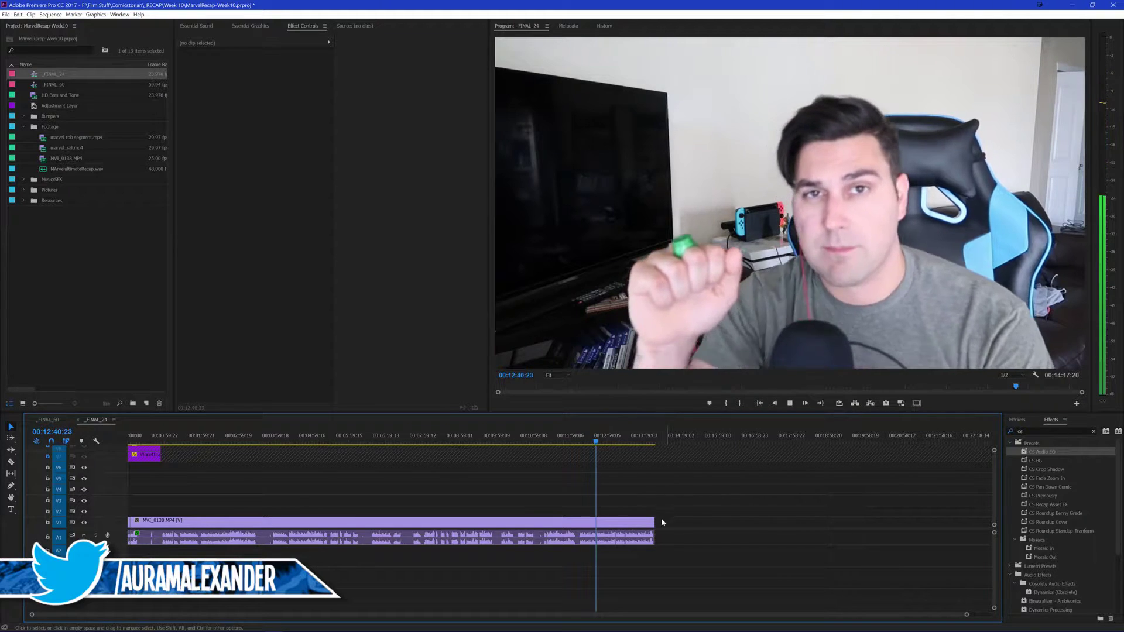
{"action": "left_click", "coordinate": [627, 440]}
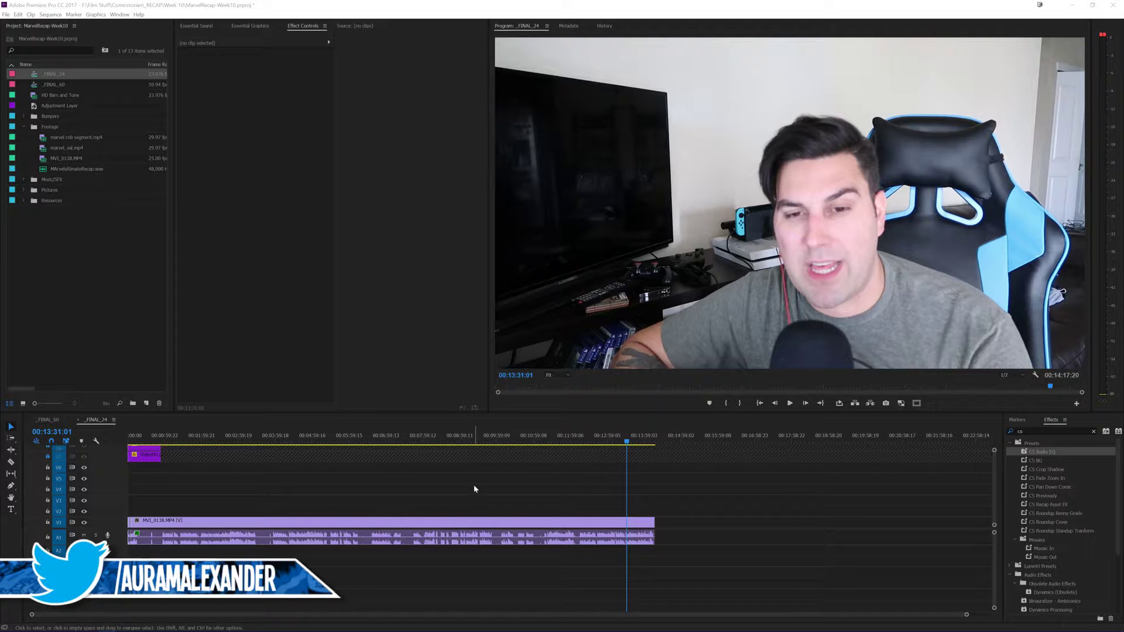
Skim the host footage in _FINAL_24 again, from about 00:01:15 to 00:13:42
{"action": "left_click", "coordinate": [386, 471]}
{"action": "left_click", "coordinate": [301, 438]}
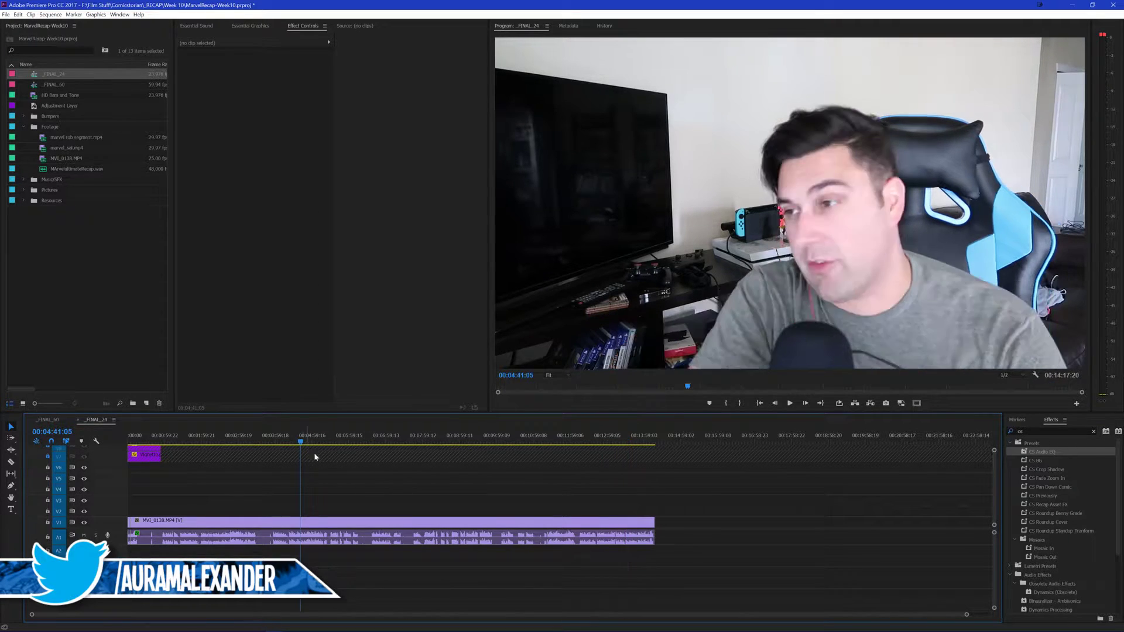
{"action": "scroll", "coordinate": [355, 480], "scroll_direction": "up", "scroll_amount": 1}
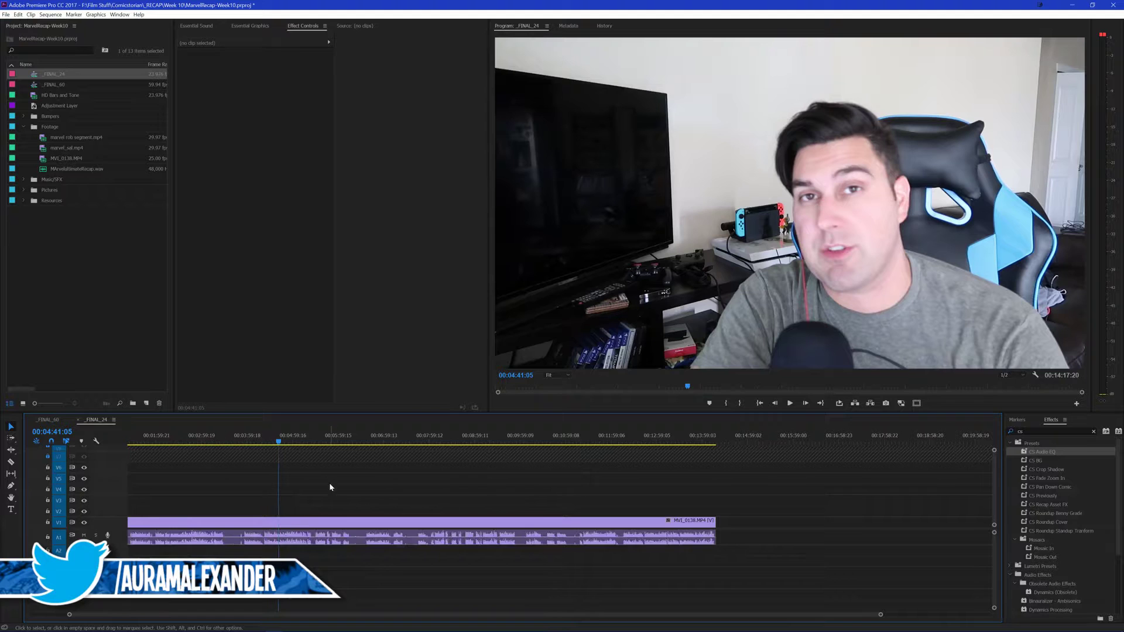
{"action": "scroll", "coordinate": [330, 487], "scroll_direction": "up", "scroll_amount": 1}
{"action": "left_click", "coordinate": [184, 436]}
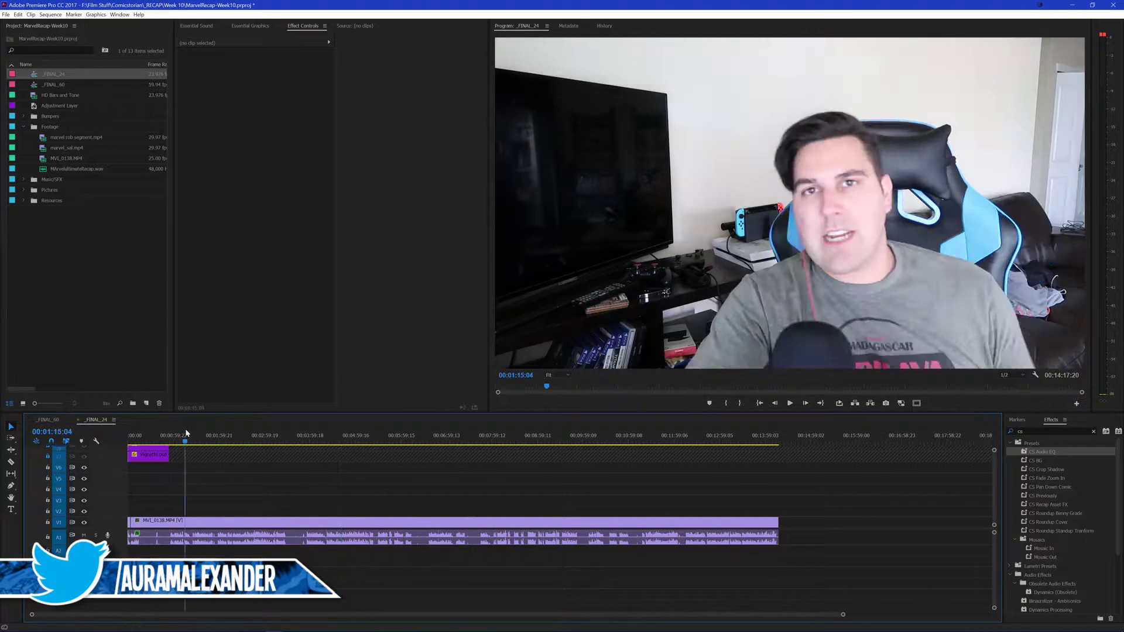
{"action": "left_click_drag", "start_coordinate": [213, 438], "coordinate": [253, 439]}
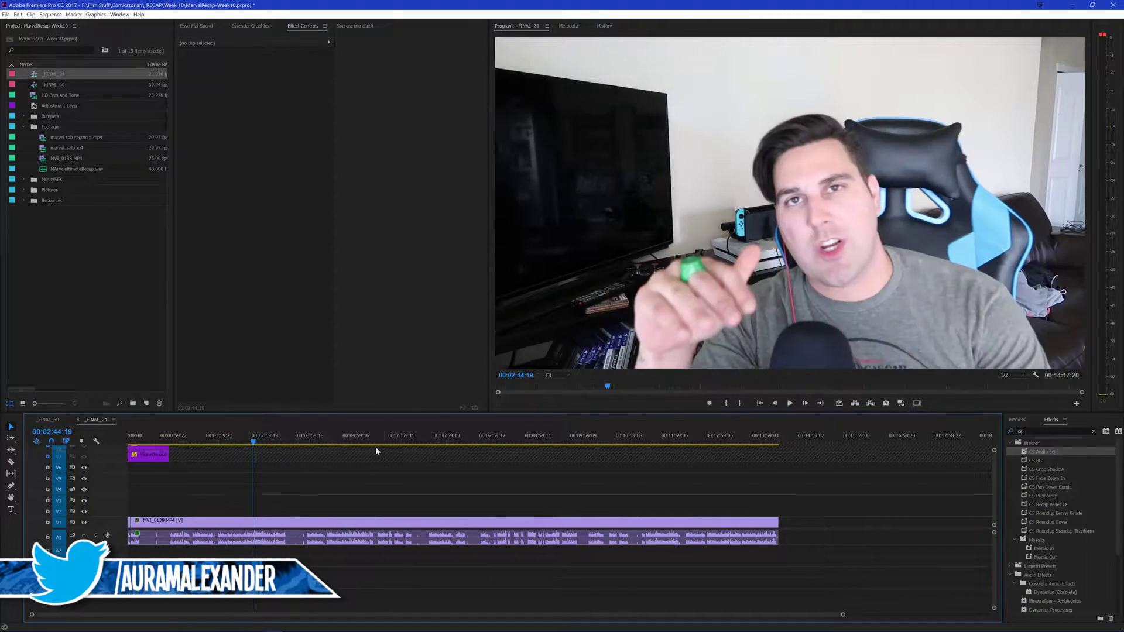
{"action": "left_click", "coordinate": [404, 442]}
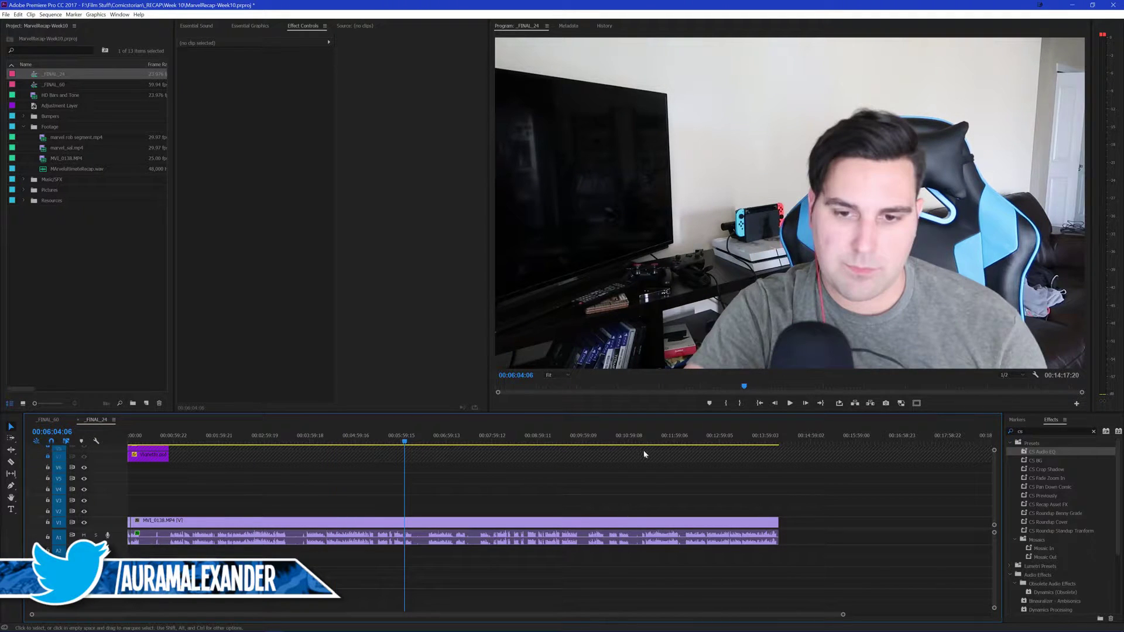
{"action": "left_click_drag", "start_coordinate": [527, 440], "coordinate": [752, 443]}
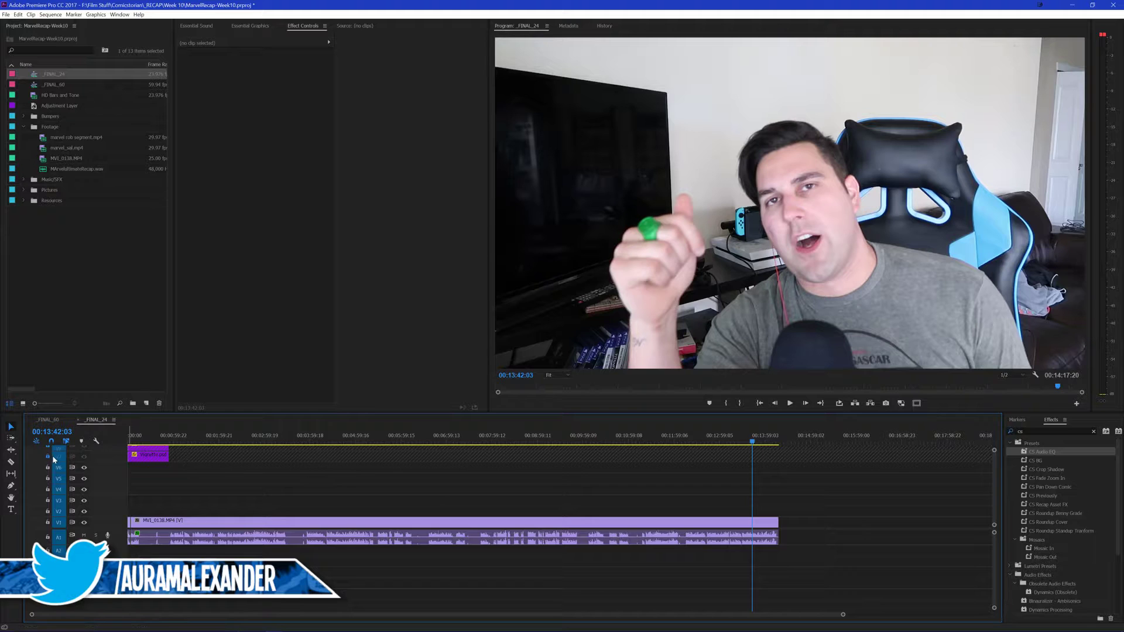
Compare the last frame of MVI_0138.MP4 with the footage just before it and with the opening of the sequence
{"action": "key", "text": "End"}
{"action": "key", "text": "Left"}
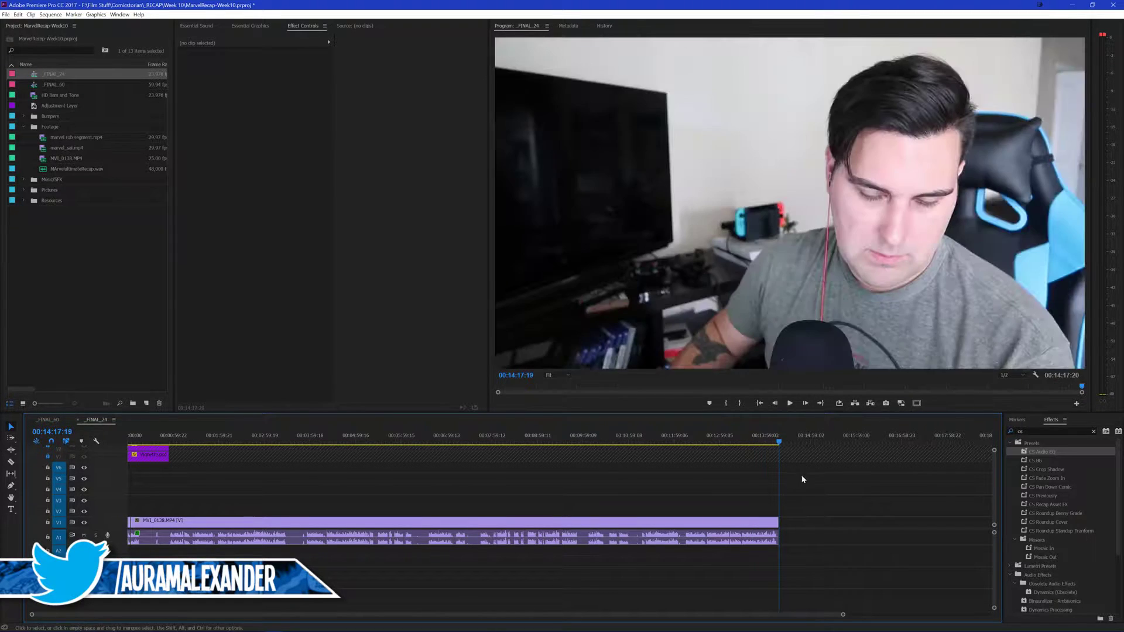
{"action": "left_click_drag", "start_coordinate": [777, 444], "coordinate": [775, 444]}
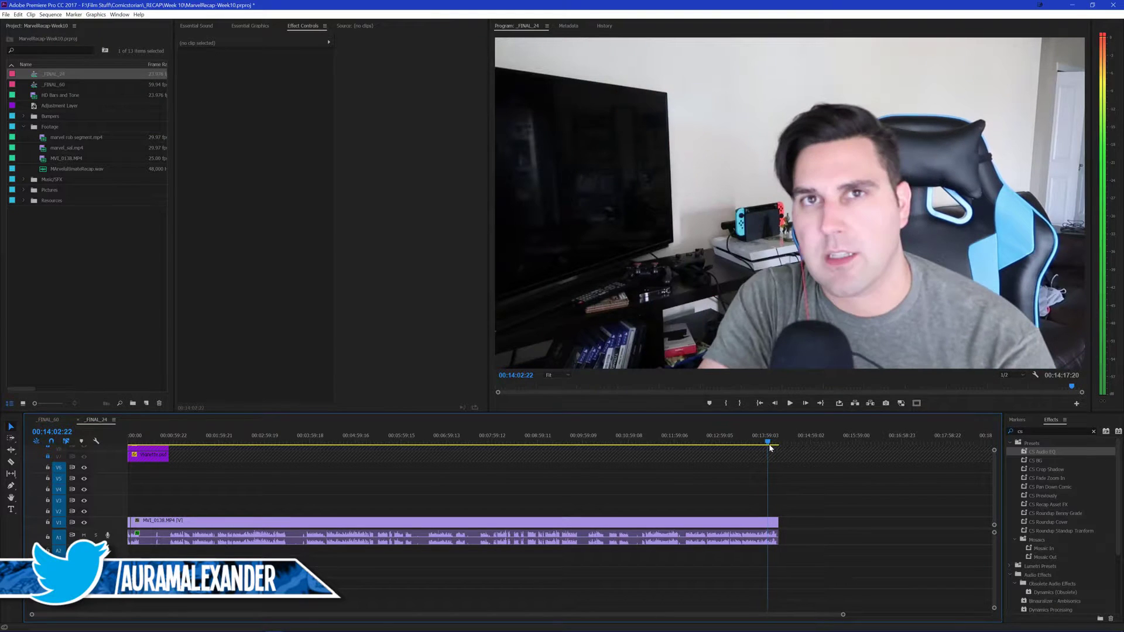
{"action": "key", "text": "End"}
{"action": "key", "text": "Left"}
{"action": "key", "text": "Home"}
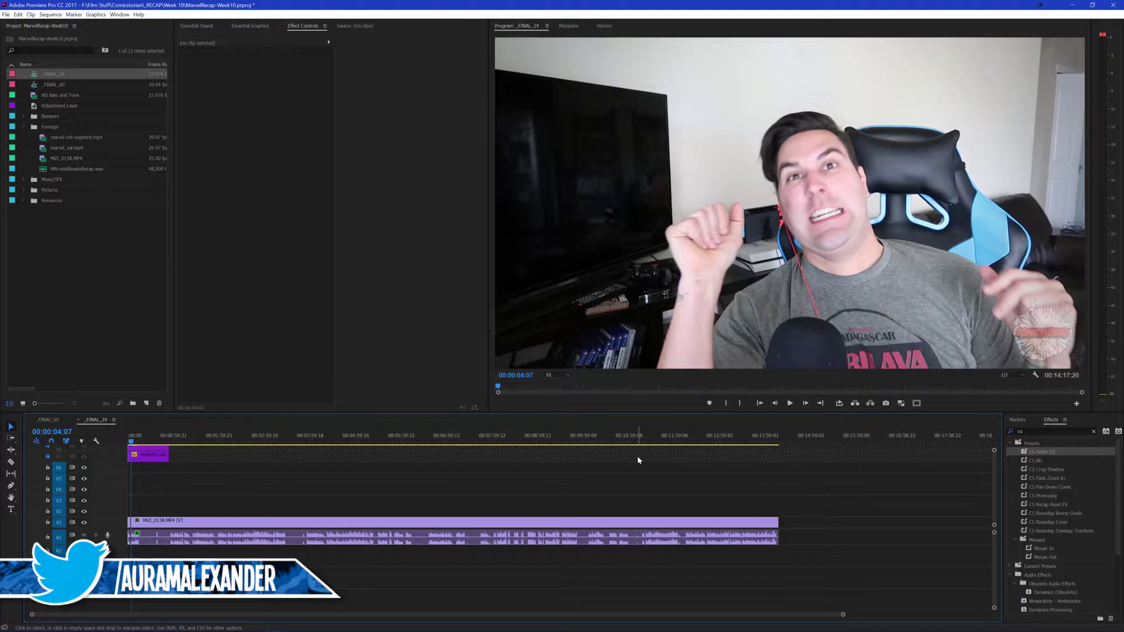
{"action": "key", "text": "End"}
{"action": "key", "text": "Left"}
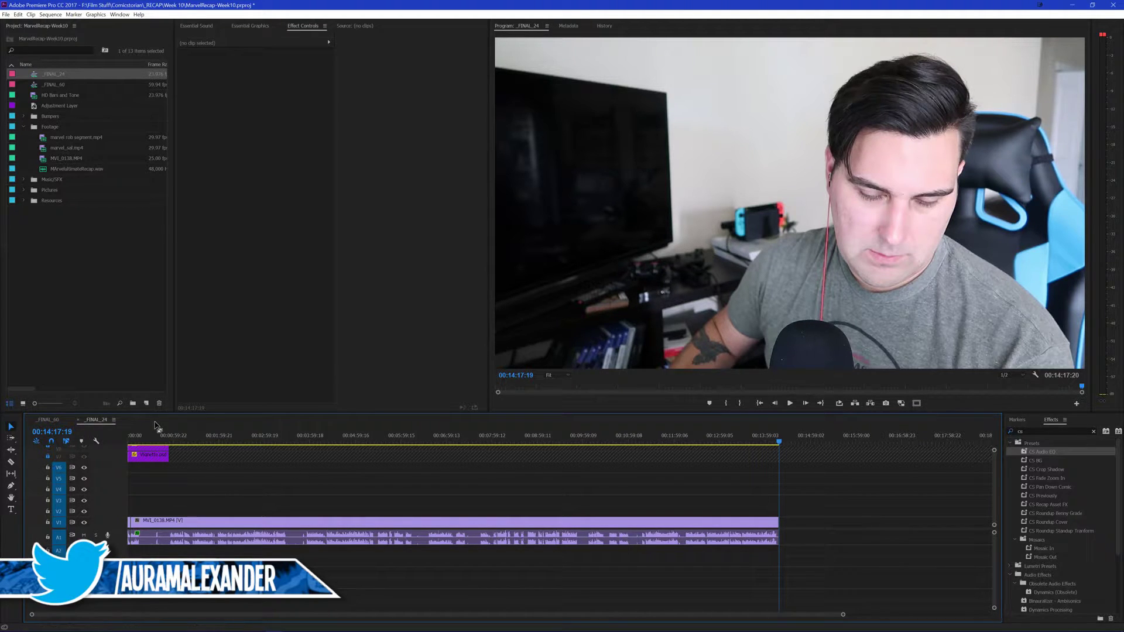
Delete the MVI_0138.MP4 clips from _FINAL_24 and place marvel_sal.mp4 on V1 and A1 at about 00:04:36
{"action": "key", "text": "ctrl+a"}
{"action": "key", "text": "Delete"}
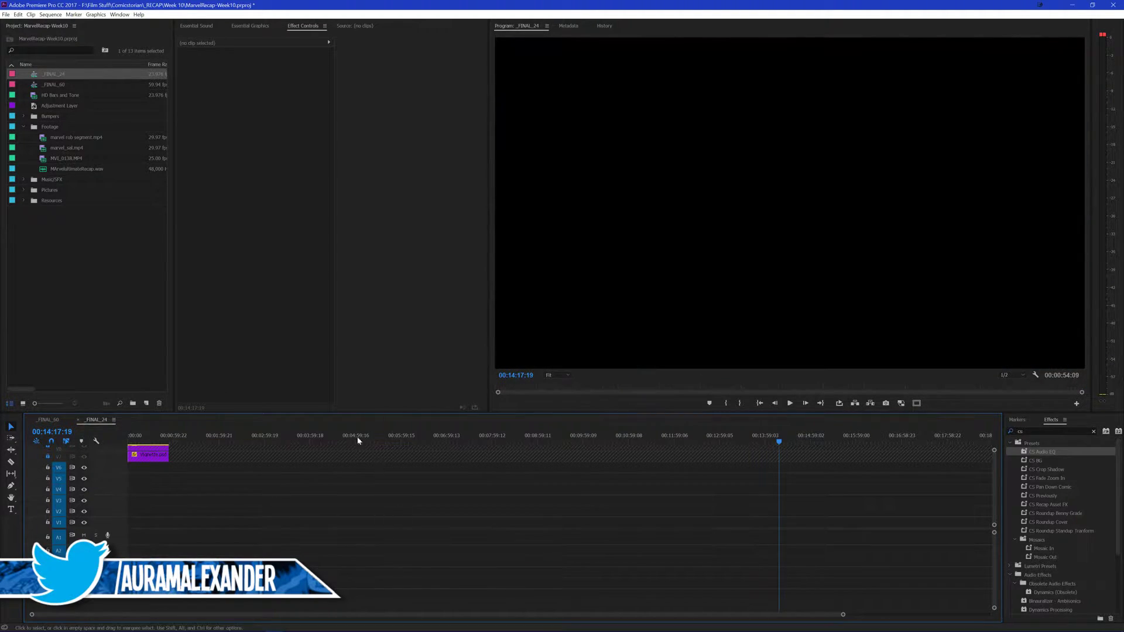
{"action": "left_click", "coordinate": [85, 205]}
{"action": "left_click_drag", "start_coordinate": [67, 148], "coordinate": [345, 523]}
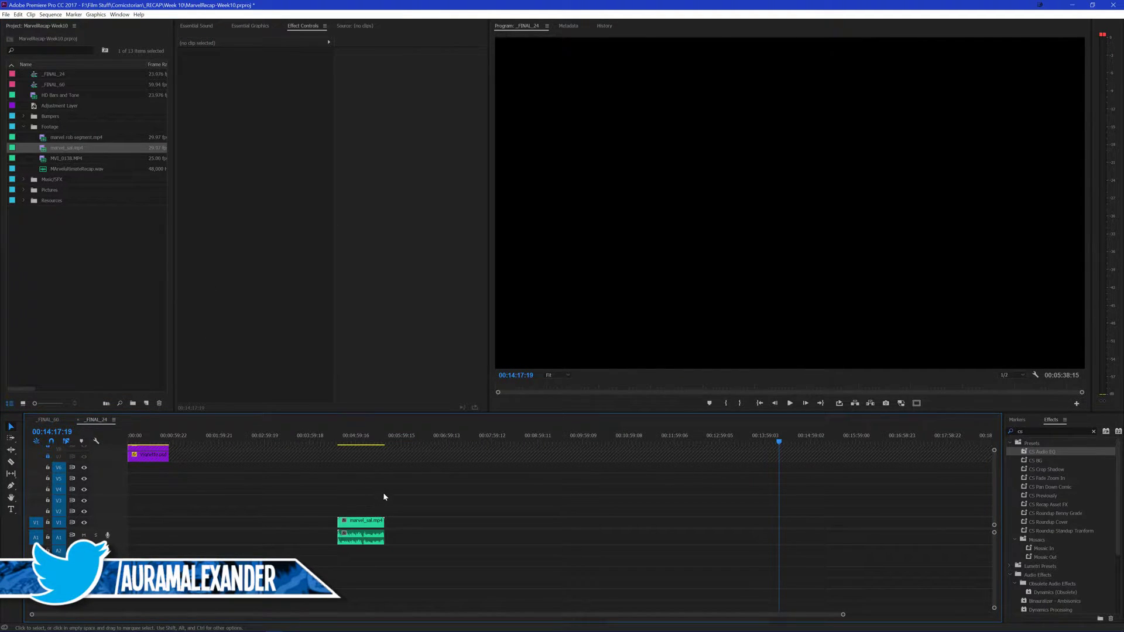
Preview marvel_sal.mp4 from its first frame in the _FINAL_24 sequence
{"action": "left_click", "coordinate": [348, 440]}
{"action": "key", "text": "Up"}
{"action": "scroll", "coordinate": [233, 486], "scroll_direction": "up", "scroll_amount": 6}
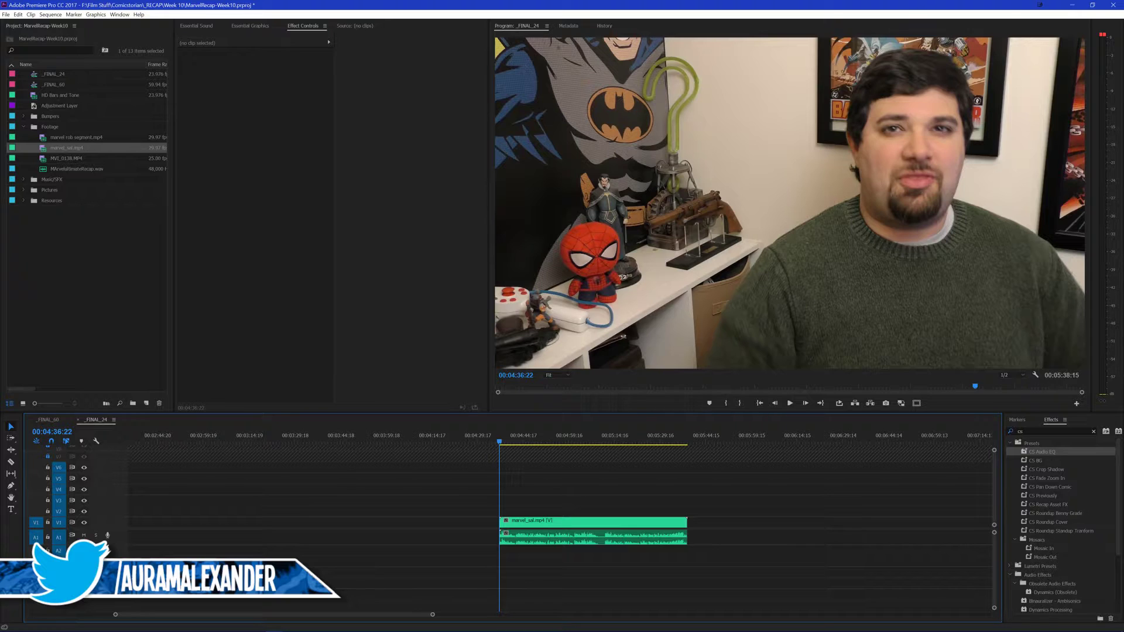
{"action": "key", "text": "space"}
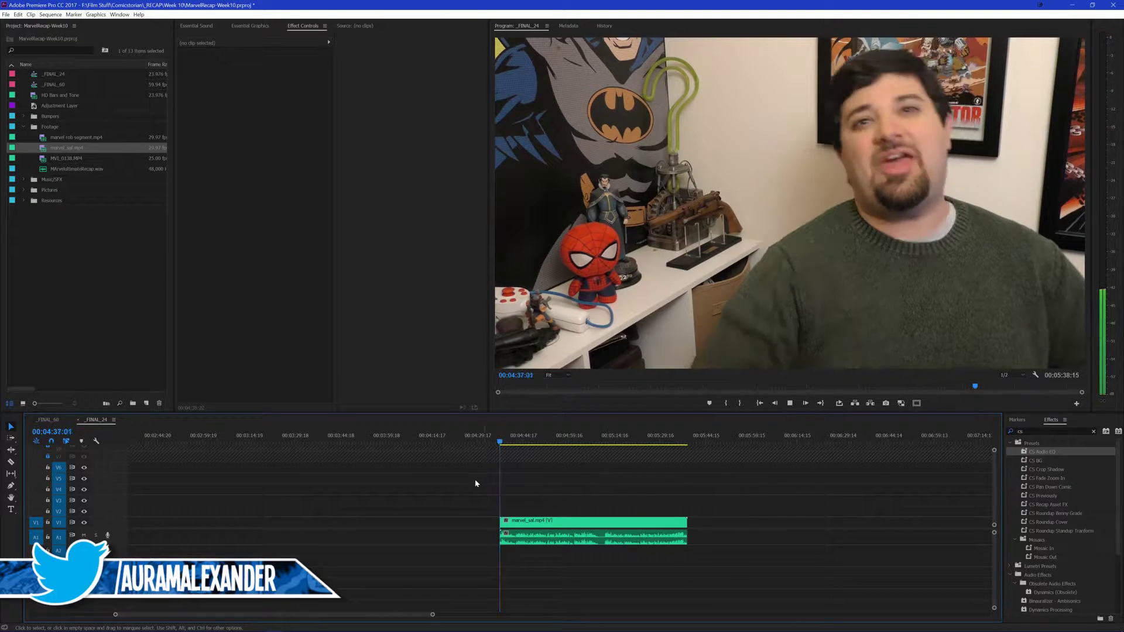
Watch marvel_sal.mp4 in _FINAL_24 from about 00:04:37 to 00:05:03
{"action": "scroll", "coordinate": [439, 486], "scroll_direction": "up", "scroll_amount": 2}
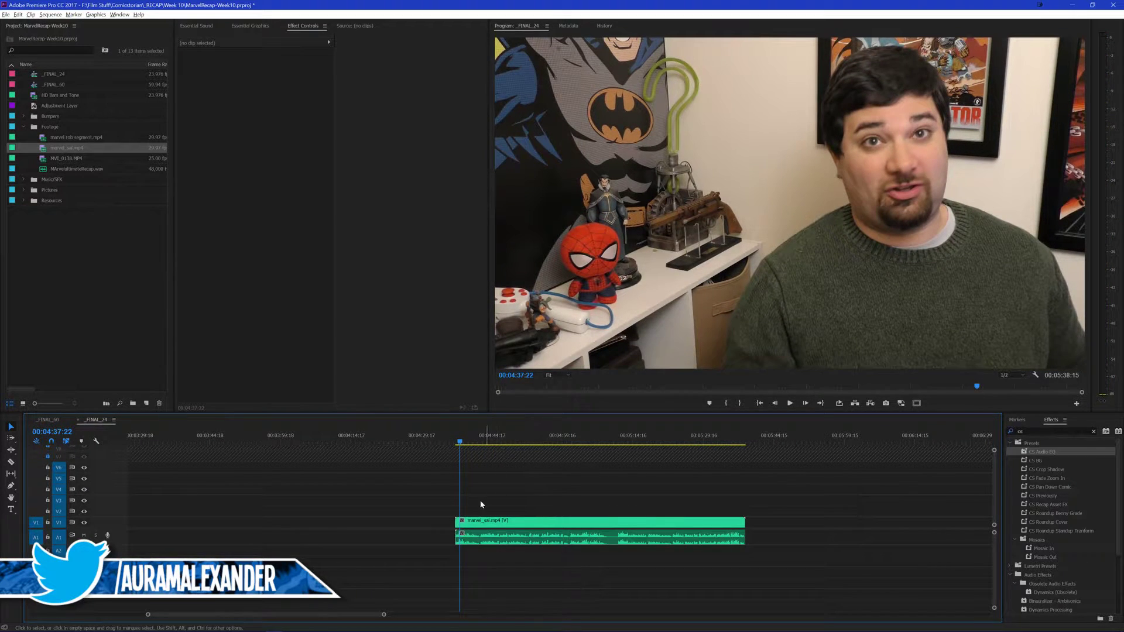
{"action": "scroll", "coordinate": [497, 468], "scroll_direction": "up", "scroll_amount": 1}
{"action": "key", "text": "space"}
{"action": "scroll", "coordinate": [497, 481], "scroll_direction": "down", "scroll_amount": 2}
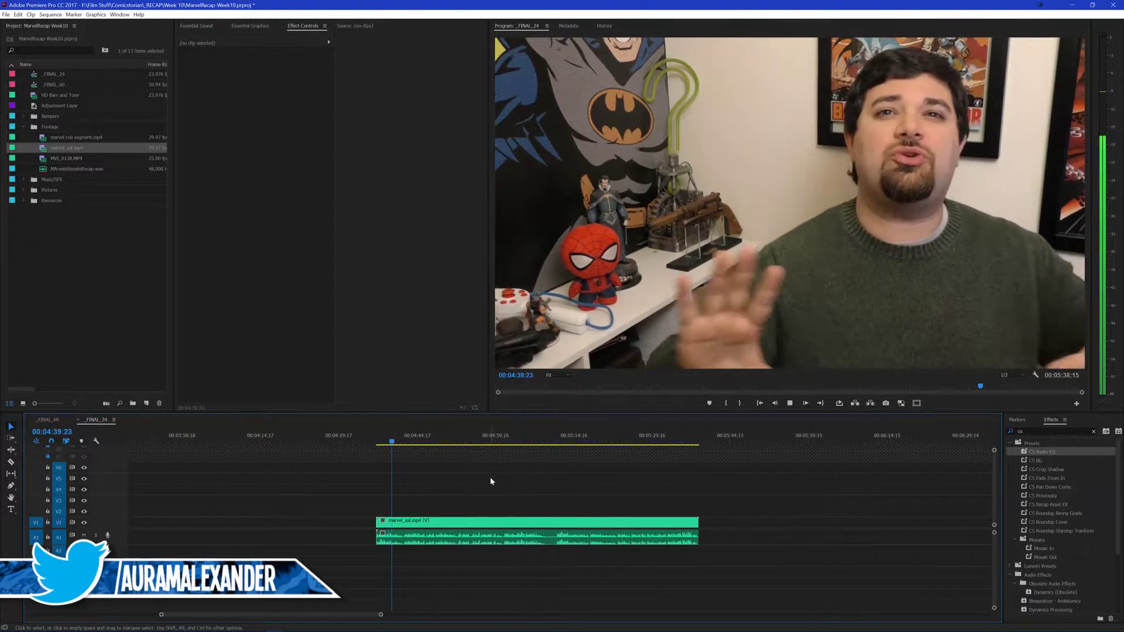
{"action": "scroll", "coordinate": [461, 486], "scroll_direction": "up", "scroll_amount": 1}
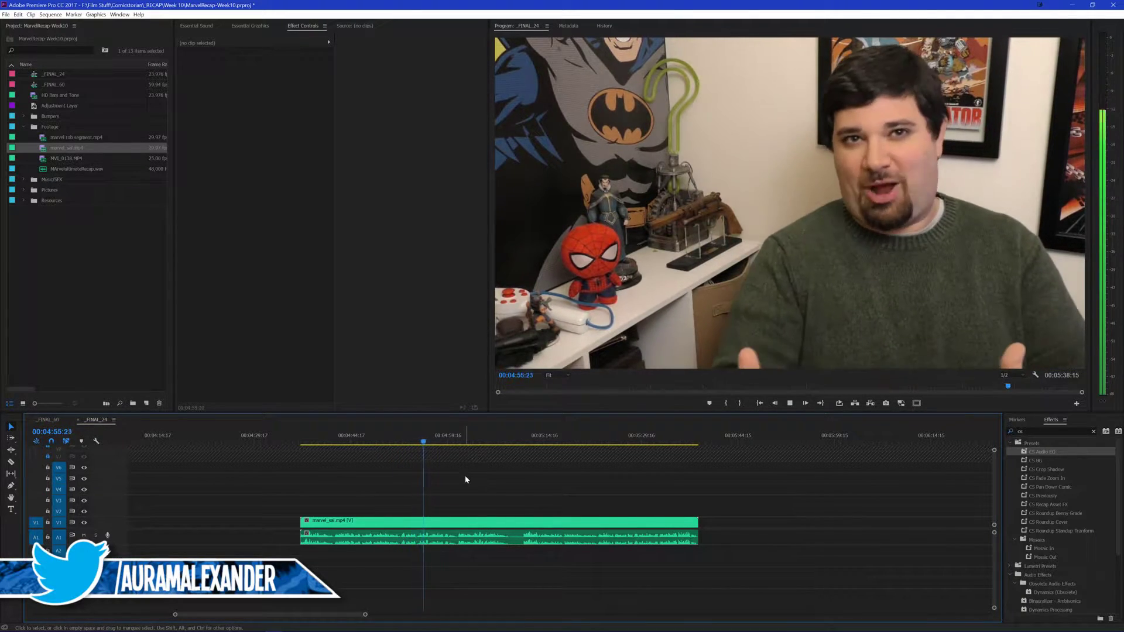
{"action": "left_click", "coordinate": [139, 358]}
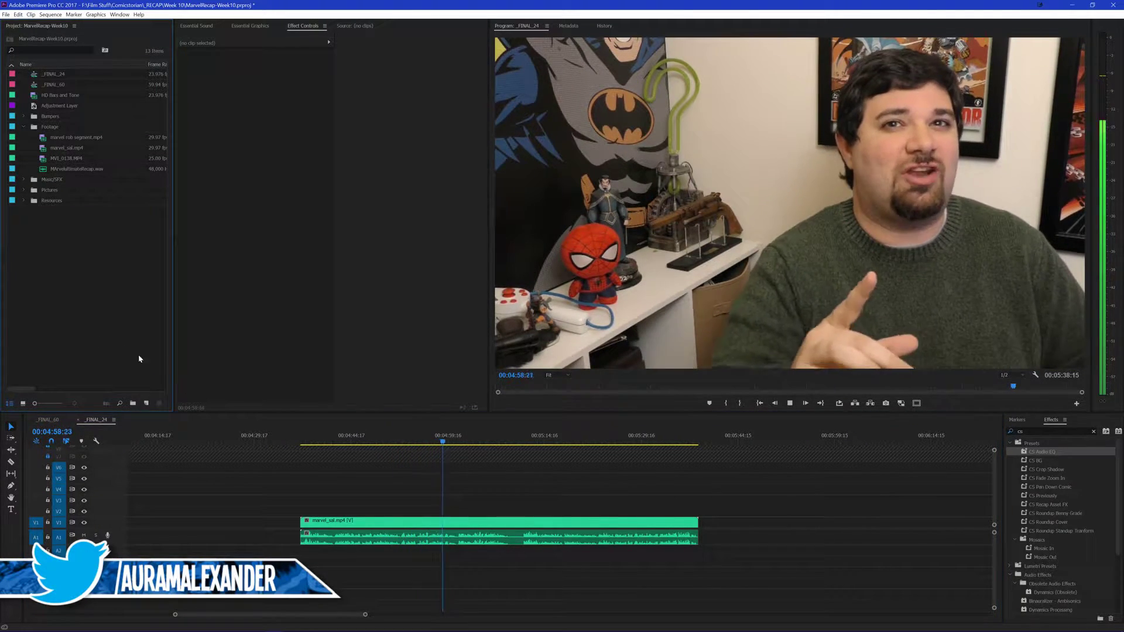
{"action": "left_click", "coordinate": [477, 466]}
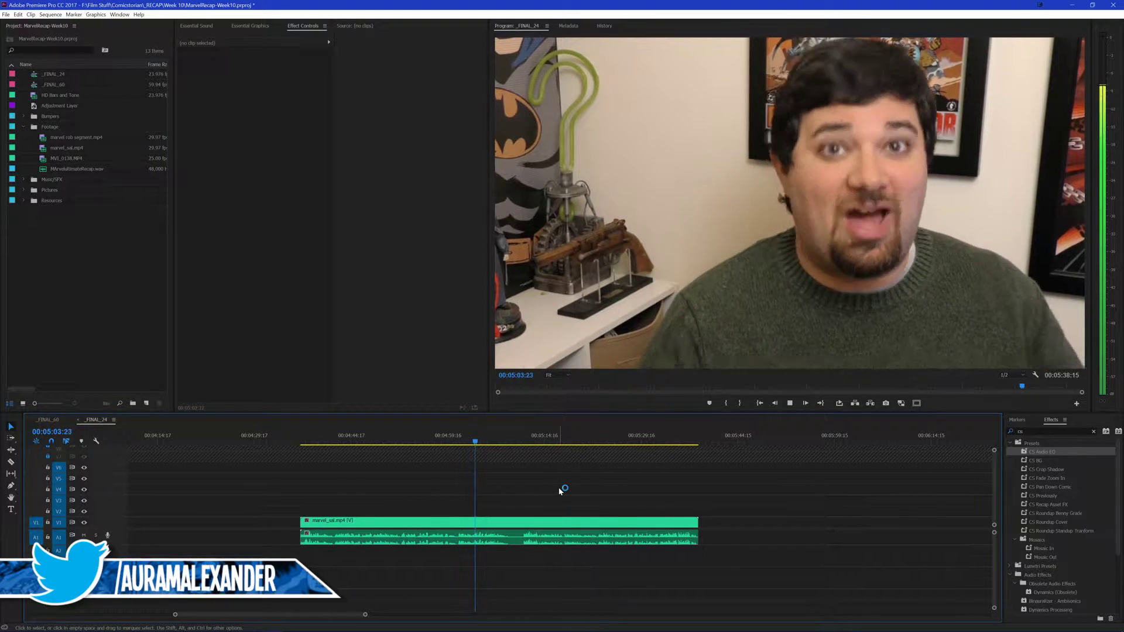
Split marvel_sal.mp4 at about 00:05:09 on V1 and A1 and save the project
{"action": "key", "text": "="}
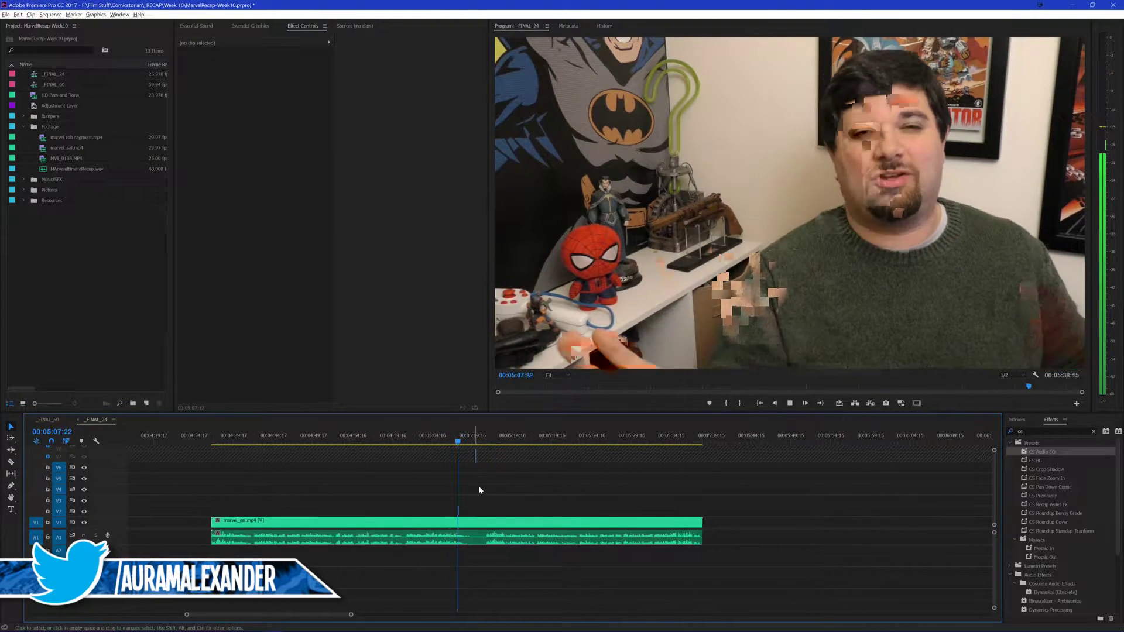
{"action": "left_click", "coordinate": [461, 437]}
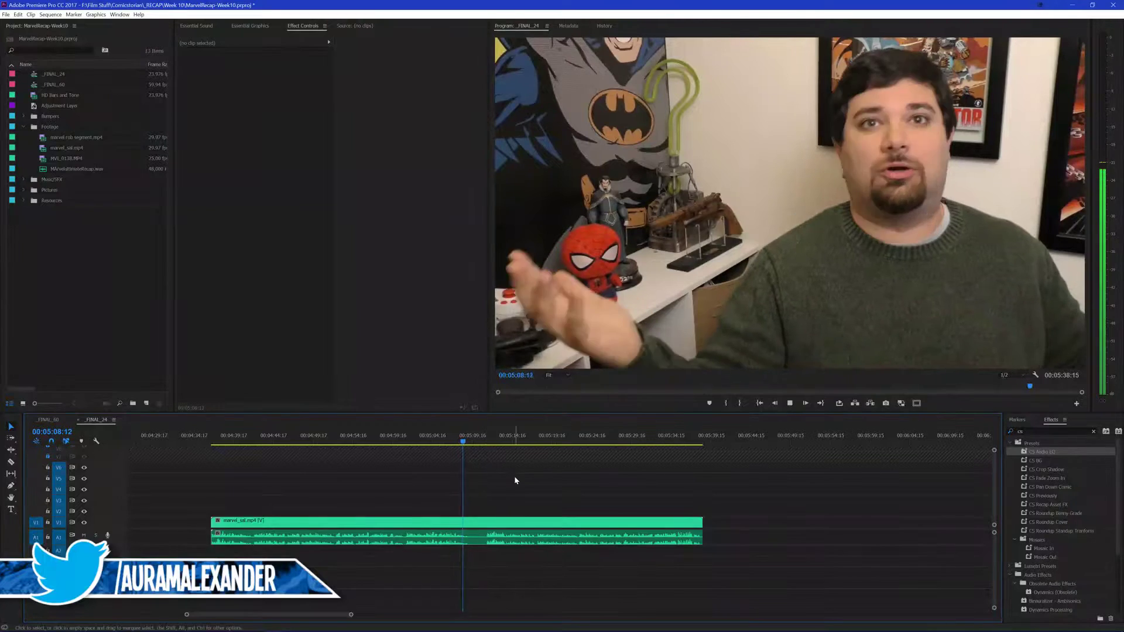
{"action": "key", "text": "ctrl+k"}
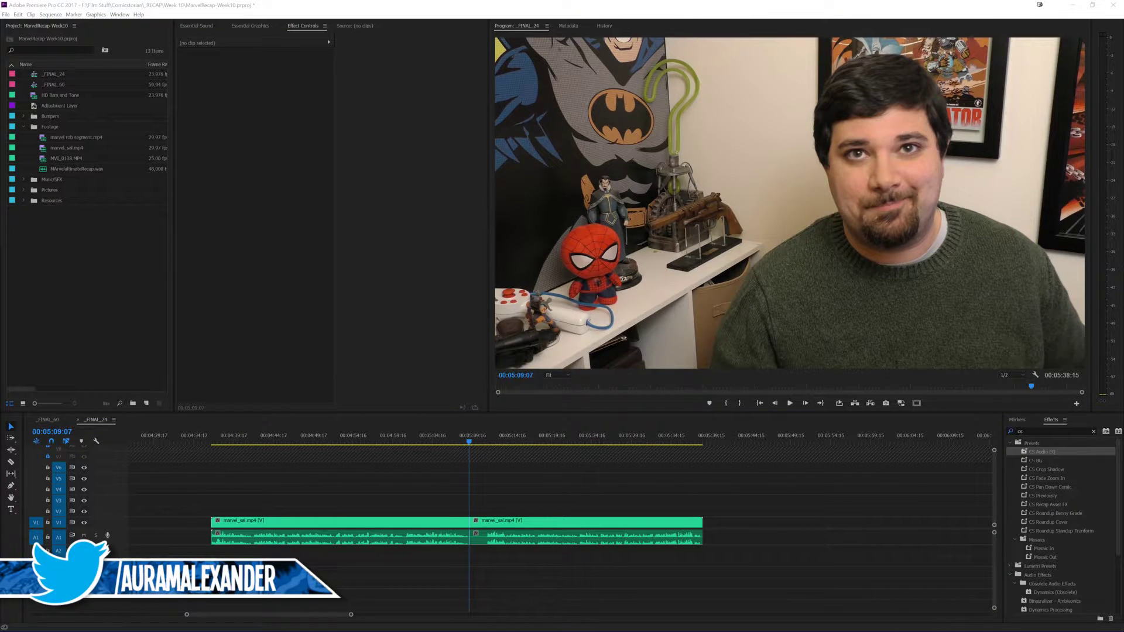
{"action": "left_click", "coordinate": [497, 478]}
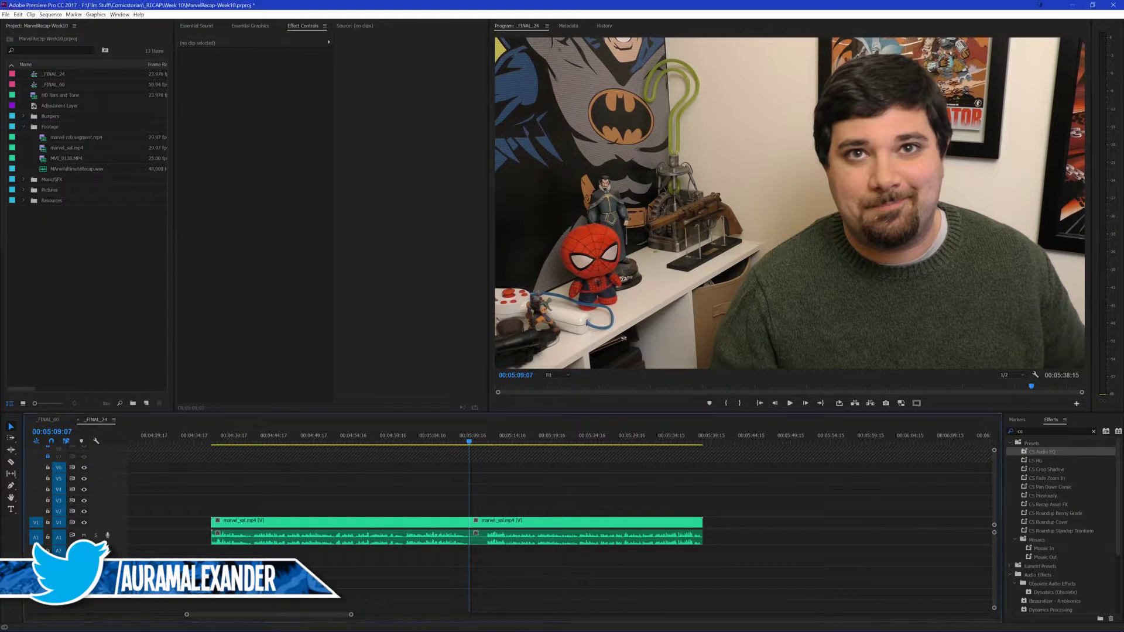
{"action": "key", "text": "ctrl+s"}
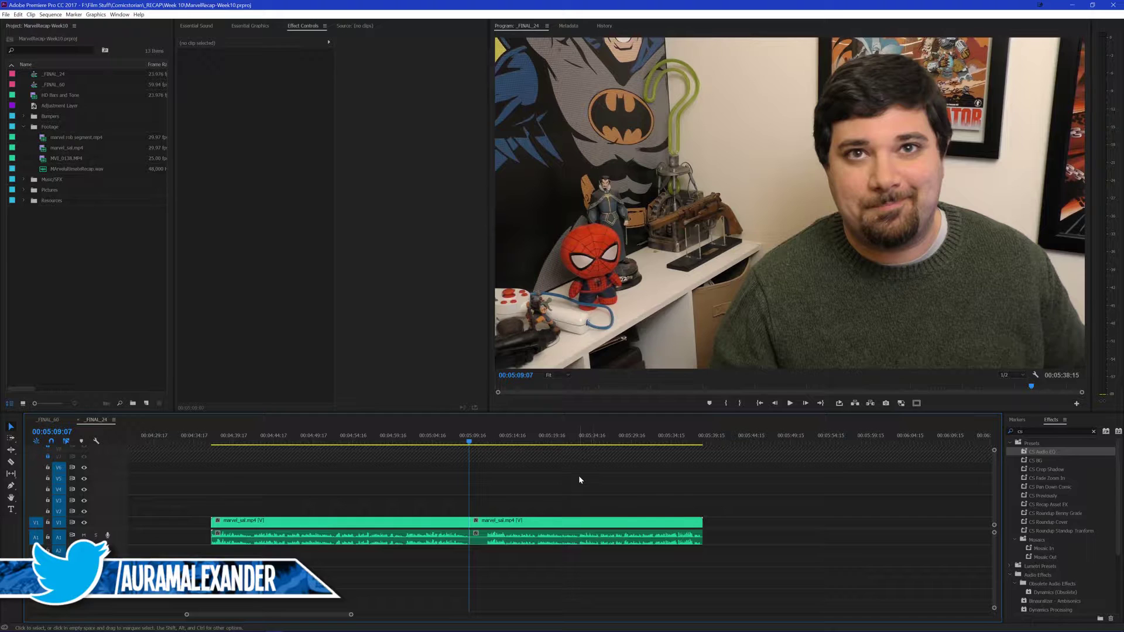
Split marvel_sal.mp4 at 00:05:11:11 and delete the short piece between the two cuts, leaving the gap open
{"action": "left_click", "coordinate": [485, 442]}
{"action": "left_click_drag", "start_coordinate": [488, 443], "coordinate": [490, 443]}
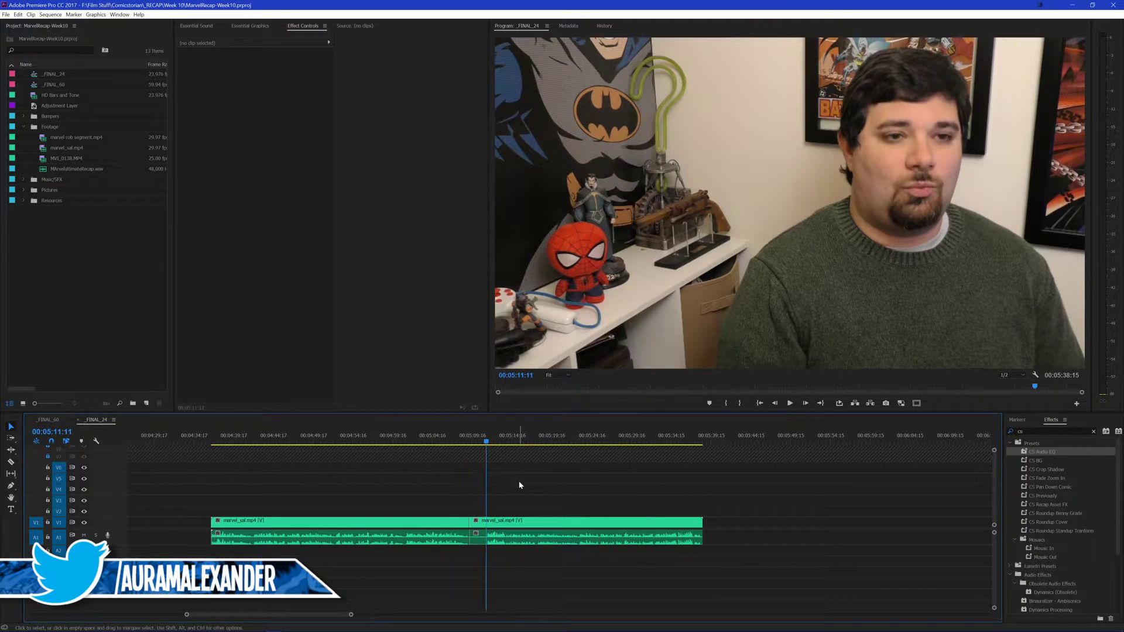
{"action": "left_click", "coordinate": [527, 521]}
{"action": "key", "text": "ctrl+k"}
{"action": "key", "text": "Delete"}
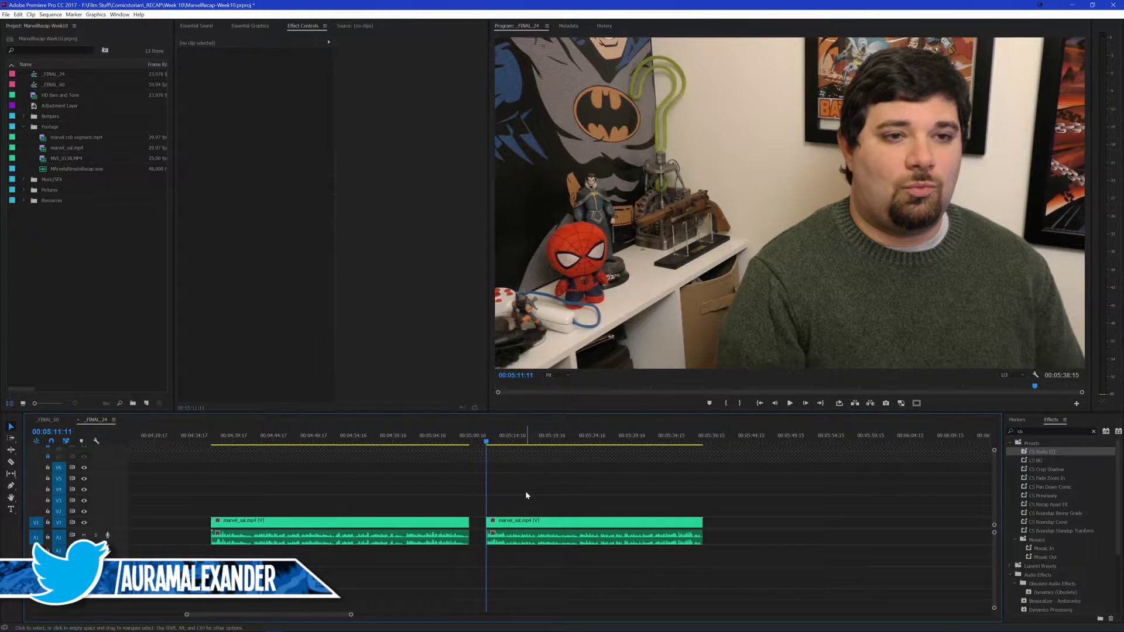
Move the second marvel_sal.mp4 clip about 17 seconds later on V1 and A1, and save the project
{"action": "key", "text": "space"}
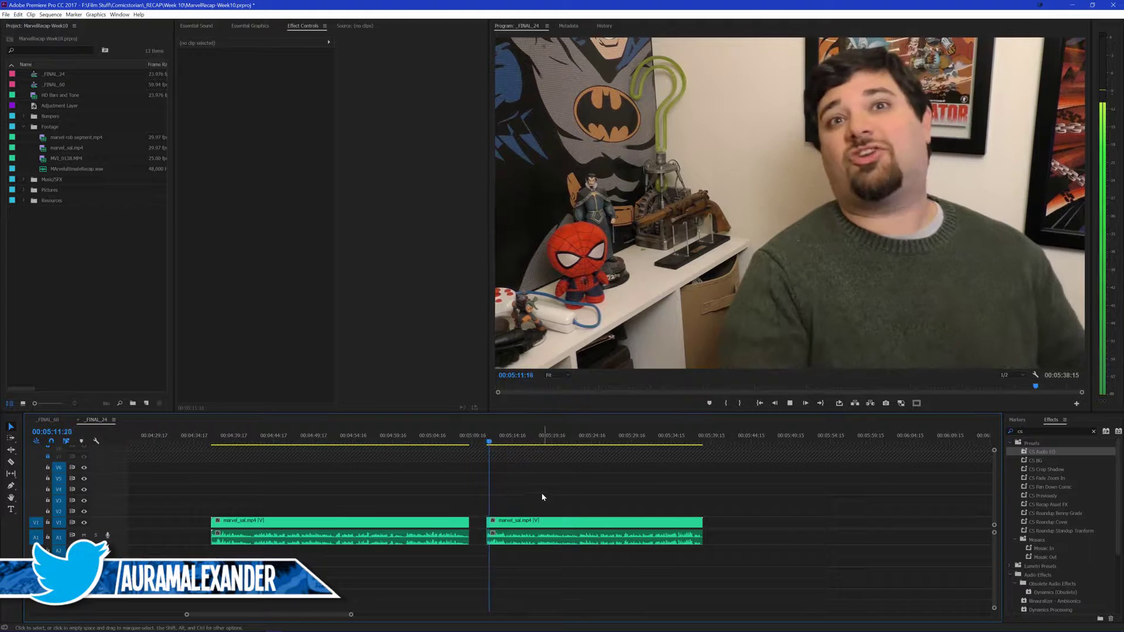
{"action": "left_click_drag", "start_coordinate": [539, 532], "coordinate": [677, 533]}
{"action": "left_click", "coordinate": [606, 494]}
{"action": "key", "text": "ctrl+s"}
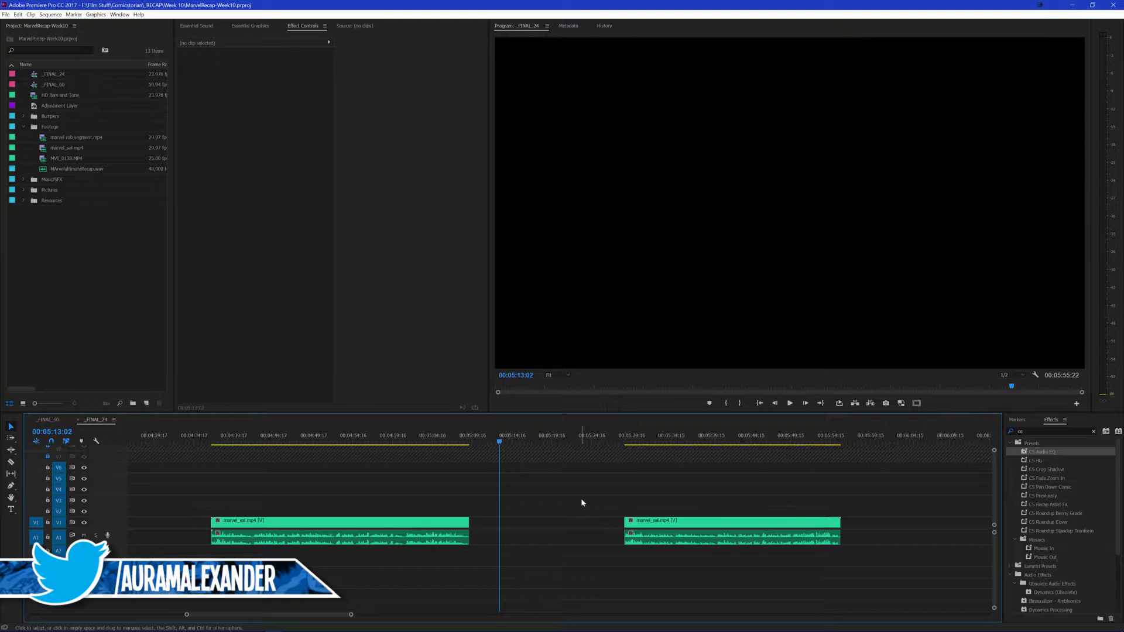
Close the _FINAL_60 sequence and place Jean Grey 00.jpg on V2 over the full length of the first marvel_sal.mp4 clip
{"action": "key", "text": "Up"}
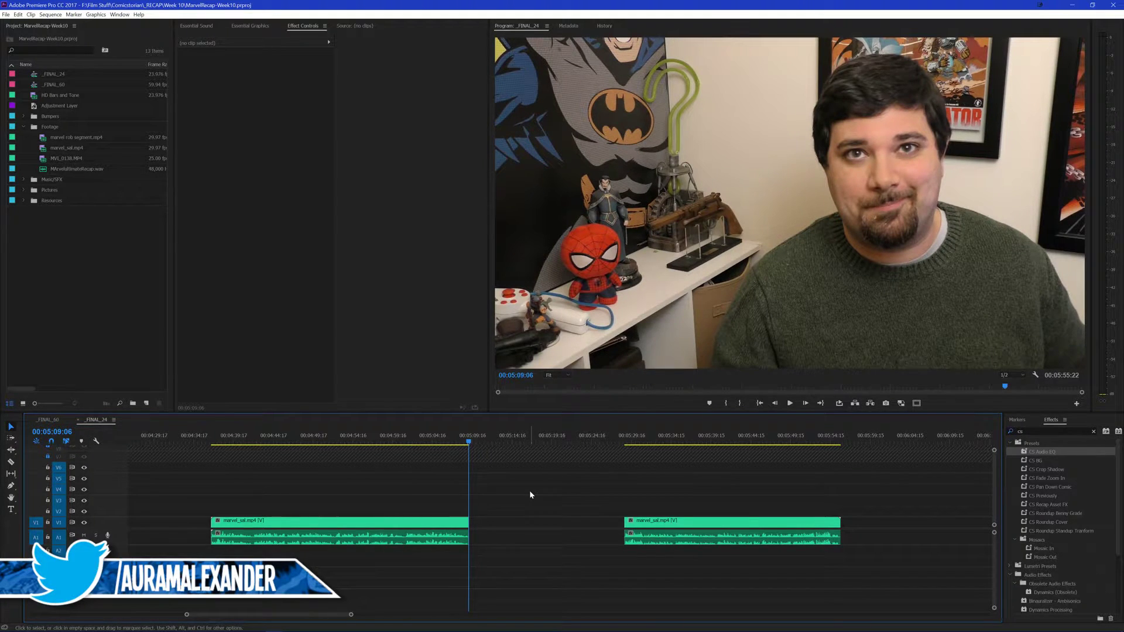
{"action": "key", "text": "Up"}
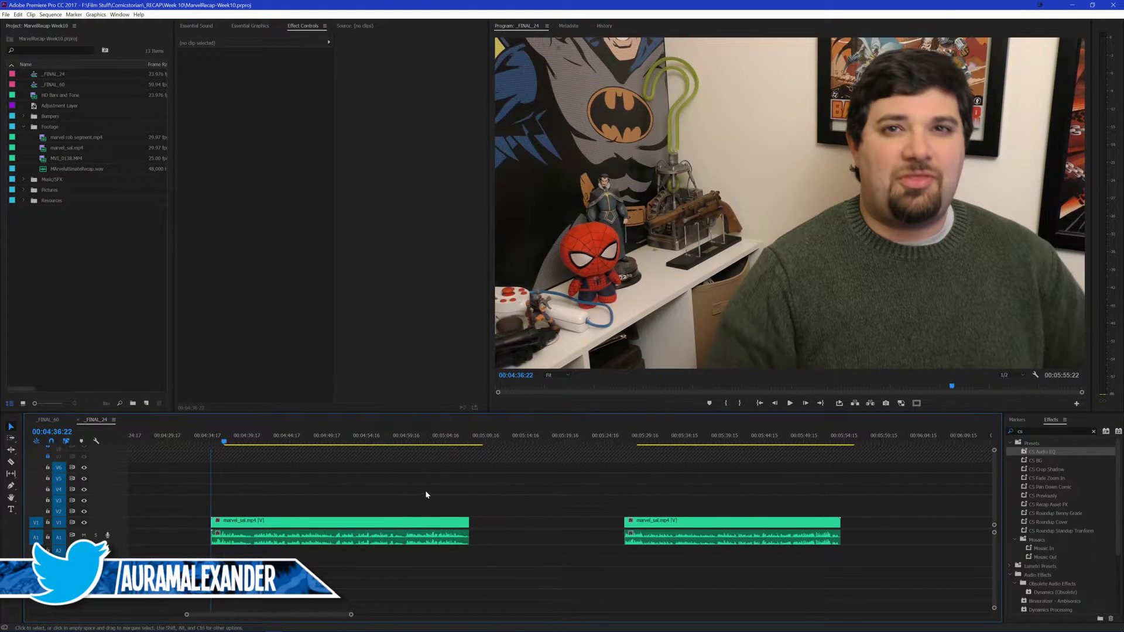
{"action": "scroll", "coordinate": [399, 471], "scroll_direction": "up", "scroll_amount": 2}
{"action": "scroll", "coordinate": [436, 472], "scroll_direction": "up", "scroll_amount": 1}
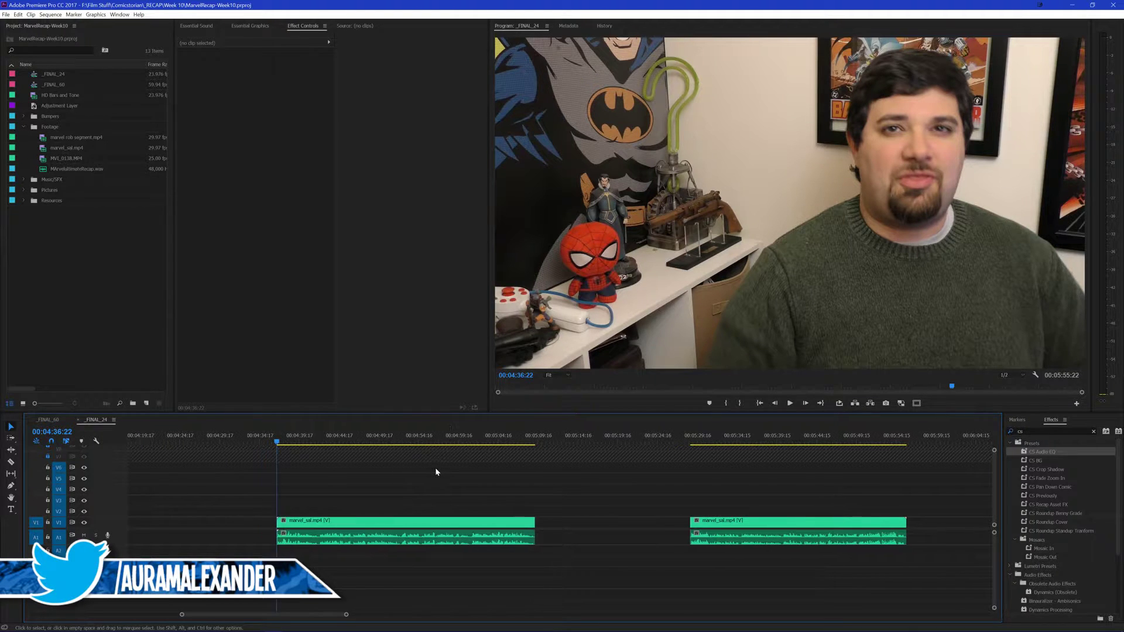
{"action": "left_click", "coordinate": [30, 419]}
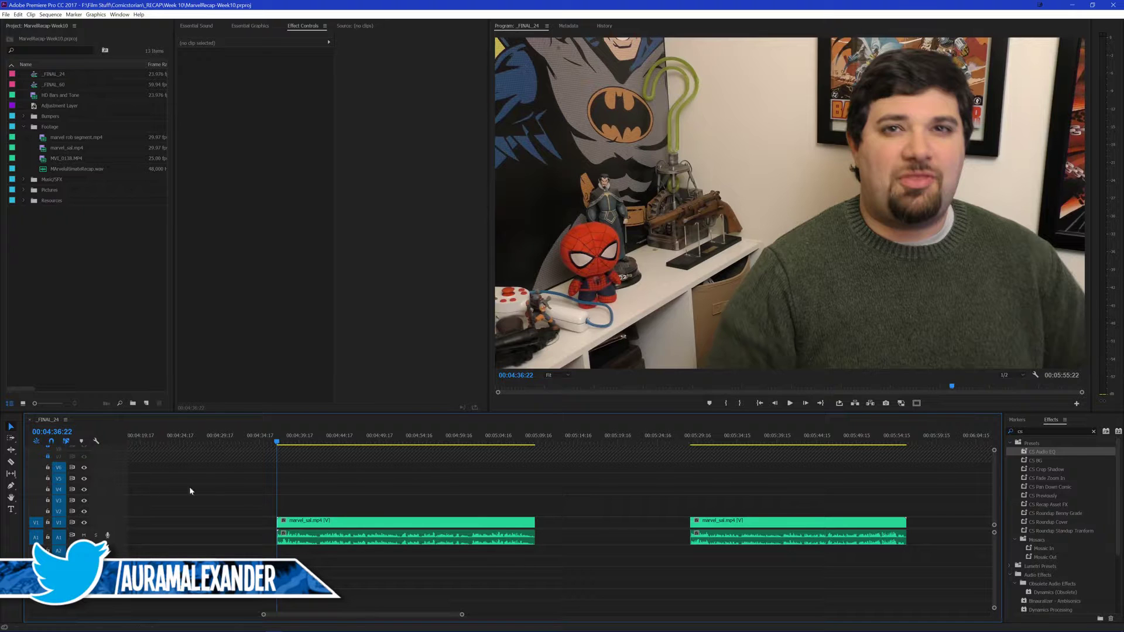
{"action": "key", "text": "space"}
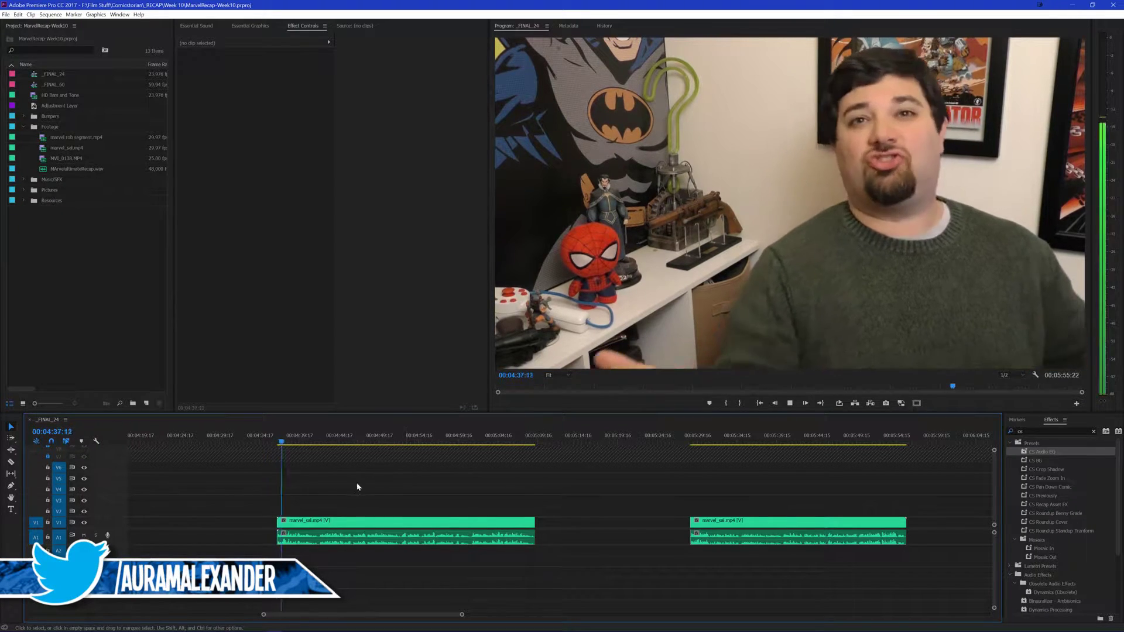
{"action": "left_click_drag", "start_coordinate": [360, 486], "coordinate": [534, 512]}
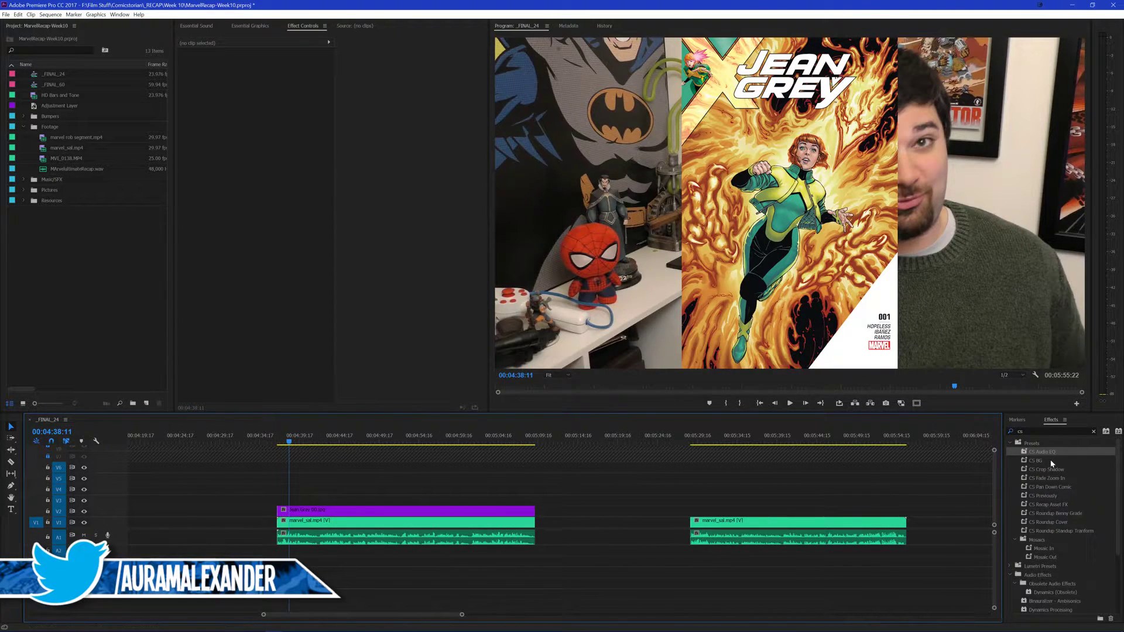
Apply the CS Roundup Cover preset to Jean Grey 00.jpg and preview the result
{"action": "left_click_drag", "start_coordinate": [1057, 527], "coordinate": [473, 513]}
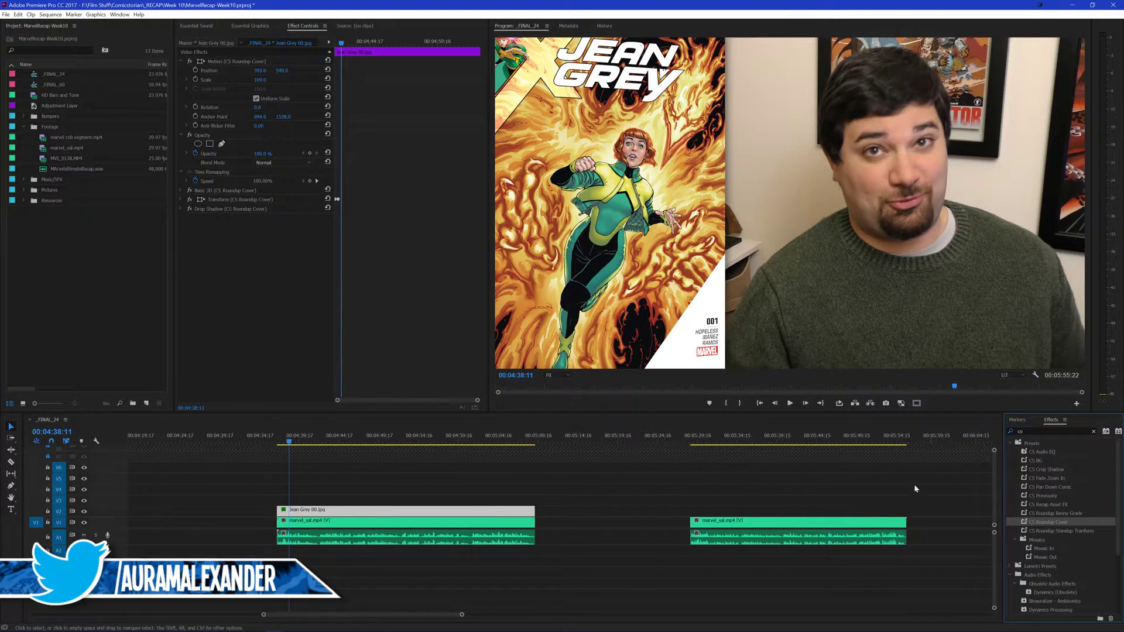
{"action": "left_click", "coordinate": [645, 471]}
{"action": "key", "text": "space"}
{"action": "key", "text": "Up"}
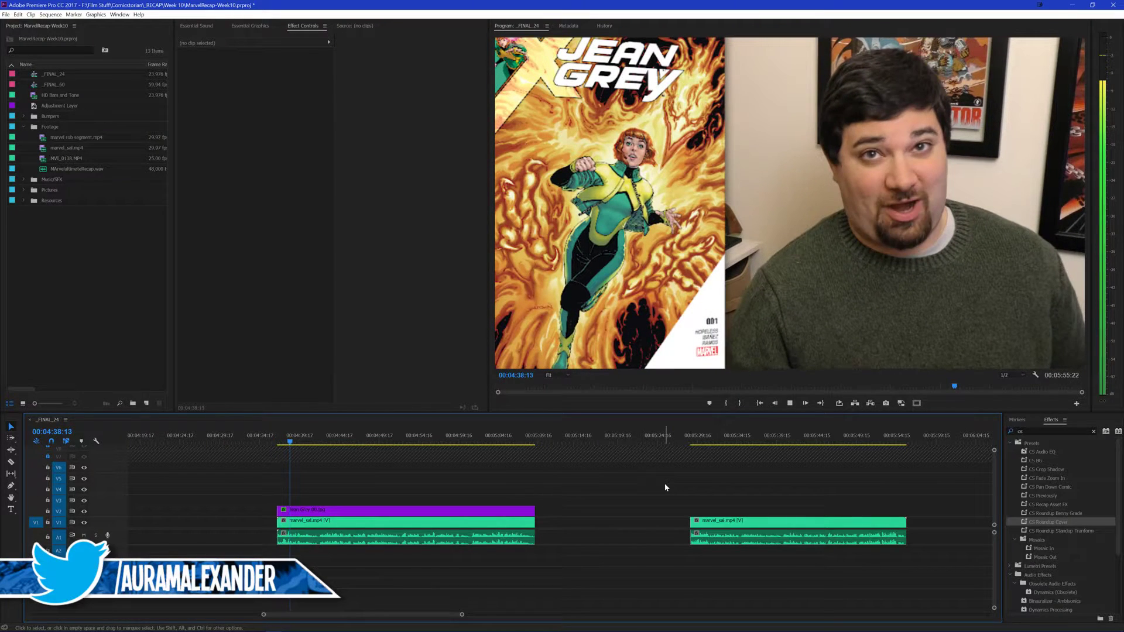
{"action": "key", "text": "space"}
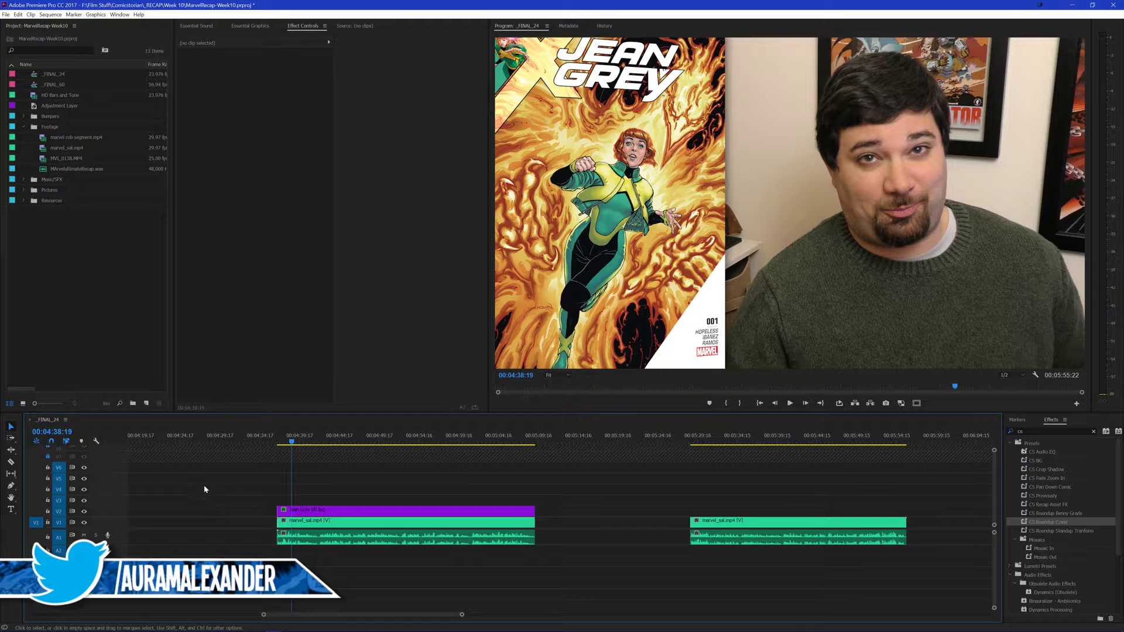
Place Jean Grey 01.jpg on V3 at 00:04:42:08 and preview it over the footage
{"action": "scroll", "coordinate": [467, 481], "scroll_direction": "up", "scroll_amount": 1}
{"action": "key", "text": "space"}
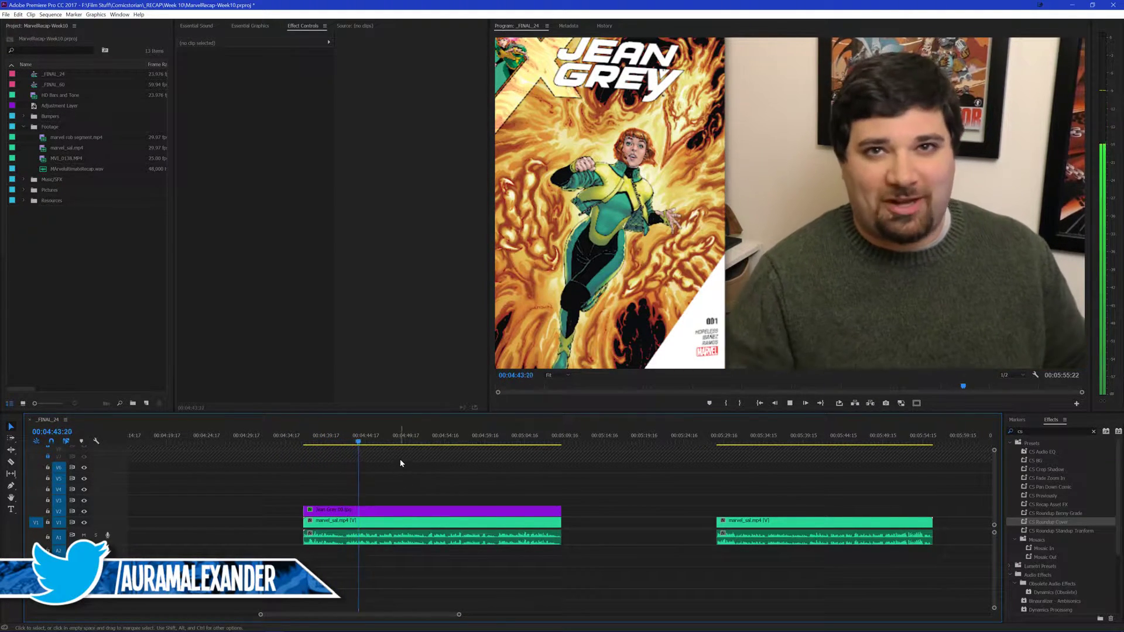
{"action": "left_click", "coordinate": [347, 442]}
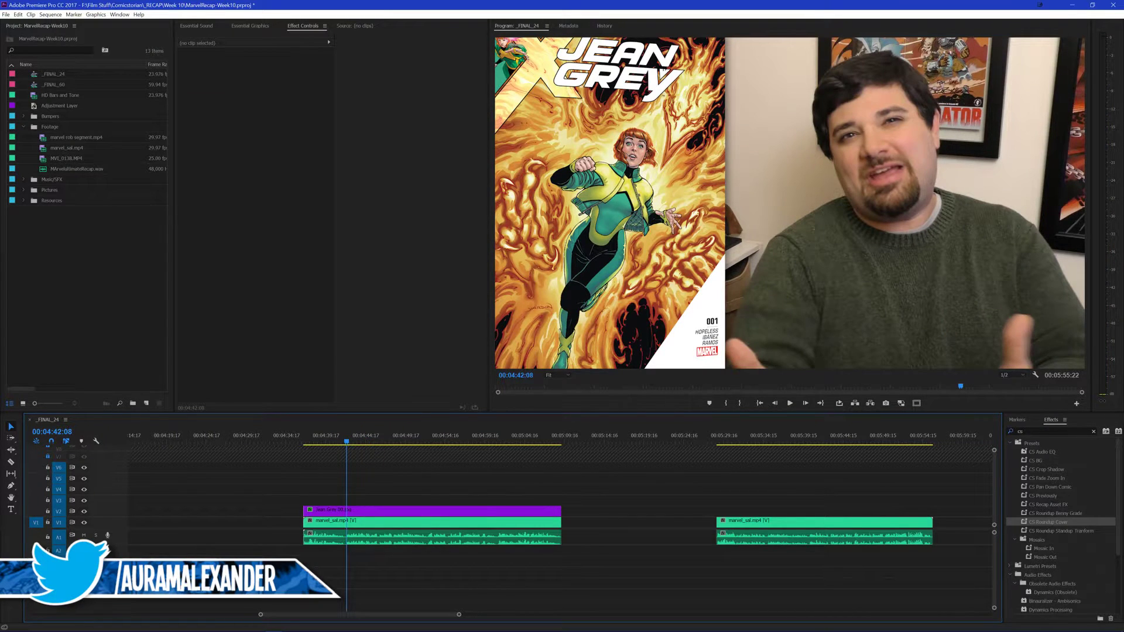
{"action": "left_click_drag", "start_coordinate": [299, 449], "coordinate": [355, 501]}
{"action": "key", "text": "space"}
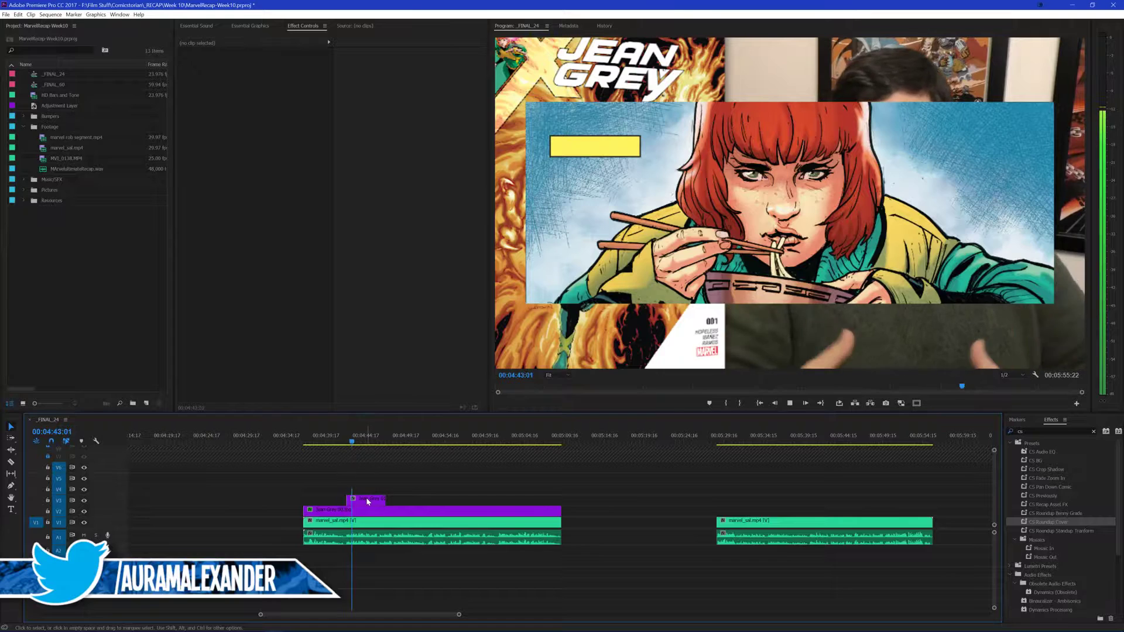
{"action": "left_click", "coordinate": [367, 501]}
{"action": "left_click", "coordinate": [378, 476]}
{"action": "key", "text": "space"}
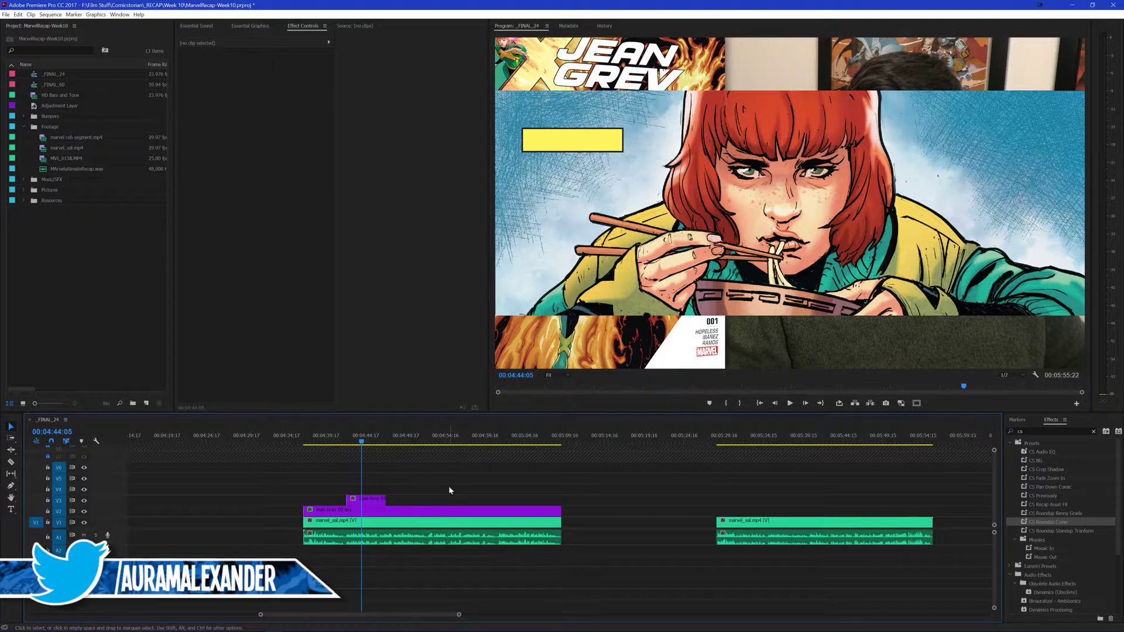
Extend the end of Jean Grey 01.jpg on V3 to about 00:04:52 to match the narration
{"action": "scroll", "coordinate": [451, 493], "scroll_direction": "up", "scroll_amount": 2}
{"action": "key", "text": "space"}
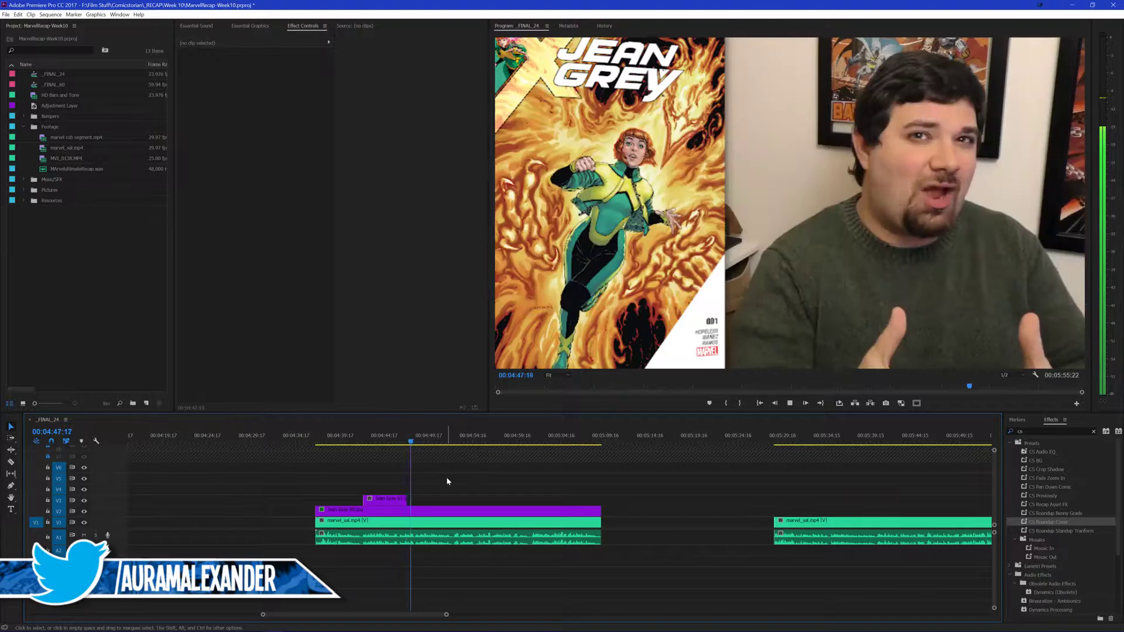
{"action": "key", "text": "space"}
{"action": "left_click_drag", "start_coordinate": [412, 499], "coordinate": [454, 498]}
Place Jean Grey 02.jpg on V4 at 00:04:56:22 and preview it over the footage
{"action": "key", "text": "space"}
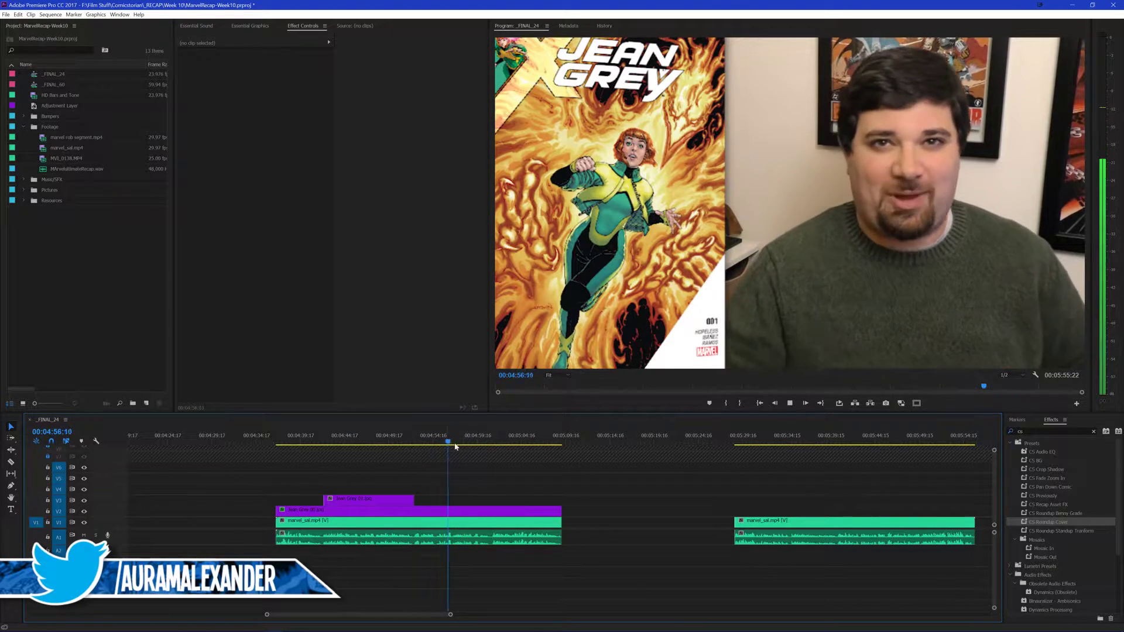
{"action": "key", "text": "space"}
{"action": "left_click_drag", "start_coordinate": [585, 488], "coordinate": [462, 487]}
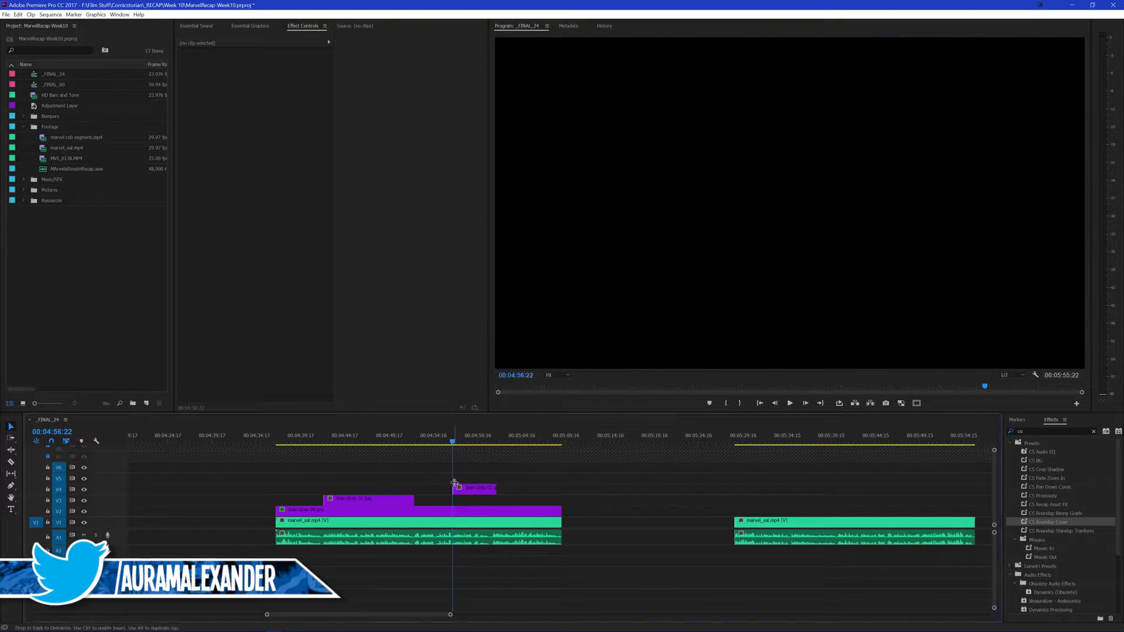
{"action": "key", "text": "space"}
{"action": "left_click", "coordinate": [482, 491]}
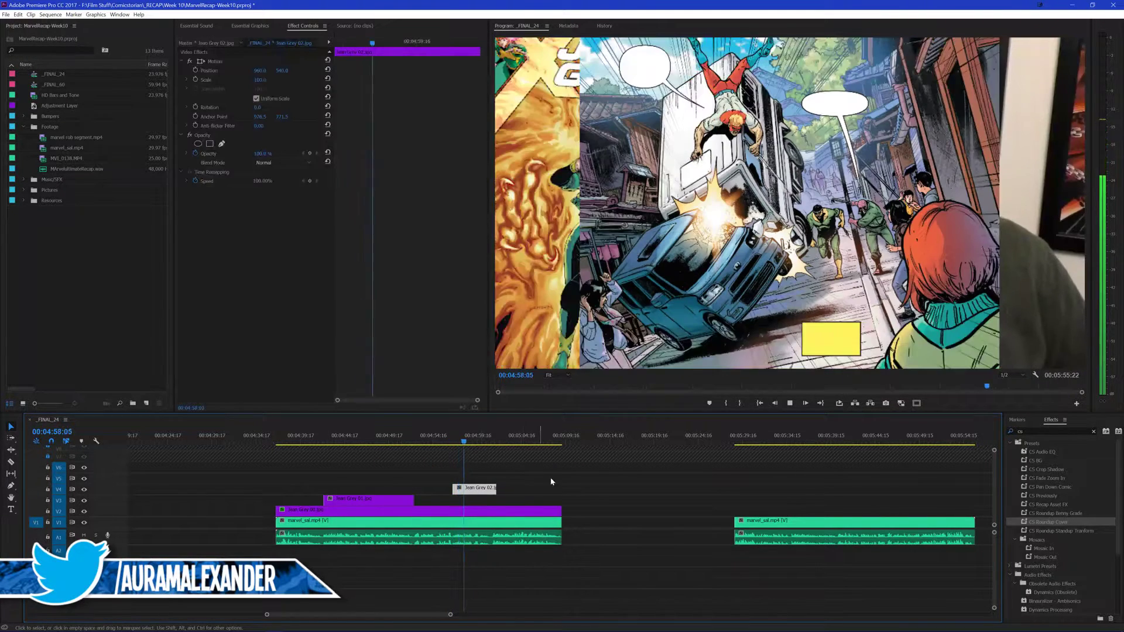
{"action": "left_click", "coordinate": [501, 480]}
{"action": "key", "text": "space"}
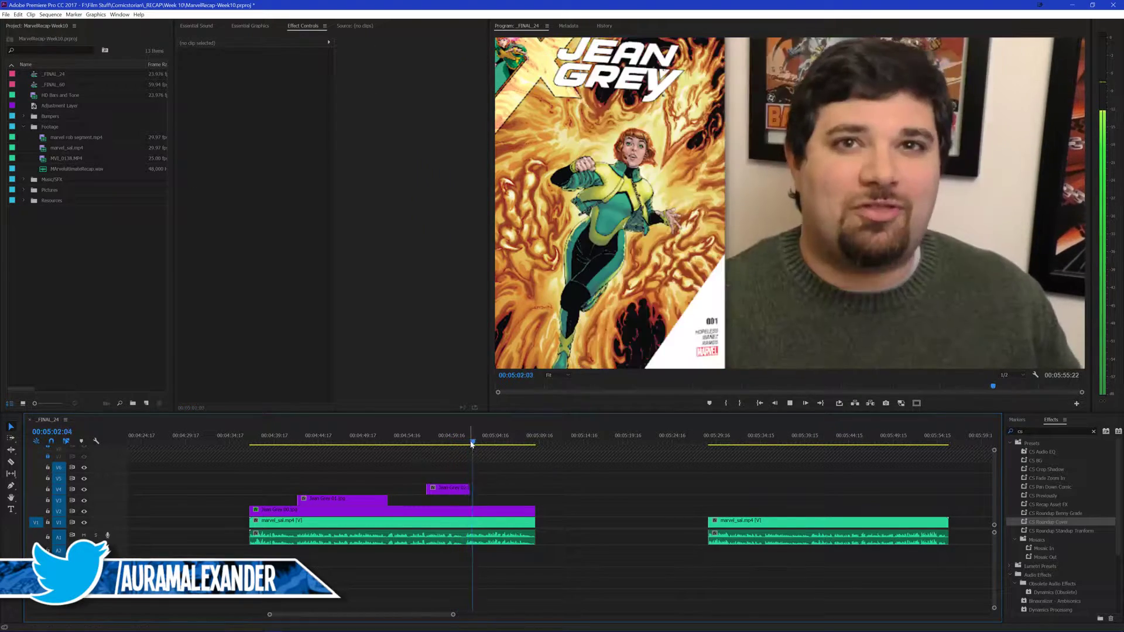
Trim Jean Grey 02.jpg to end at about 00:05:01 and place Jean Grey 03.jpg on V3 from about 00:05:02 to the first marvel_sal.mp4 clip's end
{"action": "left_click_drag", "start_coordinate": [469, 490], "coordinate": [466, 494]}
{"action": "key", "text": "space"}
{"action": "left_click_drag", "start_coordinate": [391, 503], "coordinate": [535, 499]}
{"action": "key", "text": "space"}
Apply the CS Recap Asset FX preset to Jean Grey 01.jpg, Jean Grey 02.jpg and Jean Grey 03.jpg together
{"action": "mouse_move", "coordinate": [582, 460]}
{"action": "left_mouse_down"}
{"action": "mouse_move", "coordinate": [559, 475]}
{"action": "mouse_move", "coordinate": [269, 485]}
{"action": "mouse_move", "coordinate": [273, 501]}
{"action": "left_mouse_up"}
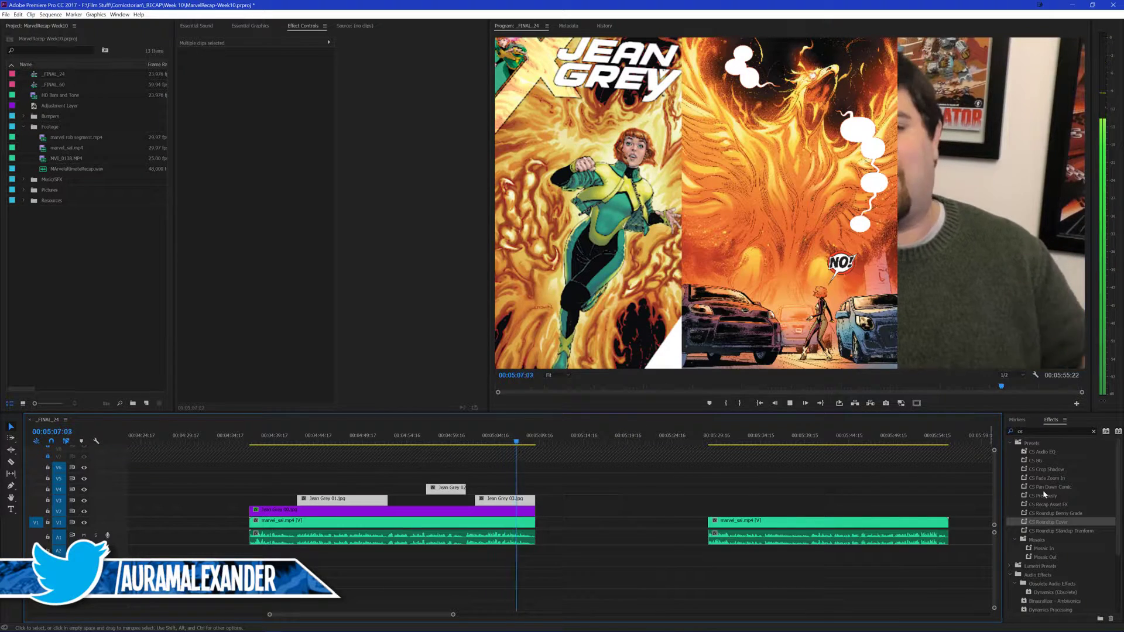
{"action": "left_click_drag", "start_coordinate": [1048, 504], "coordinate": [332, 499]}
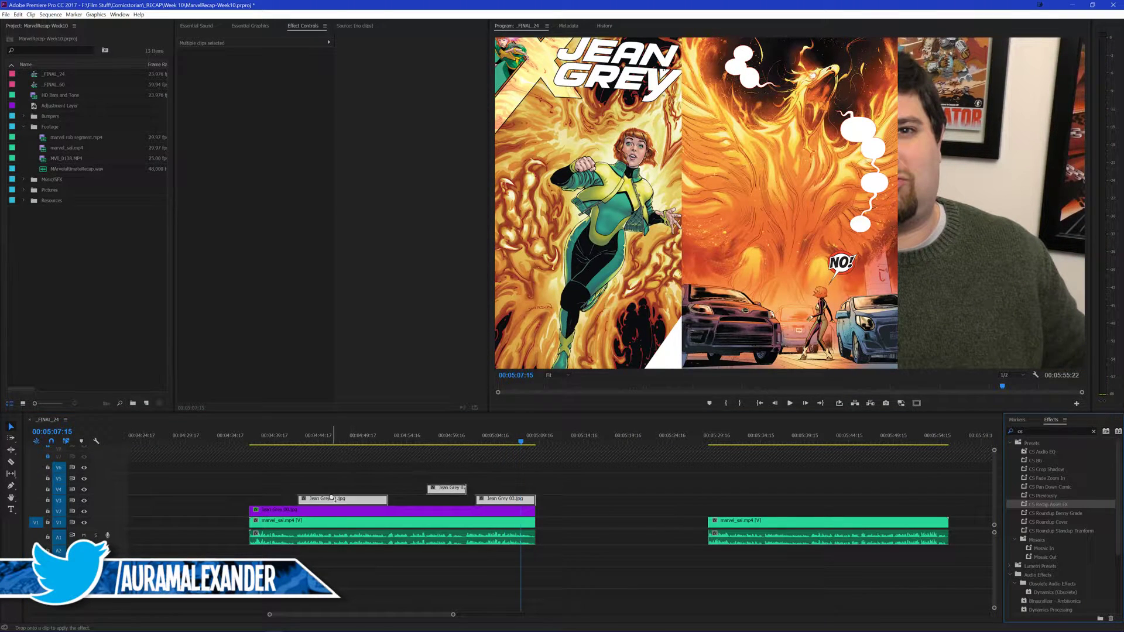
{"action": "left_click", "coordinate": [290, 473]}
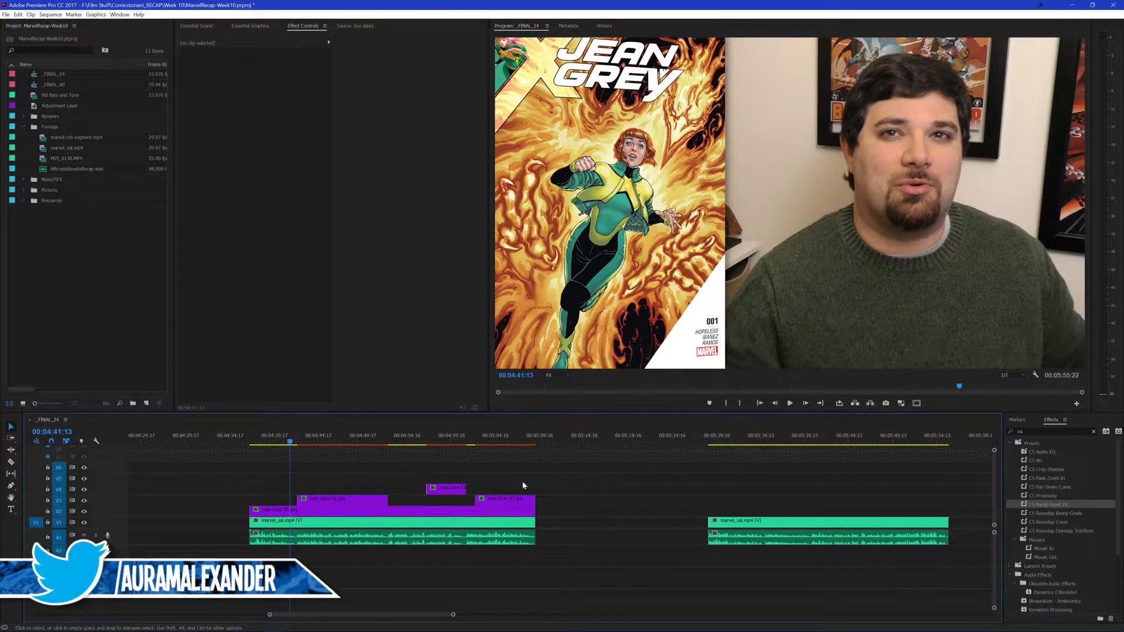
Save the project and view MVI_0138.MP4 from the Footage bin enlarged in the Source Monitor
{"action": "key", "text": "ctrl+s"}
{"action": "scroll", "coordinate": [438, 477], "scroll_direction": "down", "scroll_amount": 3}
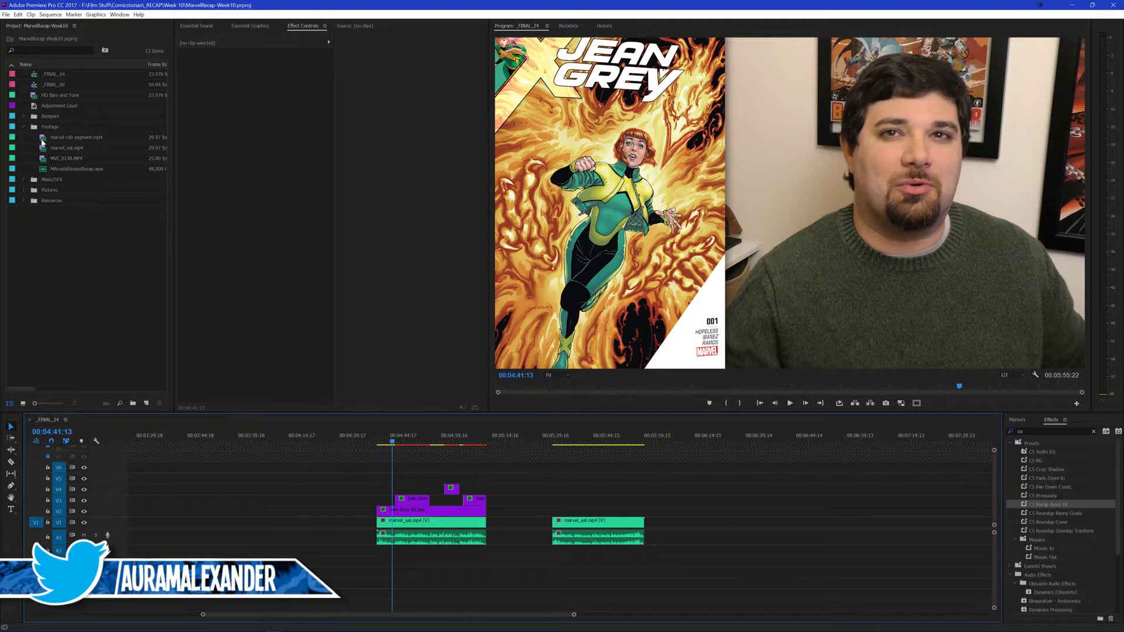
{"action": "double_click", "coordinate": [55, 158]}
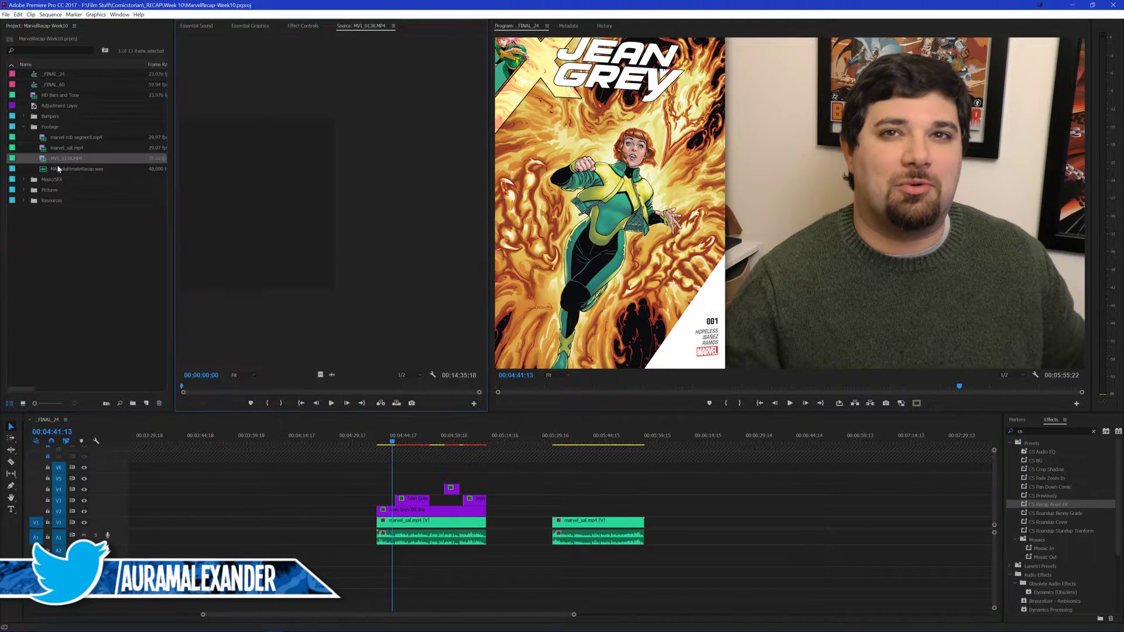
{"action": "key", "text": "grave"}
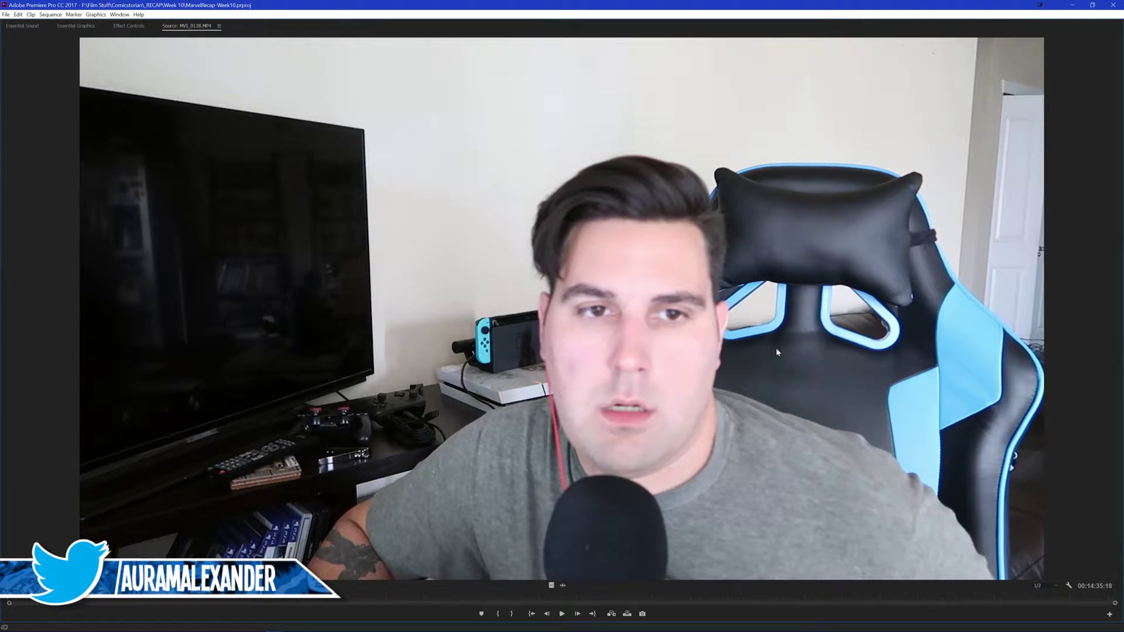
{"action": "key", "text": "grave"}
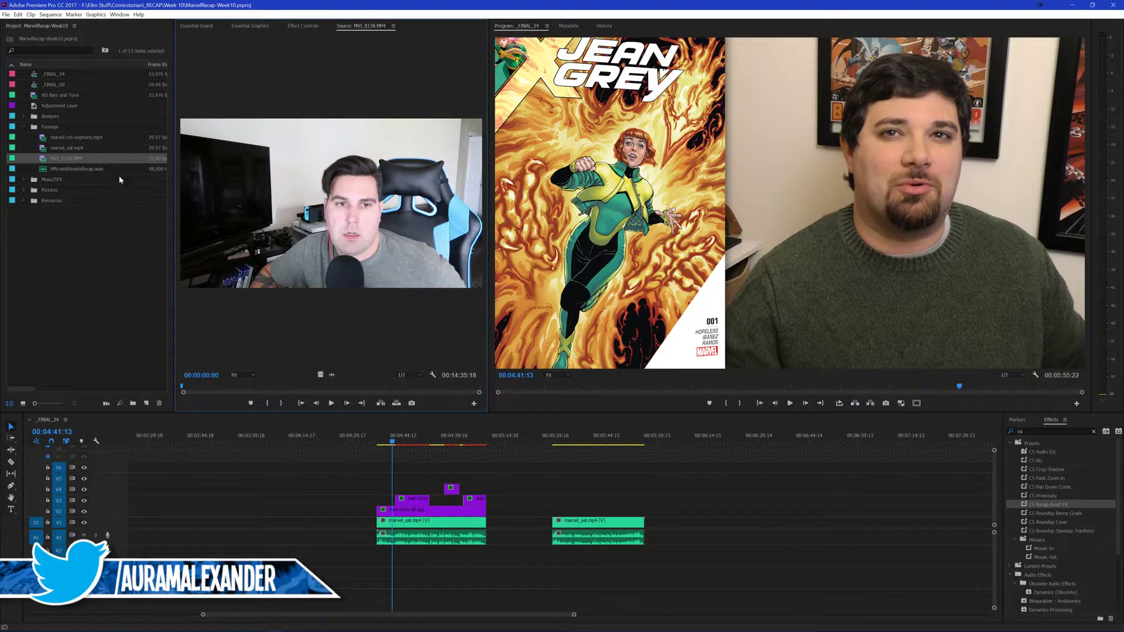
Place MVI_0138.MP4 on V1 after the second marvel_sal.mp4 clip and preview its footage up to about 00:07:31
{"action": "left_click_drag", "start_coordinate": [51, 160], "coordinate": [705, 521]}
{"action": "left_click", "coordinate": [755, 436]}
{"action": "scroll", "coordinate": [761, 433], "scroll_direction": "down", "scroll_amount": 2}
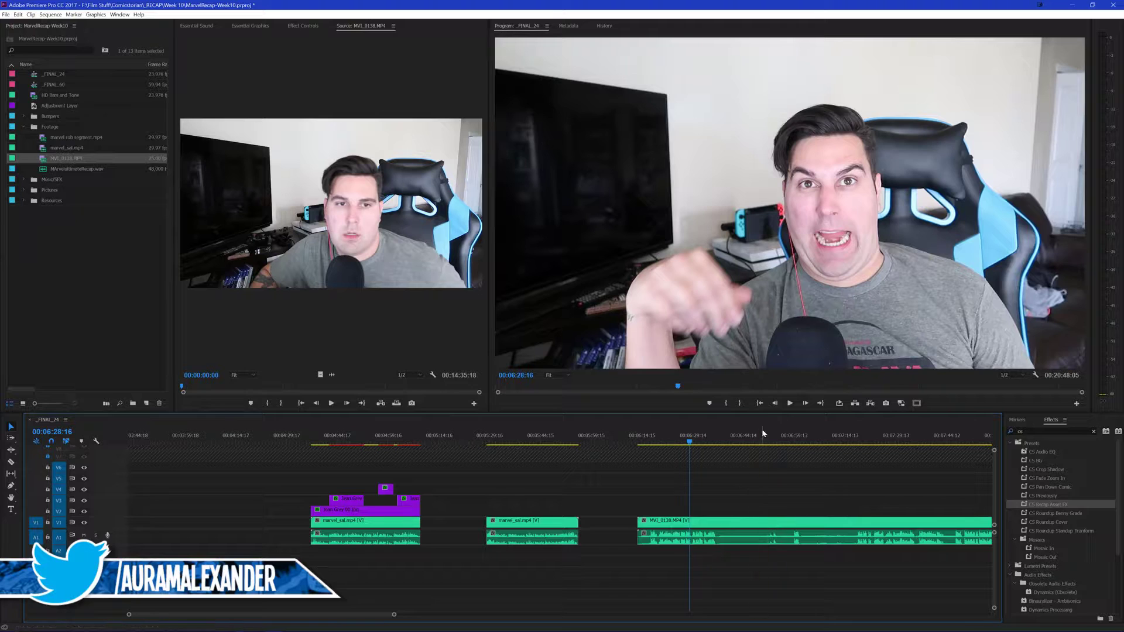
{"action": "left_click", "coordinate": [810, 441]}
{"action": "scroll", "coordinate": [784, 430], "scroll_direction": "down", "scroll_amount": 1}
{"action": "left_click", "coordinate": [615, 436]}
{"action": "key", "text": "space"}
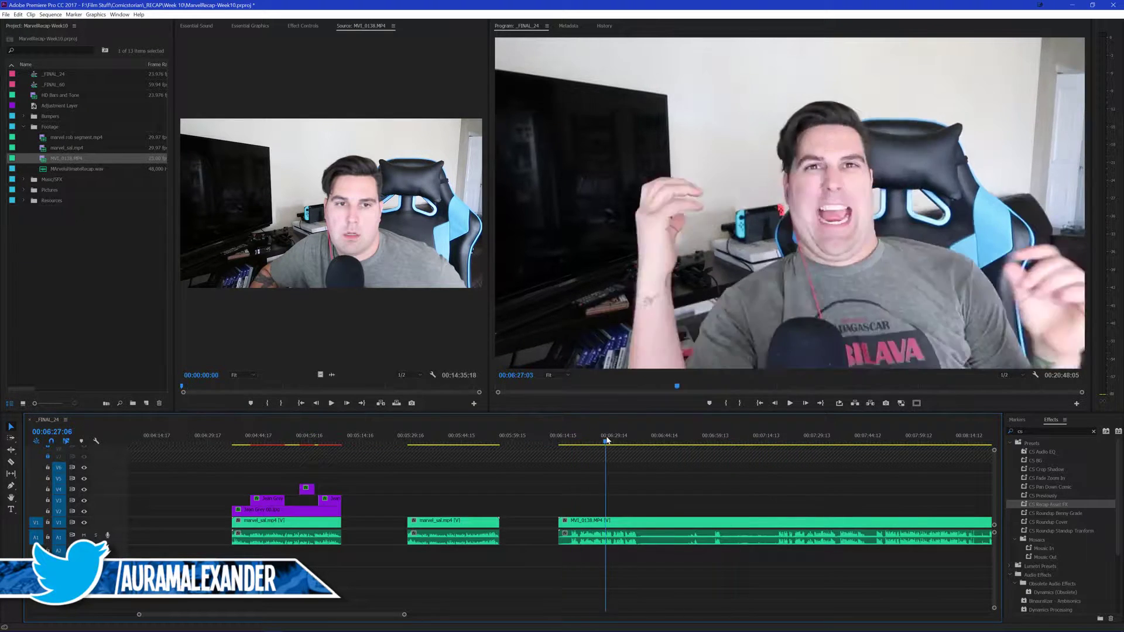
{"action": "scroll", "coordinate": [761, 445], "scroll_direction": "down", "scroll_amount": 1}
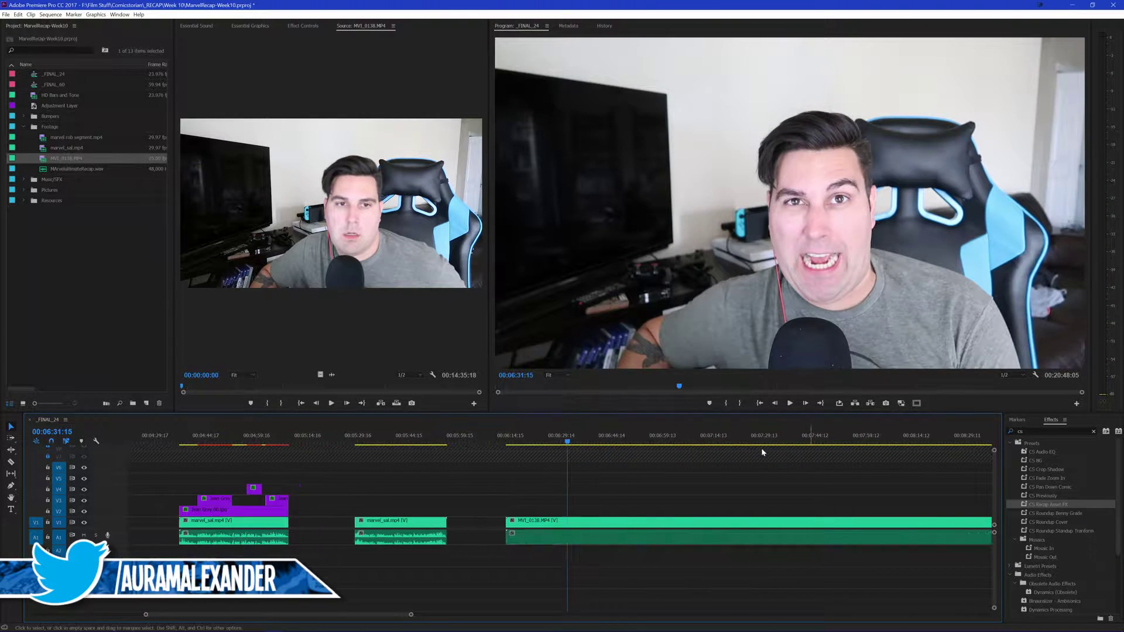
{"action": "left_click", "coordinate": [751, 440]}
{"action": "scroll", "coordinate": [784, 480], "scroll_direction": "down", "scroll_amount": 1}
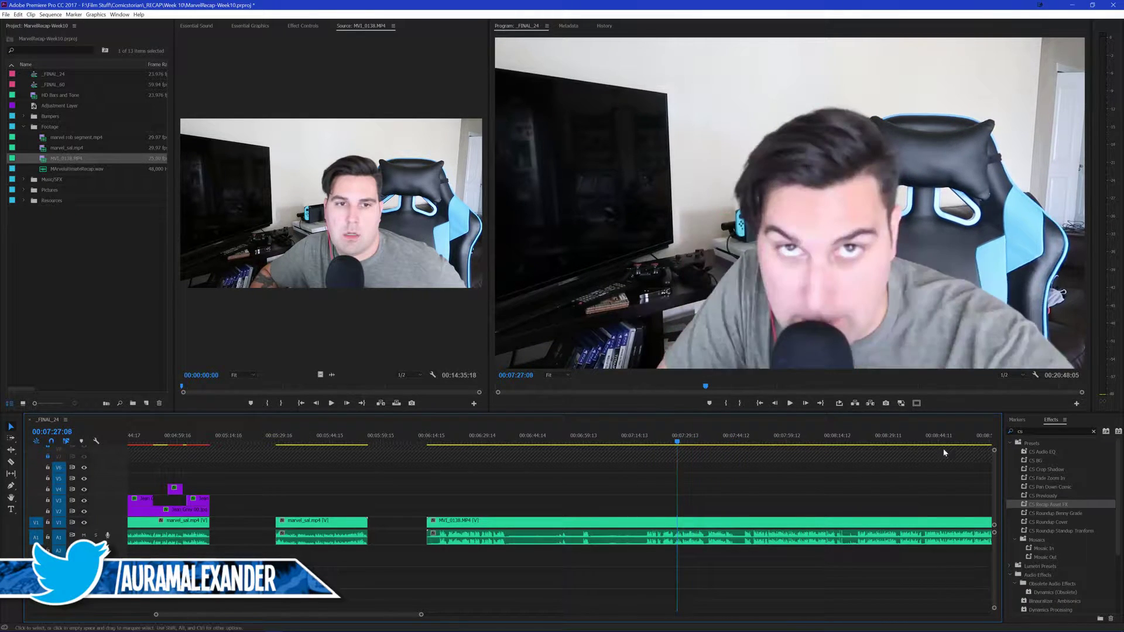
{"action": "left_click", "coordinate": [689, 437]}
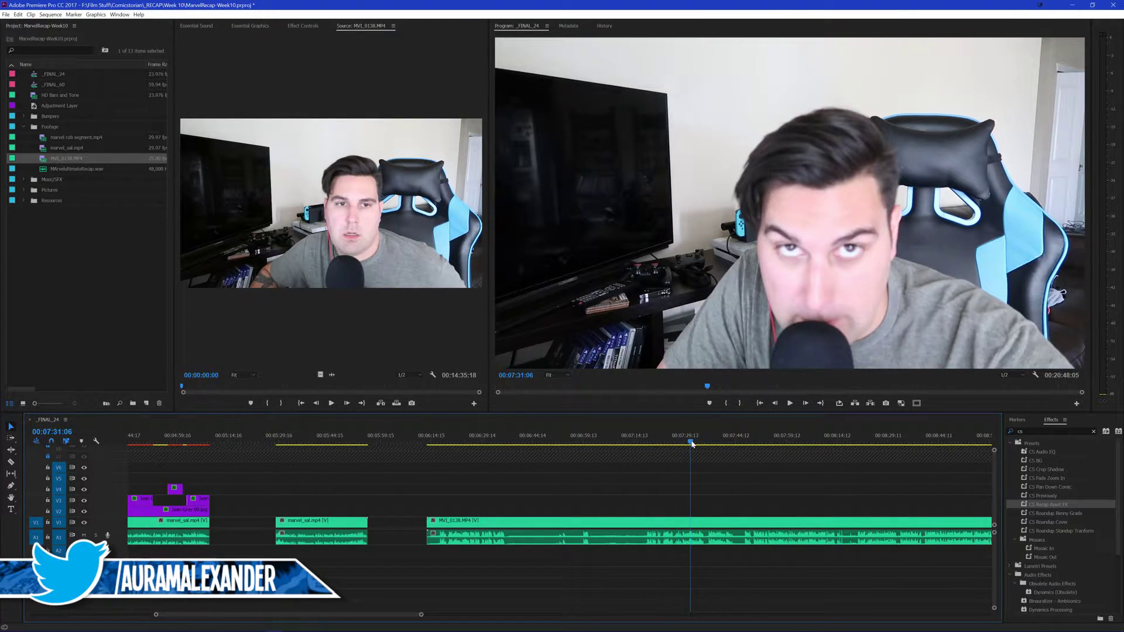
Find the Unsharp Mask effect, apply it to the MVI_0138.MP4 clip and display its settings
{"action": "double_click", "coordinate": [1047, 431]}
{"action": "type", "text": "sharp"}
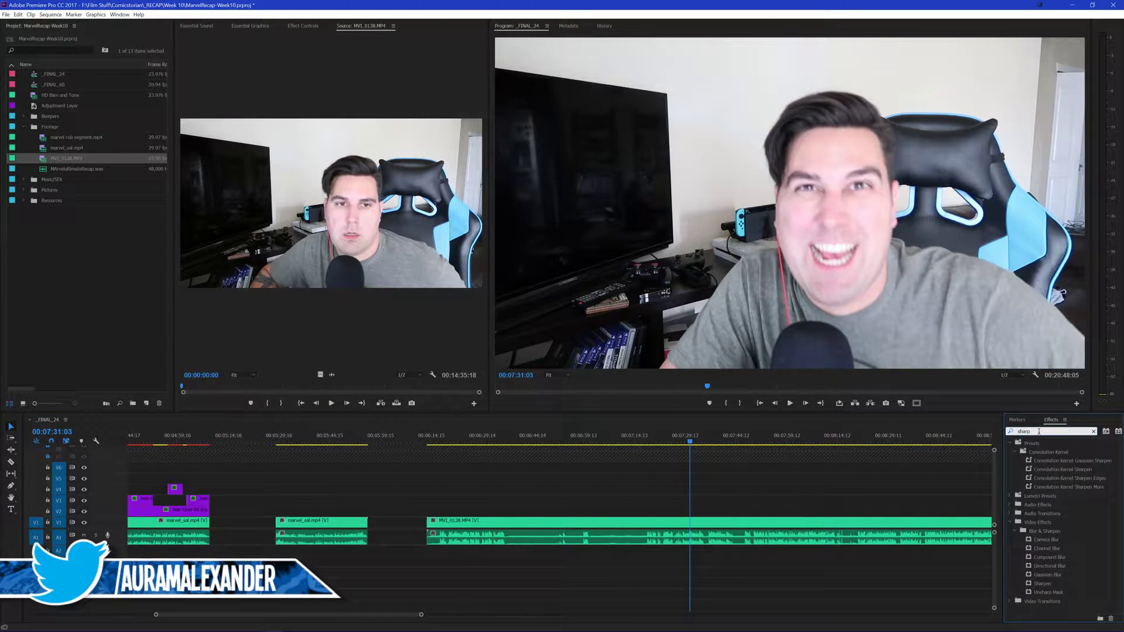
{"action": "left_click_drag", "start_coordinate": [1053, 597], "coordinate": [667, 520]}
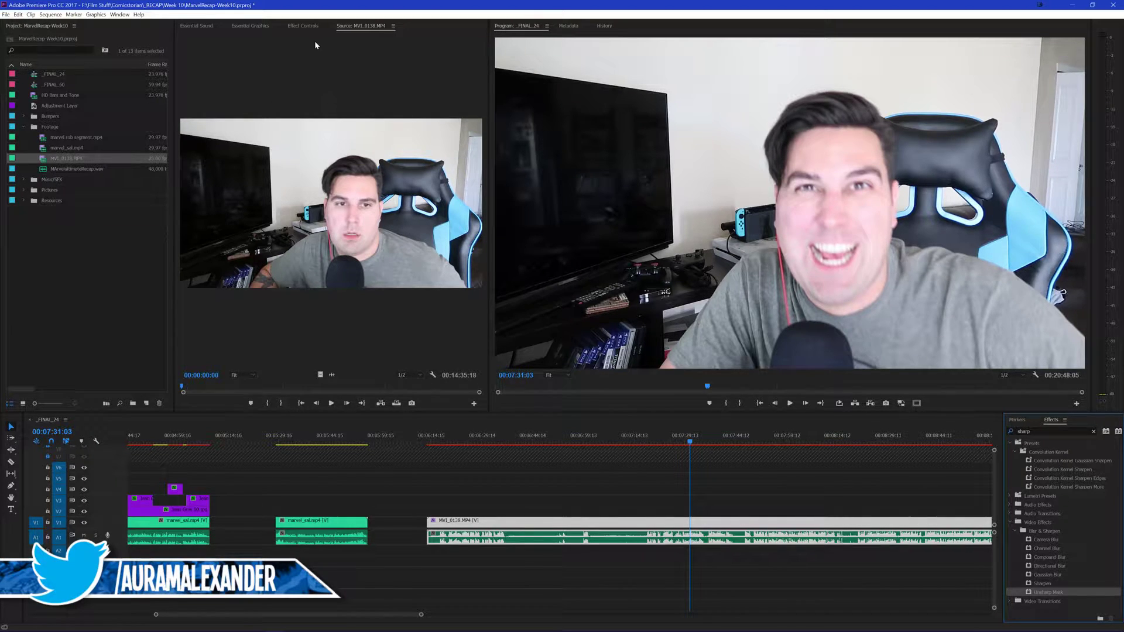
{"action": "left_click", "coordinate": [299, 27]}
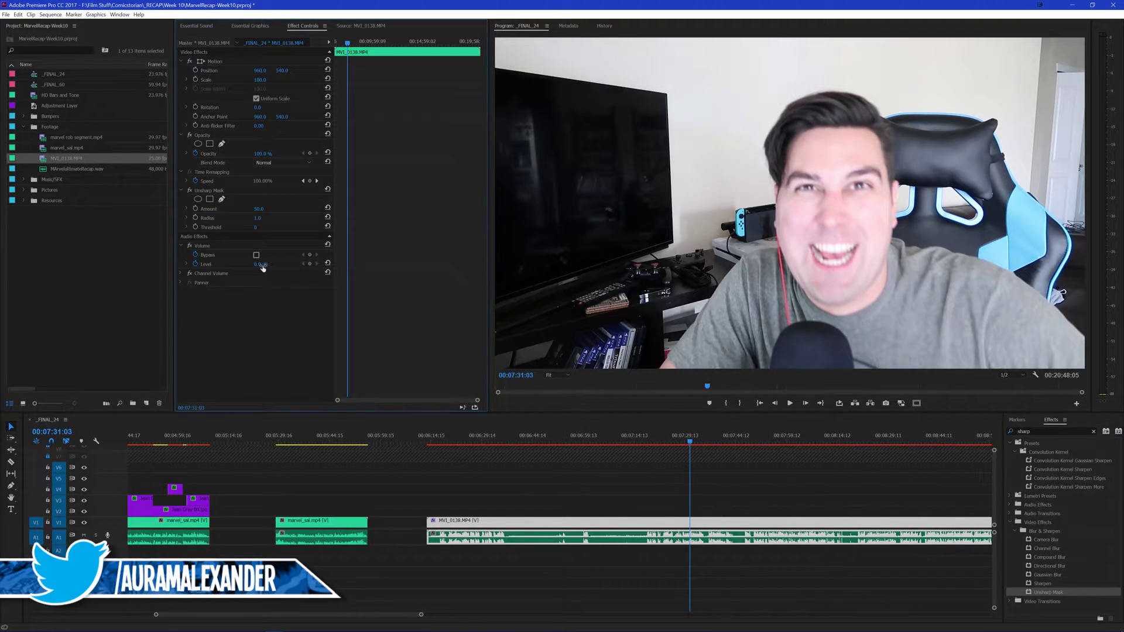
Try greatly raising the Unsharp Mask Amount and Radius on MVI_0138.MP4, with a Radius of 0.1 as the starting point
{"action": "left_click_drag", "start_coordinate": [258, 209], "coordinate": [328, 209]}
{"action": "left_click", "coordinate": [258, 218]}
{"action": "type", "text": "0.1"}
{"action": "key", "text": "Return"}
{"action": "left_click_drag", "start_coordinate": [257, 218], "coordinate": [315, 218]}
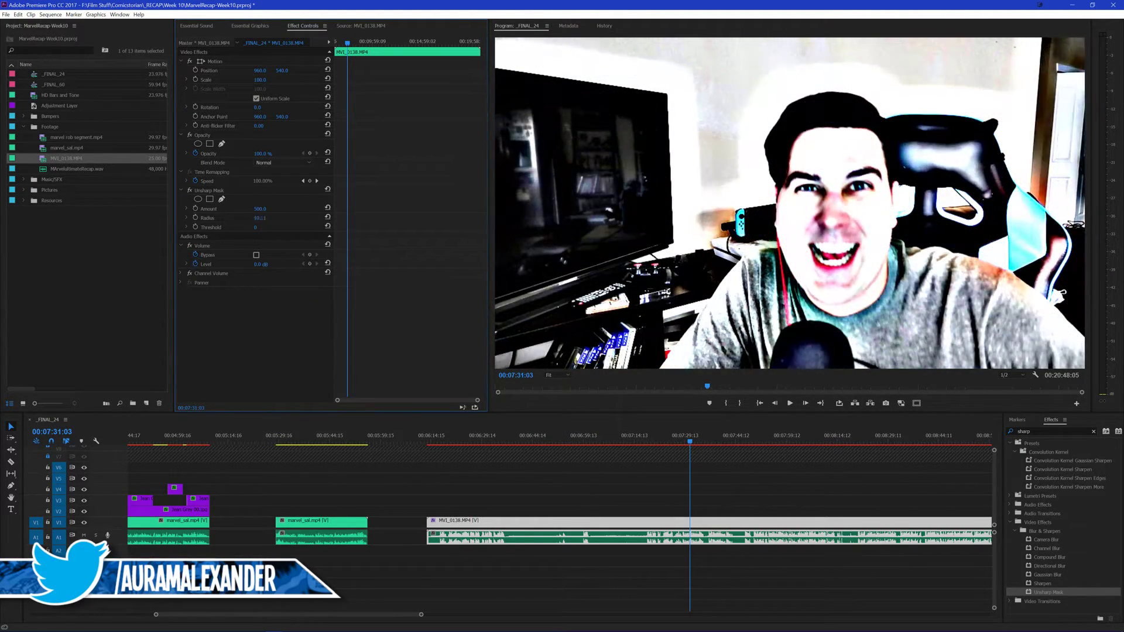
Undo the extreme Radius and try a subtler Unsharp Mask with a small Radius and a Threshold of 1
{"action": "key", "text": "ctrl+z"}
{"action": "mouse_move", "coordinate": [257, 217]}
{"action": "left_mouse_down"}
{"action": "mouse_move", "coordinate": [271, 218]}
{"action": "mouse_move", "coordinate": [259, 218]}
{"action": "left_mouse_up"}
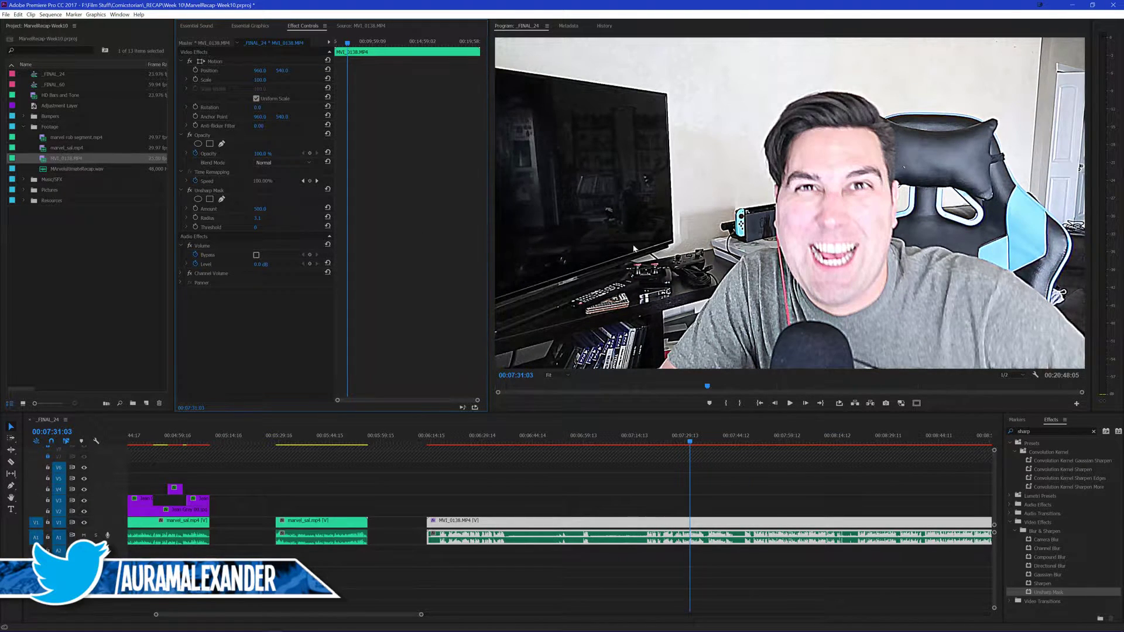
{"action": "key", "text": "ctrl+z"}
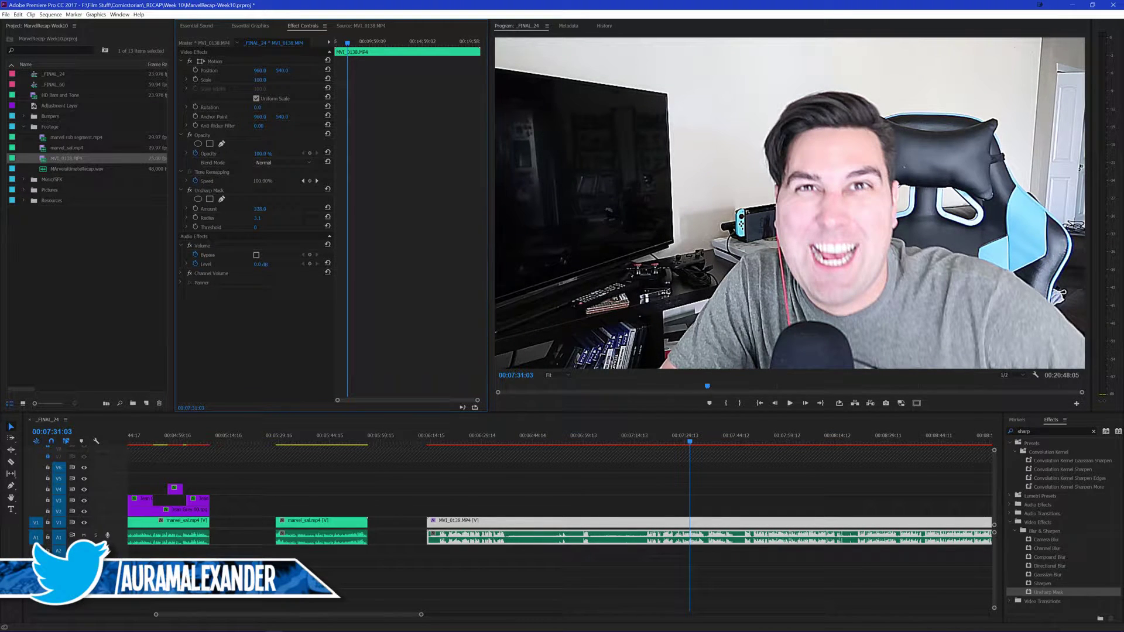
{"action": "left_click_drag", "start_coordinate": [265, 210], "coordinate": [260, 229]}
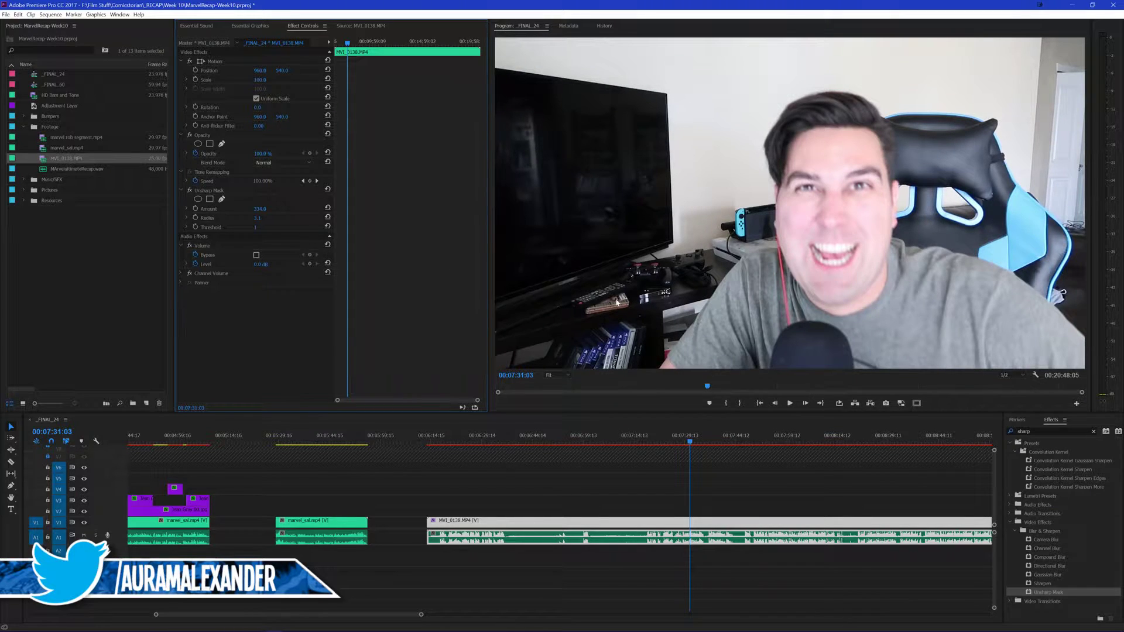
Remove the Unsharp Mask effect from MVI_0138.MP4 and delete that clip from the timeline
{"action": "left_click", "coordinate": [202, 190]}
{"action": "key", "text": "Delete"}
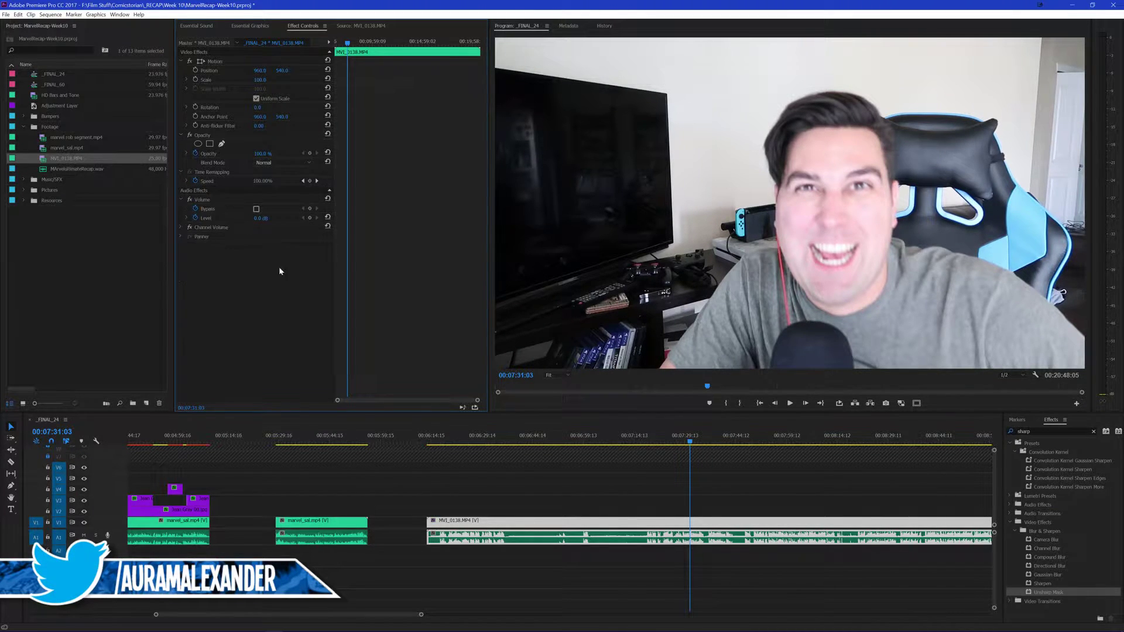
{"action": "left_click", "coordinate": [637, 476]}
{"action": "left_click", "coordinate": [470, 525]}
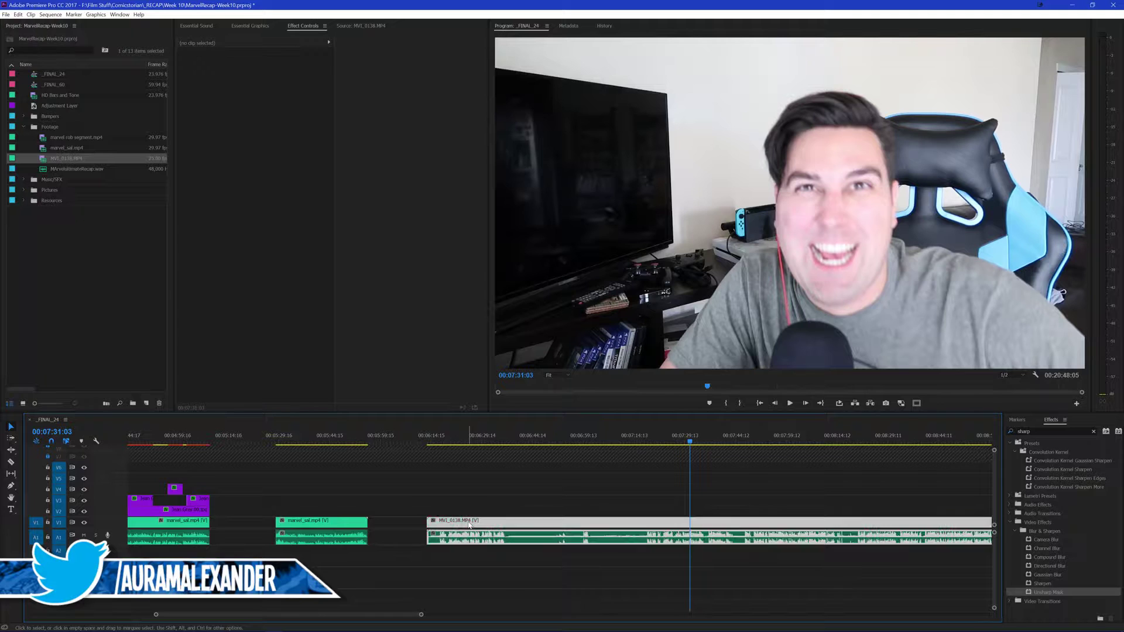
{"action": "key", "text": "Delete"}
{"action": "scroll", "coordinate": [469, 480], "scroll_direction": "up", "scroll_amount": 5}
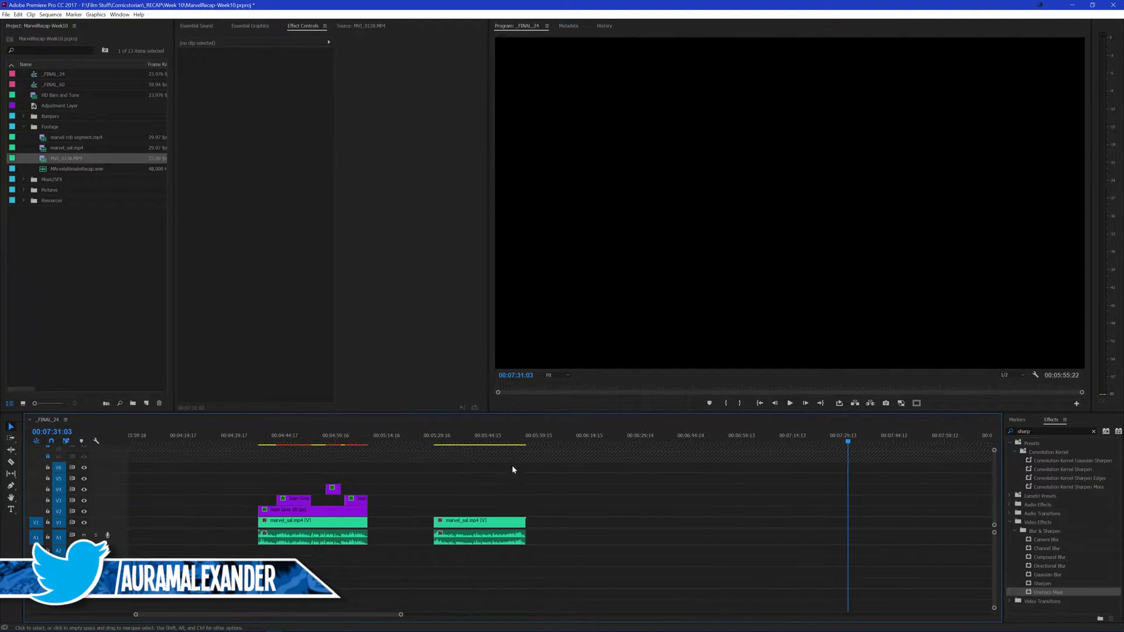
Check the Jean Grey overlays at about 00:05:04 and play the sequence from the start of Jean Grey 01.jpg
{"action": "left_click", "coordinate": [352, 436]}
{"action": "scroll", "coordinate": [420, 470], "scroll_direction": "up", "scroll_amount": 2}
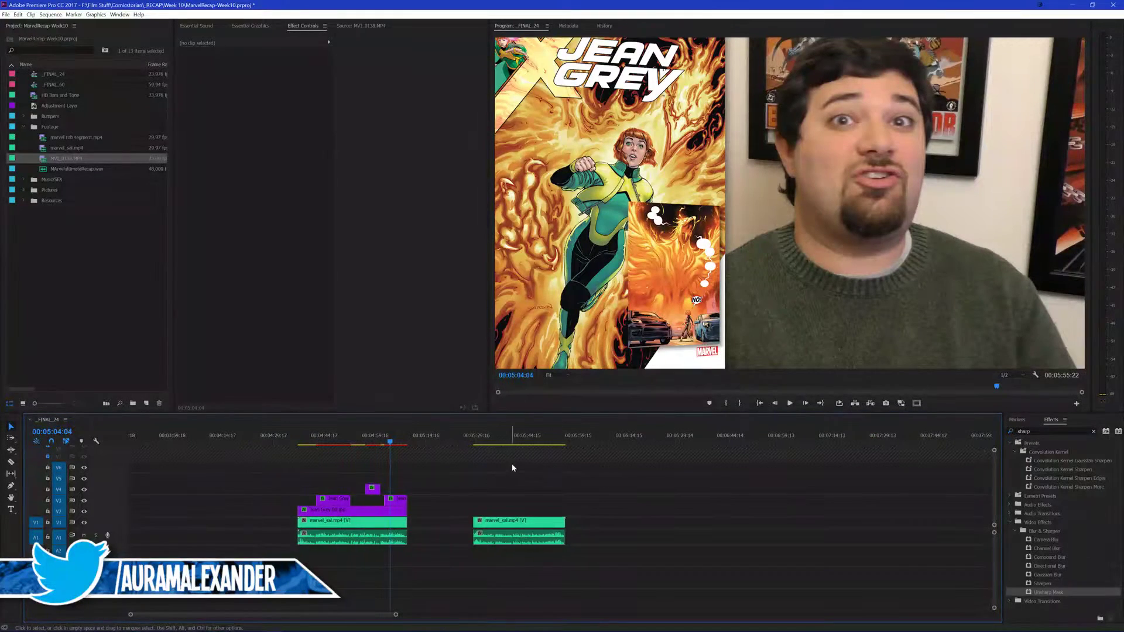
{"action": "scroll", "coordinate": [457, 489], "scroll_direction": "up", "scroll_amount": 1}
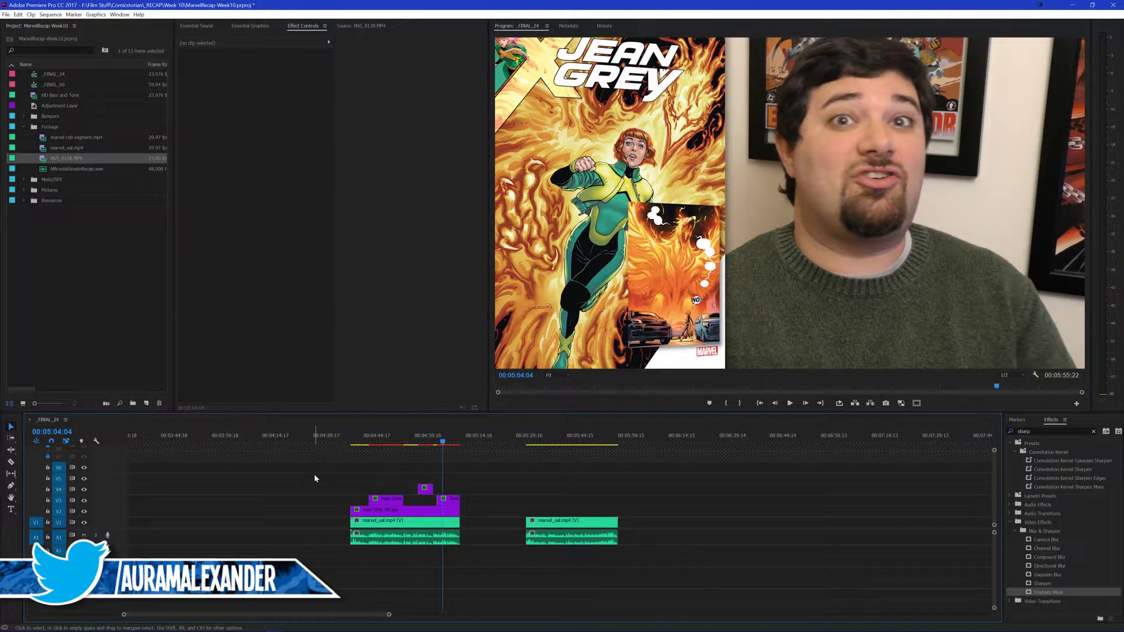
{"action": "left_click", "coordinate": [118, 331]}
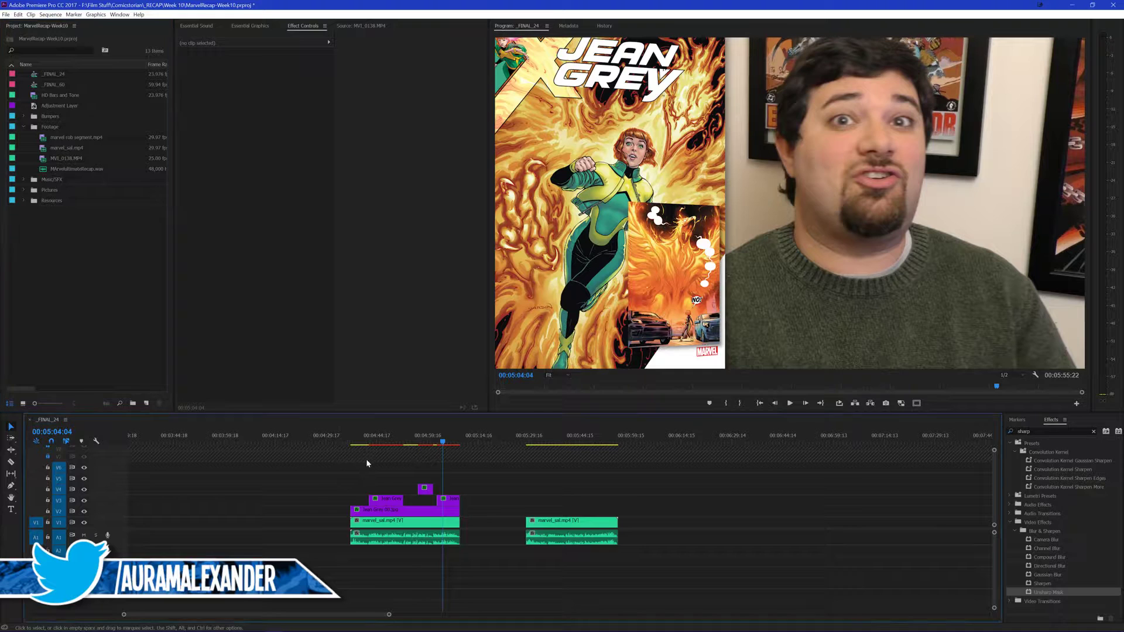
{"action": "left_click", "coordinate": [369, 436]}
{"action": "key", "text": "space"}
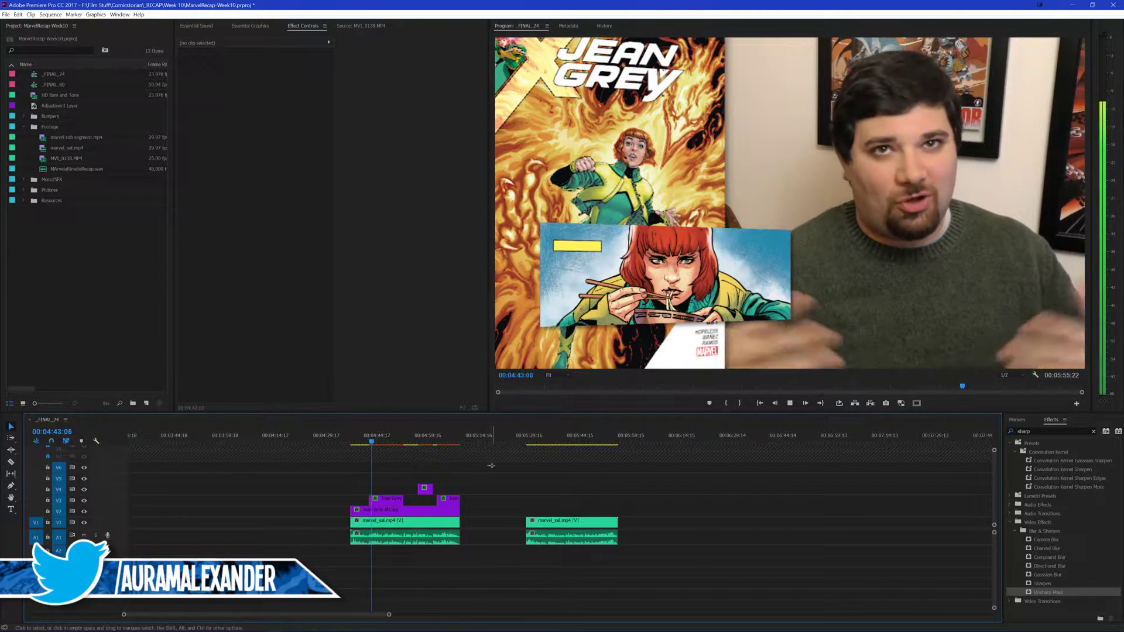
Move the closing Transform Position keyframes of Jean Grey 01.jpg to the clip's end and save the project
{"action": "left_click", "coordinate": [388, 499]}
{"action": "key", "text": "space"}
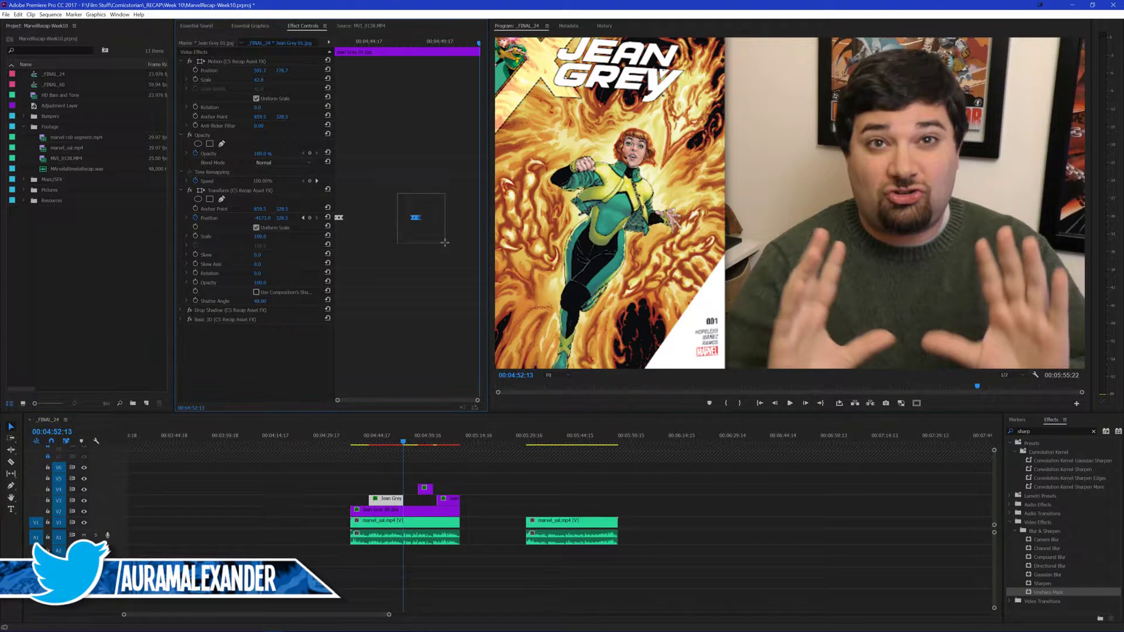
{"action": "key", "text": "grave"}
{"action": "left_click_drag", "start_coordinate": [772, 219], "coordinate": [1108, 219]}
{"action": "key", "text": "grave"}
{"action": "left_click", "coordinate": [467, 472]}
{"action": "key", "text": "Up"}
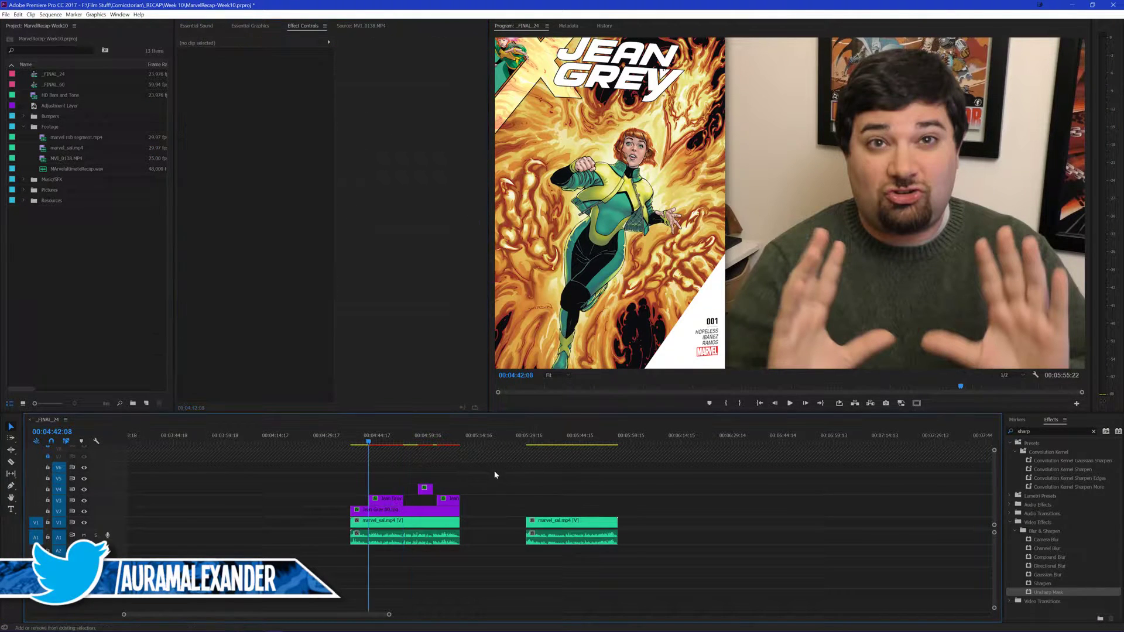
{"action": "key", "text": "ctrl+s"}
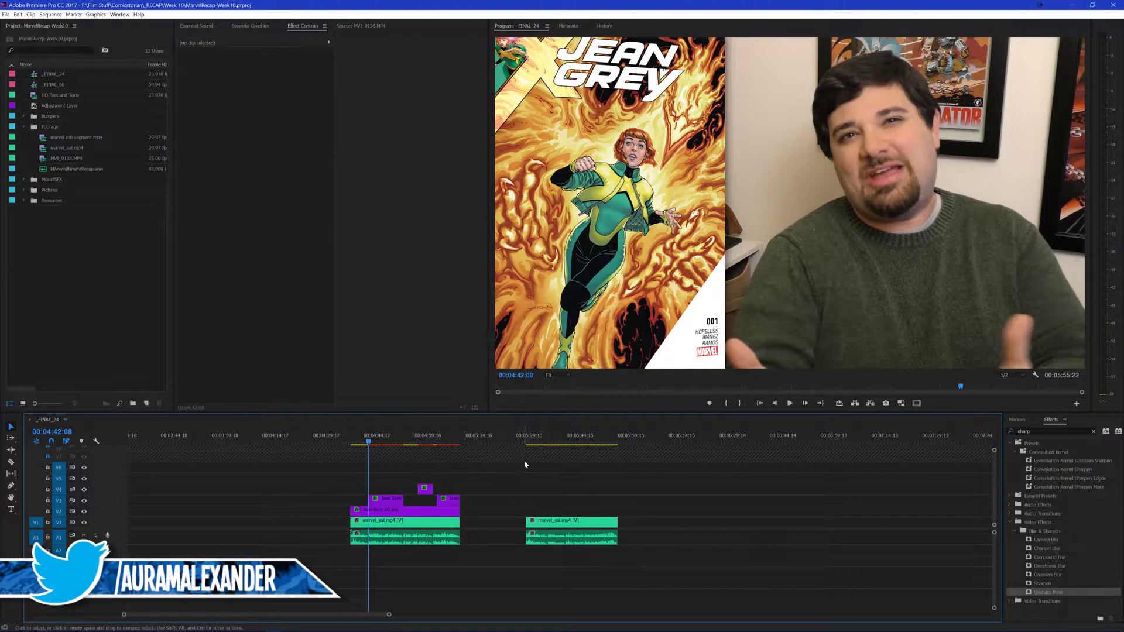
Preview the Jean Grey 01.jpg animation over the footage from 00:04:42:08 with its effect keyframes displayed
{"action": "key", "text": "space"}
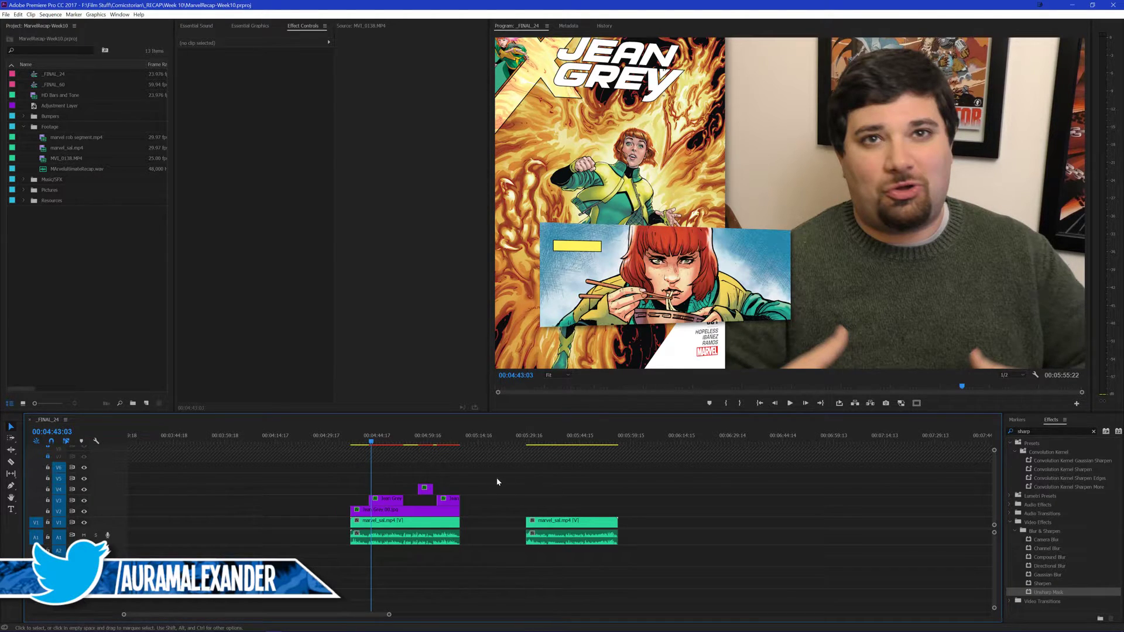
{"action": "scroll", "coordinate": [353, 487], "scroll_direction": "up", "scroll_amount": 3}
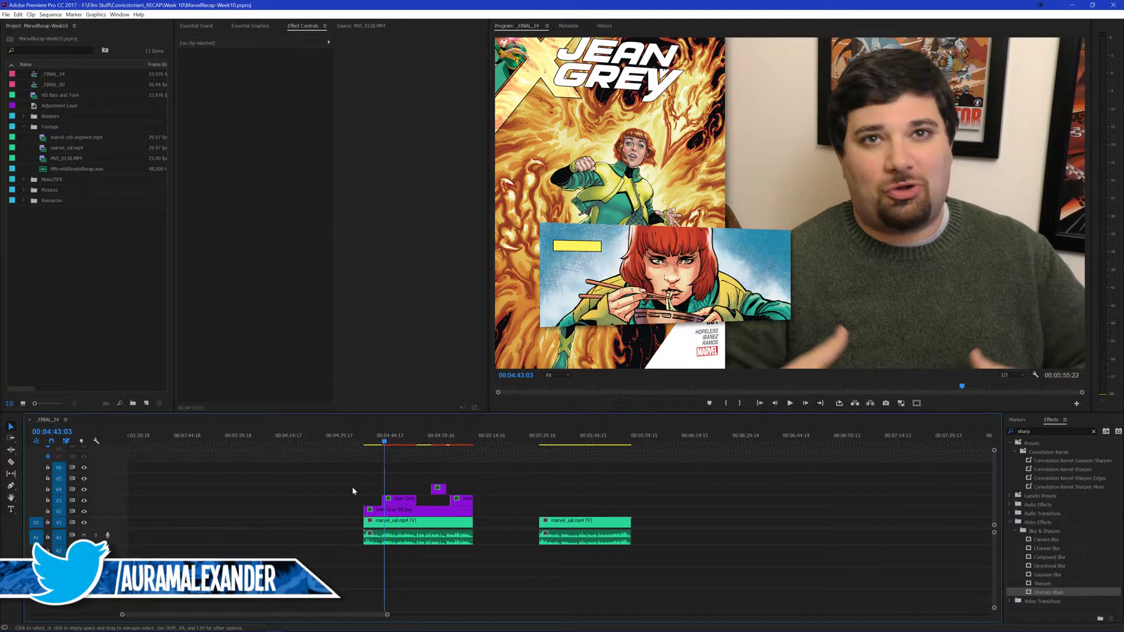
{"action": "key", "text": "equal"}
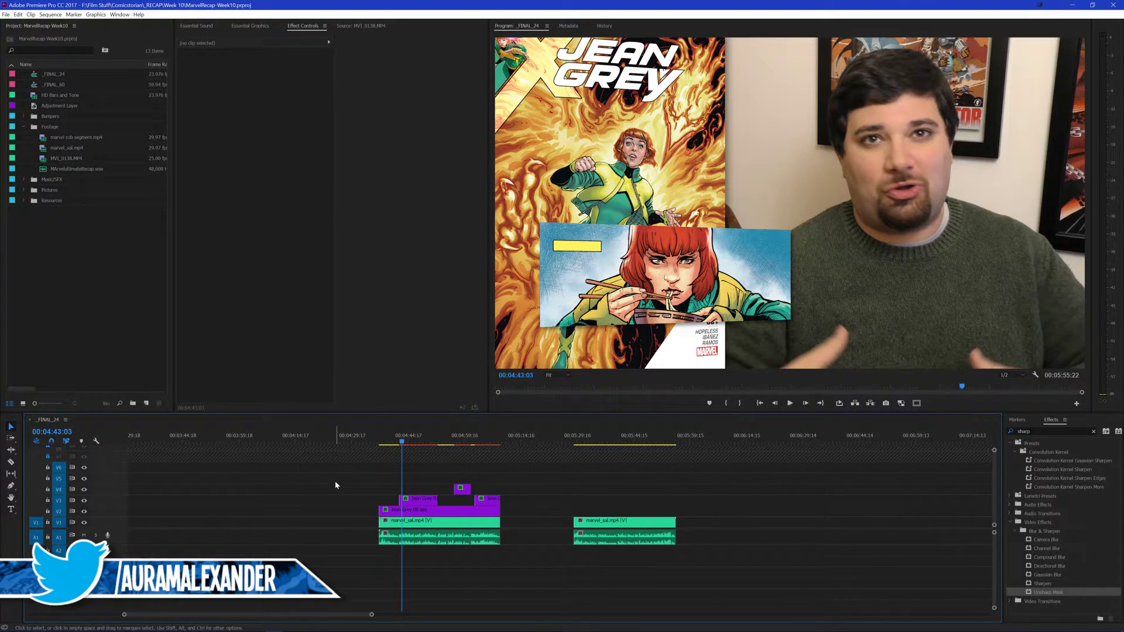
{"action": "mouse_move", "coordinate": [352, 502]}
{"action": "left_mouse_down"}
{"action": "mouse_move", "coordinate": [333, 489]}
{"action": "mouse_move", "coordinate": [360, 497]}
{"action": "mouse_move", "coordinate": [363, 467]}
{"action": "left_mouse_up"}
{"action": "key", "text": "="}
{"action": "key", "text": "="}
{"action": "left_click", "coordinate": [395, 502]}
{"action": "key", "text": "space"}
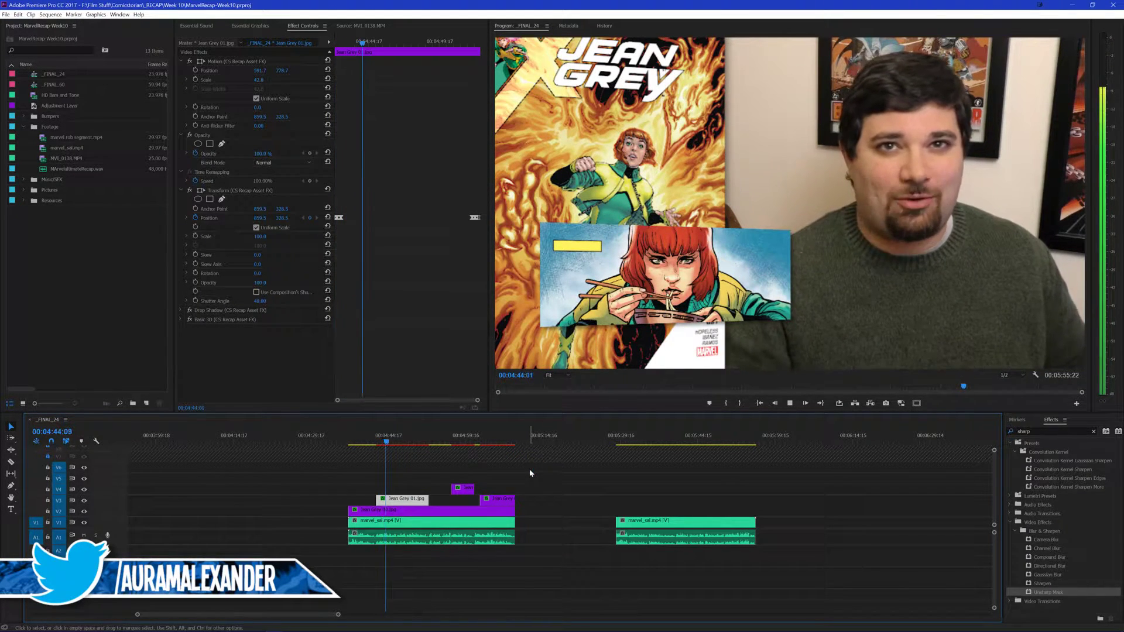
{"action": "key", "text": "space"}
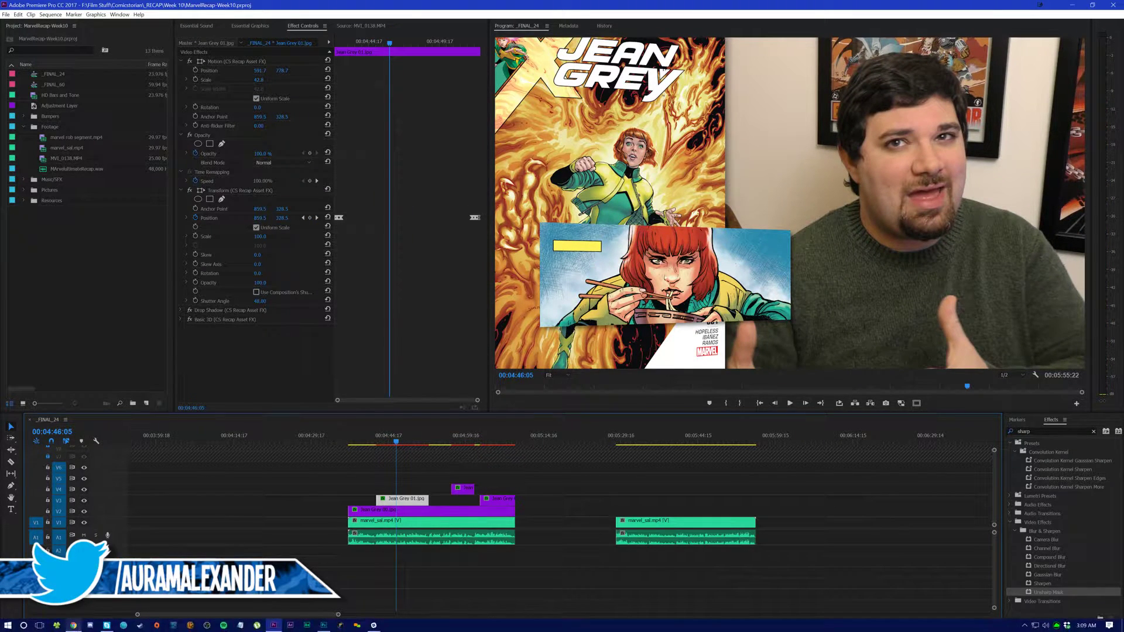
Switch to the web browser, open Amazon in a new tab and search Electronics for "canon g7x"
{"action": "left_click", "coordinate": [70, 626]}
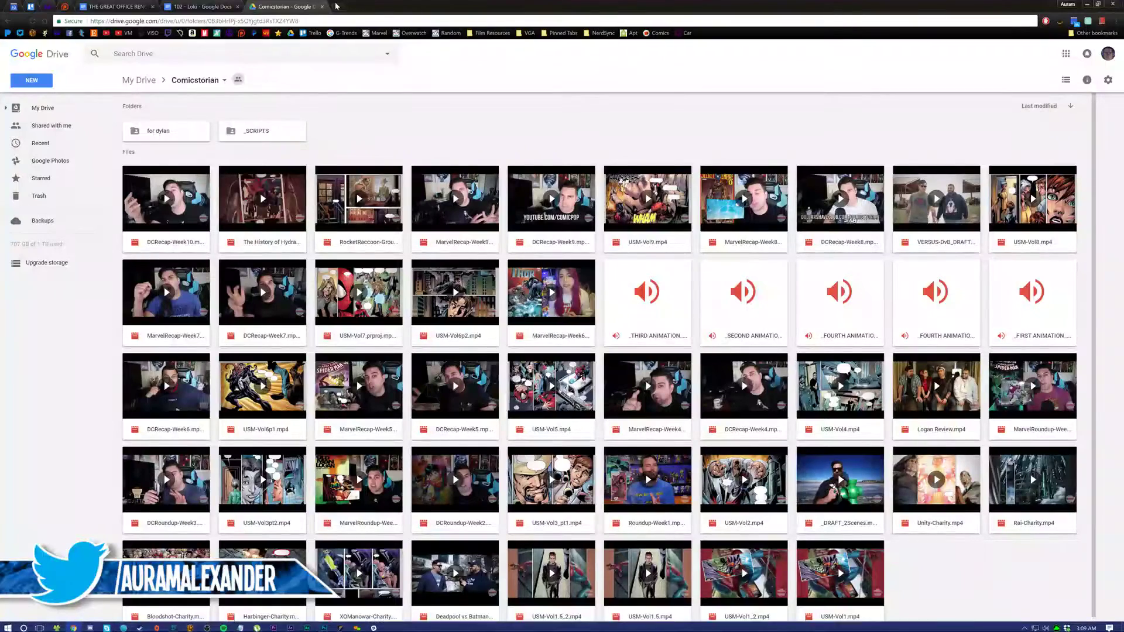
{"action": "key", "text": "ctrl+t"}
{"action": "left_click", "coordinate": [193, 34]}
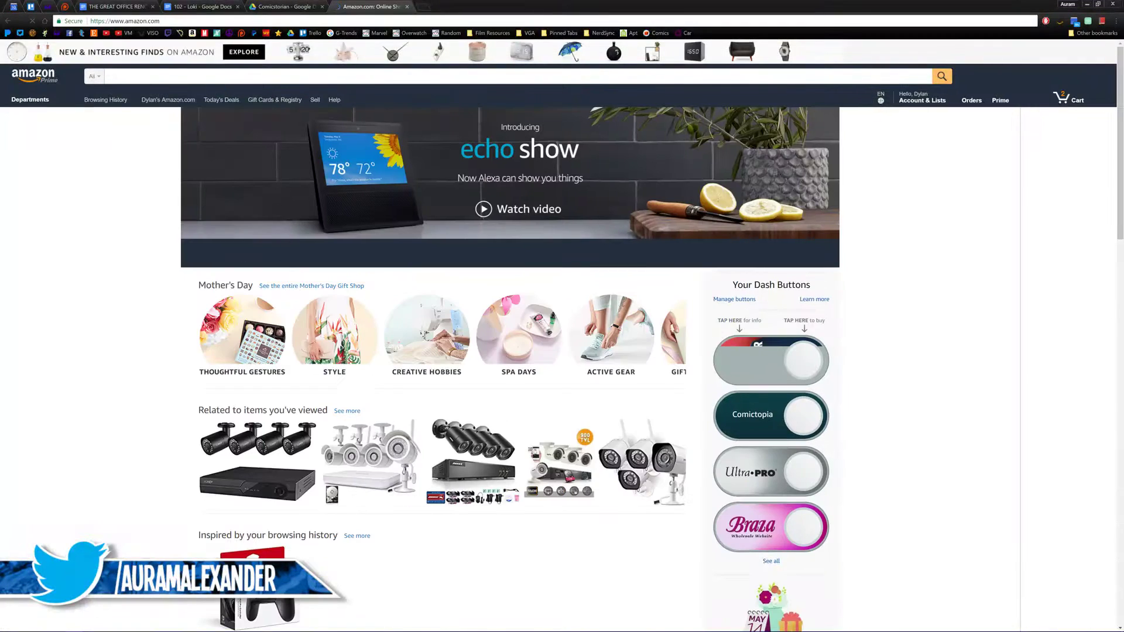
{"action": "type", "text": "canon g"}
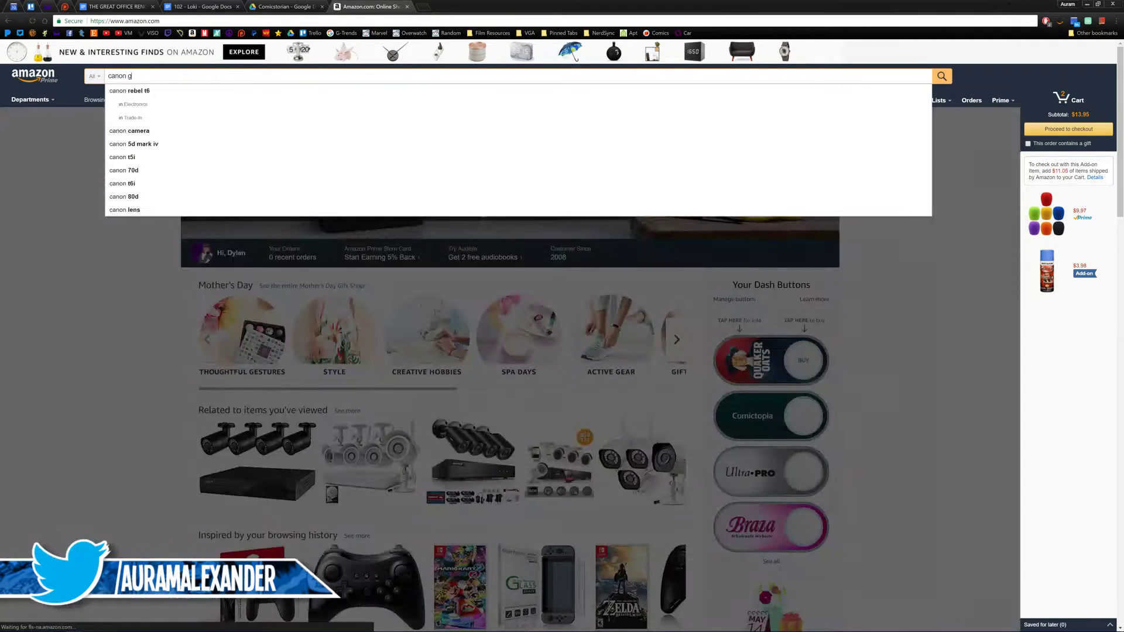
{"action": "type", "text": "7x"}
{"action": "left_click", "coordinate": [189, 100]}
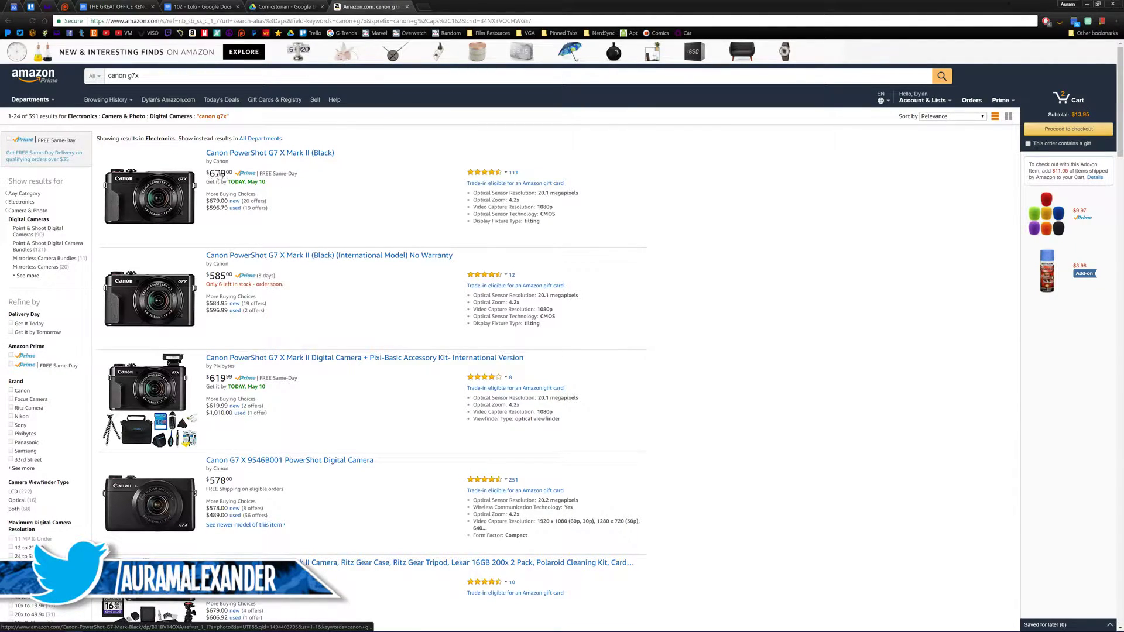
Search Amazon for "panasonic gh7", look over the results, and return to Premiere Pro
{"action": "triple_click", "coordinate": [123, 76]}
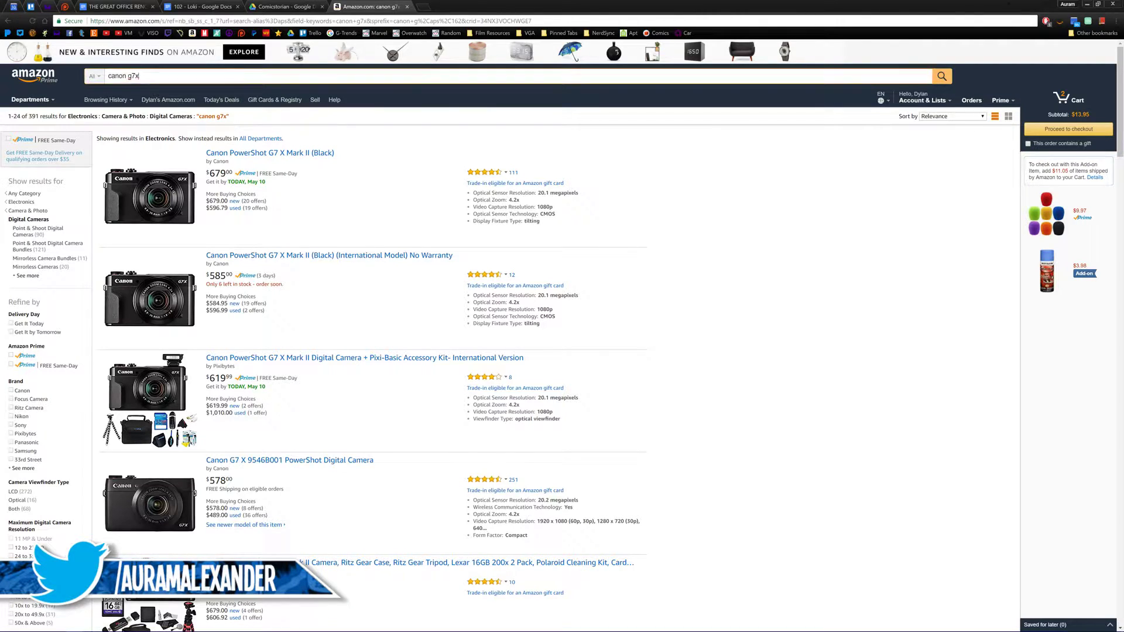
{"action": "type", "text": "panas"}
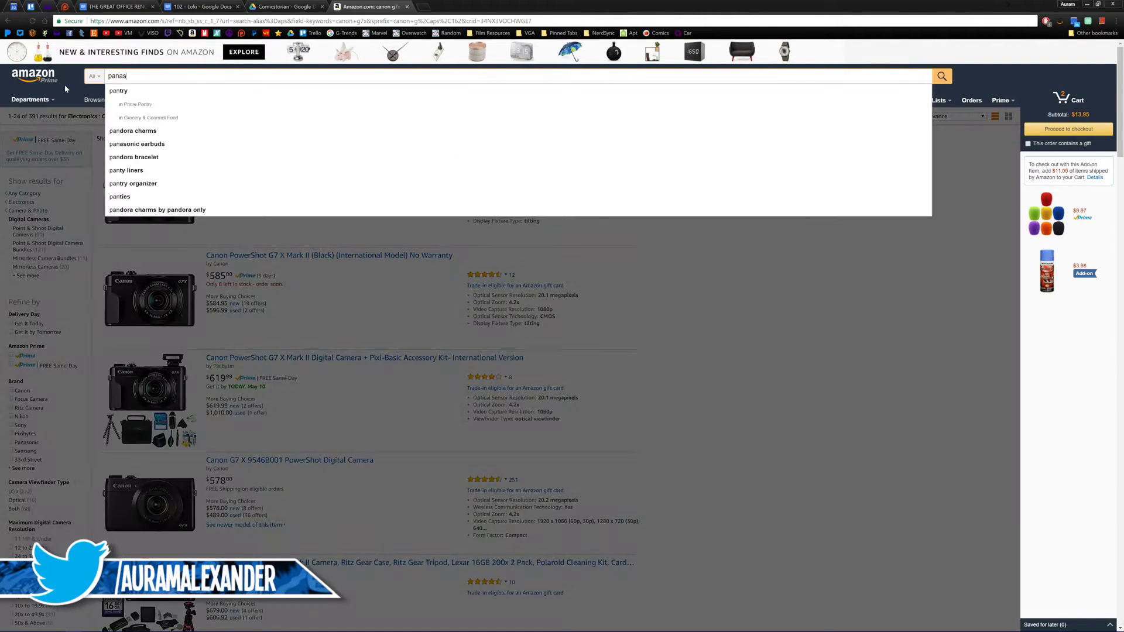
{"action": "type", "text": "onic gh7"}
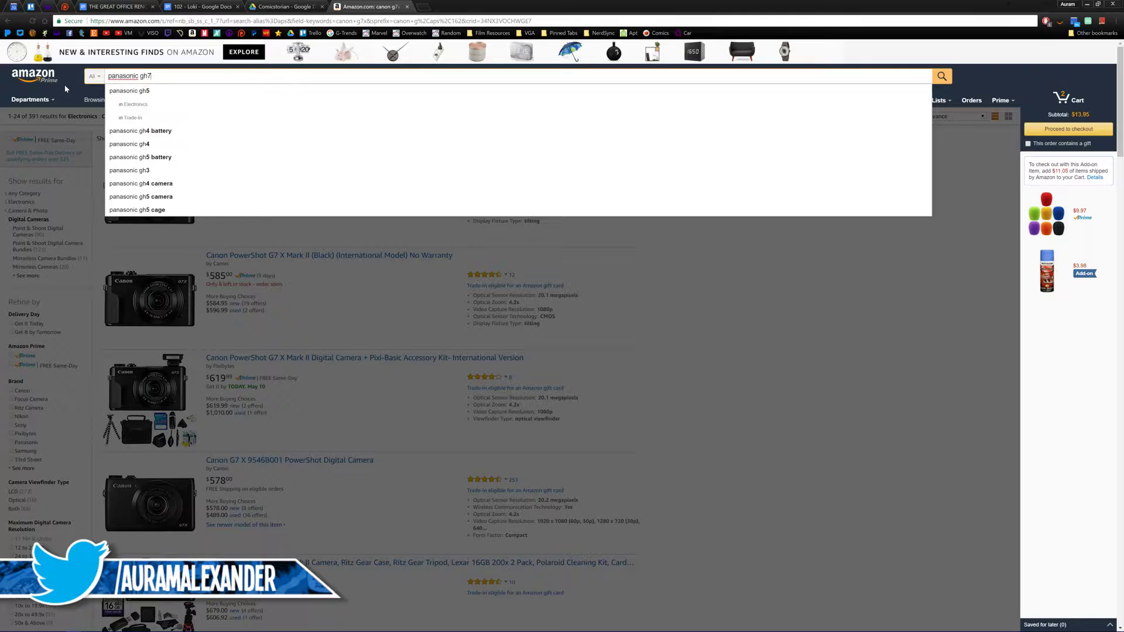
{"action": "key", "text": "Return"}
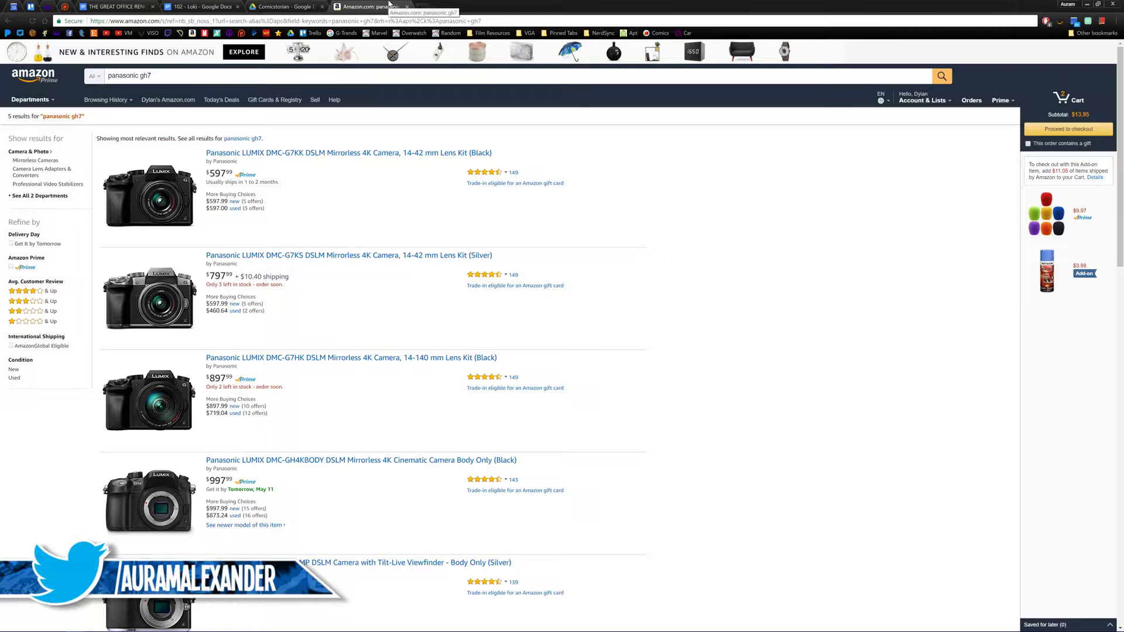
{"action": "left_click", "coordinate": [1087, 4]}
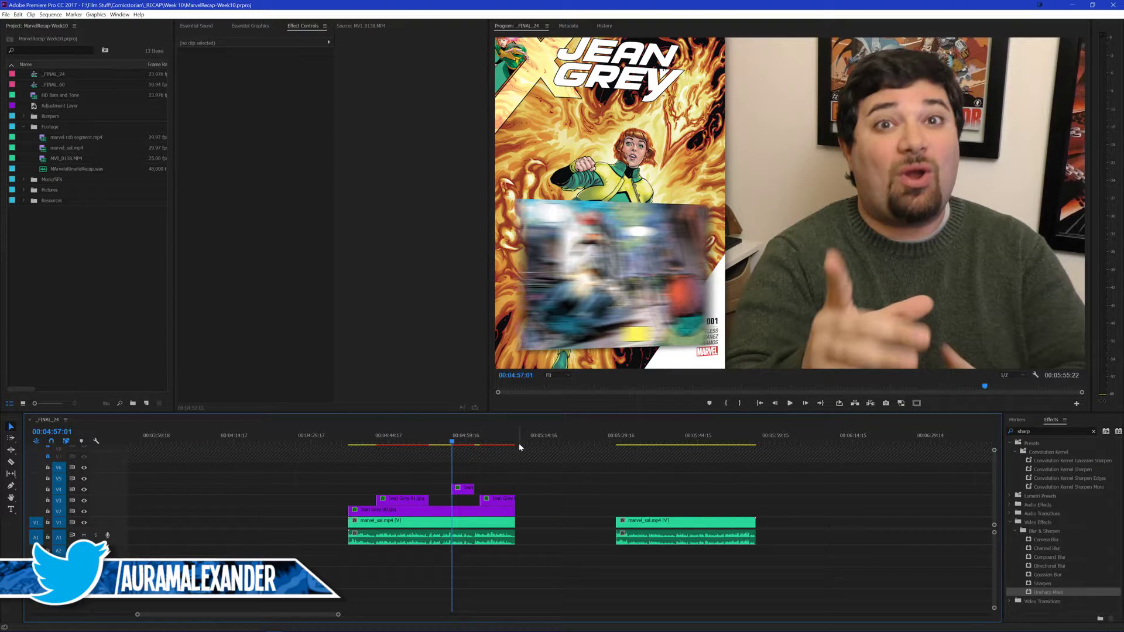
At 00:04:58:00, enlarge the Jean Grey 02.jpg panel and set its vertical Motion position to 746.7
{"action": "key", "text": "Left"}
{"action": "key", "text": "Left"}
{"action": "key", "text": "Left"}
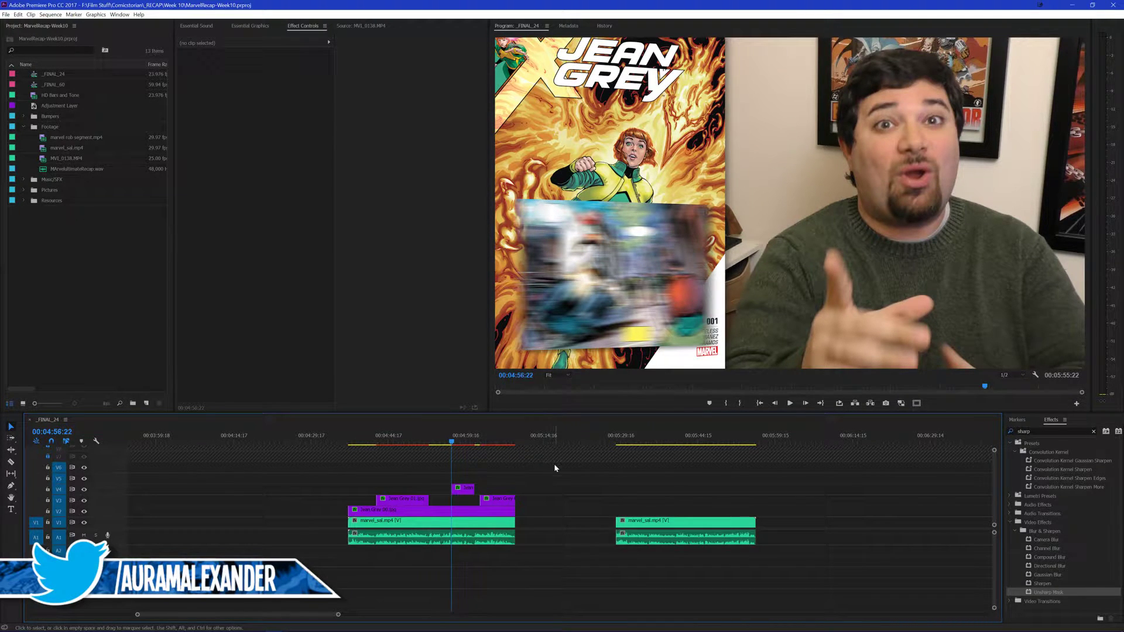
{"action": "key", "text": "space"}
{"action": "left_click", "coordinate": [463, 490]}
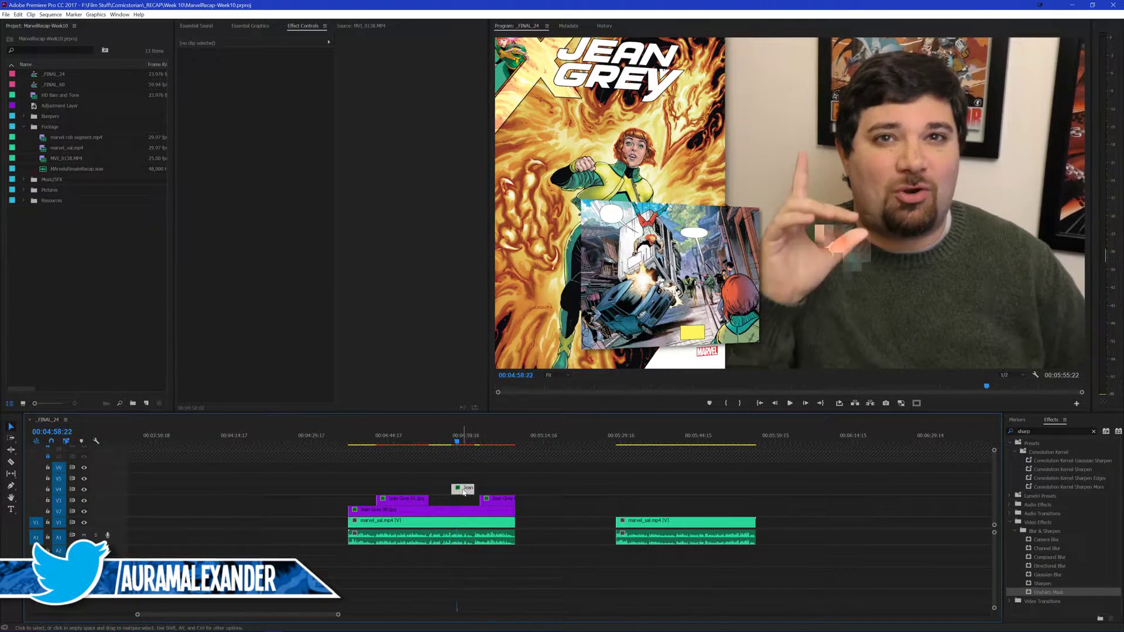
{"action": "left_click", "coordinate": [252, 86]}
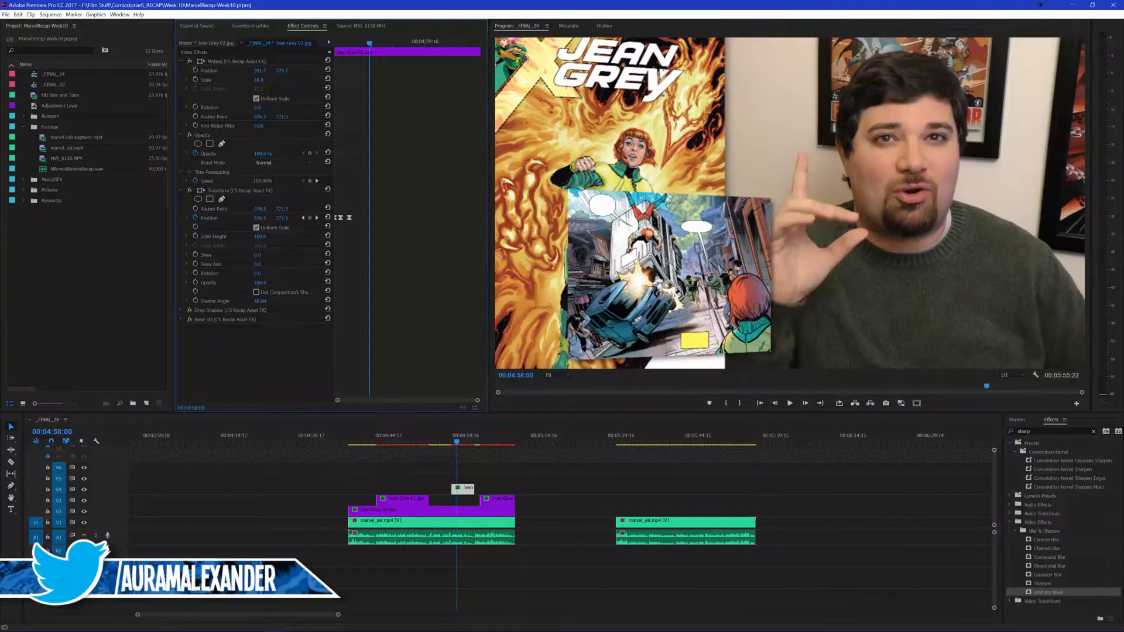
{"action": "left_click_drag", "start_coordinate": [282, 70], "coordinate": [378, 170]}
{"action": "left_click", "coordinate": [524, 479]}
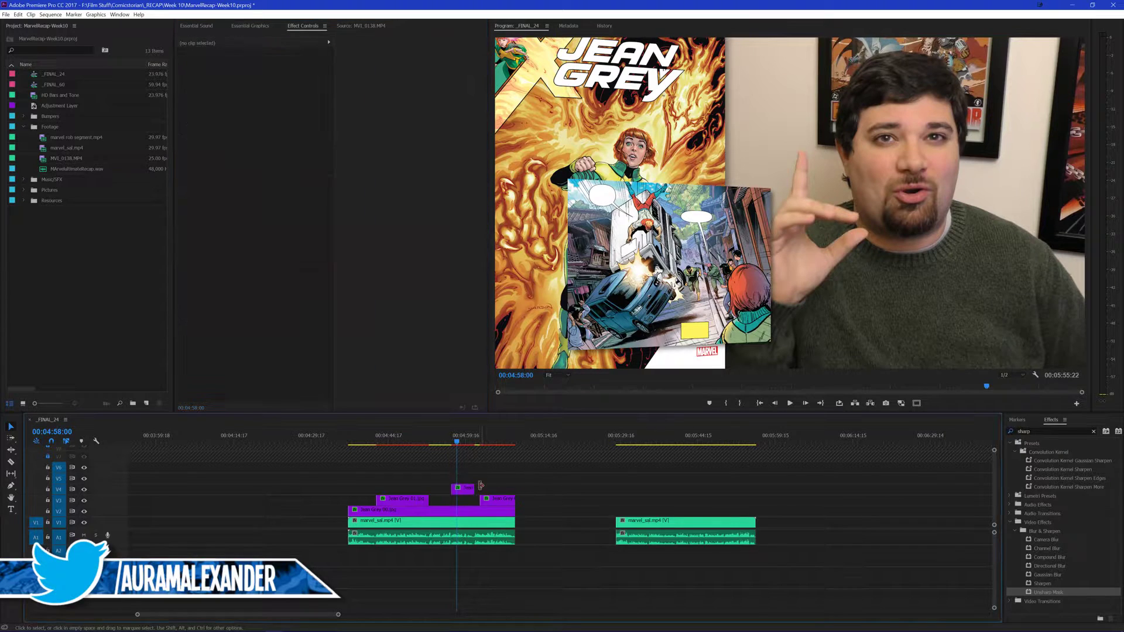
Move the closing Transform Position keyframes of Jean Grey 02.jpg to its original end at 00:05:01:09, temporarily extending the clip to reach them
{"action": "key", "text": "Down"}
{"action": "left_click_drag", "start_coordinate": [480, 488], "coordinate": [504, 487]}
{"action": "key", "text": "grave"}
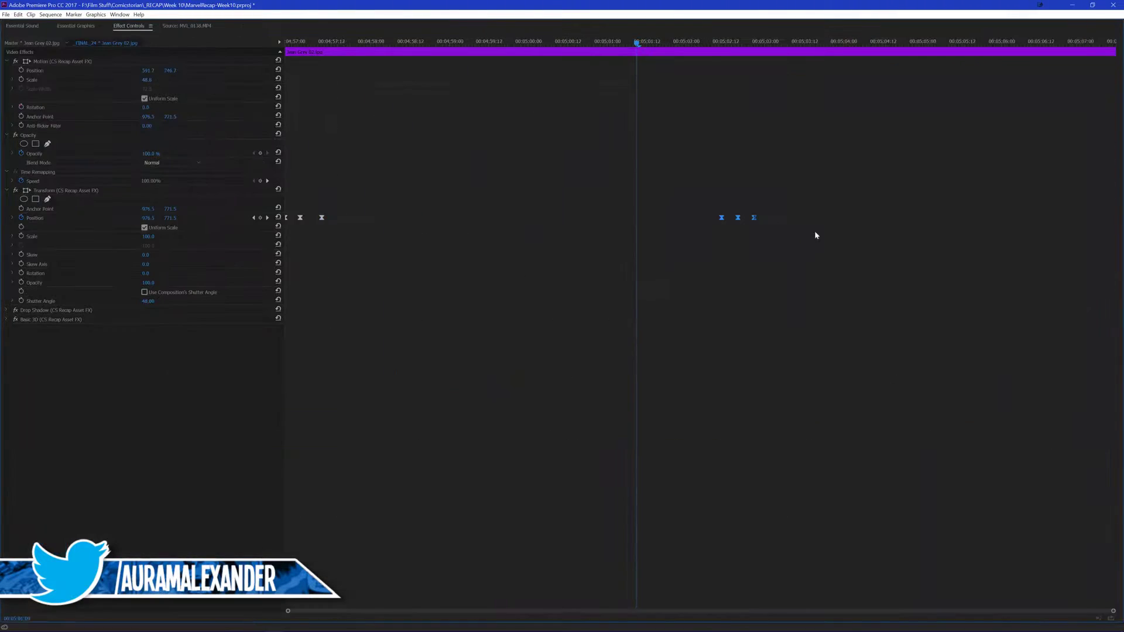
{"action": "left_click_drag", "start_coordinate": [753, 217], "coordinate": [621, 248]}
{"action": "key", "text": "grave"}
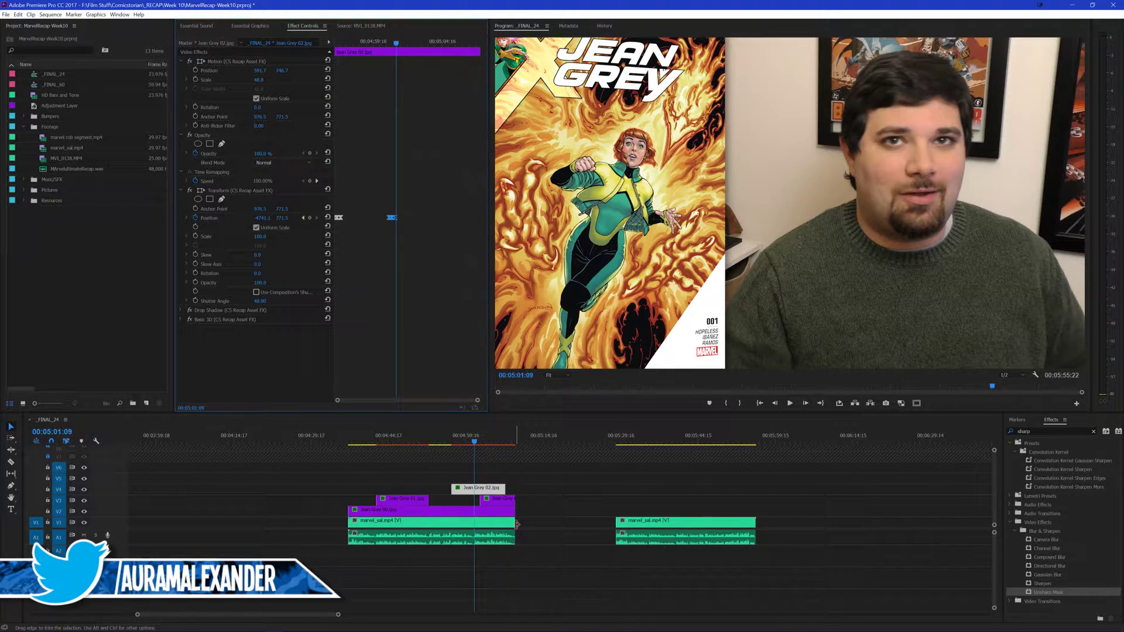
{"action": "left_click_drag", "start_coordinate": [505, 487], "coordinate": [475, 487]}
{"action": "left_click_drag", "start_coordinate": [491, 467], "coordinate": [522, 470]}
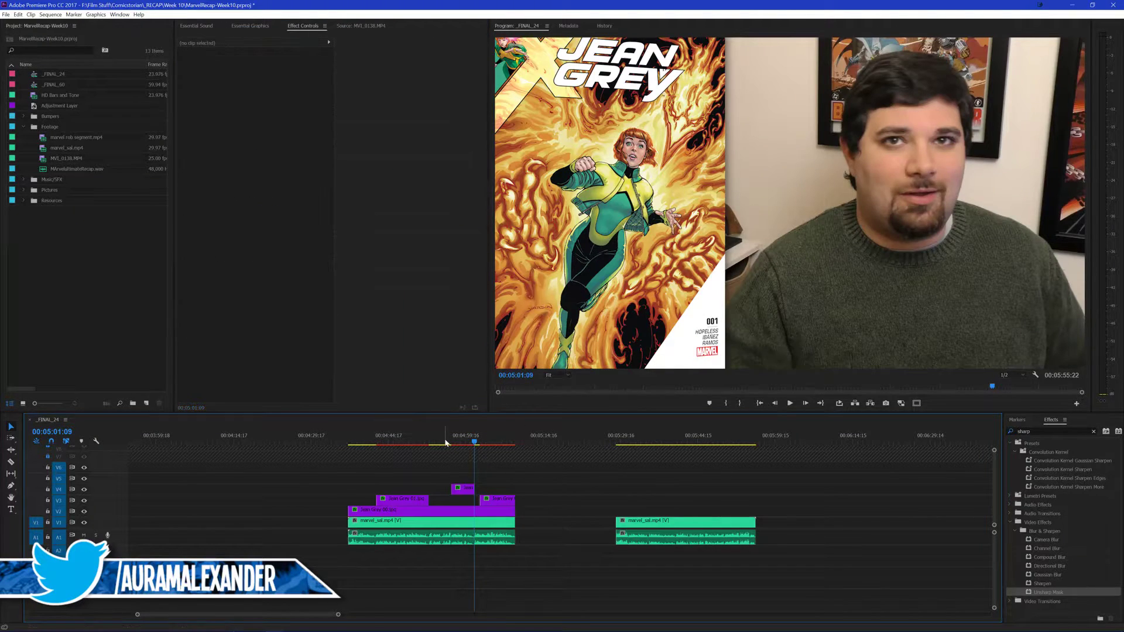
Play the Jean Grey 02.jpg clip from its start to check its exit animation
{"action": "key", "text": "Up"}
{"action": "key", "text": "space"}
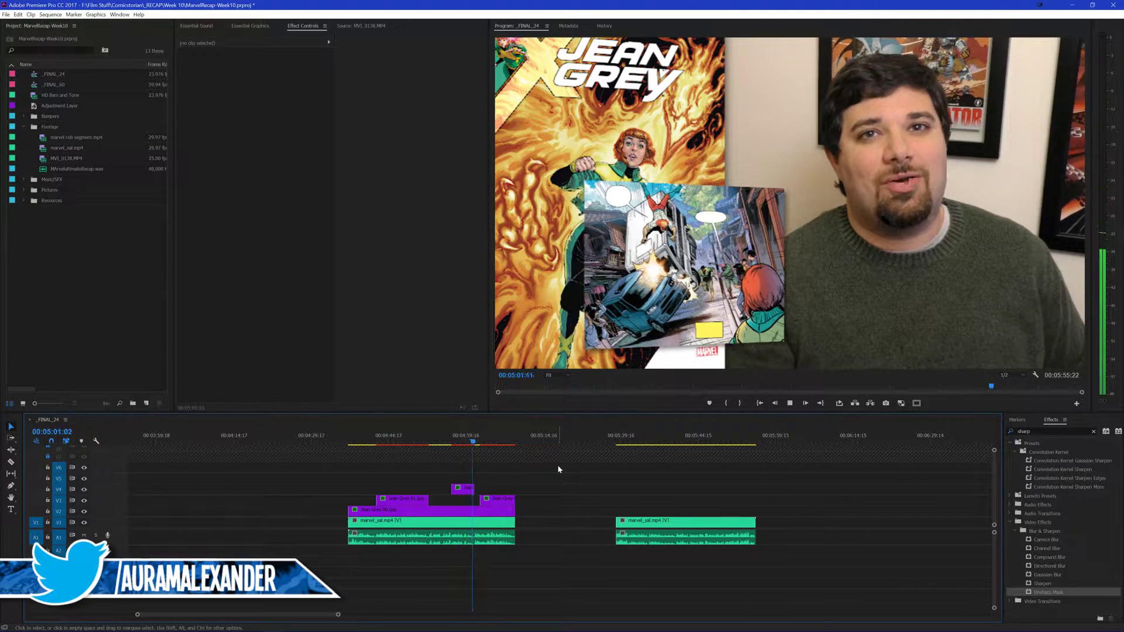
{"action": "key", "text": "space"}
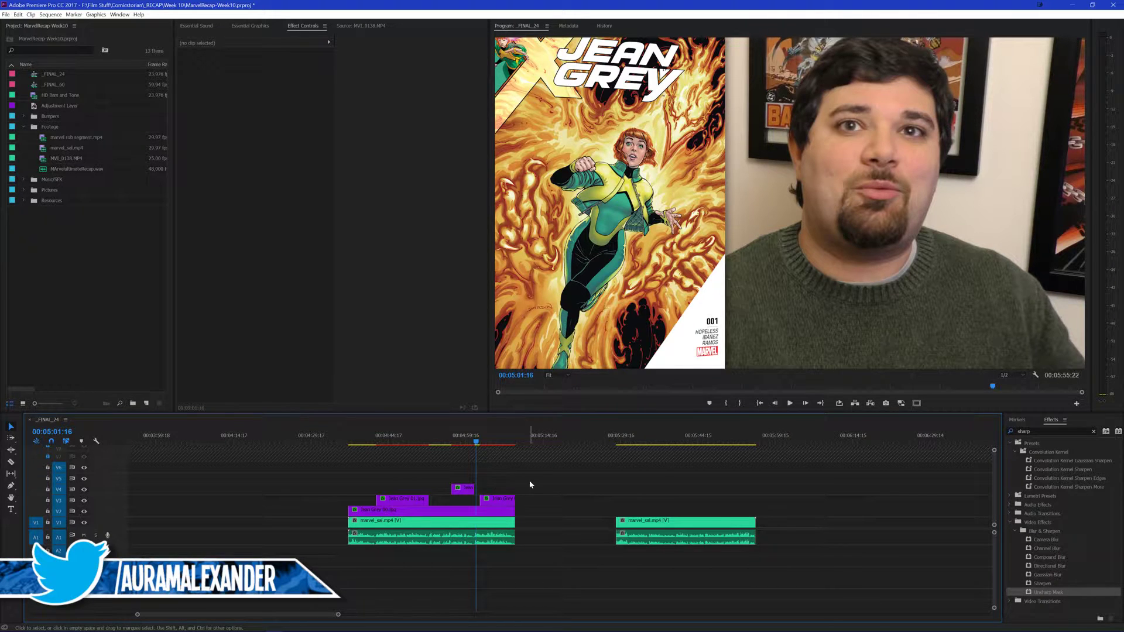
Delete the closing Transform Position keyframes of Jean Grey 03.jpg
{"action": "left_click", "coordinate": [499, 500]}
{"action": "left_click", "coordinate": [434, 345]}
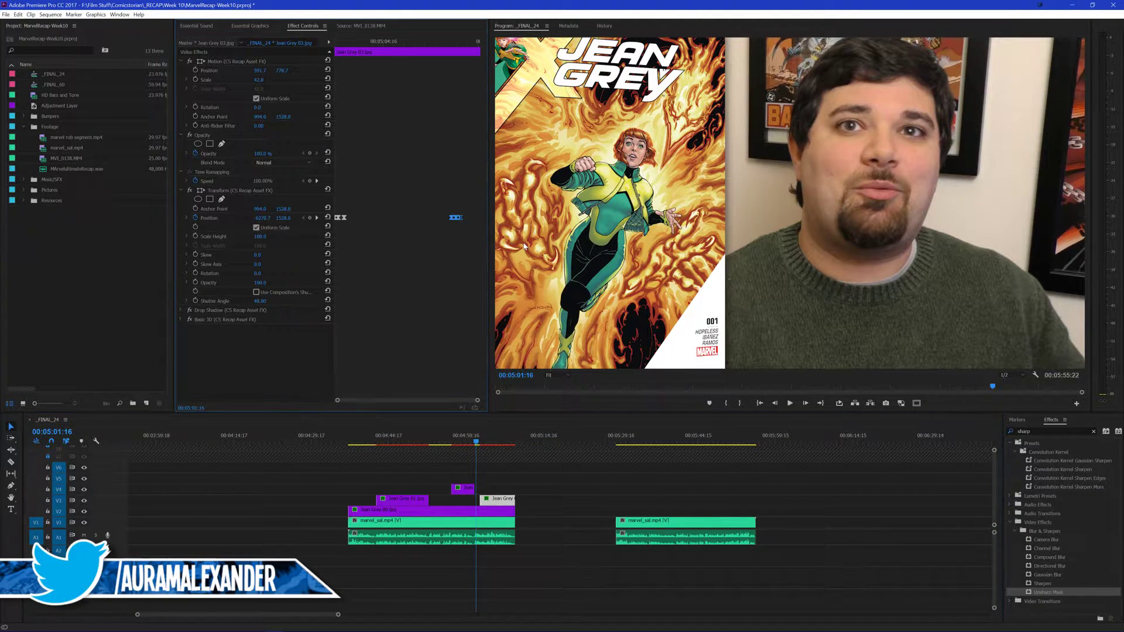
{"action": "left_click", "coordinate": [596, 478]}
At 00:05:03:03, set the Jean Grey 03.jpg Motion scale to 71.8 and vertical position to 653.7, and save the project
{"action": "key", "text": "space"}
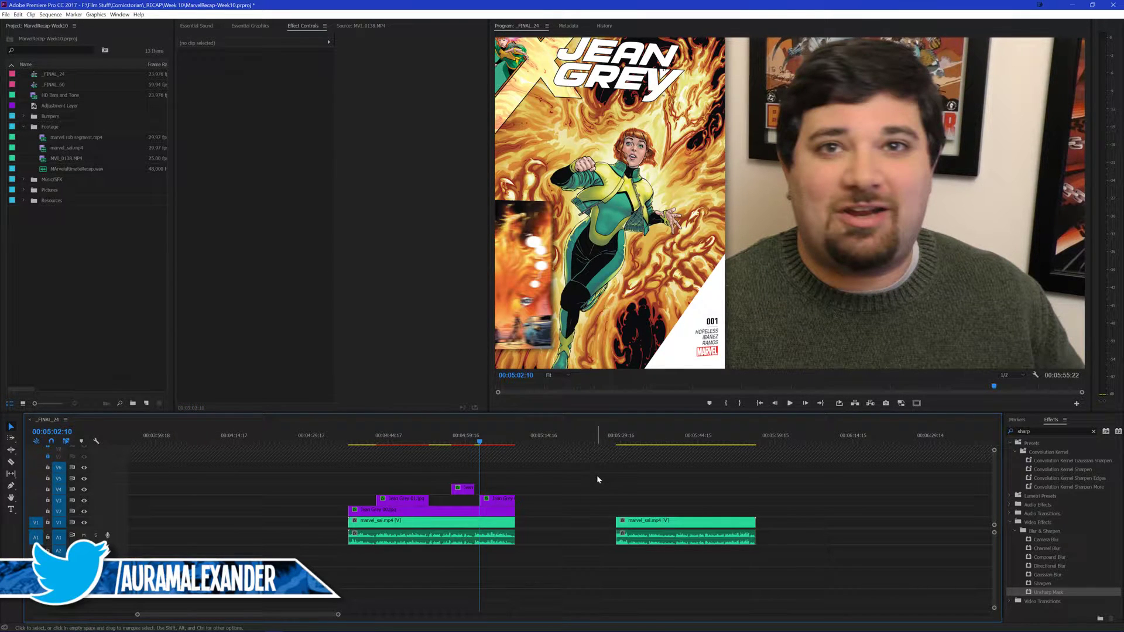
{"action": "key", "text": "space"}
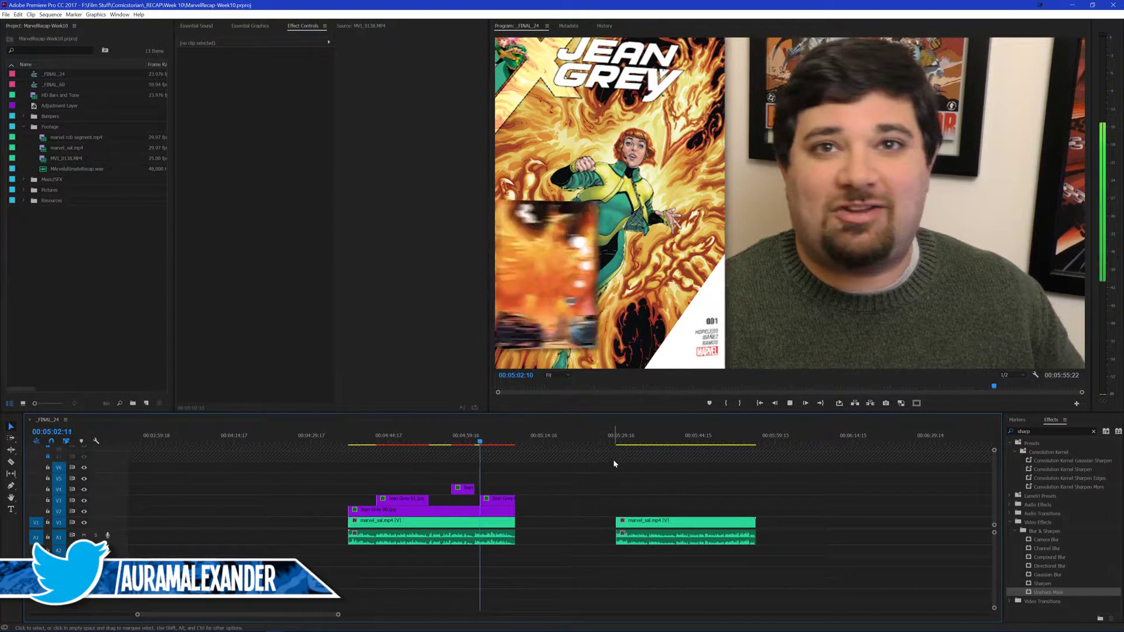
{"action": "key", "text": "space"}
{"action": "left_click", "coordinate": [498, 498]}
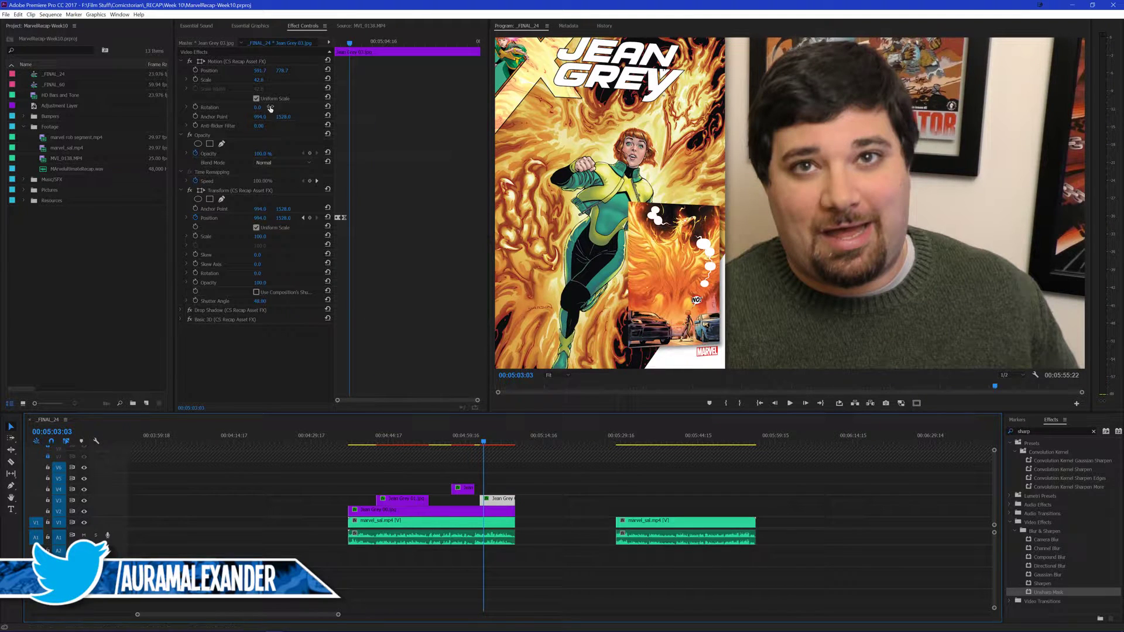
{"action": "left_click_drag", "start_coordinate": [259, 80], "coordinate": [270, 71]}
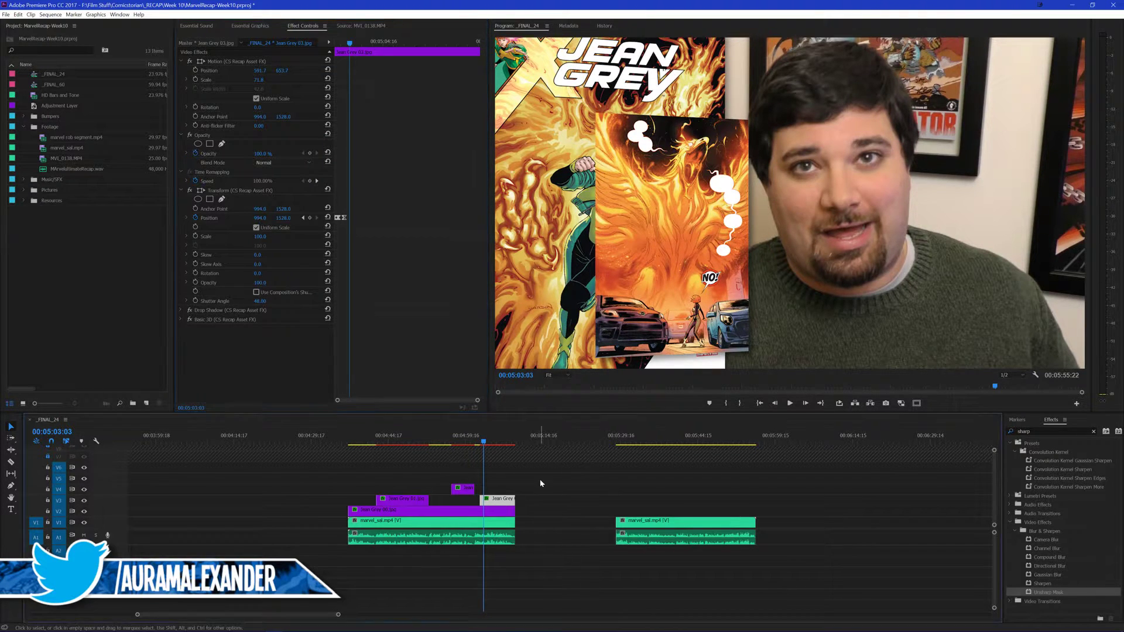
{"action": "left_click", "coordinate": [569, 483]}
{"action": "key", "text": "ctrl+s"}
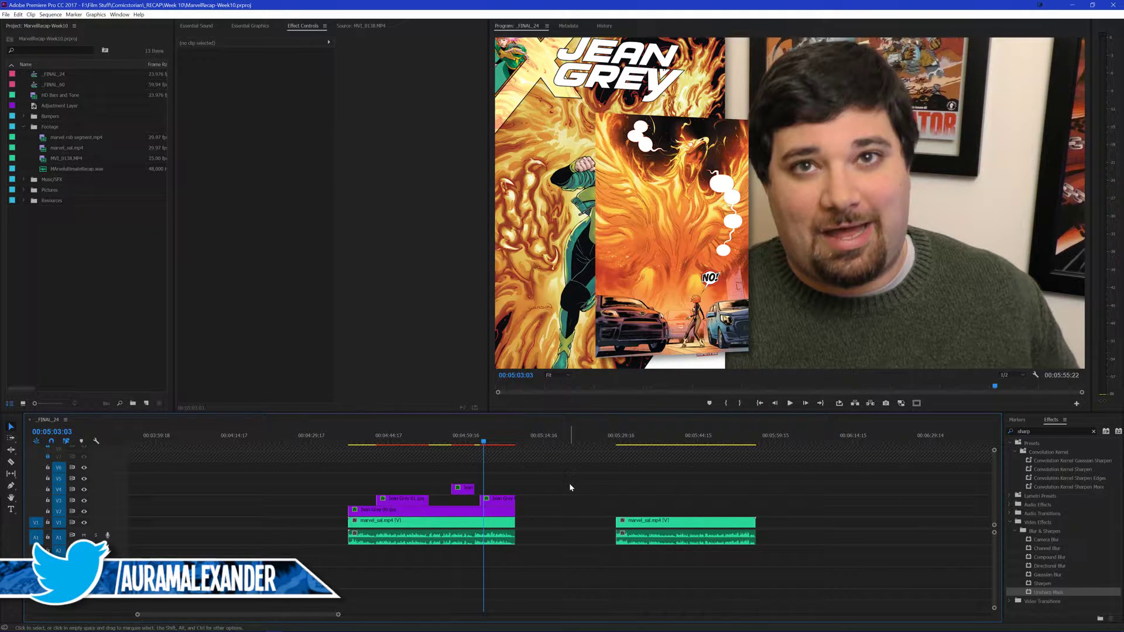
Play the enlarged Jean Grey 03.jpg panel over the footage from 00:05:03:03
{"action": "key", "text": "space"}
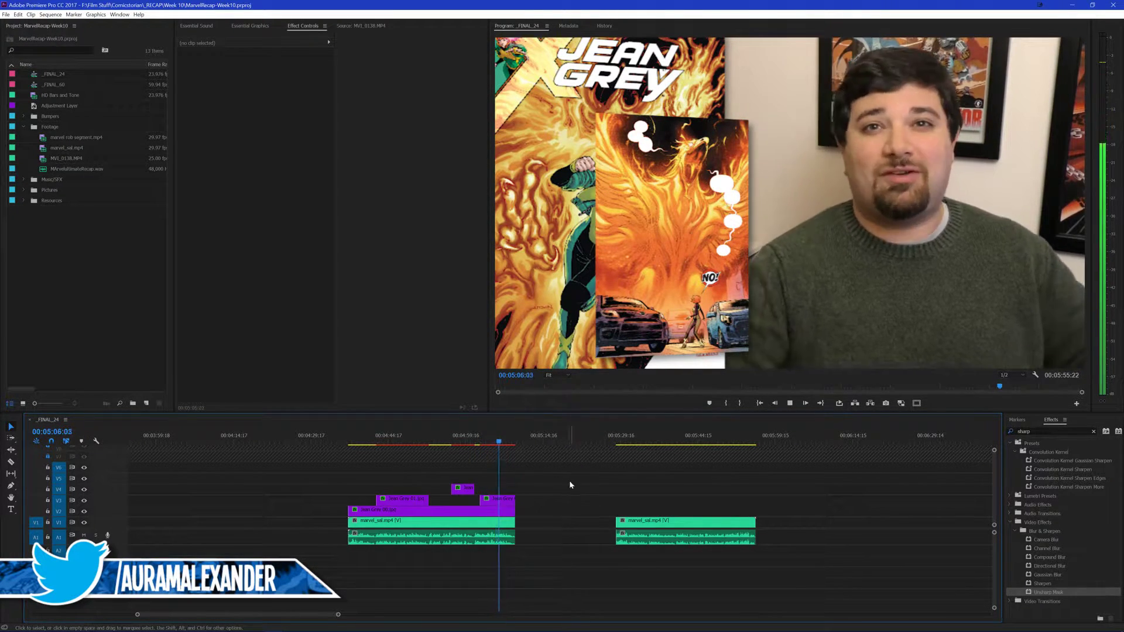
{"action": "key", "text": "space"}
{"action": "scroll", "coordinate": [556, 483], "scroll_direction": "down", "scroll_amount": 1}
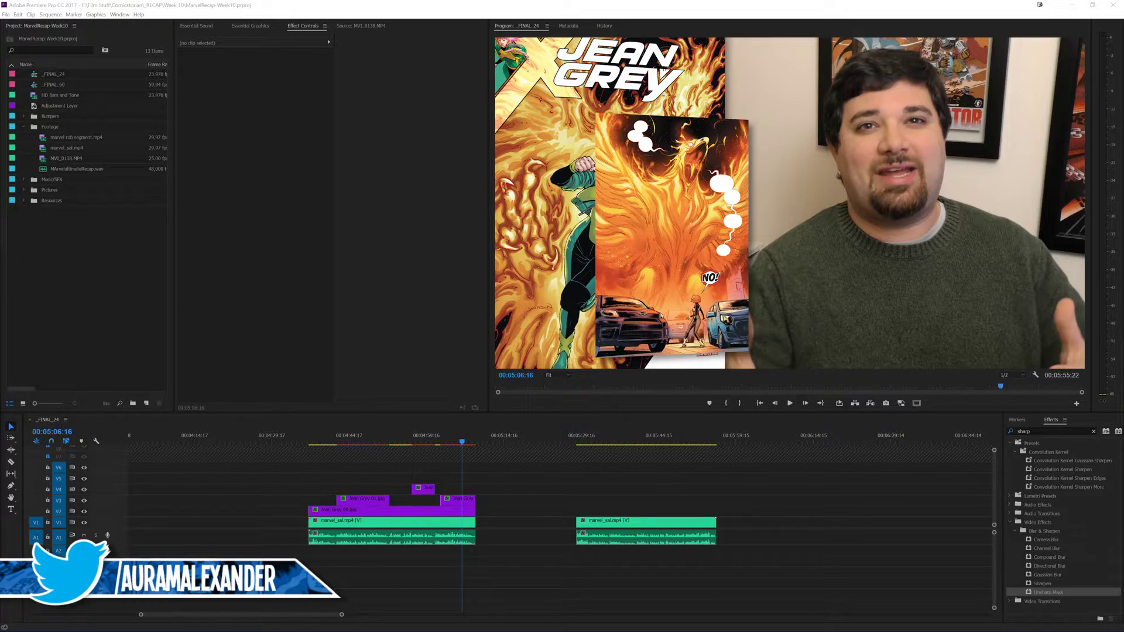
Switch to OBS to check the streaming window, move it aside, and return to the Premiere Pro timeline
{"action": "key", "text": "alt+Tab"}
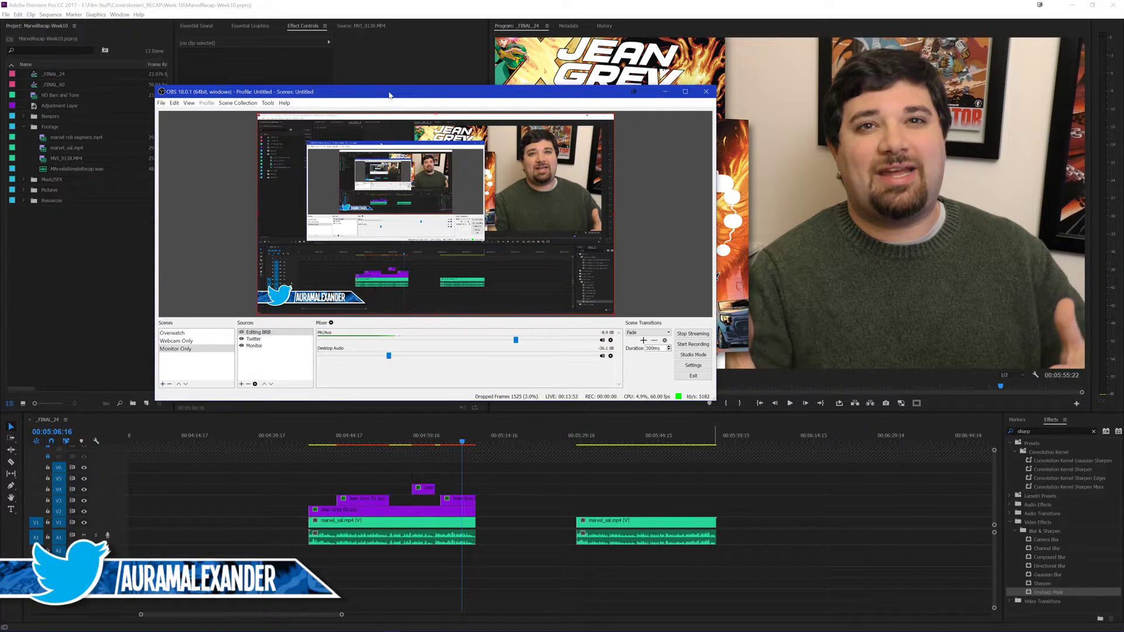
{"action": "left_click_drag", "start_coordinate": [389, 95], "coordinate": [329, 93]}
{"action": "key", "text": "alt+Tab"}
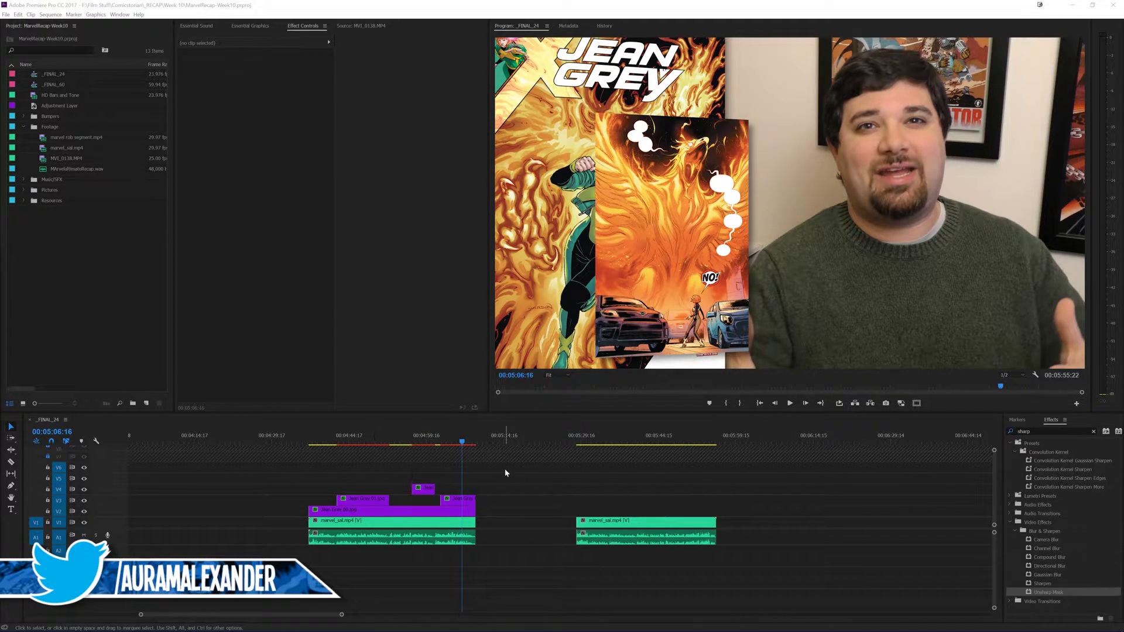
{"action": "left_click", "coordinate": [537, 481]}
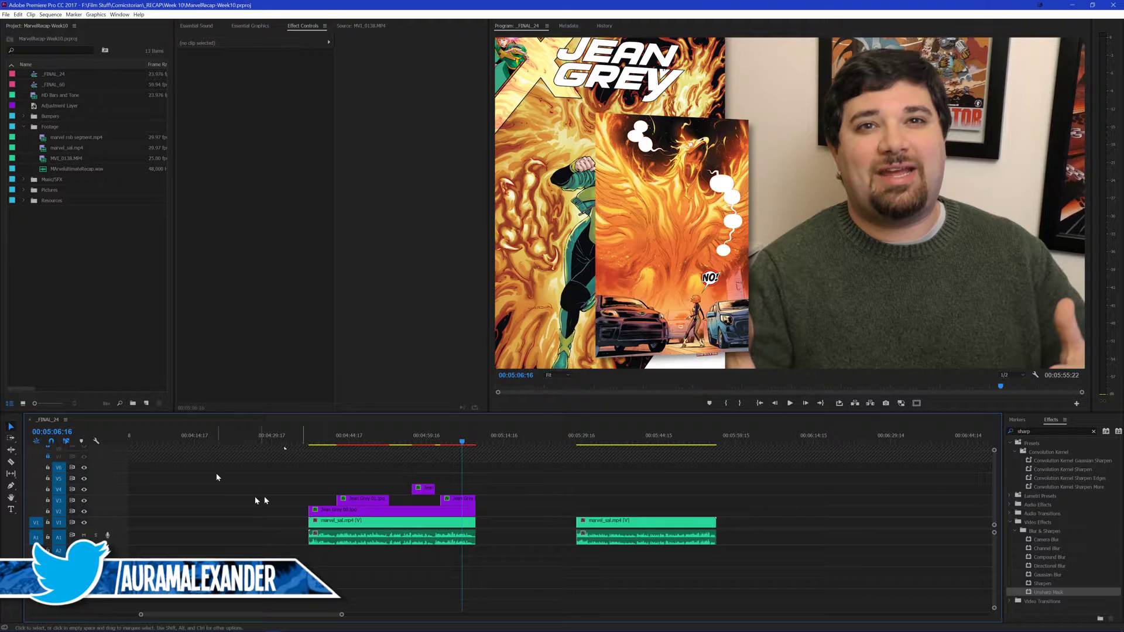
{"action": "scroll", "coordinate": [261, 491], "scroll_direction": "up", "scroll_amount": 2}
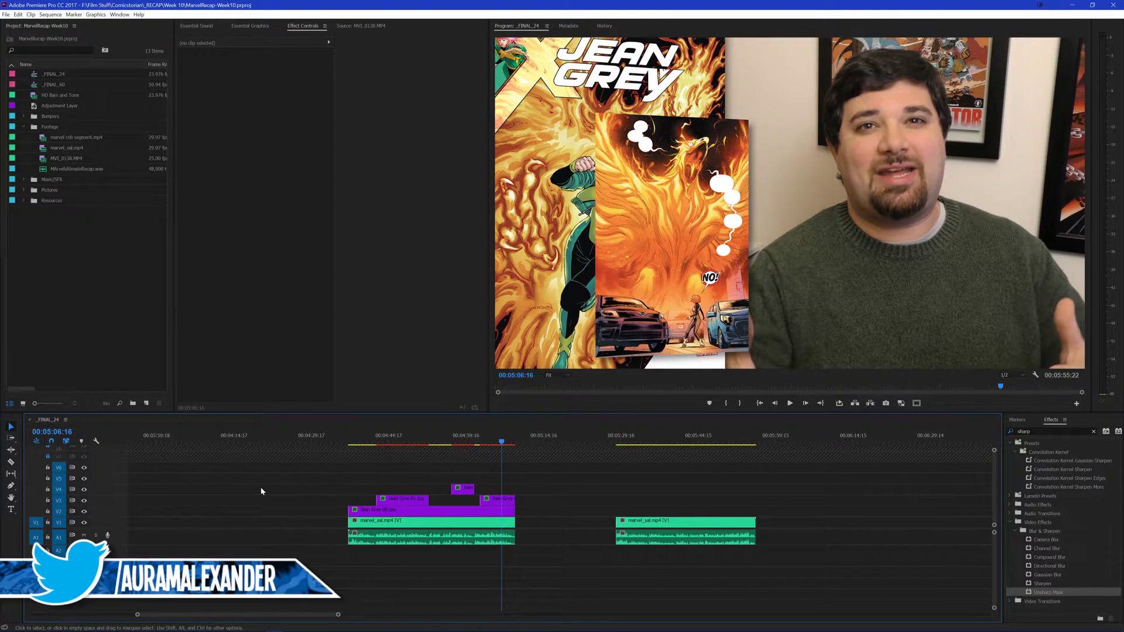
{"action": "scroll", "coordinate": [261, 491], "scroll_direction": "down", "scroll_amount": 2}
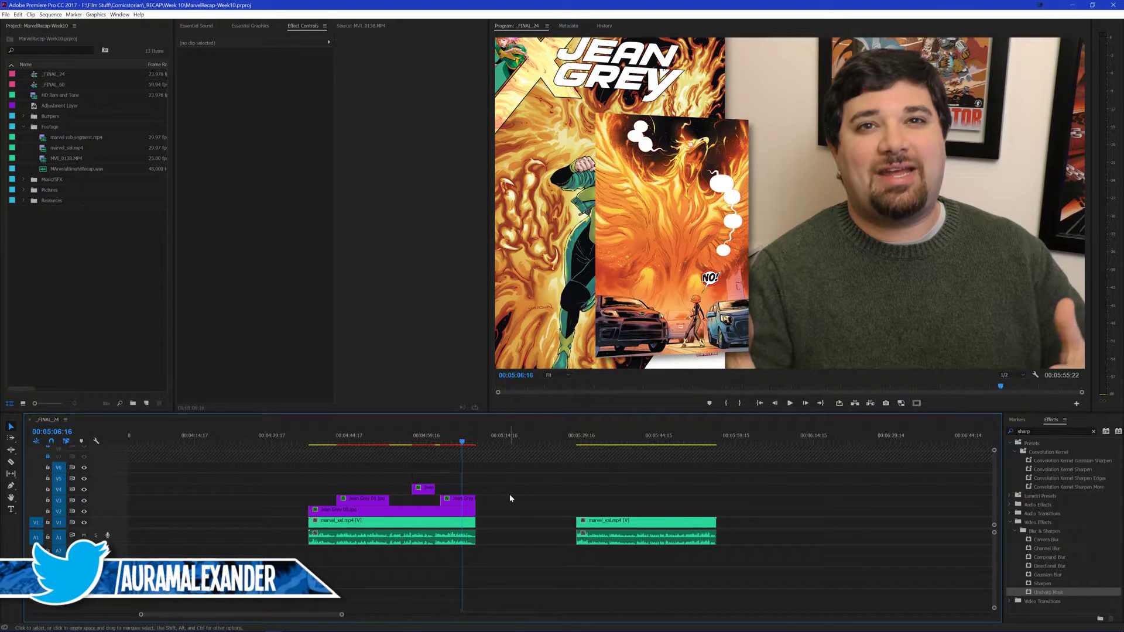
Play the rest of the Jean Grey section from 00:05:06:16 past its end and save the project
{"action": "key", "text": "space"}
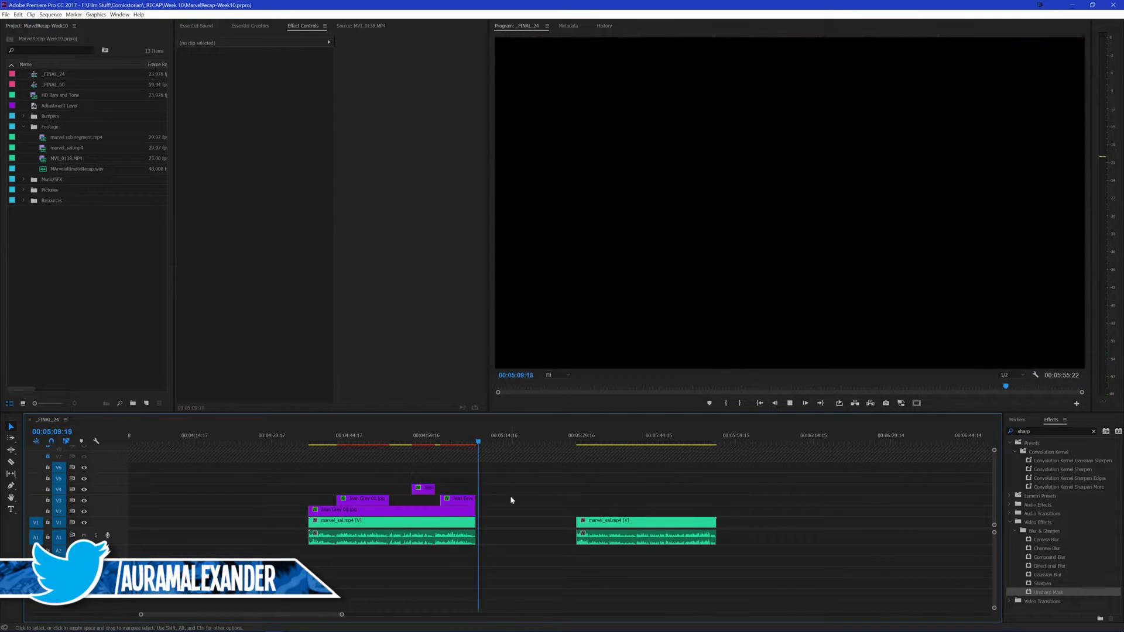
{"action": "key", "text": "space"}
{"action": "key", "text": "ctrl+s"}
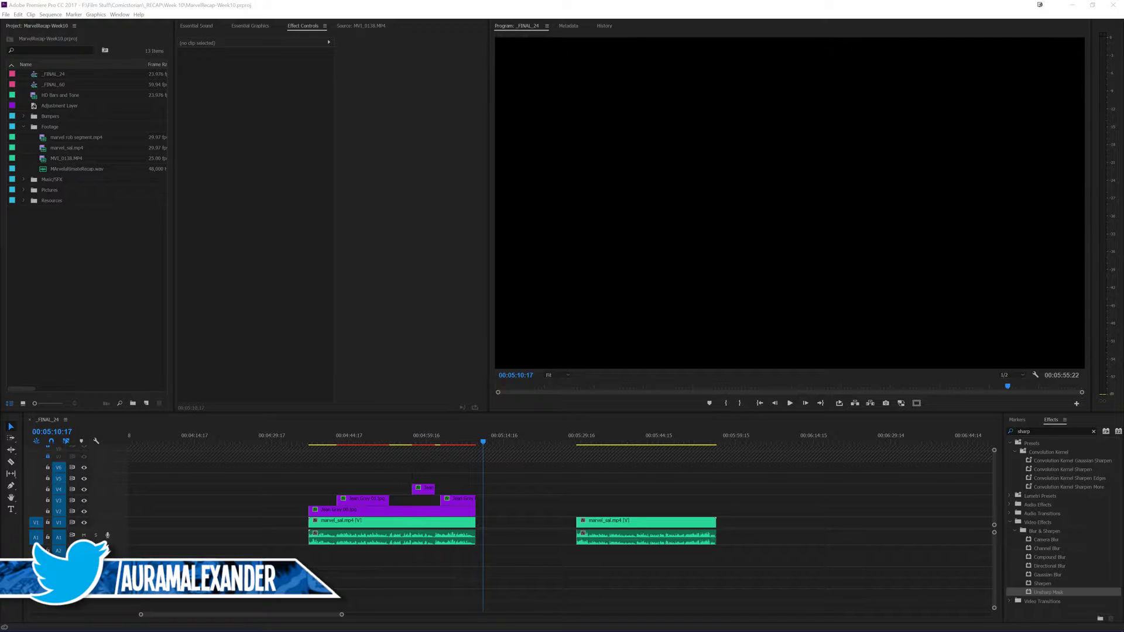
Preview the start of the second marvel_sal.mp4 clip and overlay Jessica Jones 00.jpg on V2 across that clip's full length
{"action": "key", "text": "alt+Tab"}
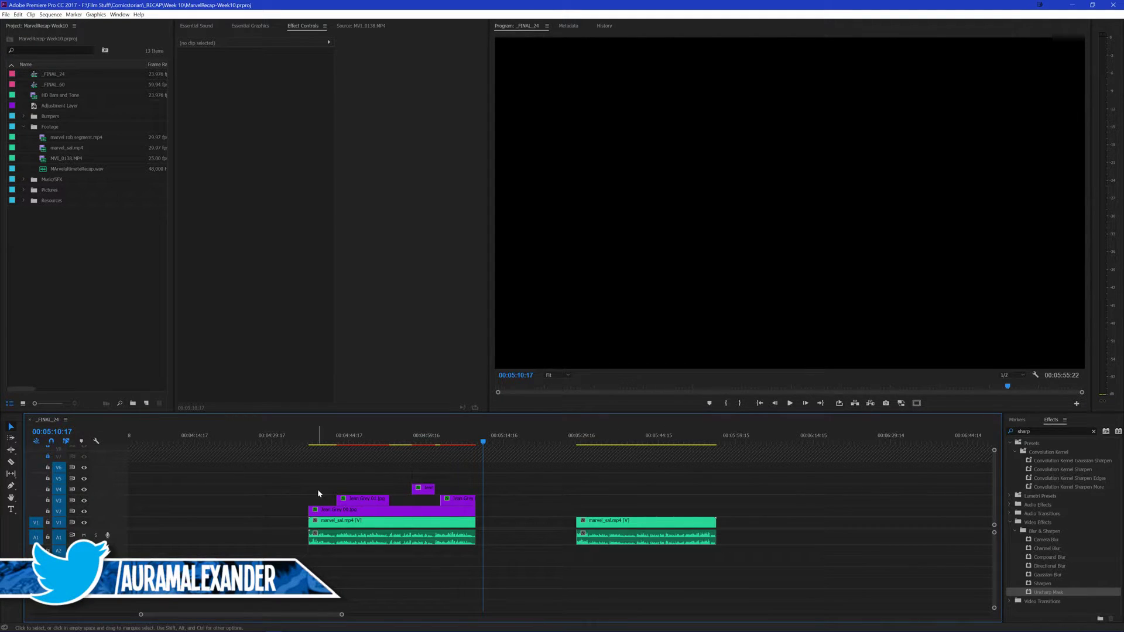
{"action": "key", "text": "space"}
{"action": "key", "text": "Down"}
{"action": "scroll", "coordinate": [586, 481], "scroll_direction": "down", "scroll_amount": 1}
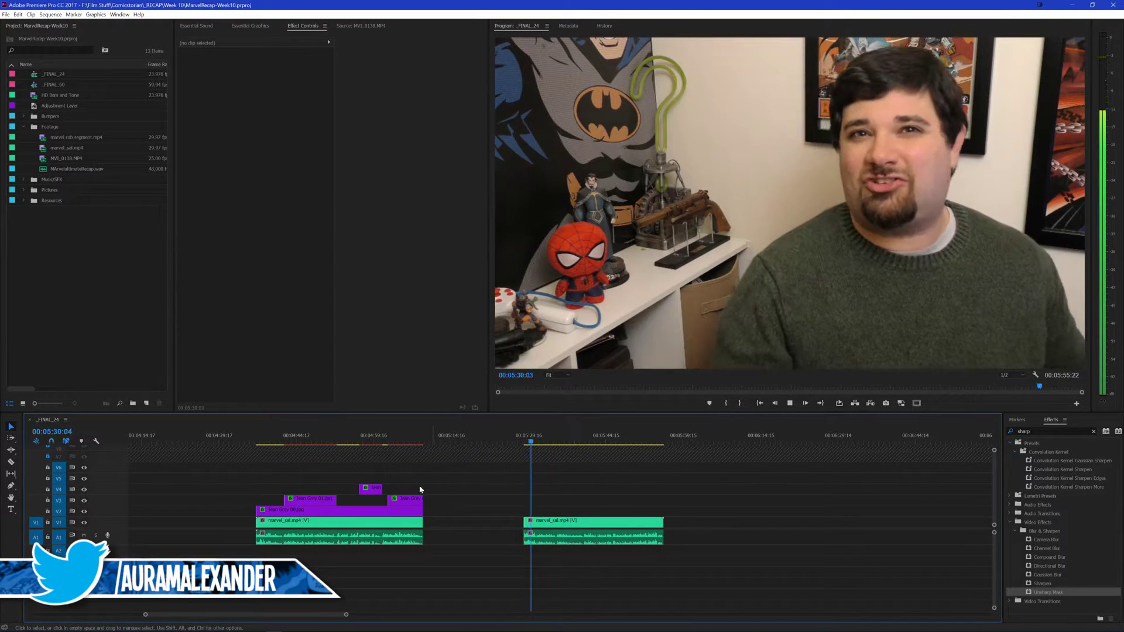
{"action": "key", "text": "space"}
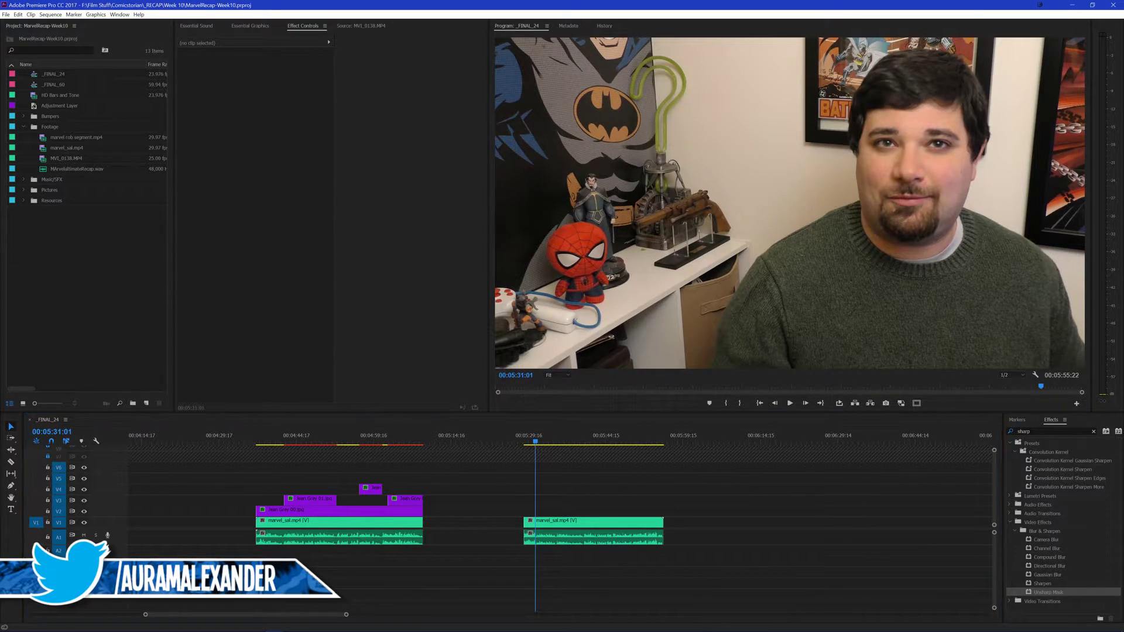
{"action": "left_click_drag", "start_coordinate": [552, 536], "coordinate": [529, 513]}
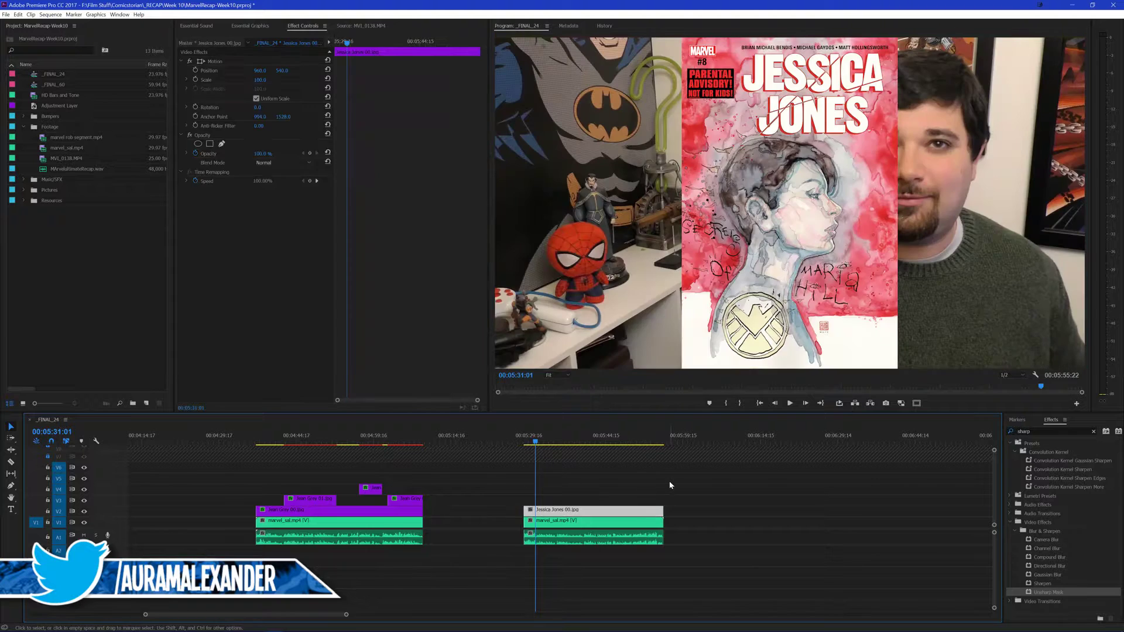
{"action": "left_click", "coordinate": [669, 480]}
Find the CS presets and apply CS Roundup Cover to Jessica Jones 00.jpg on V2
{"action": "double_click", "coordinate": [1042, 431]}
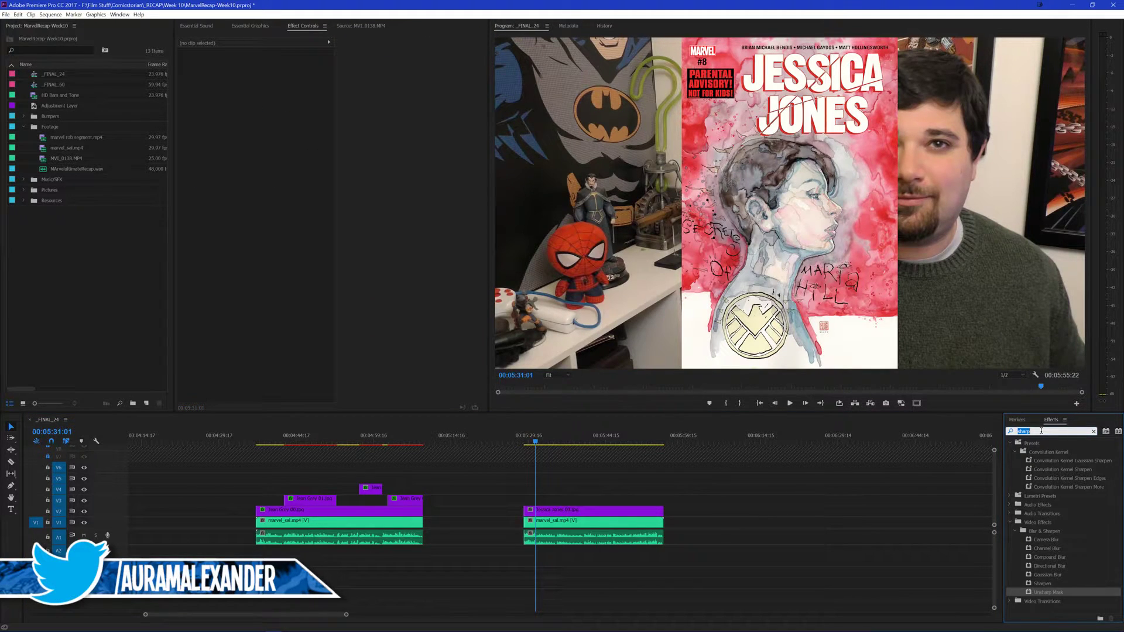
{"action": "type", "text": "cs"}
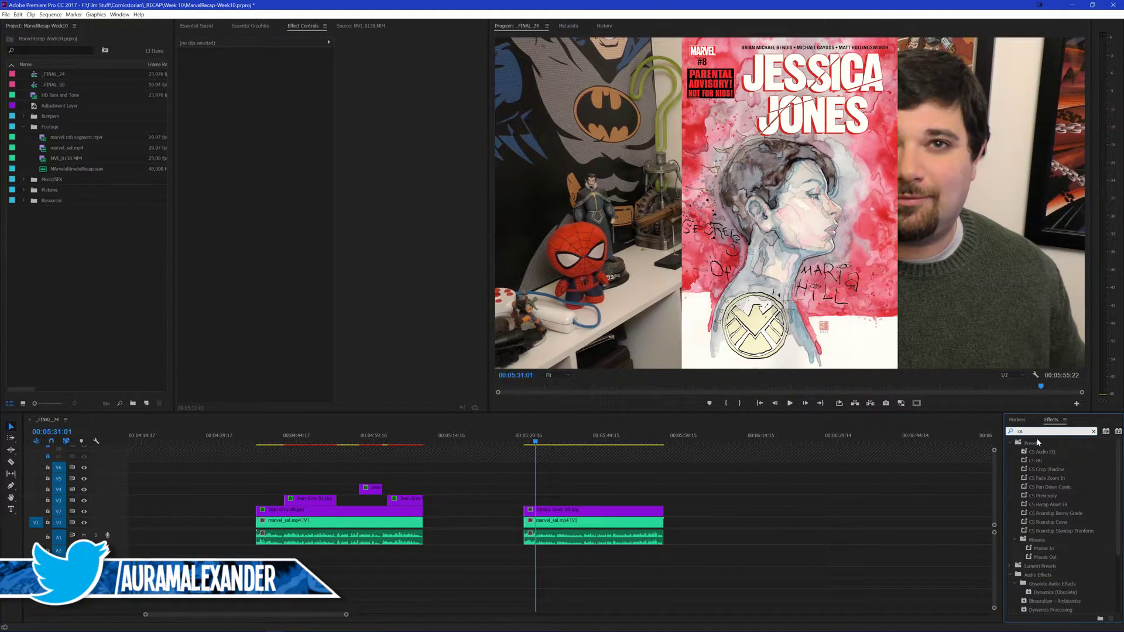
{"action": "left_click_drag", "start_coordinate": [1062, 523], "coordinate": [632, 509]}
{"action": "left_click", "coordinate": [761, 489]}
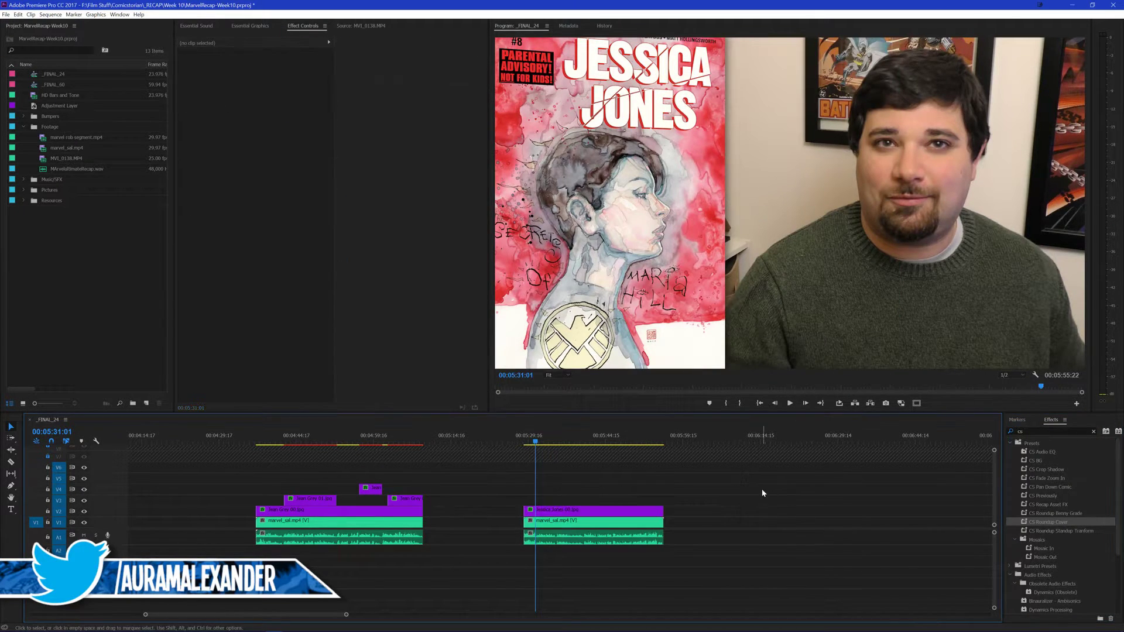
Play the second marvel_sal.mp4 clip from its start to 00:05:32:00 and overlay Jessica Jones 01.jpg there on V3
{"action": "key", "text": "Up"}
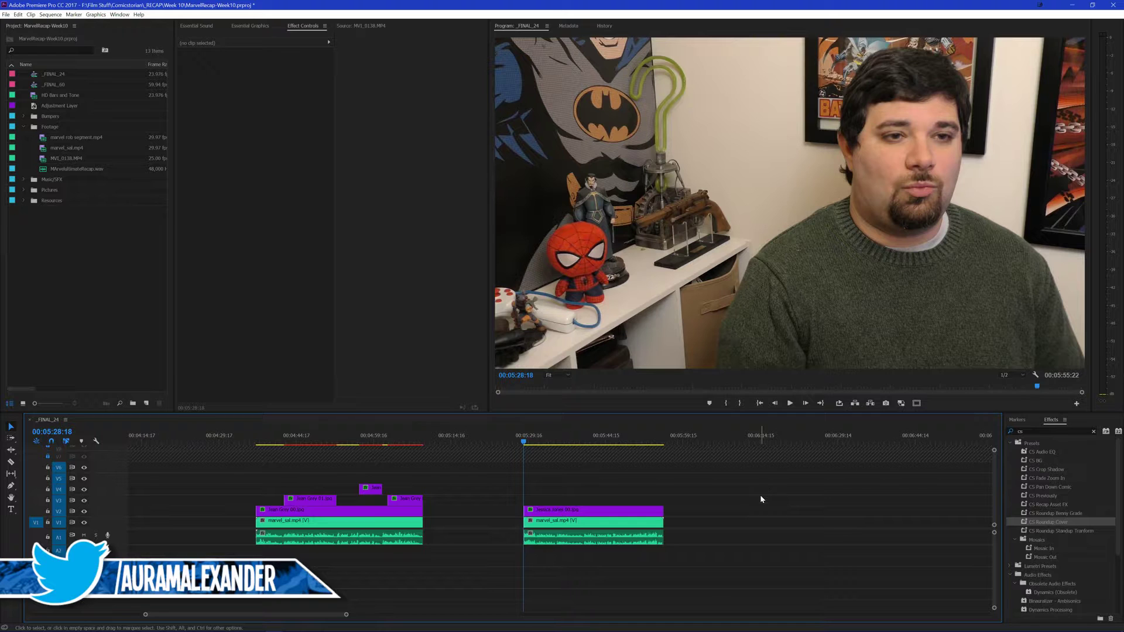
{"action": "key", "text": "space"}
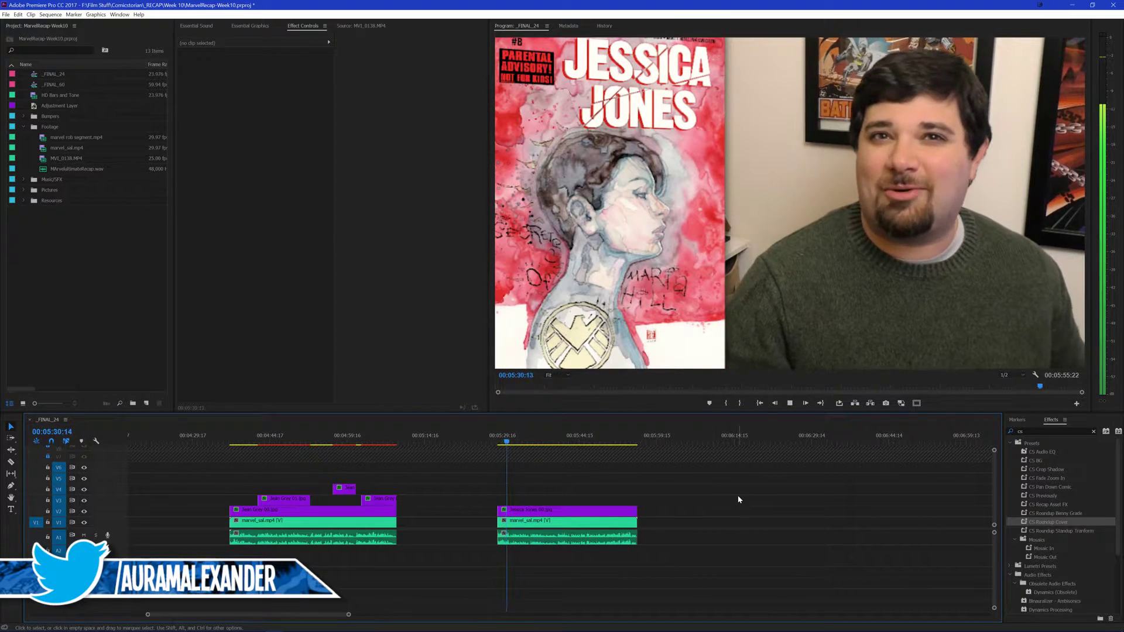
{"action": "key", "text": "j"}
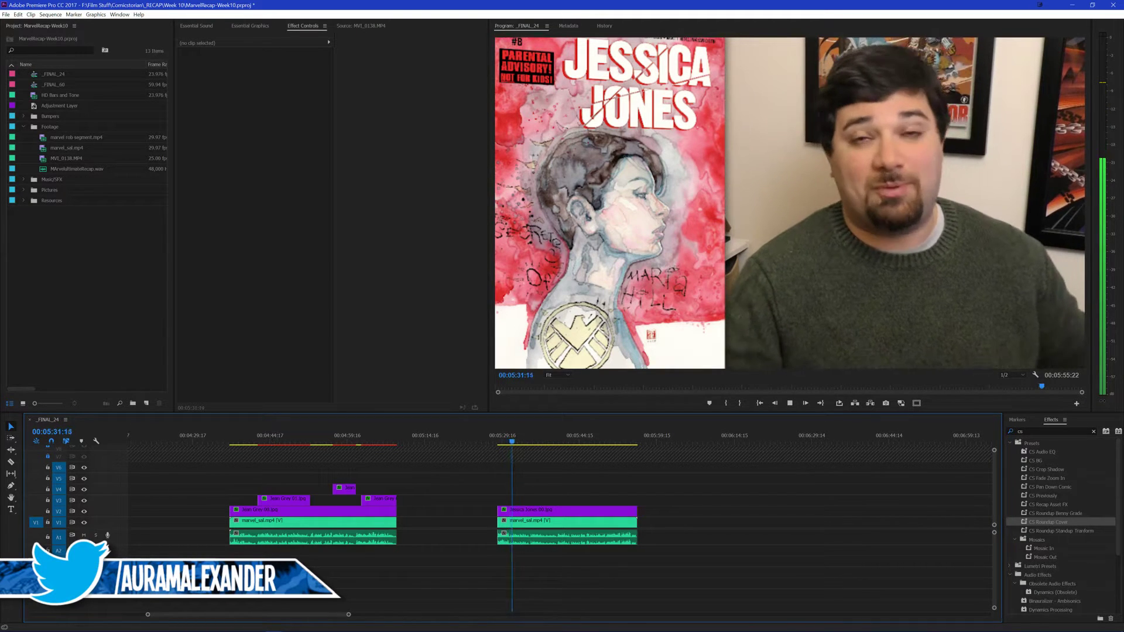
{"action": "key", "text": "space"}
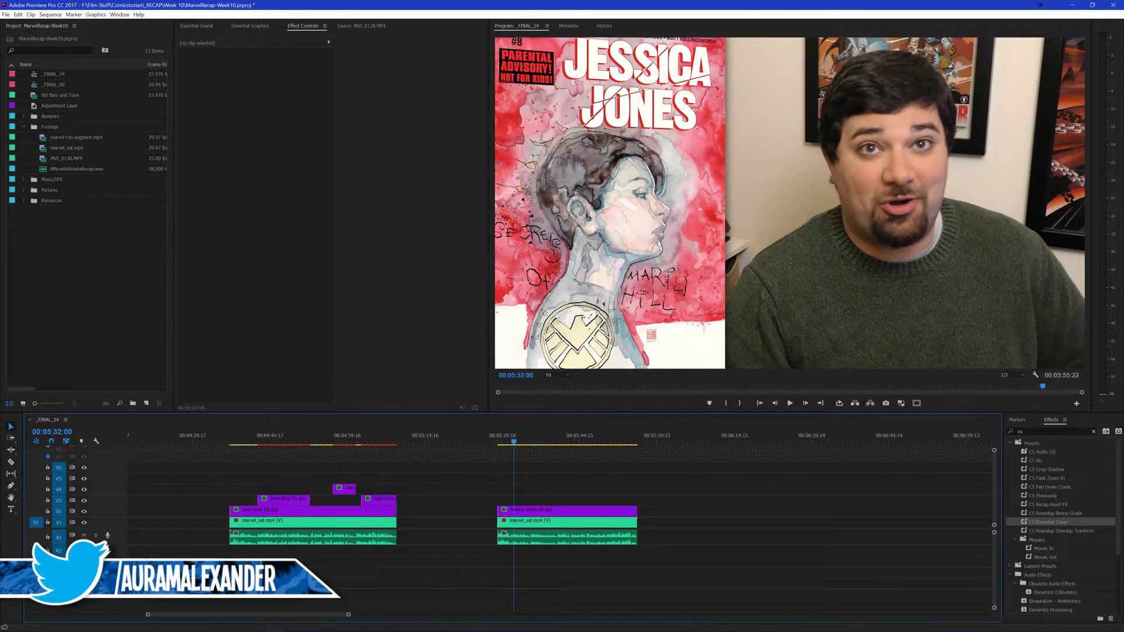
{"action": "left_click_drag", "start_coordinate": [477, 489], "coordinate": [527, 499]}
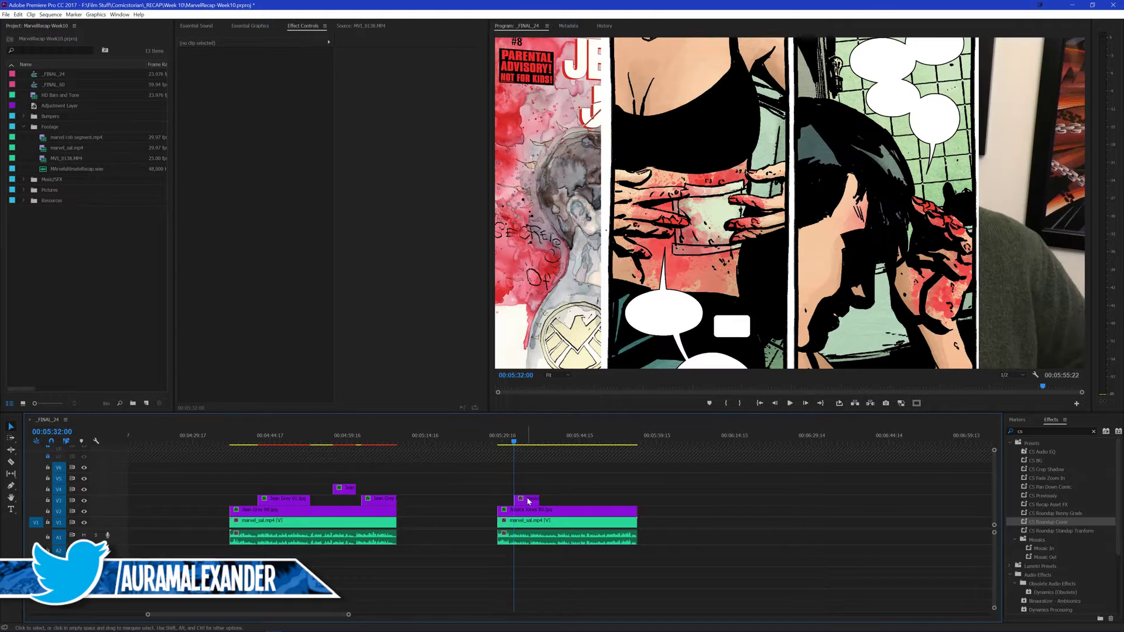
Trim the end of Jessica Jones 01.jpg to about 00:05:35:11 and overlay Jessica Jones 02.jpg on V3 at 00:05:40:11
{"action": "left_click", "coordinate": [529, 502]}
{"action": "key", "text": "space"}
{"action": "key", "text": "equal"}
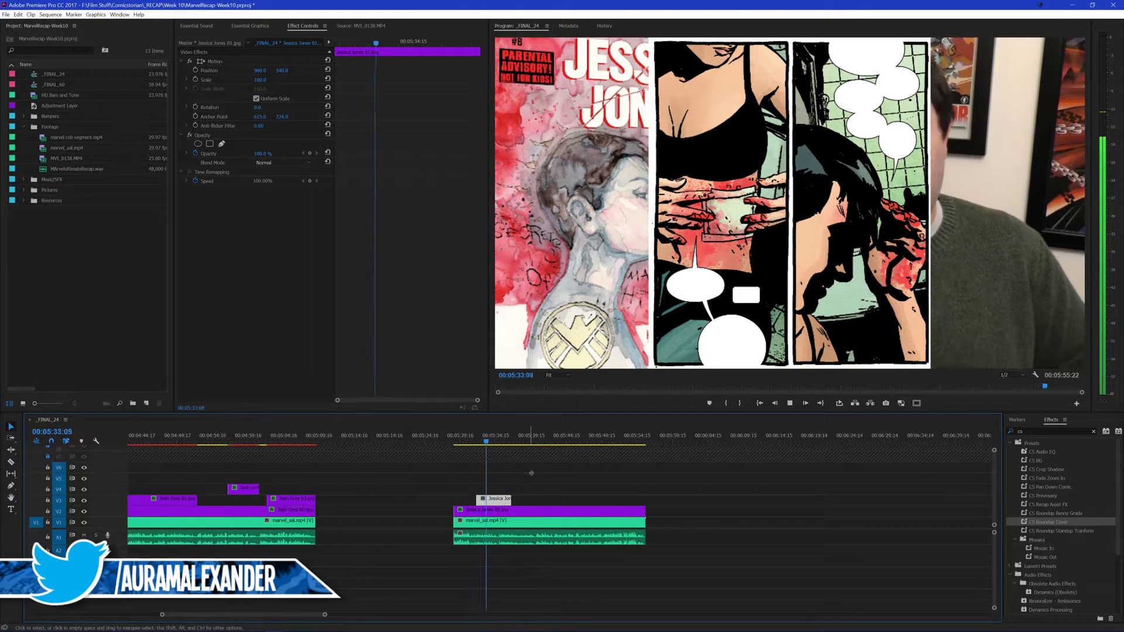
{"action": "left_click", "coordinate": [528, 473]}
{"action": "left_click_drag", "start_coordinate": [515, 496], "coordinate": [502, 498]}
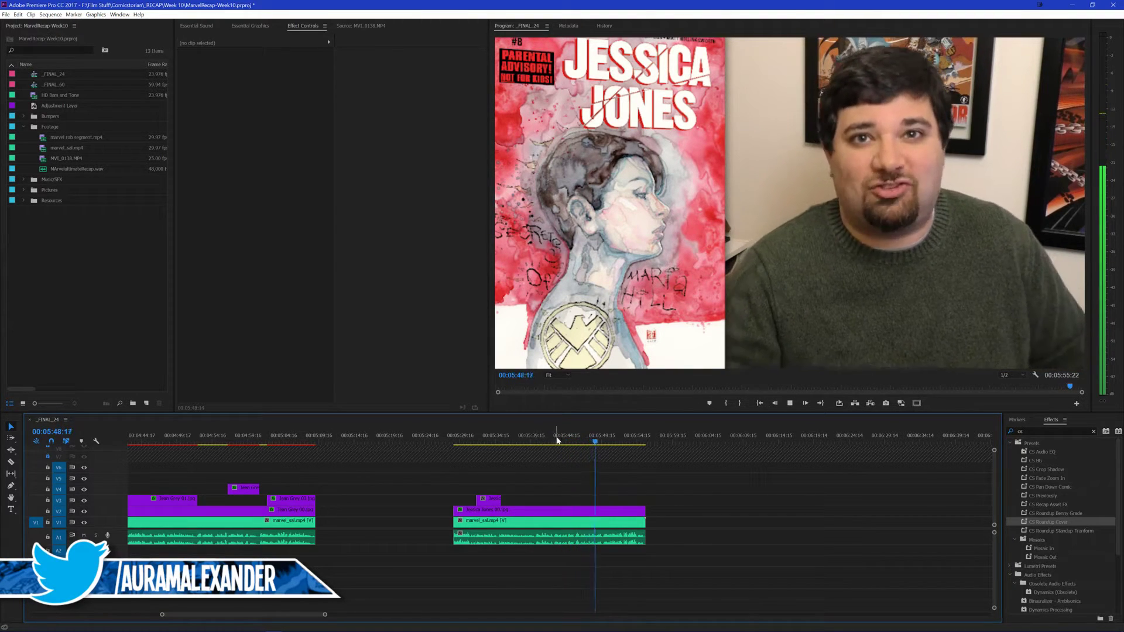
{"action": "left_click", "coordinate": [533, 439]}
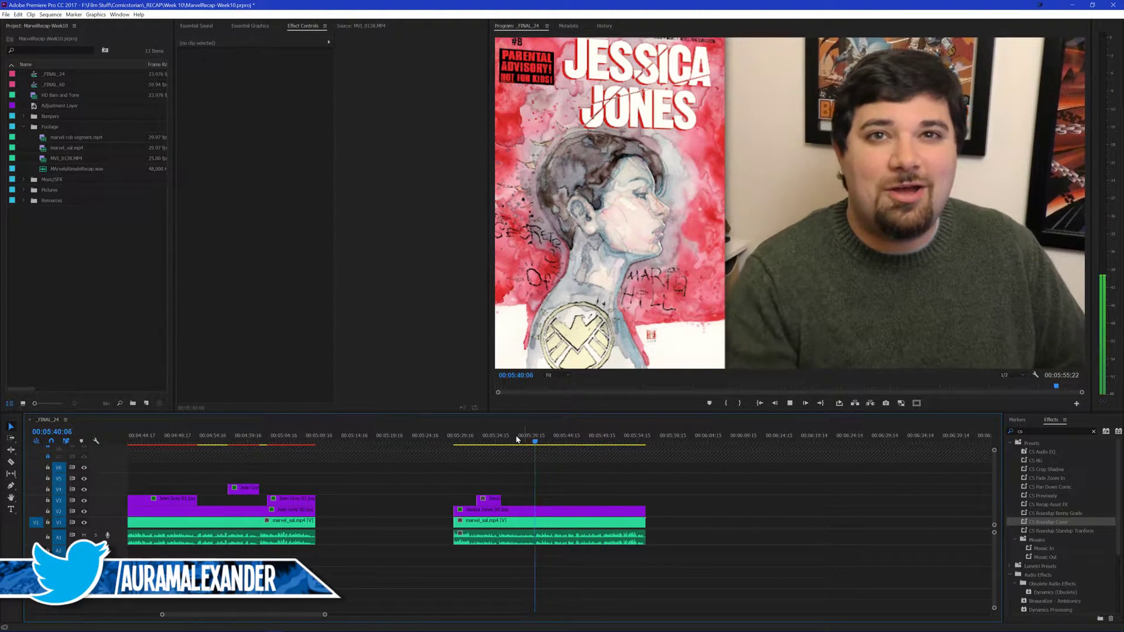
{"action": "key", "text": "space"}
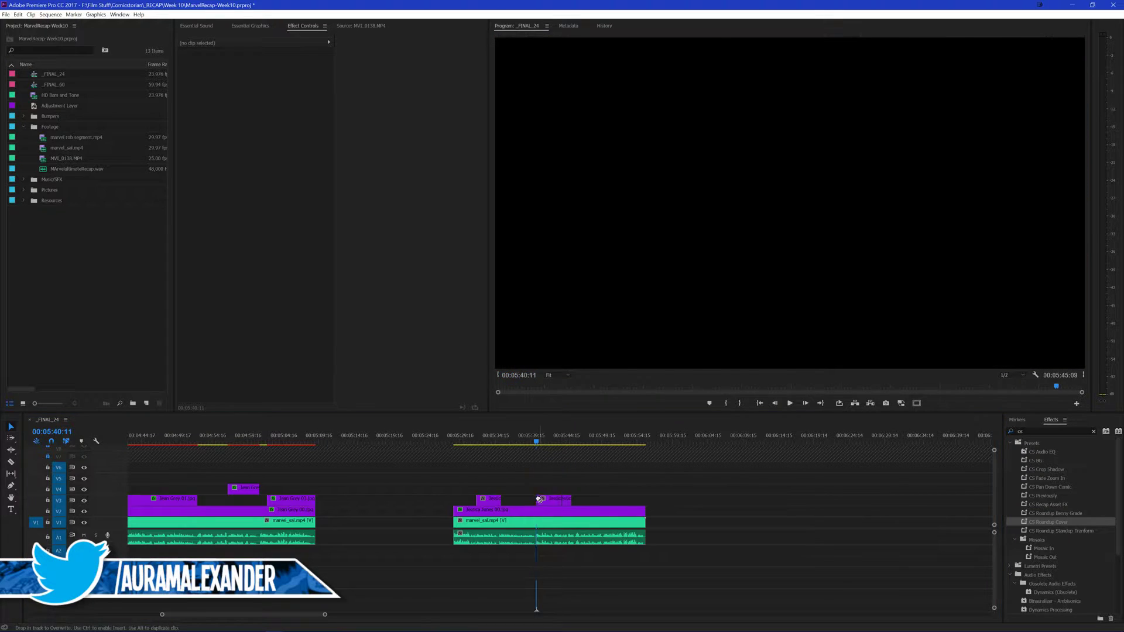
Set the audio level of the first marvel_sal.mp4 clip to 4 dB and play part of it to check the volume
{"action": "key", "text": "minus"}
{"action": "left_click", "coordinate": [264, 521]}
{"action": "left_click", "coordinate": [255, 218]}
{"action": "type", "text": "4"}
{"action": "key", "text": "Return"}
{"action": "left_click", "coordinate": [301, 439]}
{"action": "key", "text": "space"}
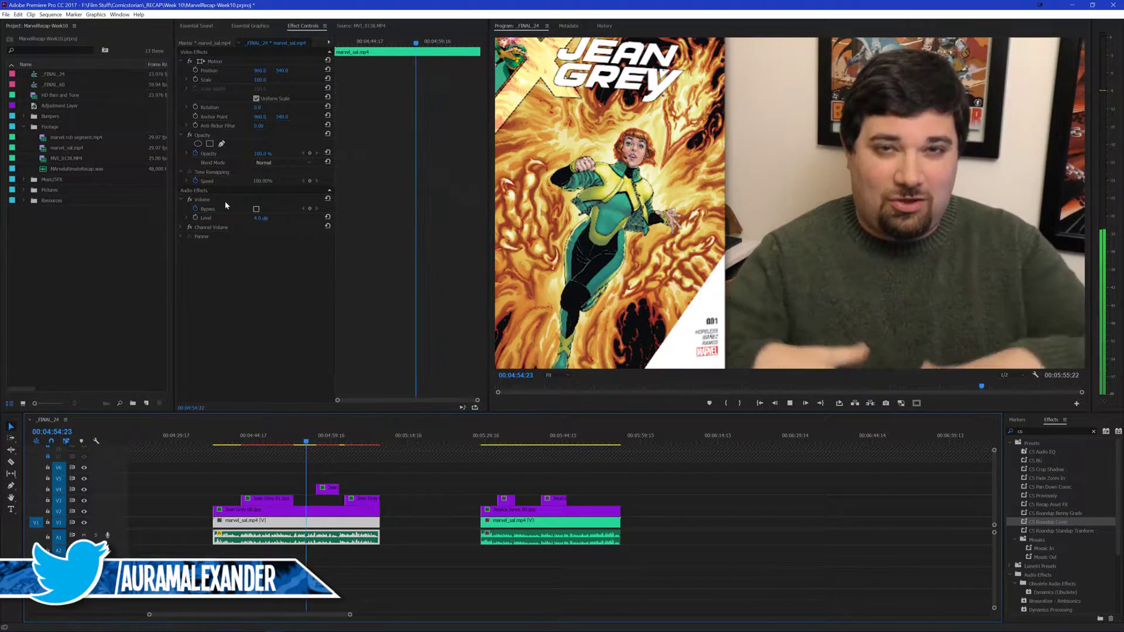
Extend the end of Jessica Jones 02.jpg on V3 to about 00:05:49:20 while playing the section
{"action": "left_click", "coordinate": [550, 569]}
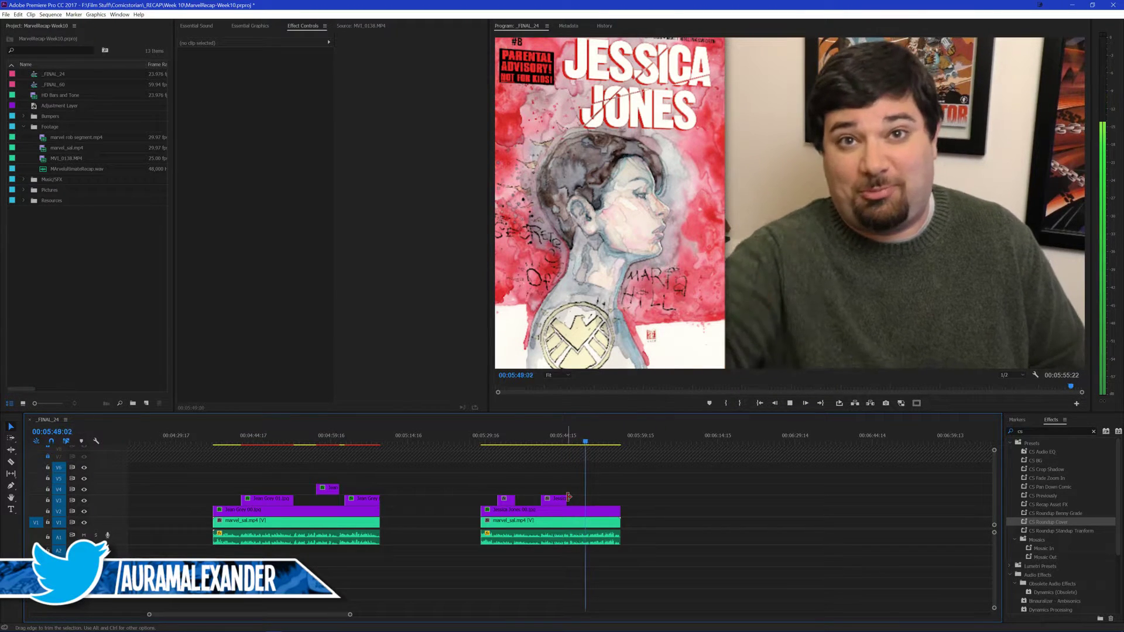
{"action": "left_click_drag", "start_coordinate": [568, 498], "coordinate": [588, 498]}
{"action": "key", "text": "space"}
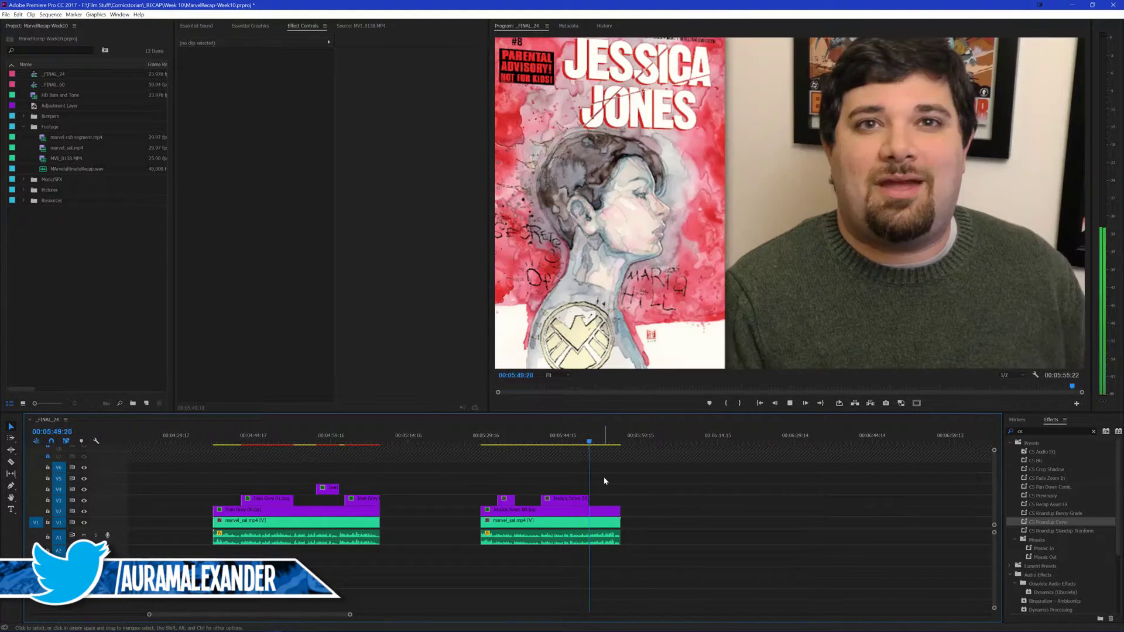
Overlay the last Jessica Jones image on V4, starting at 00:05:50:18 and ending with the marvel_sal.mp4 clip
{"action": "key", "text": "ctrl+v"}
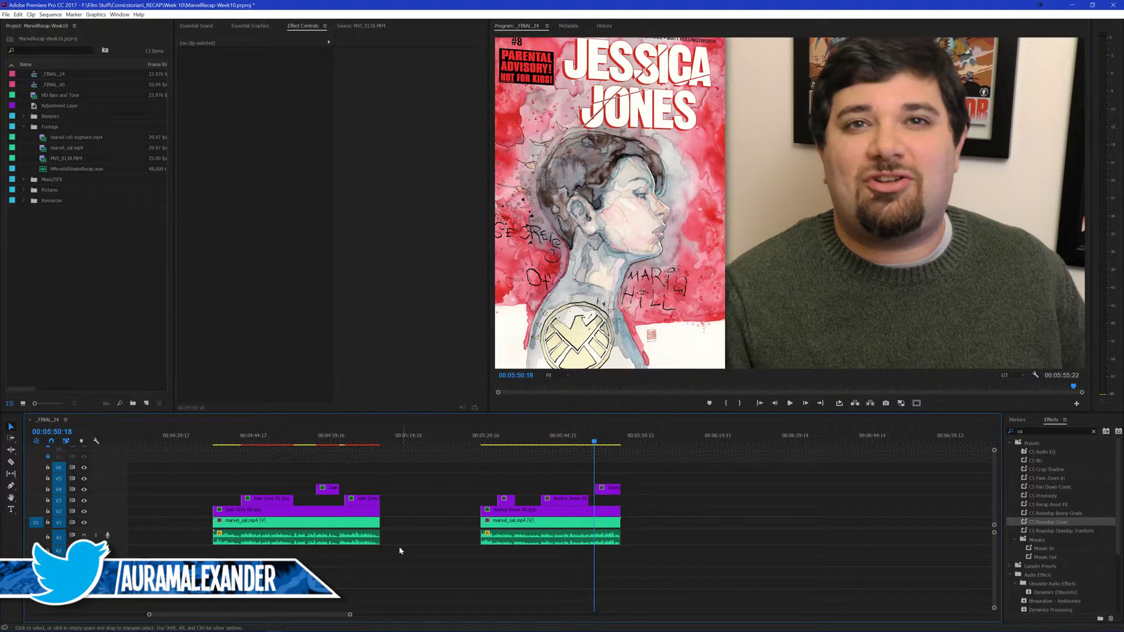
{"action": "scroll", "coordinate": [368, 560], "scroll_direction": "up", "scroll_amount": 2}
{"action": "scroll", "coordinate": [697, 516], "scroll_direction": "down", "scroll_amount": 1}
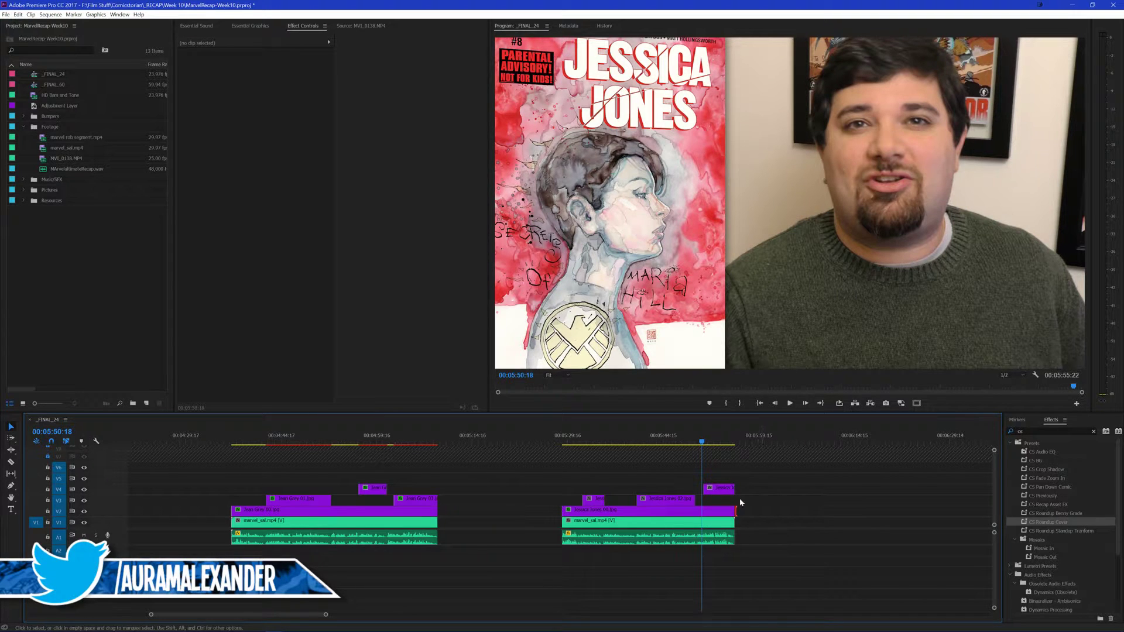
{"action": "left_click_drag", "start_coordinate": [705, 492], "coordinate": [705, 492]}
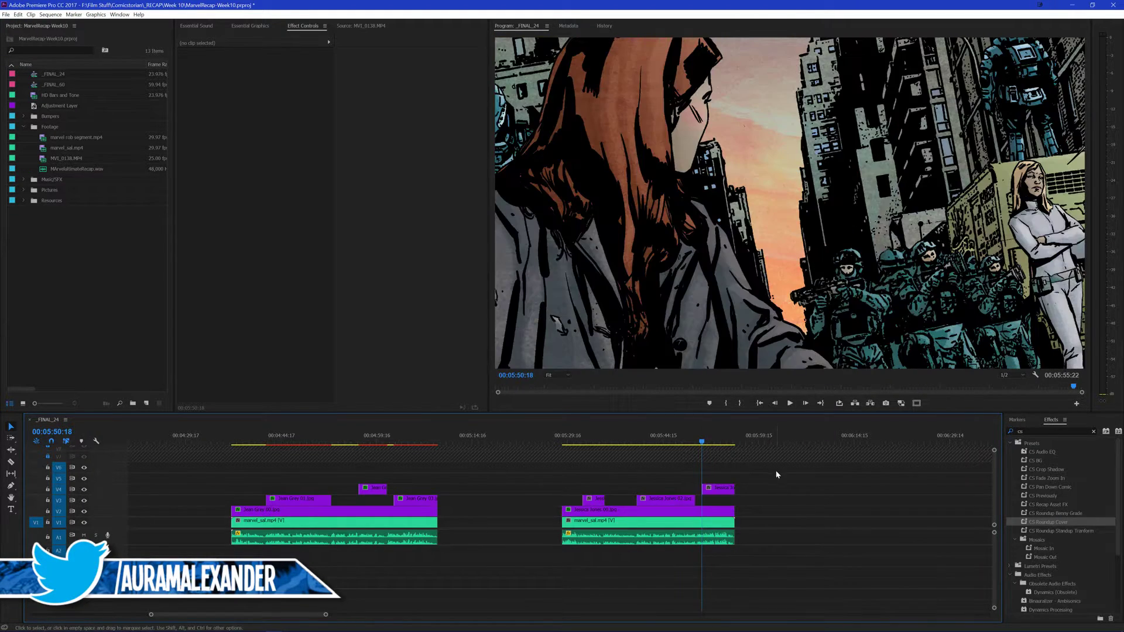
{"action": "scroll", "coordinate": [786, 535], "scroll_direction": "down", "scroll_amount": 2}
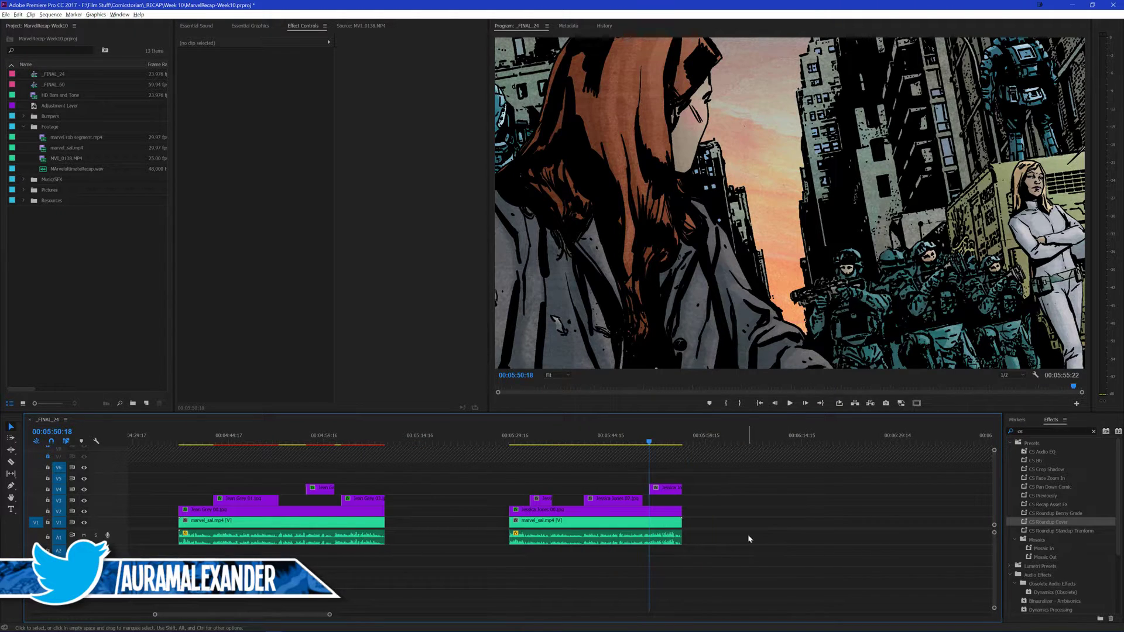
Save the project, play the last Jessica Jones image to the sequence end, and return to 00:05:50:16
{"action": "key", "text": "minus"}
{"action": "key", "text": "ctrl+s"}
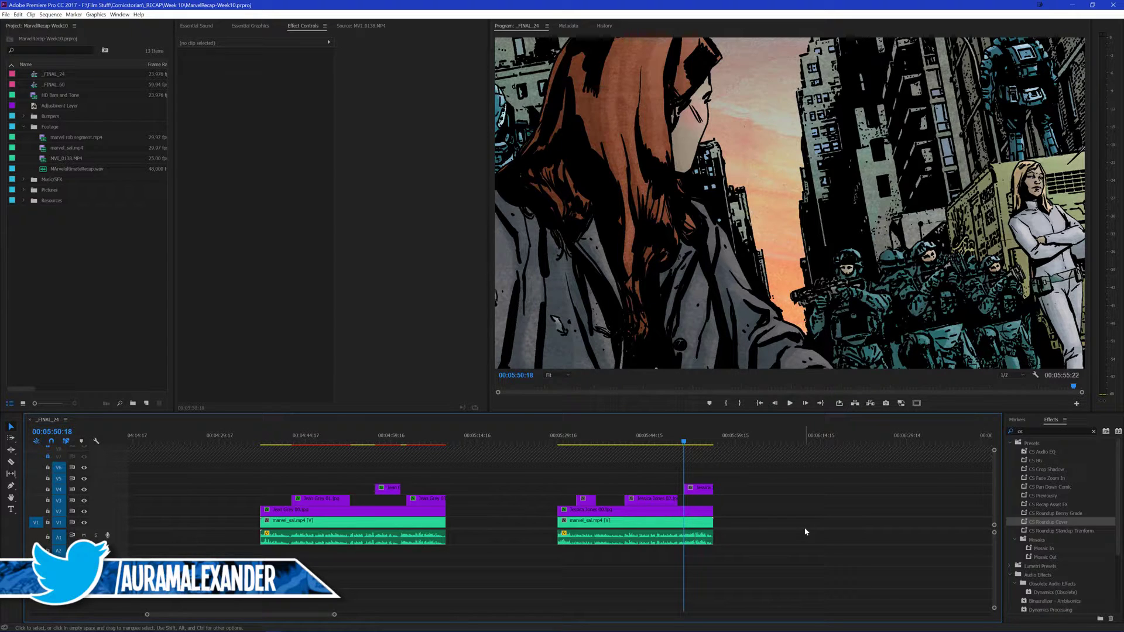
{"action": "key", "text": "space"}
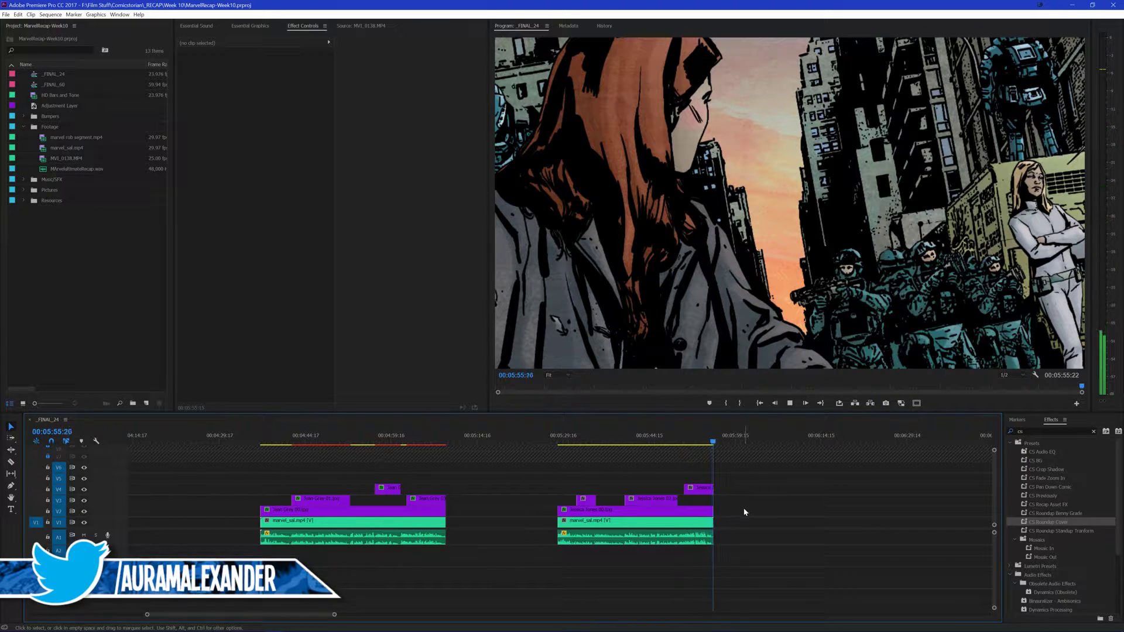
{"action": "left_click", "coordinate": [683, 442]}
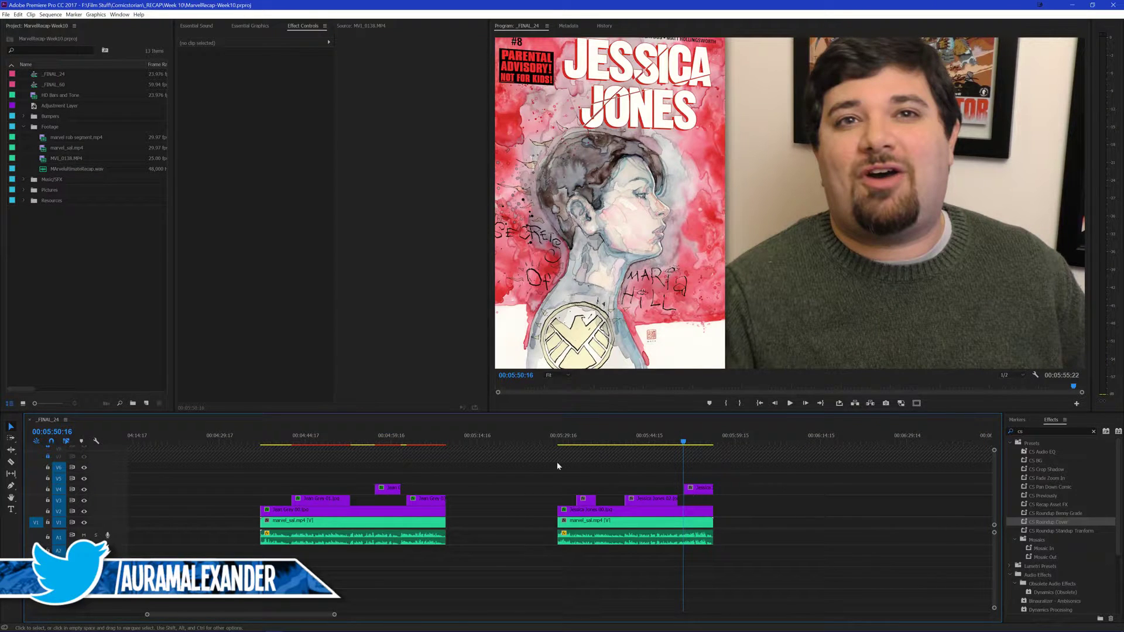
Apply the CS Recap Asset FX preset to Jessica Jones 02.jpg and 01.jpg, and move 01.jpg up to V4
{"action": "left_click_drag", "start_coordinate": [1050, 502], "coordinate": [651, 498]}
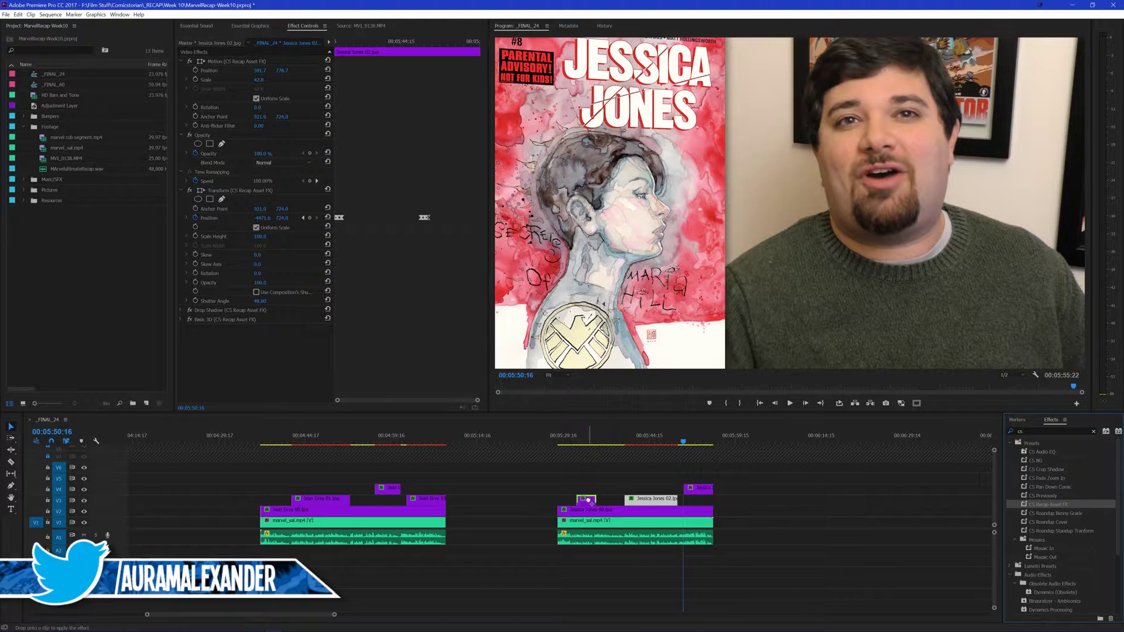
{"action": "left_click", "coordinate": [585, 500]}
{"action": "left_click", "coordinate": [577, 443]}
{"action": "key", "text": "alt+Up"}
Play Jessica Jones 01.jpg to 00:05:33:02 and set its vertical position to 716.7 and its scale to 59.8
{"action": "key", "text": "space"}
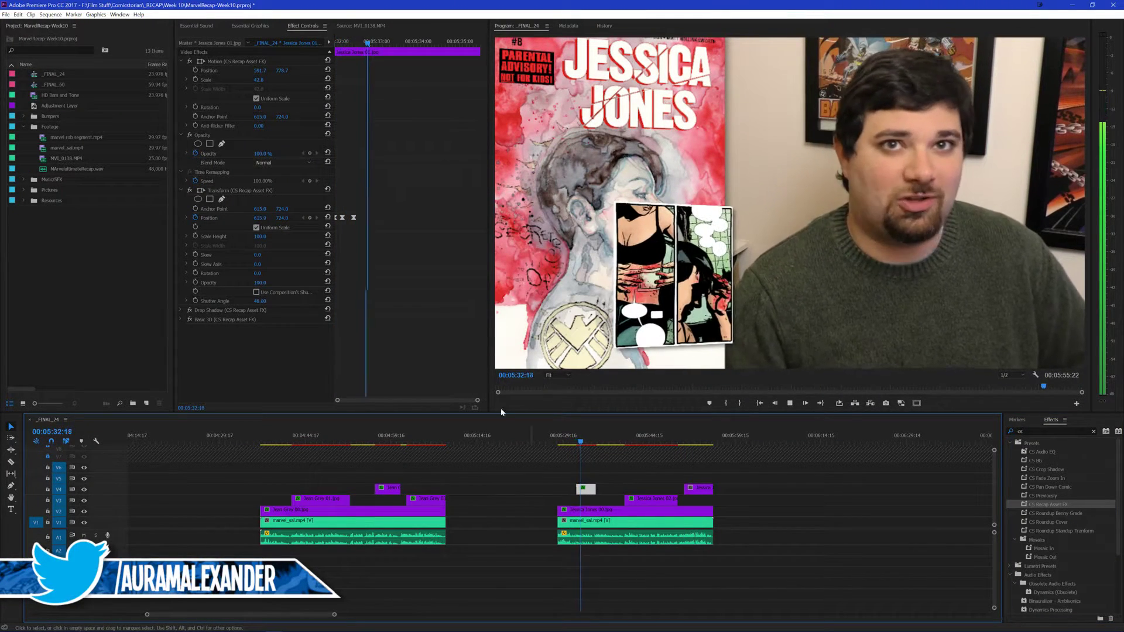
{"action": "key", "text": "space"}
{"action": "mouse_move", "coordinate": [282, 70]}
{"action": "left_mouse_down"}
{"action": "mouse_move", "coordinate": [264, 70]}
{"action": "mouse_move", "coordinate": [281, 80]}
{"action": "left_mouse_up"}
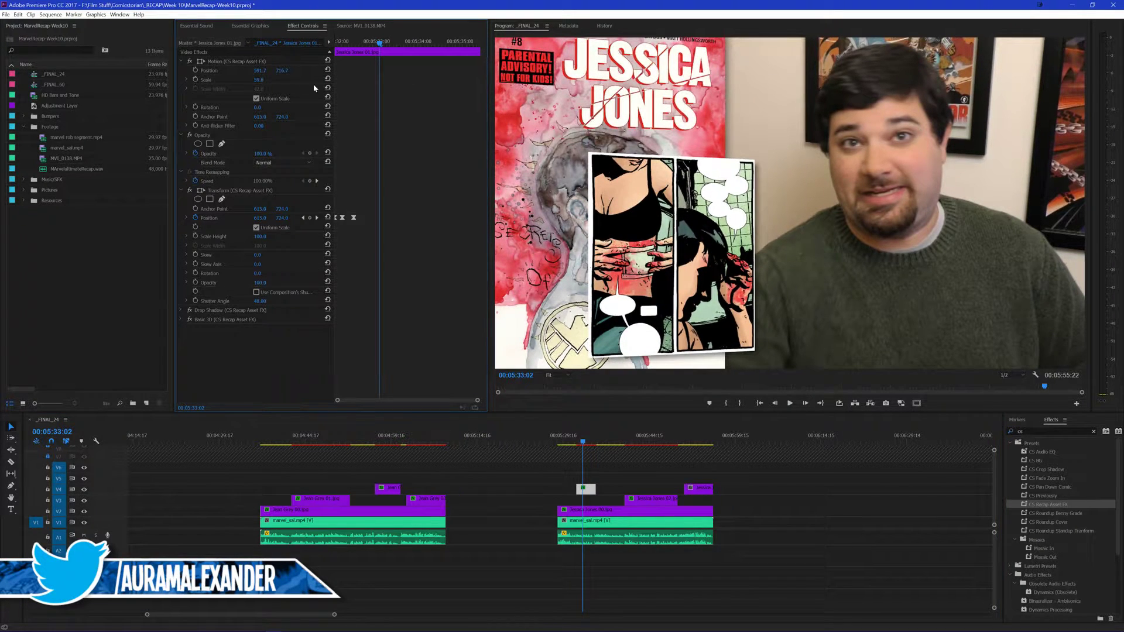
Extend Jessica Jones 01.jpg and move its three exit Position keyframes earlier, with the last just before 00:05:35:11
{"action": "key", "text": "Down"}
{"action": "left_click_drag", "start_coordinate": [596, 488], "coordinate": [627, 488]}
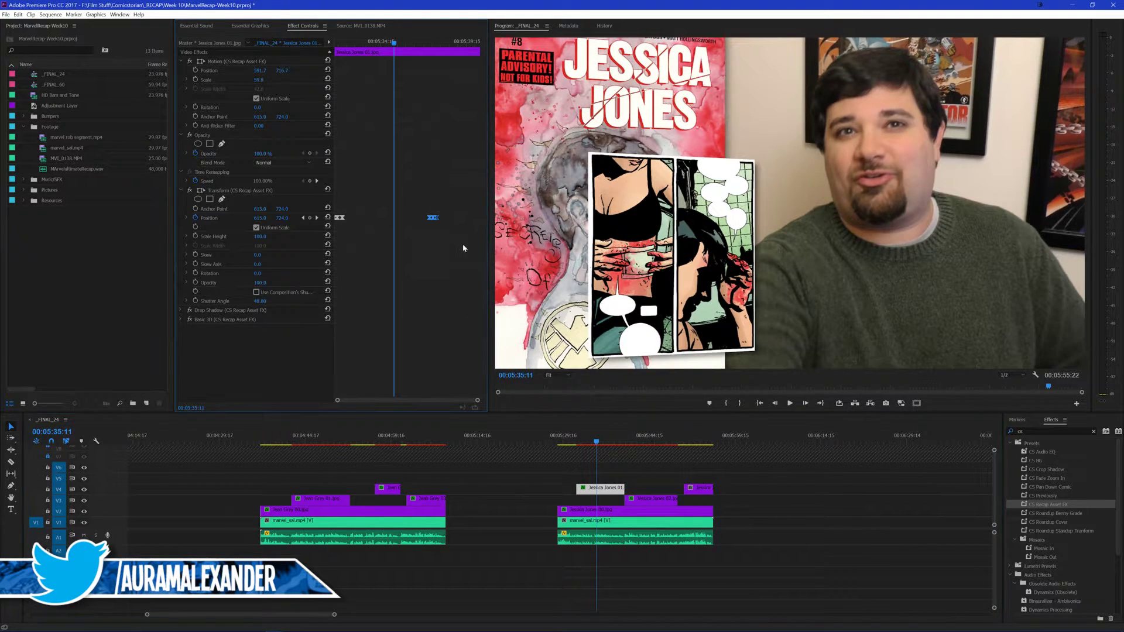
{"action": "key", "text": "grave"}
{"action": "left_click_drag", "start_coordinate": [869, 221], "coordinate": [619, 239]}
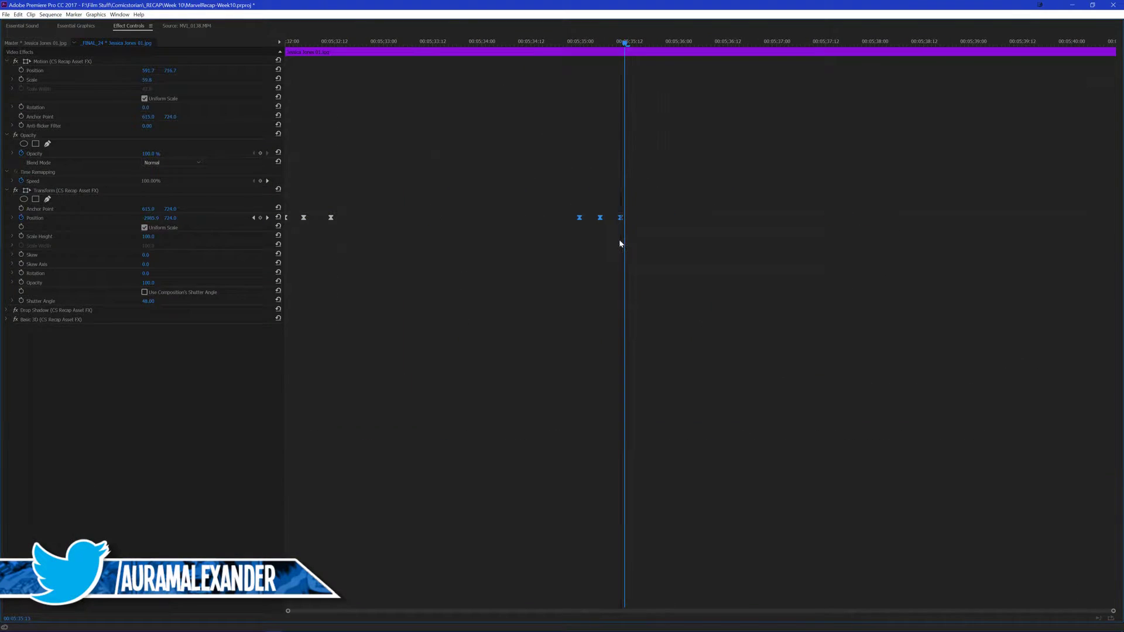
{"action": "key", "text": "grave"}
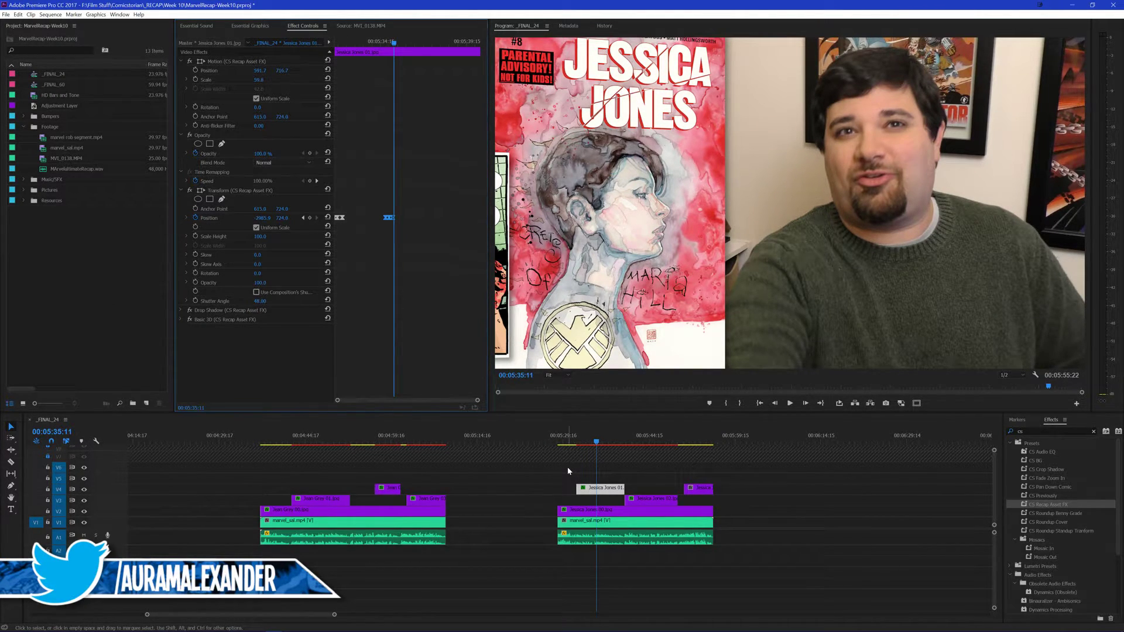
Trim the end of Jessica Jones 01.jpg back to 00:05:35:11 and save the project
{"action": "left_click_drag", "start_coordinate": [624, 488], "coordinate": [600, 498]}
{"action": "left_click", "coordinate": [609, 470]}
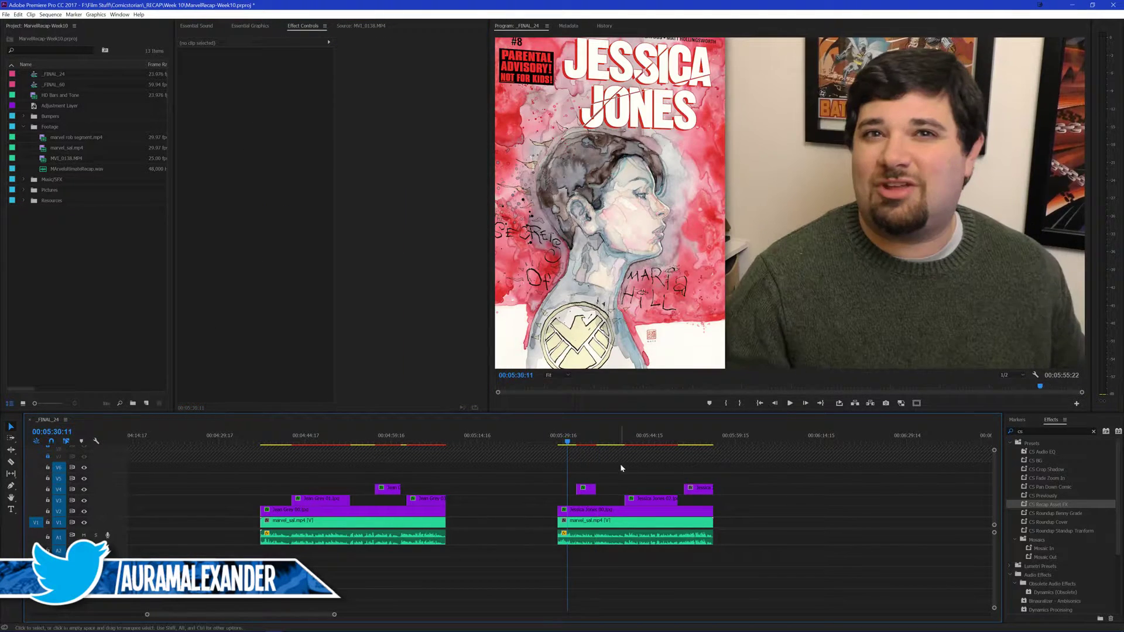
{"action": "key", "text": "ctrl+s"}
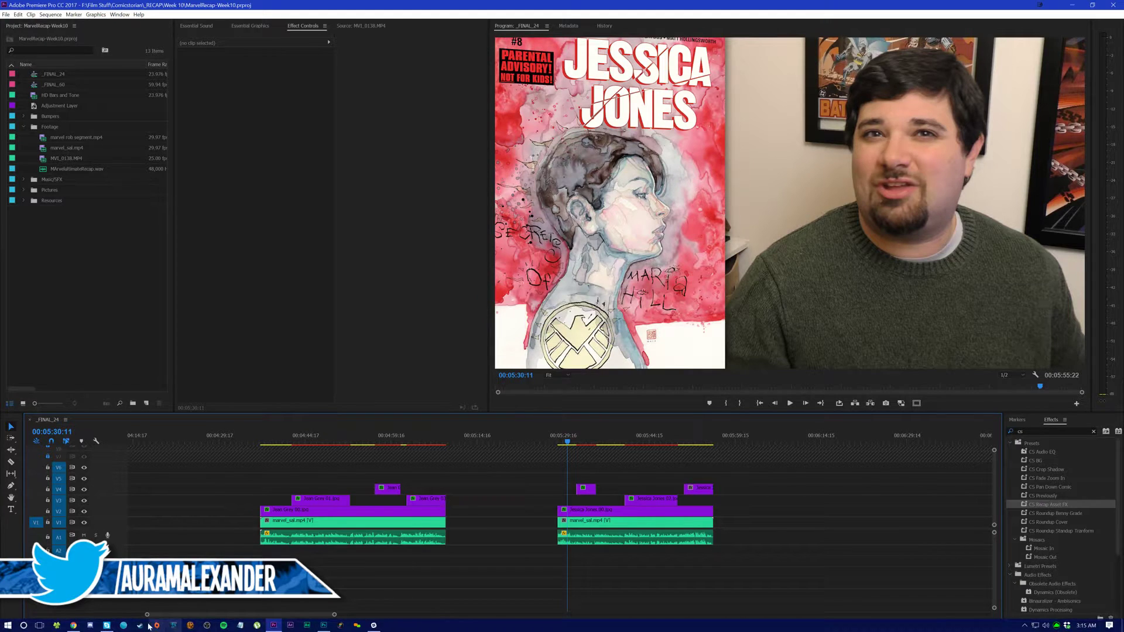
Switch to Chrome, go to youtube.com/comicpop, and look through the channel's list of uploaded videos
{"action": "left_click", "coordinate": [123, 625]}
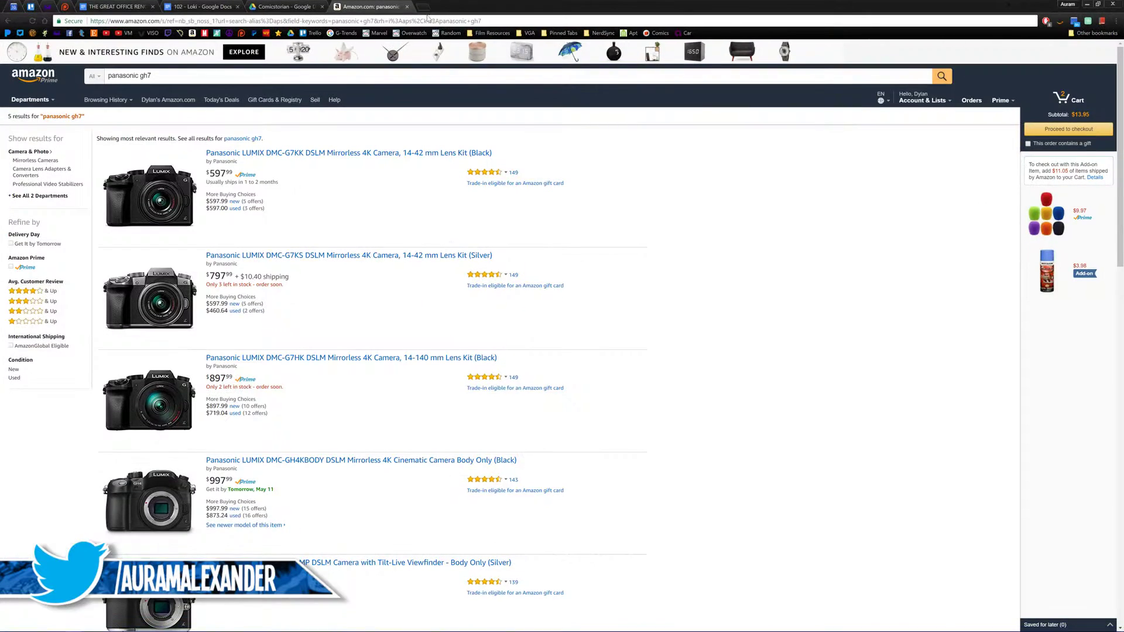
{"action": "left_click", "coordinate": [421, 22]}
{"action": "type", "text": "youtube"}
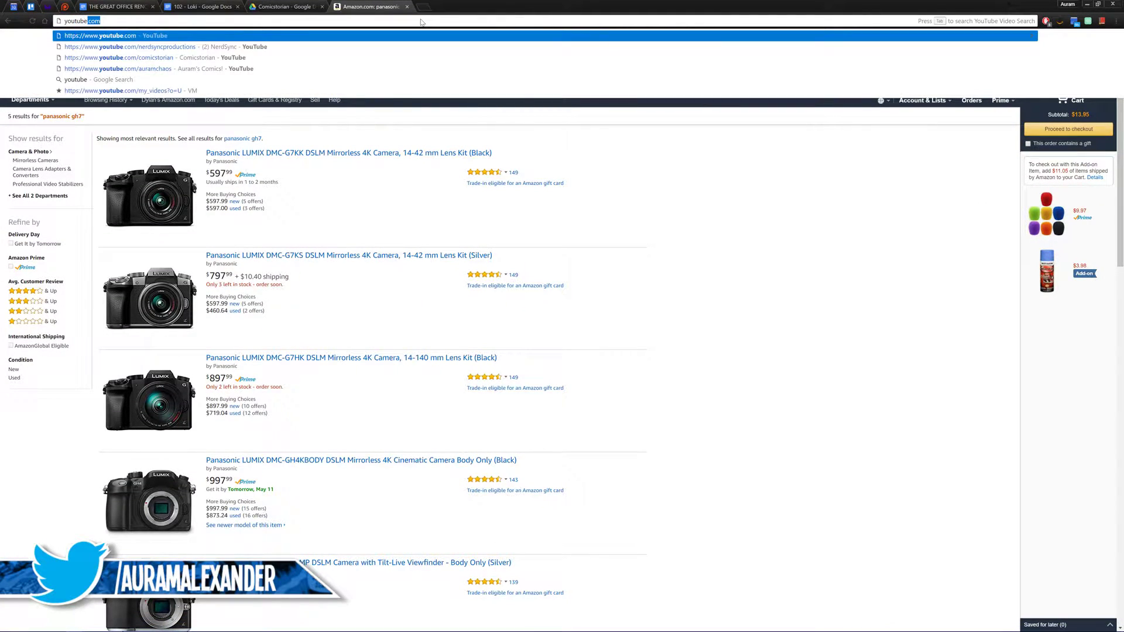
{"action": "type", "text": ".com"}
{"action": "type", "text": "/com"}
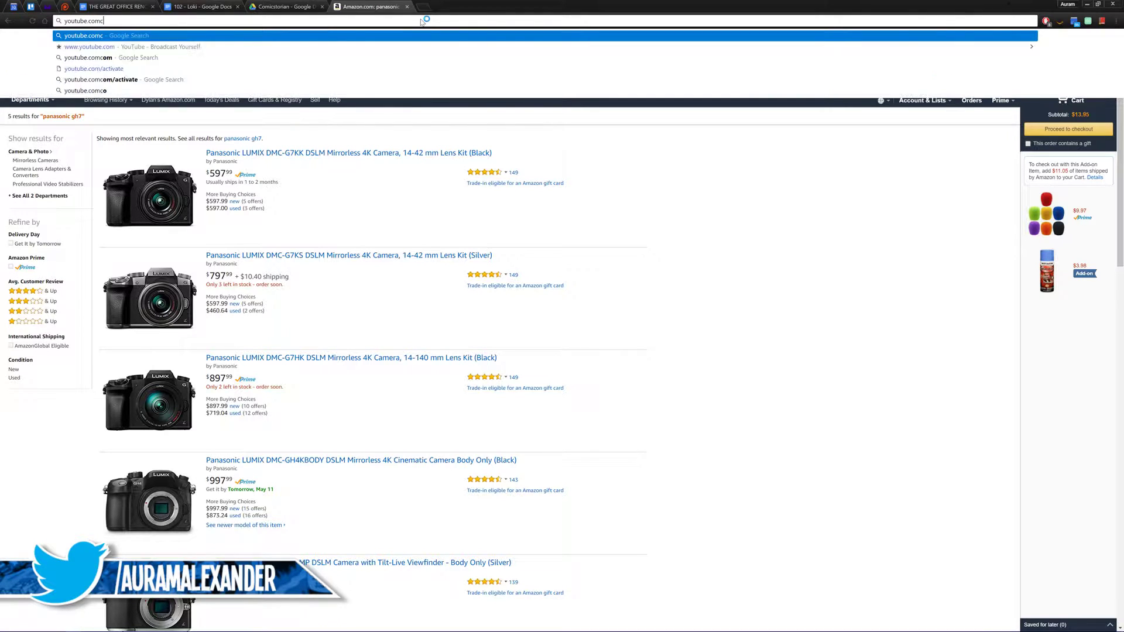
{"action": "type", "text": "icp"}
{"action": "key", "text": "Return"}
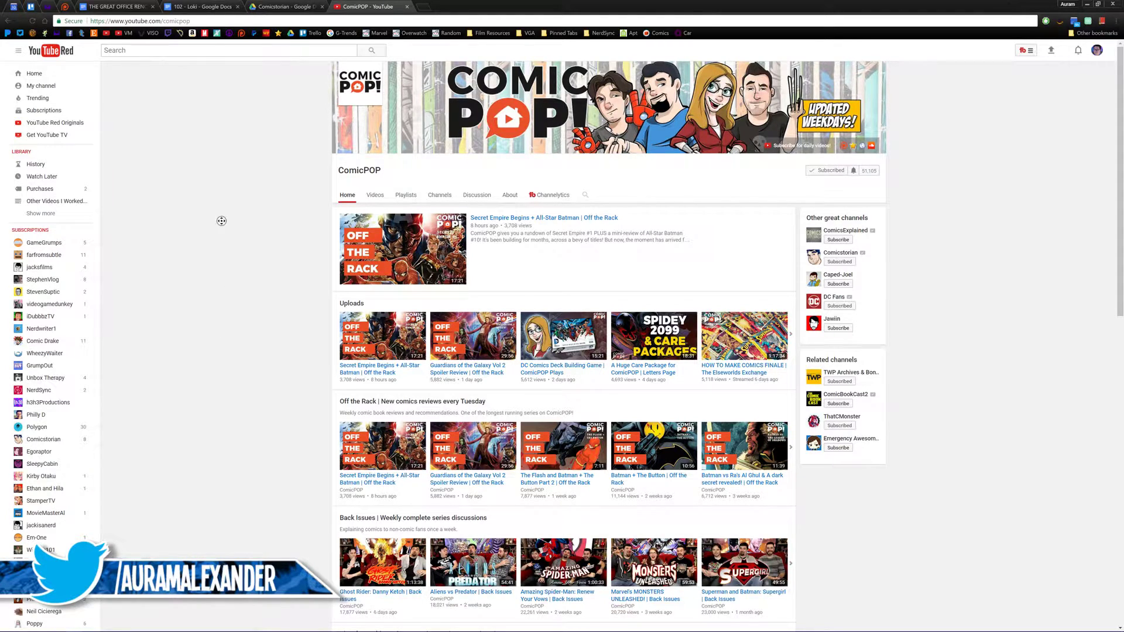
{"action": "left_click", "coordinate": [372, 199]}
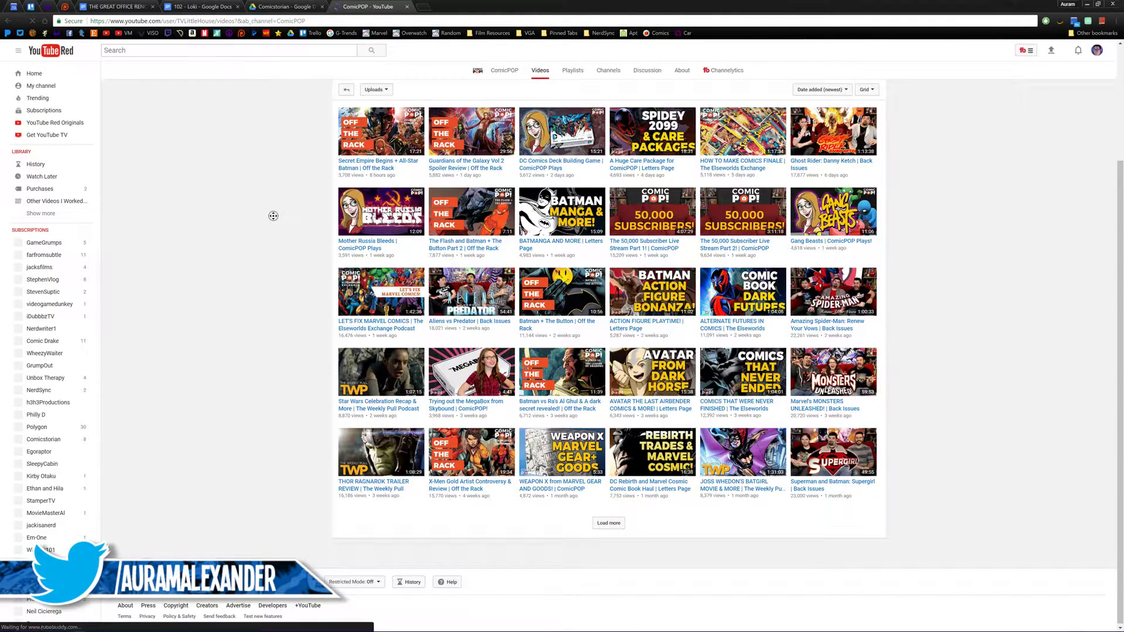
Look over ComicPOP's latest uploads, check the signed-in account's own channel page, and return to ComicPOP's videos
{"action": "scroll", "coordinate": [273, 216], "scroll_direction": "up", "scroll_amount": 1}
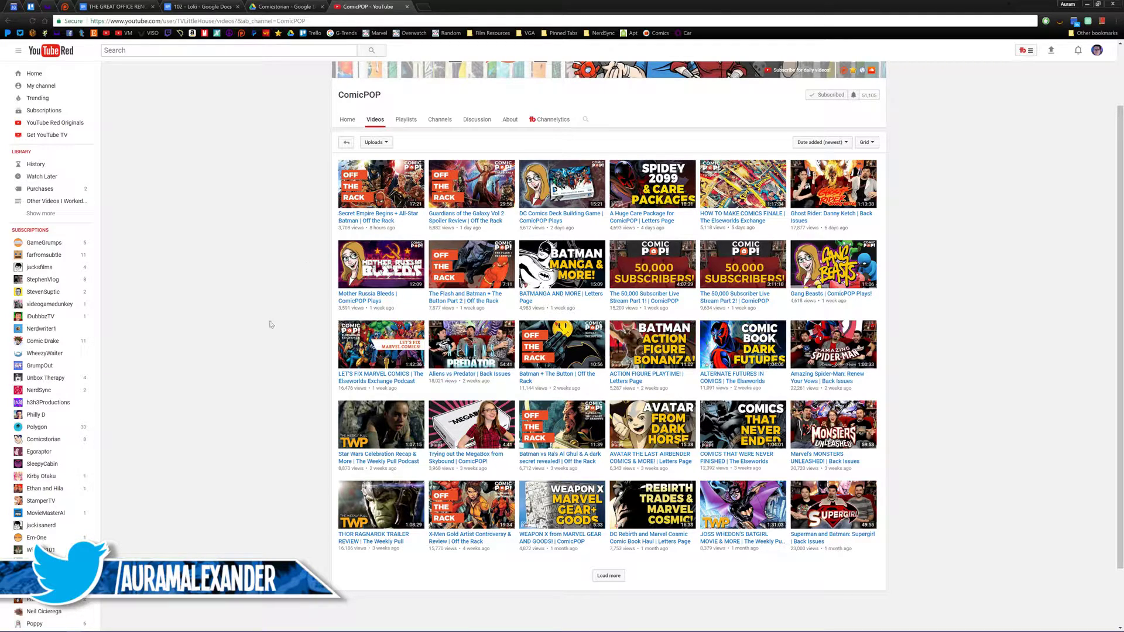
{"action": "scroll", "coordinate": [276, 367], "scroll_direction": "up", "scroll_amount": 2}
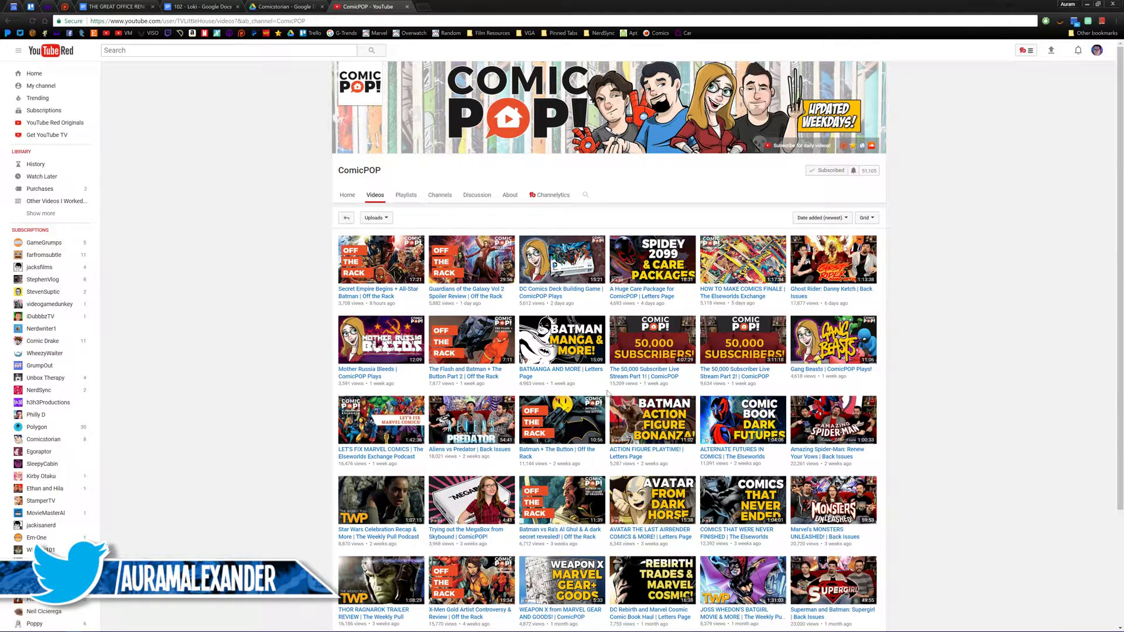
{"action": "scroll", "coordinate": [241, 331], "scroll_direction": "down", "scroll_amount": 3}
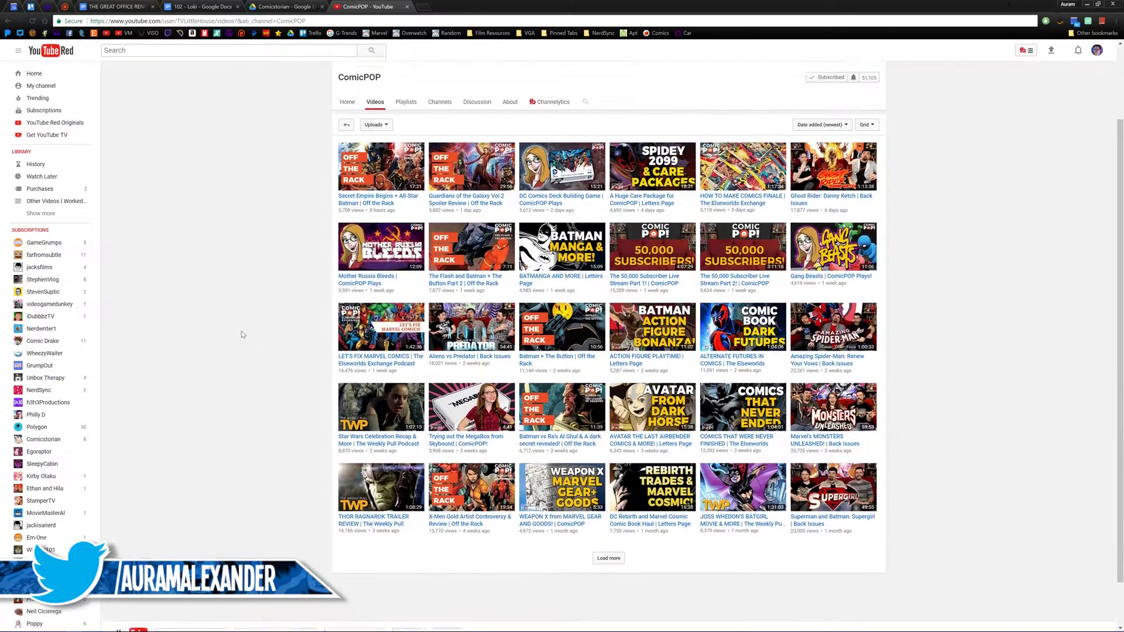
{"action": "scroll", "coordinate": [241, 331], "scroll_direction": "up", "scroll_amount": 3}
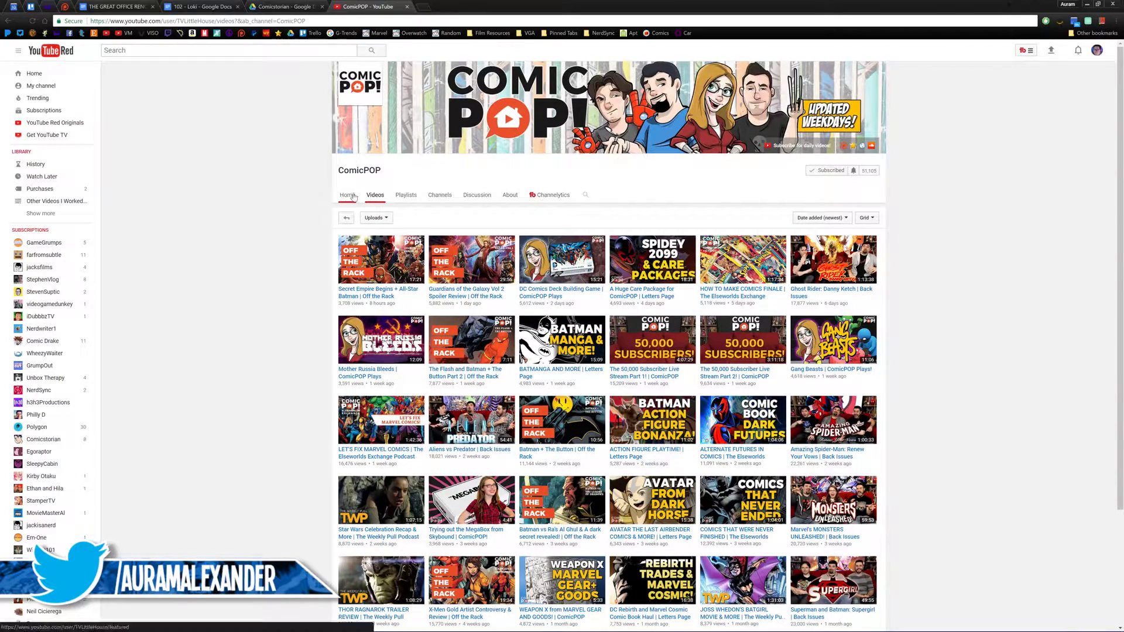
{"action": "left_click", "coordinate": [30, 86]}
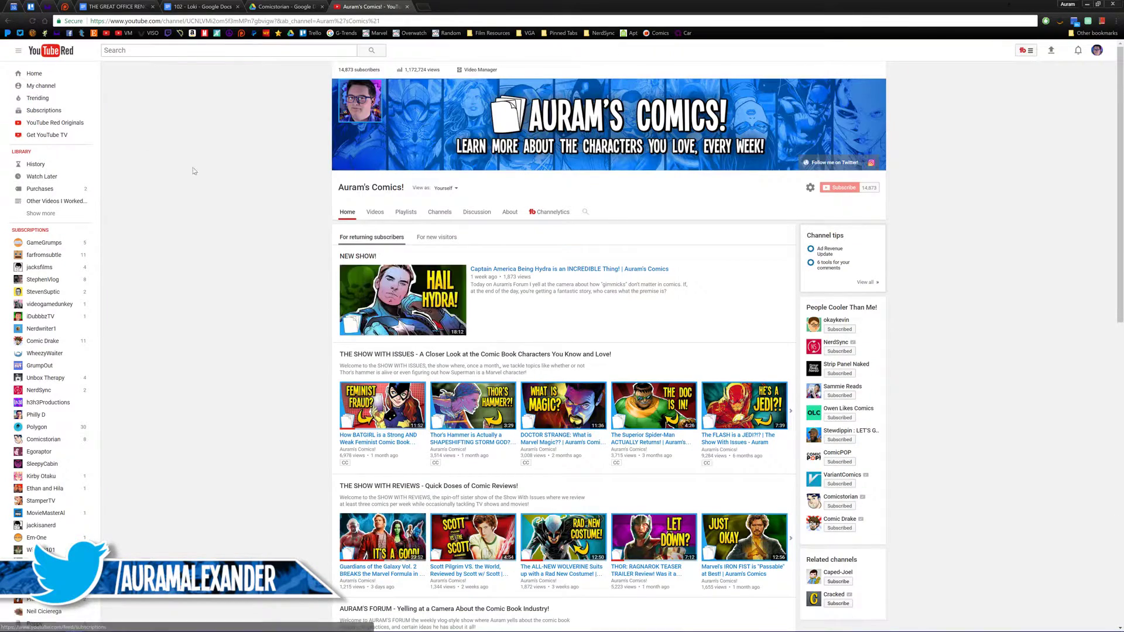
{"action": "left_click", "coordinate": [8, 21]}
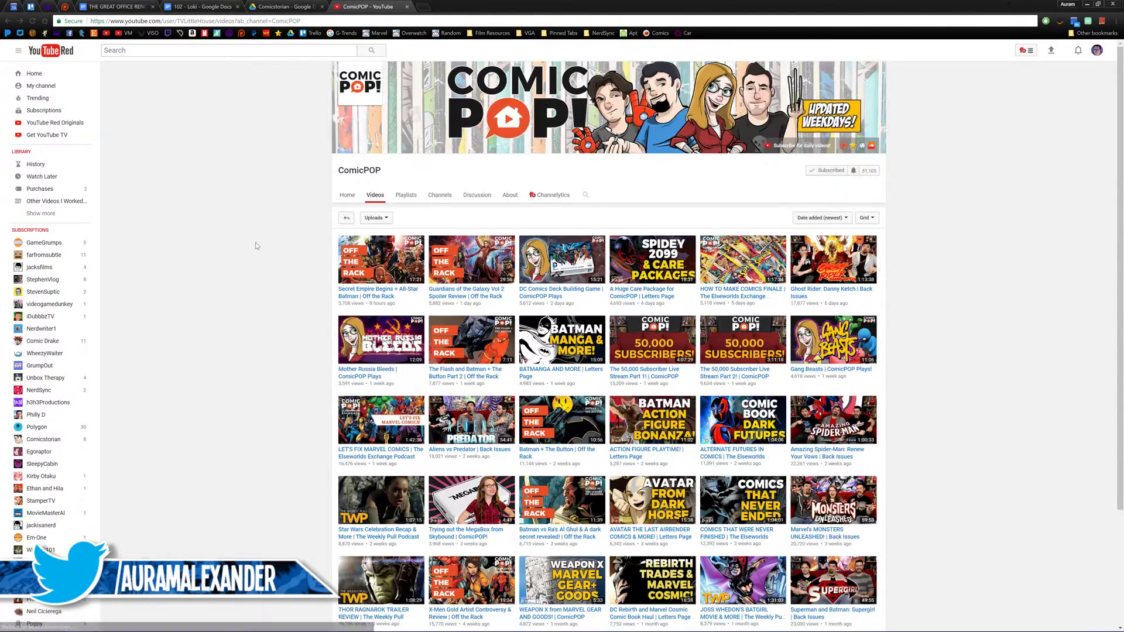
Examine ComicPOP's list of uploaded videos, comparing the different series and their thumbnails, titles and view counts
{"action": "scroll", "coordinate": [302, 278], "scroll_direction": "down", "scroll_amount": 1}
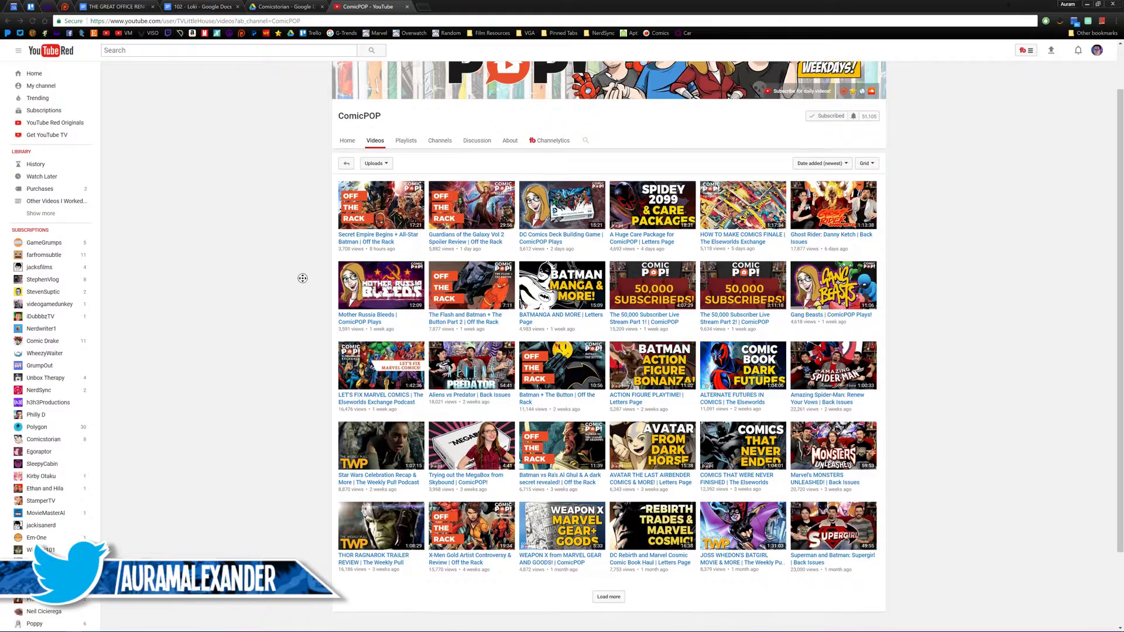
{"action": "scroll", "coordinate": [303, 280], "scroll_direction": "down", "scroll_amount": 1}
{"action": "scroll", "coordinate": [303, 282], "scroll_direction": "up", "scroll_amount": 2}
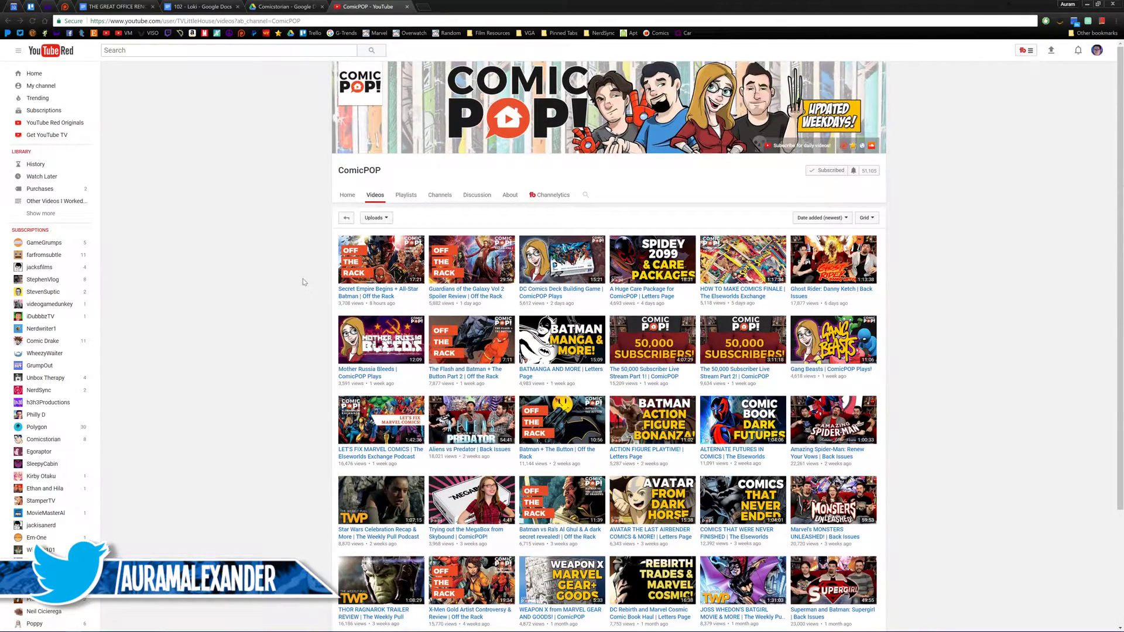
{"action": "scroll", "coordinate": [302, 282], "scroll_direction": "down", "scroll_amount": 1}
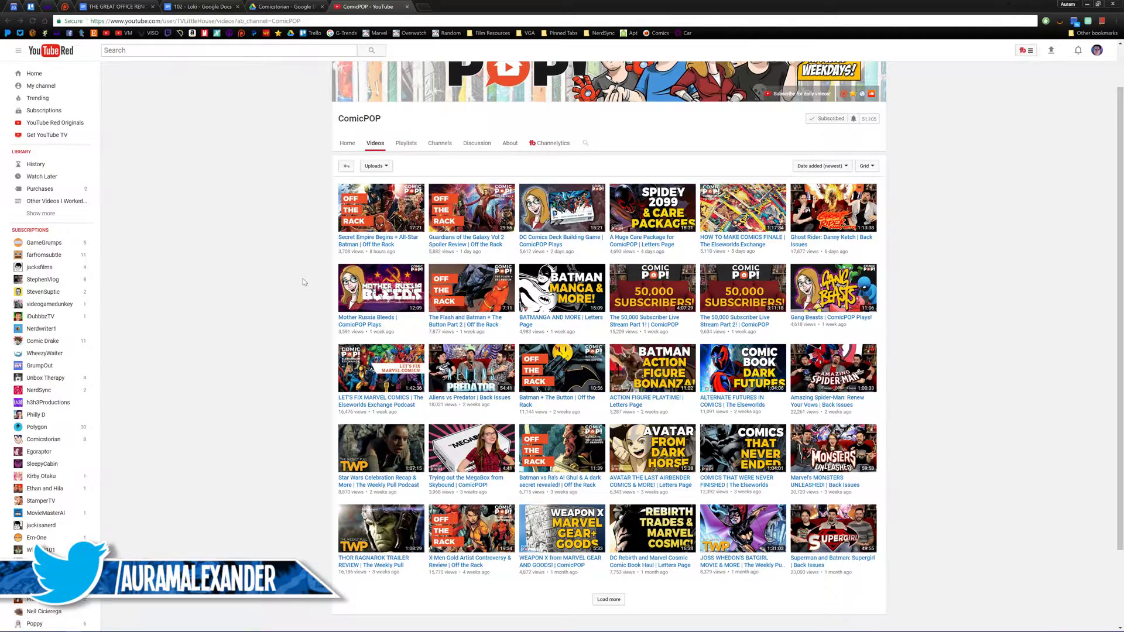
{"action": "scroll", "coordinate": [264, 281], "scroll_direction": "down", "scroll_amount": 1}
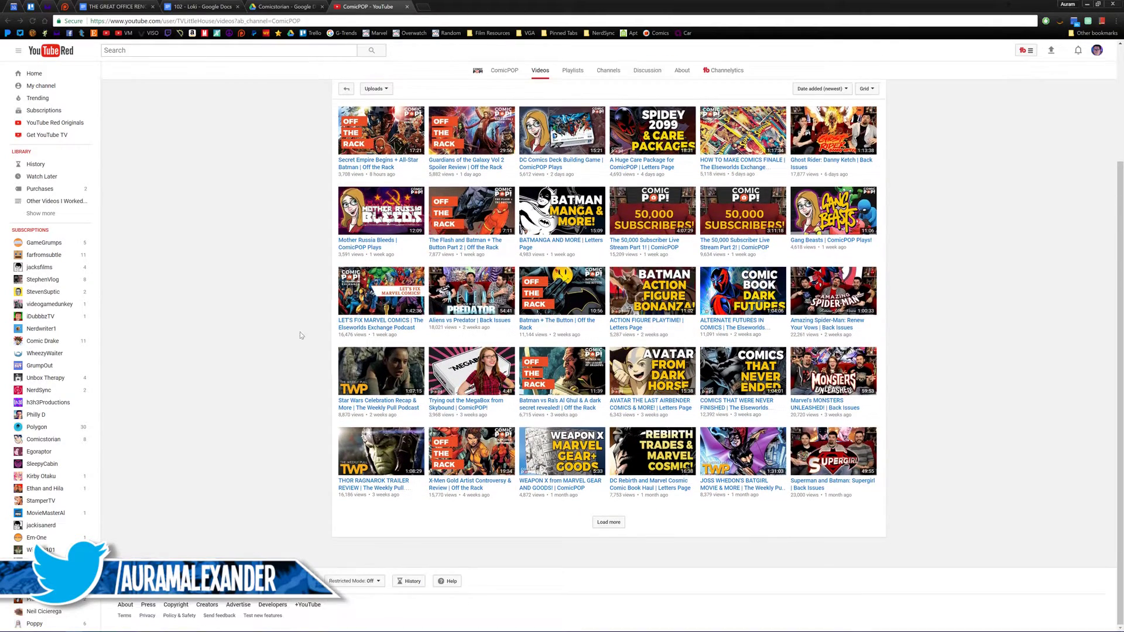
{"action": "scroll", "coordinate": [251, 406], "scroll_direction": "up", "scroll_amount": 2}
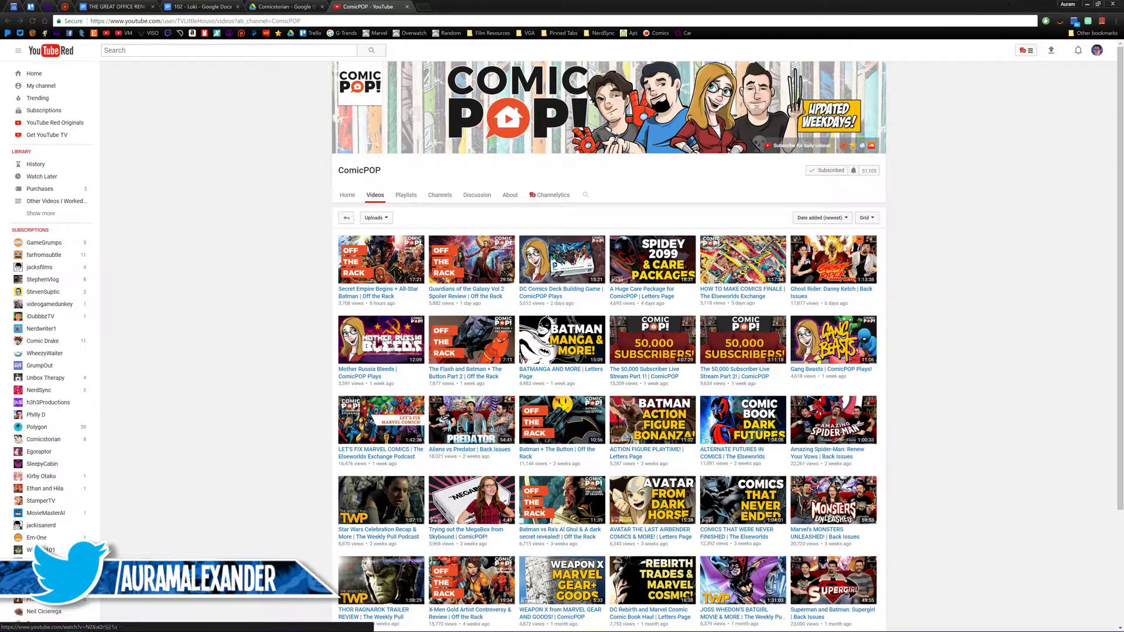
{"action": "scroll", "coordinate": [919, 370], "scroll_direction": "down", "scroll_amount": 1}
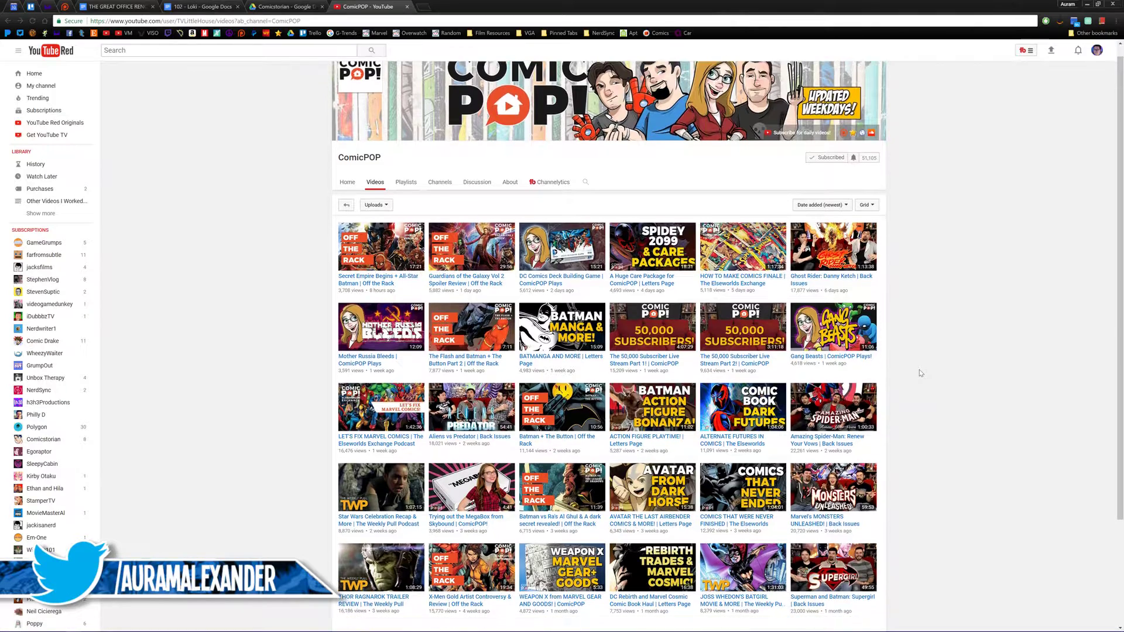
{"action": "scroll", "coordinate": [920, 373], "scroll_direction": "down", "scroll_amount": 2}
{"action": "scroll", "coordinate": [922, 377], "scroll_direction": "up", "scroll_amount": 1}
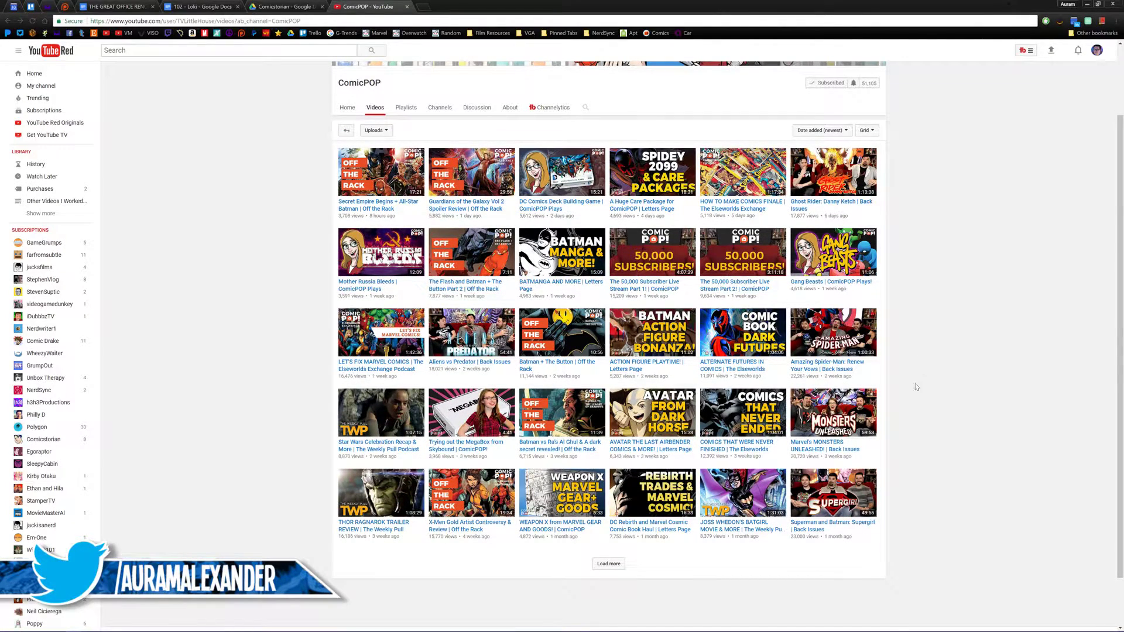
{"action": "scroll", "coordinate": [937, 421], "scroll_direction": "down", "scroll_amount": 1}
{"action": "scroll", "coordinate": [942, 456], "scroll_direction": "up", "scroll_amount": 2}
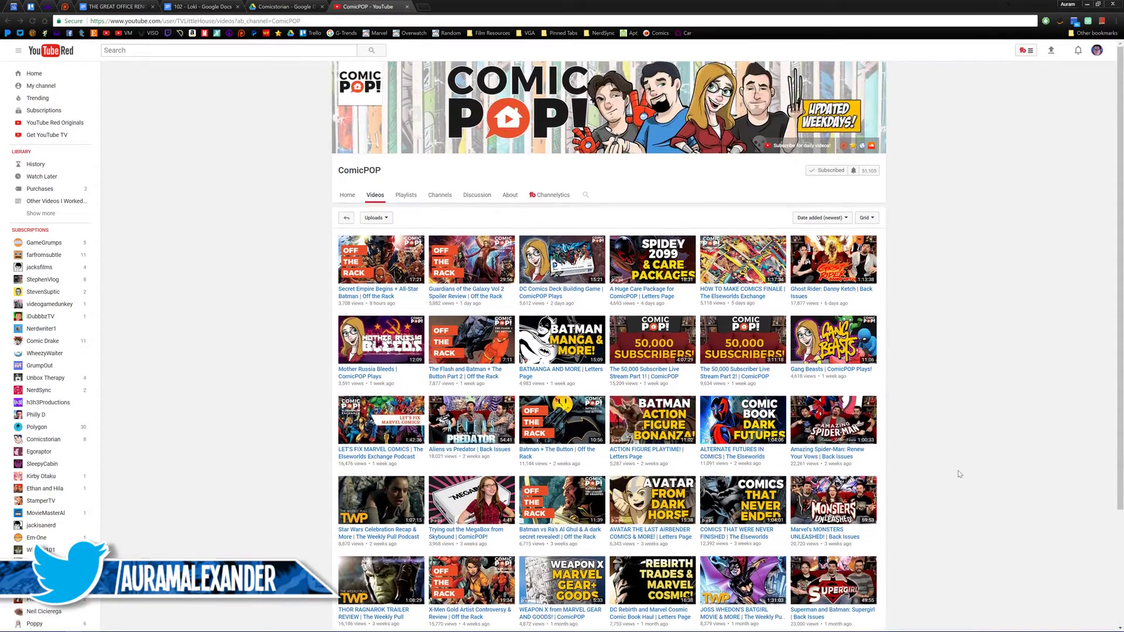
{"action": "scroll", "coordinate": [948, 462], "scroll_direction": "down", "scroll_amount": 2}
{"action": "scroll", "coordinate": [948, 462], "scroll_direction": "up", "scroll_amount": 2}
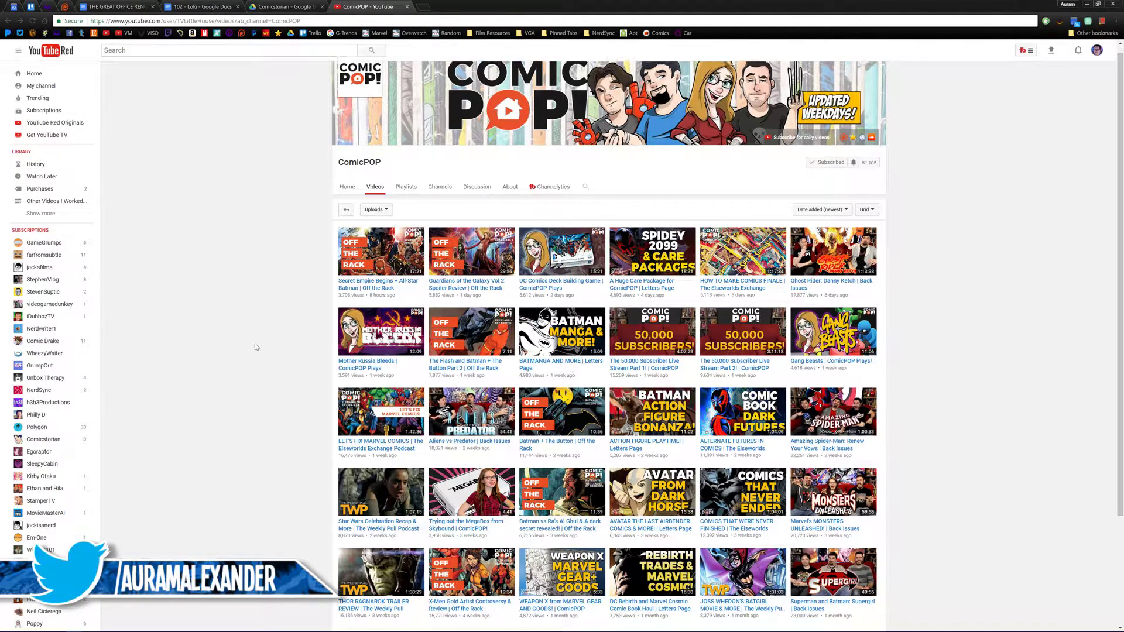
{"action": "scroll", "coordinate": [255, 347], "scroll_direction": "down", "scroll_amount": 1}
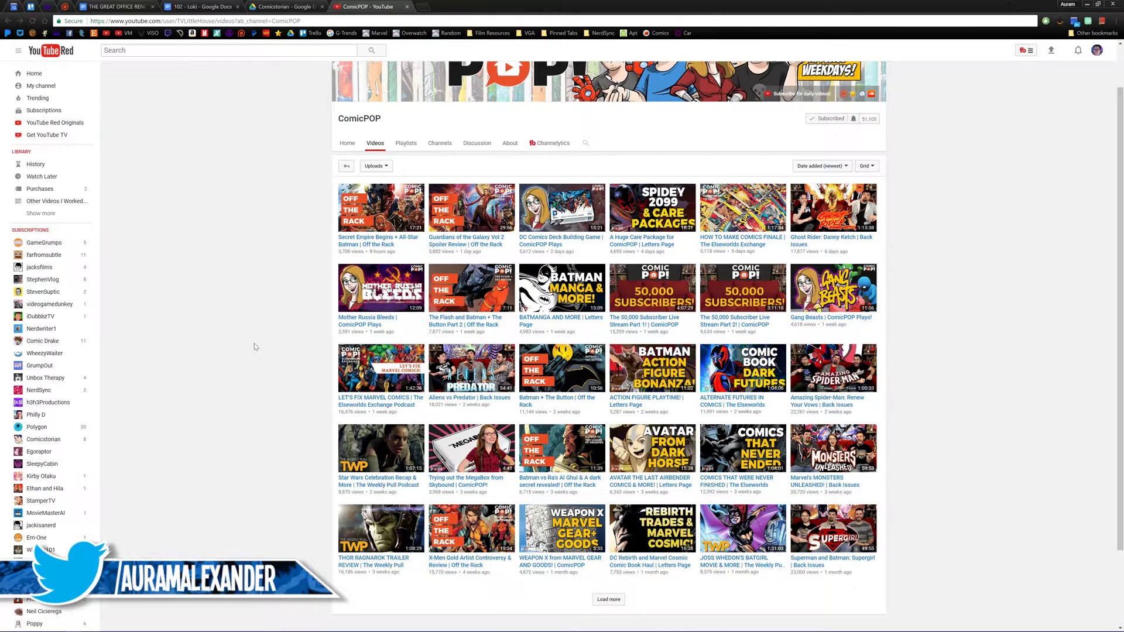
{"action": "scroll", "coordinate": [254, 347], "scroll_direction": "down", "scroll_amount": 1}
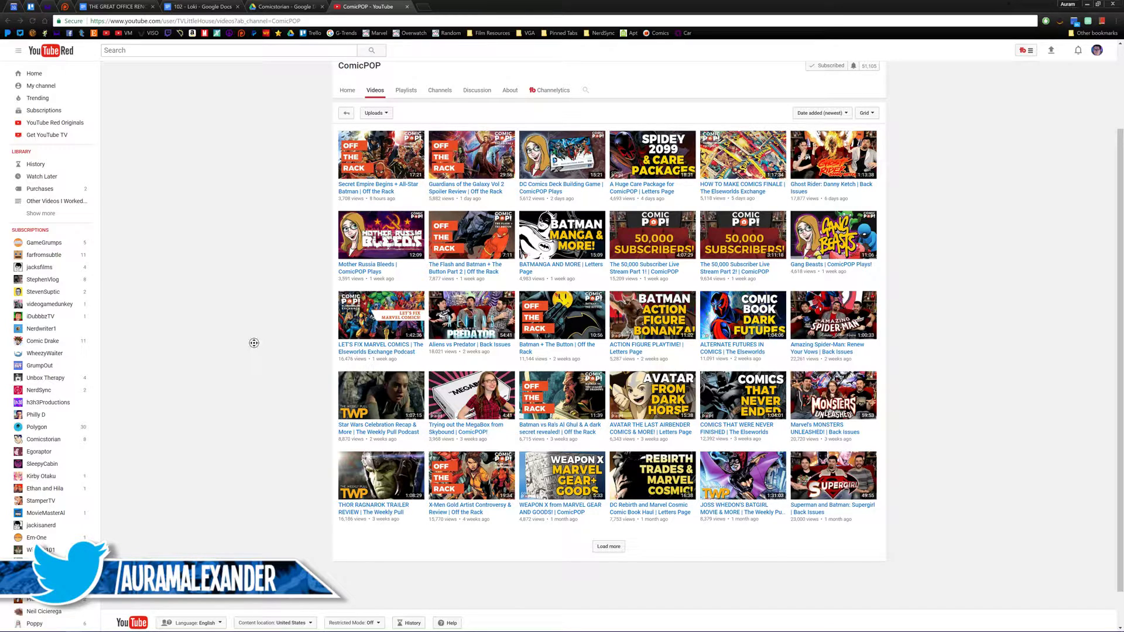
{"action": "scroll", "coordinate": [254, 344], "scroll_direction": "down", "scroll_amount": 1}
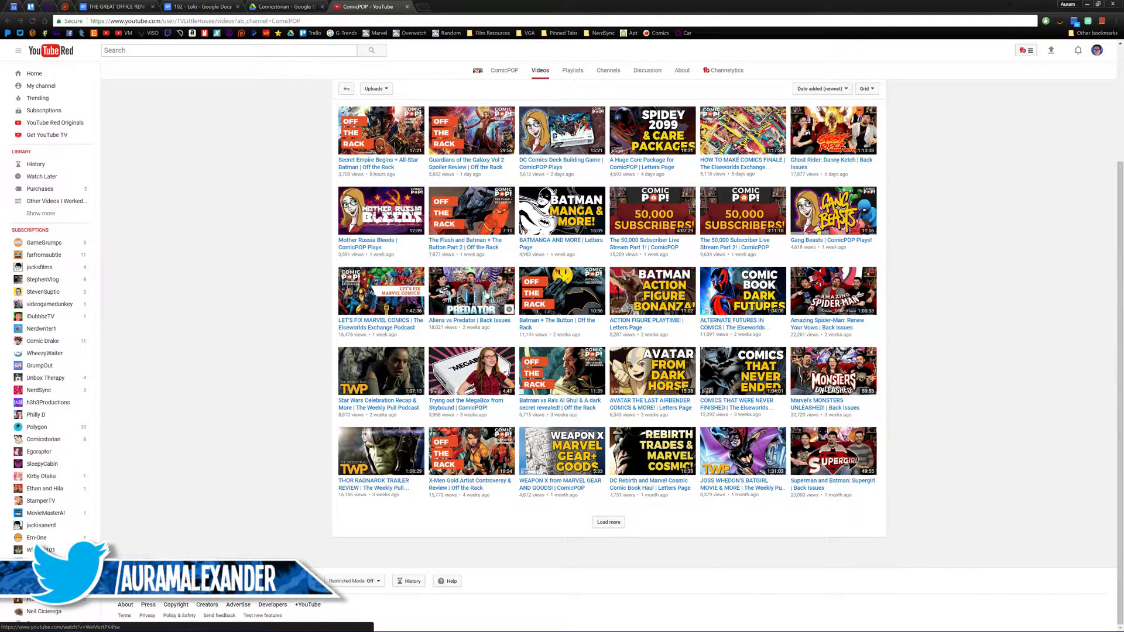
{"action": "scroll", "coordinate": [486, 293], "scroll_direction": "up", "scroll_amount": 3}
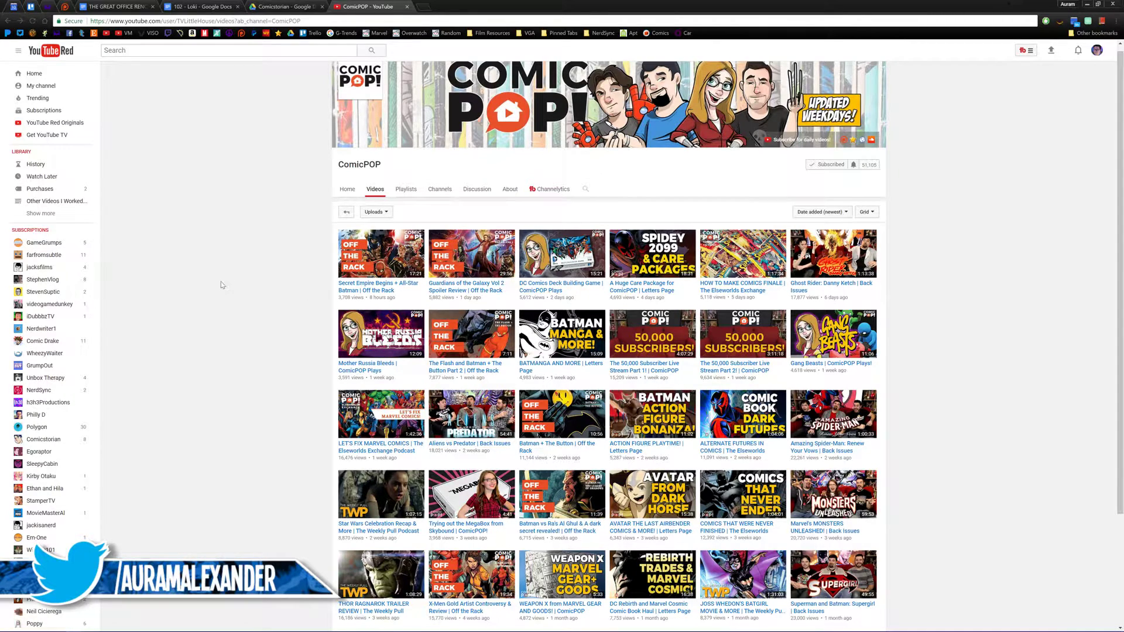
{"action": "scroll", "coordinate": [222, 285], "scroll_direction": "up", "scroll_amount": 1}
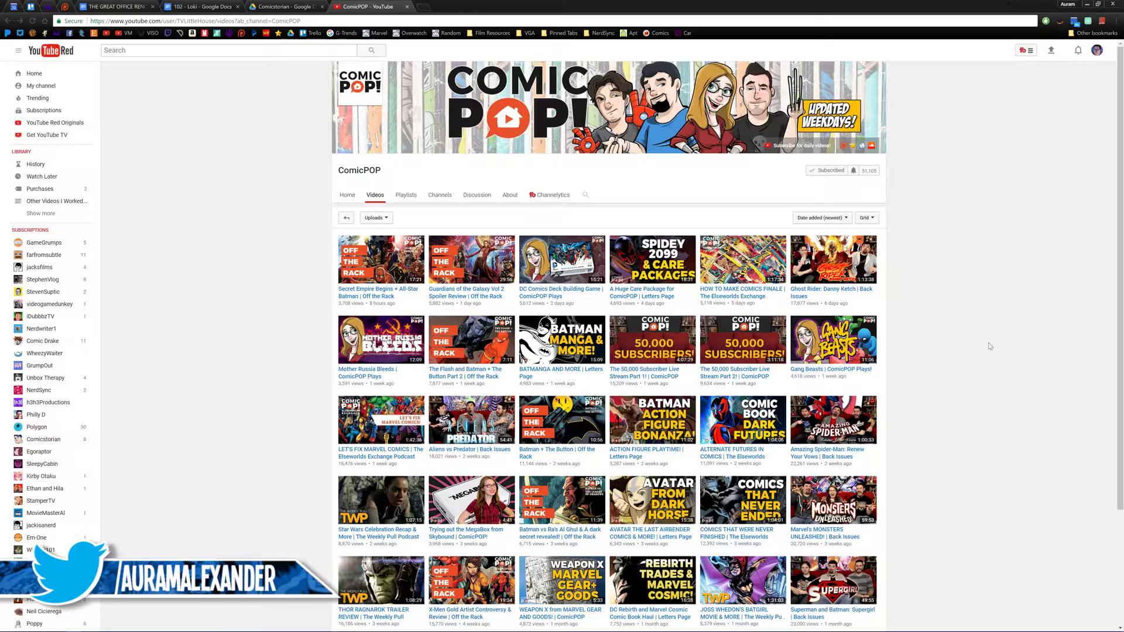
{"action": "scroll", "coordinate": [819, 357], "scroll_direction": "down", "scroll_amount": 1}
{"action": "scroll", "coordinate": [764, 384], "scroll_direction": "down", "scroll_amount": 1}
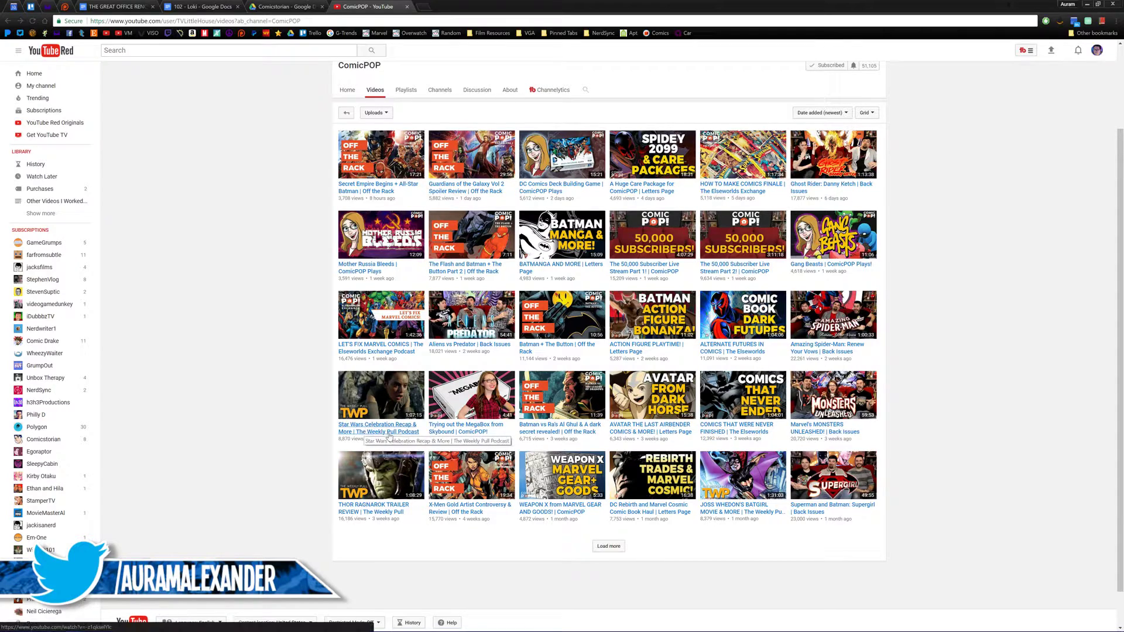
{"action": "scroll", "coordinate": [390, 436], "scroll_direction": "up", "scroll_amount": 2}
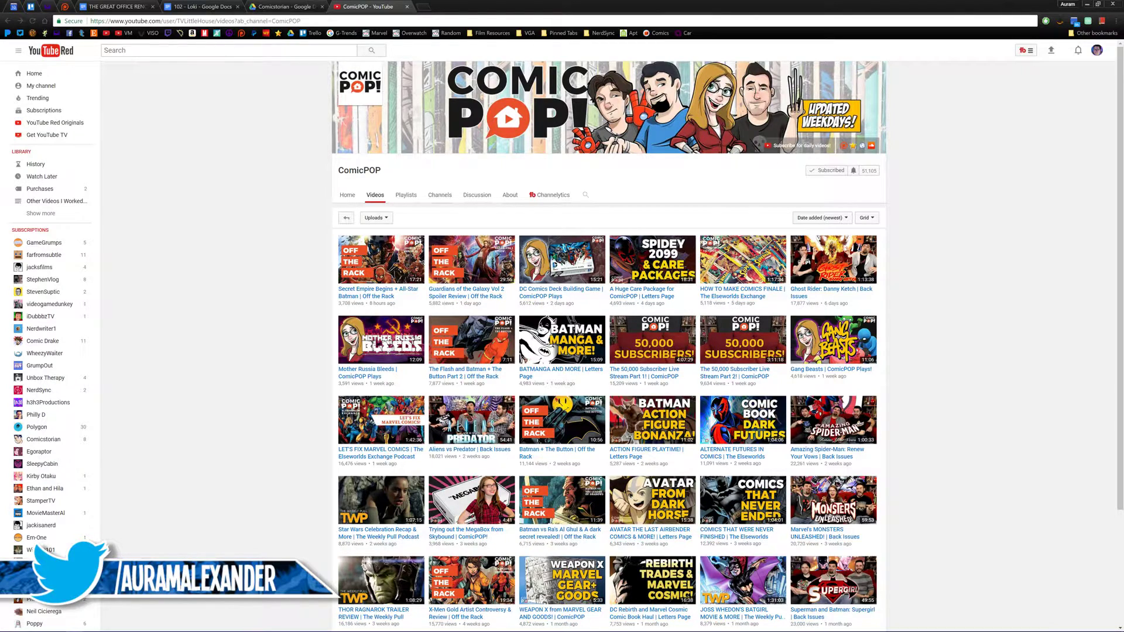
Switch to Premiere Pro and play the Jessica Jones 01.jpg overlay to review it, ending at the start of Jessica Jones 02.jpg
{"action": "mouse_move", "coordinate": [374, 627]}
{"action": "left_click", "coordinate": [274, 626]}
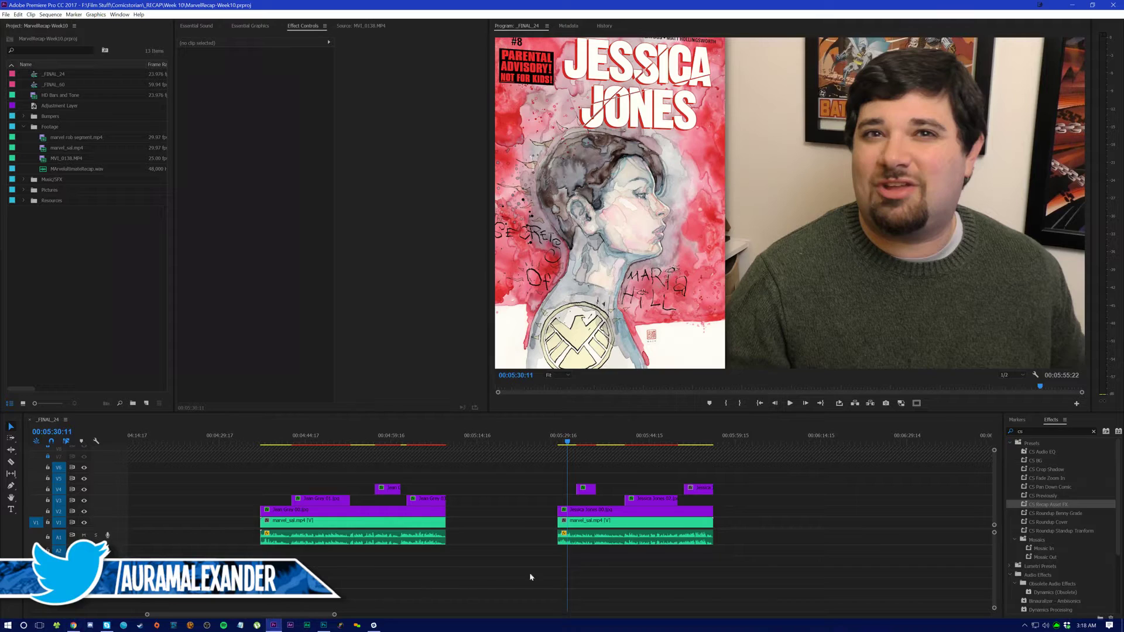
{"action": "key", "text": "space"}
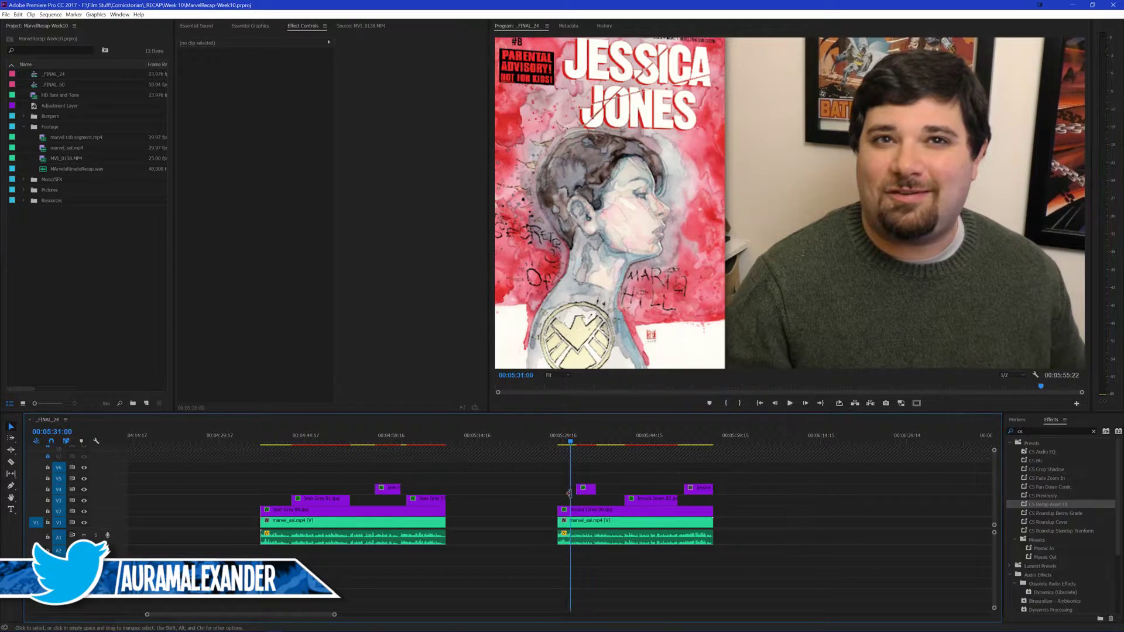
{"action": "left_click", "coordinate": [588, 491]}
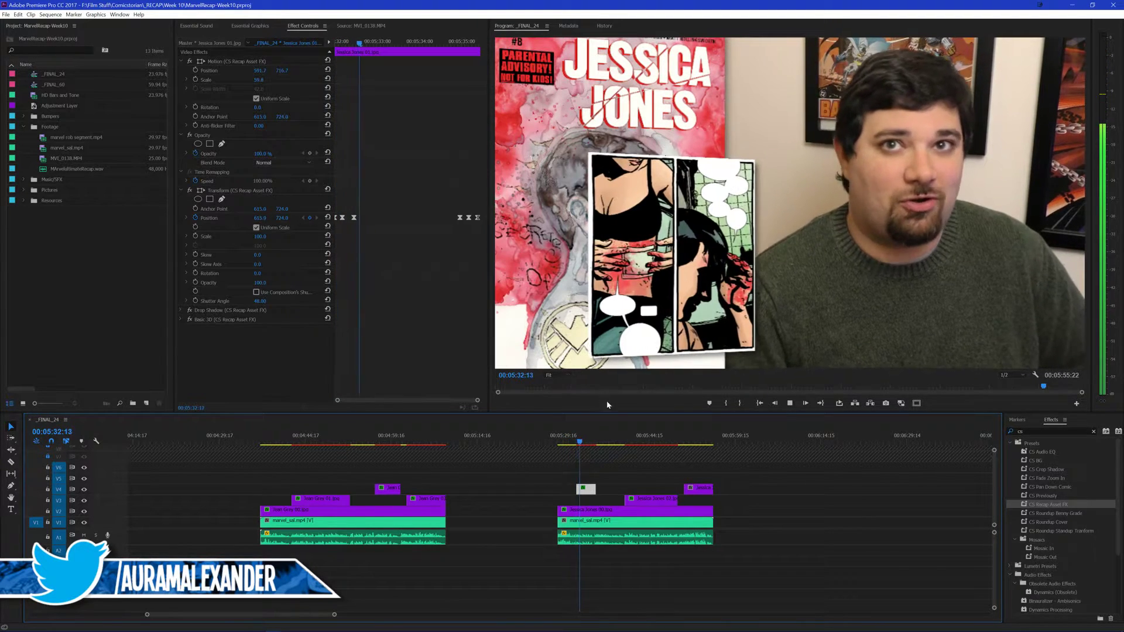
{"action": "key", "text": "Down"}
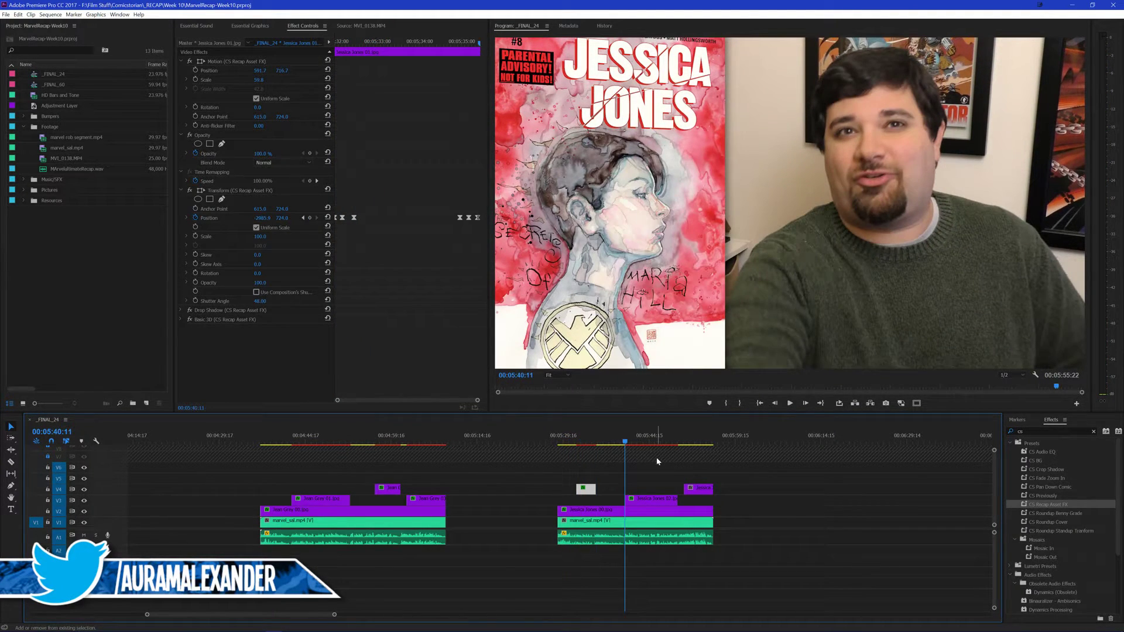
Move the three exit Position keyframes of Jessica Jones 02.jpg later, to just before the clip's end, and save the project
{"action": "left_click", "coordinate": [660, 501]}
{"action": "left_click", "coordinate": [460, 237]}
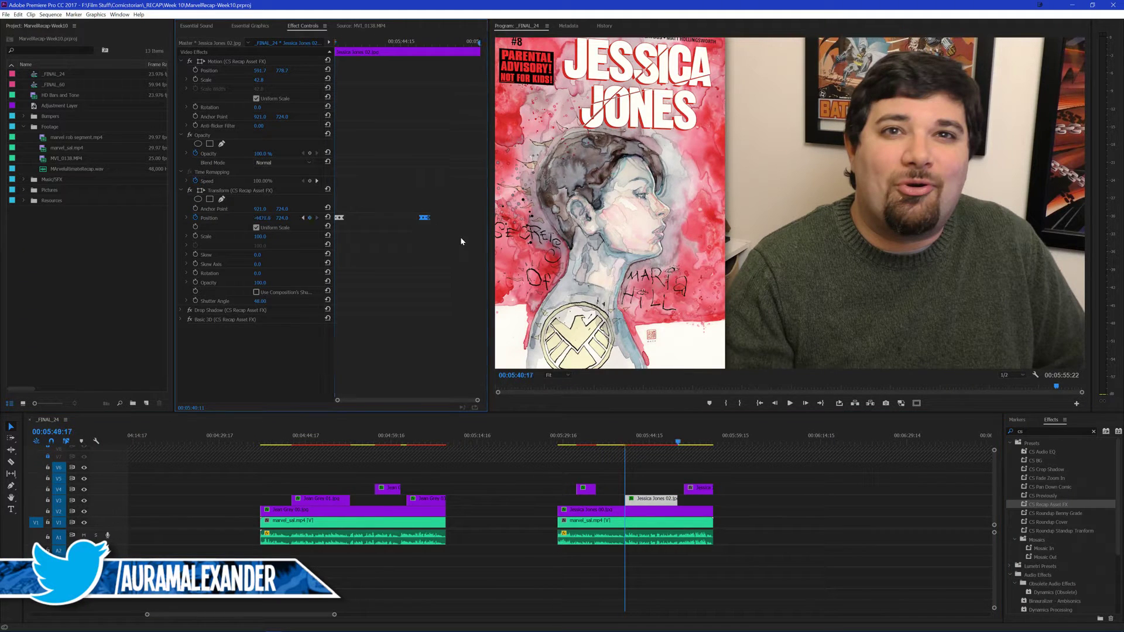
{"action": "key", "text": "Down"}
{"action": "key", "text": "grave"}
{"action": "left_click_drag", "start_coordinate": [819, 218], "coordinate": [1107, 232]}
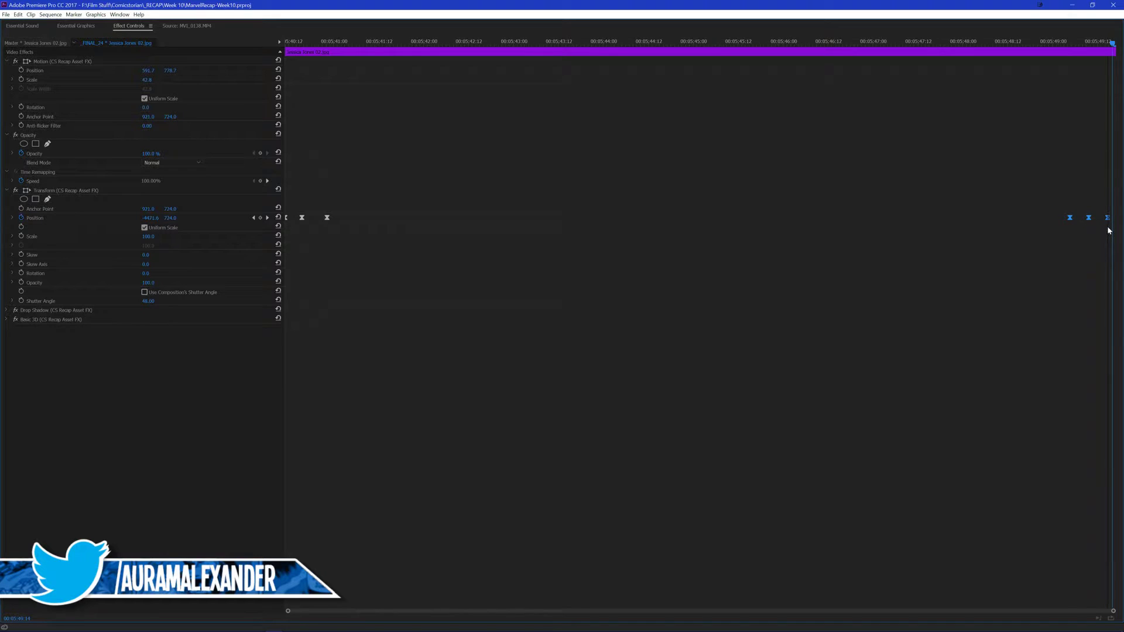
{"action": "key", "text": "grave"}
{"action": "left_click", "coordinate": [787, 478]}
{"action": "key", "text": "ctrl+s"}
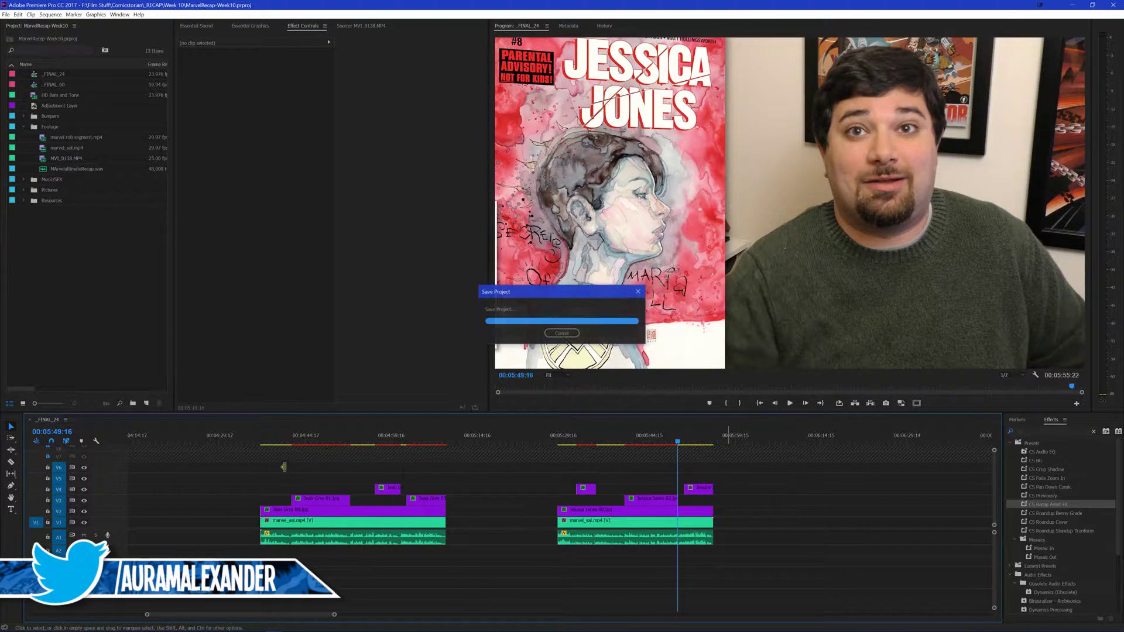
Switch to Chrome, open the signed-in account's own channel page, and look through its show sections and videos
{"action": "mouse_move", "coordinate": [82, 628]}
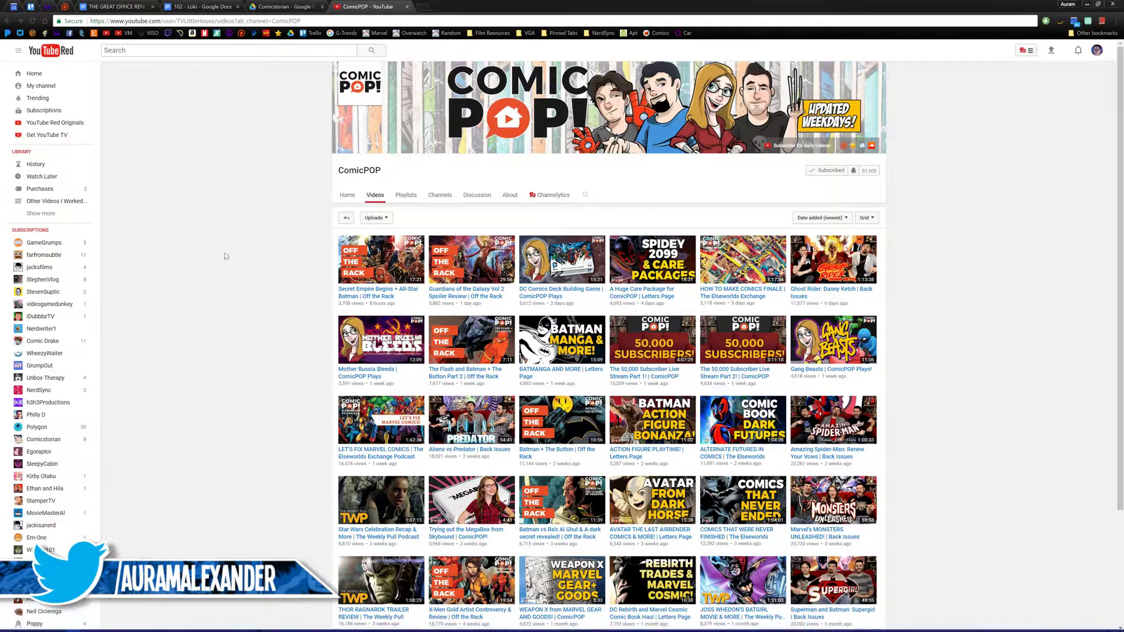
{"action": "middle_click", "coordinate": [222, 213]}
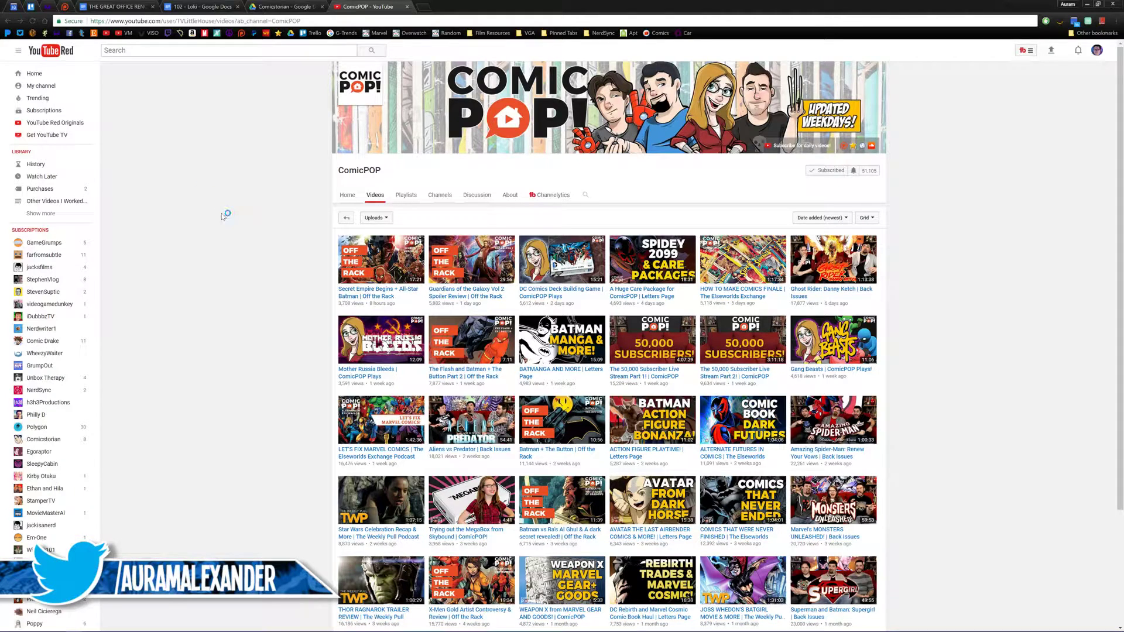
{"action": "left_click", "coordinate": [222, 216]}
{"action": "left_click", "coordinate": [49, 87]}
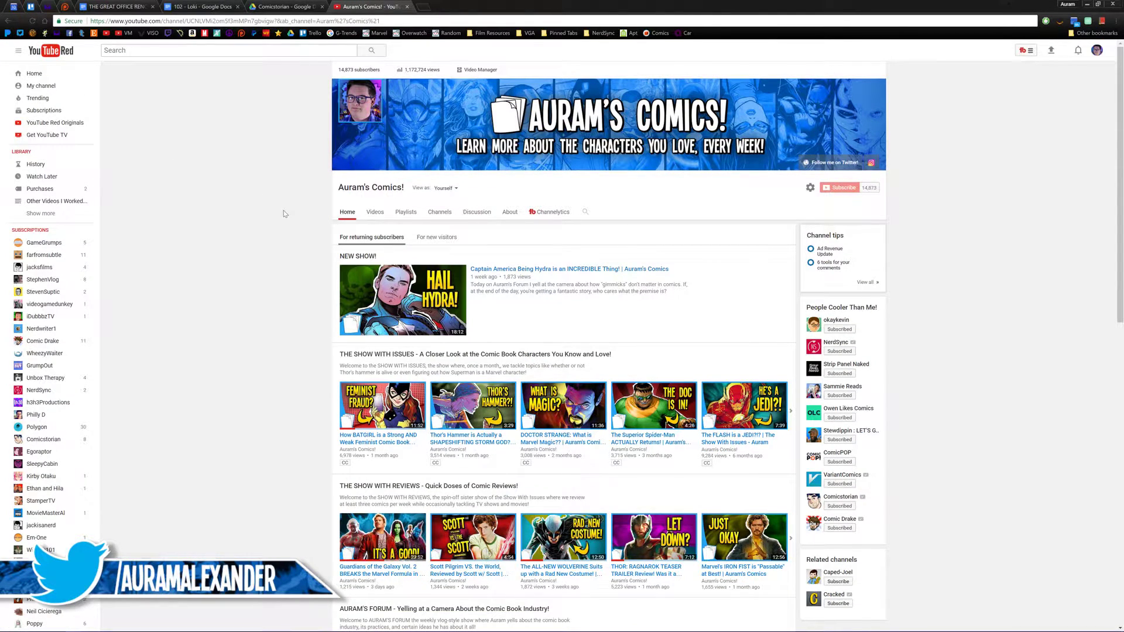
{"action": "scroll", "coordinate": [258, 237], "scroll_direction": "down", "scroll_amount": 5}
{"action": "scroll", "coordinate": [249, 243], "scroll_direction": "up", "scroll_amount": 2}
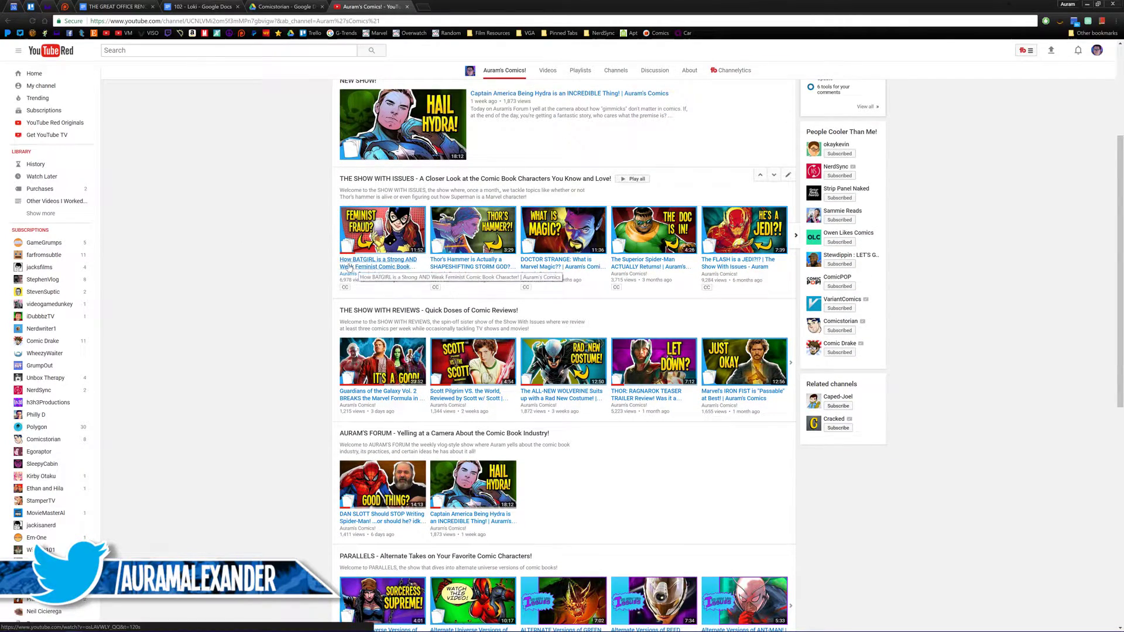
{"action": "scroll", "coordinate": [306, 292], "scroll_direction": "up", "scroll_amount": 2}
{"action": "scroll", "coordinate": [306, 293], "scroll_direction": "up", "scroll_amount": 2}
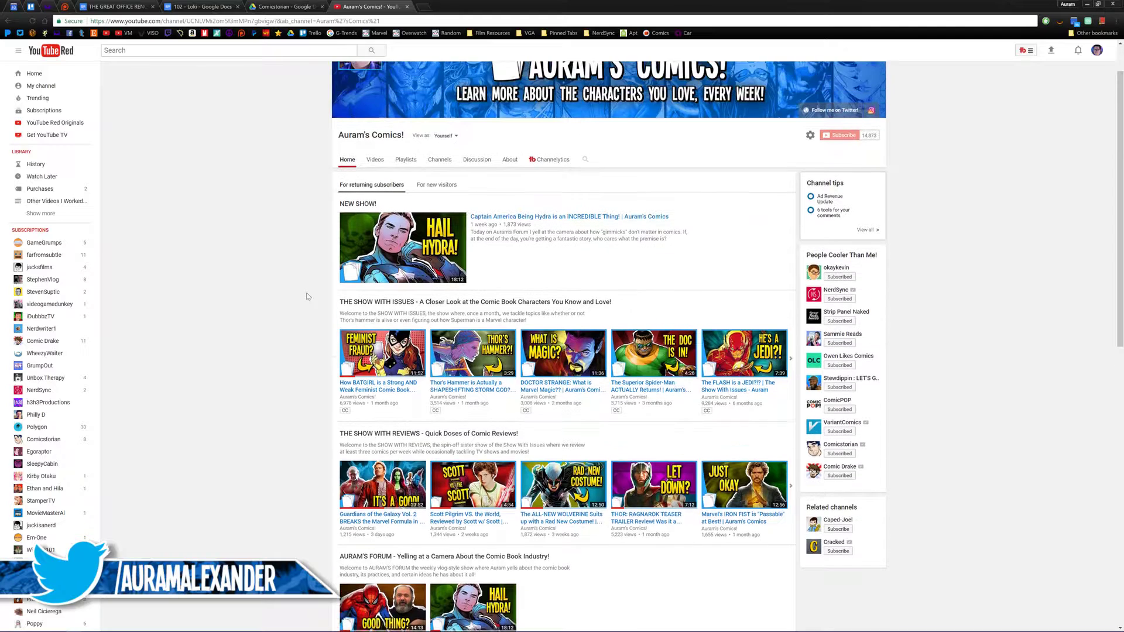
{"action": "scroll", "coordinate": [309, 296], "scroll_direction": "down", "scroll_amount": 1}
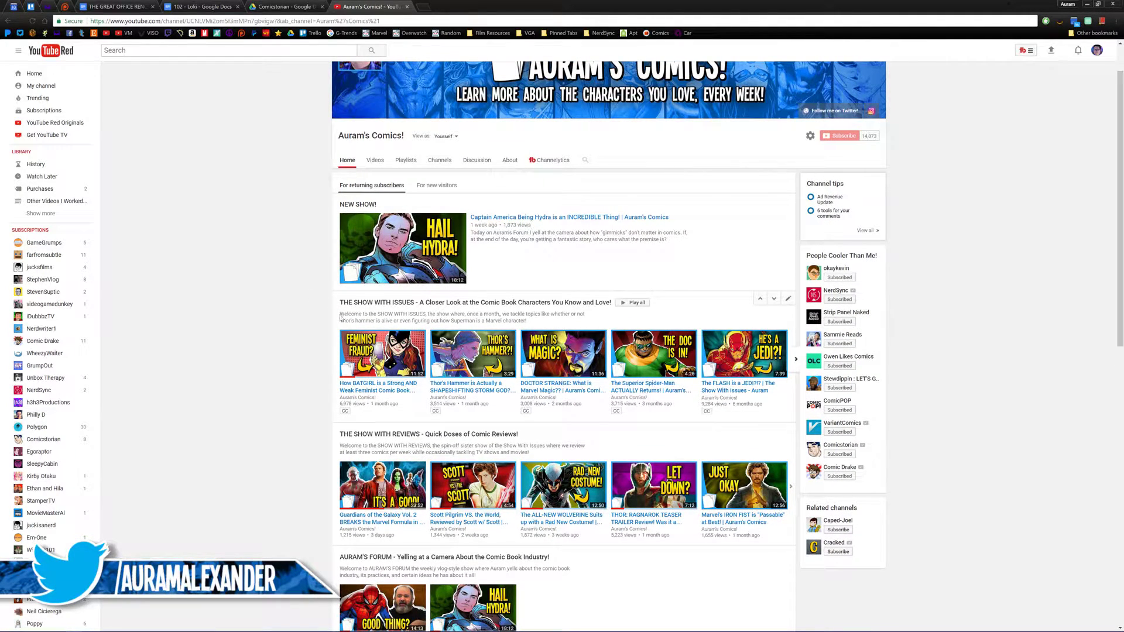
Read the description of THE SHOW WITH ISSUES, view its playlist page in a separate tab, and close that tab
{"action": "left_click_drag", "start_coordinate": [340, 317], "coordinate": [522, 321]}
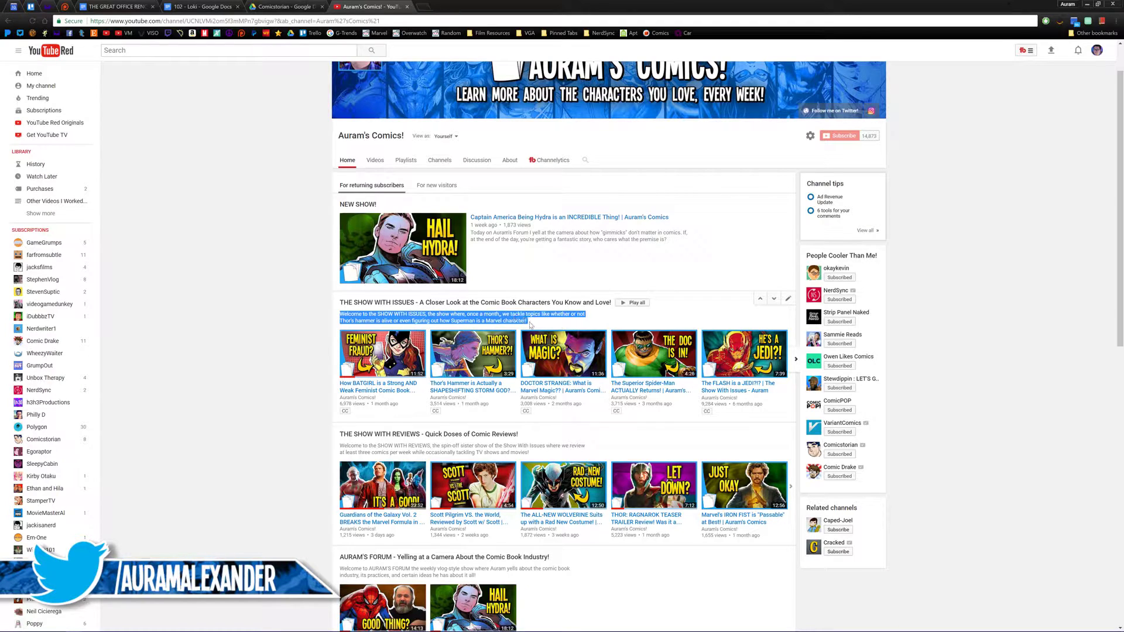
{"action": "left_click", "coordinate": [535, 325]}
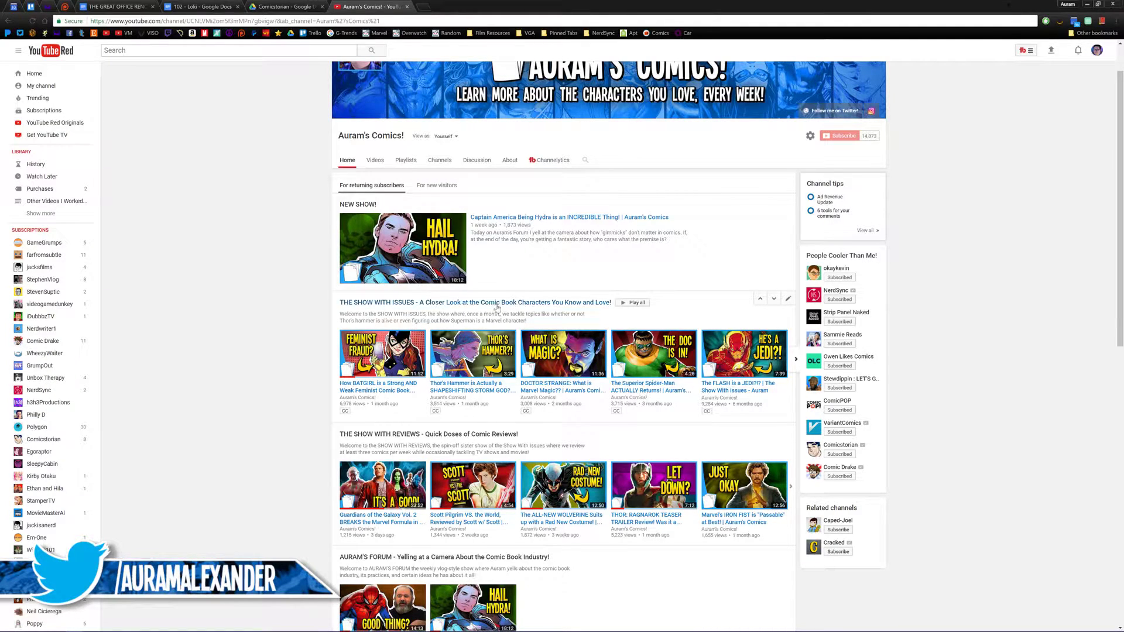
{"action": "middle_click", "coordinate": [496, 304]}
{"action": "left_click", "coordinate": [434, 7]}
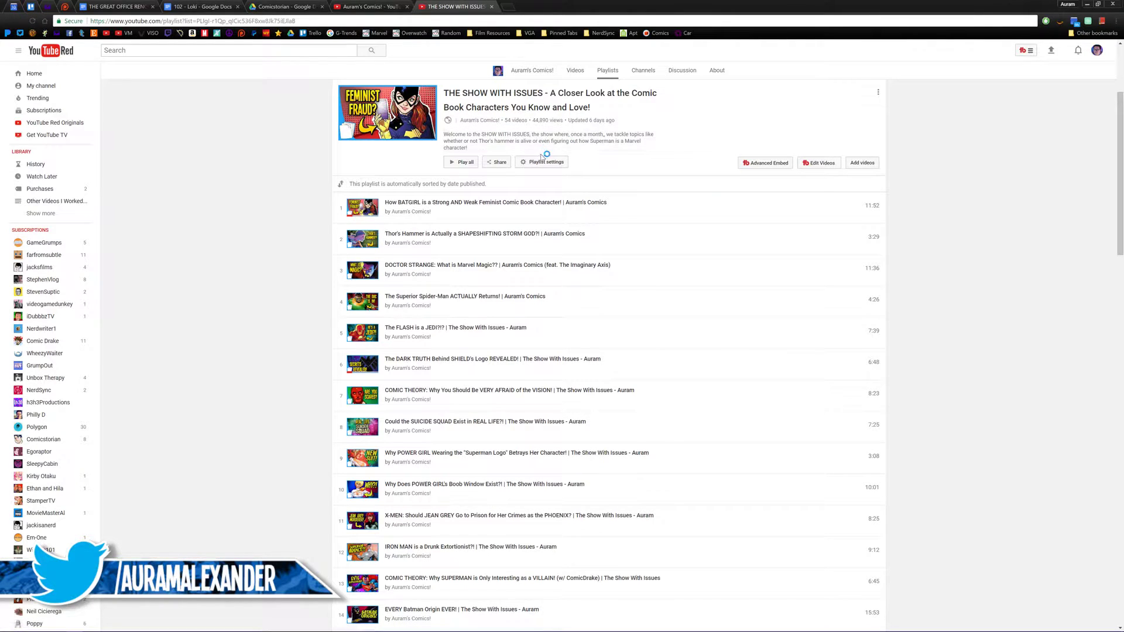
{"action": "left_click", "coordinate": [649, 136]}
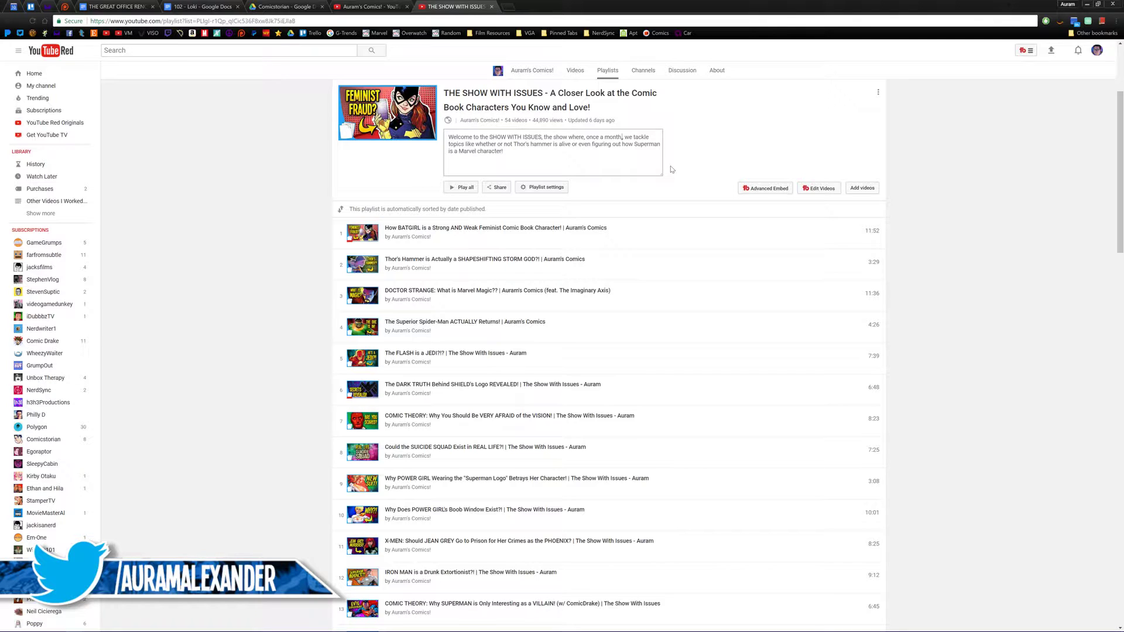
{"action": "left_click", "coordinate": [762, 143]}
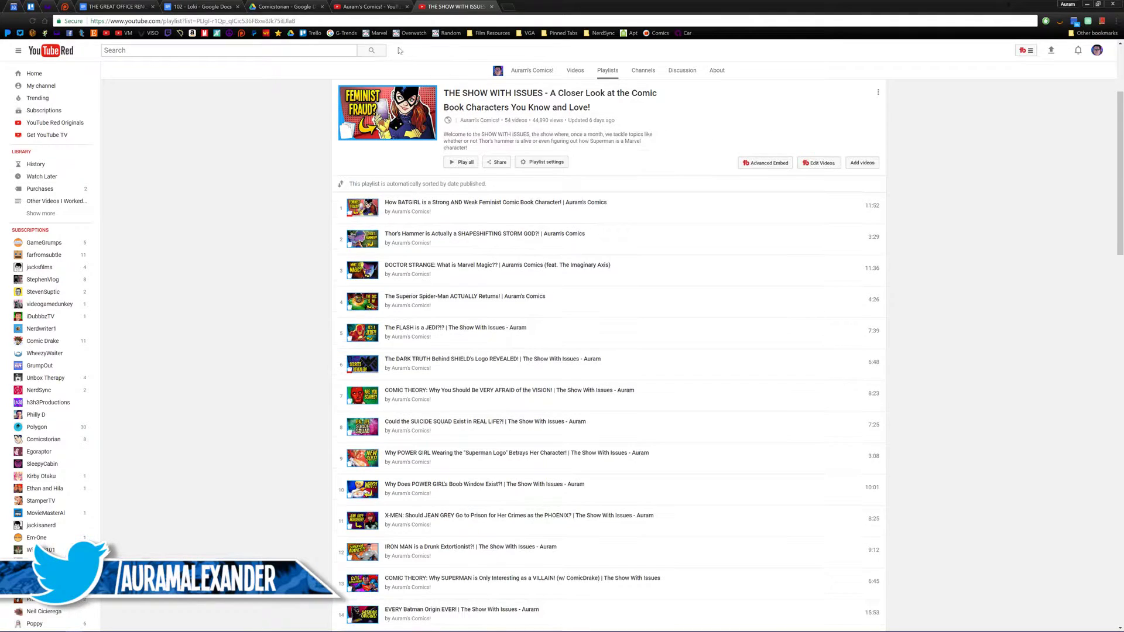
{"action": "left_click", "coordinate": [387, 6]}
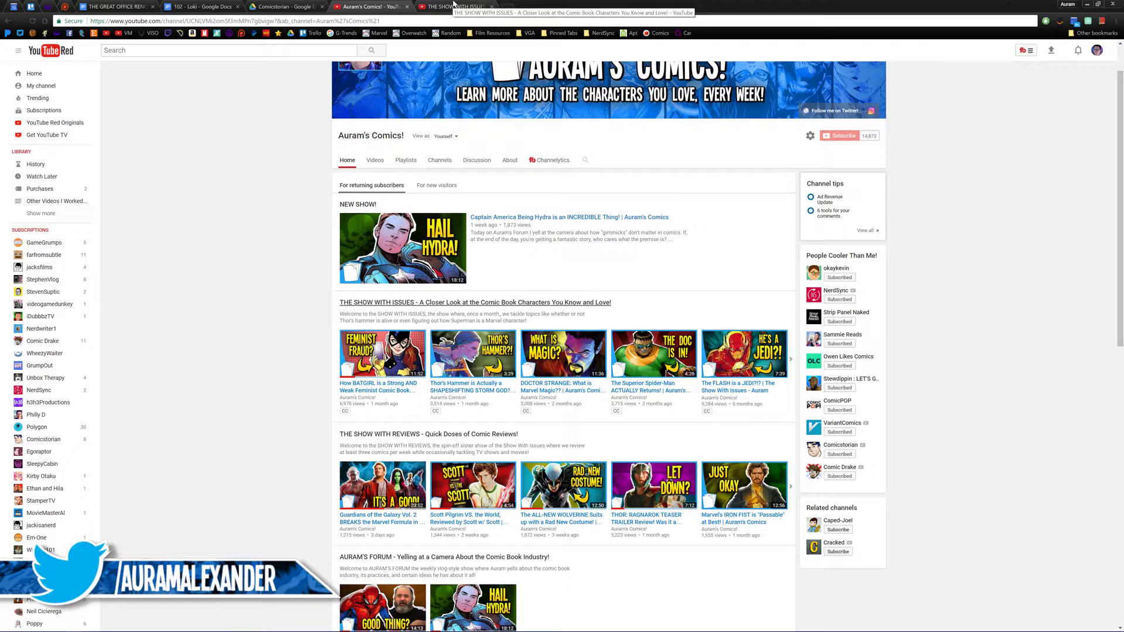
{"action": "middle_click", "coordinate": [454, 6]}
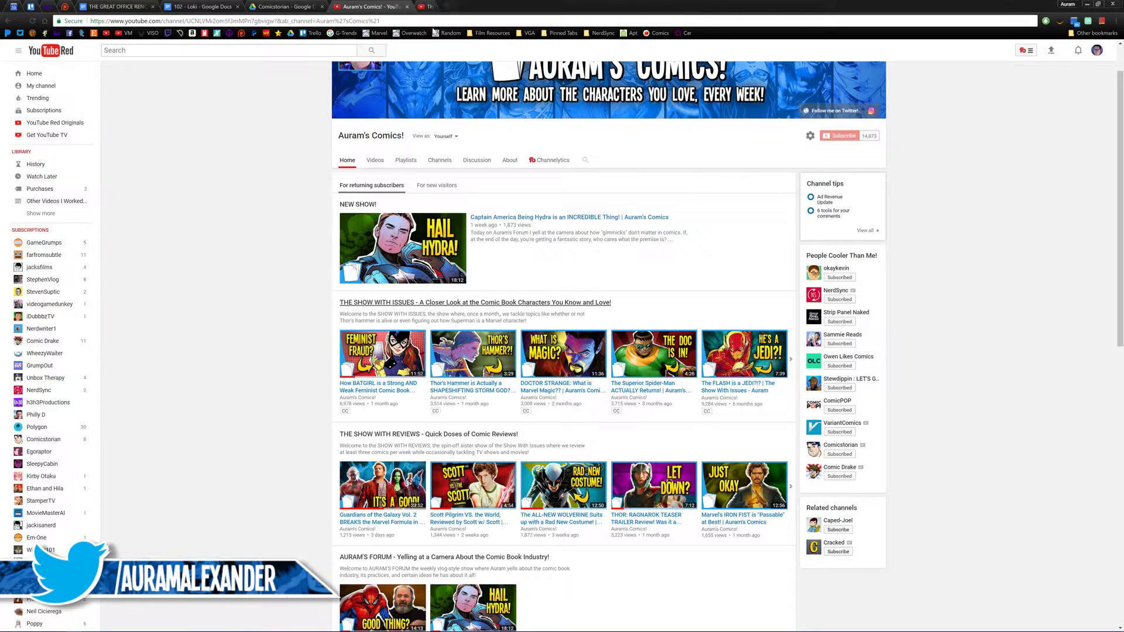
Look through the channel's show sections, from THE SHOW WITH REVIEWS to the handy playlists, and return to the channel banner
{"action": "scroll", "coordinate": [270, 297], "scroll_direction": "down", "scroll_amount": 1}
{"action": "scroll", "coordinate": [270, 297], "scroll_direction": "down", "scroll_amount": 3}
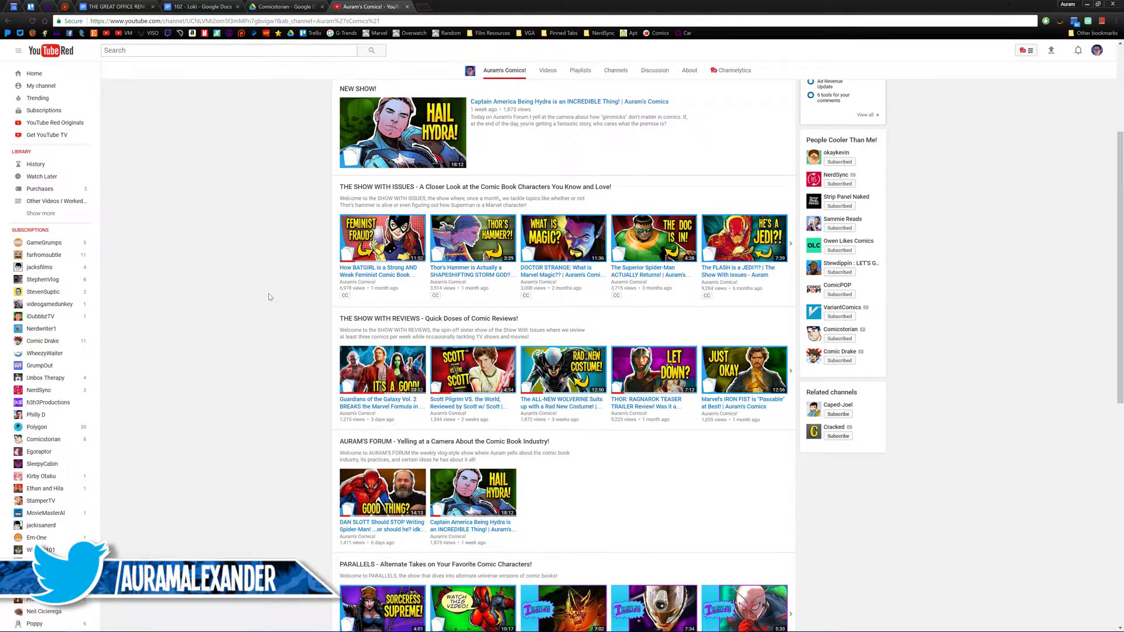
{"action": "scroll", "coordinate": [270, 296], "scroll_direction": "down", "scroll_amount": 6}
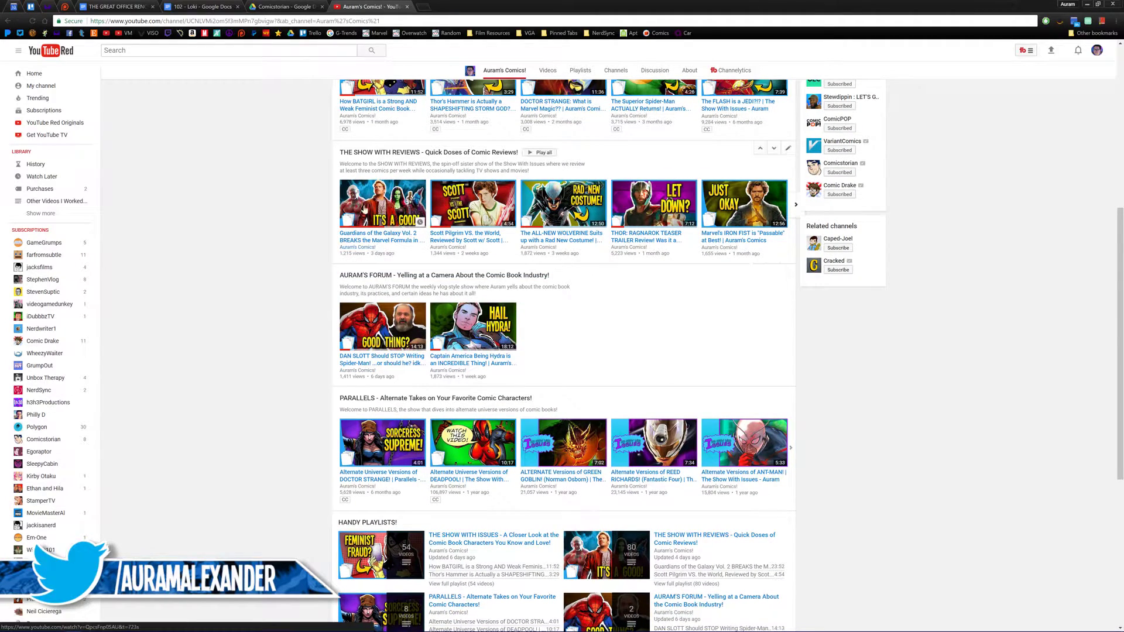
{"action": "scroll", "coordinate": [274, 341], "scroll_direction": "down", "scroll_amount": 1}
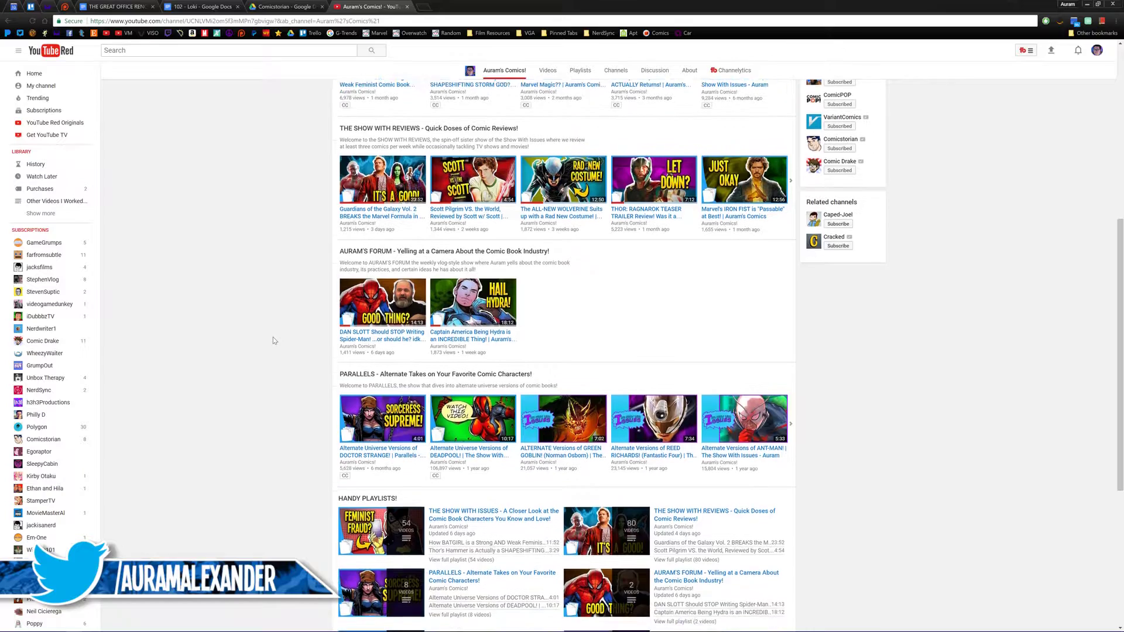
{"action": "scroll", "coordinate": [264, 334], "scroll_direction": "down", "scroll_amount": 1}
{"action": "scroll", "coordinate": [260, 329], "scroll_direction": "up", "scroll_amount": 4}
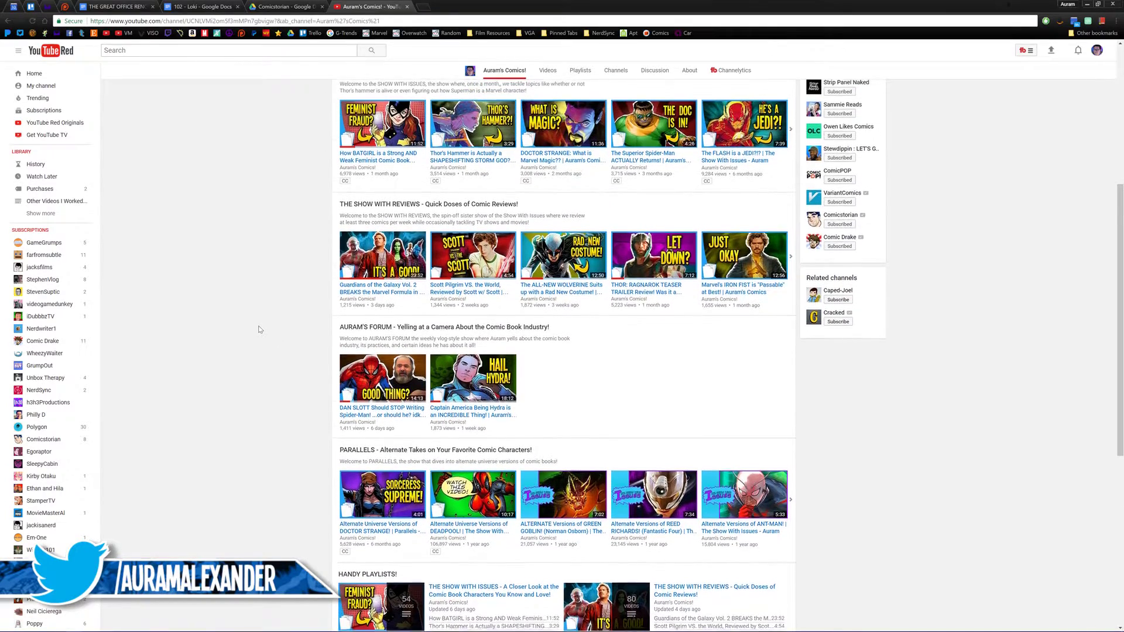
{"action": "scroll", "coordinate": [259, 329], "scroll_direction": "up", "scroll_amount": 5}
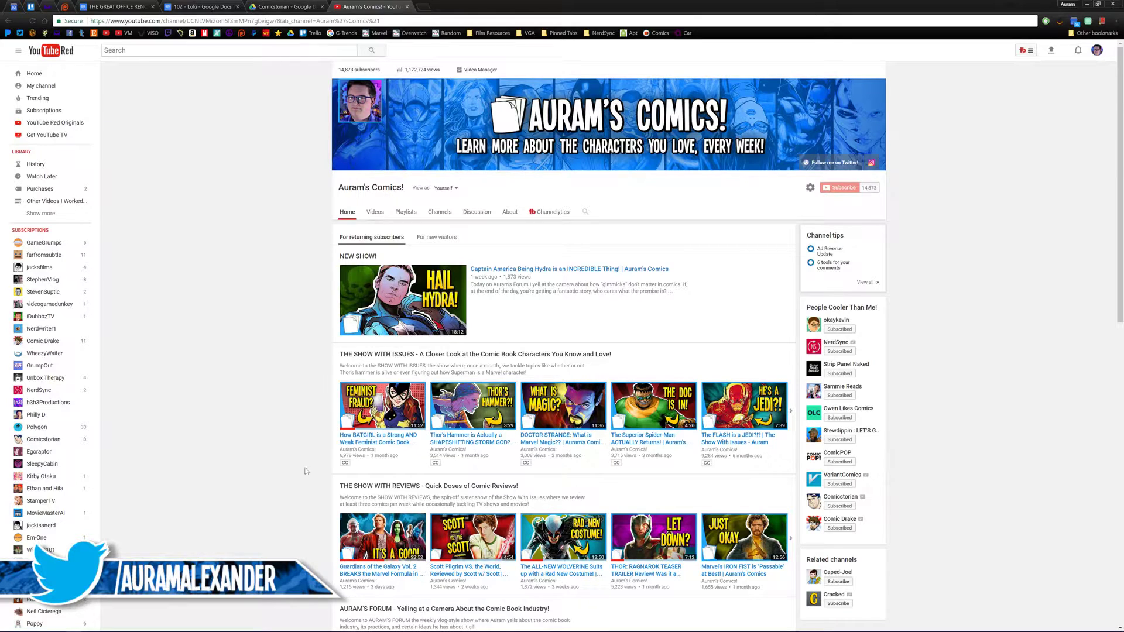
Switch to Premiere Pro and enlarge the Jessica Jones 02.jpg overlay, shifting it slightly upward over the cover
{"action": "left_click", "coordinate": [274, 625]}
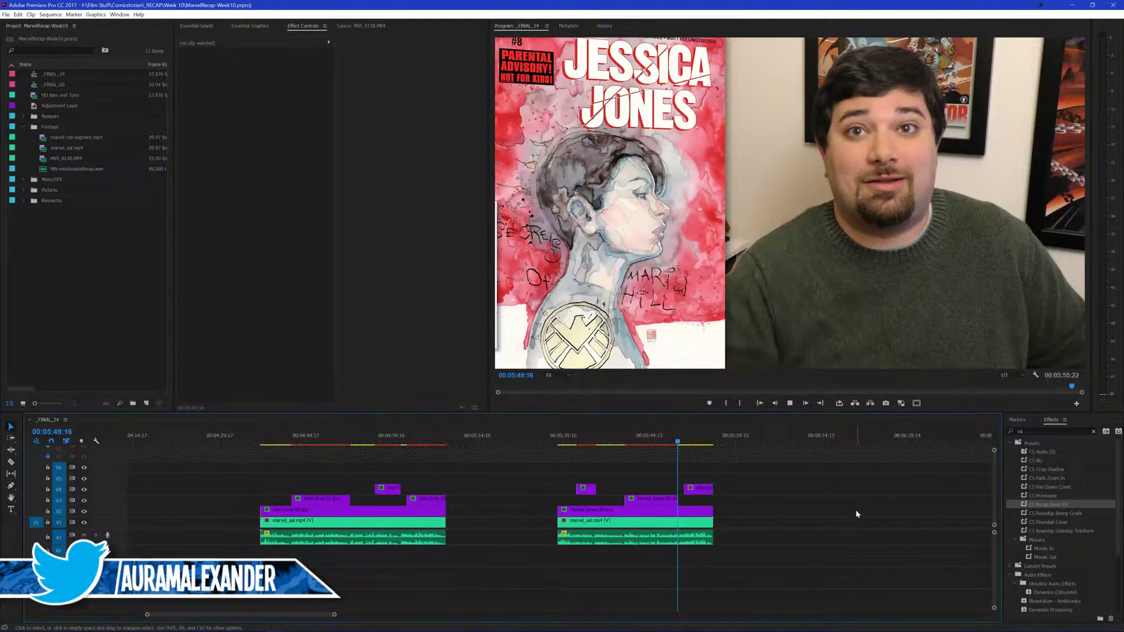
{"action": "left_click", "coordinate": [642, 442]}
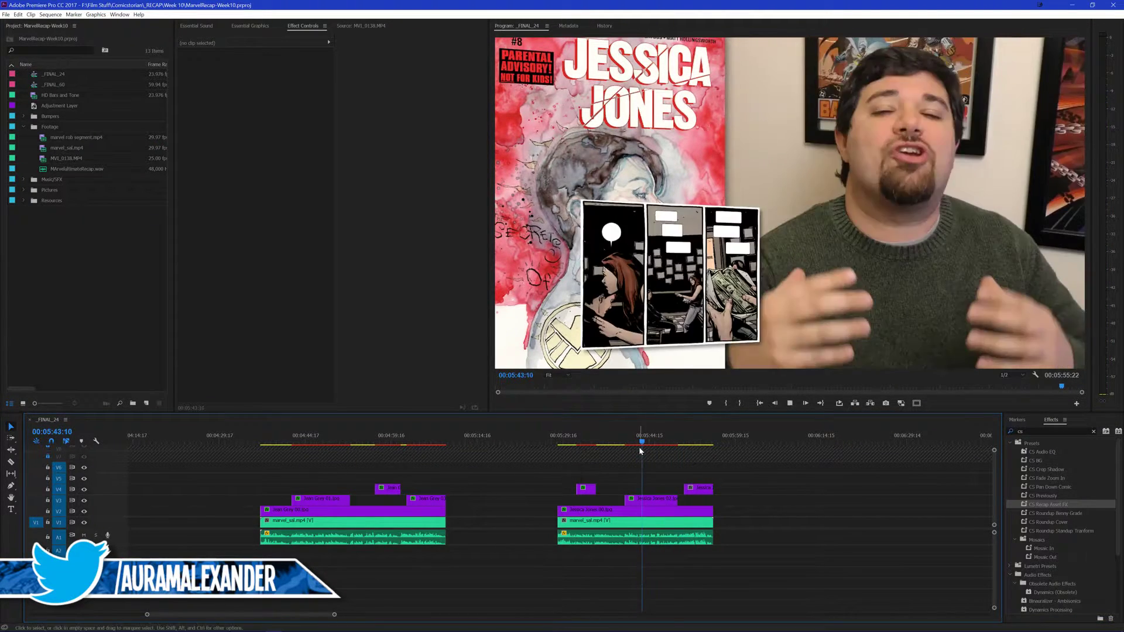
{"action": "left_click", "coordinate": [651, 498]}
{"action": "left_click", "coordinate": [259, 79]}
{"action": "type", "text": "70.8"}
{"action": "key", "text": "Return"}
{"action": "mouse_move", "coordinate": [259, 79]}
{"action": "left_mouse_down"}
{"action": "mouse_move", "coordinate": [237, 80]}
{"action": "mouse_move", "coordinate": [267, 69]}
{"action": "left_mouse_up"}
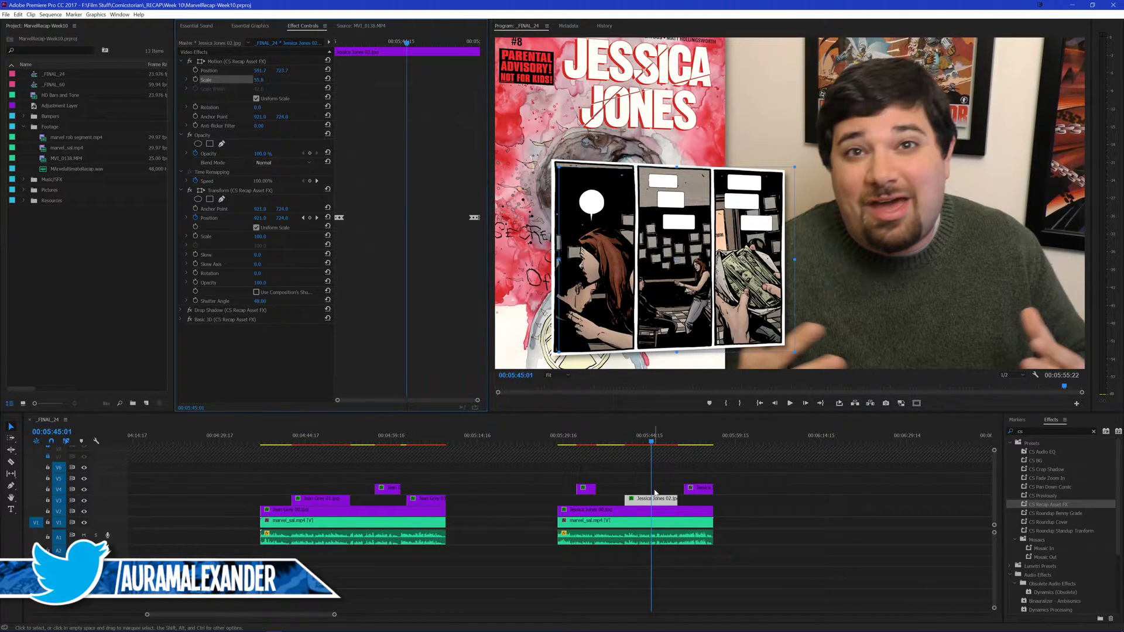
Play back the area around the resized Jessica Jones 02.jpg overlay and save the project
{"action": "left_click", "coordinate": [782, 503]}
{"action": "key", "text": "space"}
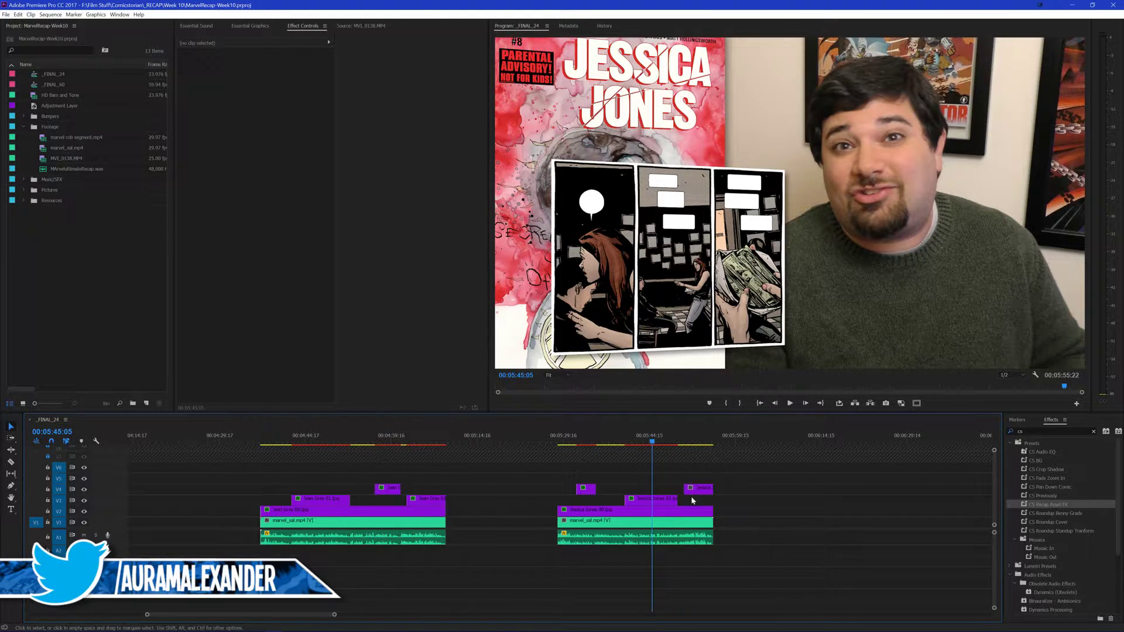
{"action": "left_click", "coordinate": [621, 441]}
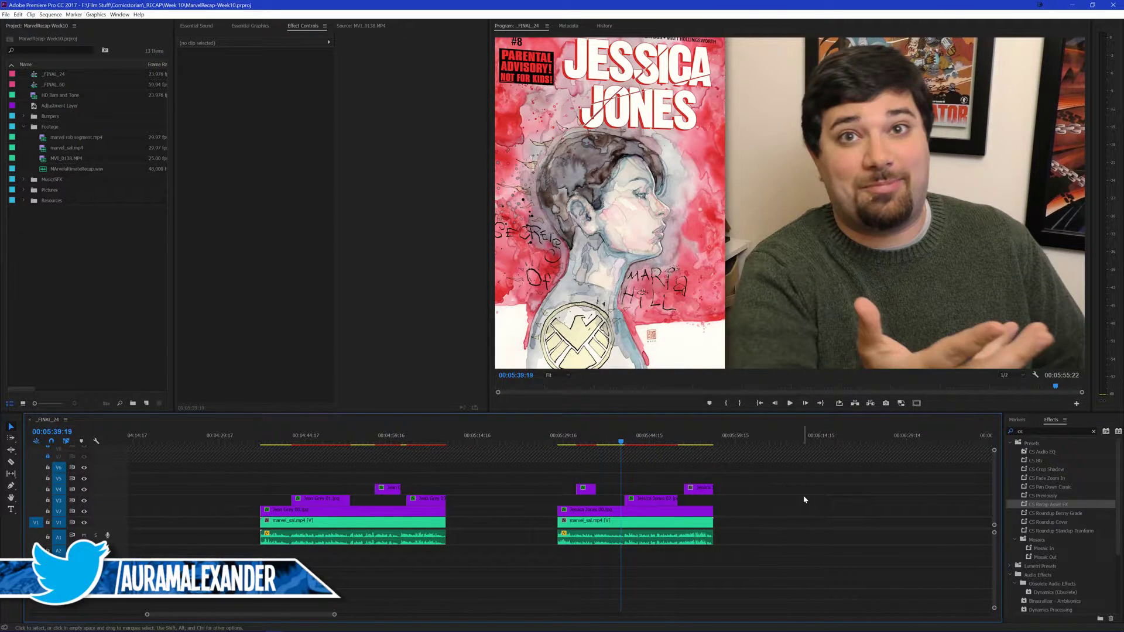
{"action": "key", "text": "ctrl+s"}
Play to the start of Jessica Jones 03.jpg and try adjusting its Scale so the artwork fills the frame
{"action": "left_click", "coordinate": [680, 437]}
{"action": "left_click", "coordinate": [700, 488]}
{"action": "key", "text": "space"}
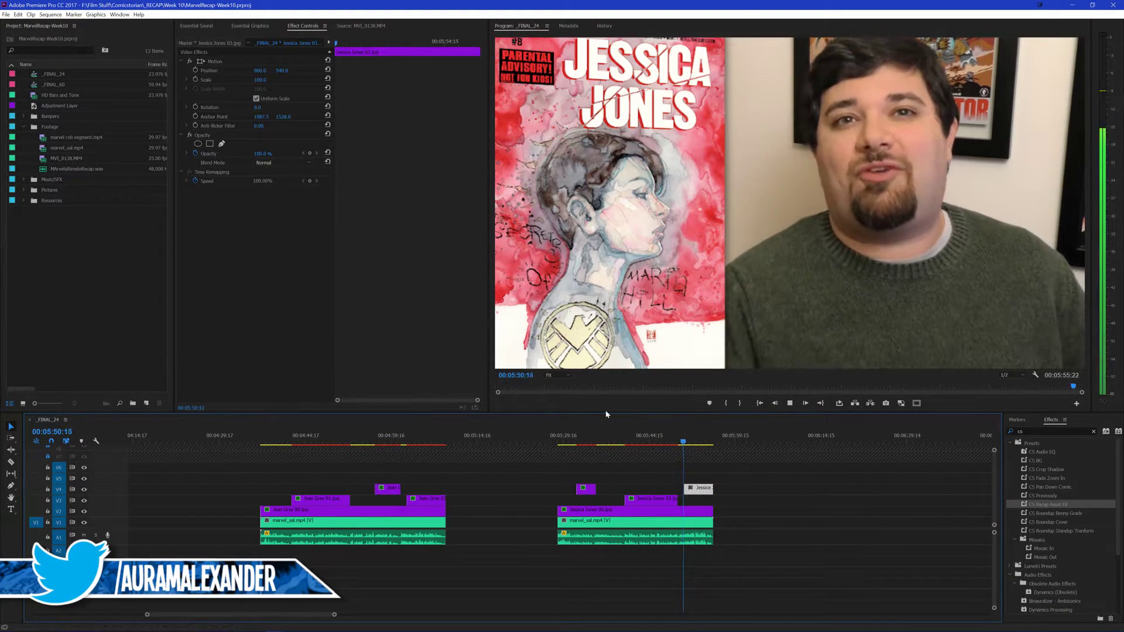
{"action": "left_click", "coordinate": [377, 233]}
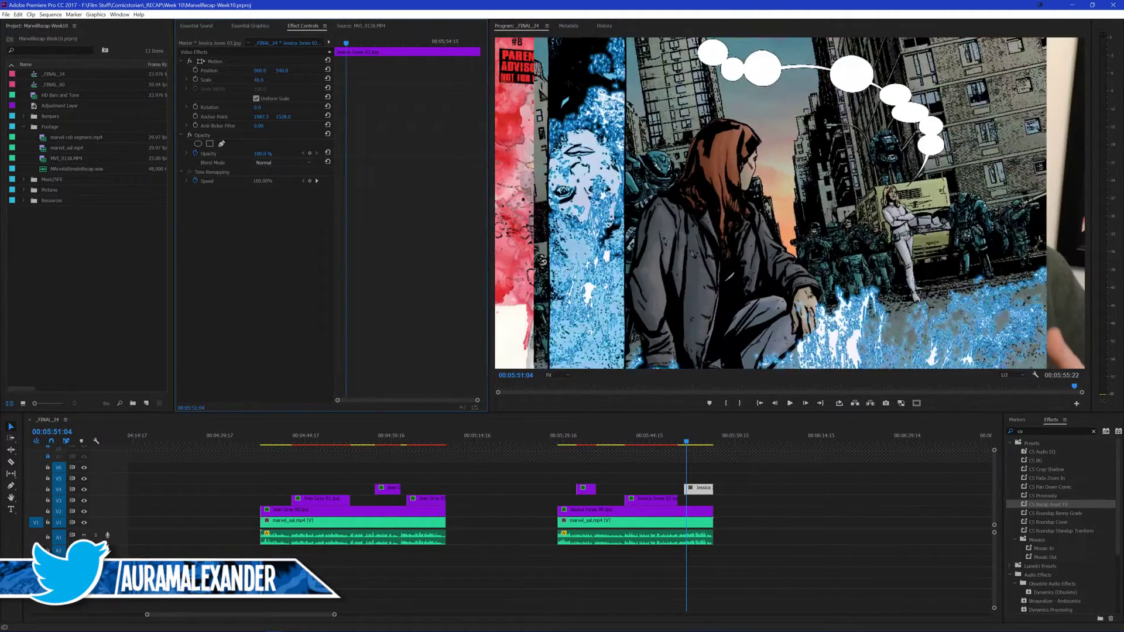
{"action": "left_click_drag", "start_coordinate": [258, 80], "coordinate": [275, 80]}
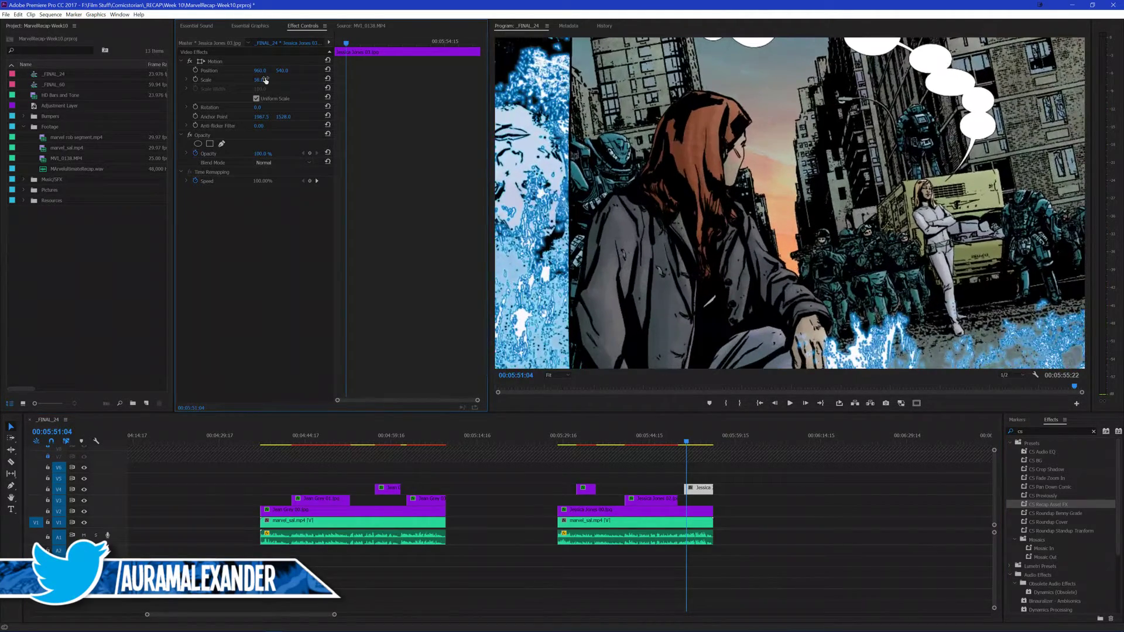
{"action": "left_click", "coordinate": [779, 473]}
{"action": "key", "text": "ctrl+z"}
Set Jessica Jones 03.jpg to vertical position 511 and Scale 138, and add a Scale keyframe at the clip's start
{"action": "left_click", "coordinate": [699, 488]}
{"action": "mouse_move", "coordinate": [260, 79]}
{"action": "left_mouse_down"}
{"action": "mouse_move", "coordinate": [286, 79]}
{"action": "mouse_move", "coordinate": [257, 70]}
{"action": "mouse_move", "coordinate": [289, 70]}
{"action": "mouse_move", "coordinate": [254, 79]}
{"action": "mouse_move", "coordinate": [264, 84]}
{"action": "left_mouse_up"}
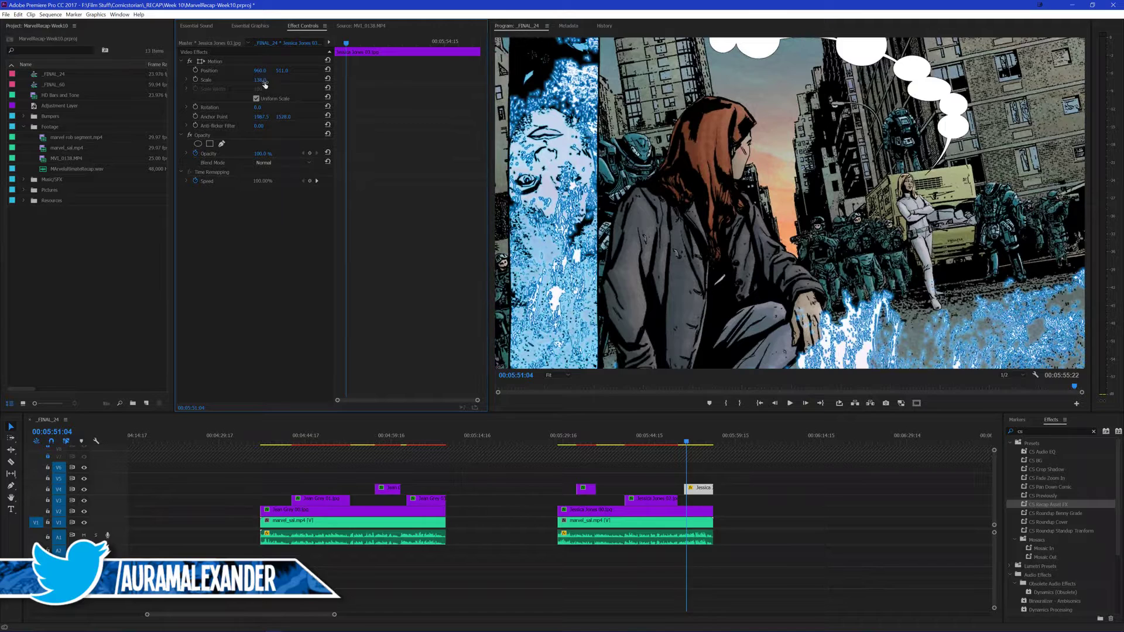
{"action": "key", "text": "Up"}
{"action": "left_click", "coordinate": [195, 80]}
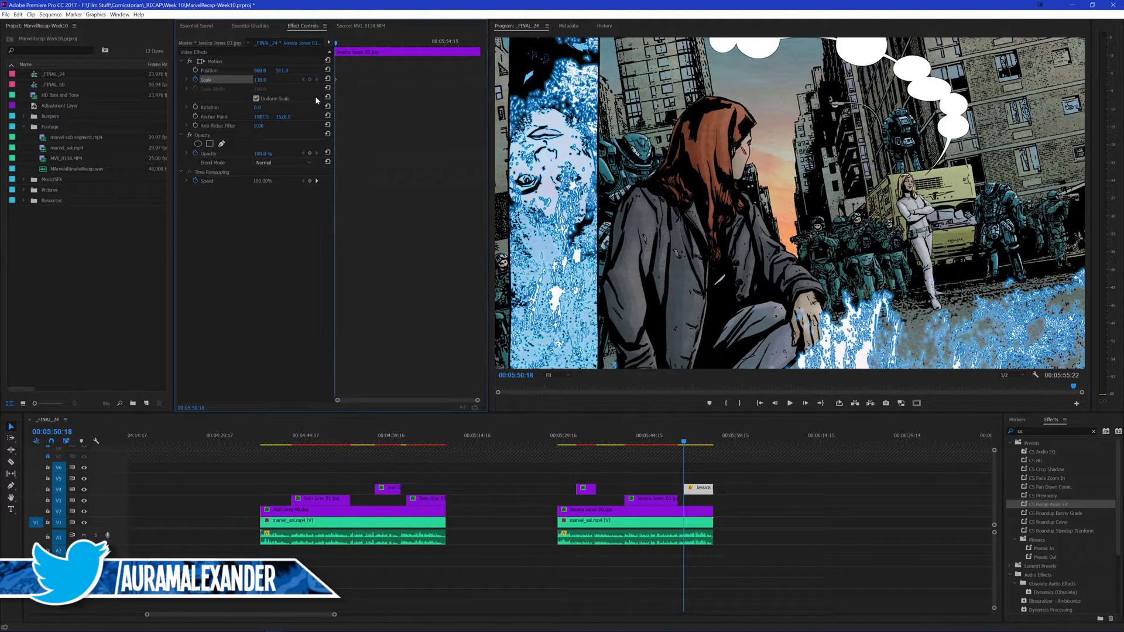
Set the Scale of Jessica Jones 03.jpg to 148 at the clip's last frame and play back the slow zoom
{"action": "key", "text": "Down"}
{"action": "left_click", "coordinate": [261, 79]}
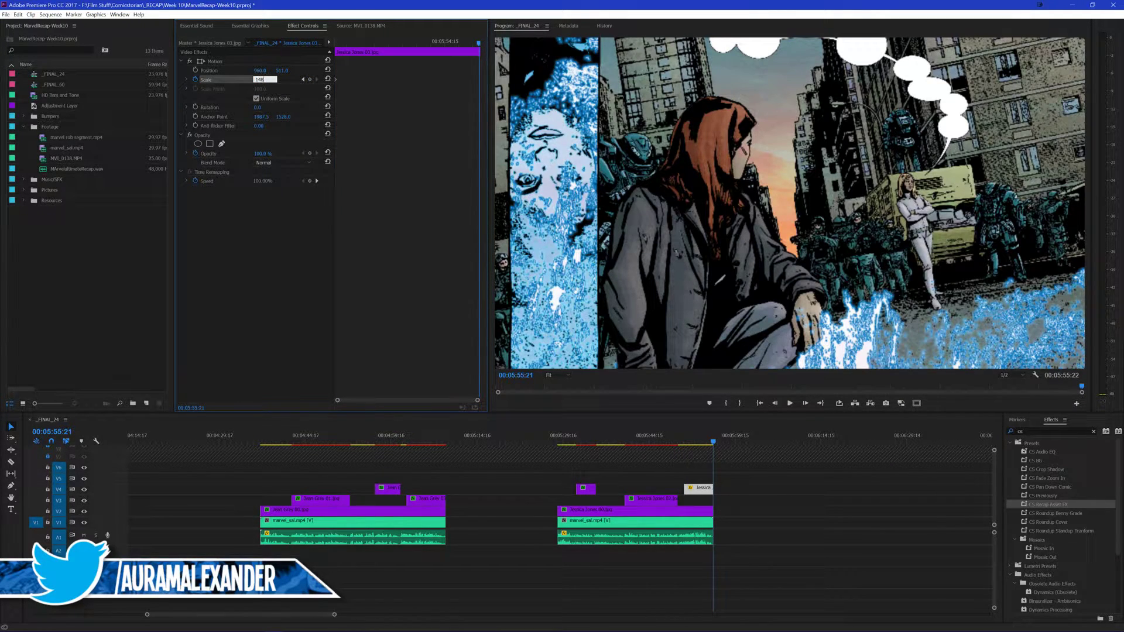
{"action": "type", "text": "148"}
{"action": "key", "text": "Return"}
{"action": "left_click", "coordinate": [820, 493]}
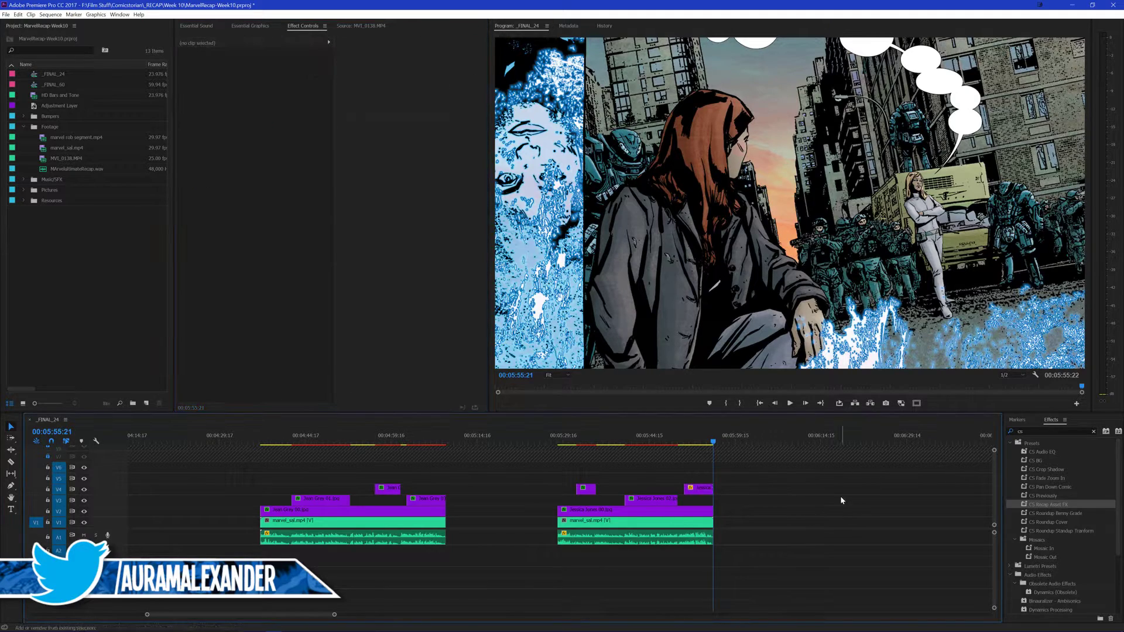
{"action": "key", "text": "Up"}
{"action": "key", "text": "space"}
{"action": "key", "text": "space"}
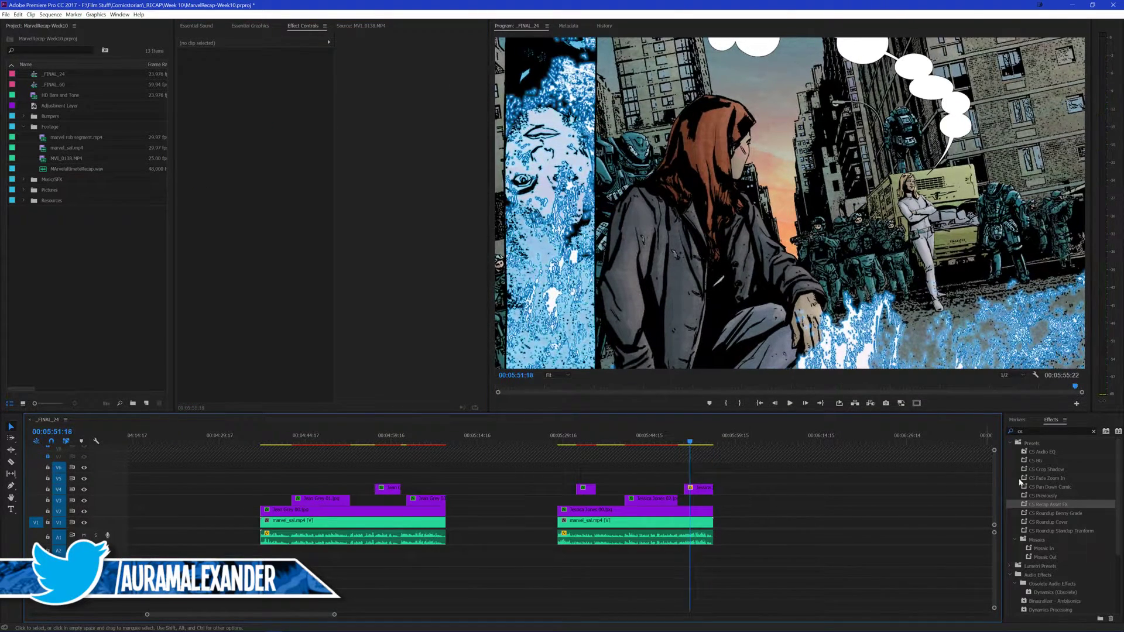
Find the NS Panel Switch preset, apply it to Jessica Jones 03.jpg, play back the transition, and save the project
{"action": "left_click", "coordinate": [1036, 431]}
{"action": "type", "text": "ns"}
{"action": "left_click_drag", "start_coordinate": [1046, 496], "coordinate": [694, 489]}
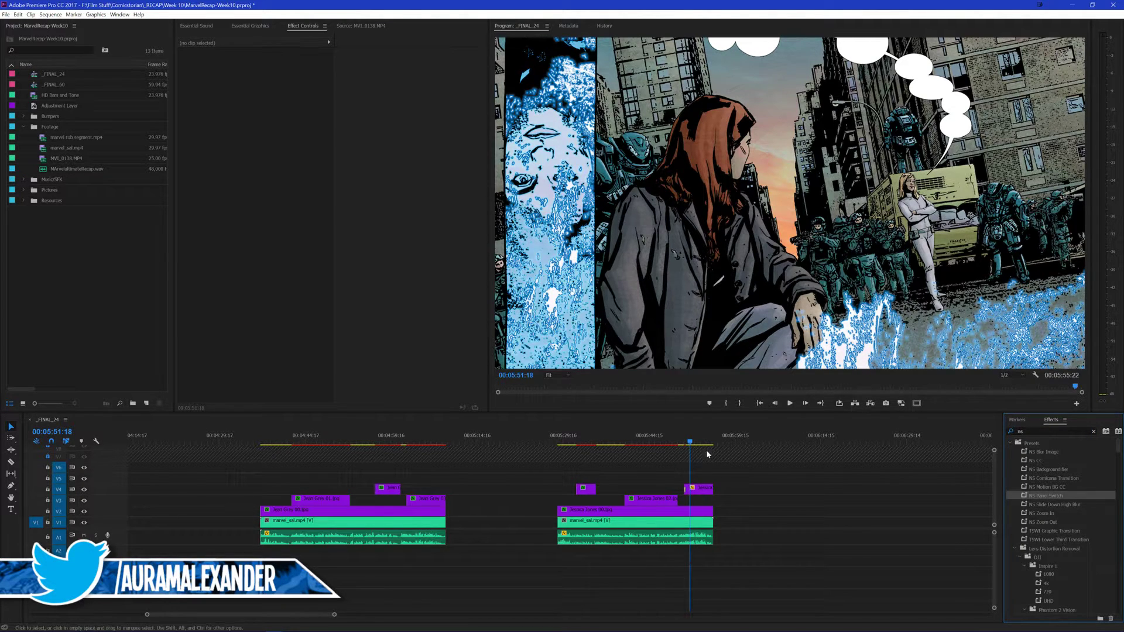
{"action": "key", "text": "Up"}
{"action": "key", "text": "space"}
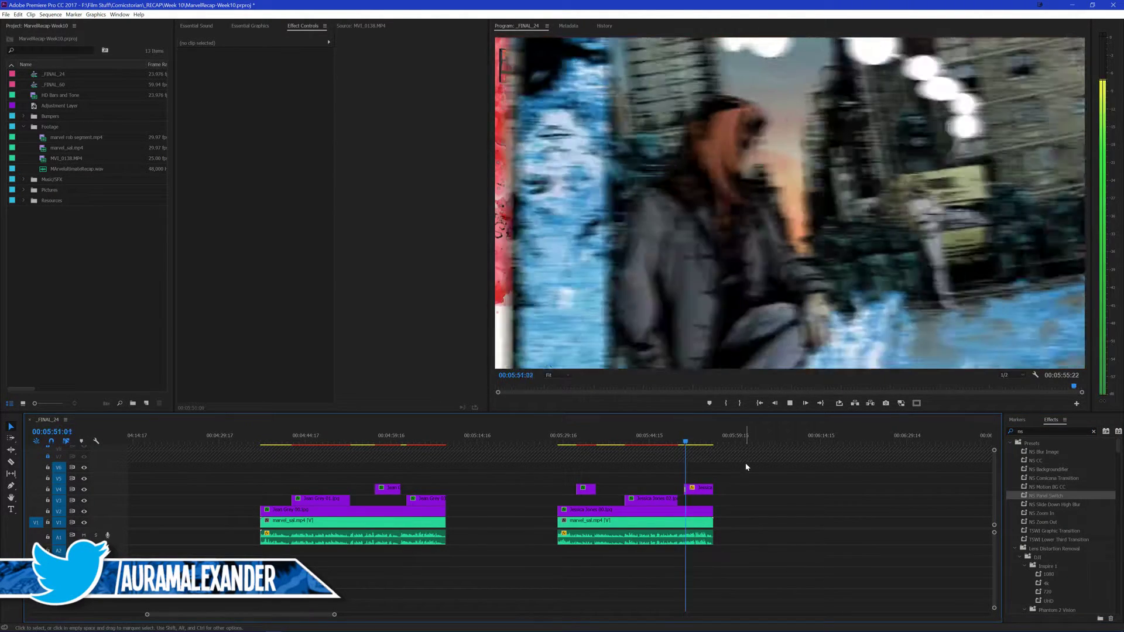
{"action": "key", "text": "space"}
{"action": "key", "text": "ctrl+s"}
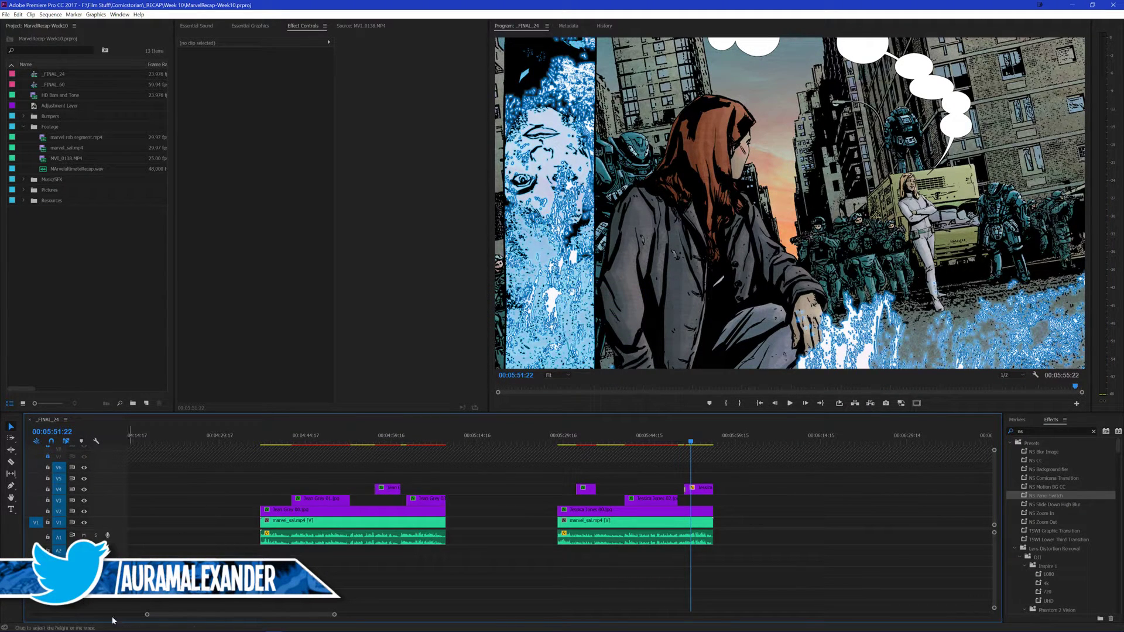
Switch to Chrome to look over the channel's show sections again, and return to Premiere Pro
{"action": "mouse_move", "coordinate": [73, 625]}
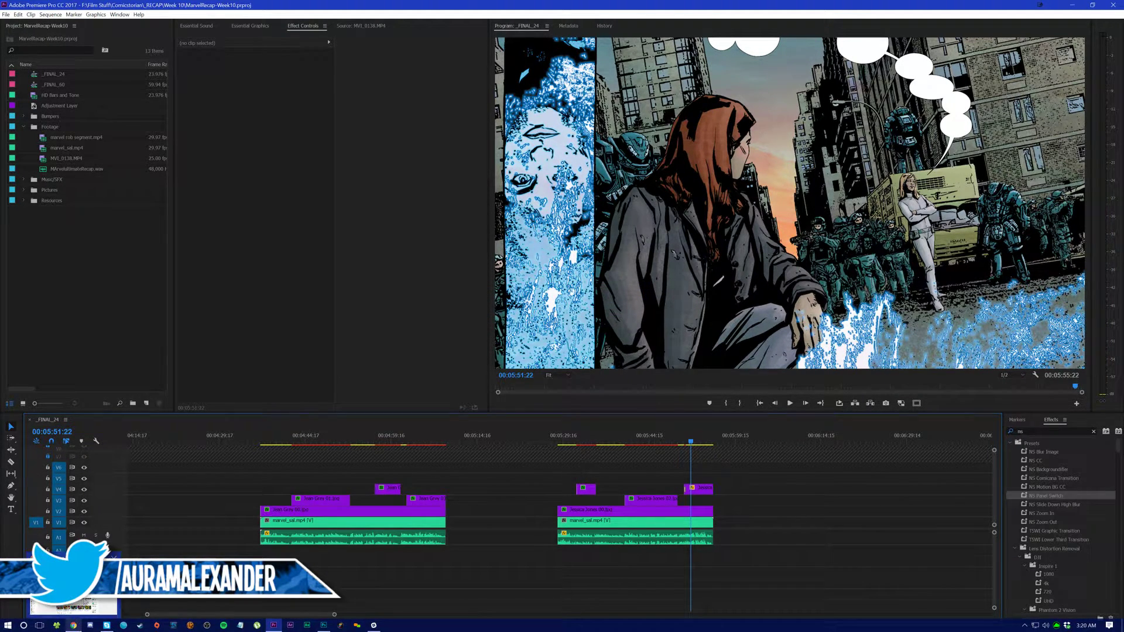
{"action": "left_click", "coordinate": [73, 606]}
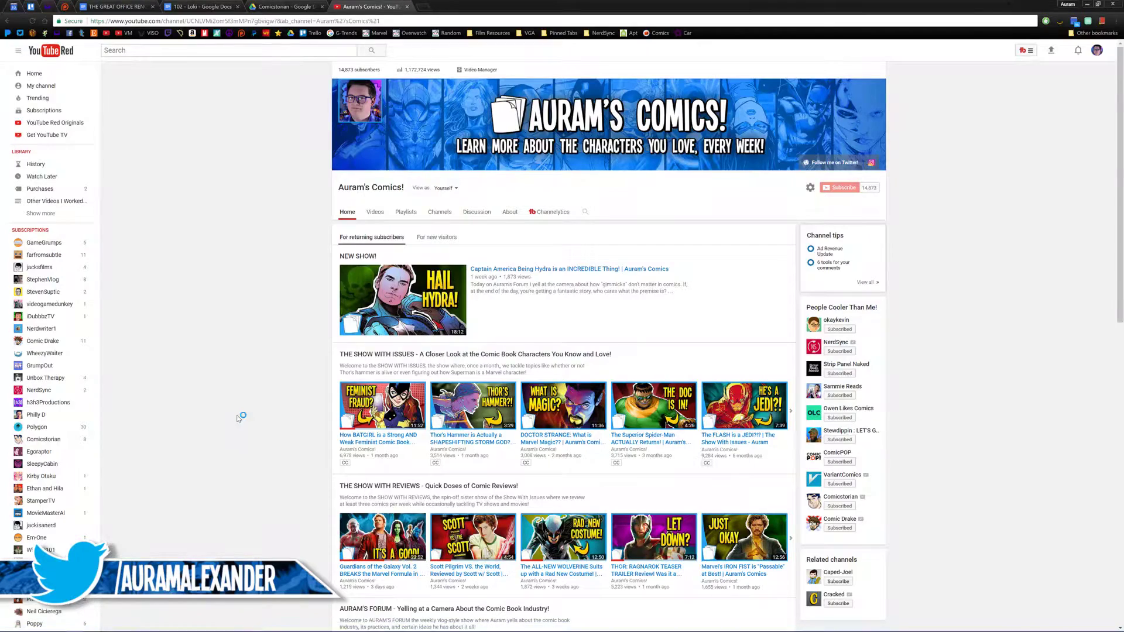
{"action": "scroll", "coordinate": [240, 419], "scroll_direction": "down", "scroll_amount": 1}
{"action": "scroll", "coordinate": [239, 418], "scroll_direction": "down", "scroll_amount": 2}
{"action": "scroll", "coordinate": [219, 438], "scroll_direction": "down", "scroll_amount": 1}
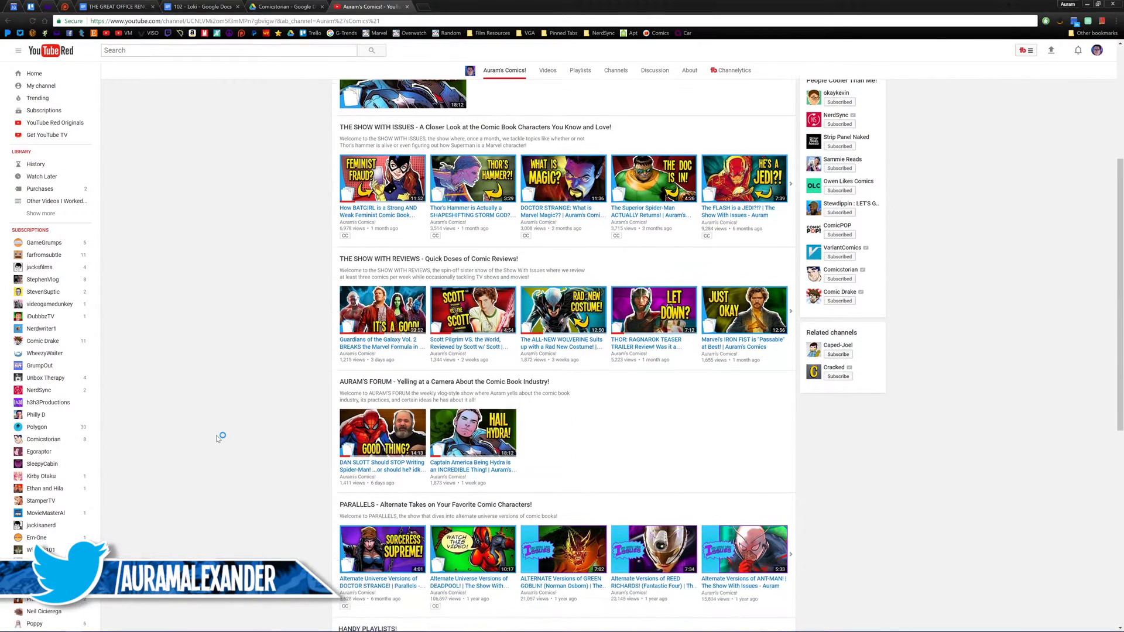
{"action": "scroll", "coordinate": [217, 439], "scroll_direction": "up", "scroll_amount": 2}
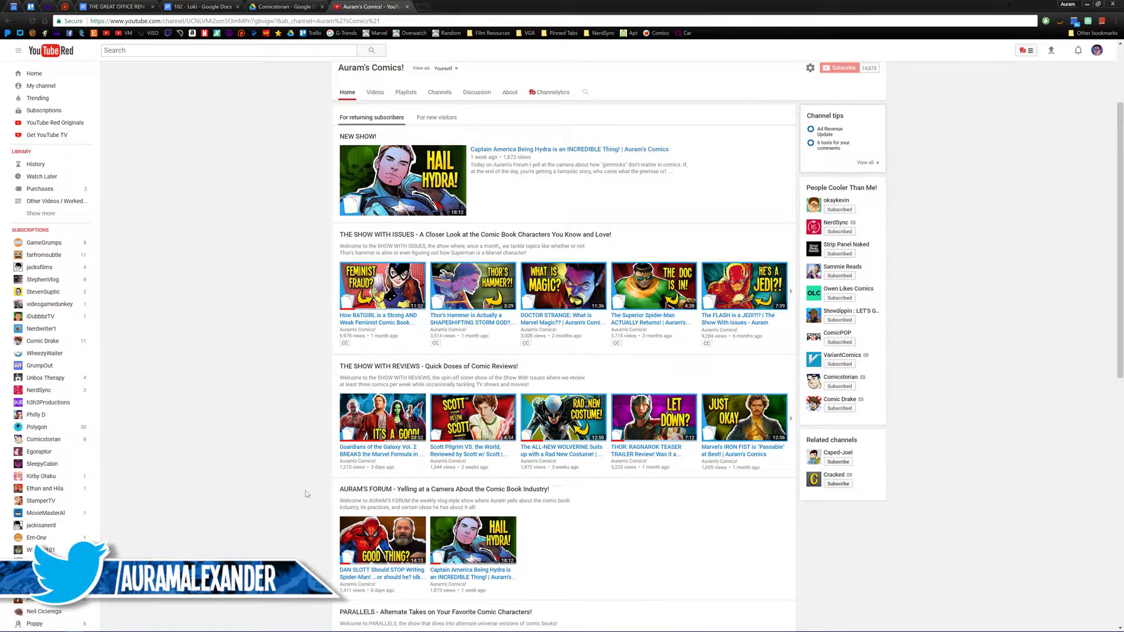
{"action": "scroll", "coordinate": [261, 491], "scroll_direction": "down", "scroll_amount": 1}
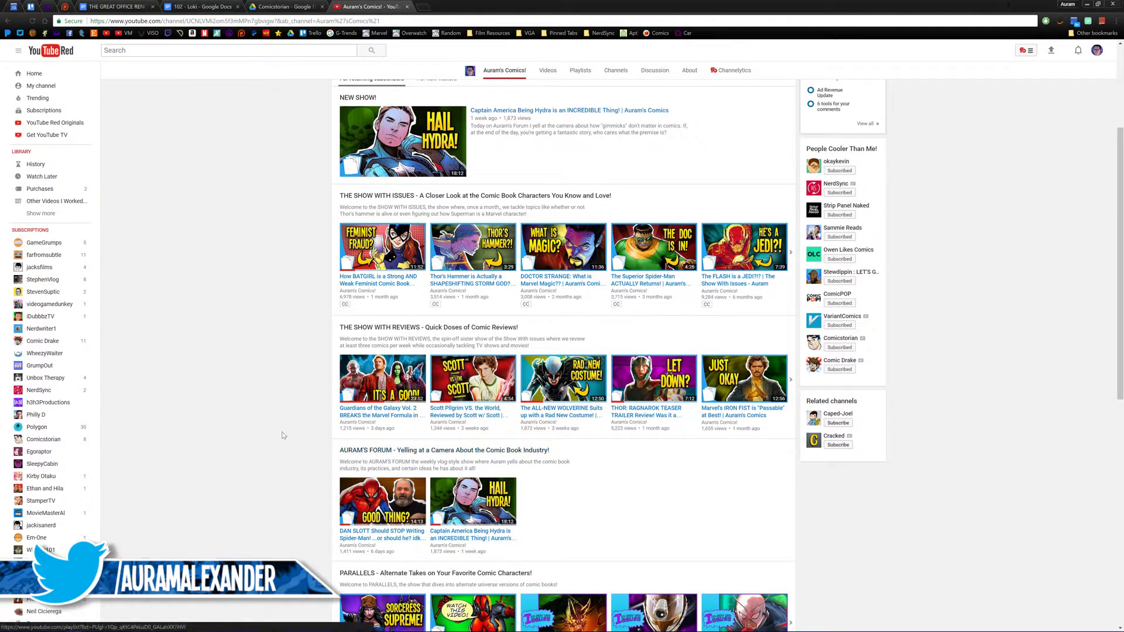
{"action": "mouse_move", "coordinate": [316, 631]}
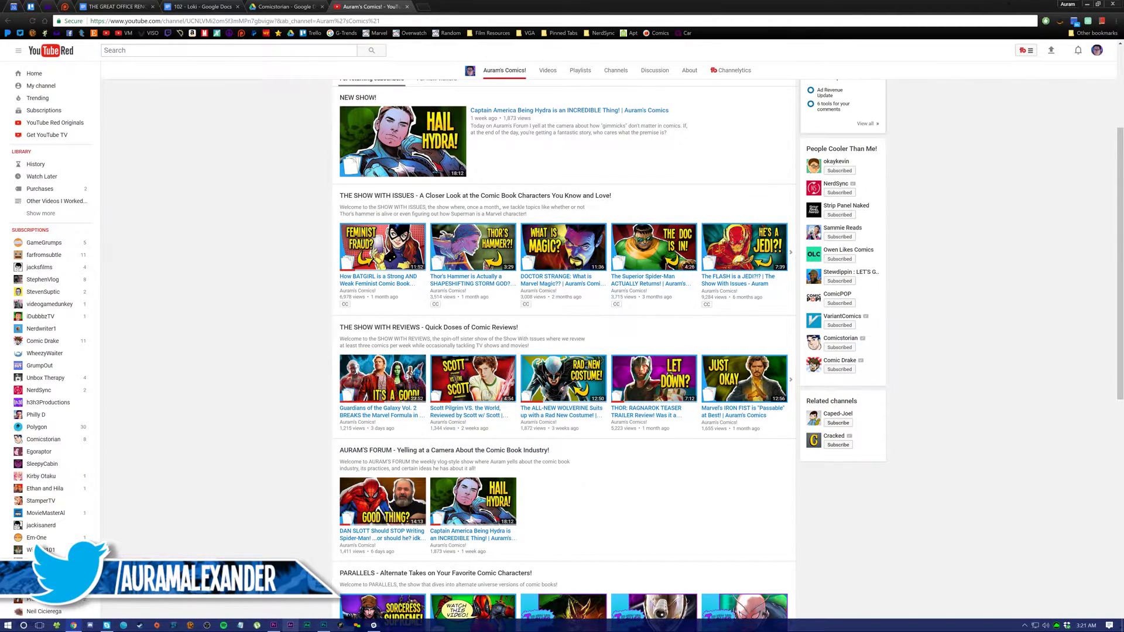
{"action": "left_click", "coordinate": [291, 626]}
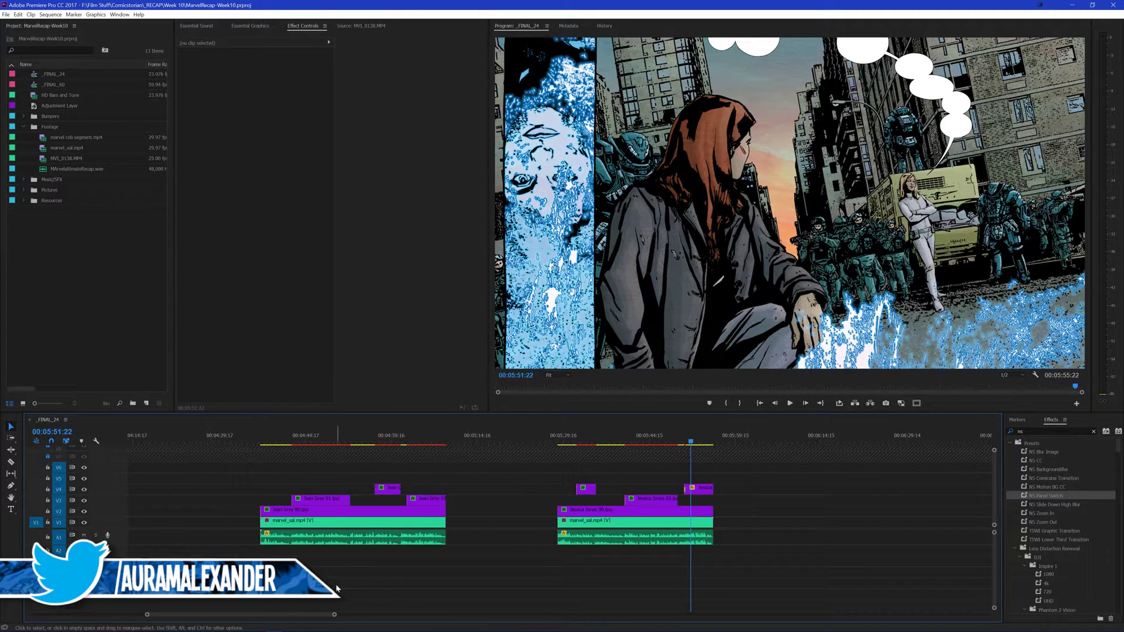
Play back the opening of the Jean Grey segment
{"action": "scroll", "coordinate": [377, 592], "scroll_direction": "up", "scroll_amount": 4}
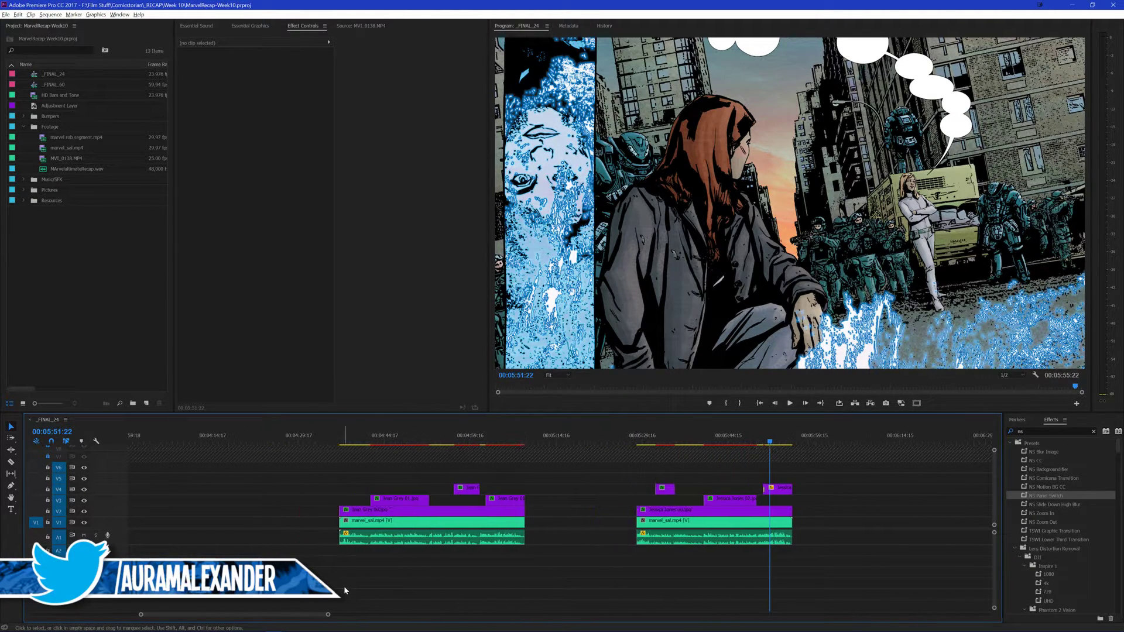
{"action": "key", "text": "minus"}
{"action": "left_click", "coordinate": [392, 440]}
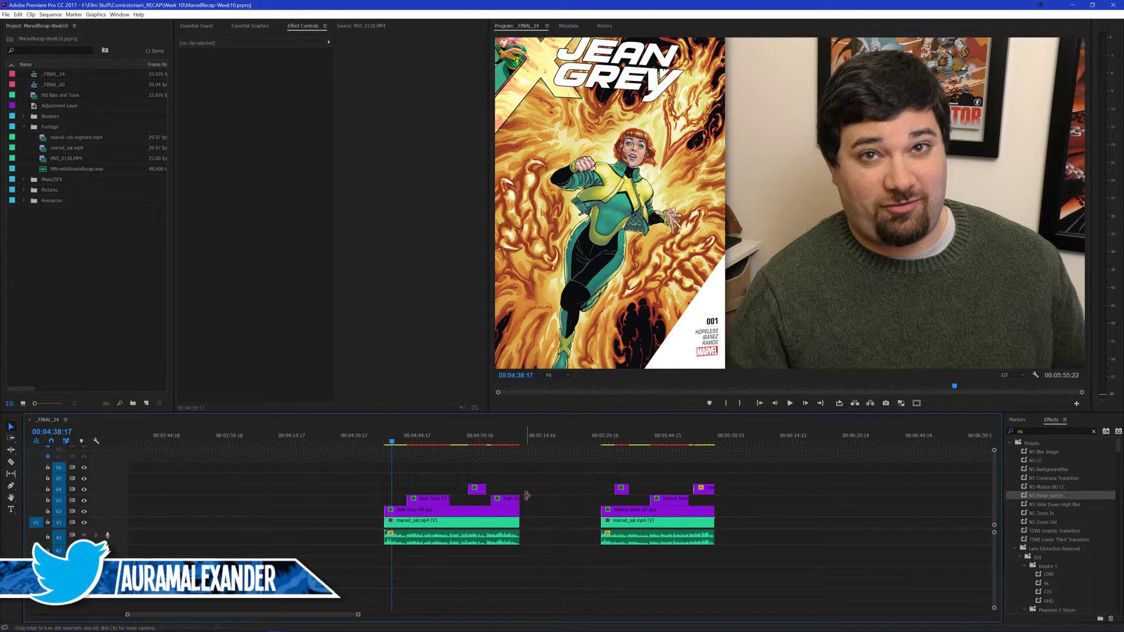
{"action": "left_click_drag", "start_coordinate": [534, 497], "coordinate": [573, 572]}
{"action": "left_click_drag", "start_coordinate": [525, 490], "coordinate": [598, 578]}
{"action": "left_click_drag", "start_coordinate": [524, 568], "coordinate": [597, 584]}
{"action": "left_click_drag", "start_coordinate": [597, 456], "coordinate": [555, 580]}
{"action": "key", "text": "Down"}
{"action": "key", "text": "space"}
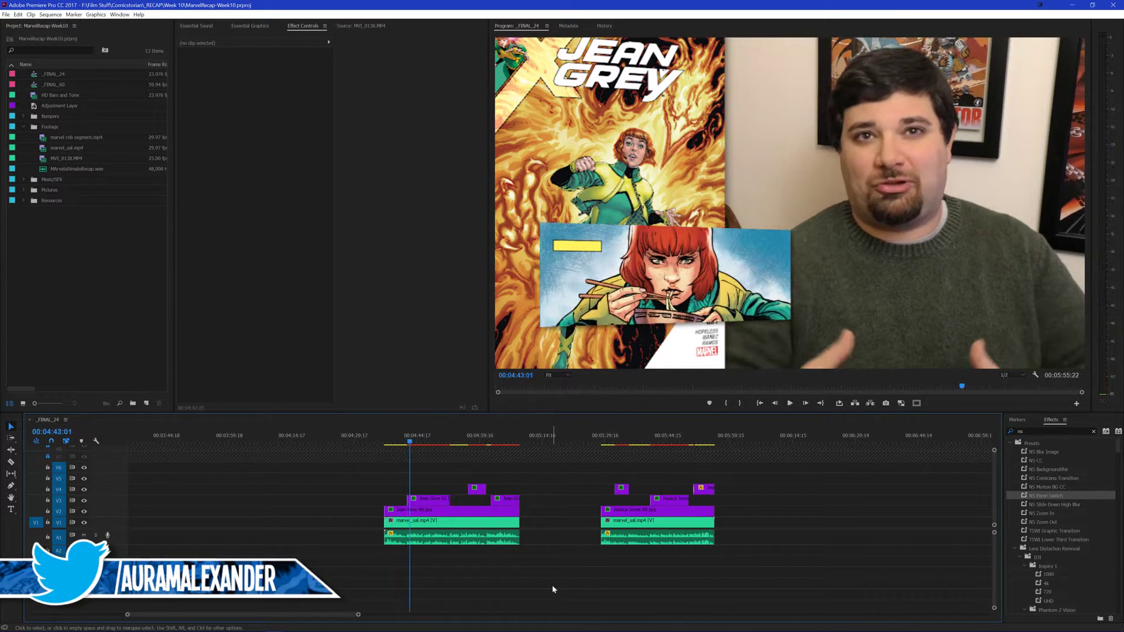
Place marvel rob segment.mp4 on V1 with its audio on A1, after the Jessica Jones segment
{"action": "key", "text": "minus"}
{"action": "key", "text": "minus"}
{"action": "key", "text": "minus"}
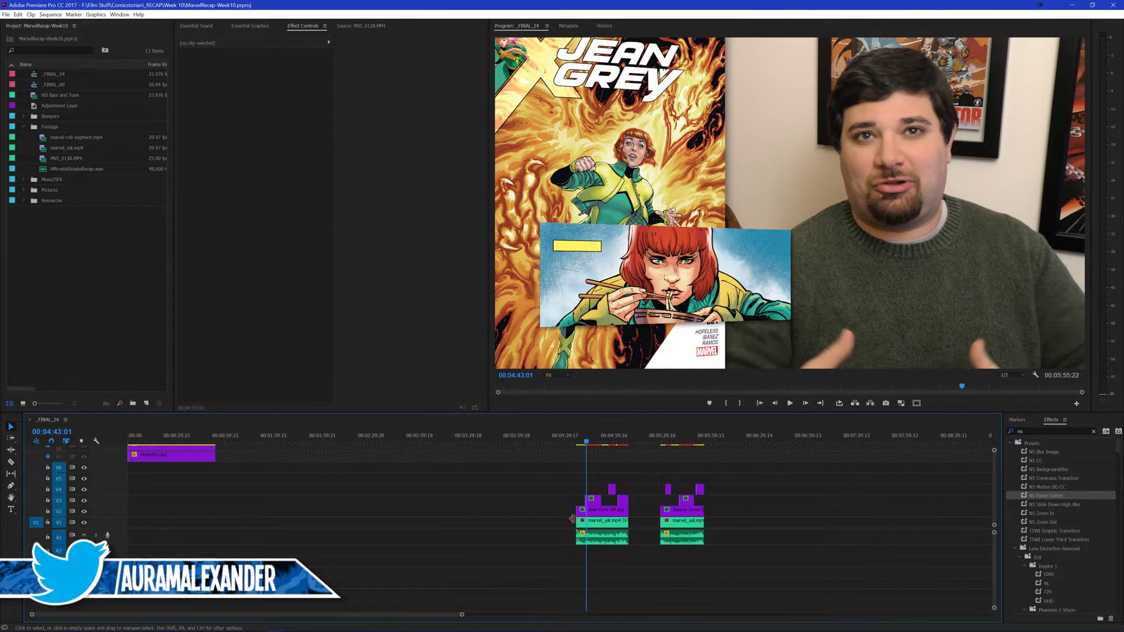
{"action": "left_click", "coordinate": [579, 436]}
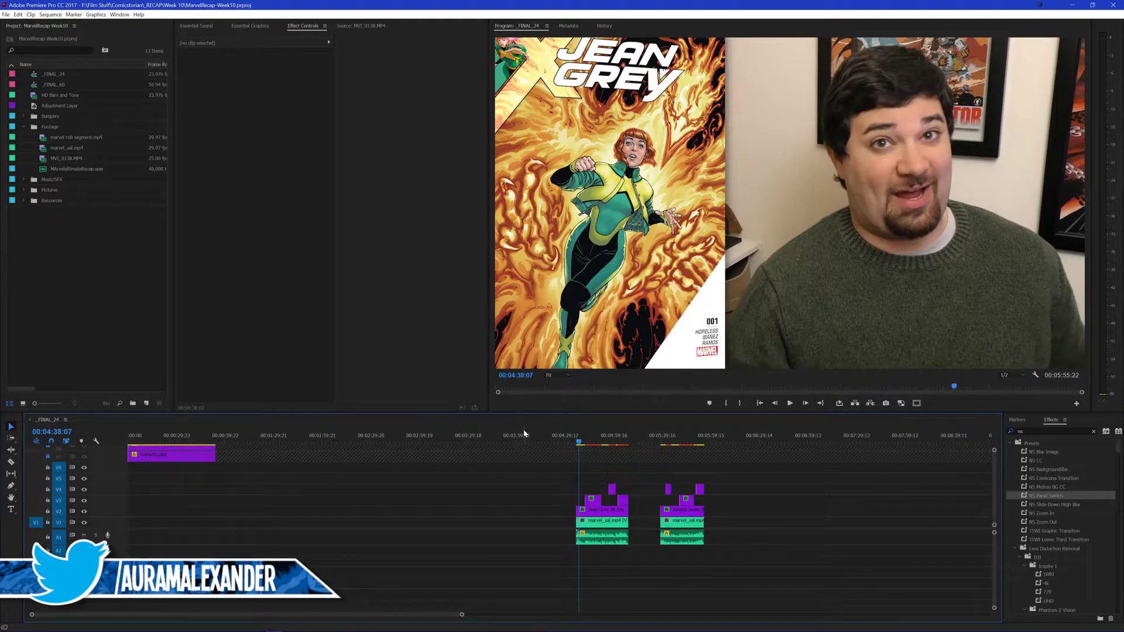
{"action": "left_click_drag", "start_coordinate": [49, 138], "coordinate": [759, 521]}
{"action": "left_click", "coordinate": [753, 436]}
{"action": "key", "text": "equal"}
{"action": "key", "text": "equal"}
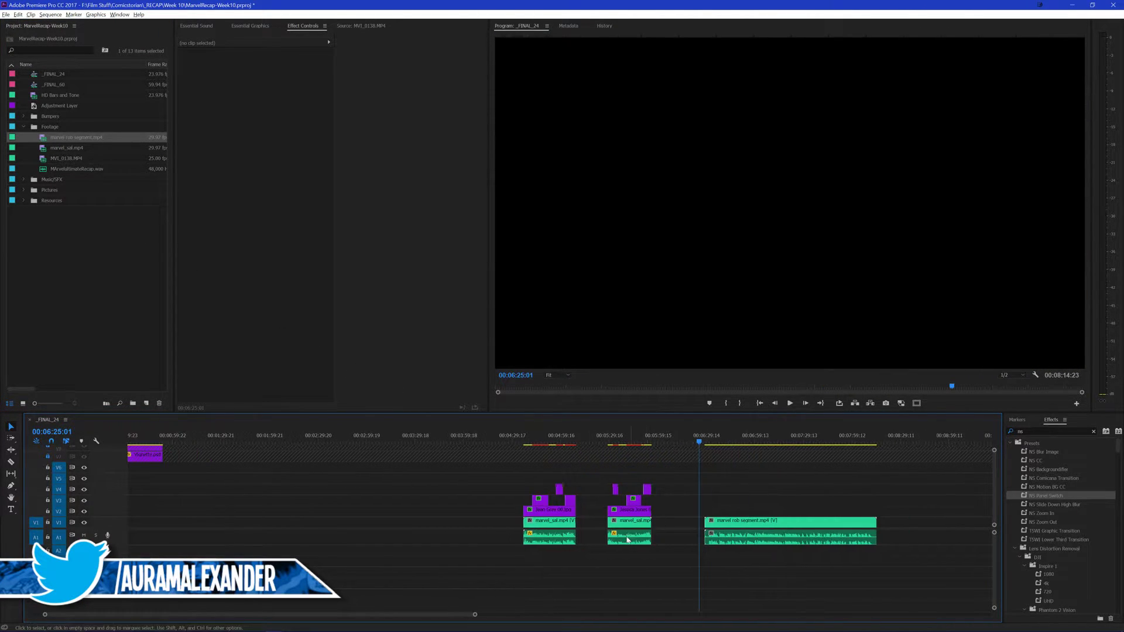
Preview the start of marvel rob segment.mp4 and scale the clip to fill the frame
{"action": "key", "text": "Down"}
{"action": "key", "text": "space"}
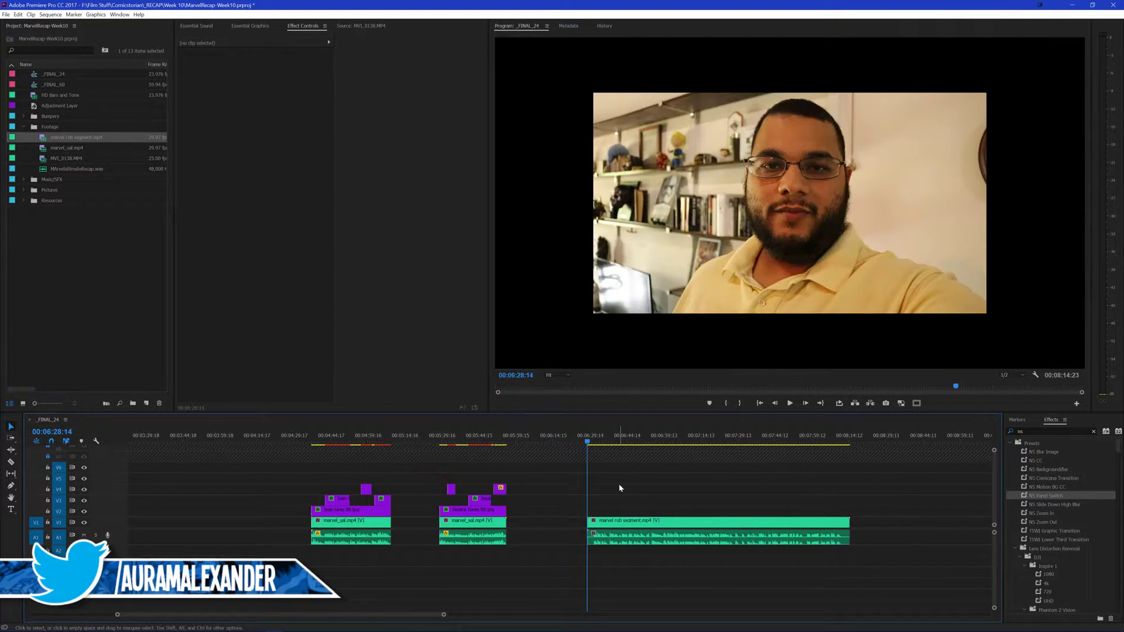
{"action": "left_click", "coordinate": [623, 516]}
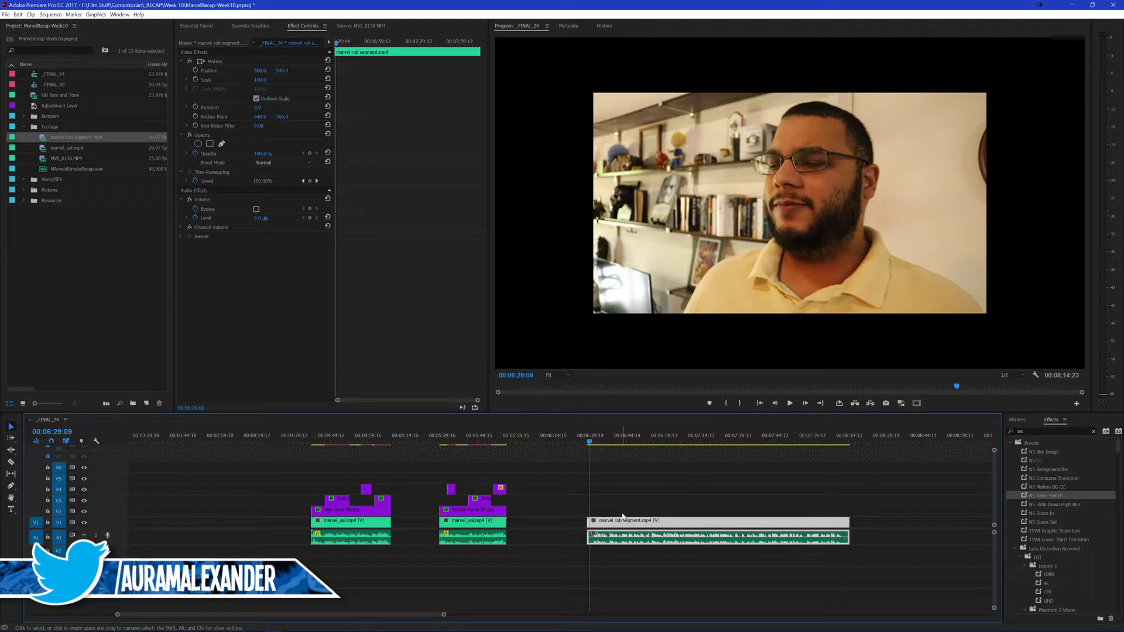
{"action": "key", "text": "space"}
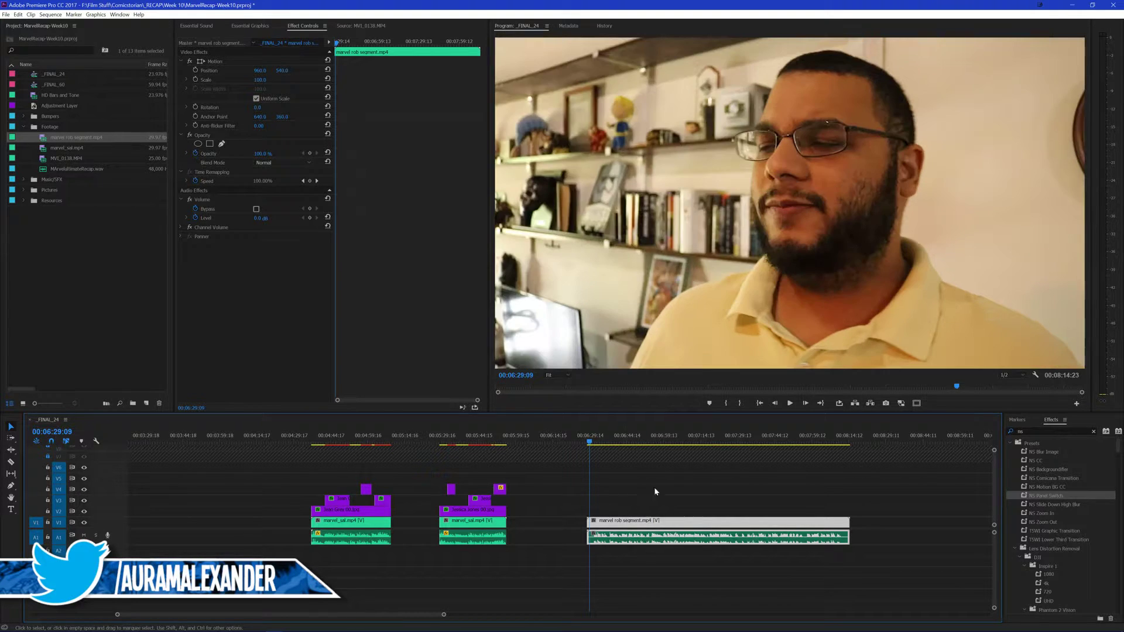
{"action": "left_click", "coordinate": [651, 496]}
Ripple-trim the unused opening of marvel rob segment.mp4, play back the new start, and save the project
{"action": "key", "text": "="}
{"action": "key", "text": "="}
{"action": "key", "text": "="}
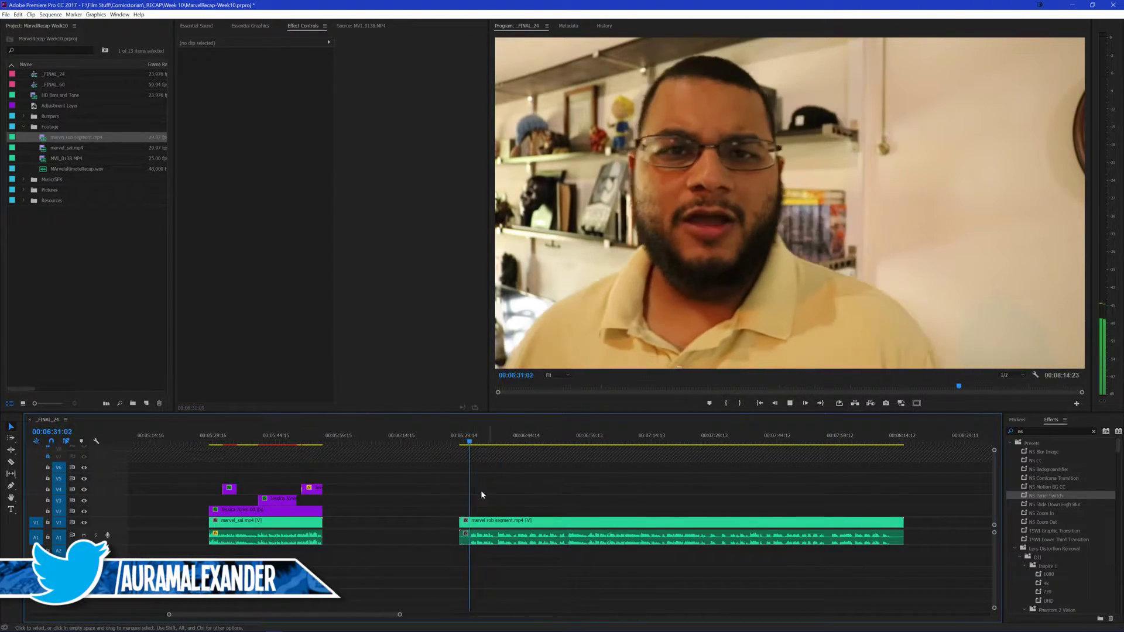
{"action": "left_click", "coordinate": [405, 445]}
{"action": "left_click", "coordinate": [448, 521]}
{"action": "left_click", "coordinate": [445, 483]}
{"action": "key", "text": "Up"}
{"action": "key", "text": "space"}
{"action": "key", "text": "minus"}
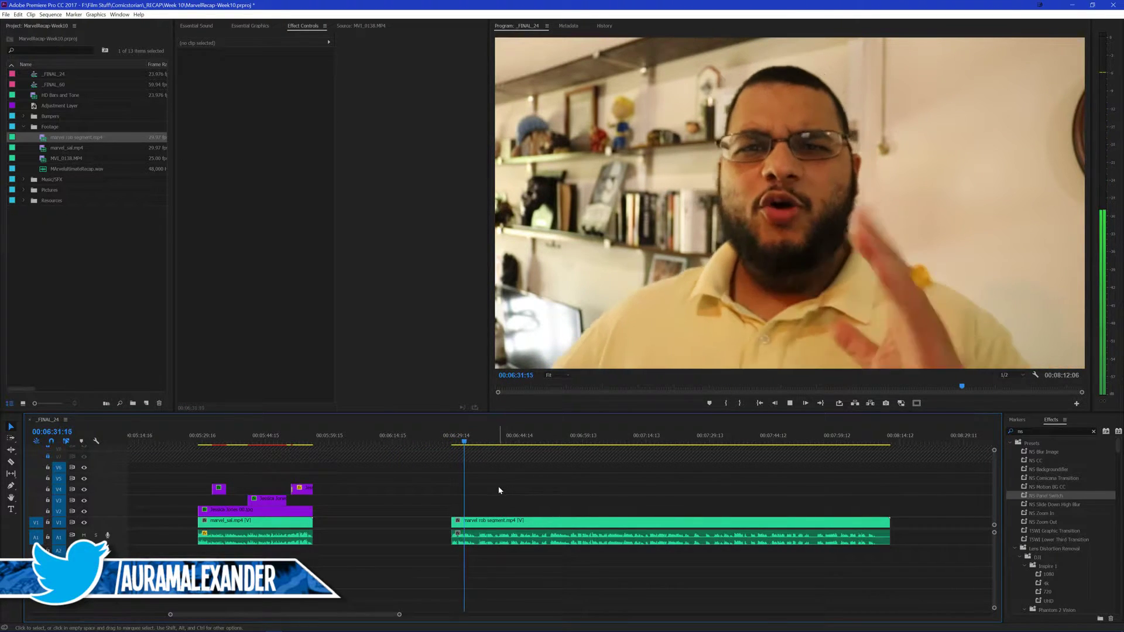
{"action": "key", "text": "space"}
{"action": "key", "text": "shift+7"}
{"action": "type", "text": "ns"}
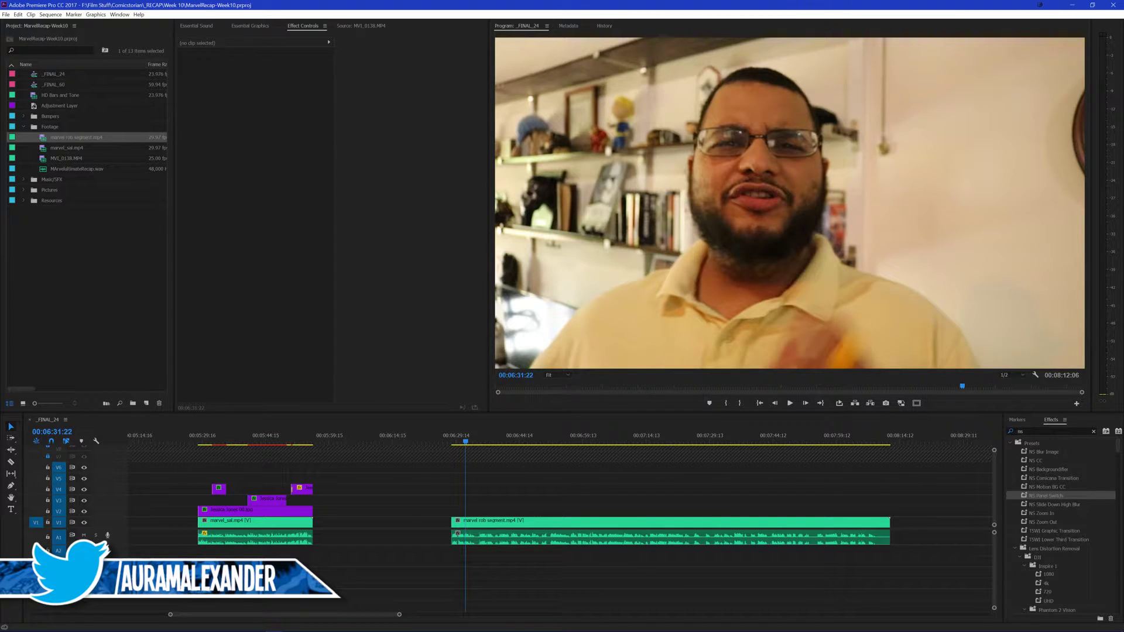
{"action": "left_click_drag", "start_coordinate": [75, 315], "coordinate": [149, 347]}
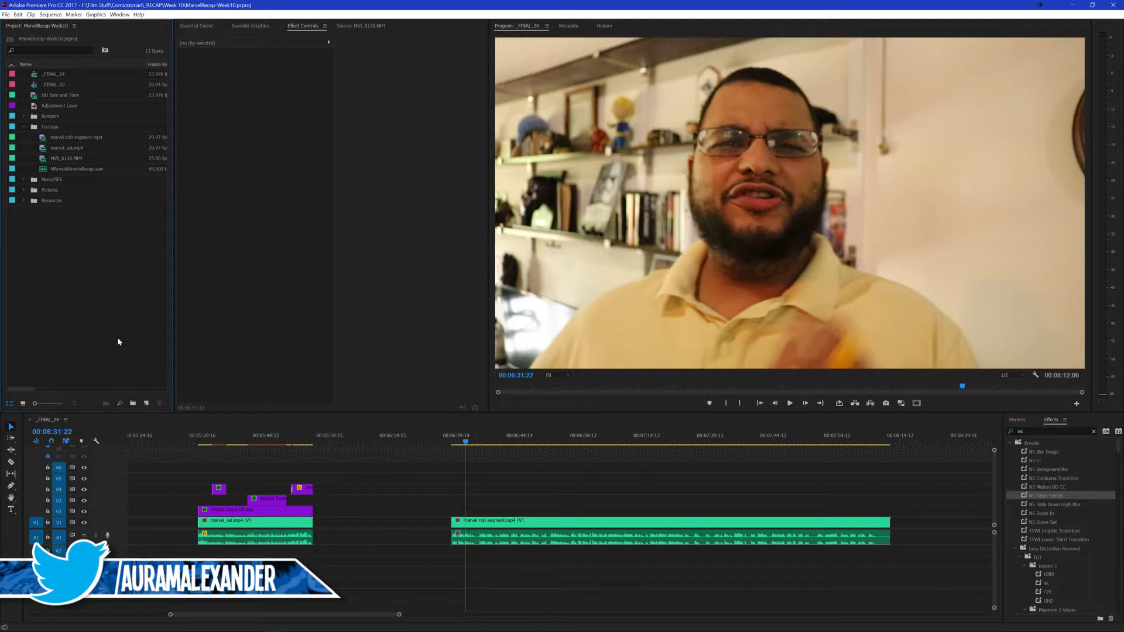
{"action": "left_click", "coordinate": [451, 476]}
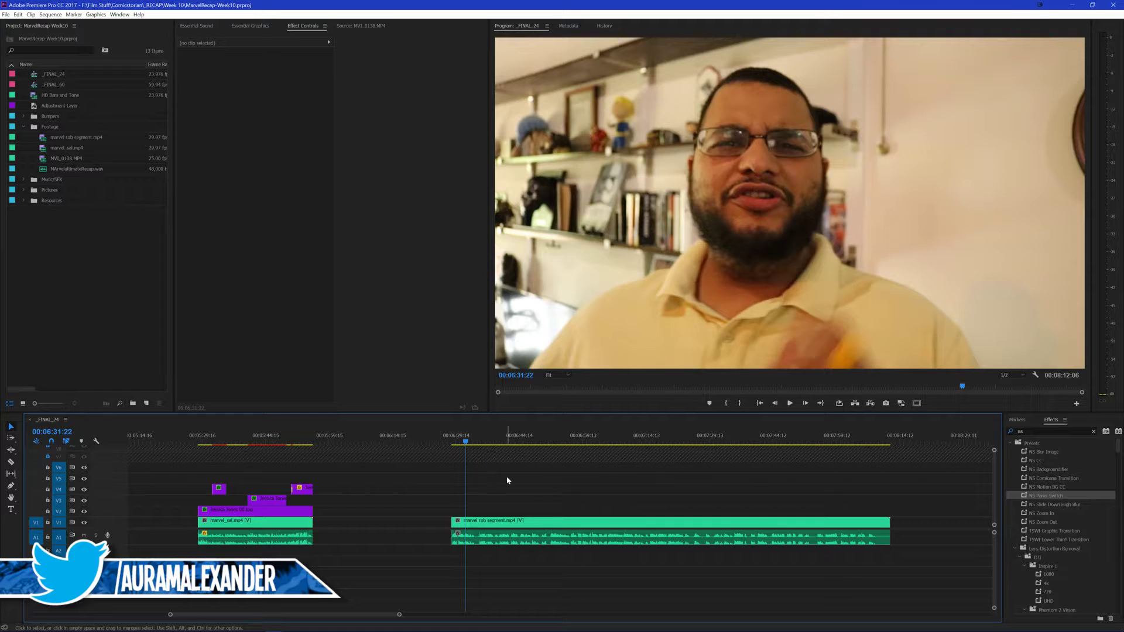
{"action": "left_click_drag", "start_coordinate": [507, 476], "coordinate": [459, 461]}
{"action": "left_click_drag", "start_coordinate": [461, 461], "coordinate": [471, 451]}
{"action": "mouse_move", "coordinate": [470, 452]}
{"action": "left_mouse_down"}
{"action": "mouse_move", "coordinate": [460, 463]}
{"action": "mouse_move", "coordinate": [547, 456]}
{"action": "mouse_move", "coordinate": [473, 462]}
{"action": "left_mouse_up"}
{"action": "left_click_drag", "start_coordinate": [473, 453], "coordinate": [477, 455]}
{"action": "scroll", "coordinate": [485, 594], "scroll_direction": "up", "scroll_amount": 1}
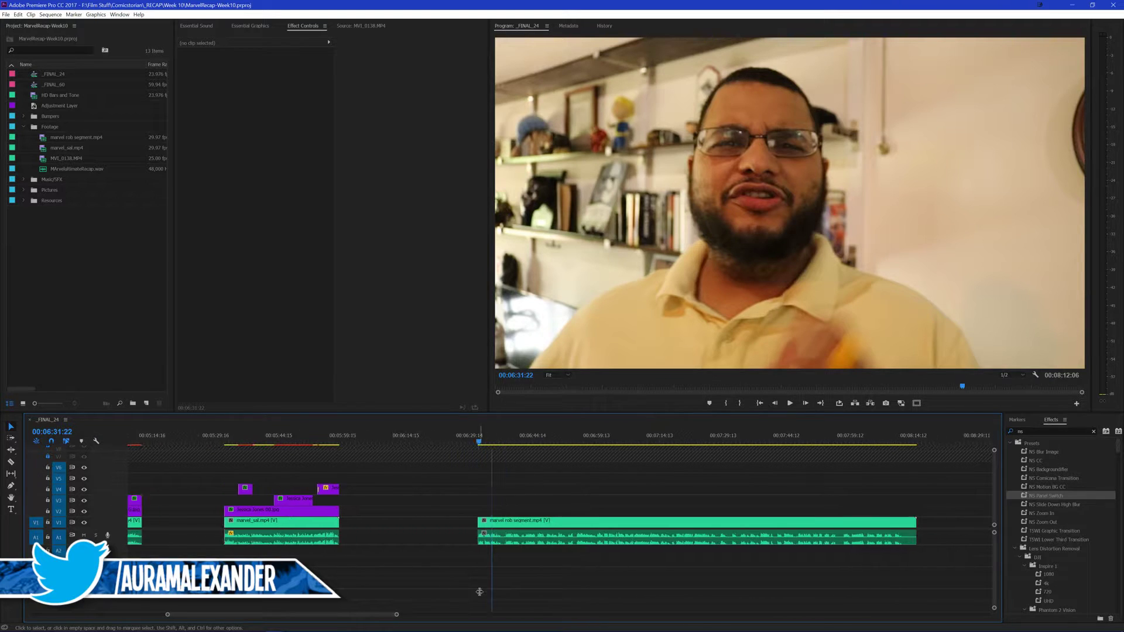
{"action": "scroll", "coordinate": [392, 572], "scroll_direction": "down", "scroll_amount": 2}
{"action": "key", "text": "equal"}
{"action": "left_click_drag", "start_coordinate": [454, 571], "coordinate": [496, 573]}
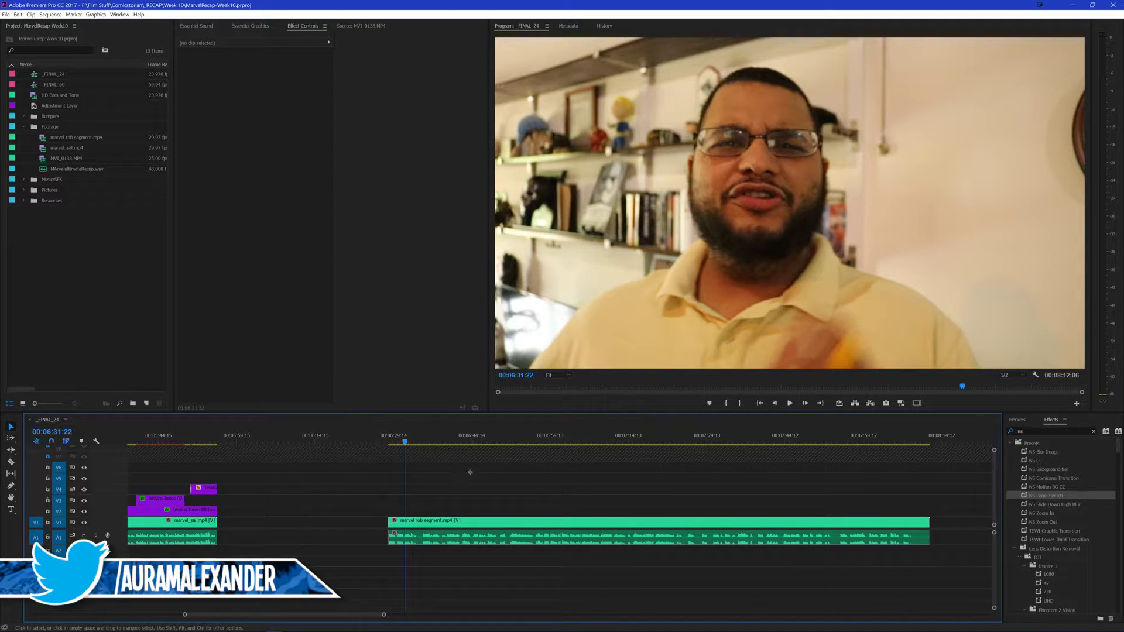
Ripple-trim the start of marvel rob segment.mp4 up to 00:06:35:03 and set its volume level to 3.0 dB
{"action": "key", "text": "space"}
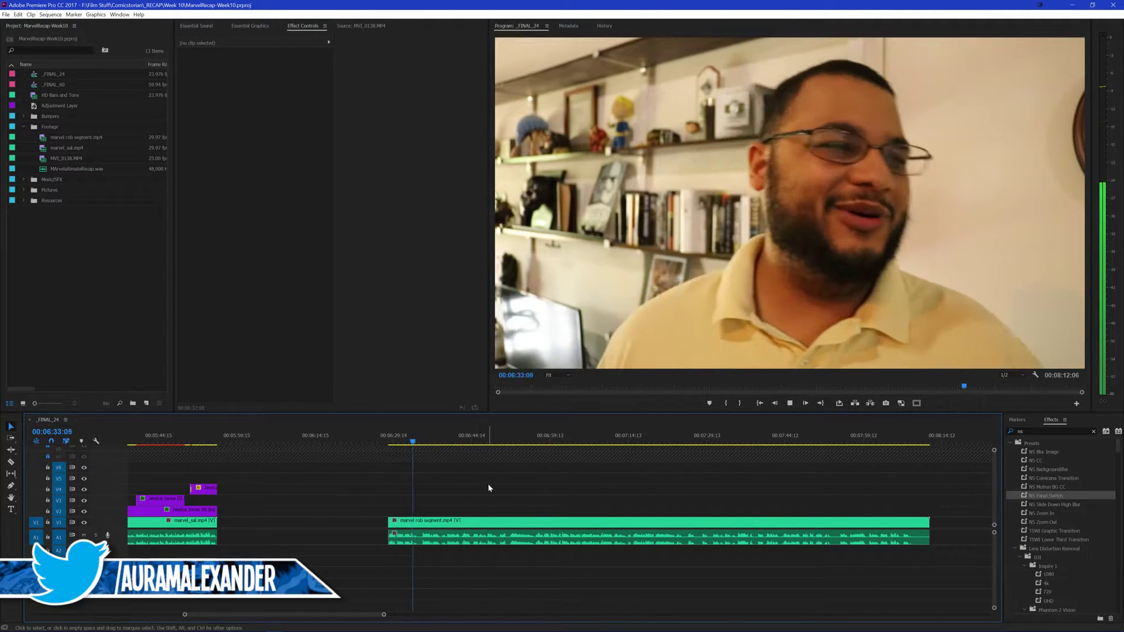
{"action": "key", "text": "="}
{"action": "key", "text": "space"}
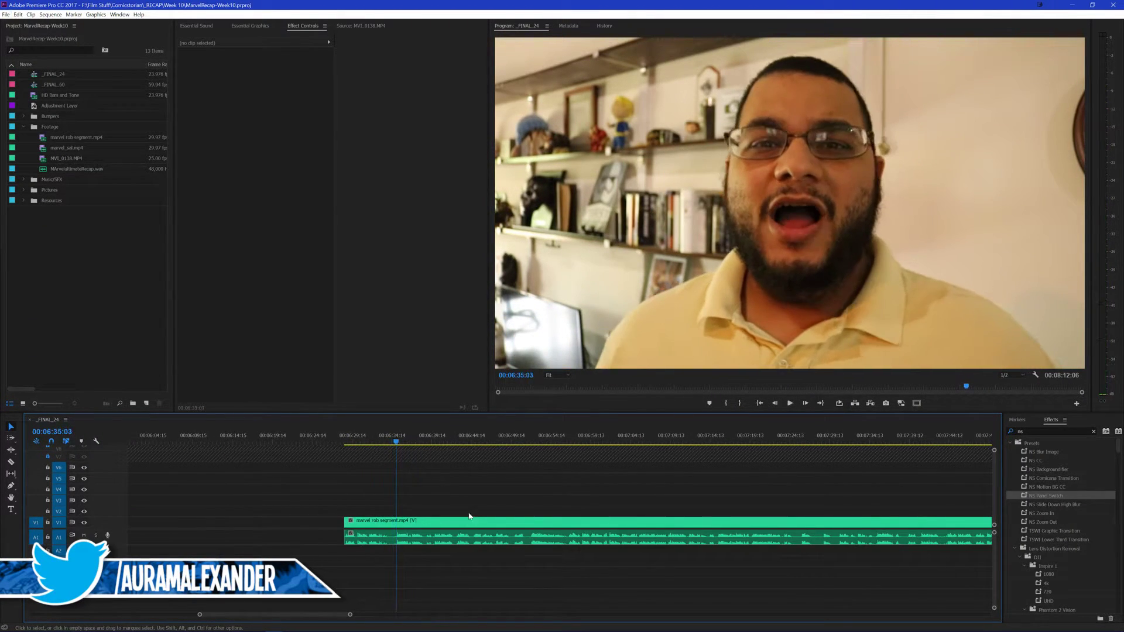
{"action": "key", "text": "Up"}
{"action": "key", "text": "space"}
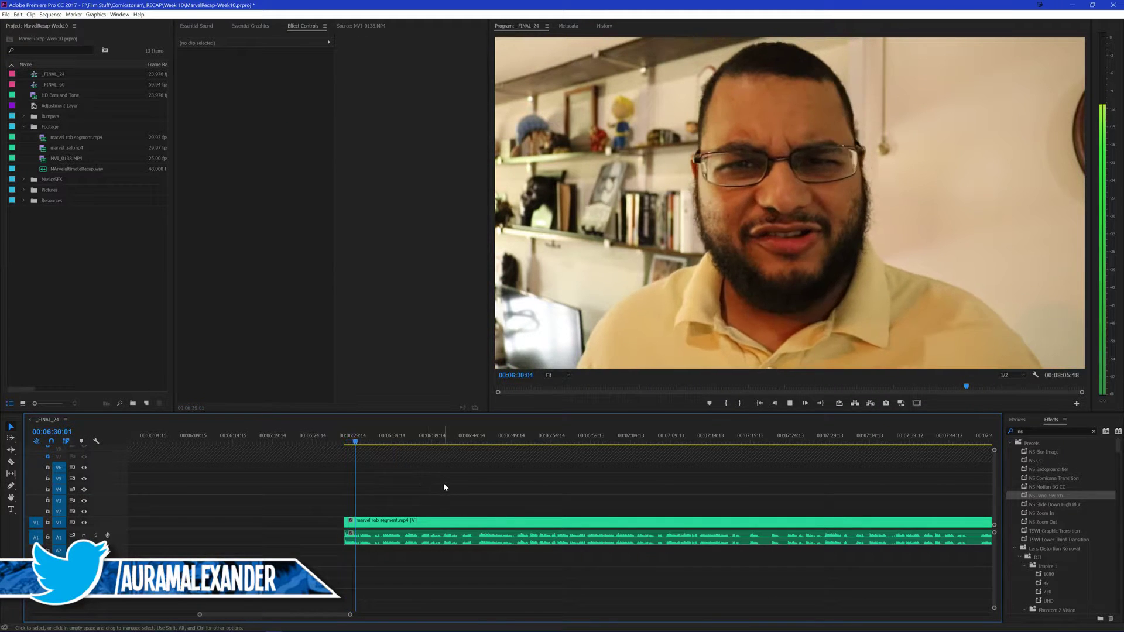
{"action": "left_click", "coordinate": [410, 521]}
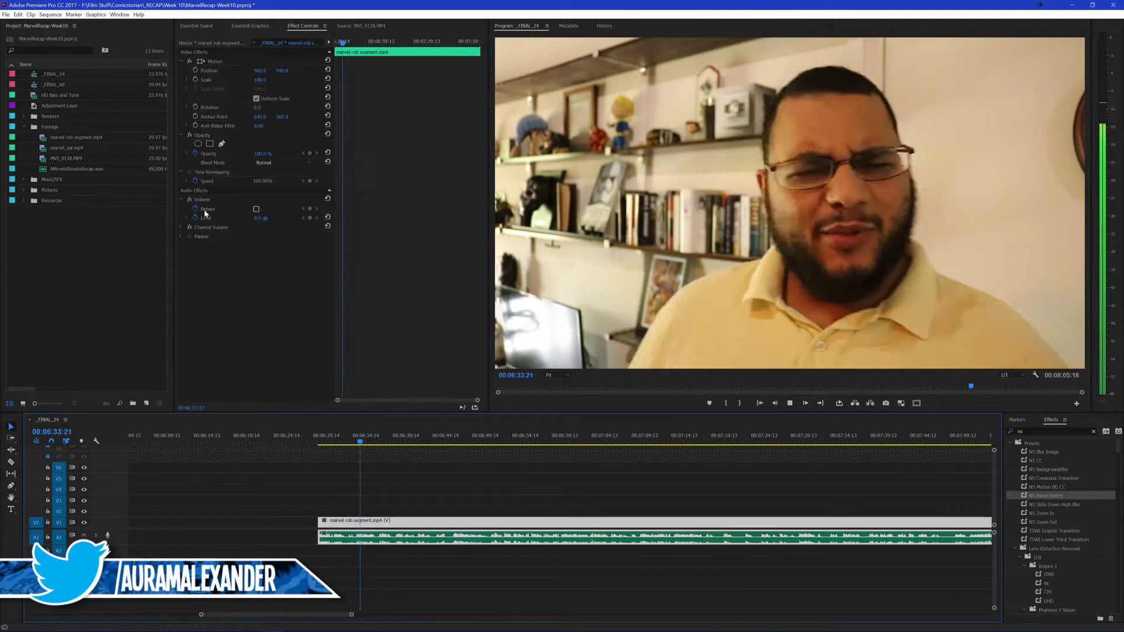
{"action": "left_click", "coordinate": [546, 487]}
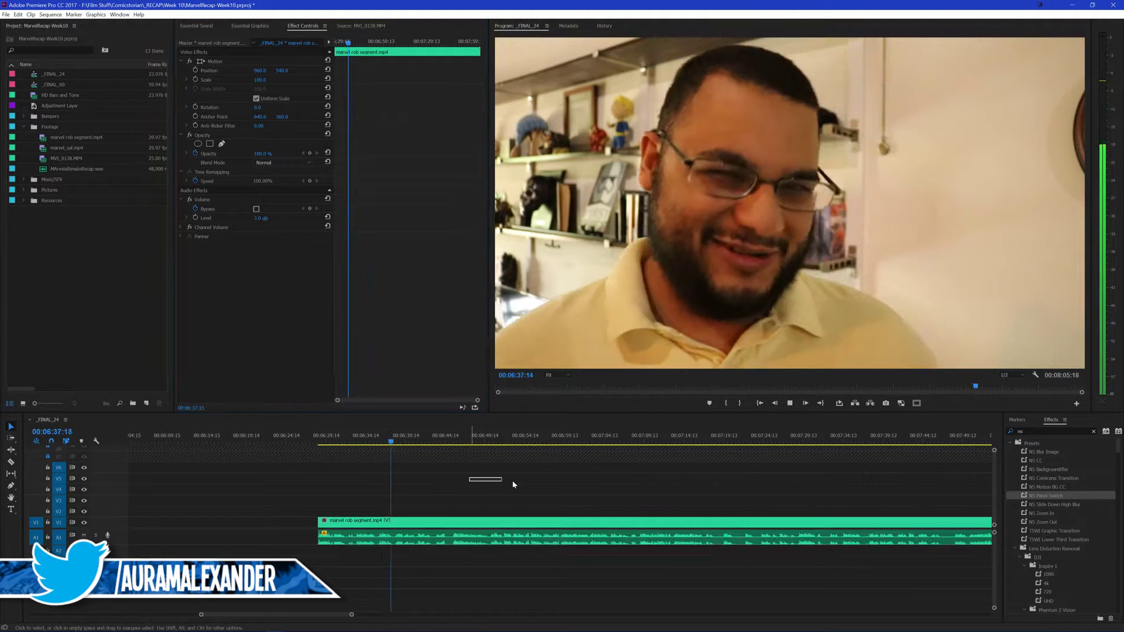
Play through the segment and place Secret Empire 00.jpg on V2 from 00:06:52:22, stretched to near the end of the video clip
{"action": "key", "text": "-"}
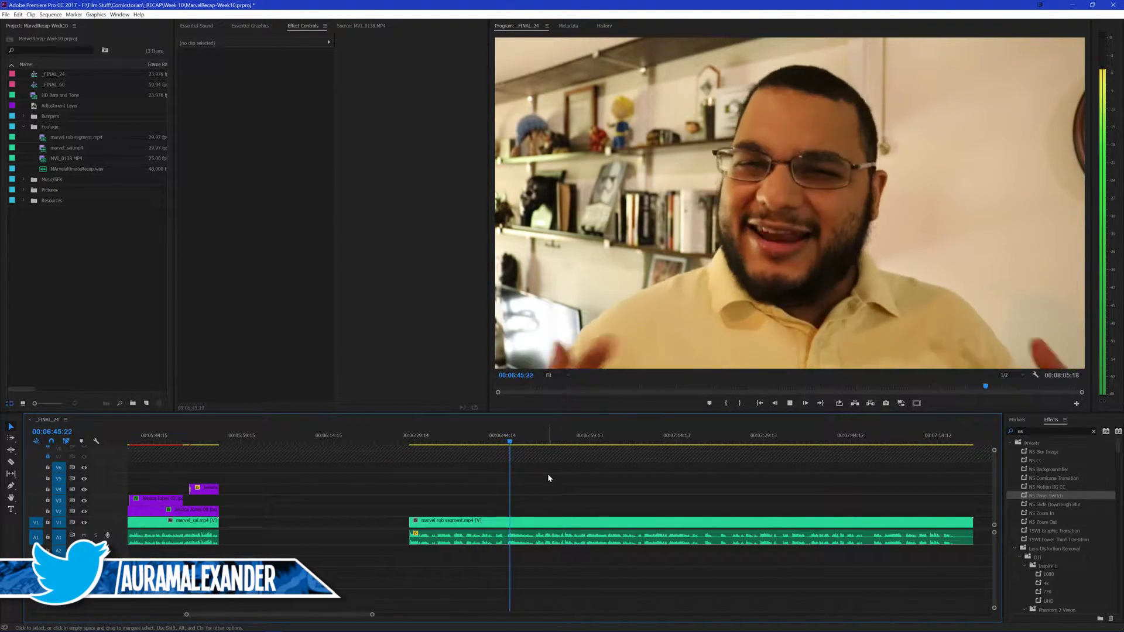
{"action": "scroll", "coordinate": [550, 465], "scroll_direction": "down", "scroll_amount": 1}
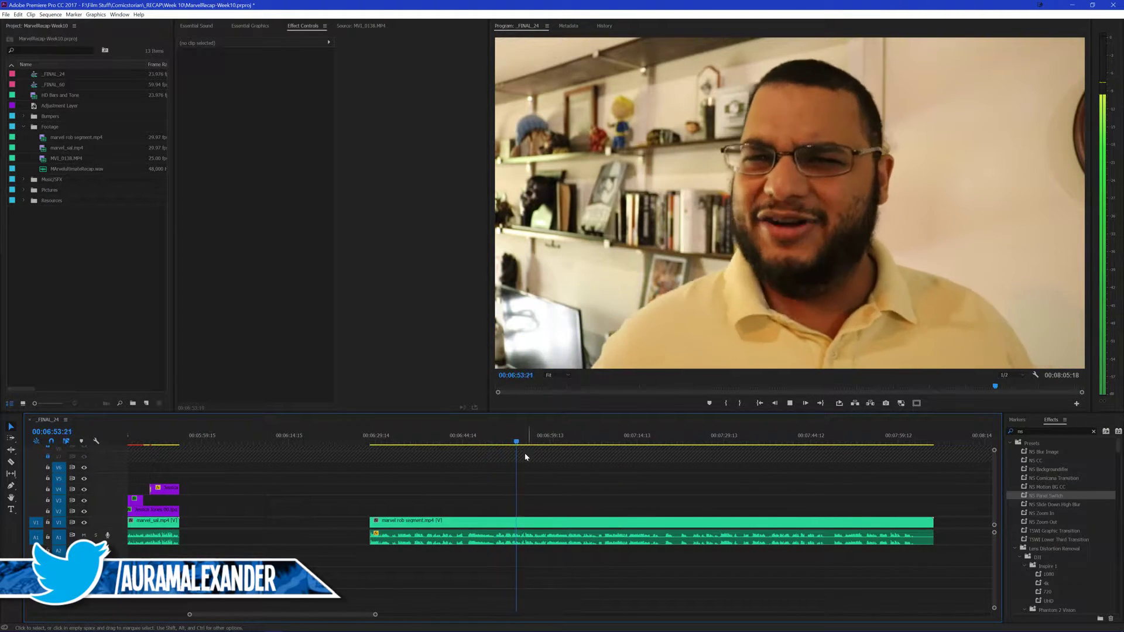
{"action": "left_click", "coordinate": [505, 438]}
{"action": "key", "text": "space"}
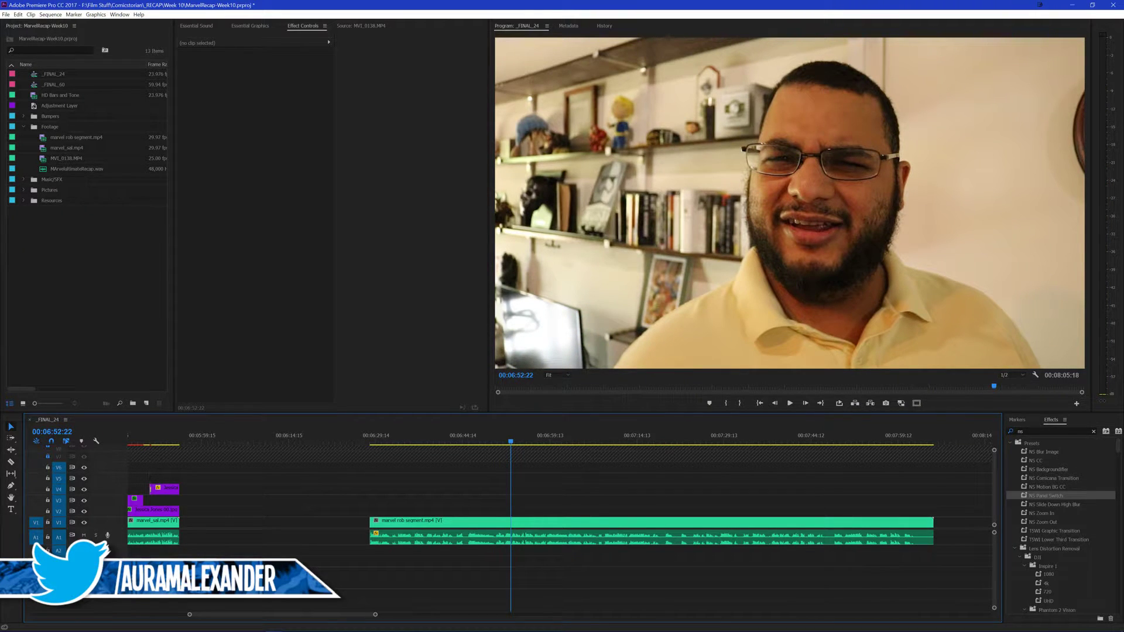
{"action": "left_click_drag", "start_coordinate": [585, 486], "coordinate": [905, 513]}
{"action": "left_click", "coordinate": [906, 437]}
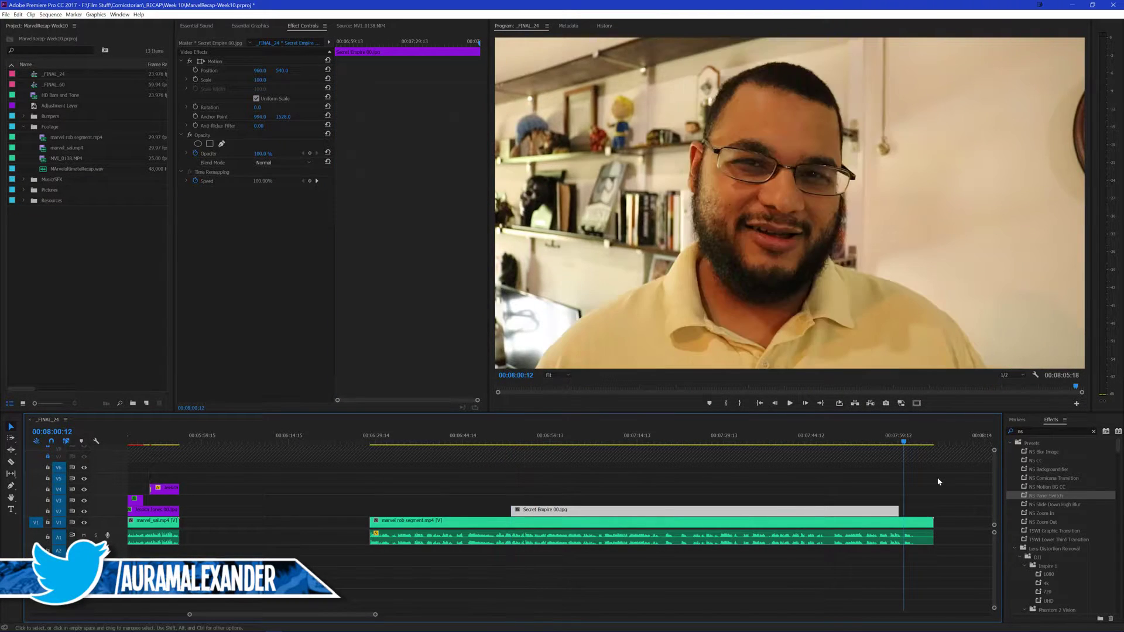
Split marvel rob segment.mp4 at 00:08:02:08, delete the tail, and extend Secret Empire 00.jpg to the new end
{"action": "left_click", "coordinate": [947, 488]}
{"action": "key", "text": "space"}
{"action": "key", "text": "equal"}
{"action": "key", "text": "equal"}
{"action": "key", "text": "space"}
{"action": "key", "text": "ctrl+k"}
{"action": "left_click", "coordinate": [709, 521]}
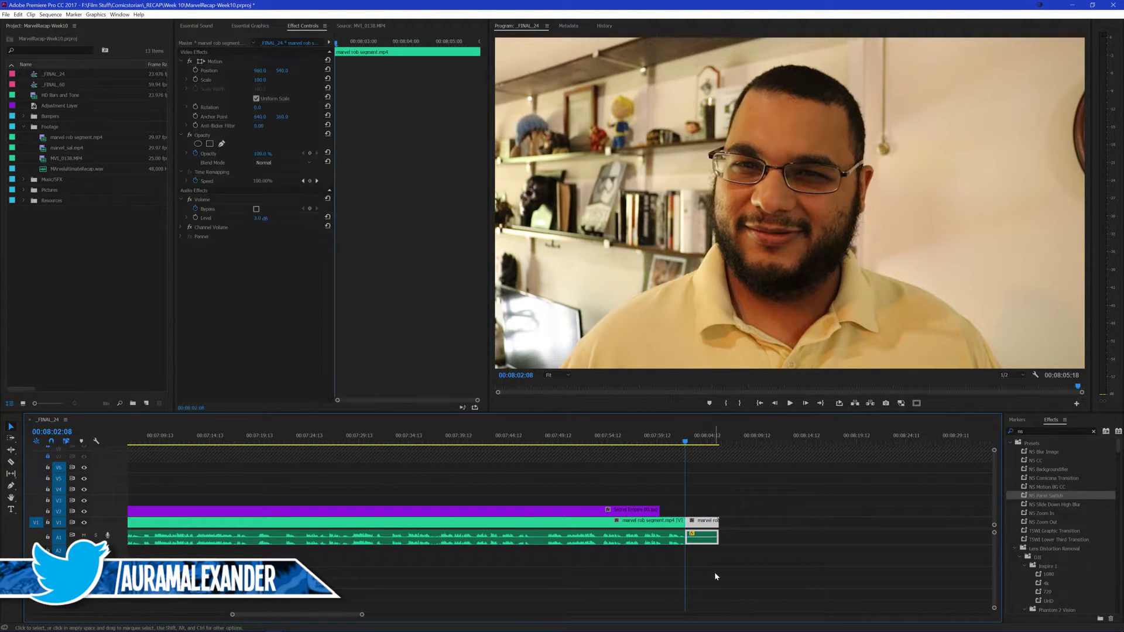
{"action": "key", "text": "Delete"}
{"action": "left_click_drag", "start_coordinate": [659, 507], "coordinate": [685, 509]}
{"action": "key", "text": "minus"}
Play the lead-in to the comic cover and split marvel rob segment.mp4 at 00:06:52:22, where Secret Empire 00.jpg begins
{"action": "left_click", "coordinate": [300, 436]}
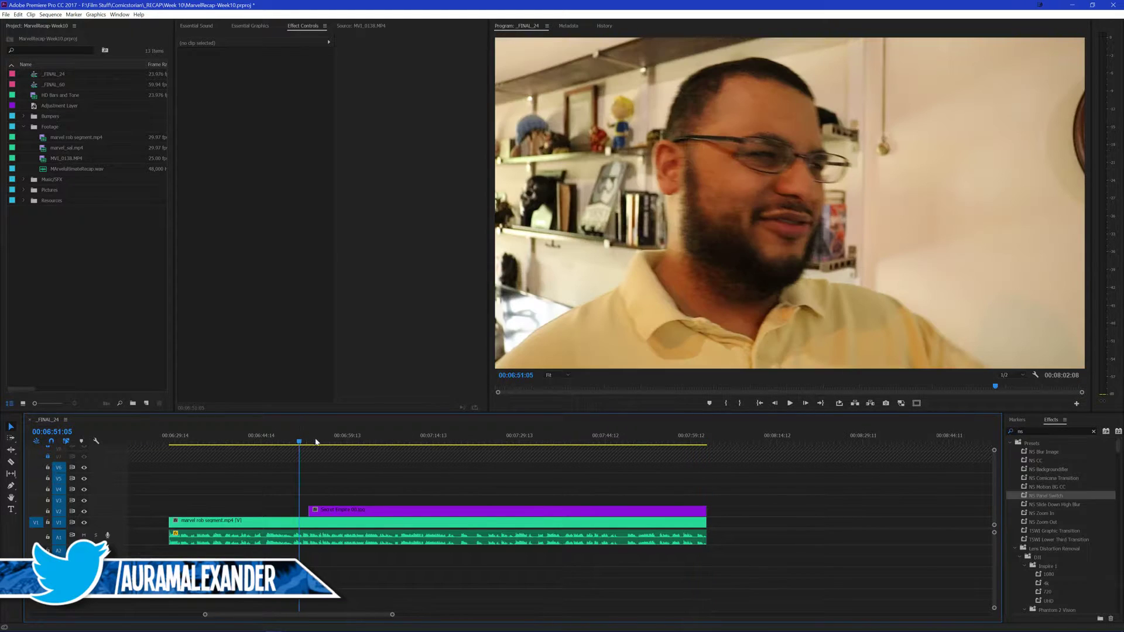
{"action": "key", "text": "space"}
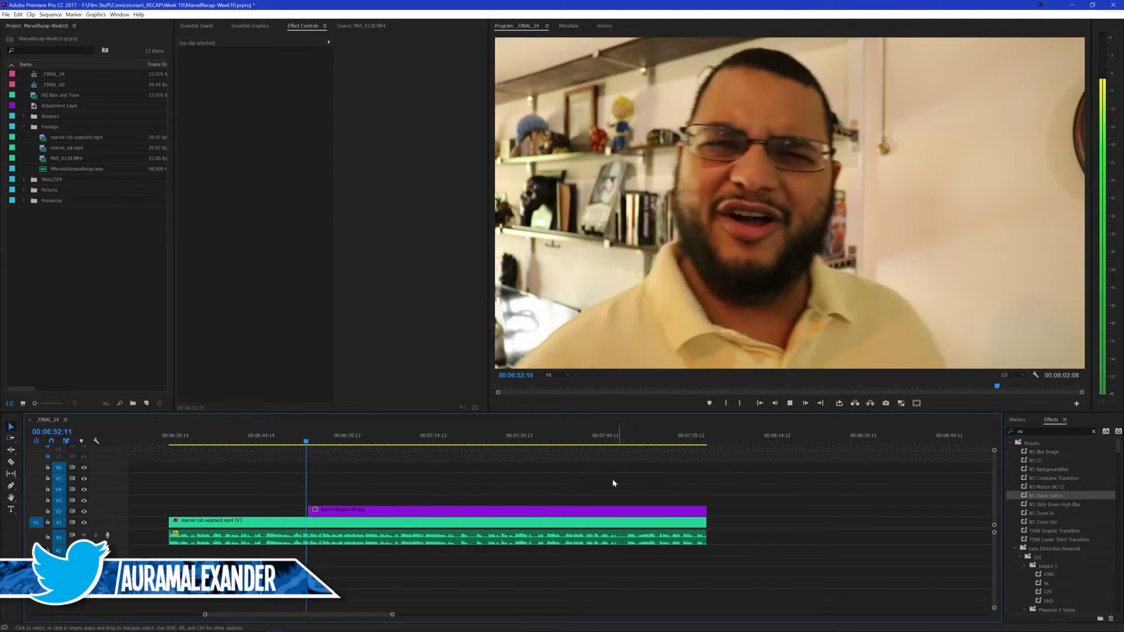
{"action": "key", "text": "space"}
{"action": "left_click", "coordinate": [365, 520]}
{"action": "key", "text": "ctrl+k"}
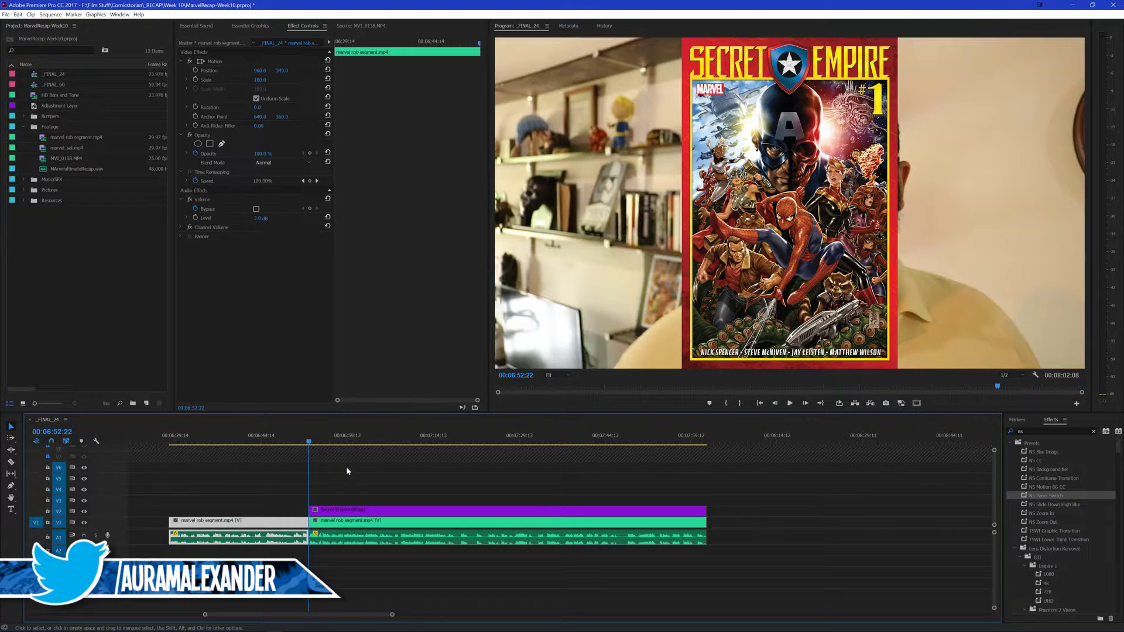
Apply the CS Roundup Cover preset to Secret Empire 00.jpg and CS Roundup Standup Tranform to the video clip beneath it, and preview them
{"action": "left_click", "coordinate": [459, 475]}
{"action": "double_click", "coordinate": [1037, 433]}
{"action": "type", "text": "cs"}
{"action": "left_click_drag", "start_coordinate": [1042, 522], "coordinate": [621, 510]}
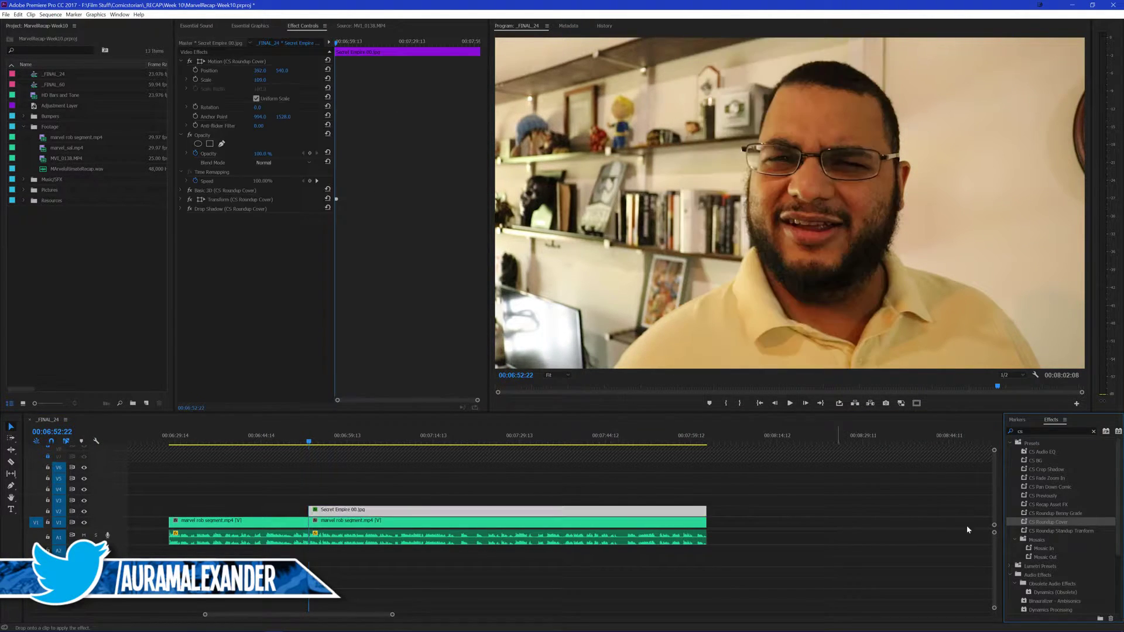
{"action": "left_click_drag", "start_coordinate": [1033, 531], "coordinate": [638, 536]}
{"action": "left_click", "coordinate": [838, 511]}
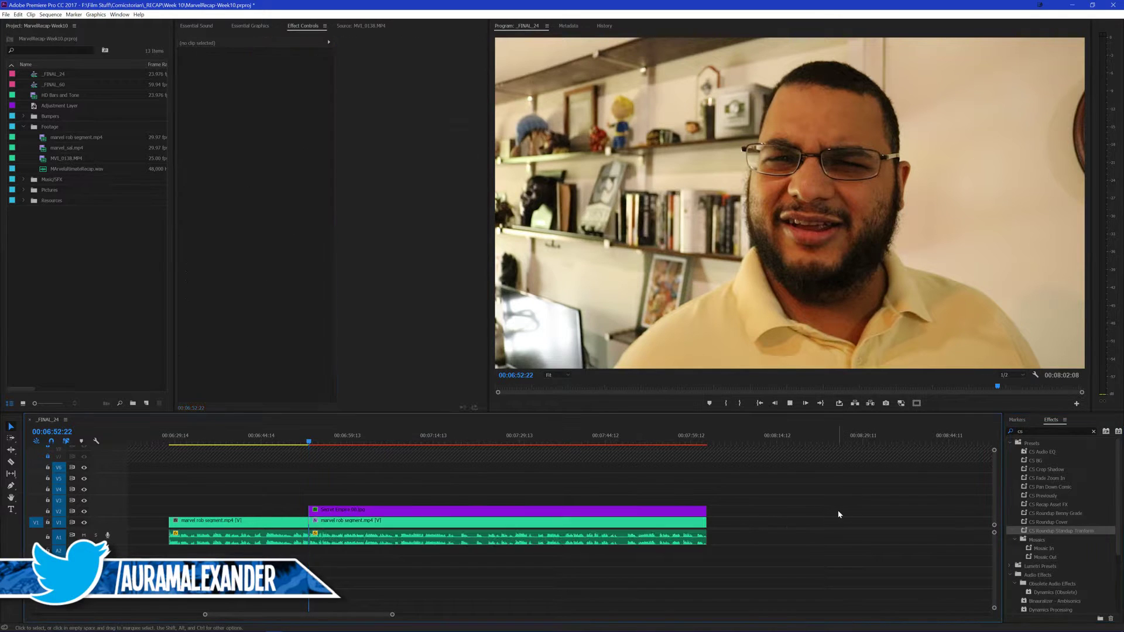
{"action": "key", "text": "space"}
Adjust the horizontal Transform position at the lower clip's keyframe to shift the presenter further right, play it back, and save the project
{"action": "left_click", "coordinate": [562, 521]}
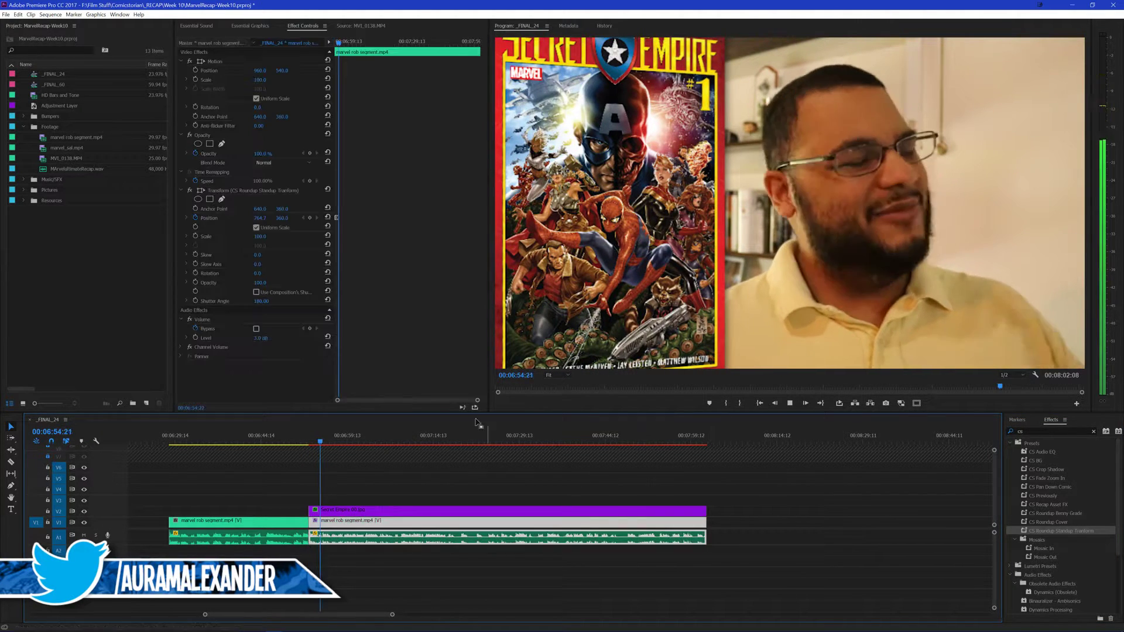
{"action": "key", "text": "space"}
{"action": "left_click", "coordinate": [304, 218]}
{"action": "key", "text": "space"}
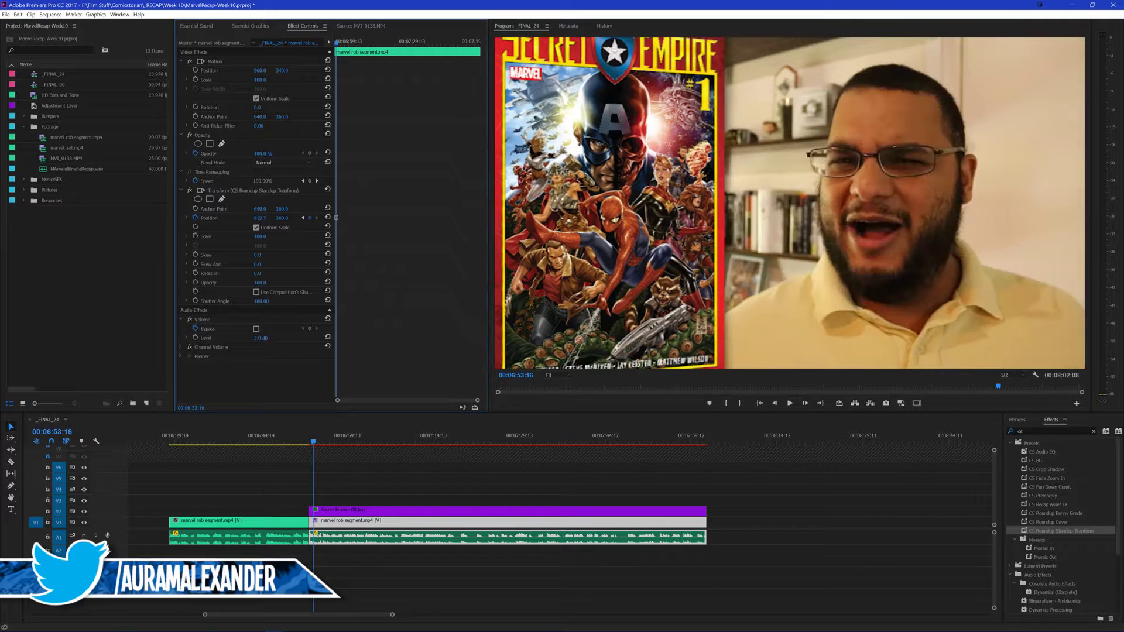
{"action": "left_click", "coordinate": [799, 499]}
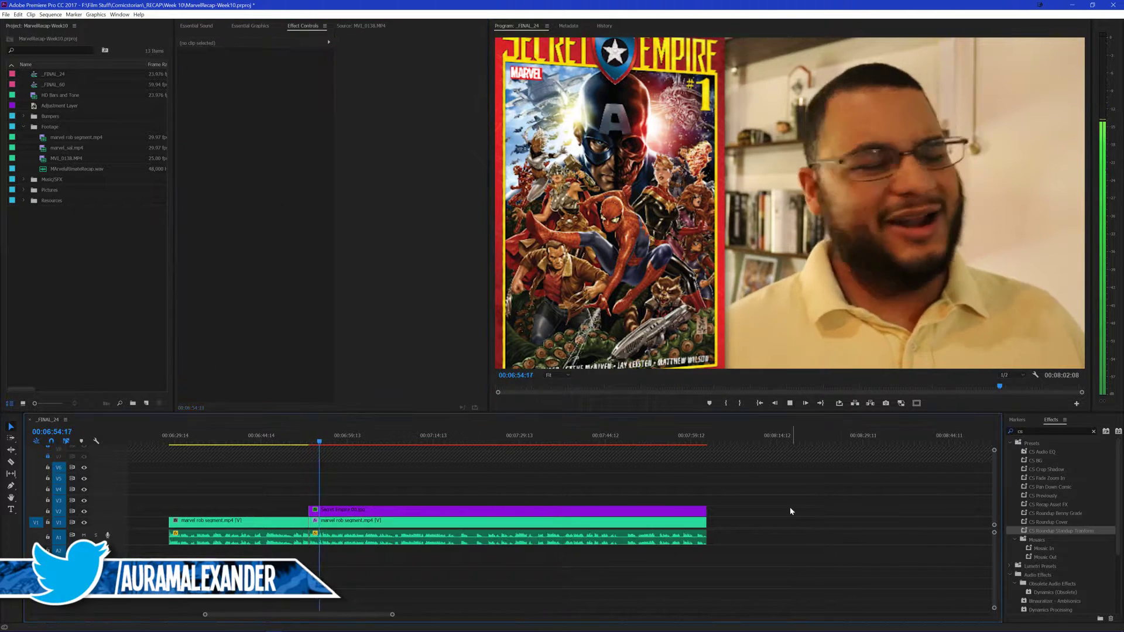
{"action": "key", "text": "ctrl+s"}
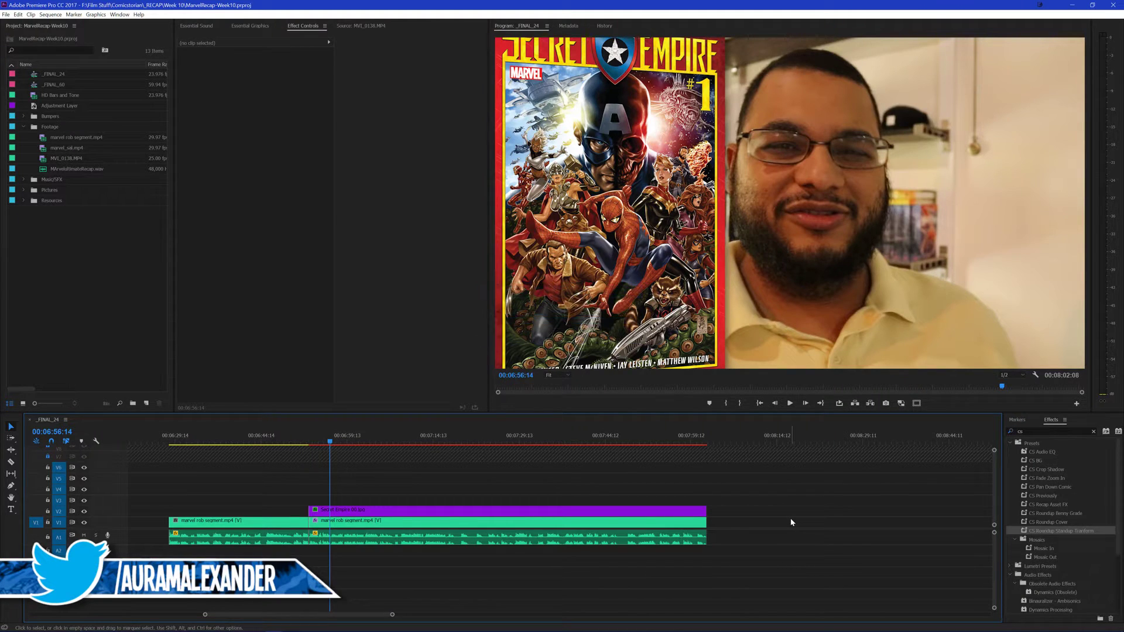
Play the sequence from 00:06:48:07 to review the comic cover section, and stop the playhead at 00:07:19:10
{"action": "left_click", "coordinate": [284, 439]}
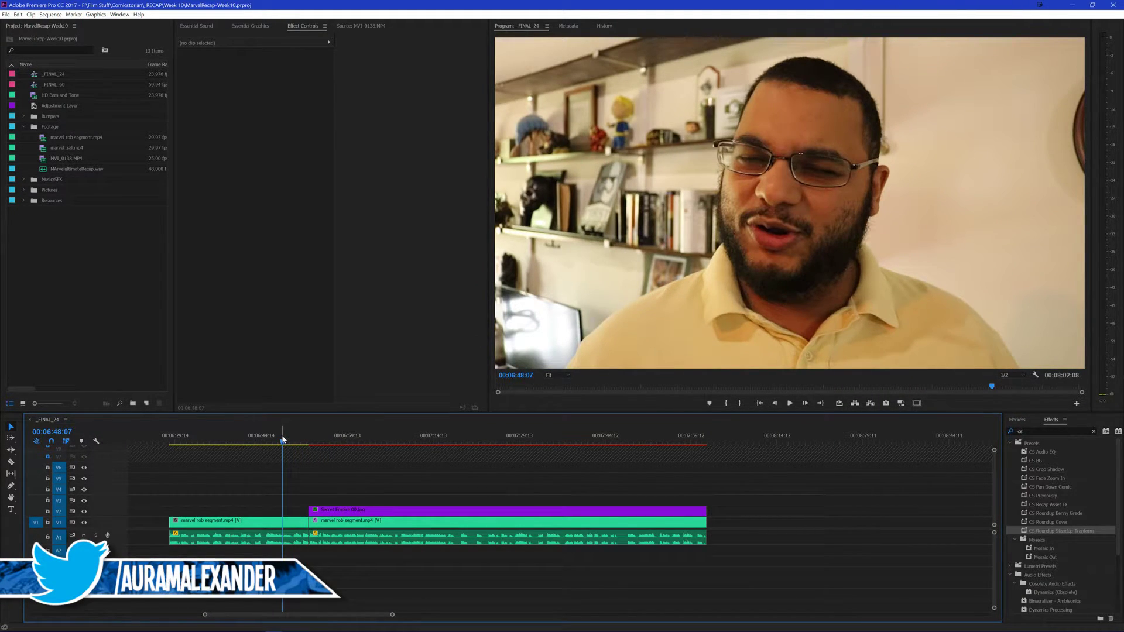
{"action": "scroll", "coordinate": [416, 465], "scroll_direction": "up", "scroll_amount": 3}
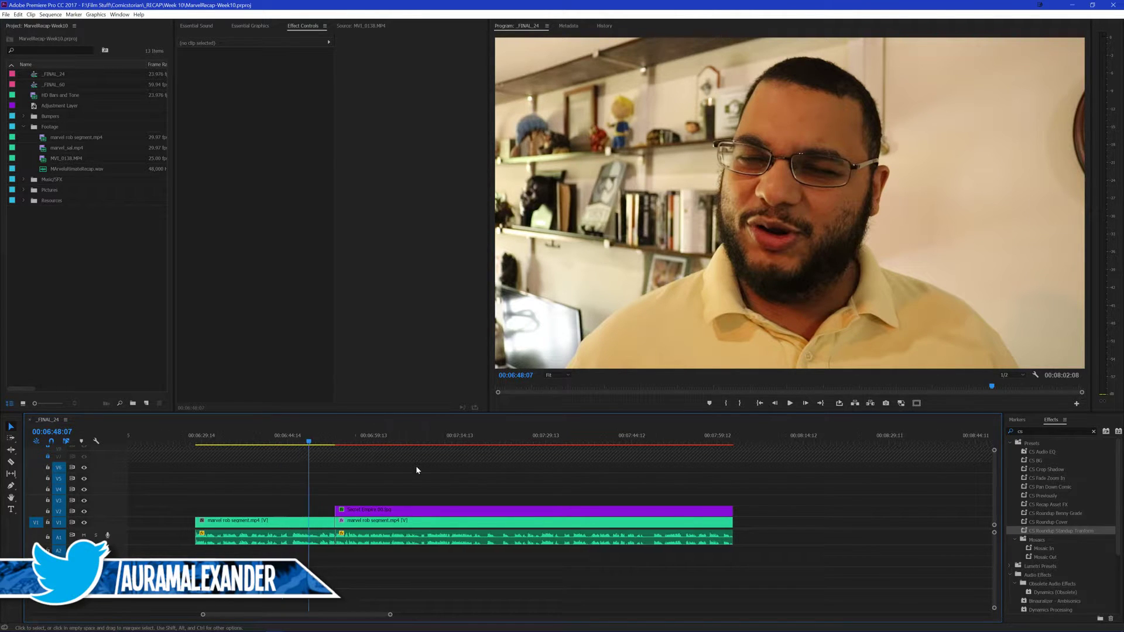
{"action": "scroll", "coordinate": [456, 471], "scroll_direction": "up", "scroll_amount": 2}
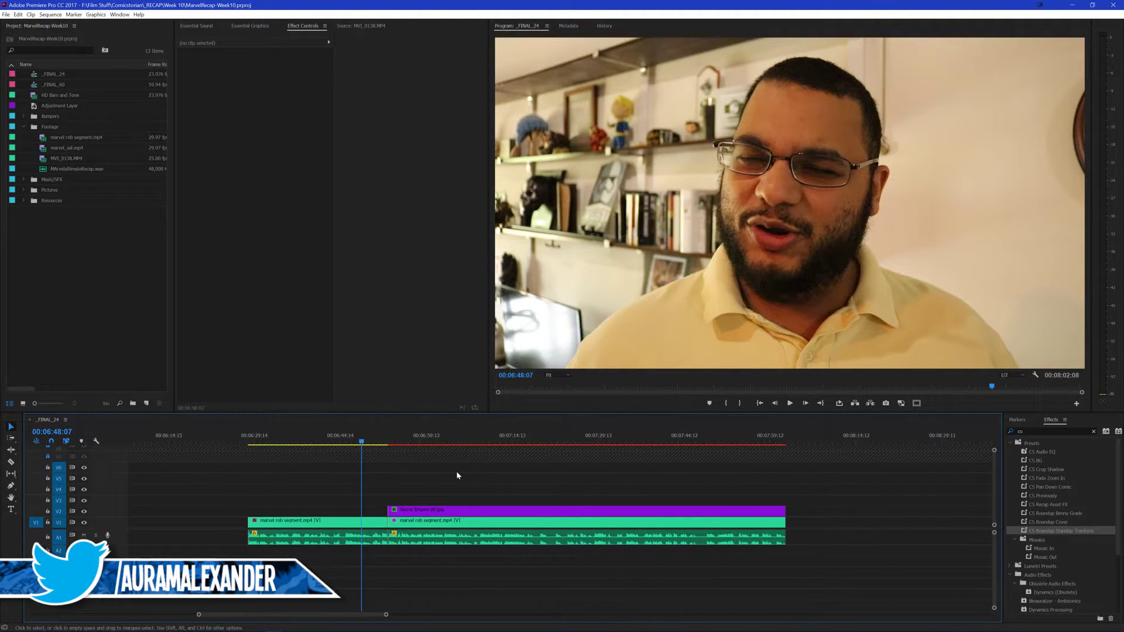
{"action": "key", "text": "grave"}
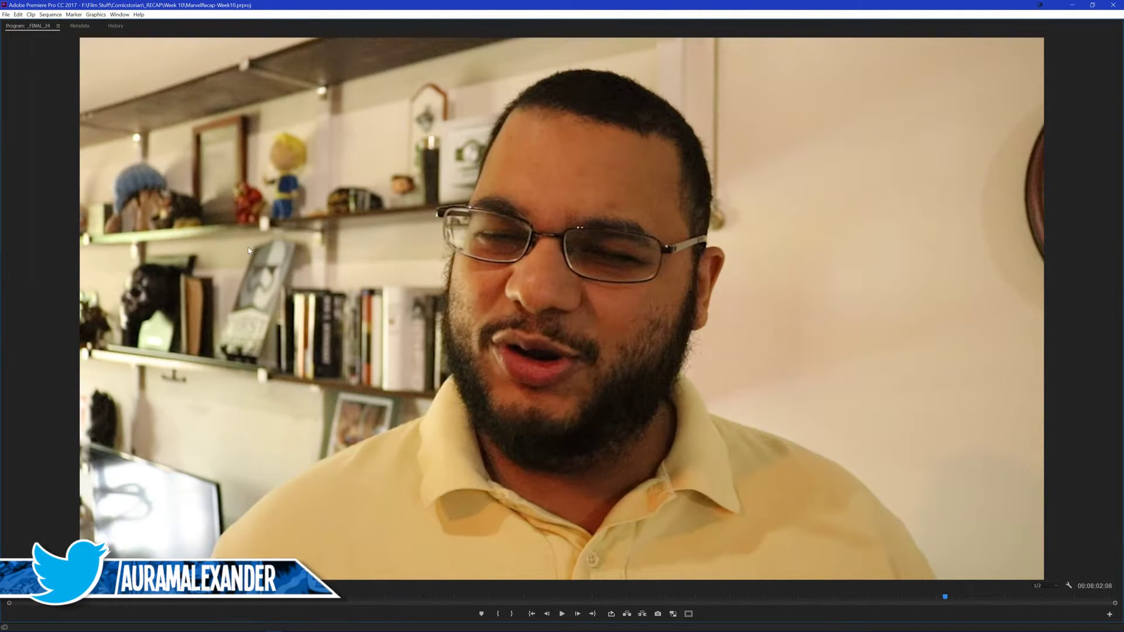
{"action": "key", "text": "grave"}
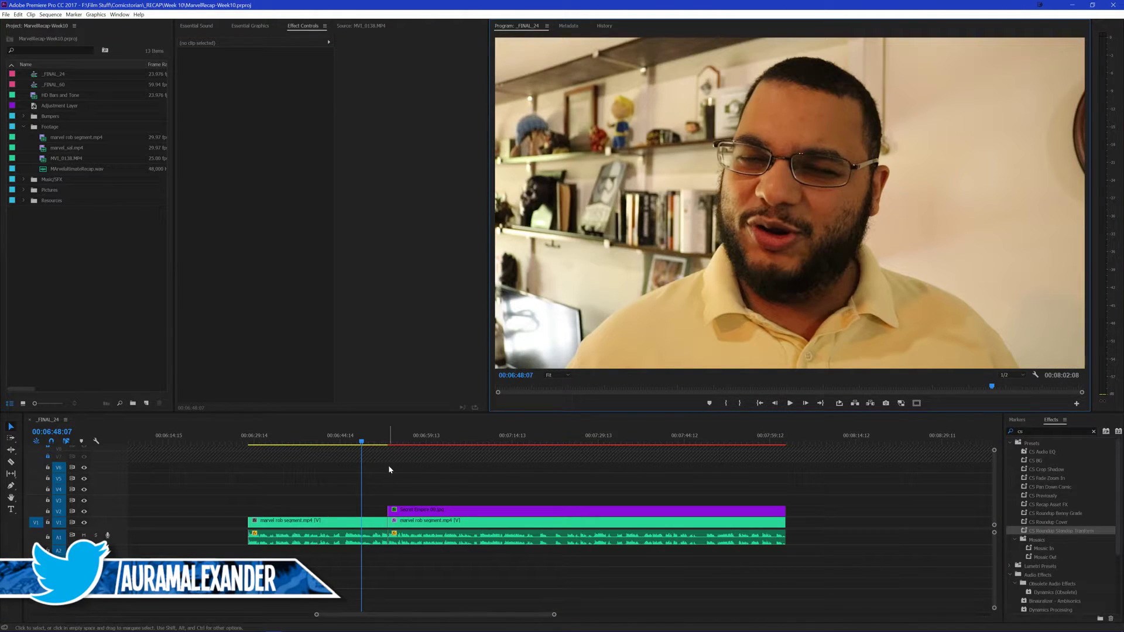
{"action": "scroll", "coordinate": [425, 473], "scroll_direction": "up", "scroll_amount": 2}
{"action": "scroll", "coordinate": [373, 484], "scroll_direction": "up", "scroll_amount": 1}
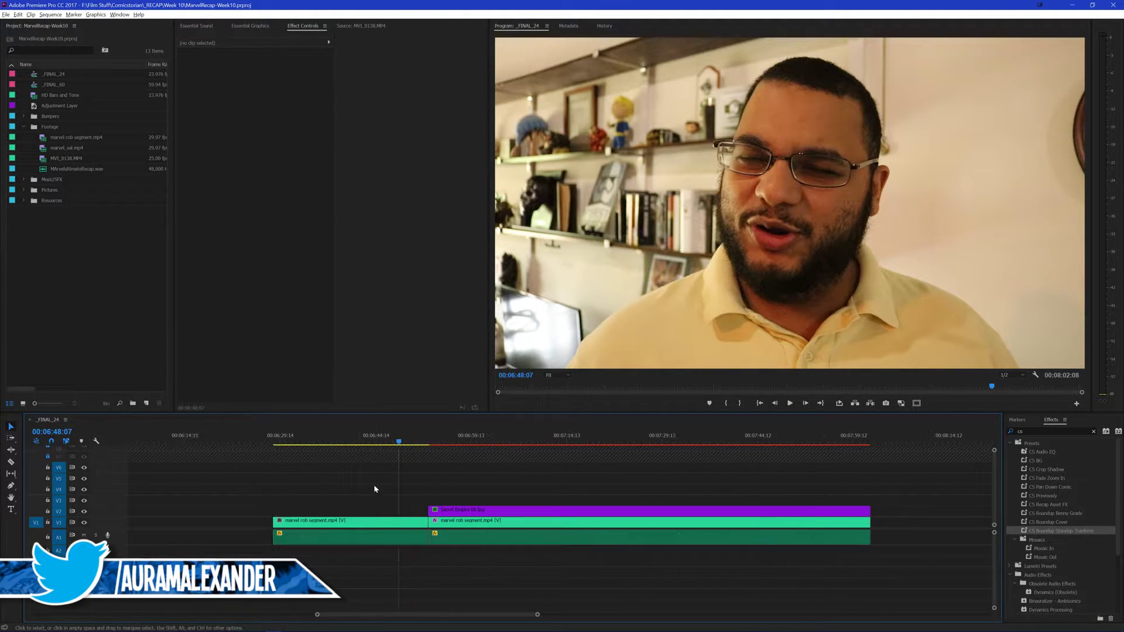
{"action": "scroll", "coordinate": [468, 466], "scroll_direction": "down", "scroll_amount": 1}
{"action": "key", "text": "Down"}
{"action": "key", "text": "space"}
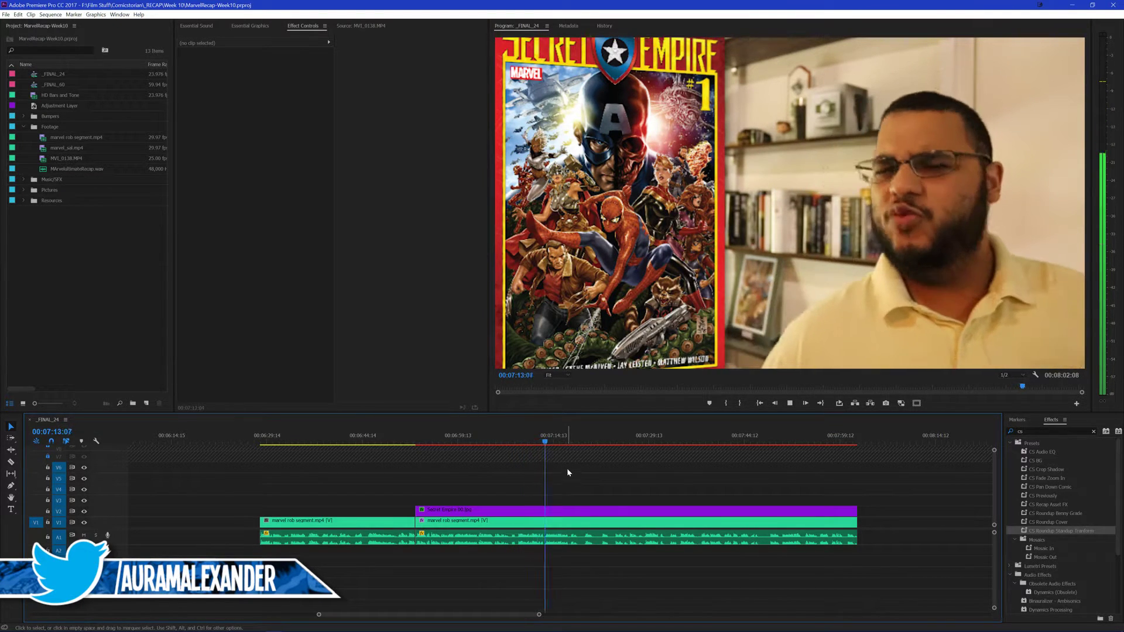
{"action": "left_click_drag", "start_coordinate": [573, 469], "coordinate": [600, 474]}
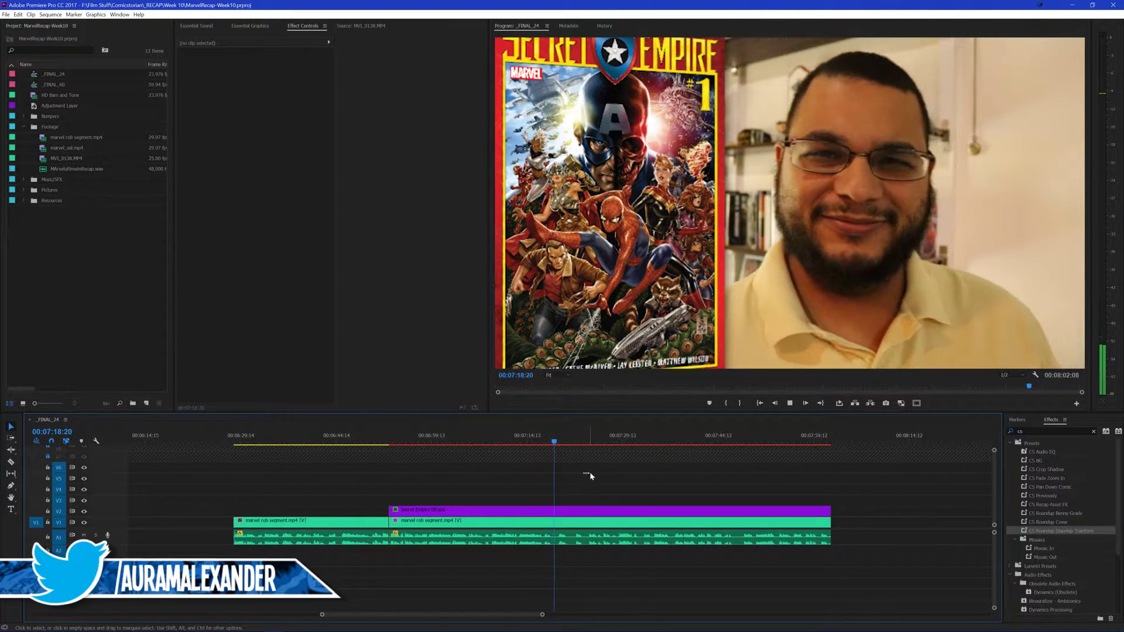
{"action": "left_click", "coordinate": [556, 444]}
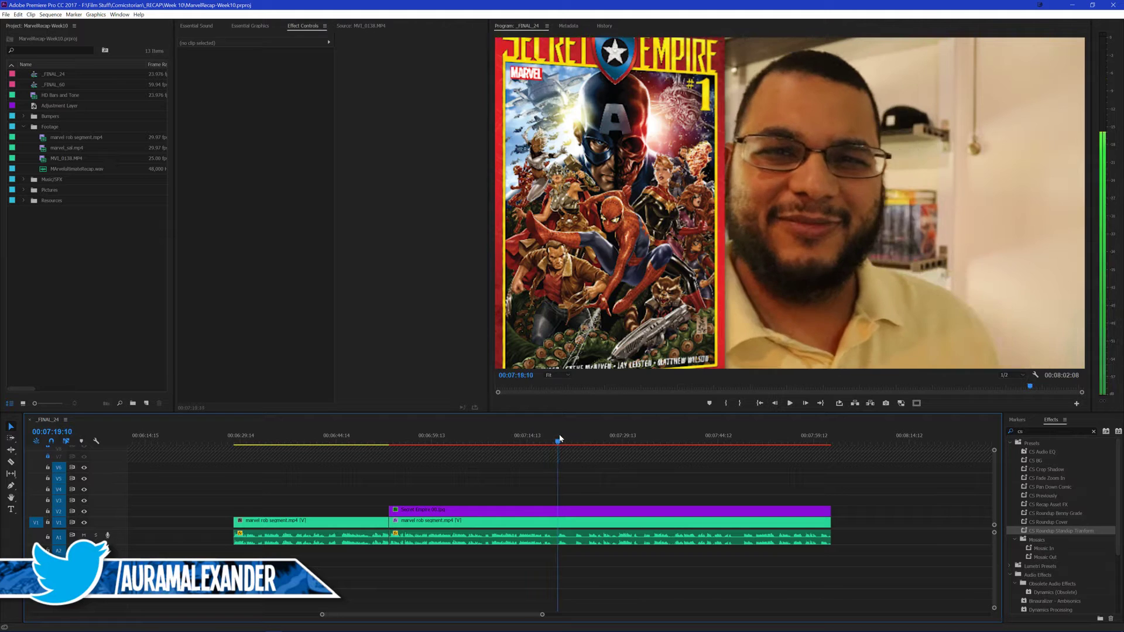
Place Secret Empire 01.jpg above the cover at 00:07:19:10, scale it down to the frame, save, and extend the image to 00:07:28:22
{"action": "left_click_drag", "start_coordinate": [364, 456], "coordinate": [565, 504]}
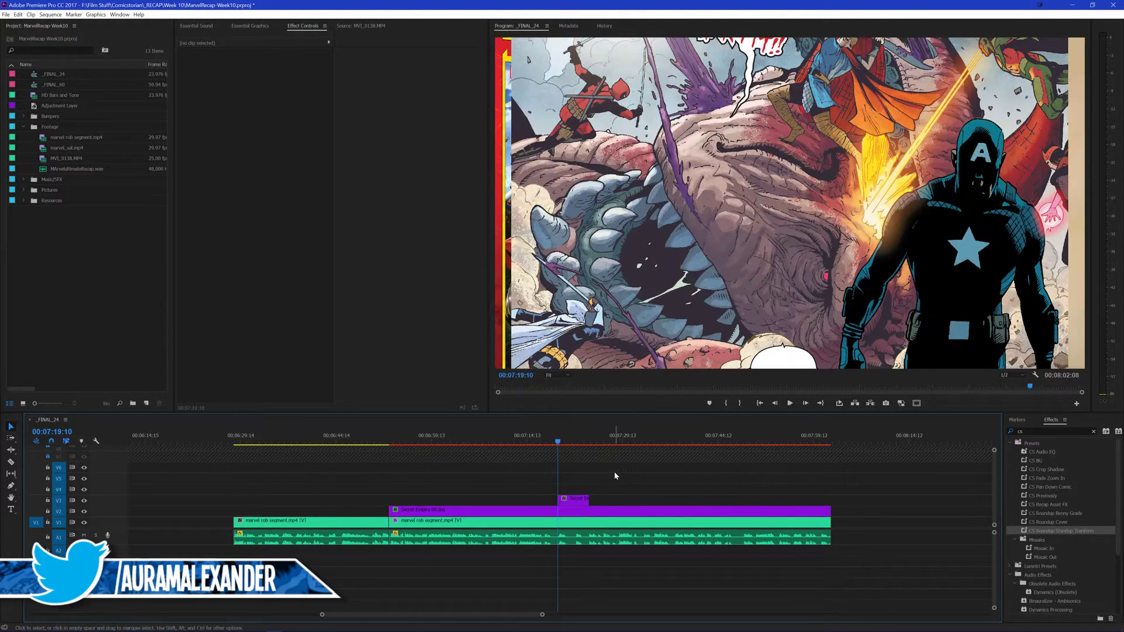
{"action": "left_click", "coordinate": [573, 499]}
{"action": "left_click", "coordinate": [622, 473]}
{"action": "key", "text": "ctrl+s"}
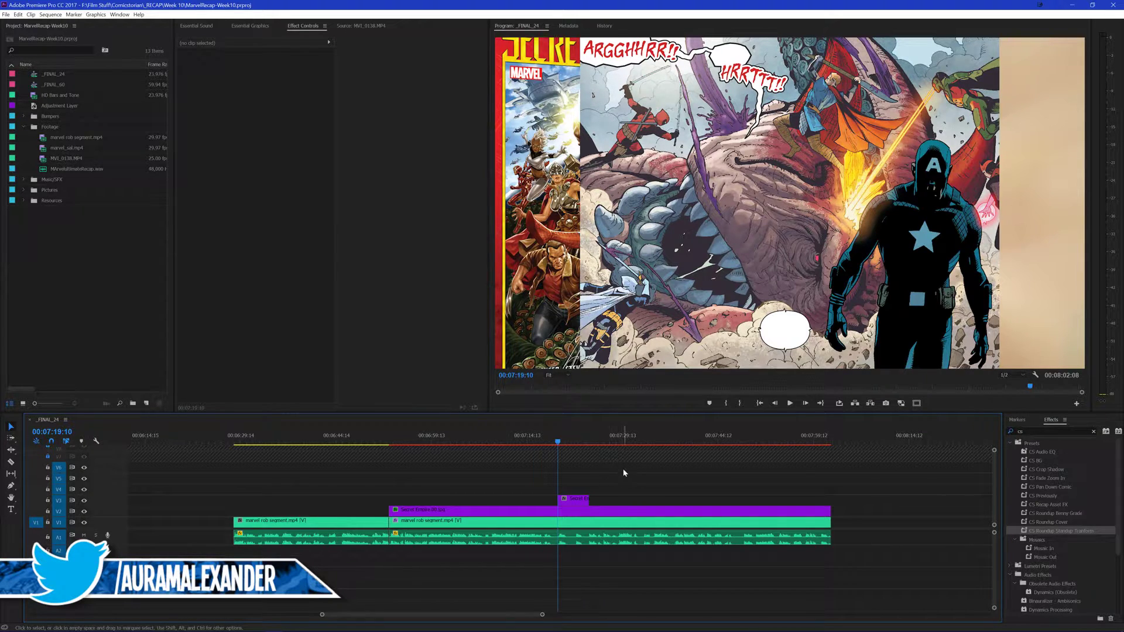
{"action": "key", "text": "space"}
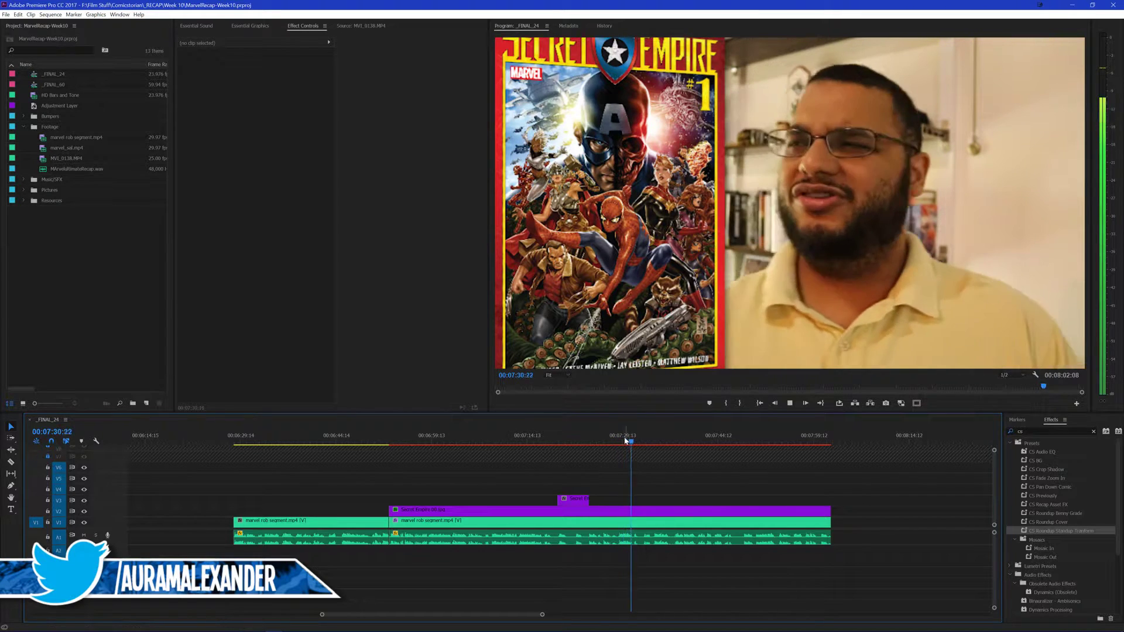
{"action": "left_click_drag", "start_coordinate": [588, 499], "coordinate": [621, 499]}
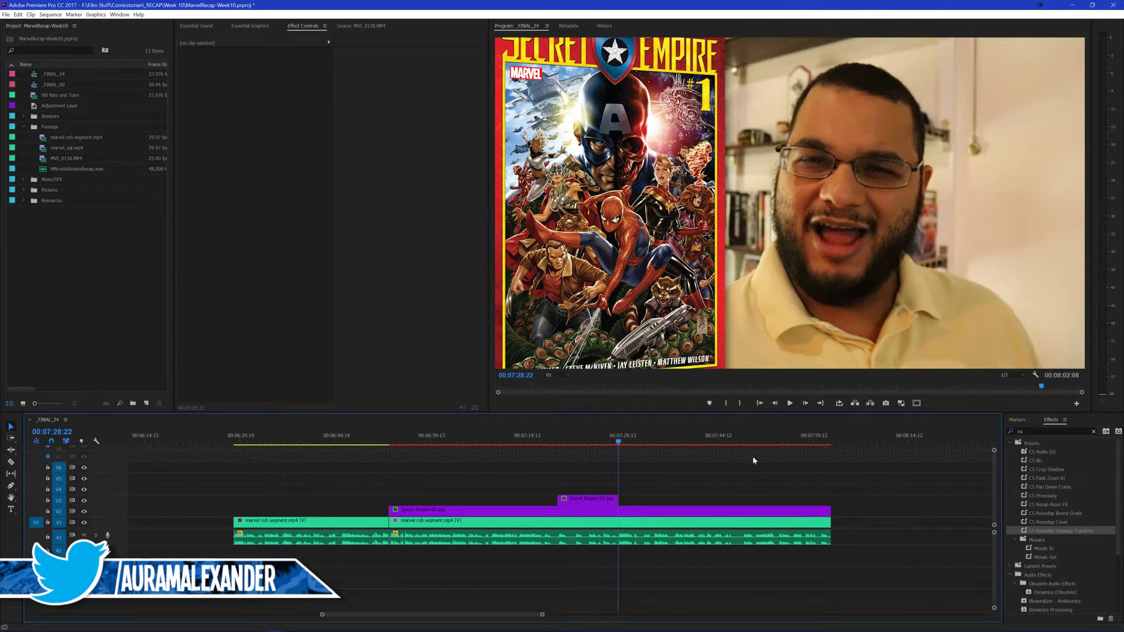
Apply the CS Recap Asset FX preset to Secret Empire 01.jpg, preview its entrance, and adjust its Motion scale
{"action": "left_click", "coordinate": [594, 436]}
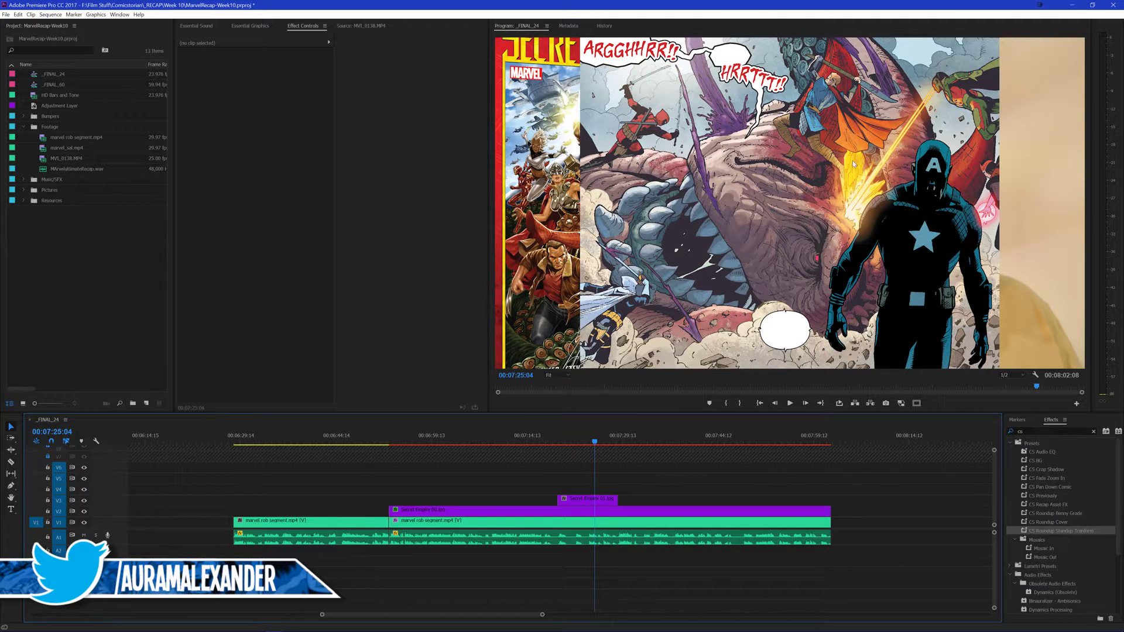
{"action": "left_click_drag", "start_coordinate": [1048, 507], "coordinate": [585, 498]}
{"action": "left_click", "coordinate": [657, 477]}
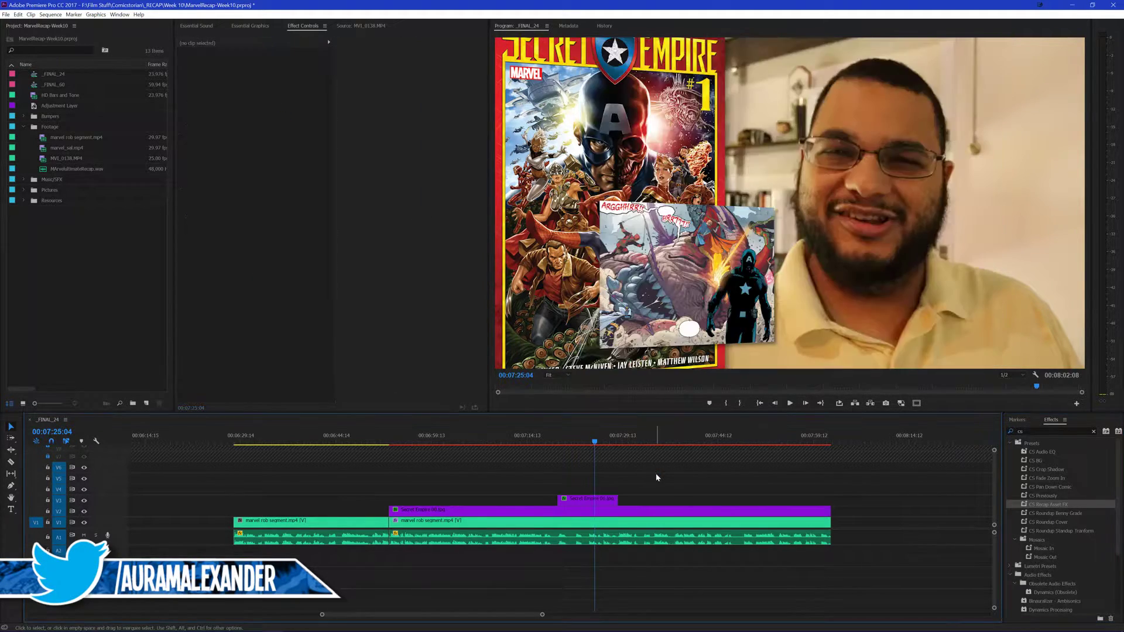
{"action": "key", "text": "Up"}
{"action": "left_click", "coordinate": [584, 501]}
{"action": "key", "text": "space"}
{"action": "key", "text": "space"}
{"action": "left_click_drag", "start_coordinate": [259, 83], "coordinate": [287, 70]}
Move the closing Transform Position keyframes of Secret Empire 01.jpg to the end of the clip and save the project
{"action": "key", "text": "Down"}
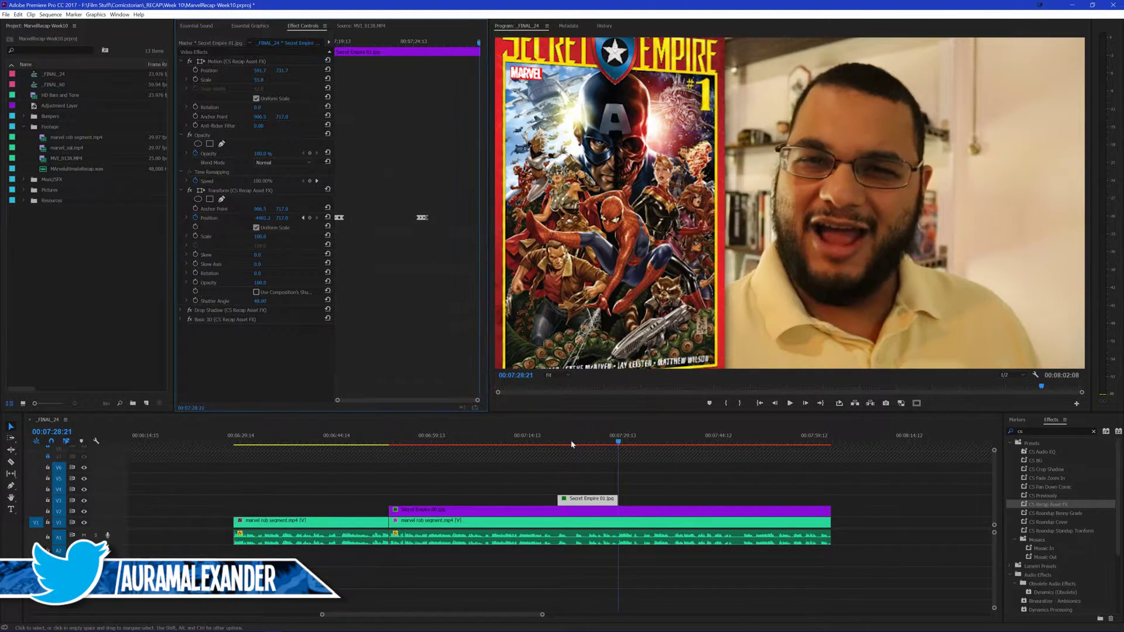
{"action": "left_click_drag", "start_coordinate": [395, 209], "coordinate": [458, 246]}
{"action": "key", "text": "grave"}
{"action": "left_click_drag", "start_coordinate": [812, 225], "coordinate": [1107, 213]}
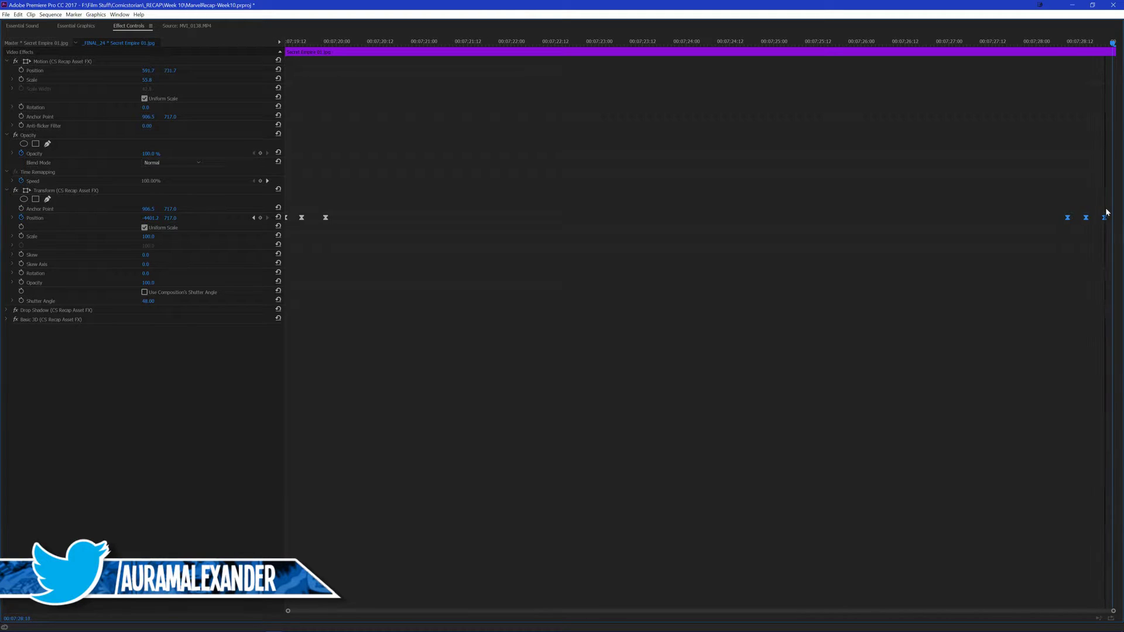
{"action": "key", "text": "grave"}
{"action": "key", "text": "Up"}
{"action": "key", "text": "ctrl+s"}
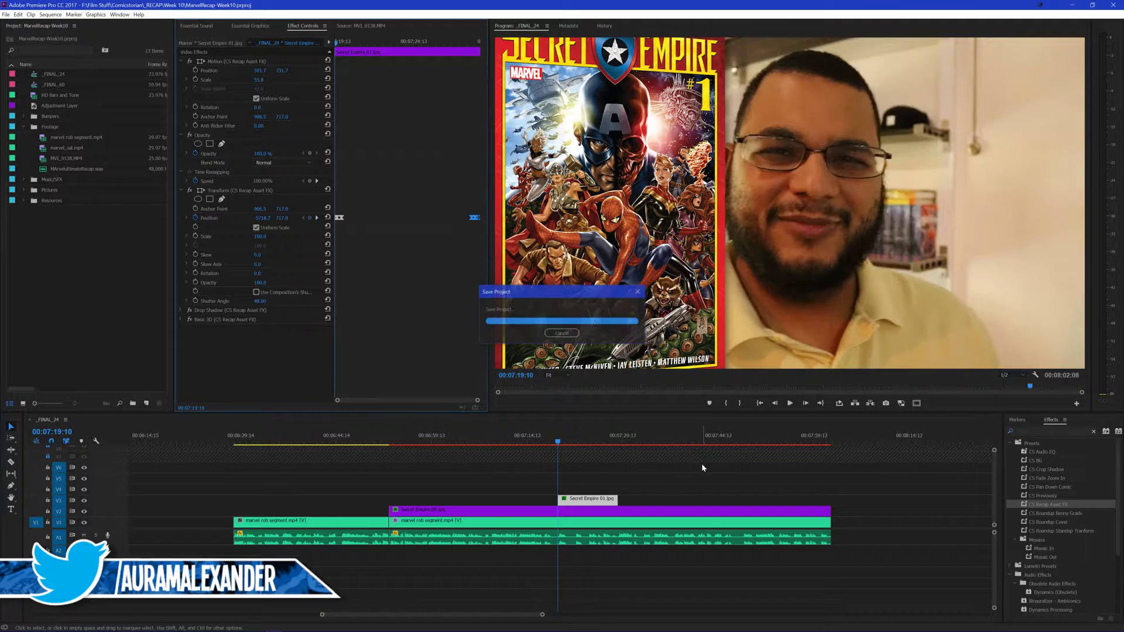
Play the sequence from 00:07:19:10 through to its end to check the Secret Empire 01.jpg overlay, saving the project midway
{"action": "left_click", "coordinate": [887, 472]}
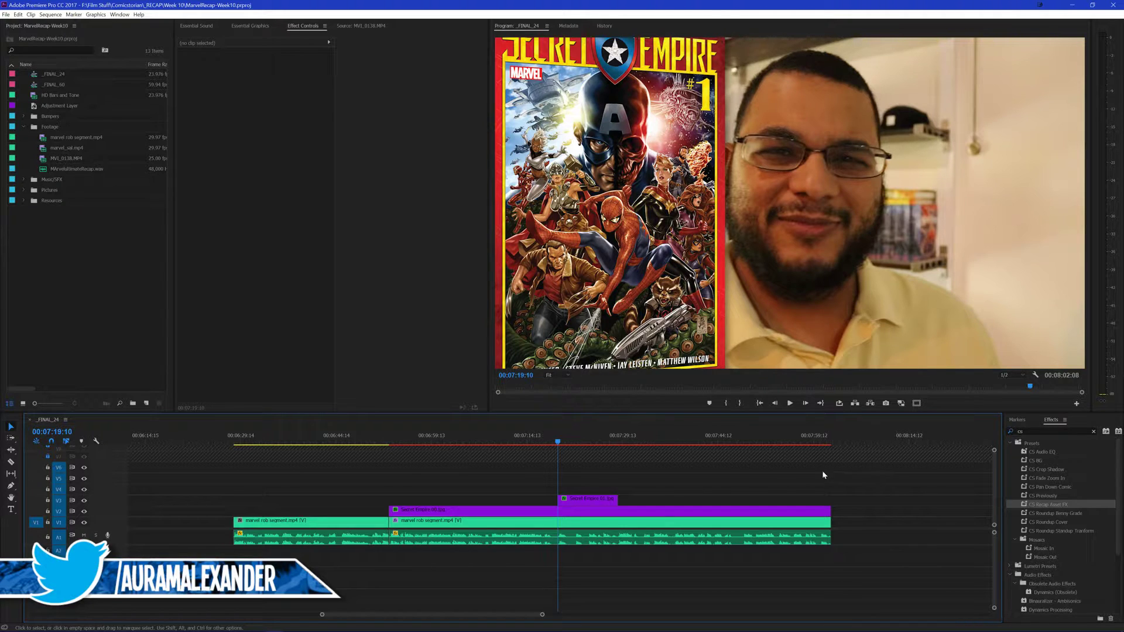
{"action": "key", "text": "space"}
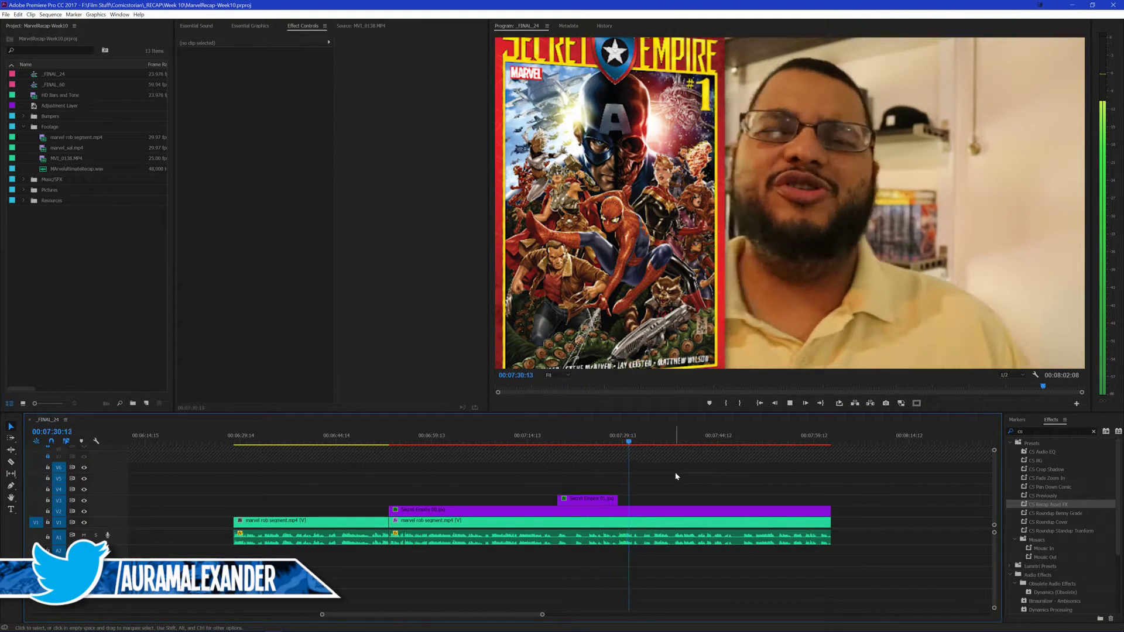
{"action": "key", "text": "space"}
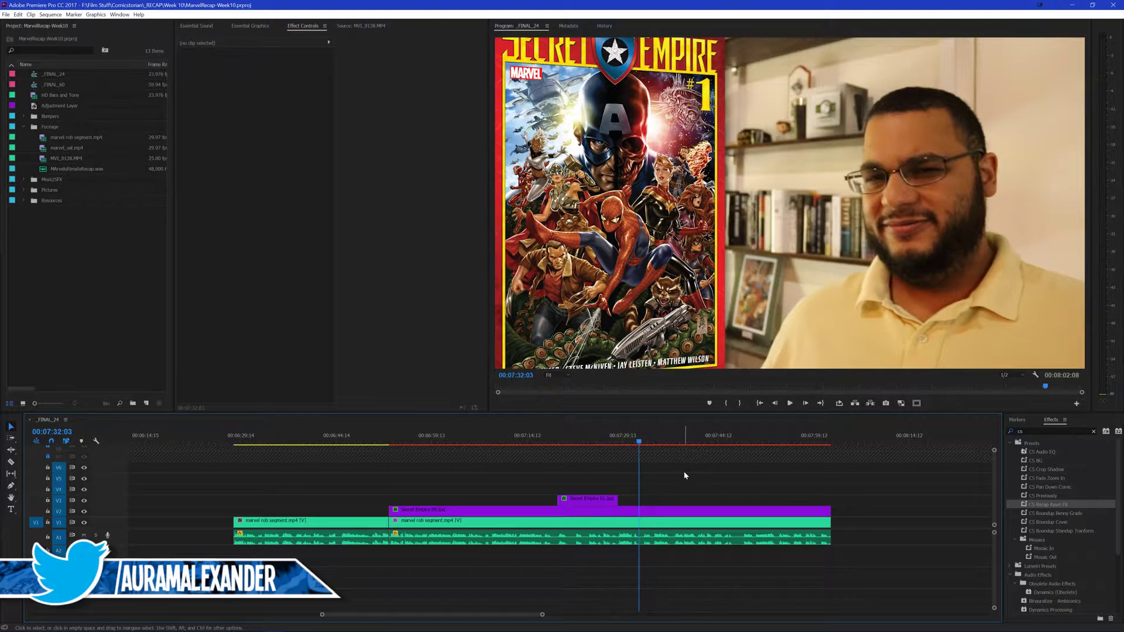
{"action": "key", "text": "ctrl+s"}
{"action": "left_click_drag", "start_coordinate": [752, 471], "coordinate": [790, 472]}
{"action": "key", "text": "space"}
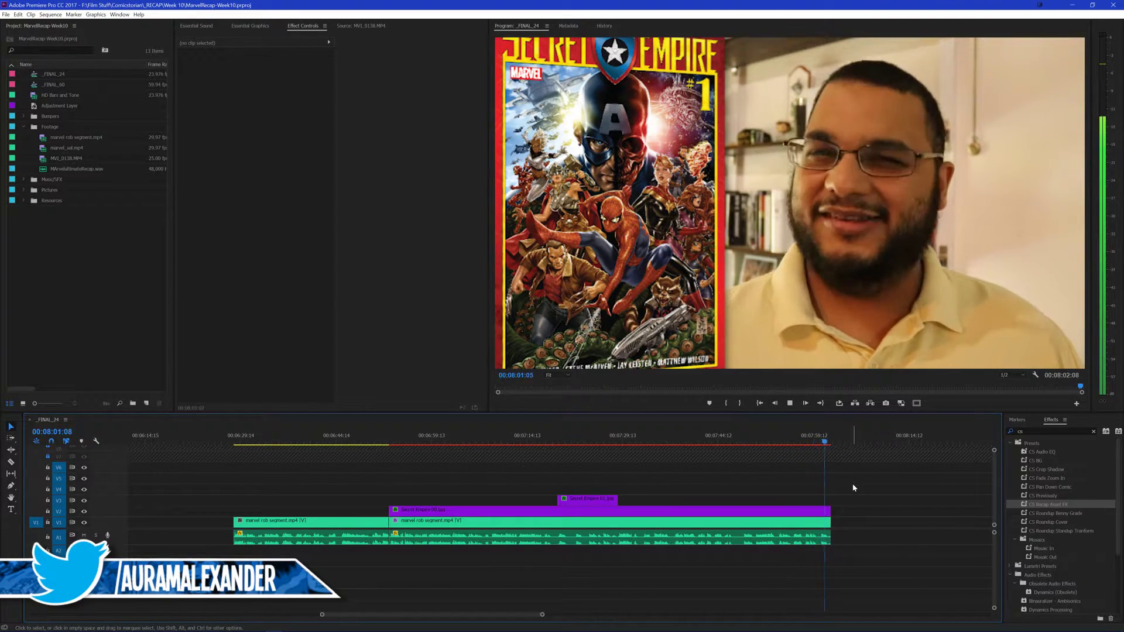
Extend Secret Empire 00.jpg and the marvel rob segment.mp4 clip beneath it together to 00:08:02:23, play the ending, and save
{"action": "left_click_drag", "start_coordinate": [863, 489], "coordinate": [812, 557]}
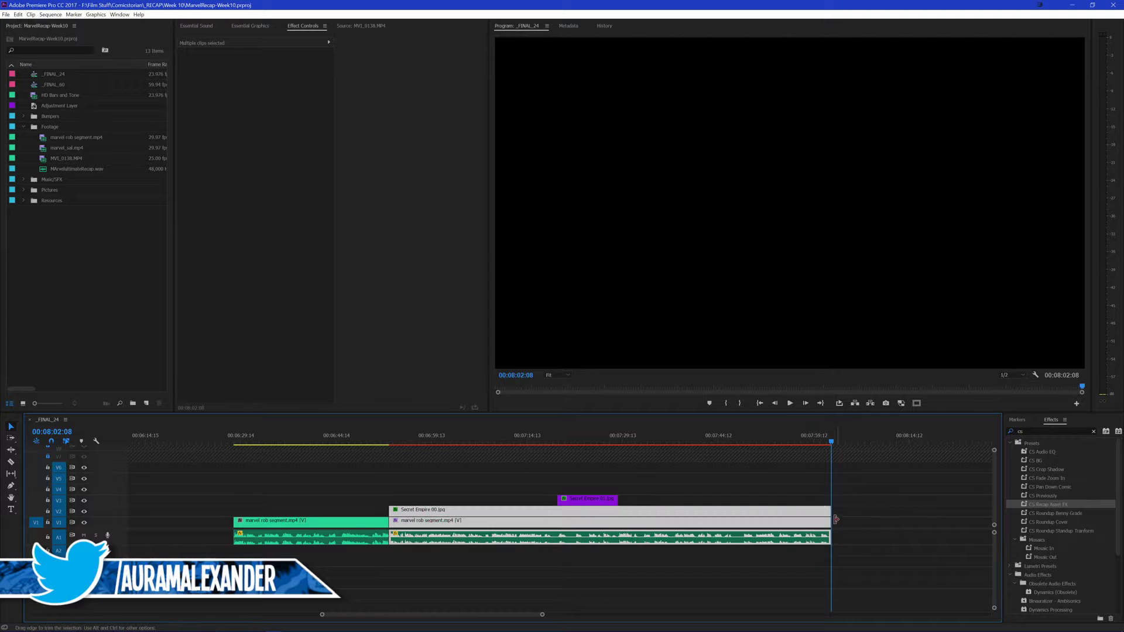
{"action": "left_click_drag", "start_coordinate": [839, 518], "coordinate": [843, 519]}
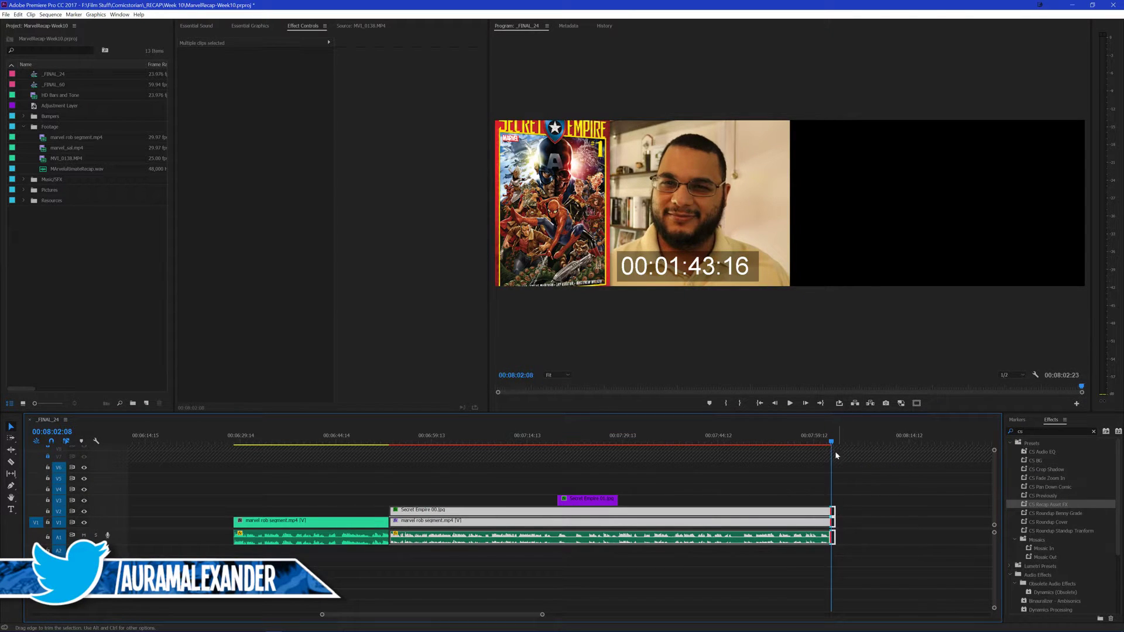
{"action": "left_click", "coordinate": [825, 436]}
{"action": "key", "text": "space"}
{"action": "left_click", "coordinate": [856, 466]}
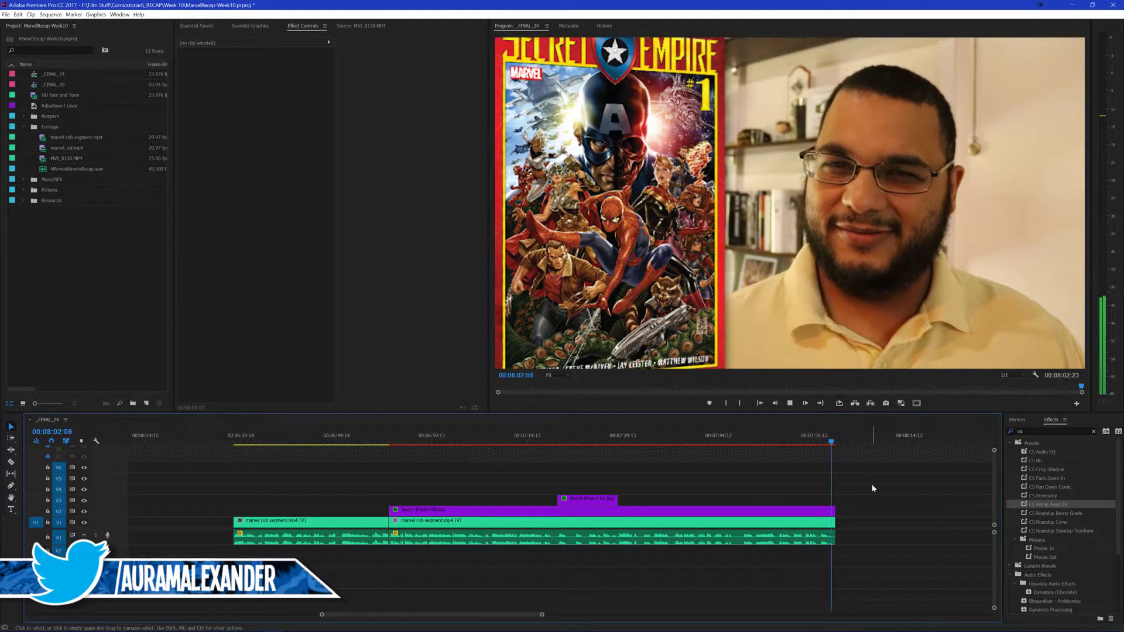
{"action": "key", "text": "ctrl+s"}
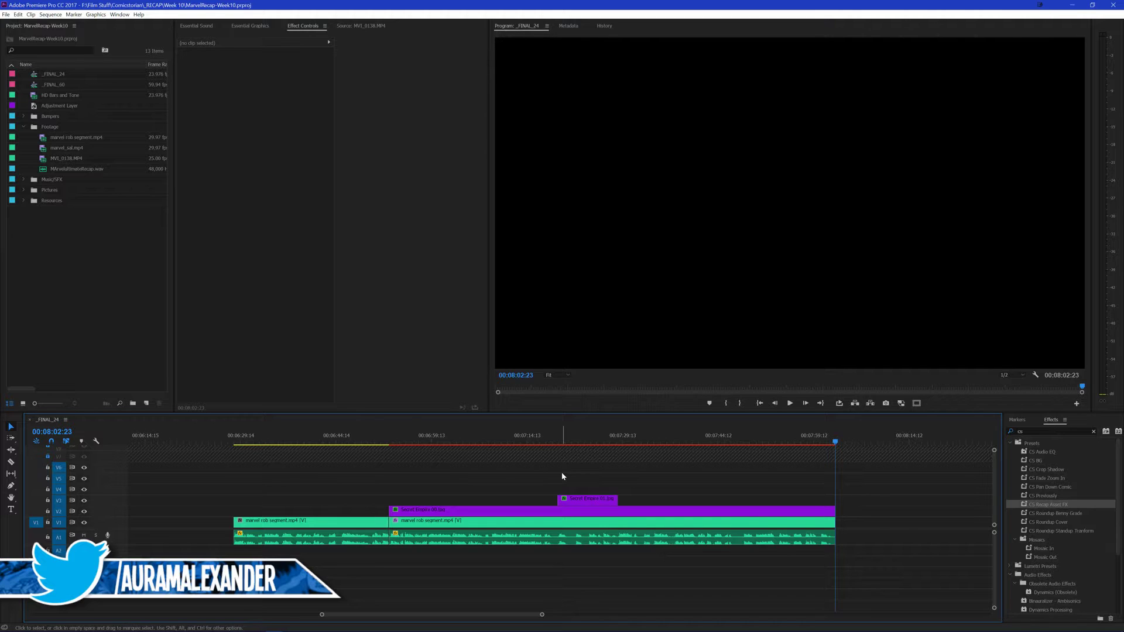
Play back the comic cover's entrance over marvel rob segment.mp4 and check the surrounding clips in the sequence
{"action": "left_click", "coordinate": [373, 437]}
{"action": "key", "text": "space"}
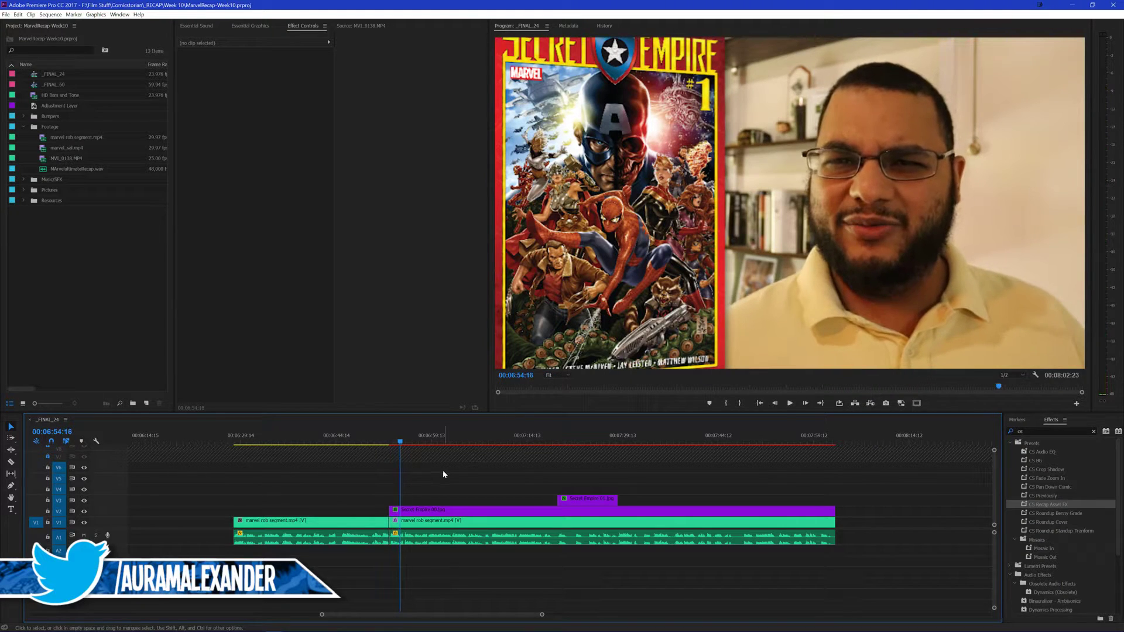
{"action": "key", "text": "space"}
{"action": "key", "text": "minus"}
{"action": "key", "text": "minus"}
{"action": "scroll", "coordinate": [431, 463], "scroll_direction": "left", "scroll_amount": 2}
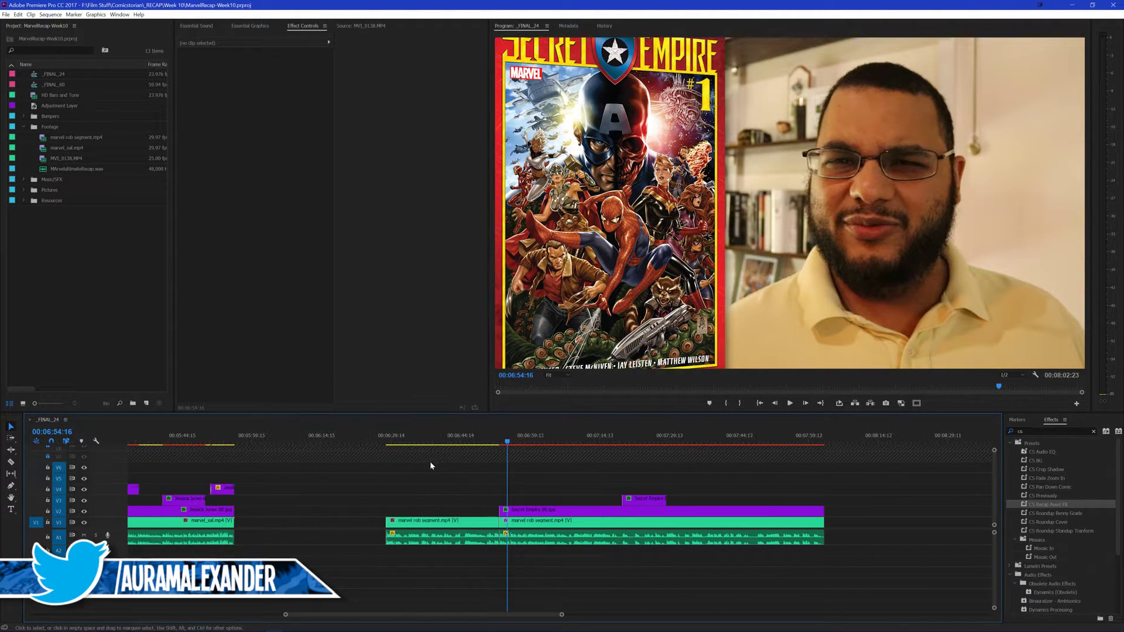
Review the opening of the first marvel rob segment.mp4 clip and park the playhead at 00:06:31:12
{"action": "left_click", "coordinate": [401, 435]}
{"action": "key", "text": "shift+k"}
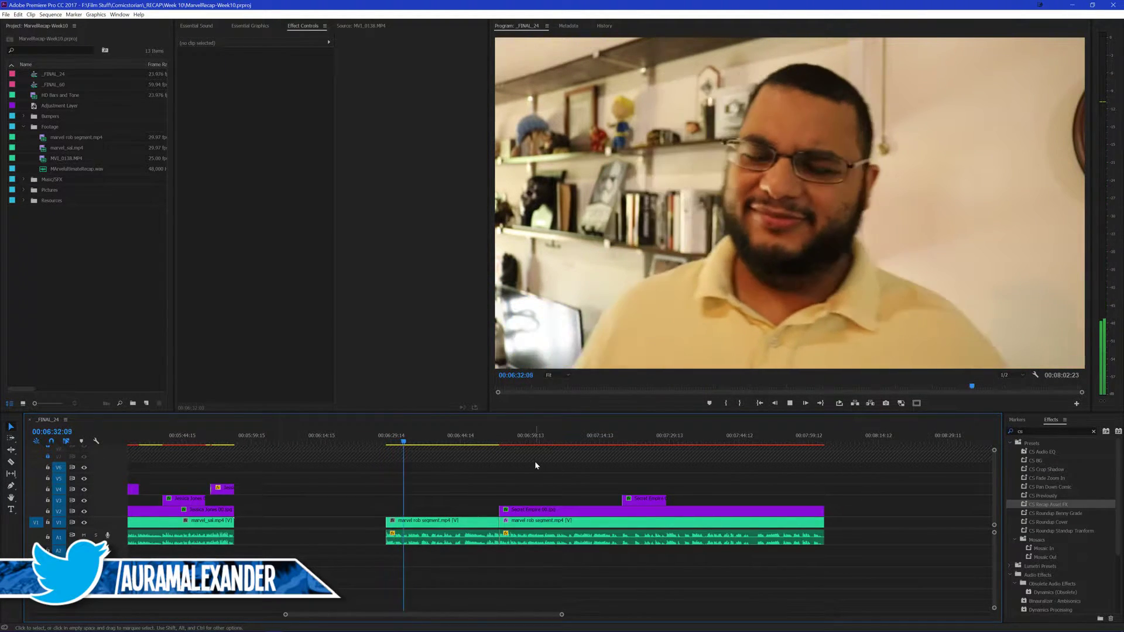
{"action": "scroll", "coordinate": [540, 465], "scroll_direction": "left", "scroll_amount": 2}
{"action": "key", "text": "minus"}
{"action": "left_click", "coordinate": [539, 437]}
{"action": "left_click_drag", "start_coordinate": [539, 437], "coordinate": [526, 449]}
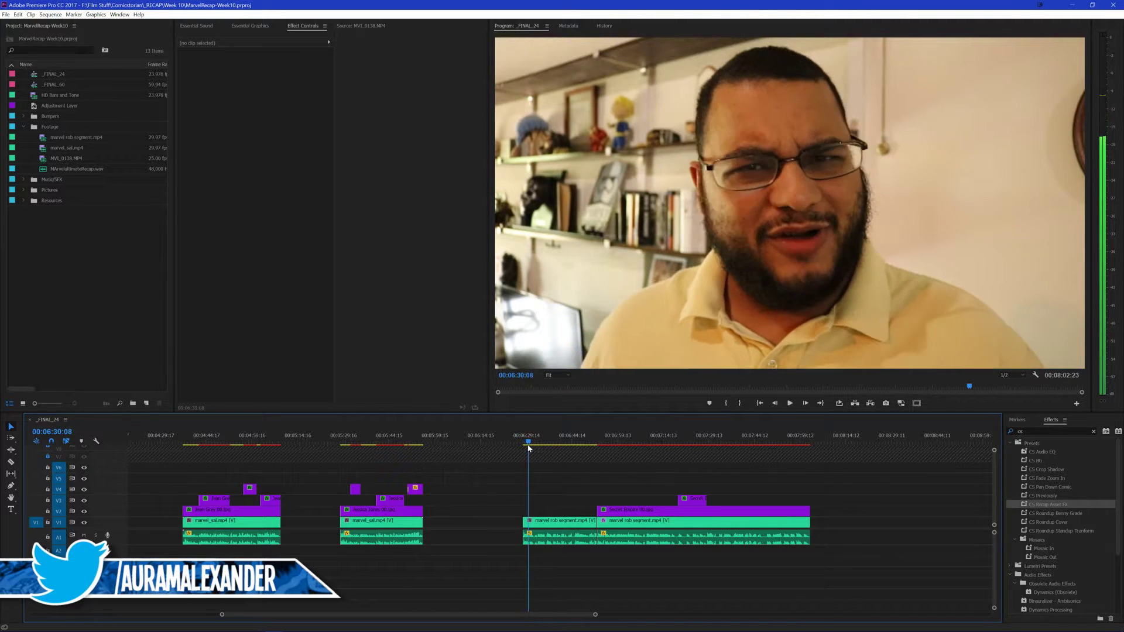
{"action": "scroll", "coordinate": [466, 482], "scroll_direction": "up", "scroll_amount": 2}
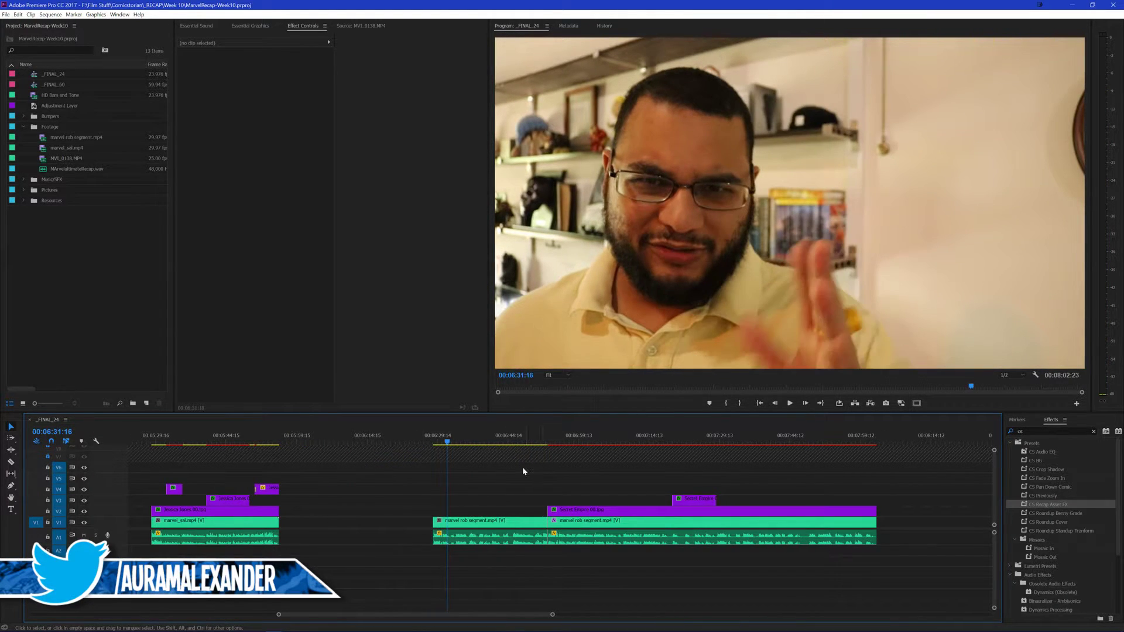
{"action": "scroll", "coordinate": [494, 471], "scroll_direction": "down", "scroll_amount": 2}
{"action": "scroll", "coordinate": [467, 482], "scroll_direction": "up", "scroll_amount": 2}
{"action": "scroll", "coordinate": [500, 473], "scroll_direction": "down", "scroll_amount": 2}
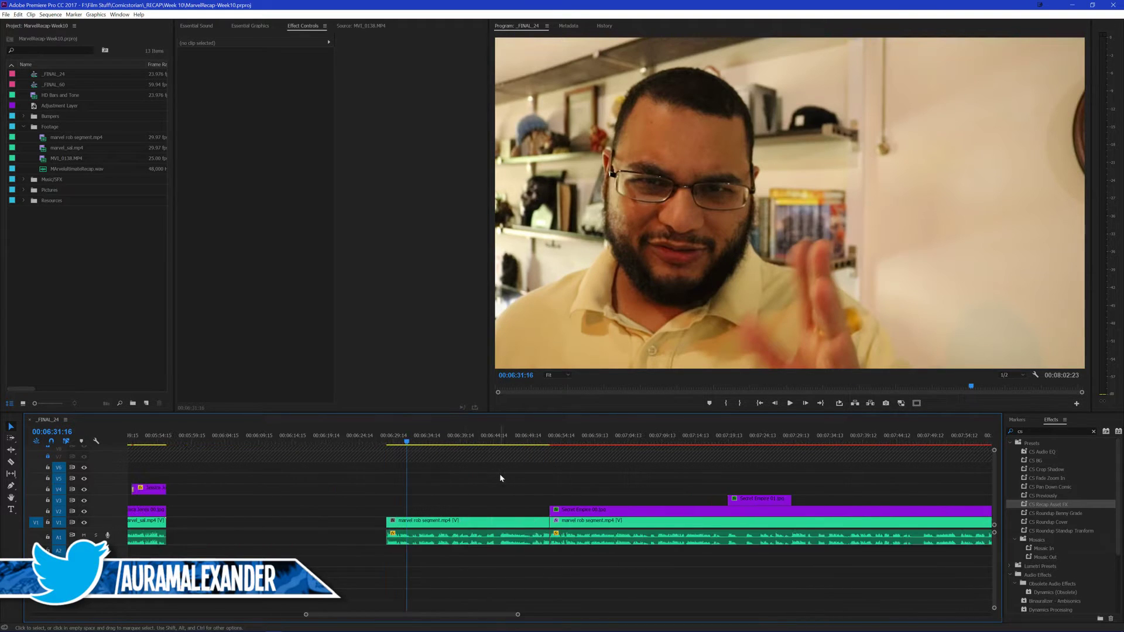
{"action": "key", "text": "Left"}
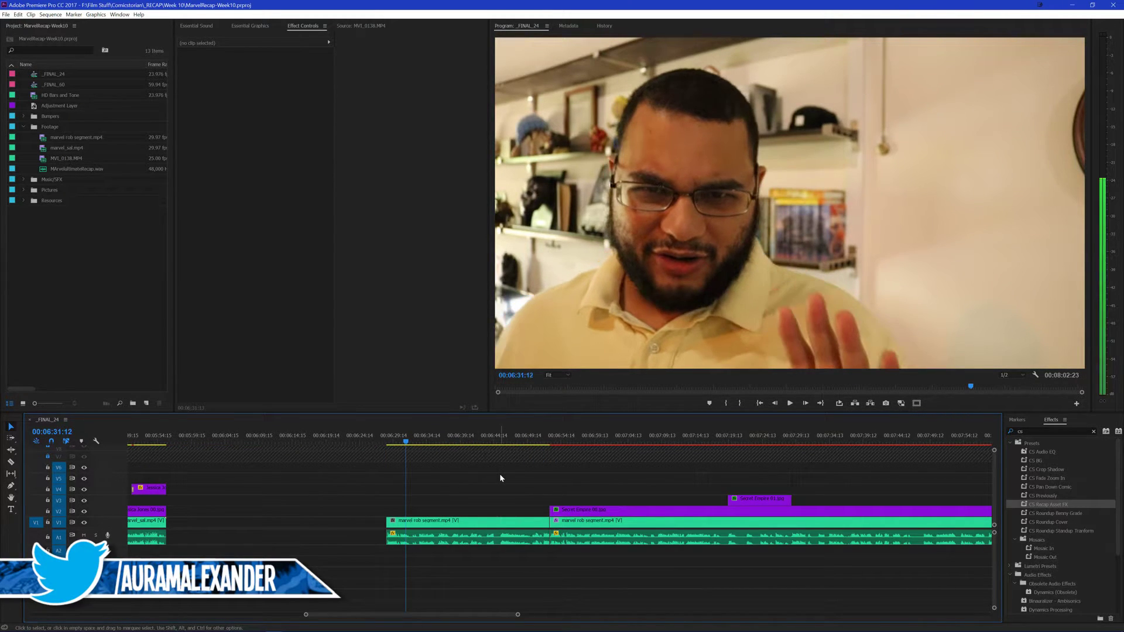
Create a yellow color matte in the project, keeping the default name Color Matte
{"action": "right_click", "coordinate": [81, 296]}
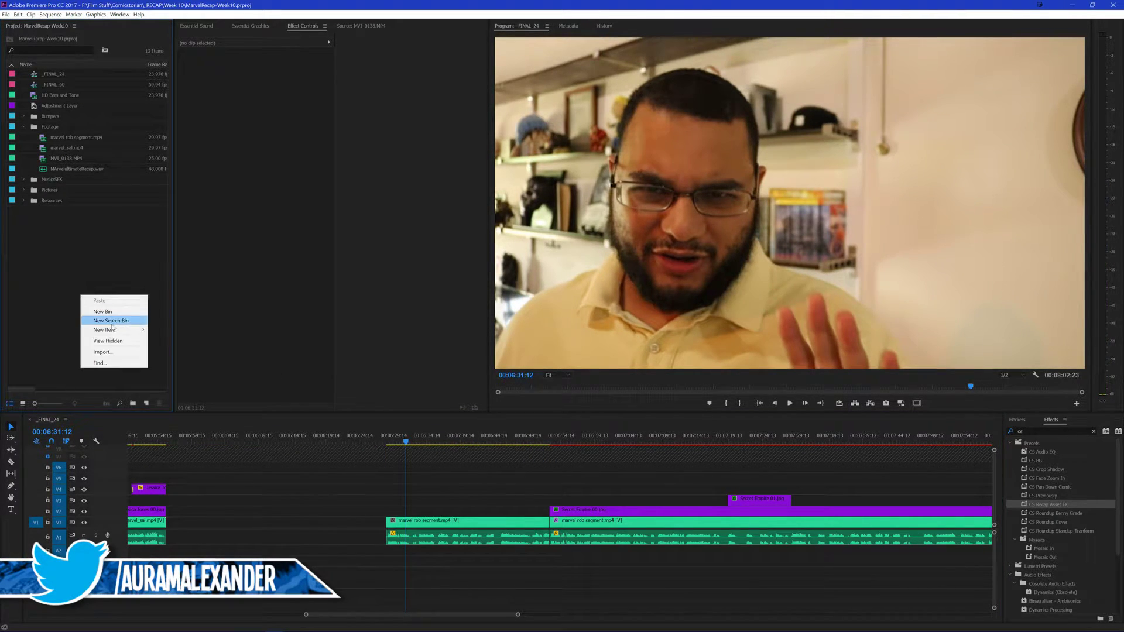
{"action": "mouse_move", "coordinate": [108, 332]}
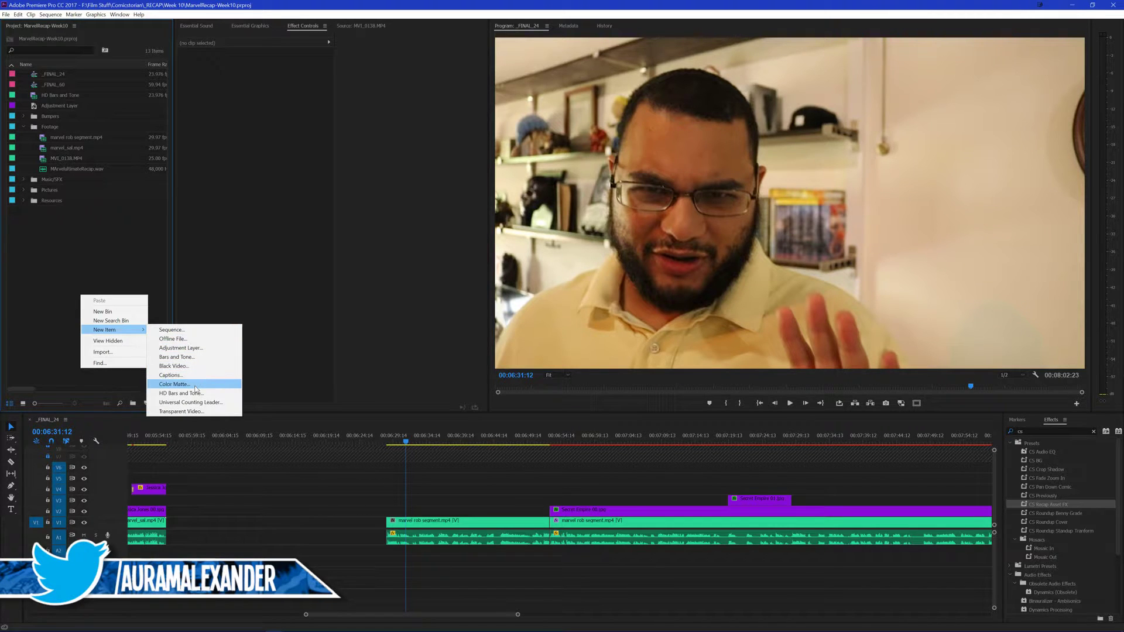
{"action": "left_click", "coordinate": [175, 384]}
{"action": "left_click", "coordinate": [576, 350]}
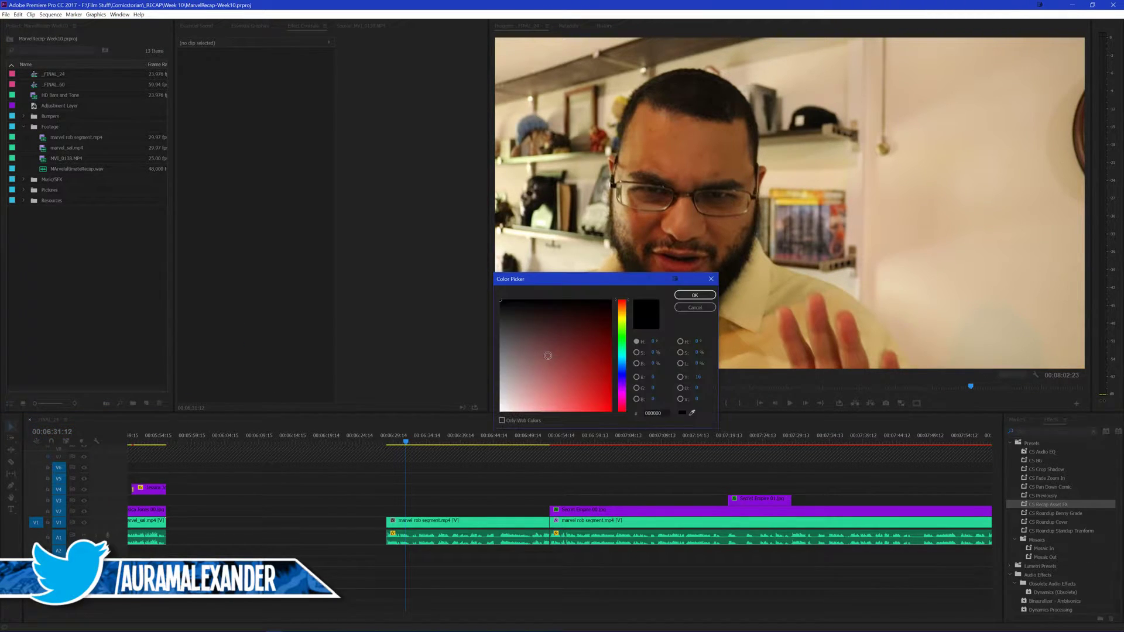
{"action": "left_click_drag", "start_coordinate": [622, 409], "coordinate": [622, 317]}
{"action": "key", "text": "Return"}
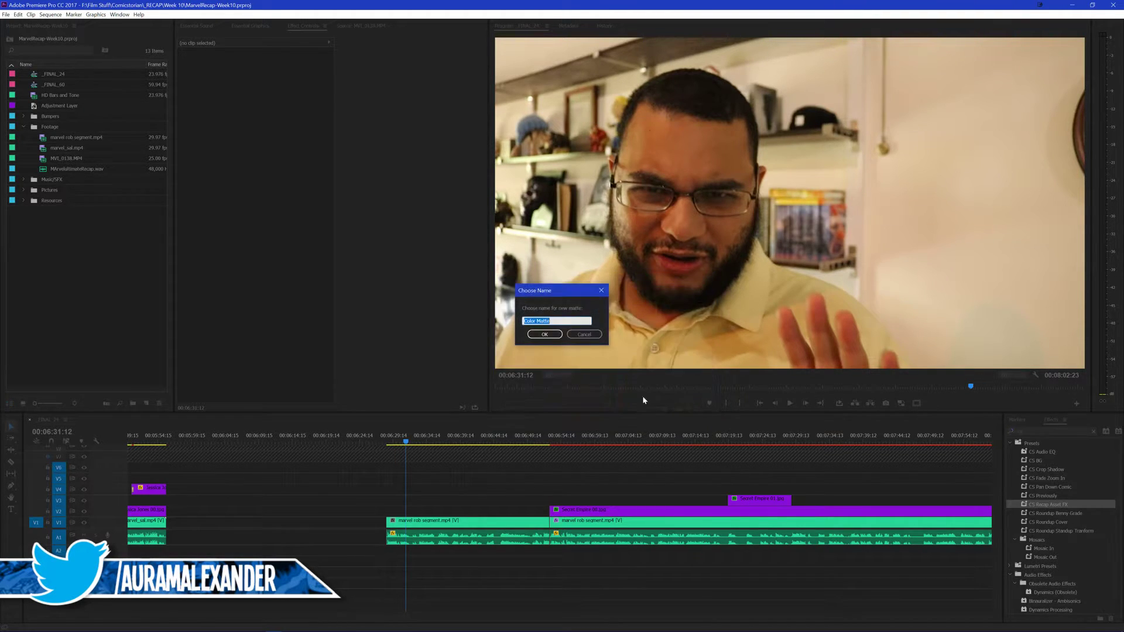
{"action": "left_click", "coordinate": [559, 337]}
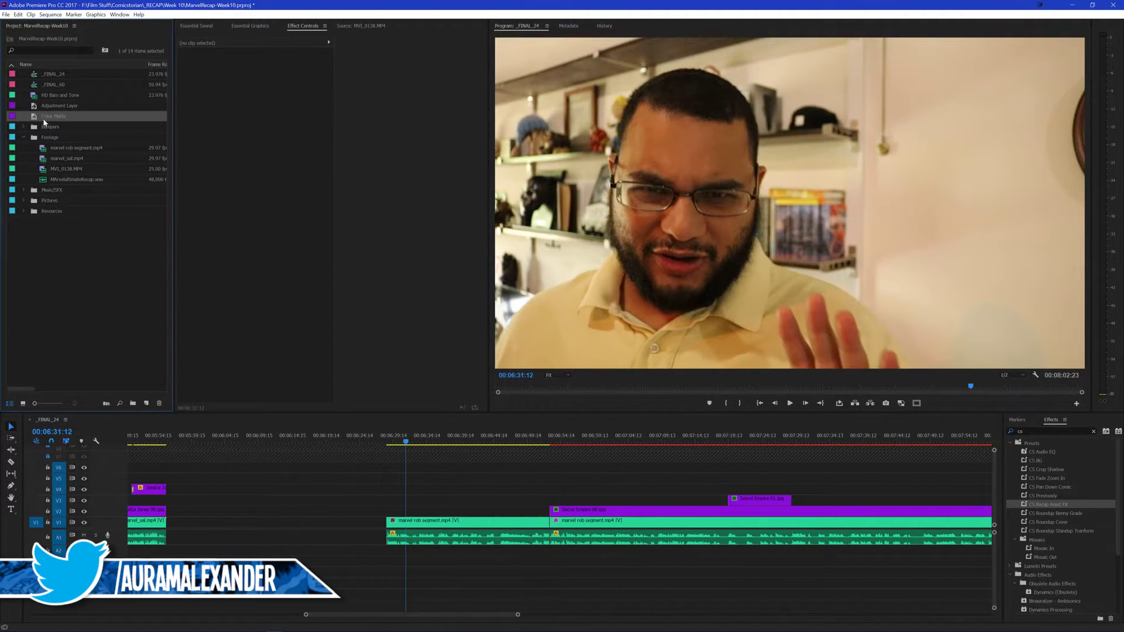
Place the color matte on V2 at 00:06:31:12, above the first marvel rob segment.mp4 clip, and select it
{"action": "key", "text": "Delete"}
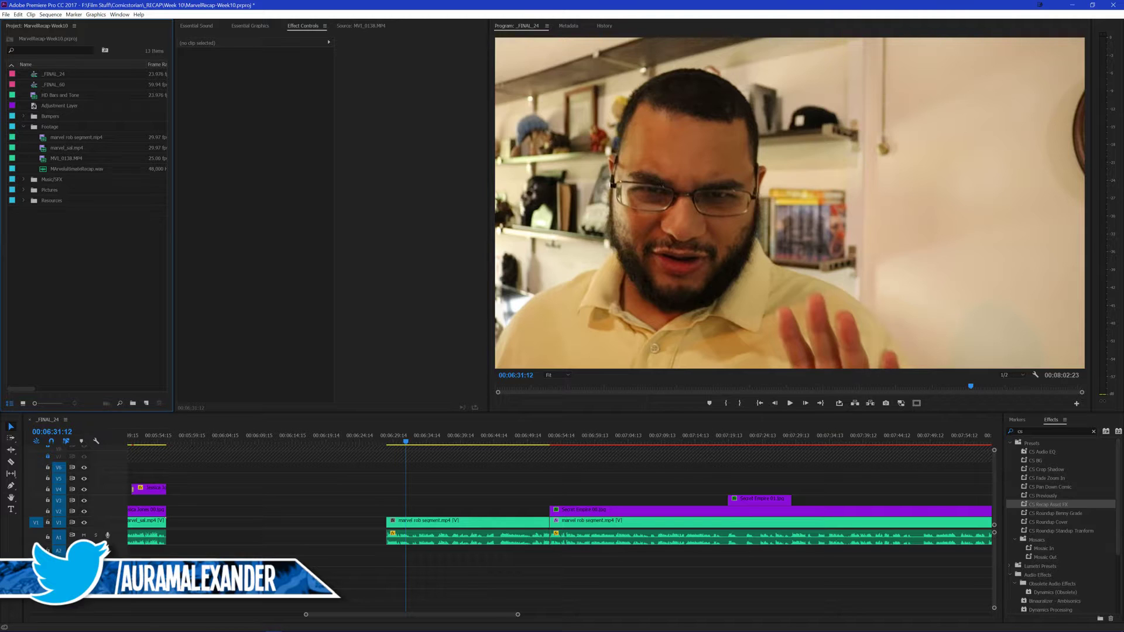
{"action": "left_click_drag", "start_coordinate": [88, 211], "coordinate": [408, 509]}
{"action": "left_click", "coordinate": [427, 512]}
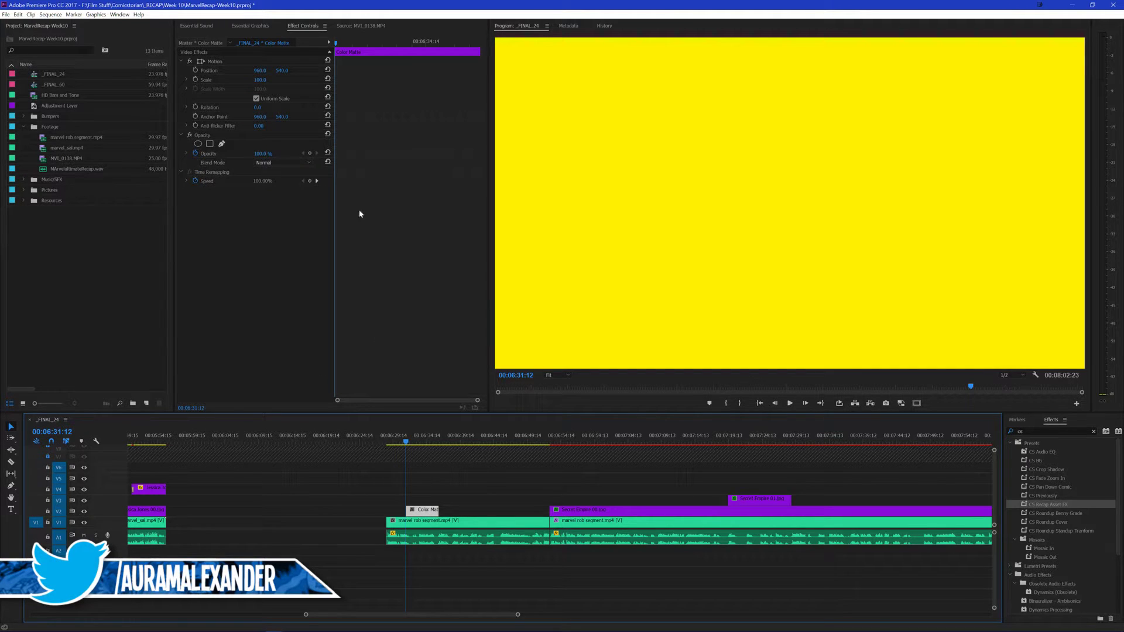
Find the Crop video effect and apply it to the Color Matte clip
{"action": "left_click", "coordinate": [1035, 430]}
{"action": "key", "text": "BackSpace"}
{"action": "key", "text": "BackSpace"}
{"action": "type", "text": "crop"}
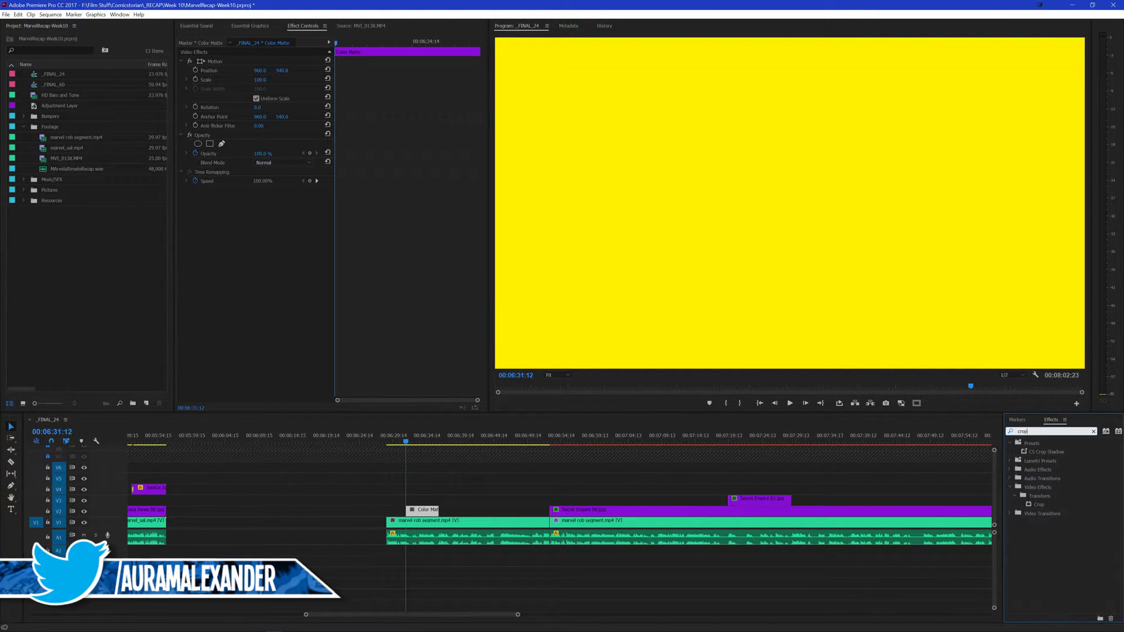
{"action": "left_click_drag", "start_coordinate": [1033, 504], "coordinate": [250, 323]}
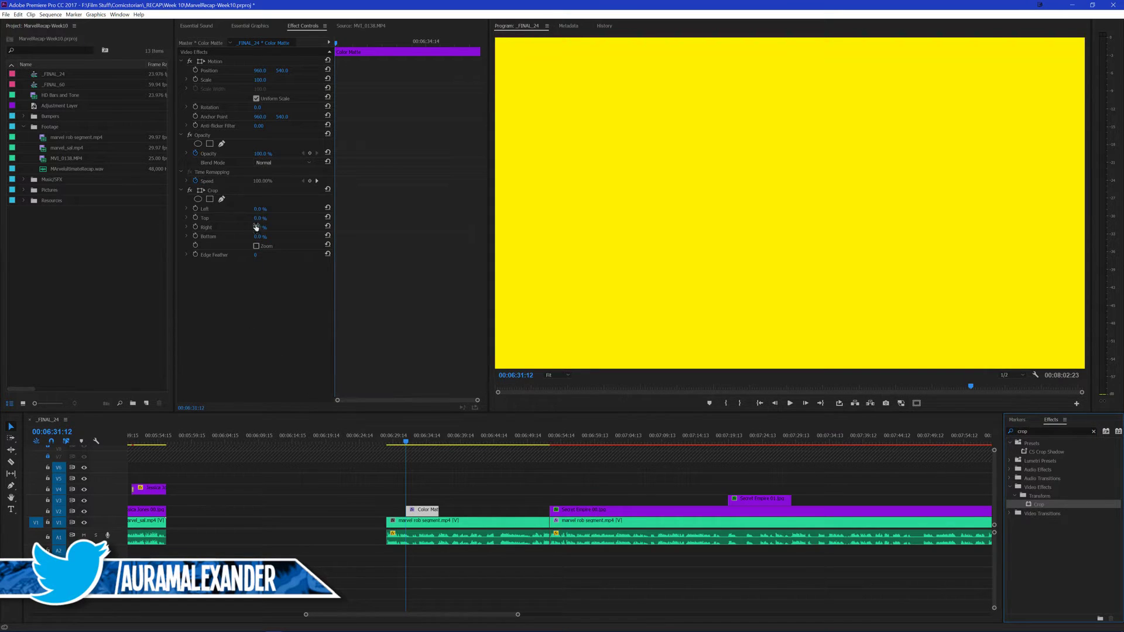
Add an inverted elliptical mask to the Crop effect and set Left to 100% so only a yellow ellipse is kept
{"action": "left_click", "coordinate": [198, 200]}
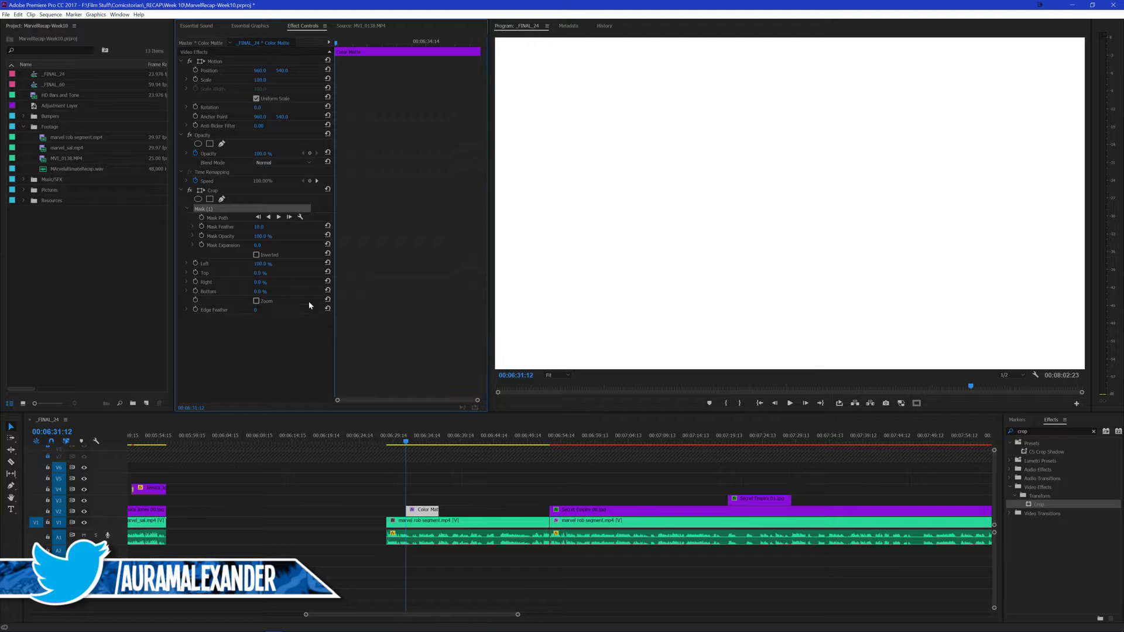
{"action": "left_click", "coordinate": [414, 437]}
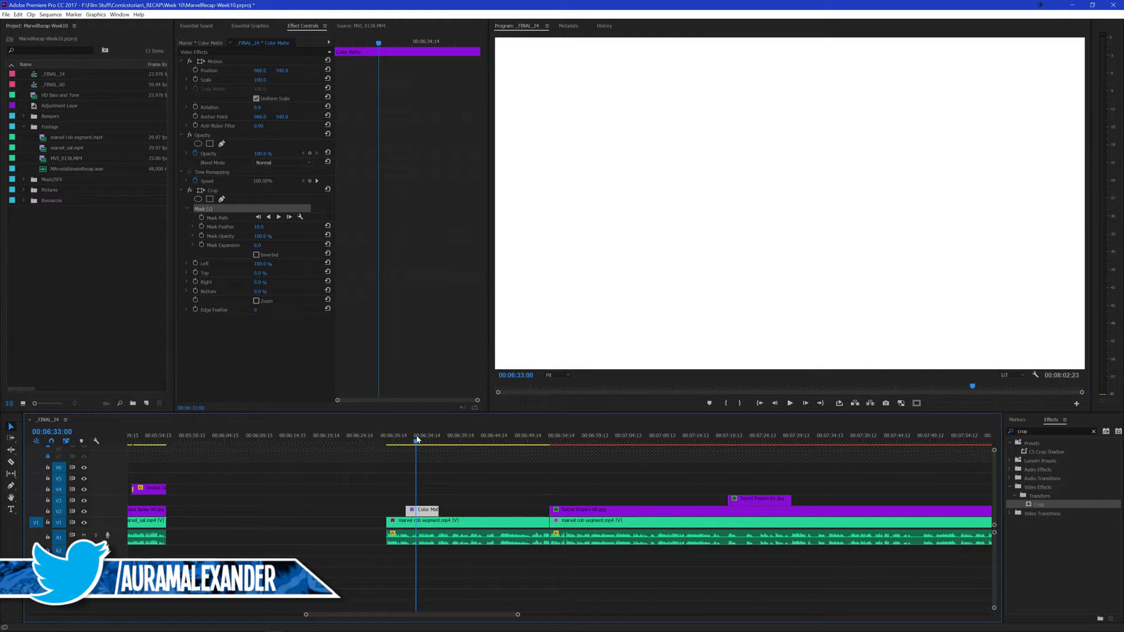
{"action": "left_click", "coordinate": [446, 457]}
{"action": "left_click", "coordinate": [431, 514]}
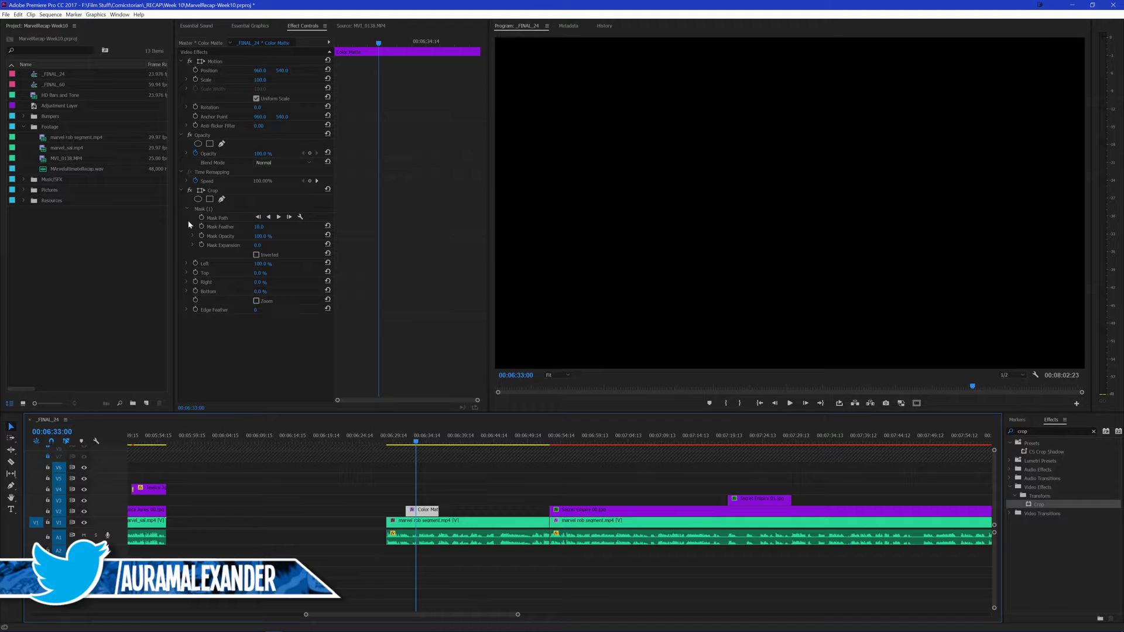
{"action": "left_click", "coordinate": [256, 254]}
{"action": "key", "text": "space"}
{"action": "key", "text": "space"}
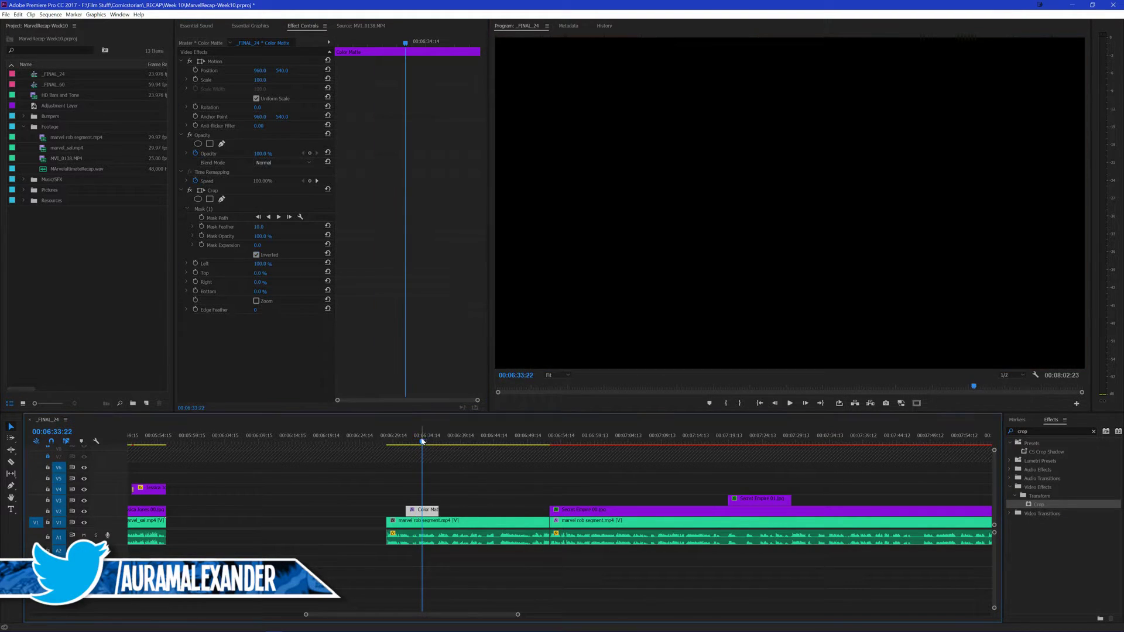
{"action": "left_click", "coordinate": [281, 162]}
{"action": "key", "text": "Escape"}
{"action": "left_click_drag", "start_coordinate": [262, 268], "coordinate": [255, 268]}
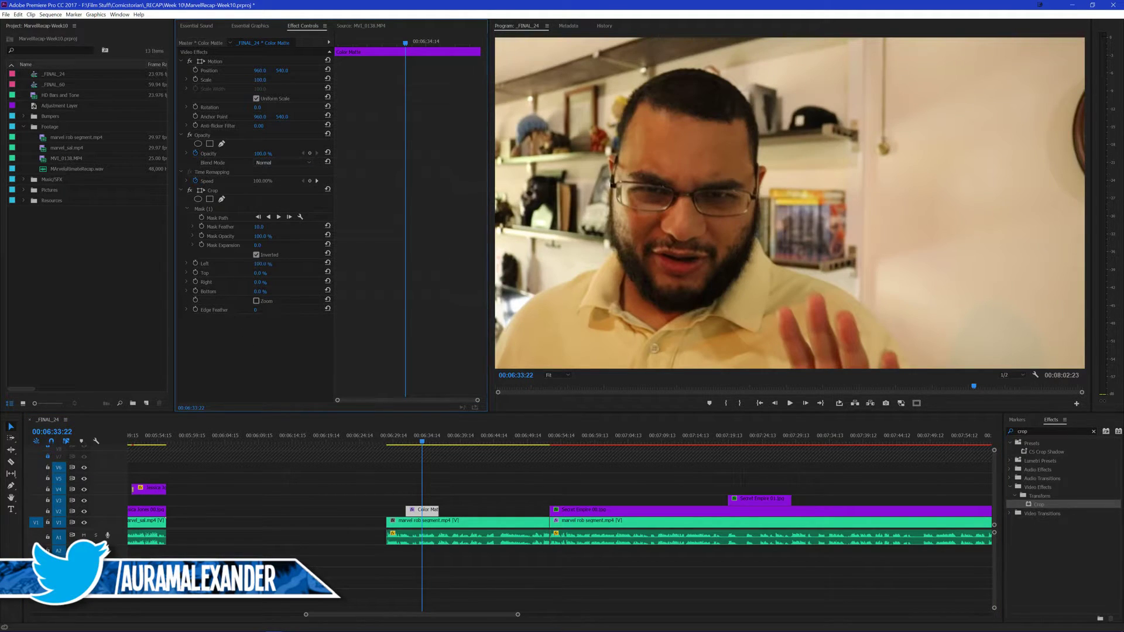
{"action": "left_click_drag", "start_coordinate": [261, 268], "coordinate": [263, 267]}
{"action": "mouse_move", "coordinate": [375, 626]}
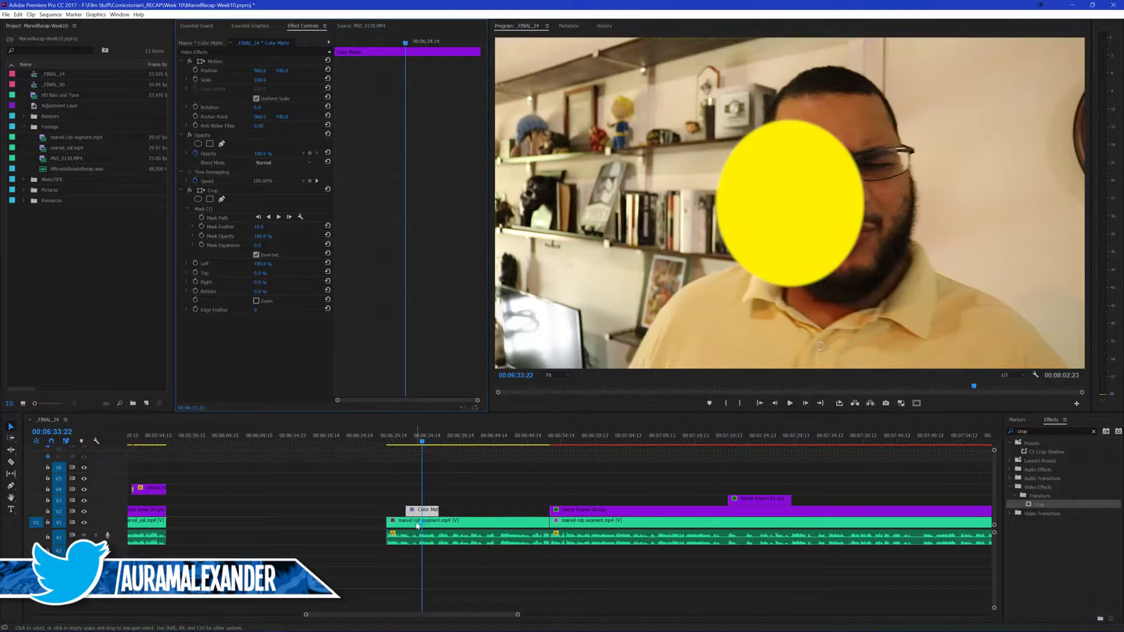
Shorten the Crop mask's ellipse into a near circle and shift it slightly lower in the frame
{"action": "left_click", "coordinate": [210, 209]}
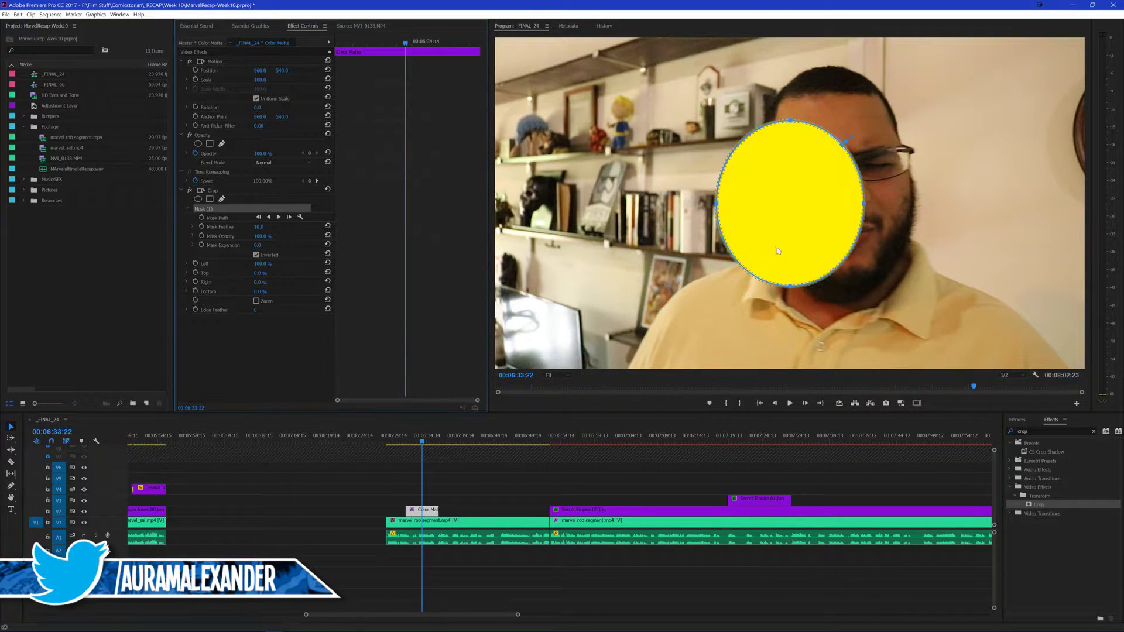
{"action": "left_click_drag", "start_coordinate": [789, 289], "coordinate": [790, 263]}
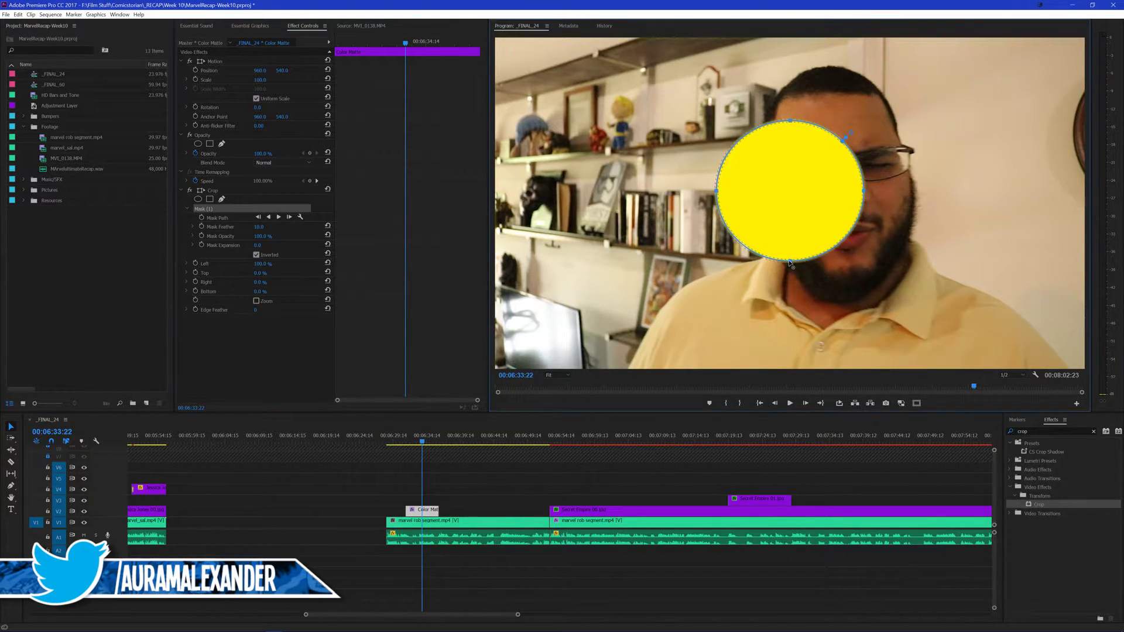
{"action": "left_click_drag", "start_coordinate": [793, 218], "coordinate": [796, 242]}
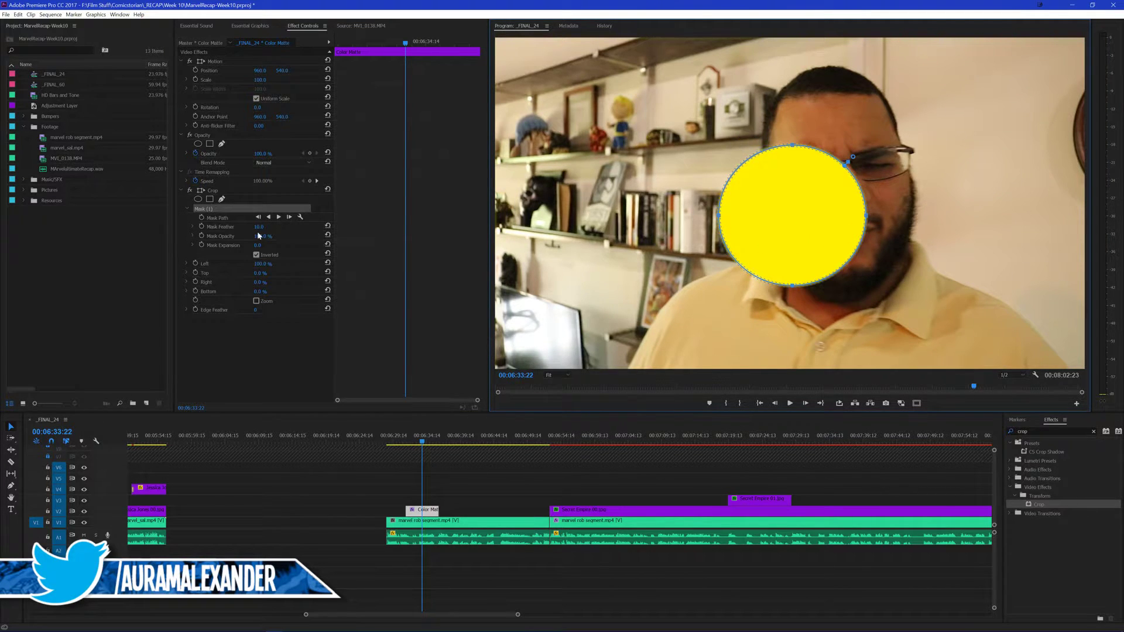
Raise the Crop mask's feather to about 372 and set the matte's blend mode to Soft Light
{"action": "left_click_drag", "start_coordinate": [259, 228], "coordinate": [470, 228]}
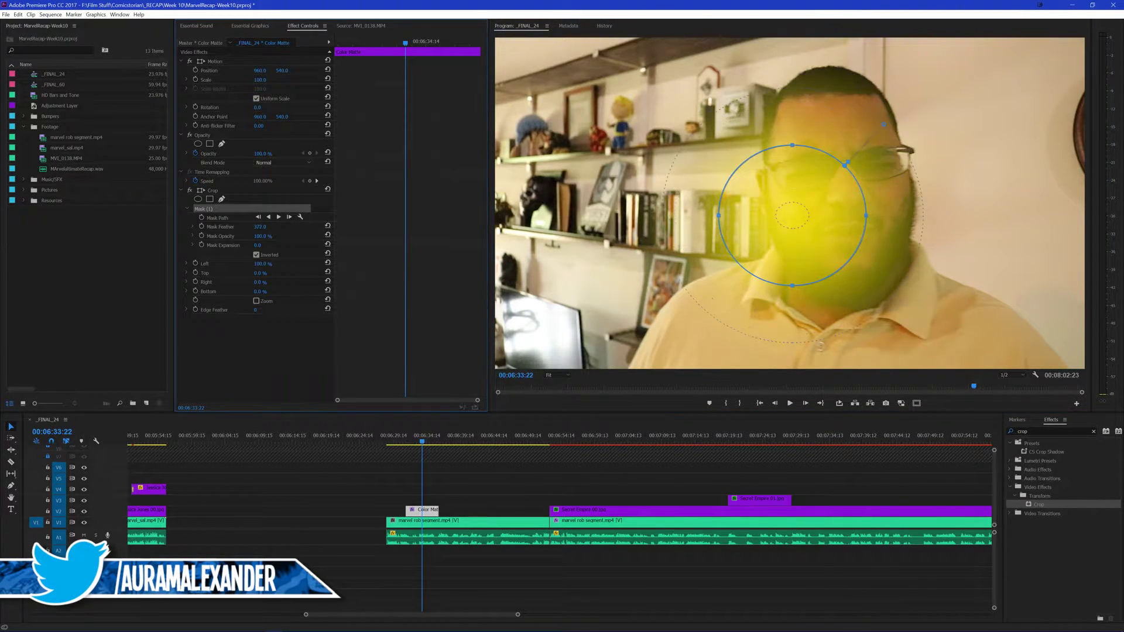
{"action": "left_click", "coordinate": [300, 266]}
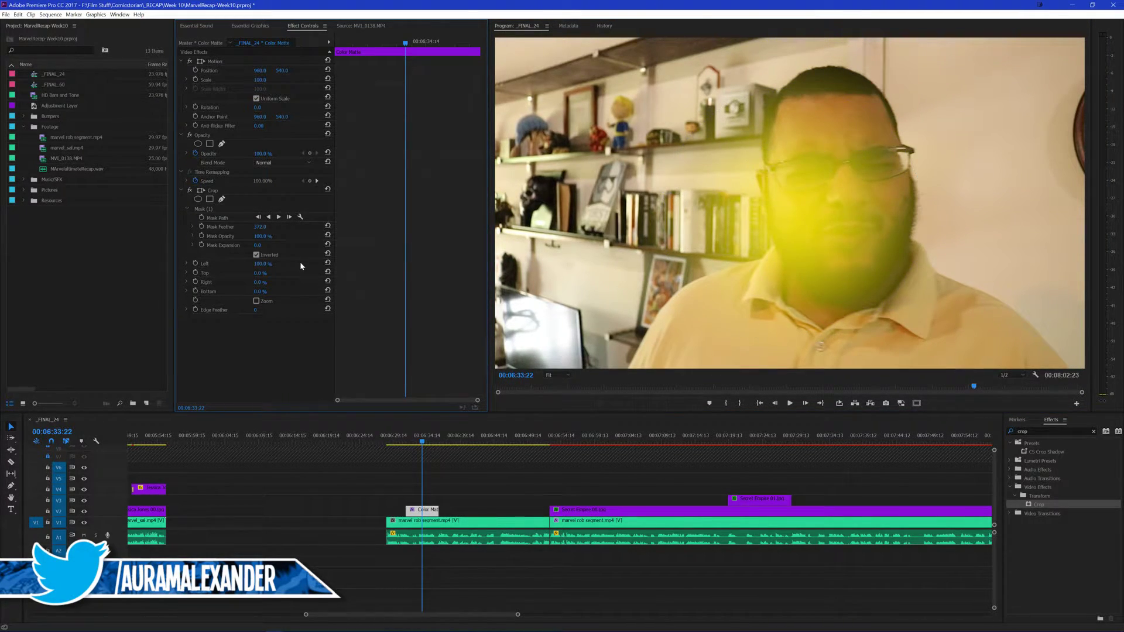
{"action": "left_click", "coordinate": [269, 166]}
{"action": "left_click", "coordinate": [283, 297]}
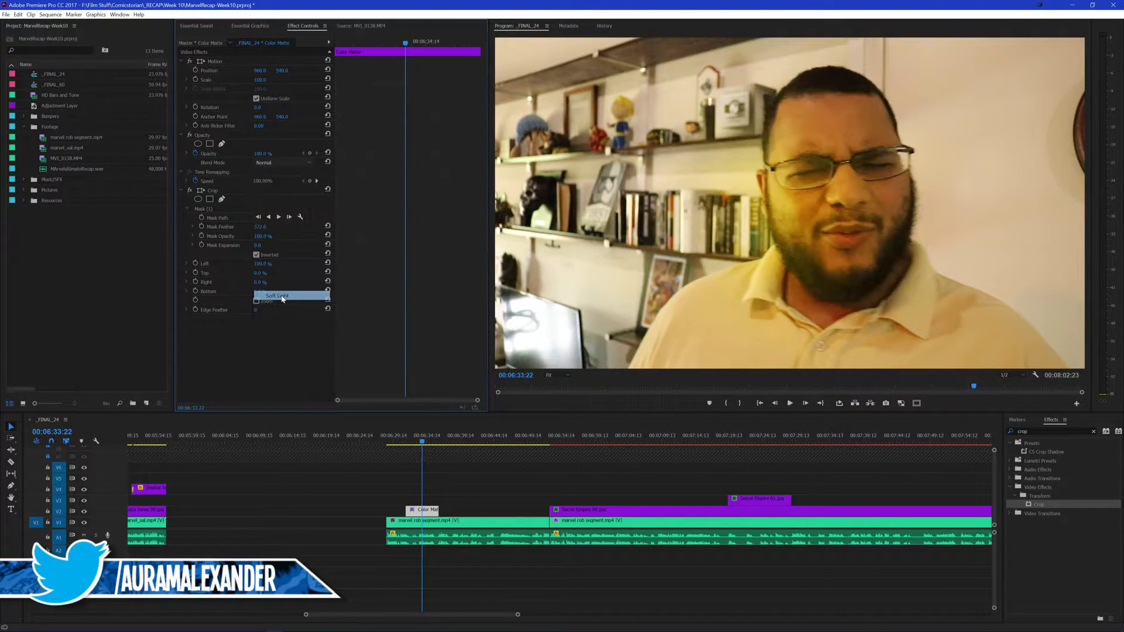
Move the Color Matte clip on V2 so it starts at 00:06:30:20
{"action": "left_click", "coordinate": [222, 61]}
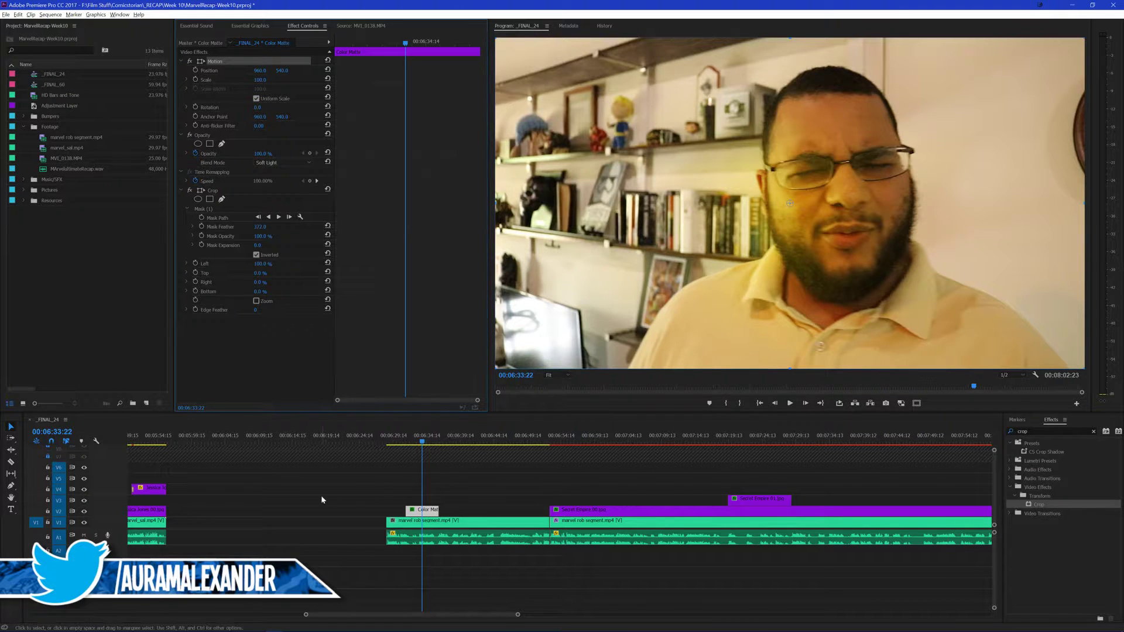
{"action": "key", "text": "="}
{"action": "left_click", "coordinate": [349, 439]}
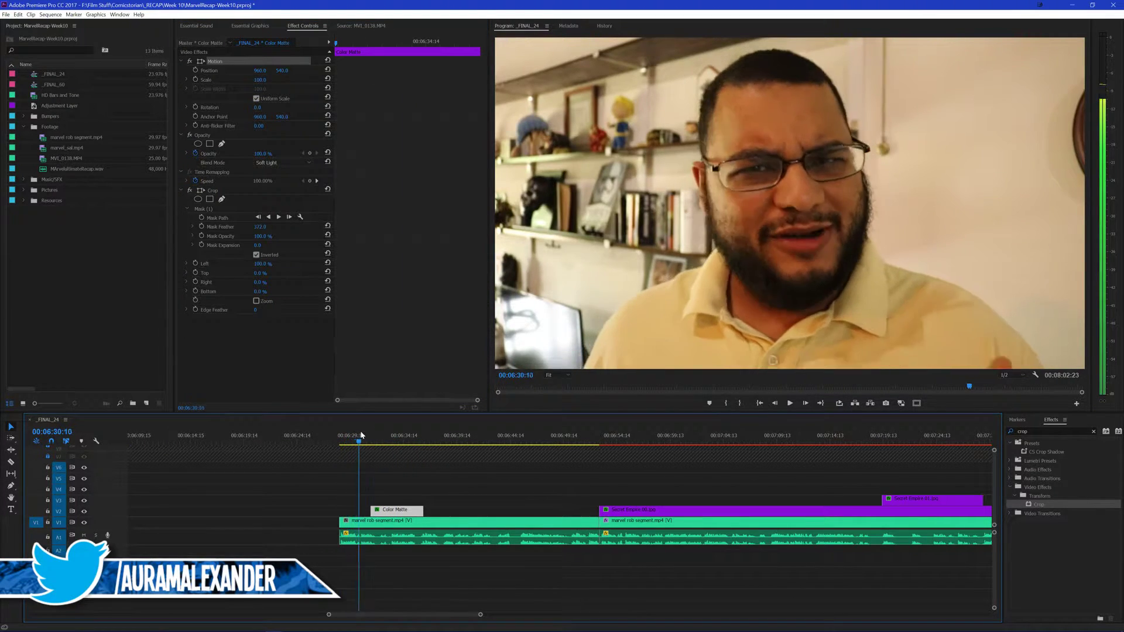
{"action": "left_click", "coordinate": [365, 434]}
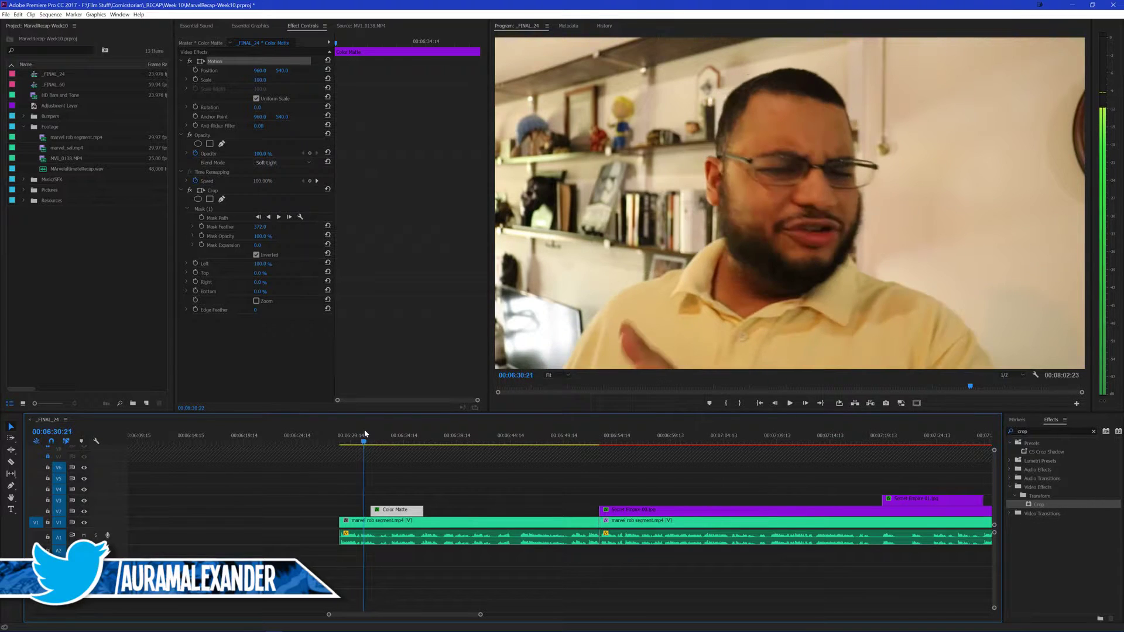
{"action": "left_click_drag", "start_coordinate": [394, 515], "coordinate": [394, 515]}
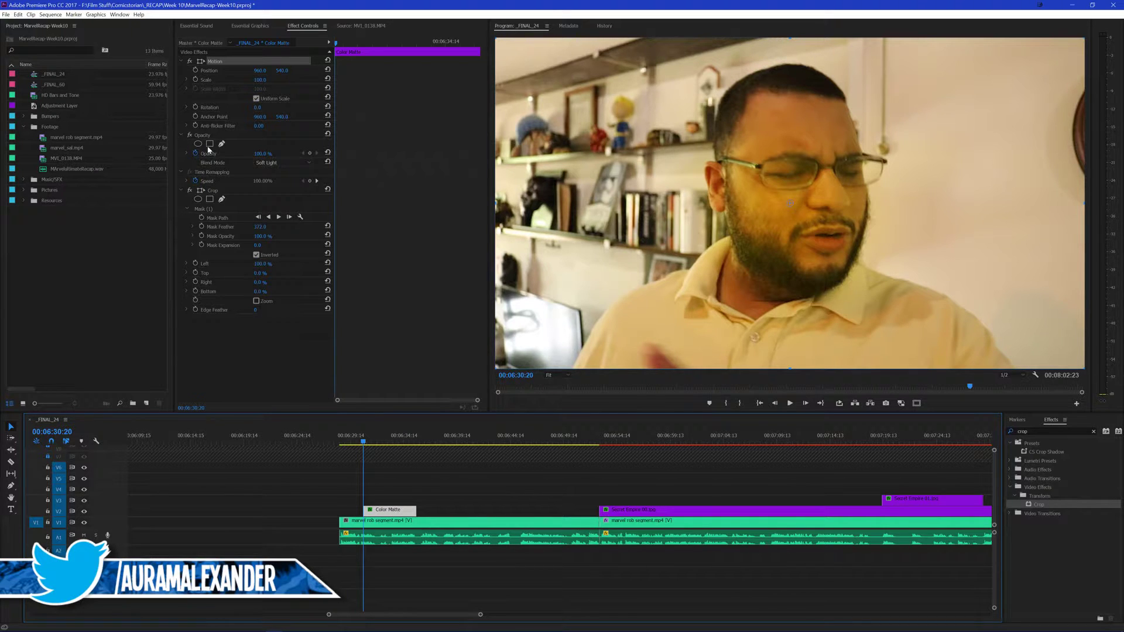
Move the matte's glow down to the frame's lower edge near the hand, view at 75%, and start Position keyframing at 00:06:30:20
{"action": "left_click", "coordinate": [222, 63]}
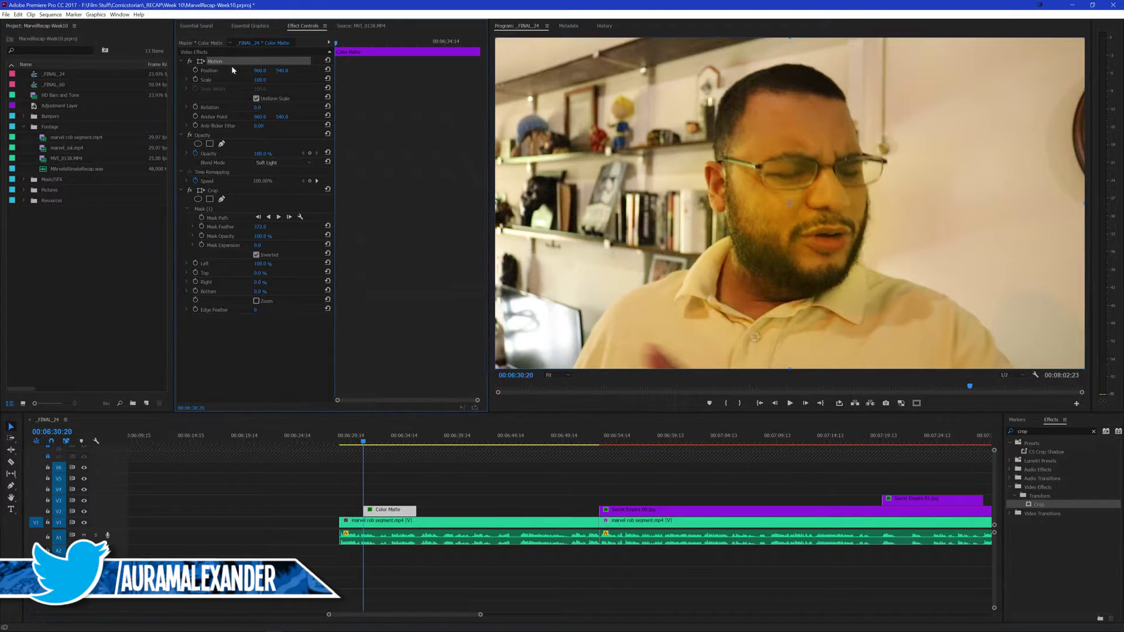
{"action": "left_click_drag", "start_coordinate": [808, 267], "coordinate": [670, 408]}
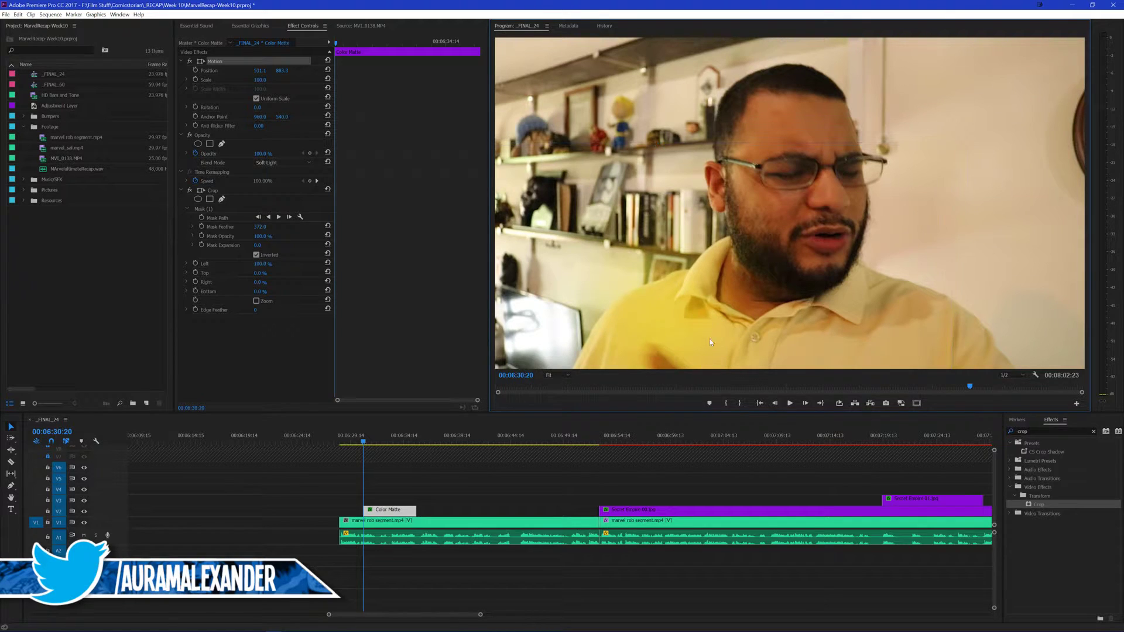
{"action": "left_click_drag", "start_coordinate": [713, 332], "coordinate": [735, 382]}
{"action": "left_click", "coordinate": [551, 376]}
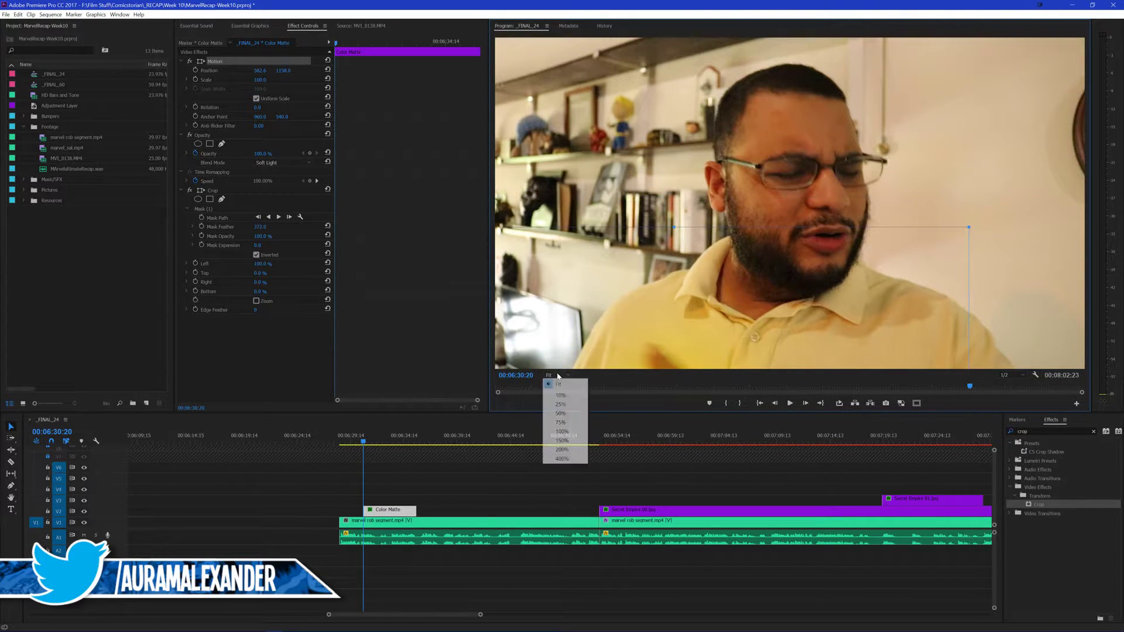
{"action": "left_click", "coordinate": [562, 422]}
{"action": "left_click_drag", "start_coordinate": [740, 309], "coordinate": [726, 330]}
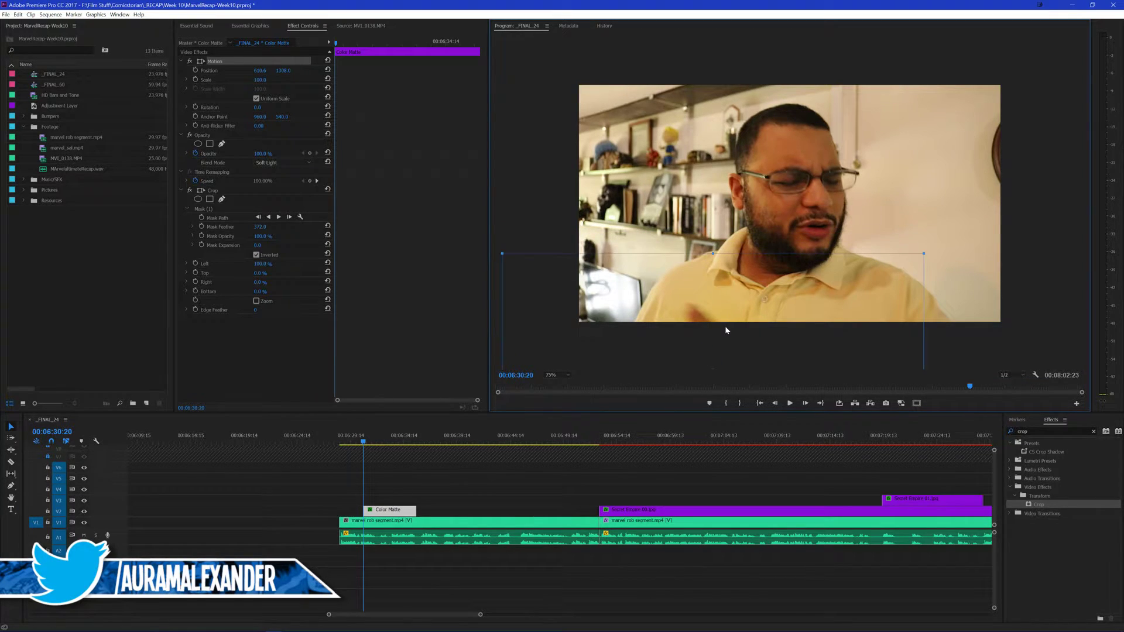
{"action": "left_click", "coordinate": [202, 71]}
{"action": "left_click", "coordinate": [224, 64]}
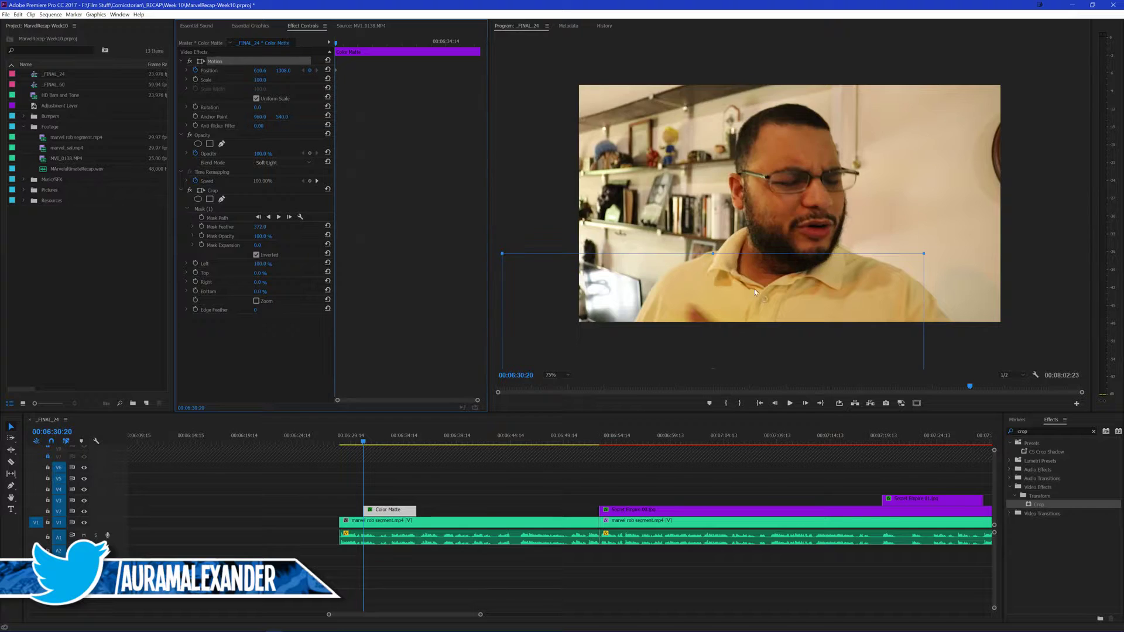
Keyframe the matte's Position at 00:06:31:00 to about 795, 1063 so the glow covers the raised hand
{"action": "key", "text": "Right"}
{"action": "key", "text": "Right"}
{"action": "key", "text": "Right"}
{"action": "key", "text": "Right"}
{"action": "key", "text": "Right"}
{"action": "left_click_drag", "start_coordinate": [761, 331], "coordinate": [736, 298]}
{"action": "key", "text": "Left"}
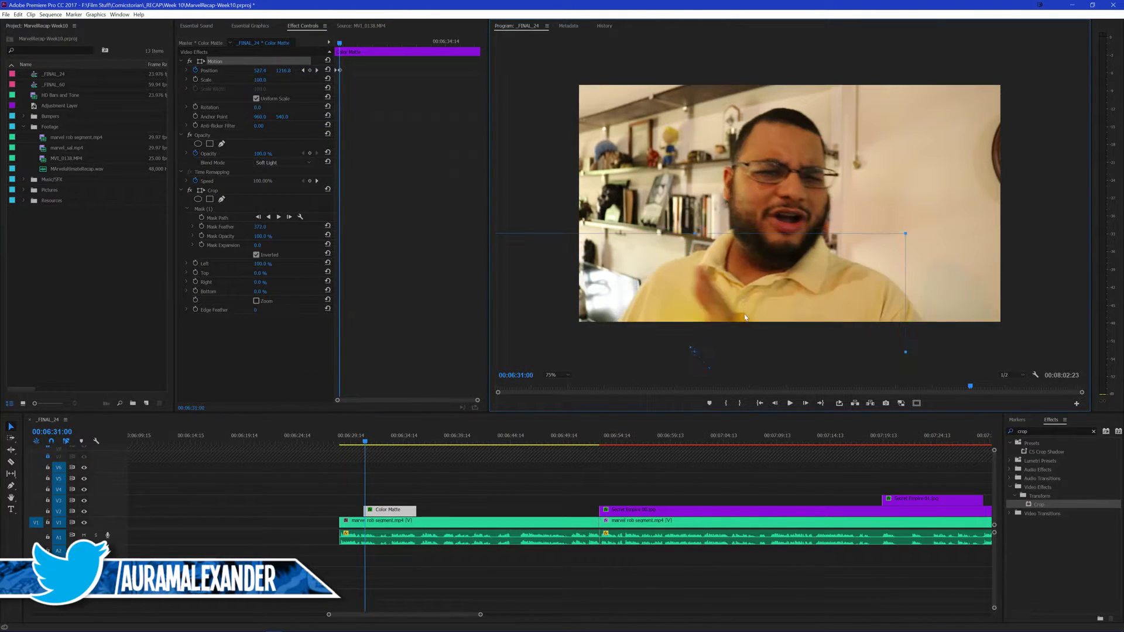
{"action": "left_click", "coordinate": [790, 284]}
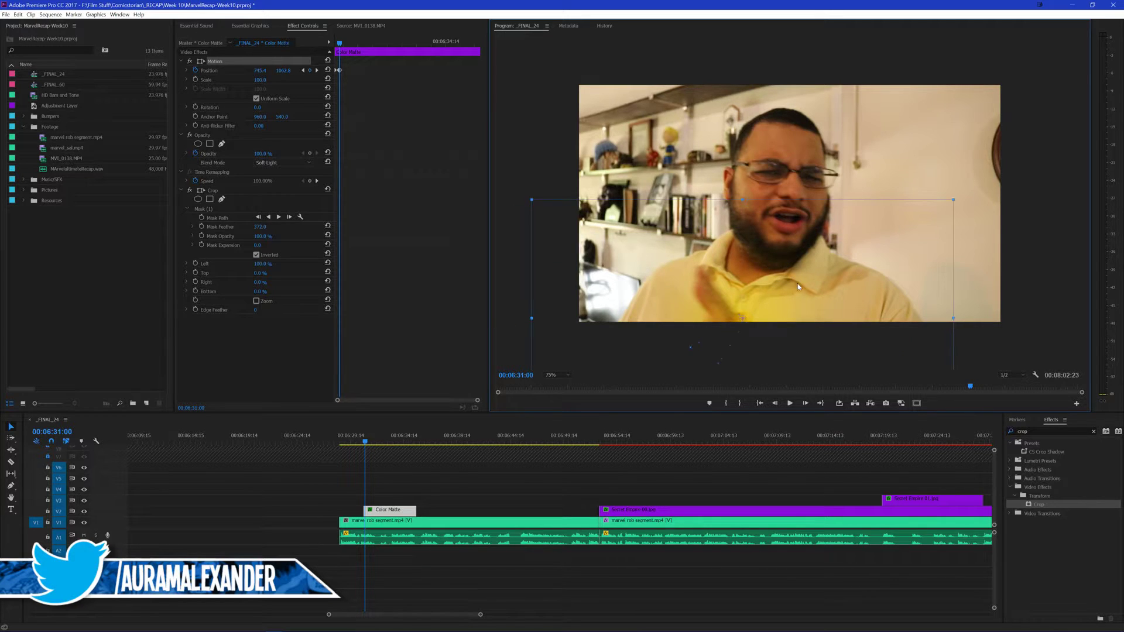
Advance a few frames at a time to 00:06:31:18, keyframing the matte's Position to follow the moving hand
{"action": "key", "text": "Right"}
{"action": "key", "text": "Right"}
{"action": "key", "text": "Right"}
{"action": "left_click_drag", "start_coordinate": [822, 284], "coordinate": [914, 254]}
{"action": "key", "text": "Right"}
{"action": "key", "text": "Right"}
{"action": "key", "text": "Right"}
{"action": "left_click_drag", "start_coordinate": [849, 276], "coordinate": [806, 266]}
{"action": "key", "text": "Right"}
{"action": "key", "text": "Right"}
{"action": "key", "text": "Right"}
{"action": "key", "text": "Right"}
{"action": "key", "text": "Right"}
{"action": "key", "text": "Right"}
{"action": "key", "text": "Right"}
{"action": "key", "text": "Right"}
{"action": "key", "text": "Right"}
{"action": "key", "text": "Right"}
{"action": "key", "text": "Right"}
{"action": "key", "text": "Right"}
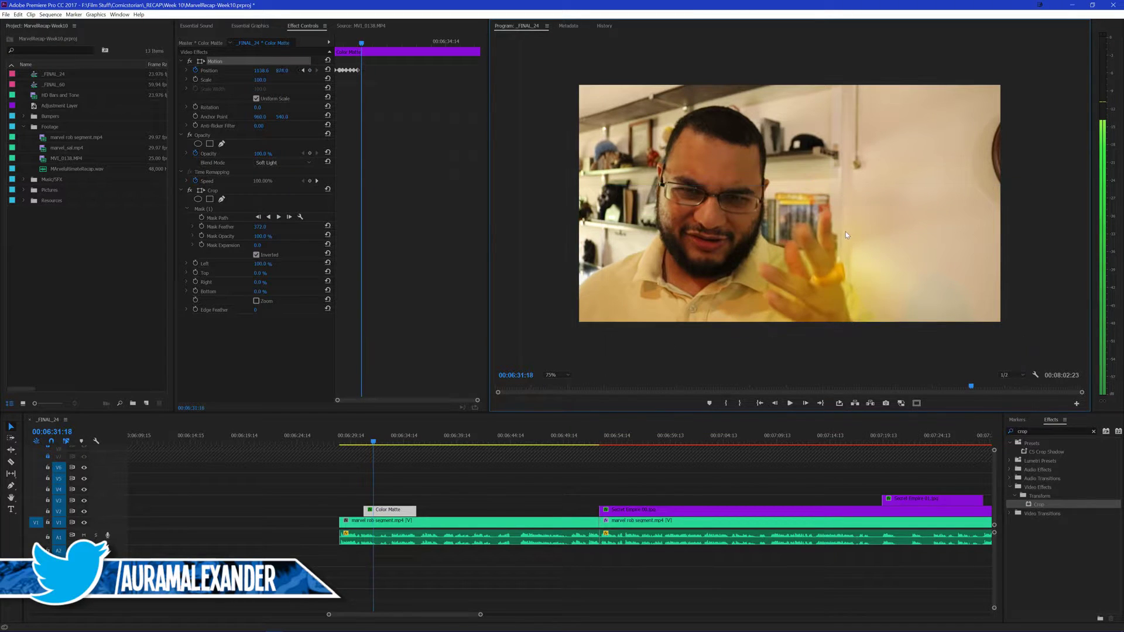
Keyframe the glow following the hand down out of frame by 00:06:32:00, and cut the Color Matte clip there
{"action": "key", "text": "Right"}
{"action": "left_click_drag", "start_coordinate": [856, 231], "coordinate": [876, 254]}
{"action": "key", "text": "Right"}
{"action": "key", "text": "Right"}
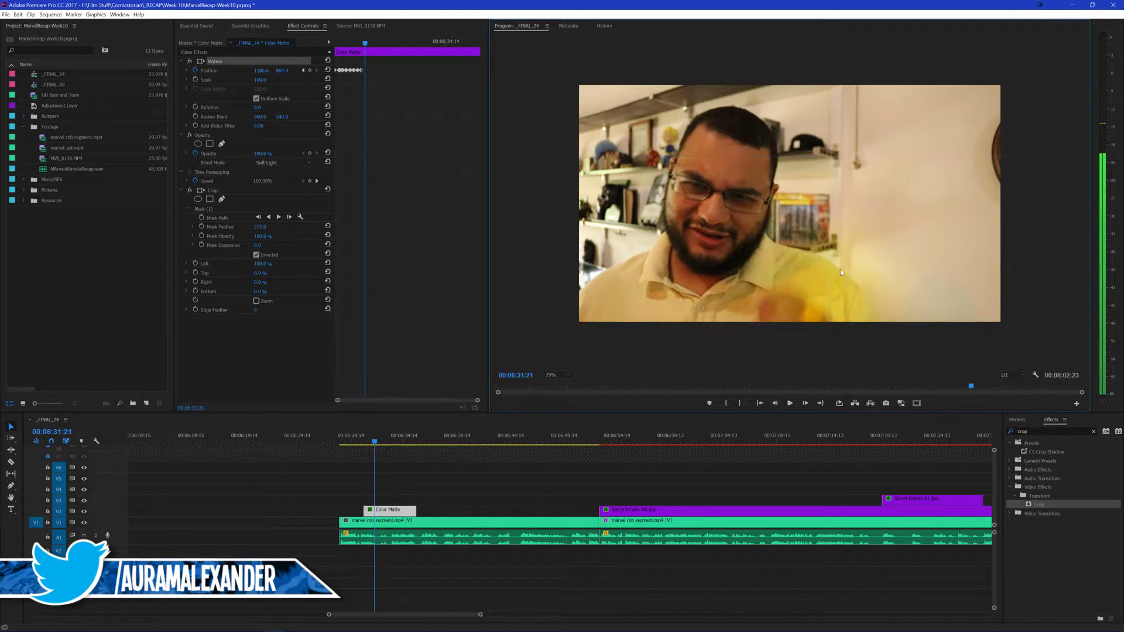
{"action": "left_click_drag", "start_coordinate": [827, 302], "coordinate": [851, 367]}
{"action": "key", "text": "Right"}
{"action": "key", "text": "Right"}
{"action": "key", "text": "Right"}
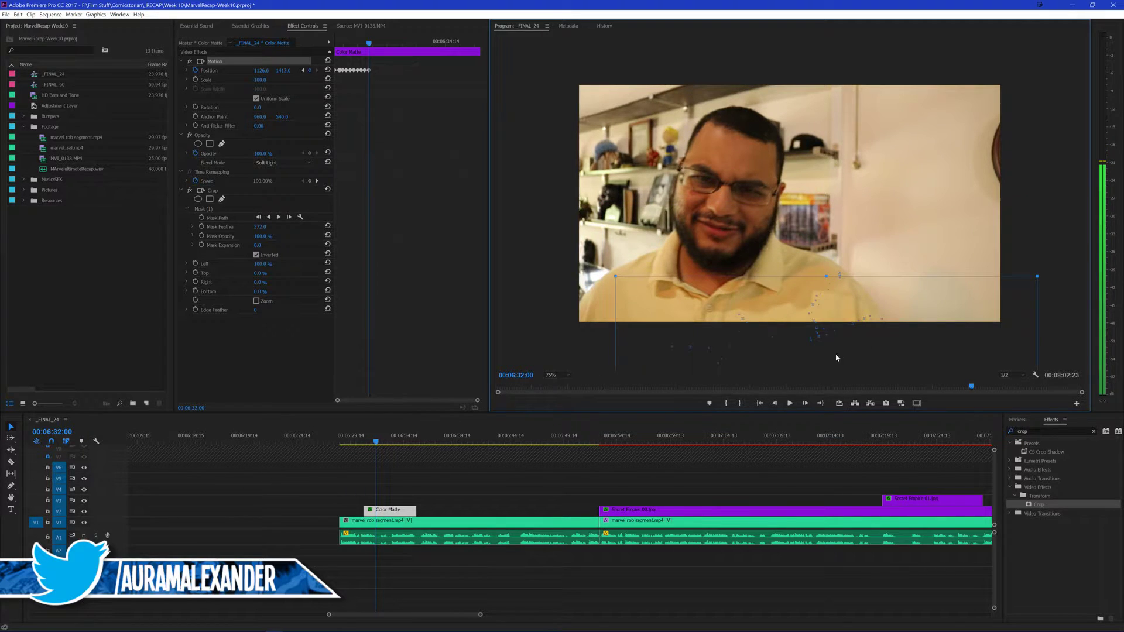
{"action": "left_click", "coordinate": [404, 514]}
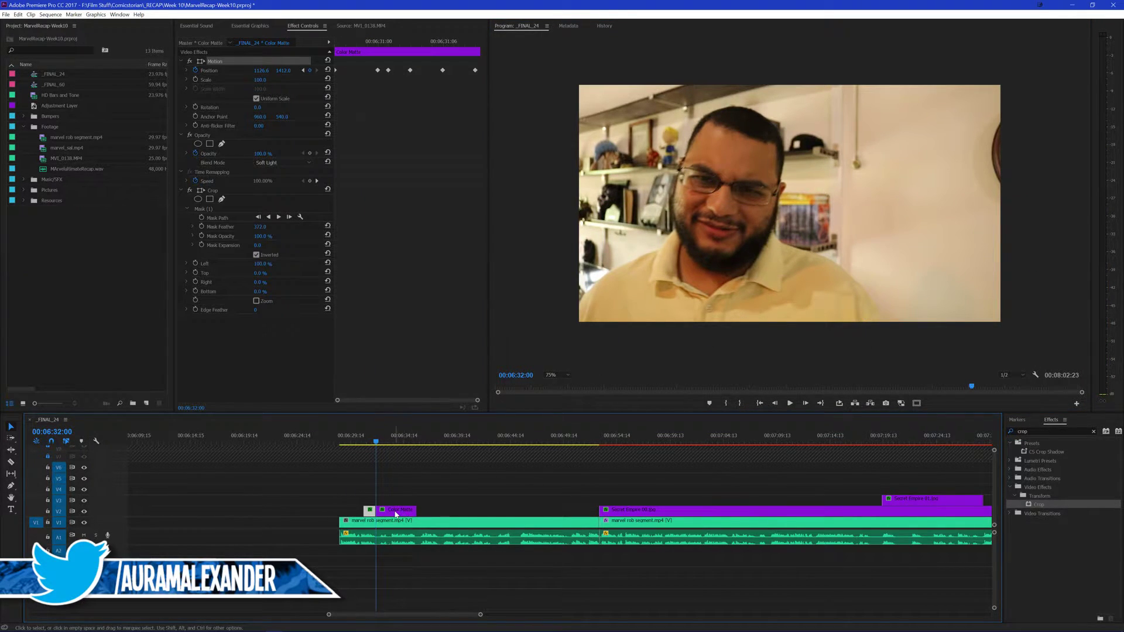
Place a copy of the second Color Matte on V4 before the footage, remove its Position keyframes and reset its Motion to defaults
{"action": "left_click", "coordinate": [397, 514]}
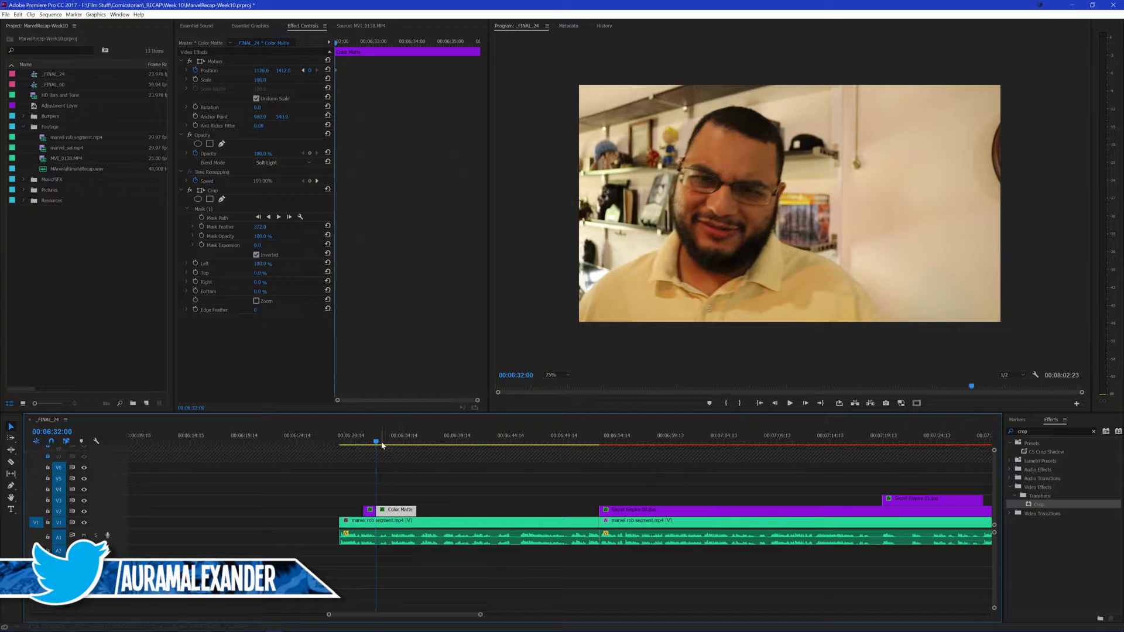
{"action": "left_click", "coordinate": [384, 445]}
{"action": "left_click_drag", "start_coordinate": [403, 515], "coordinate": [304, 493]}
{"action": "left_click", "coordinate": [195, 70]}
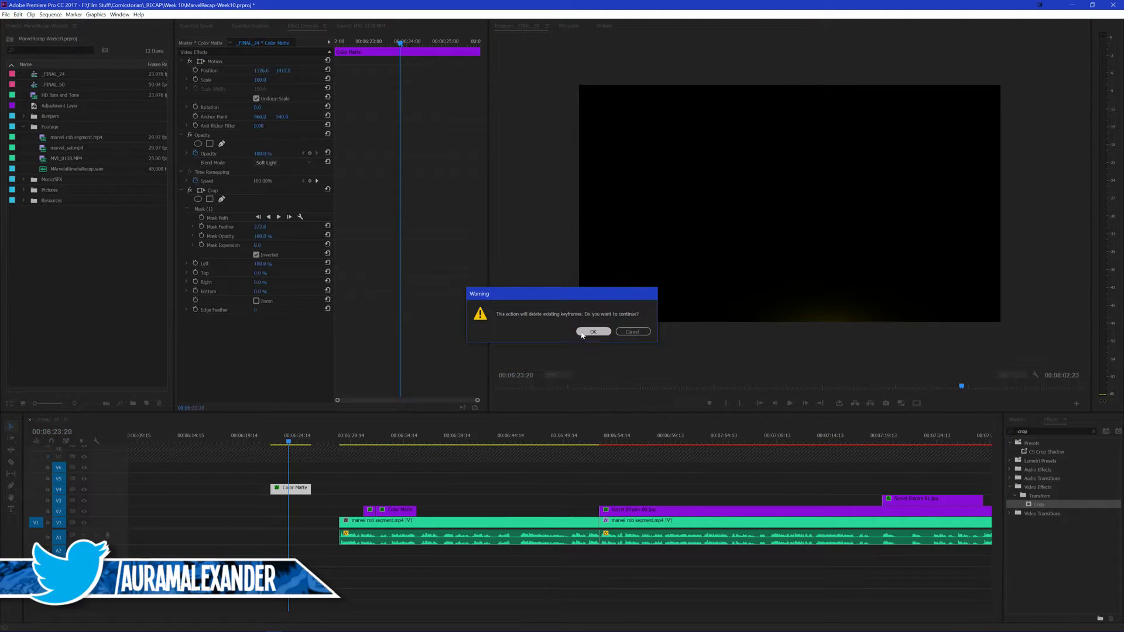
{"action": "left_click", "coordinate": [593, 332]}
{"action": "left_click", "coordinate": [327, 61]}
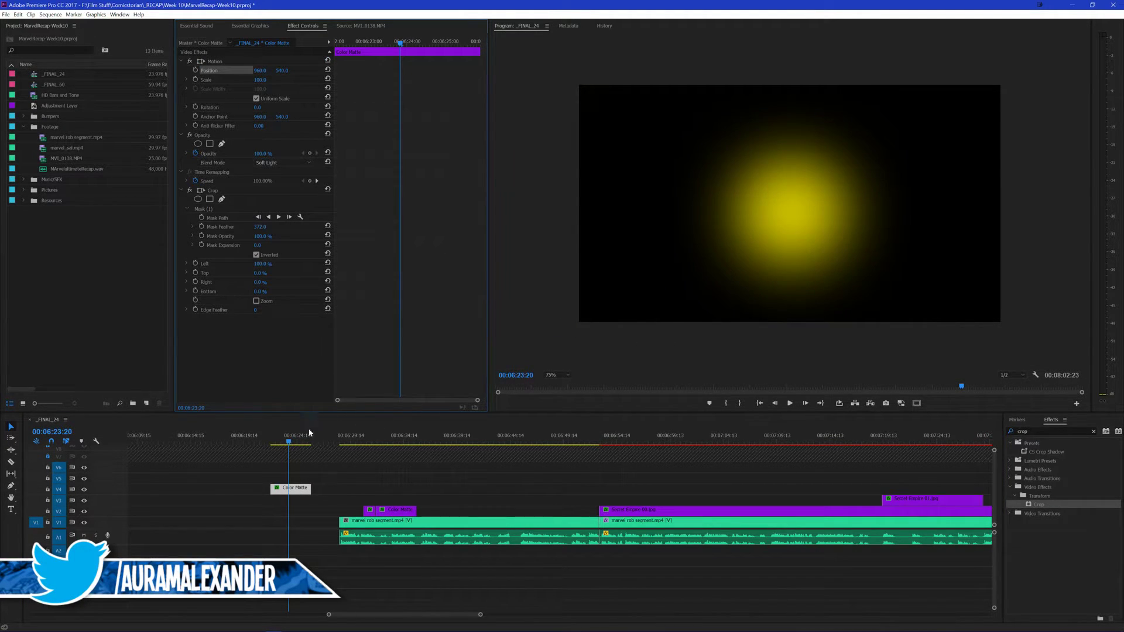
Delete the original second Color Matte clip from V2, keeping the spare copy on V4
{"action": "left_click", "coordinate": [357, 436]}
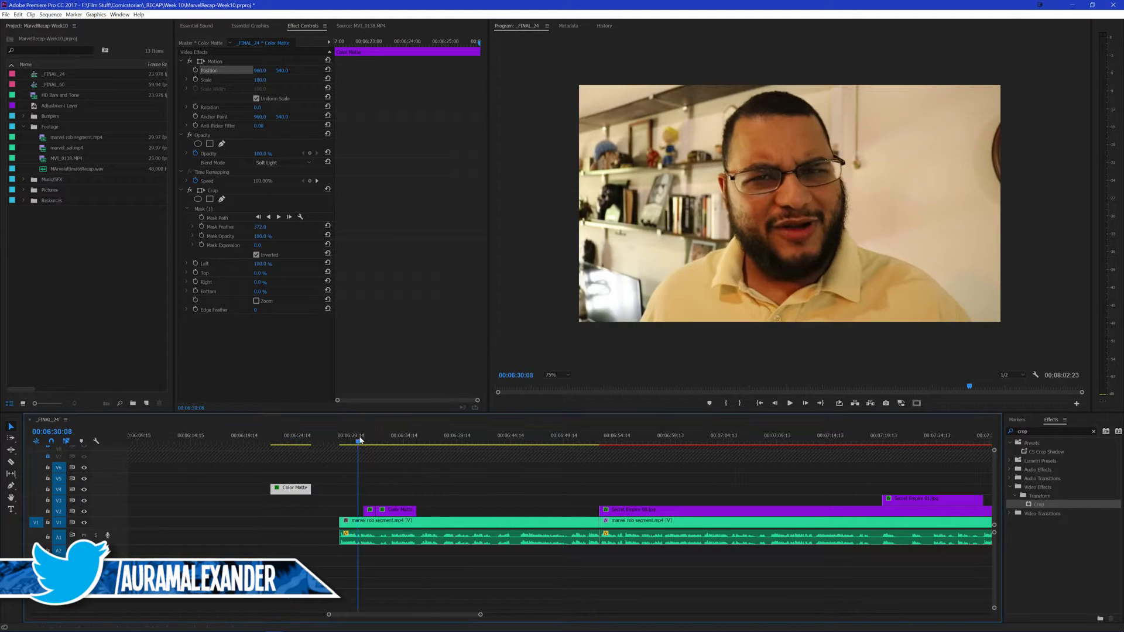
{"action": "left_click", "coordinate": [405, 511]}
{"action": "left_click", "coordinate": [466, 463]}
Find the next hand gesture, copy the spare Color Matte onto V2 at 00:06:38:20 and save the project
{"action": "key", "text": "space"}
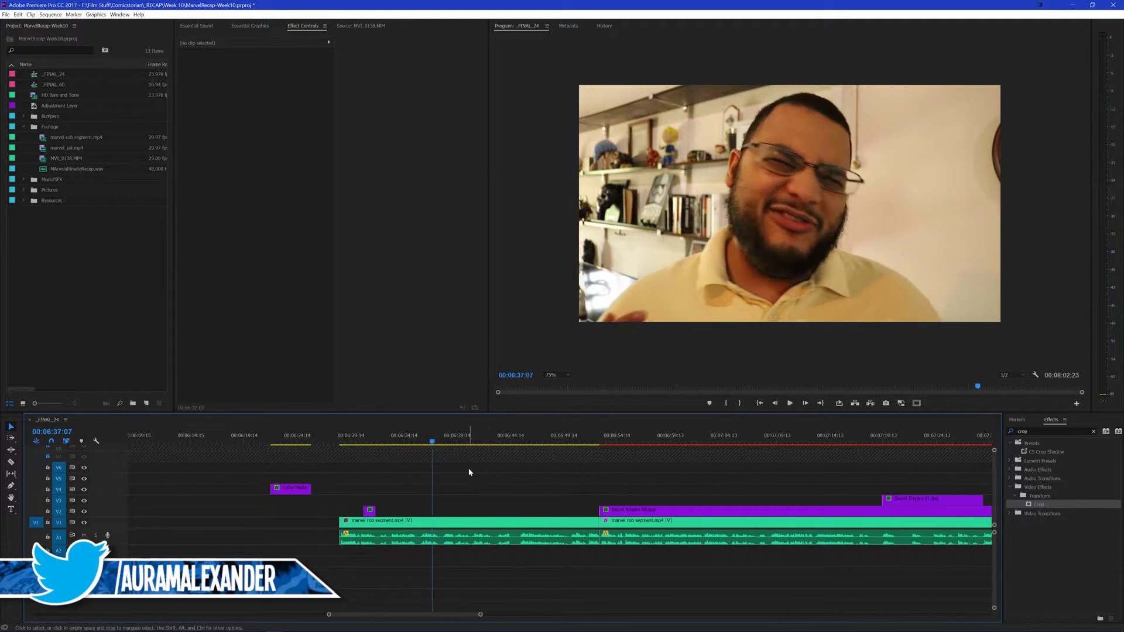
{"action": "key", "text": "space"}
{"action": "key", "text": "j"}
{"action": "key", "text": "l"}
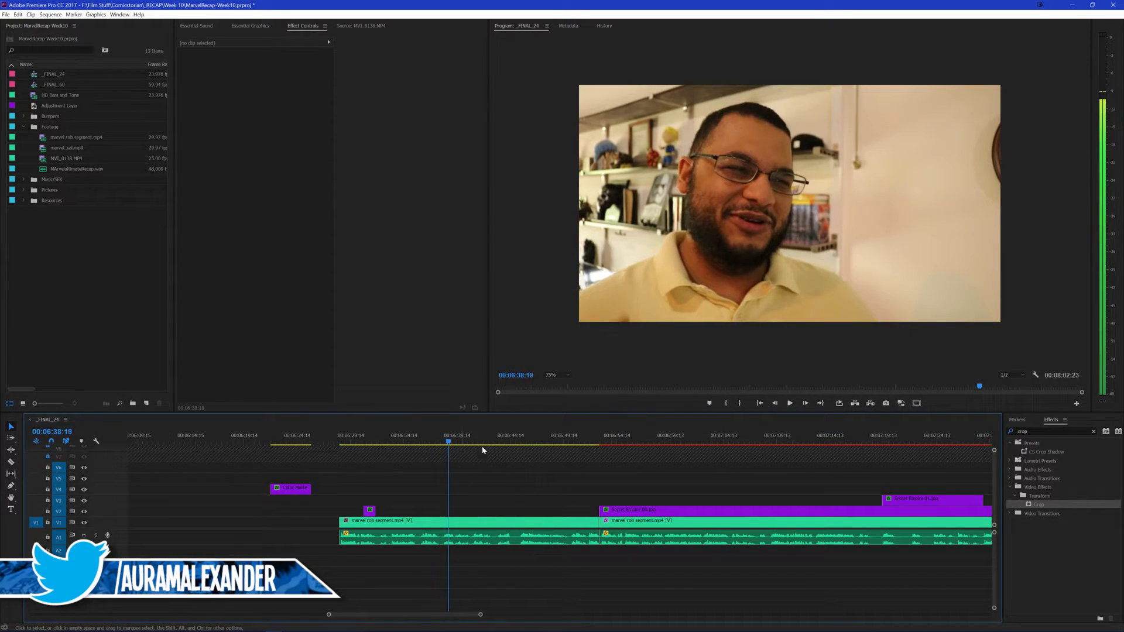
{"action": "key", "text": "Left"}
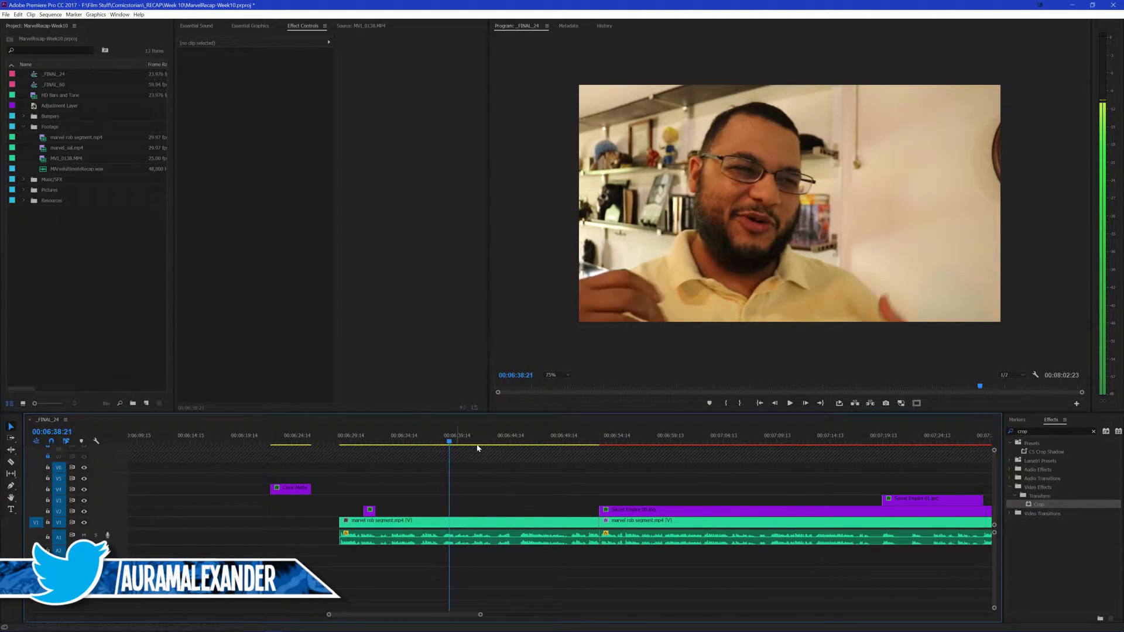
{"action": "left_click_drag", "start_coordinate": [288, 492], "coordinate": [466, 511]}
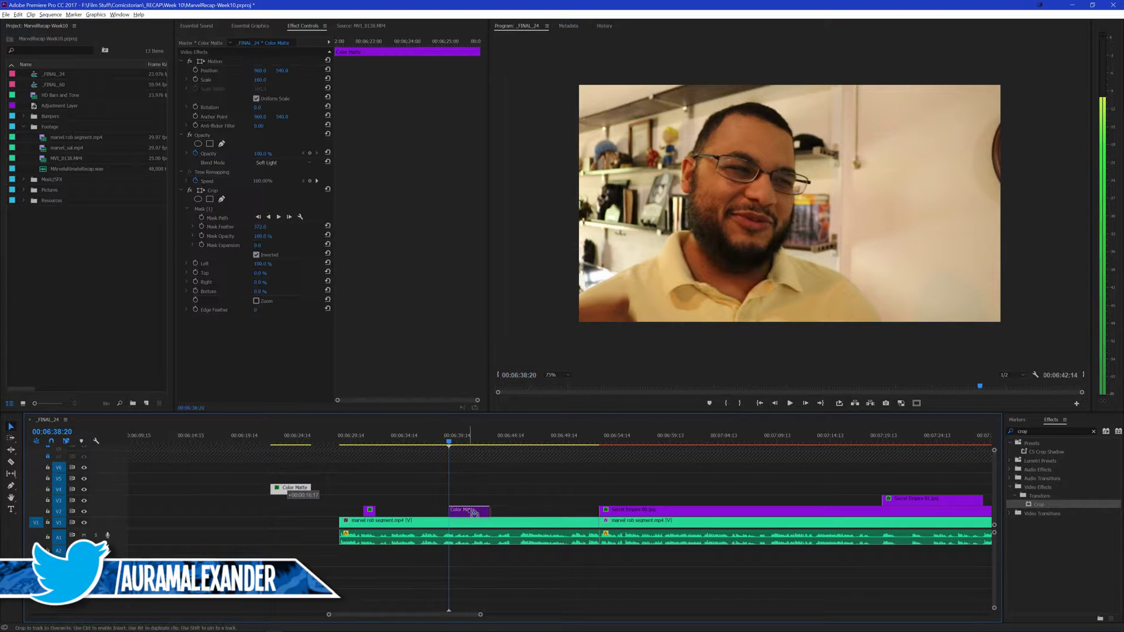
{"action": "left_click", "coordinate": [473, 482]}
{"action": "key", "text": "ctrl+s"}
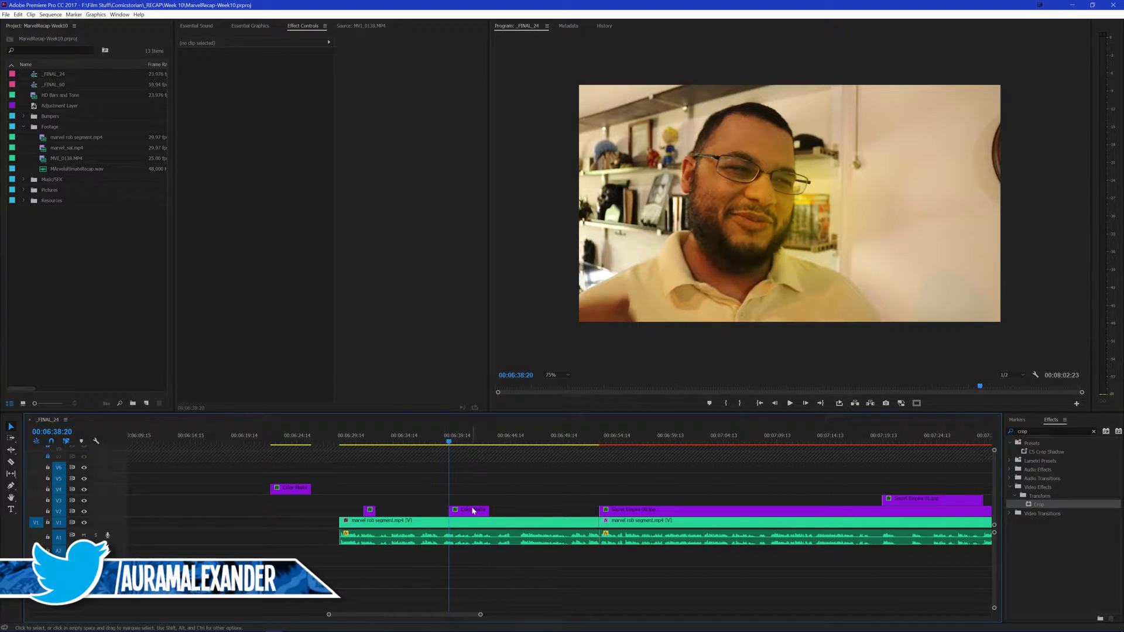
Enable Position keyframing on the Color Matte at 00:06:38:20 and shift its yellow glow toward the speaker's hand
{"action": "left_click", "coordinate": [473, 509]}
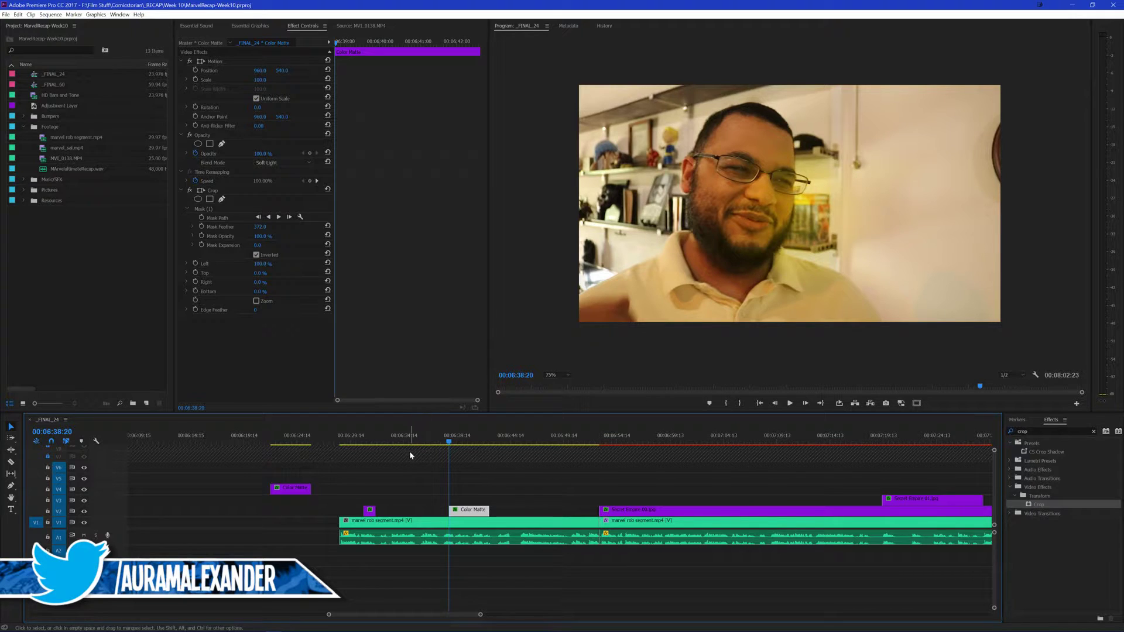
{"action": "left_click", "coordinate": [231, 64]}
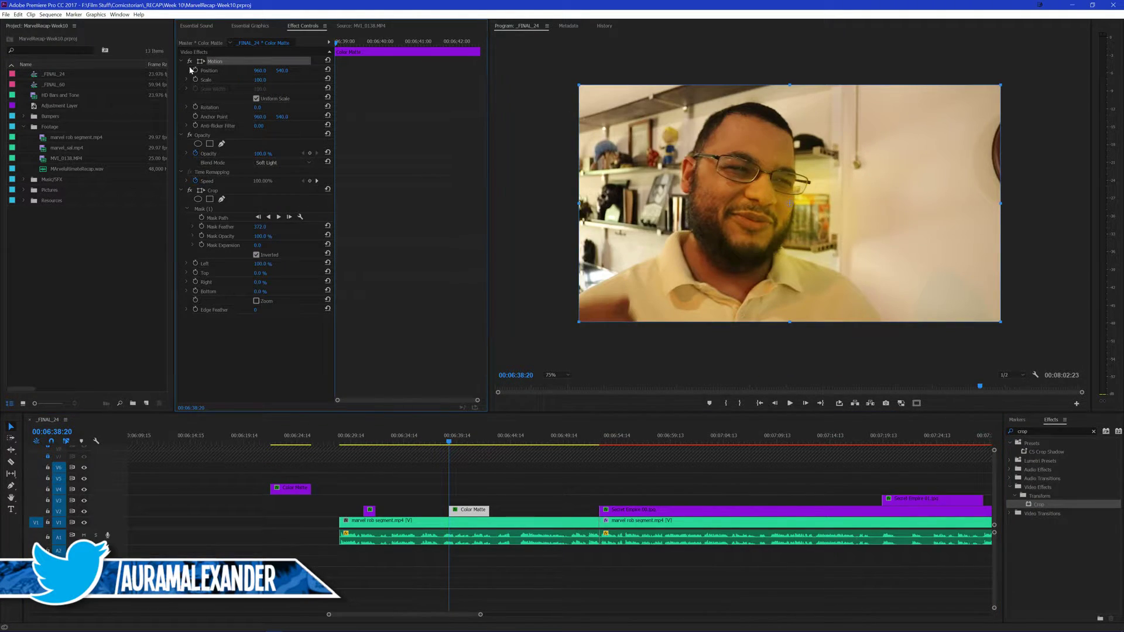
{"action": "left_click", "coordinate": [195, 70]}
{"action": "left_click", "coordinate": [247, 69]}
{"action": "left_click_drag", "start_coordinate": [768, 234], "coordinate": [862, 244]}
Advance through the gesture and keyframe the matte's Position to about 1514, 1180 so the glow follows the hand before 00:06:39:11
{"action": "key", "text": "Right"}
{"action": "key", "text": "Right"}
{"action": "key", "text": "Right"}
{"action": "key", "text": "Right"}
{"action": "key", "text": "Right"}
{"action": "key", "text": "Right"}
{"action": "key", "text": "Right"}
{"action": "key", "text": "Right"}
{"action": "key", "text": "Right"}
{"action": "key", "text": "Right"}
{"action": "key", "text": "Right"}
{"action": "left_click_drag", "start_coordinate": [839, 283], "coordinate": [855, 312]}
{"action": "key", "text": "Right"}
{"action": "key", "text": "Right"}
{"action": "key", "text": "Right"}
{"action": "key", "text": "Right"}
{"action": "key", "text": "Right"}
{"action": "key", "text": "Right"}
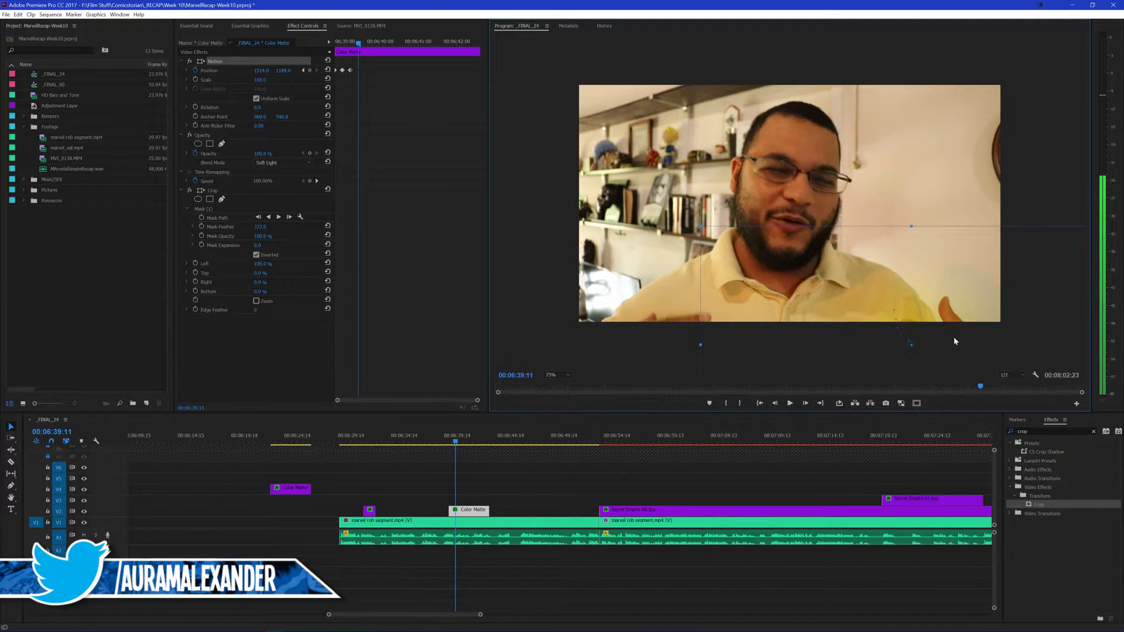
Add further Position keyframes from 00:06:39:11, moving the glow down out of frame to about 1690, 1356 as the hand drops
{"action": "left_click_drag", "start_coordinate": [948, 340], "coordinate": [971, 367]}
{"action": "key", "text": "Right"}
{"action": "key", "text": "Right"}
{"action": "key", "text": "Right"}
{"action": "key", "text": "Right"}
{"action": "key", "text": "Right"}
{"action": "key", "text": "space"}
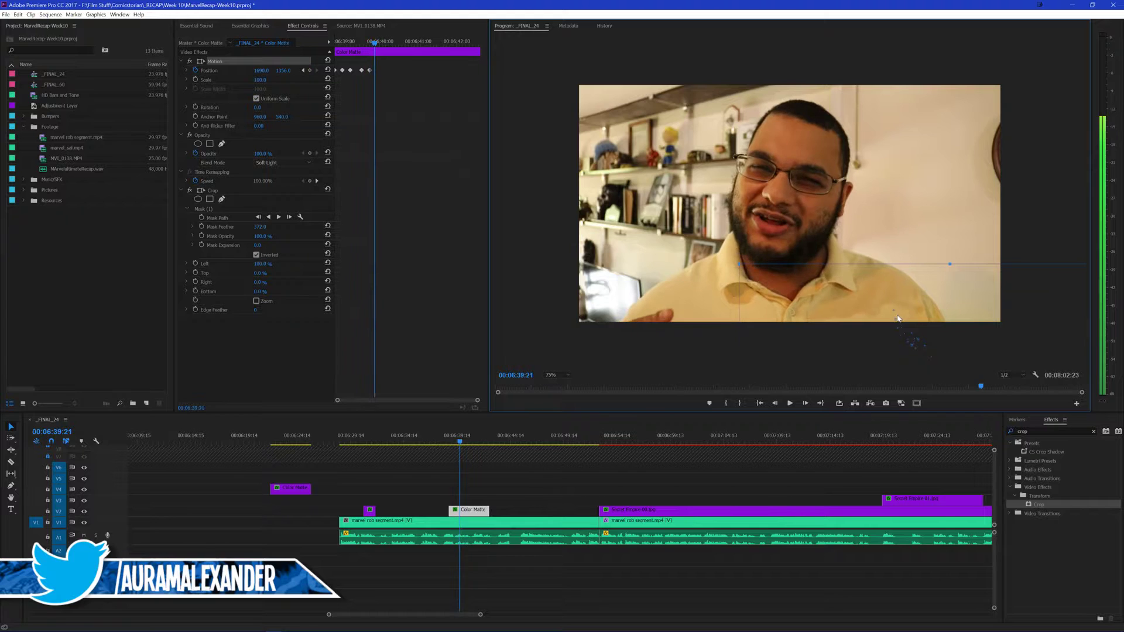
{"action": "key", "text": "space"}
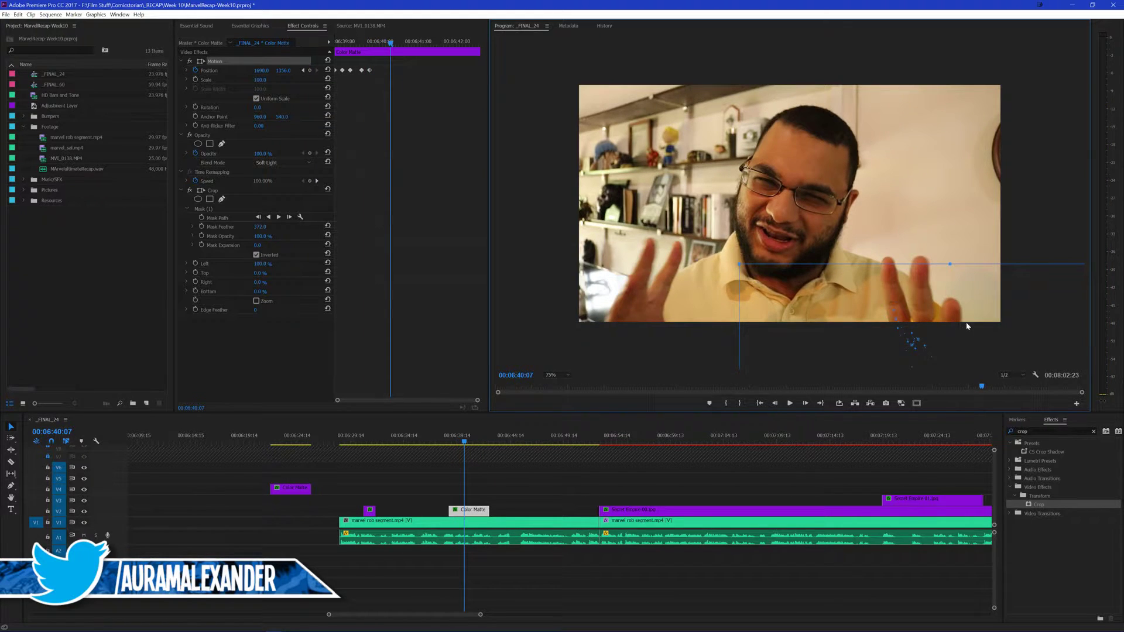
Keyframe the glow onto the raised hand at 00:06:40:07, at about 1560, 1029, and back below the frame to about 1702, 1412
{"action": "left_click_drag", "start_coordinate": [942, 343], "coordinate": [918, 271]}
{"action": "key", "text": "Right"}
{"action": "key", "text": "Right"}
{"action": "key", "text": "Right"}
{"action": "key", "text": "Right"}
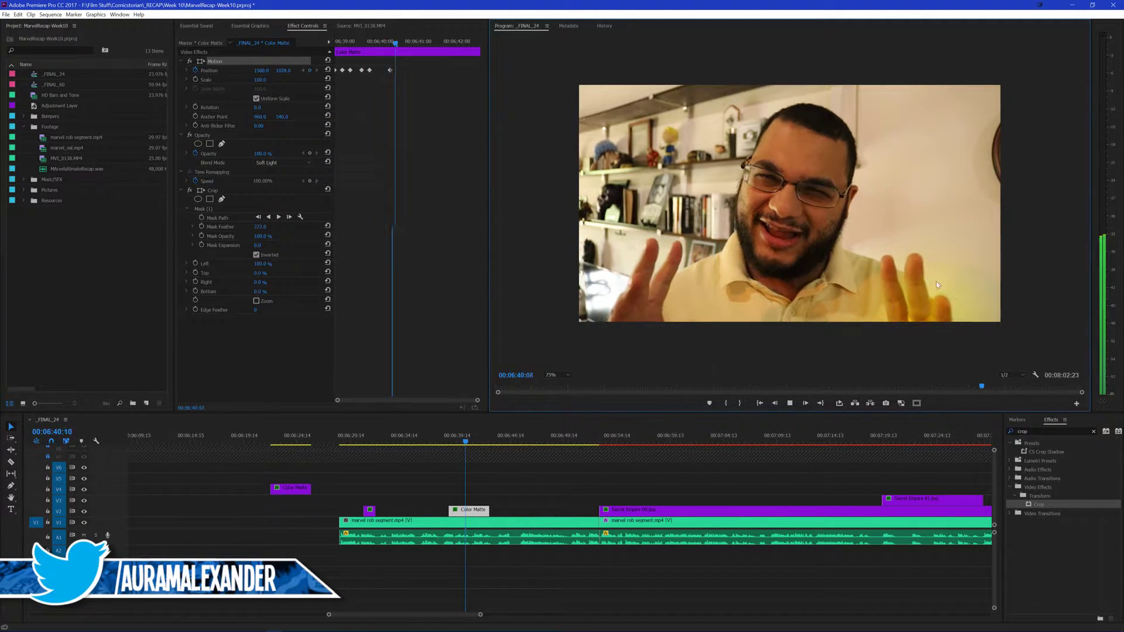
{"action": "mouse_move", "coordinate": [943, 312]}
{"action": "left_mouse_down"}
{"action": "mouse_move", "coordinate": [956, 351]}
{"action": "mouse_move", "coordinate": [932, 330]}
{"action": "left_mouse_up"}
{"action": "key", "text": "Right"}
{"action": "key", "text": "Right"}
{"action": "key", "text": "Right"}
{"action": "key", "text": "space"}
{"action": "key", "text": "space"}
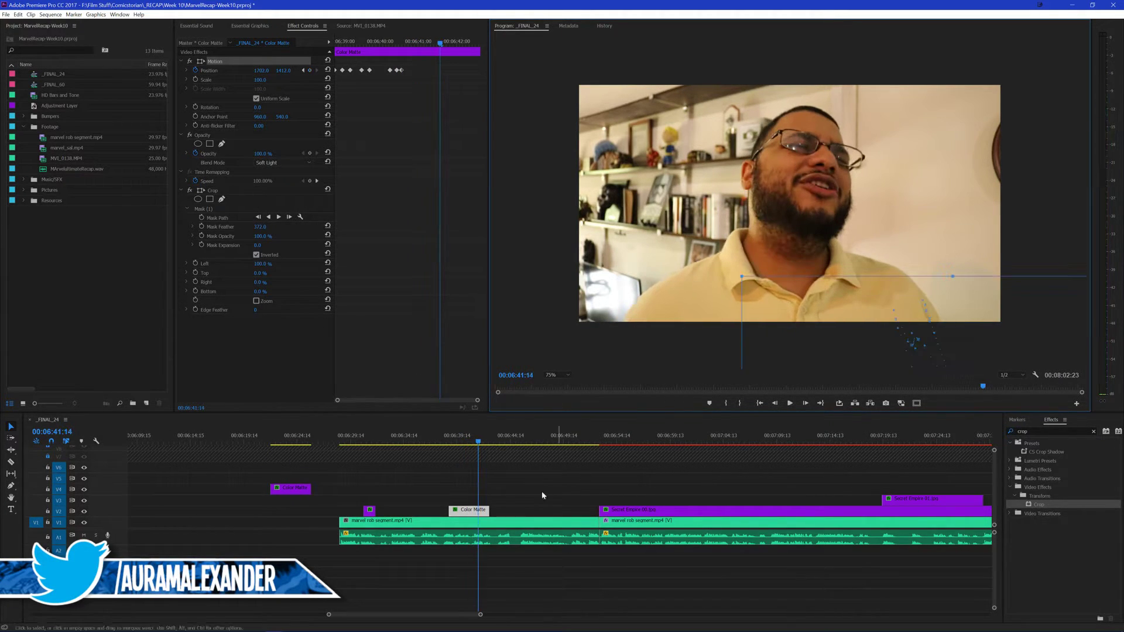
Trim the end of this Color Matte clip to 00:06:41:14 and play the footage that follows
{"action": "left_click_drag", "start_coordinate": [491, 511], "coordinate": [478, 511]}
{"action": "key", "text": "space"}
{"action": "left_click", "coordinate": [449, 442]}
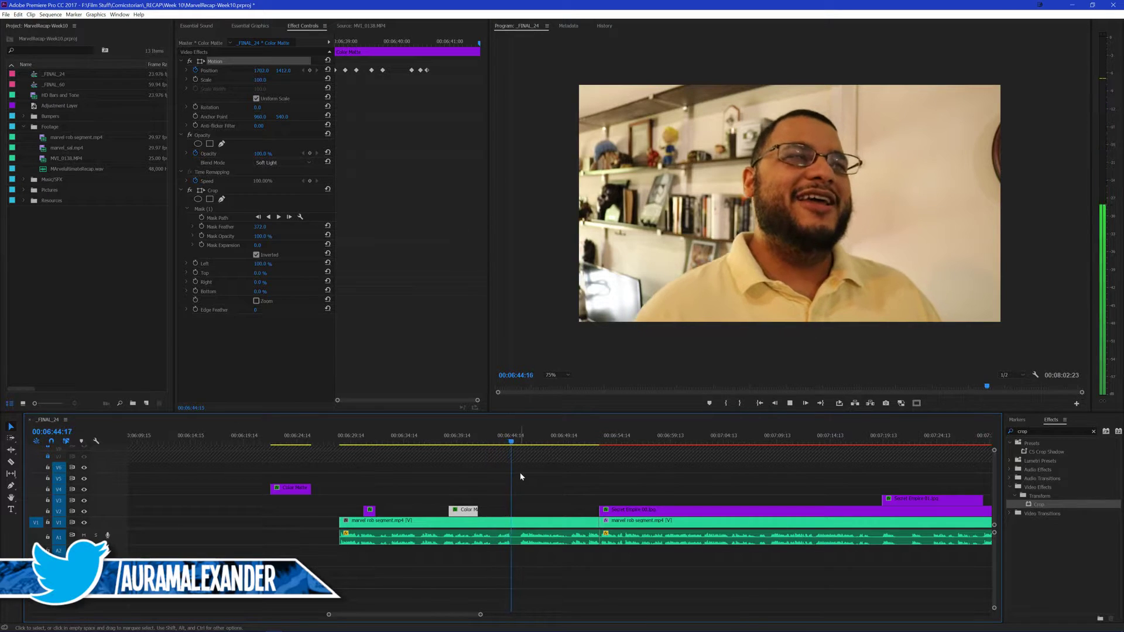
Save the project and copy the spare Color Matte onto V2 at 00:06:45:16
{"action": "left_click", "coordinate": [549, 473]}
{"action": "left_click_drag", "start_coordinate": [532, 445], "coordinate": [521, 444]}
{"action": "key", "text": "ctrl+s"}
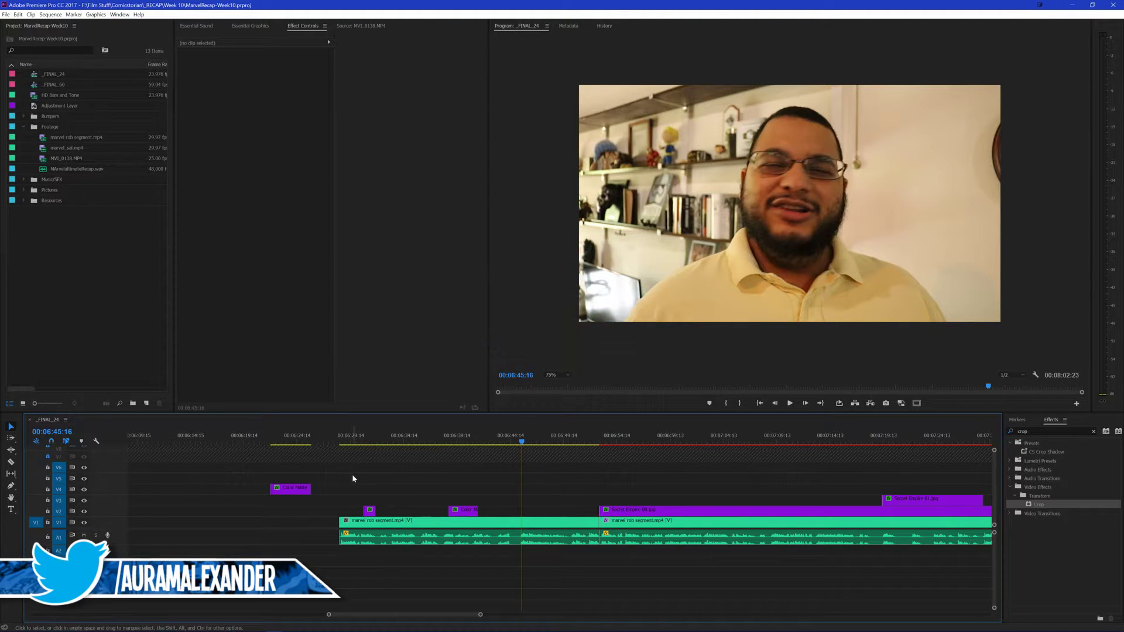
{"action": "left_click", "coordinate": [291, 492]}
{"action": "left_click_drag", "start_coordinate": [291, 492], "coordinate": [547, 511]}
{"action": "left_click_drag", "start_coordinate": [547, 467], "coordinate": [559, 482]}
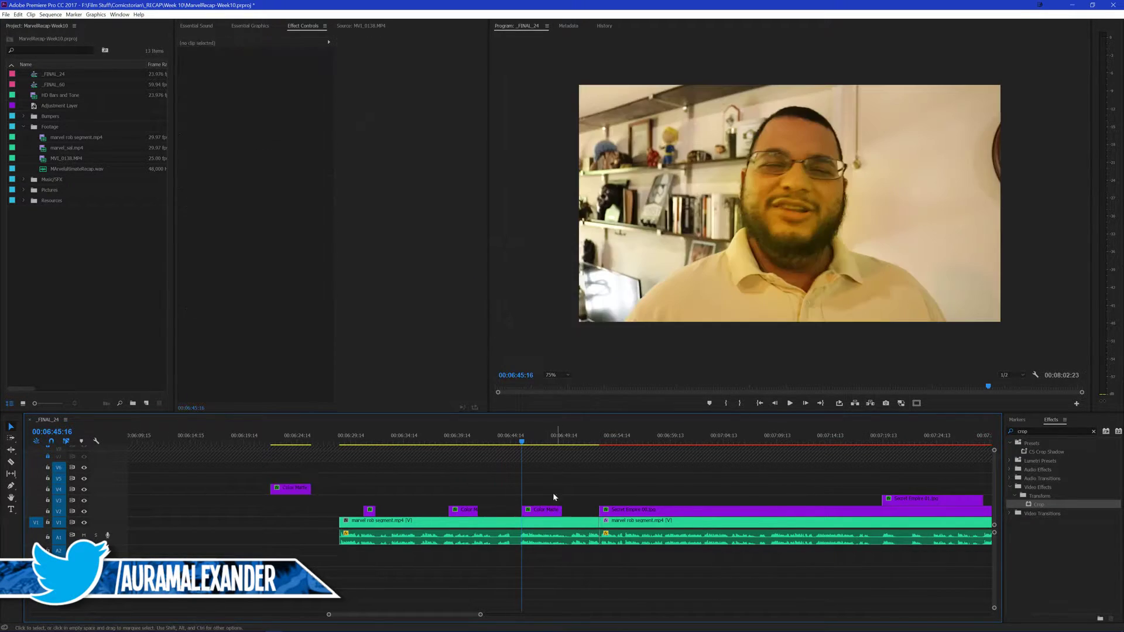
Move the new matte's glow below the frame to about 1888, 1464 and enable Position keyframing at 00:06:45:16
{"action": "left_click", "coordinate": [535, 513]}
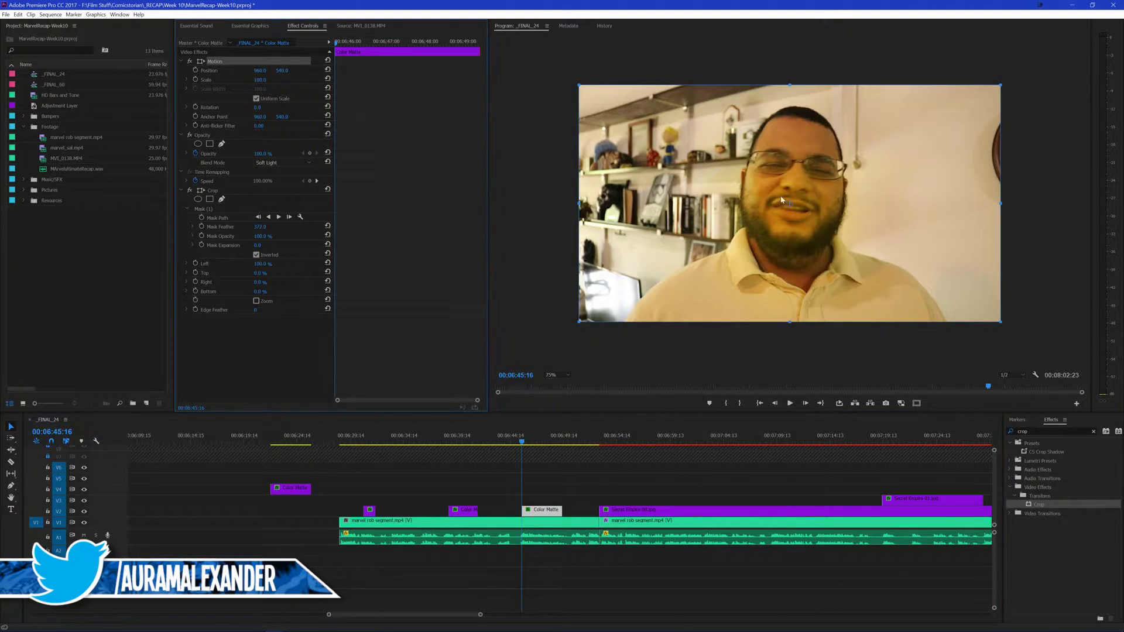
{"action": "left_click", "coordinate": [836, 266]}
{"action": "left_click_drag", "start_coordinate": [836, 266], "coordinate": [843, 317]}
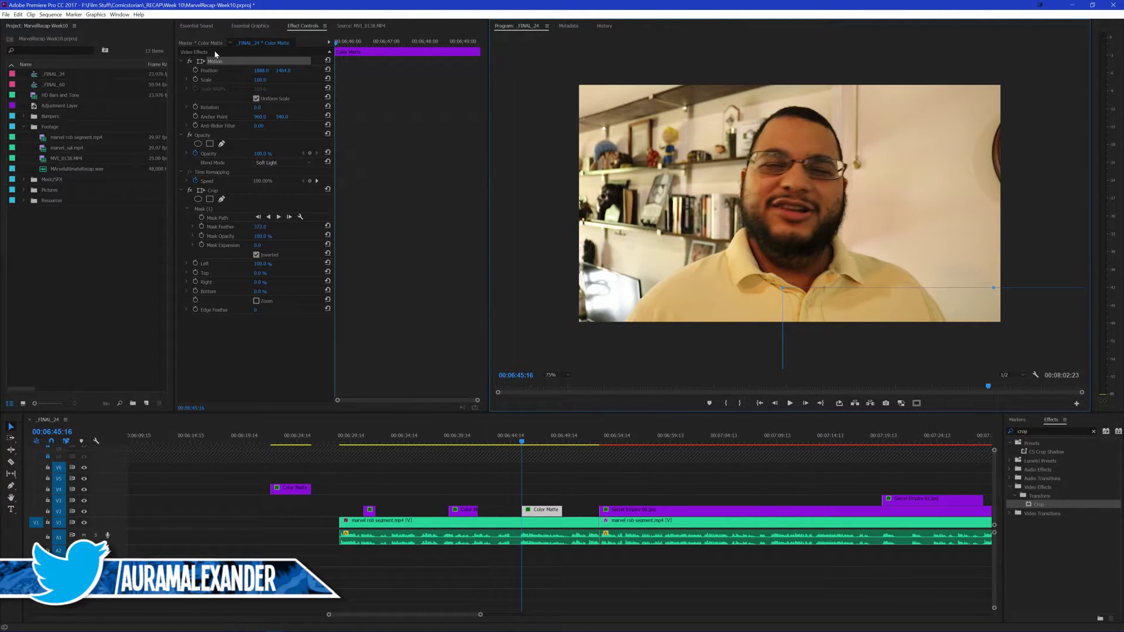
{"action": "left_click", "coordinate": [195, 70]}
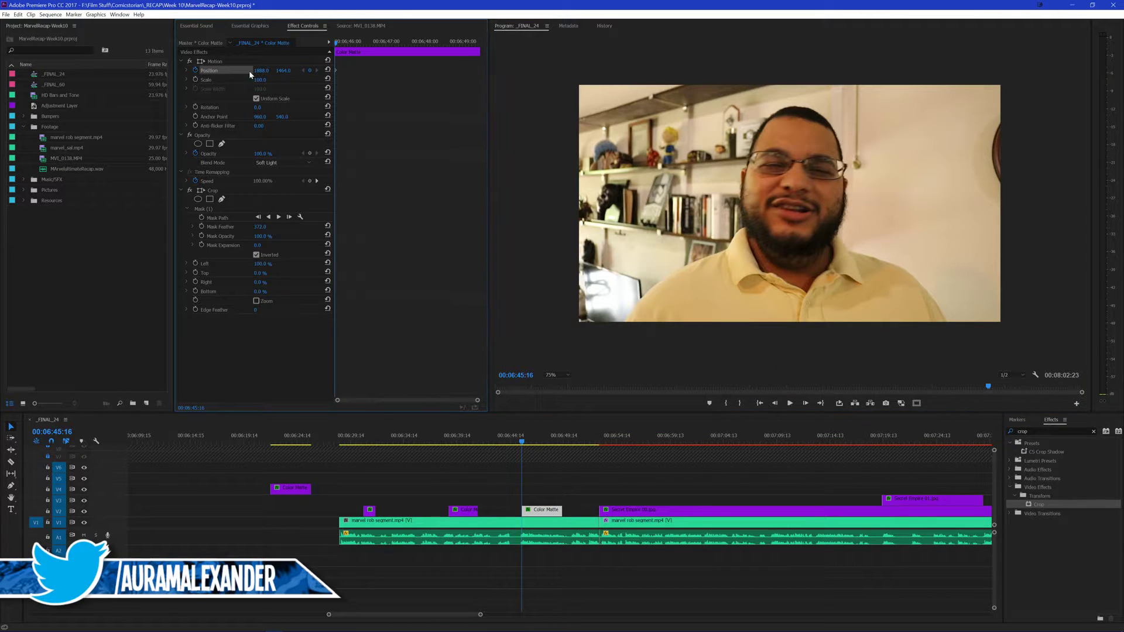
{"action": "left_click", "coordinate": [216, 61]}
Keyframe the matte's Position at 00:06:45:21, 00:06:46:03 and onward to follow the hand, reaching about 2010, 1050 by 00:06:46:10
{"action": "key", "text": "space"}
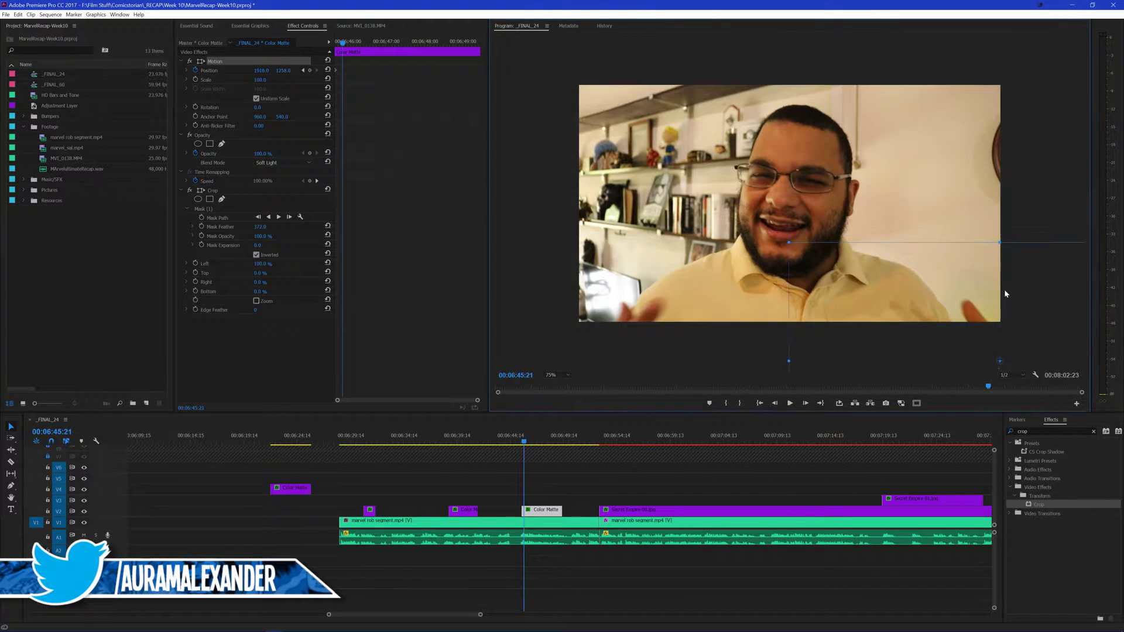
{"action": "left_click", "coordinate": [996, 347]}
{"action": "key", "text": "Right"}
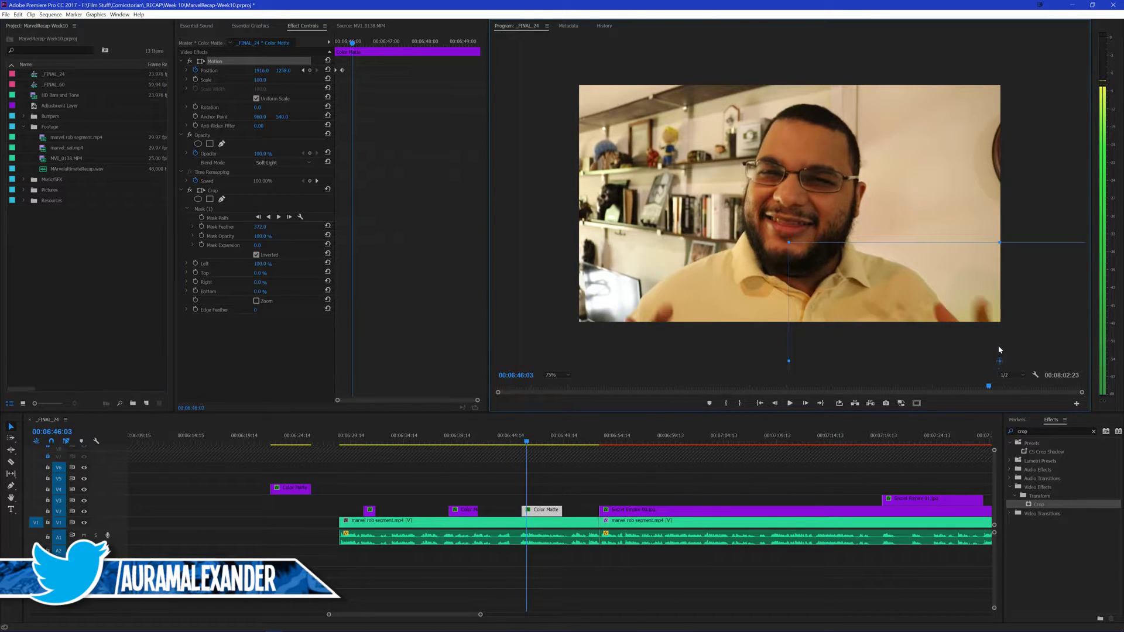
{"action": "left_click_drag", "start_coordinate": [988, 328], "coordinate": [986, 329]}
{"action": "key", "text": "shift+Right"}
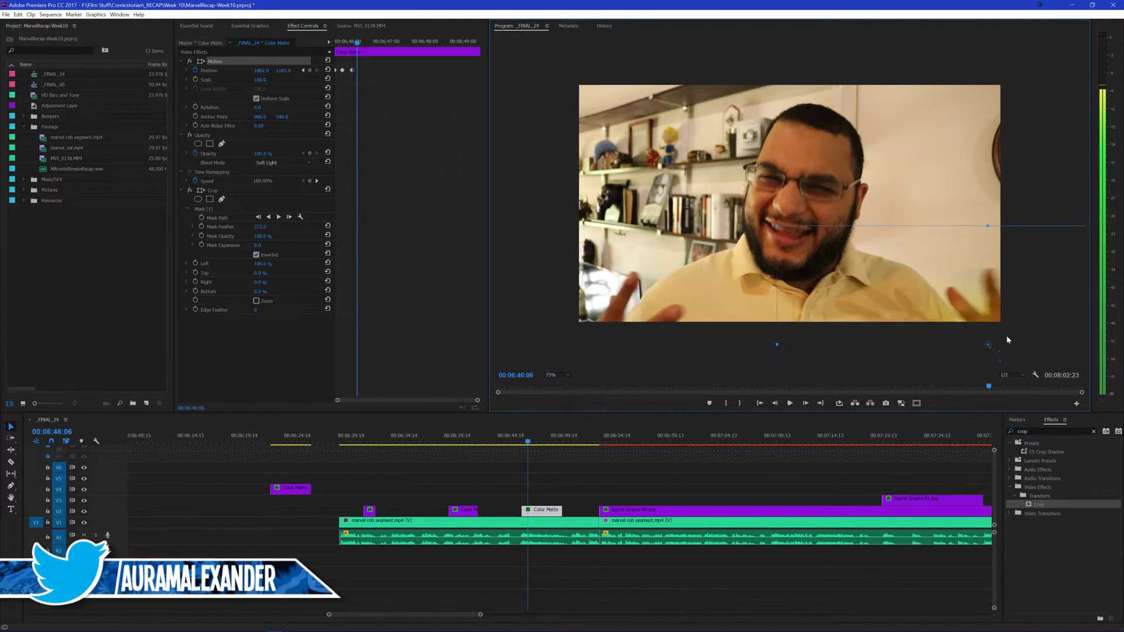
{"action": "key", "text": "shift+Right"}
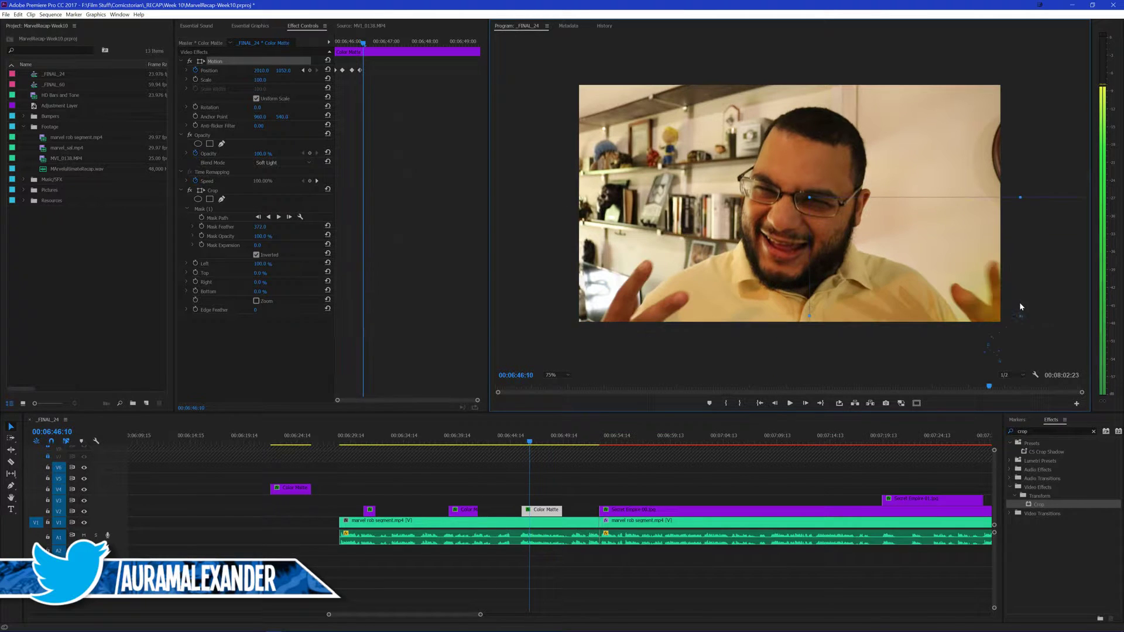
Keyframe the matte's Position through the rest of the gesture, ending at about 2006, 1282, and trim the clip's end to 00:06:47:21
{"action": "left_click_drag", "start_coordinate": [1013, 302], "coordinate": [1004, 339]}
{"action": "key", "text": "shift+Right"}
{"action": "key", "text": "shift+Right"}
{"action": "key", "text": "Right"}
{"action": "key", "text": "Right"}
{"action": "key", "text": "Right"}
{"action": "key", "text": "Right"}
{"action": "key", "text": "Right"}
{"action": "key", "text": "Right"}
{"action": "key", "text": "Right"}
{"action": "key", "text": "Right"}
{"action": "key", "text": "Right"}
{"action": "key", "text": "Right"}
{"action": "key", "text": "Right"}
{"action": "key", "text": "Right"}
{"action": "key", "text": "Right"}
{"action": "key", "text": "space"}
{"action": "key", "text": "space"}
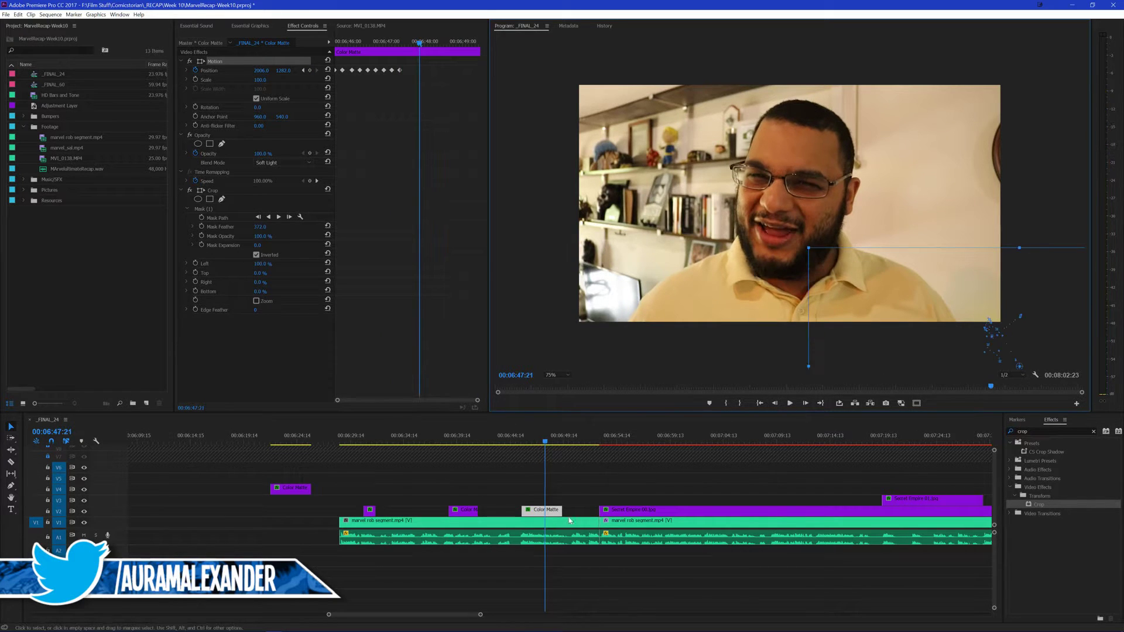
{"action": "left_click_drag", "start_coordinate": [561, 510], "coordinate": [545, 510]}
{"action": "left_click", "coordinate": [598, 475]}
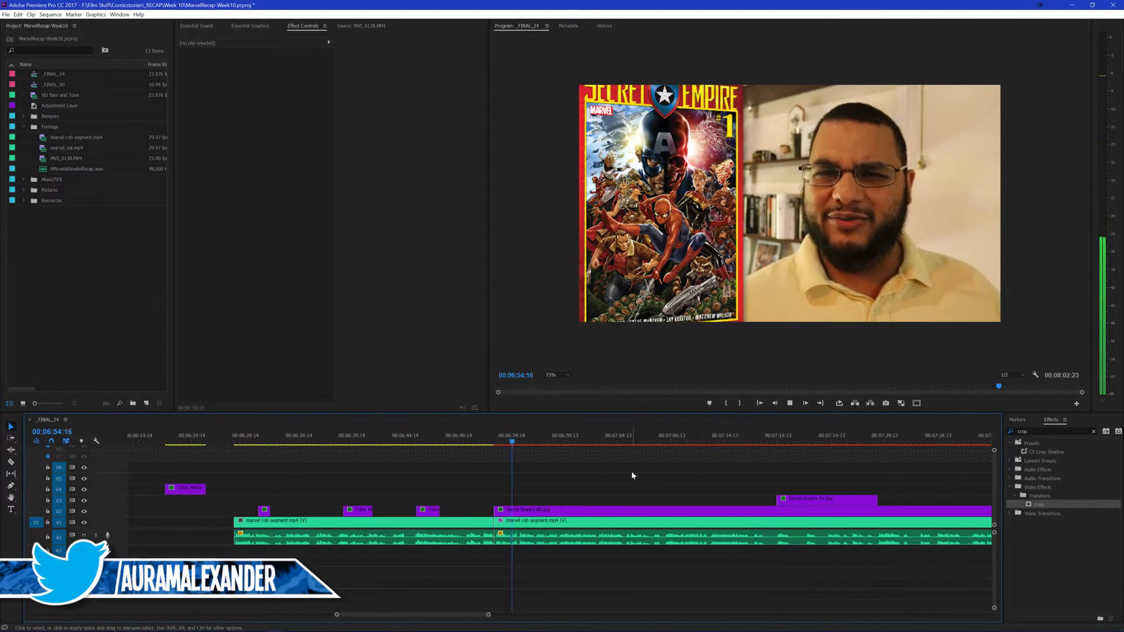
Move both Secret Empire image clips up one track, to V3 and V4, and play from their start
{"action": "left_click_drag", "start_coordinate": [661, 473], "coordinate": [832, 509]}
{"action": "key", "text": "alt+Up"}
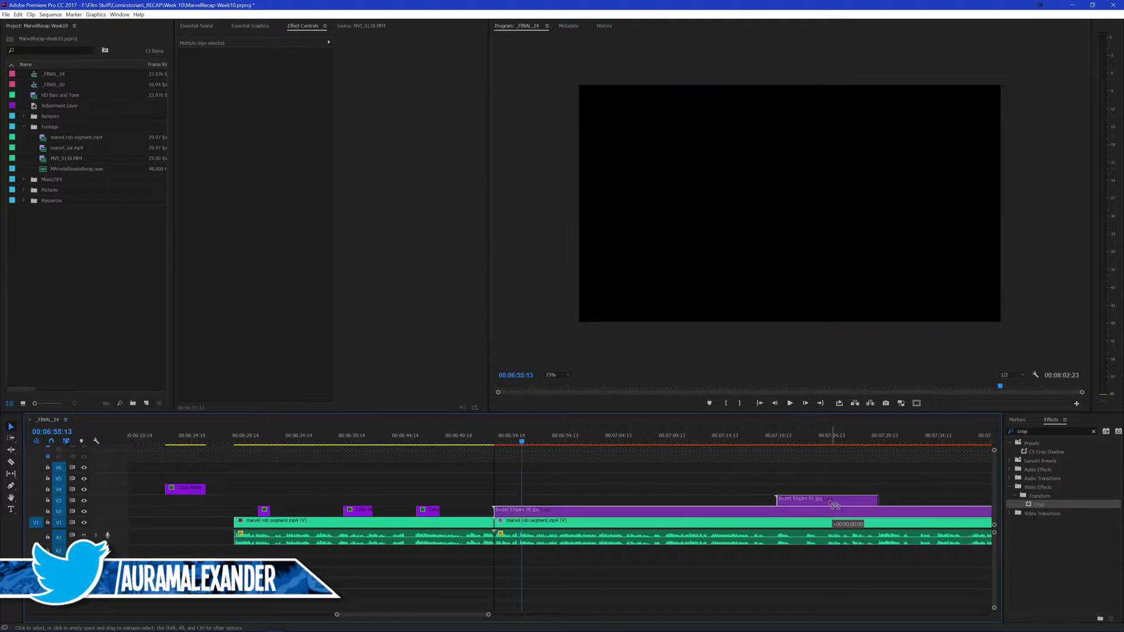
{"action": "left_click", "coordinate": [505, 436]}
{"action": "key", "text": "space"}
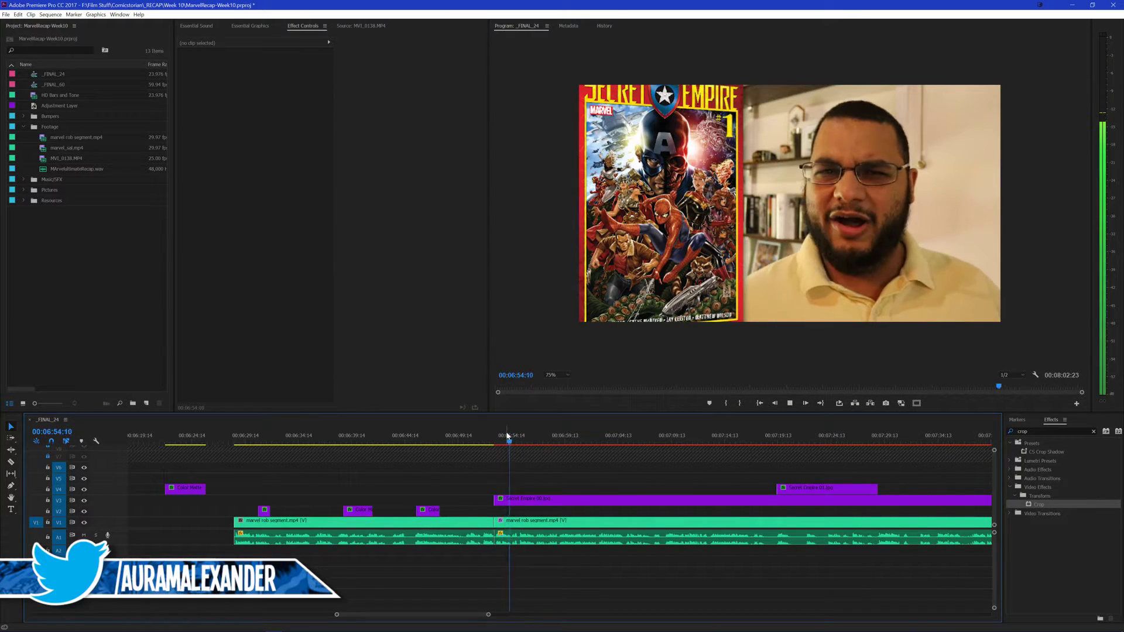
Copy the spare Color Matte onto V2 beneath the Secret Empire image at 00:06:54:23 and save the project
{"action": "left_click", "coordinate": [516, 436]}
{"action": "left_click_drag", "start_coordinate": [186, 489], "coordinate": [532, 515]}
{"action": "key", "text": "ctrl+s"}
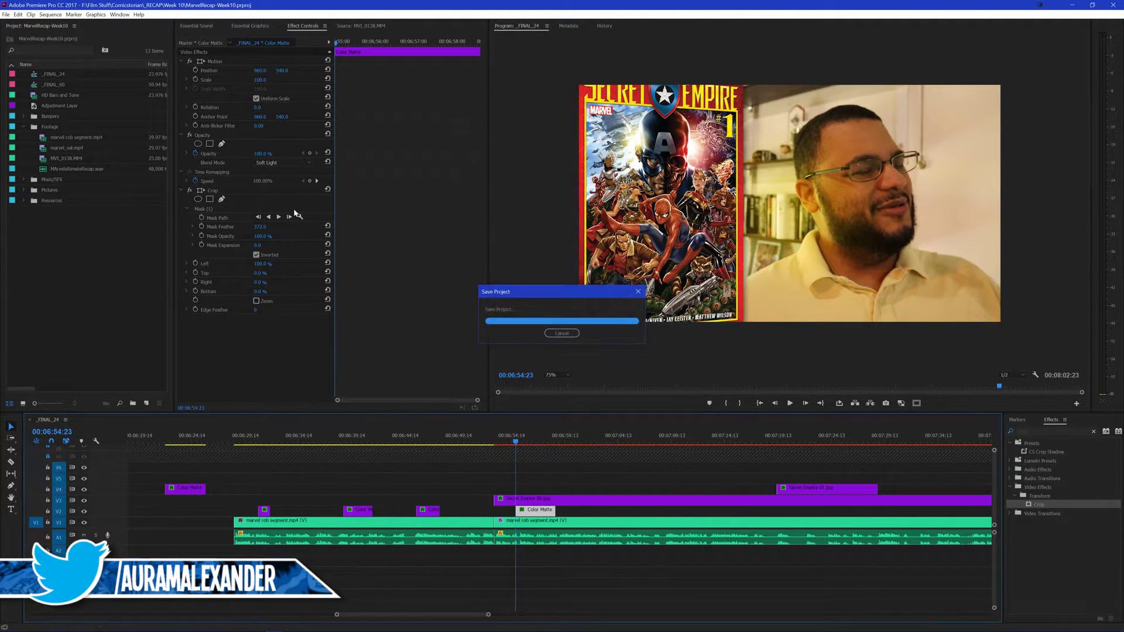
Move this matte's glow beyond the frame edge to about 2222, 524 and enable Position keyframing at 00:06:54:23
{"action": "left_click", "coordinate": [224, 61]}
{"action": "left_click_drag", "start_coordinate": [736, 254], "coordinate": [1013, 211]}
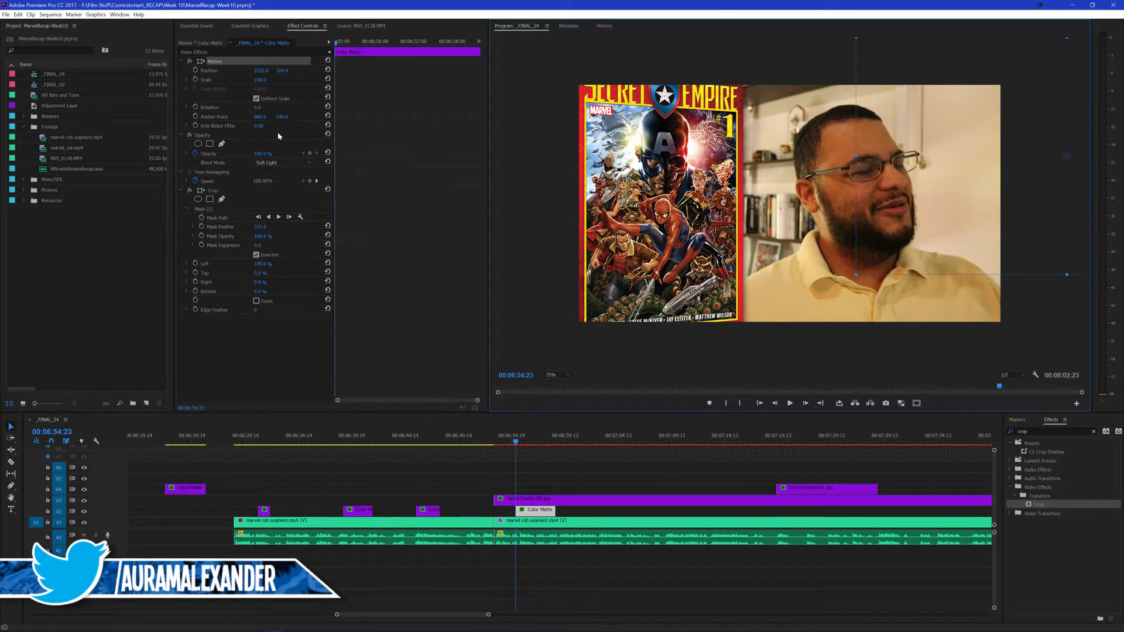
{"action": "left_click", "coordinate": [197, 70]}
Keyframe the glow's Position from 00:06:55:04 to follow the raised hand, ending at about 2244, 560 at 00:06:55:13
{"action": "key", "text": "space"}
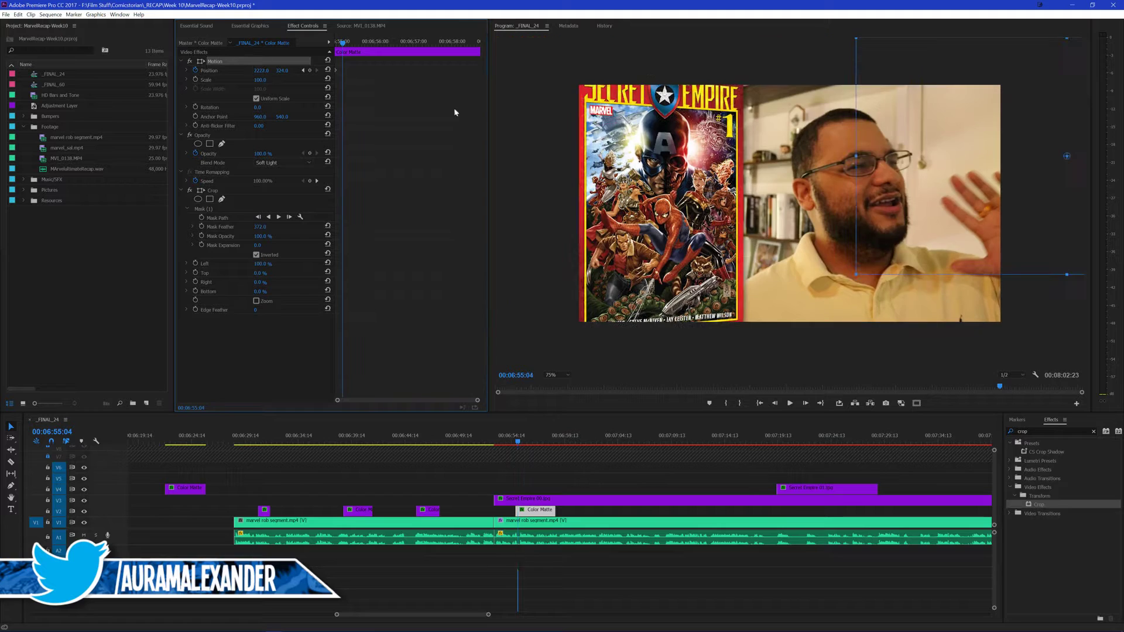
{"action": "left_click_drag", "start_coordinate": [1079, 198], "coordinate": [1094, 228]}
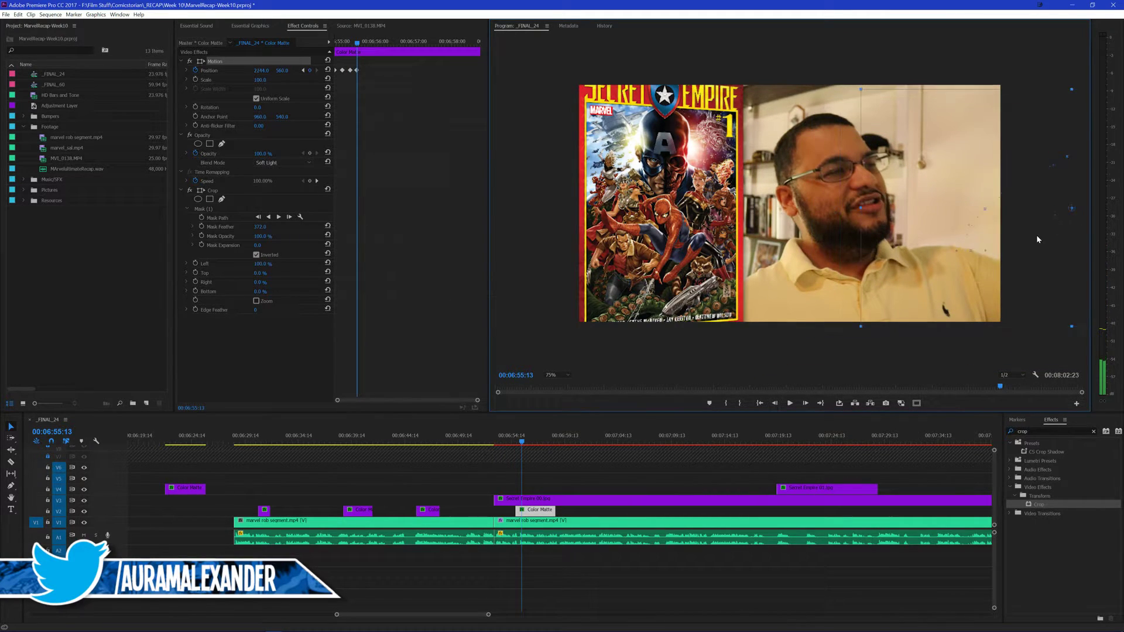
{"action": "scroll", "coordinate": [684, 477], "scroll_direction": "right", "scroll_amount": 3}
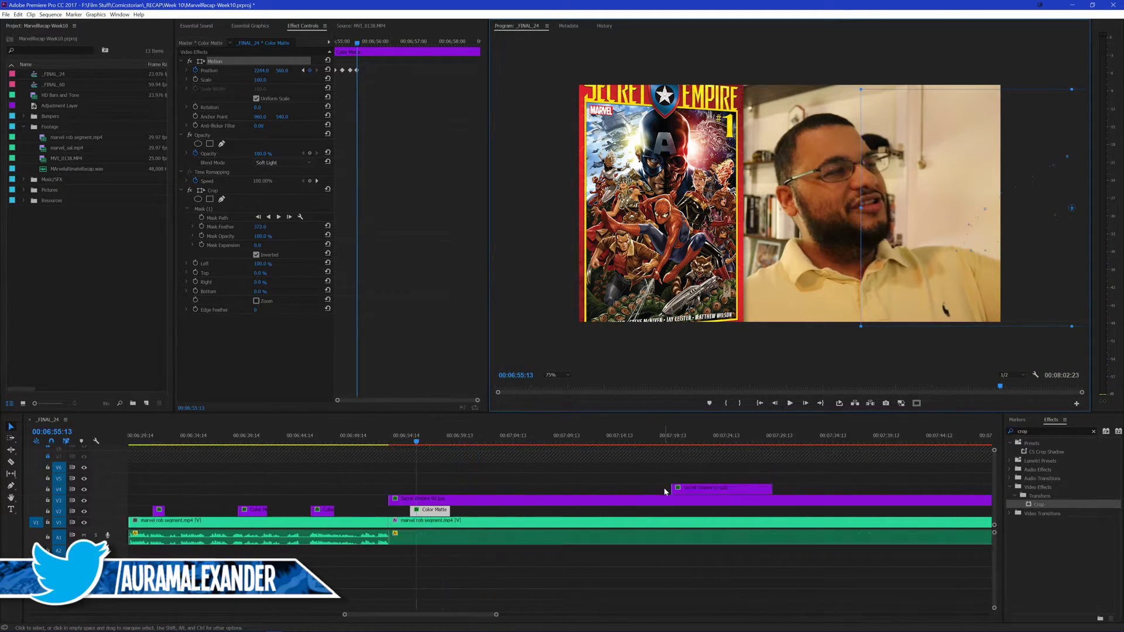
Keyframe the glow's Position ten frames on, moving it outward to about 2338 horizontally, and play to 00:06:56:19
{"action": "scroll", "coordinate": [648, 465], "scroll_direction": "right", "scroll_amount": 2}
{"action": "key", "text": "Right"}
{"action": "key", "text": "Right"}
{"action": "key", "text": "Right"}
{"action": "key", "text": "Right"}
{"action": "key", "text": "Right"}
{"action": "key", "text": "Right"}
{"action": "key", "text": "Right"}
{"action": "key", "text": "Right"}
{"action": "key", "text": "Right"}
{"action": "key", "text": "Right"}
{"action": "left_click_drag", "start_coordinate": [954, 257], "coordinate": [976, 255]}
{"action": "key", "text": "space"}
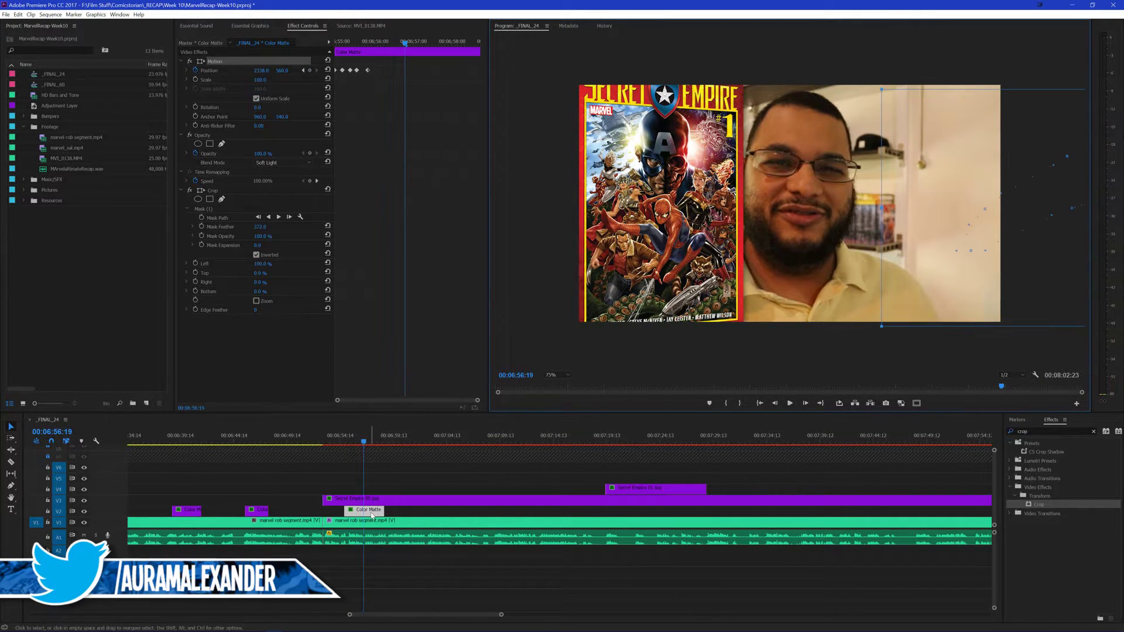
Trim the end of this Color Matte to 00:06:56:19 and save the project
{"action": "left_click_drag", "start_coordinate": [365, 513], "coordinate": [363, 512]}
{"action": "key", "text": "ctrl+s"}
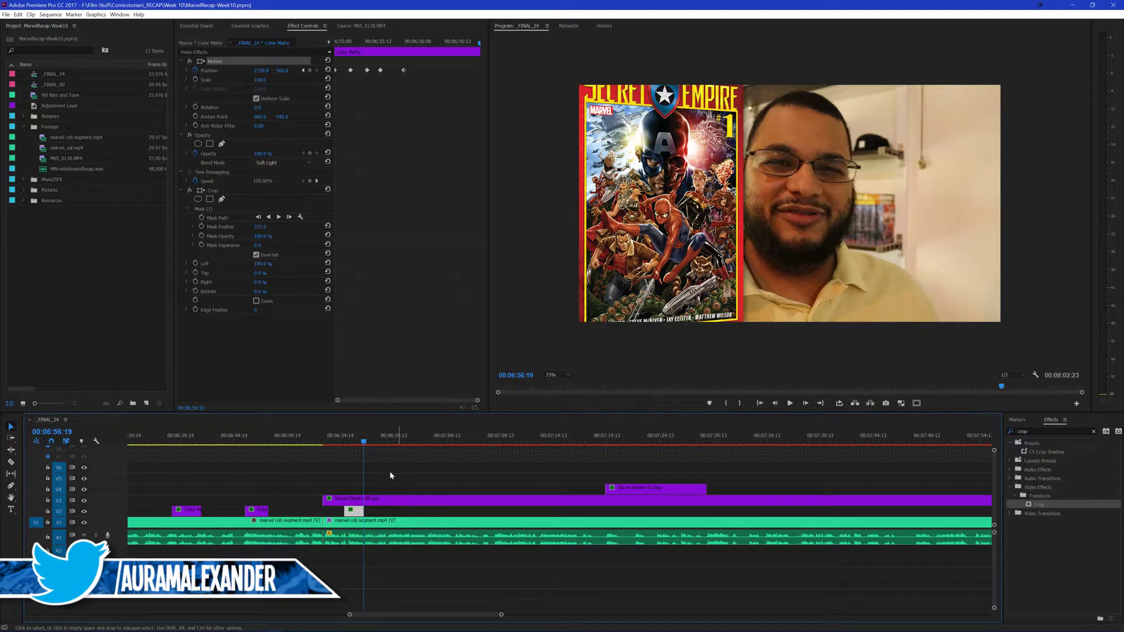
{"action": "left_click", "coordinate": [374, 473]}
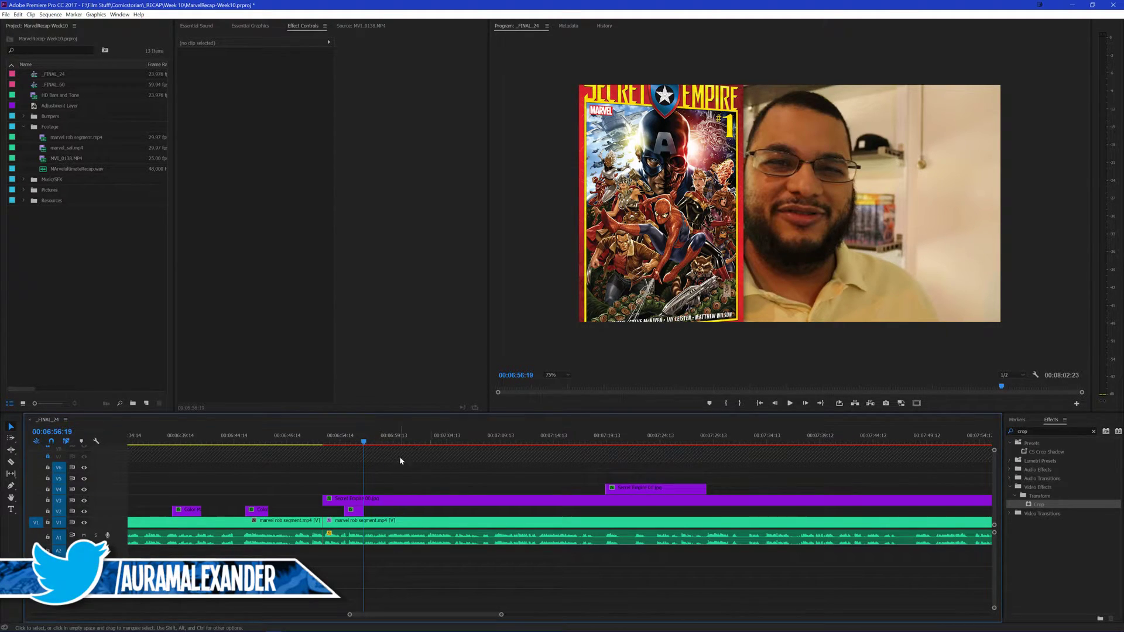
{"action": "key", "text": "ctrl+s"}
Play on to the next hand gesture and park the playhead just before it at 00:07:11:11
{"action": "key", "text": "j"}
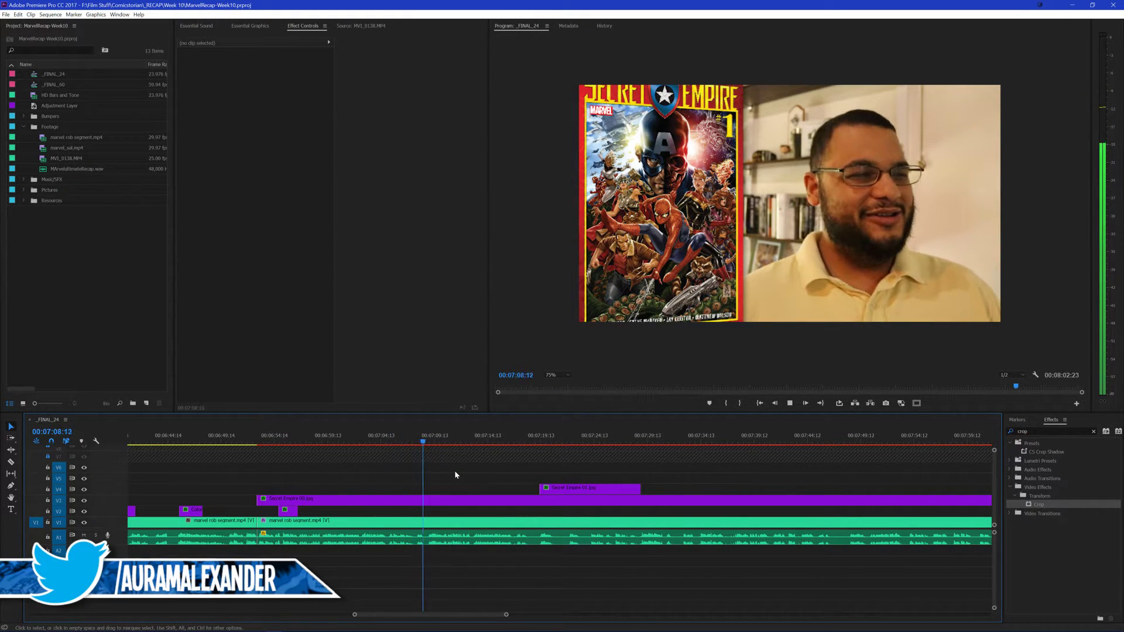
{"action": "key", "text": "minus"}
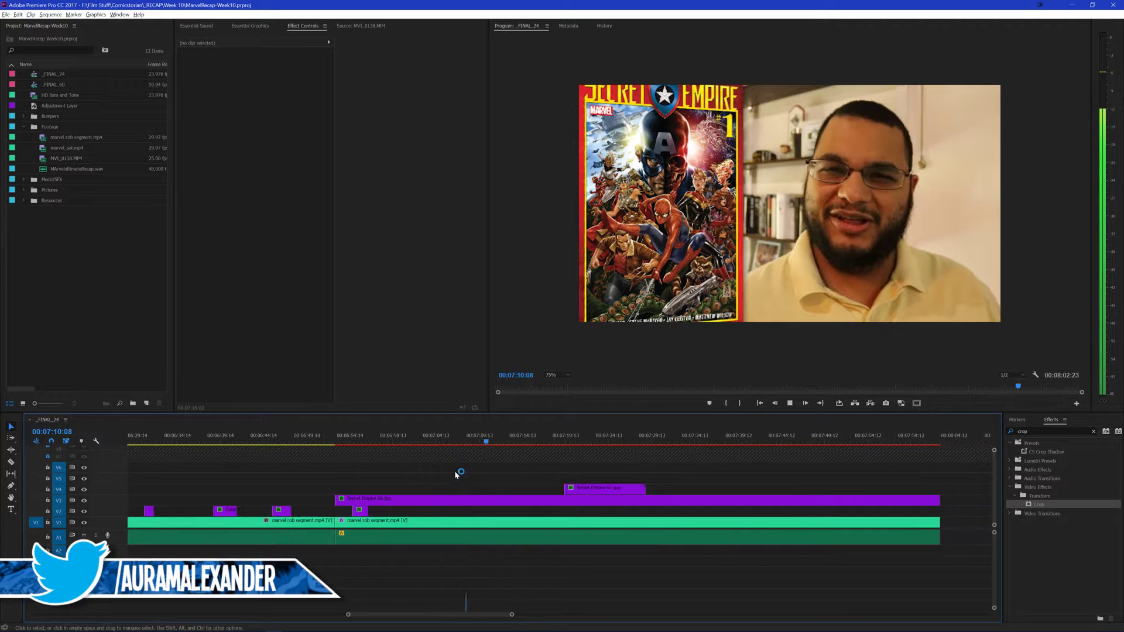
{"action": "key", "text": "space"}
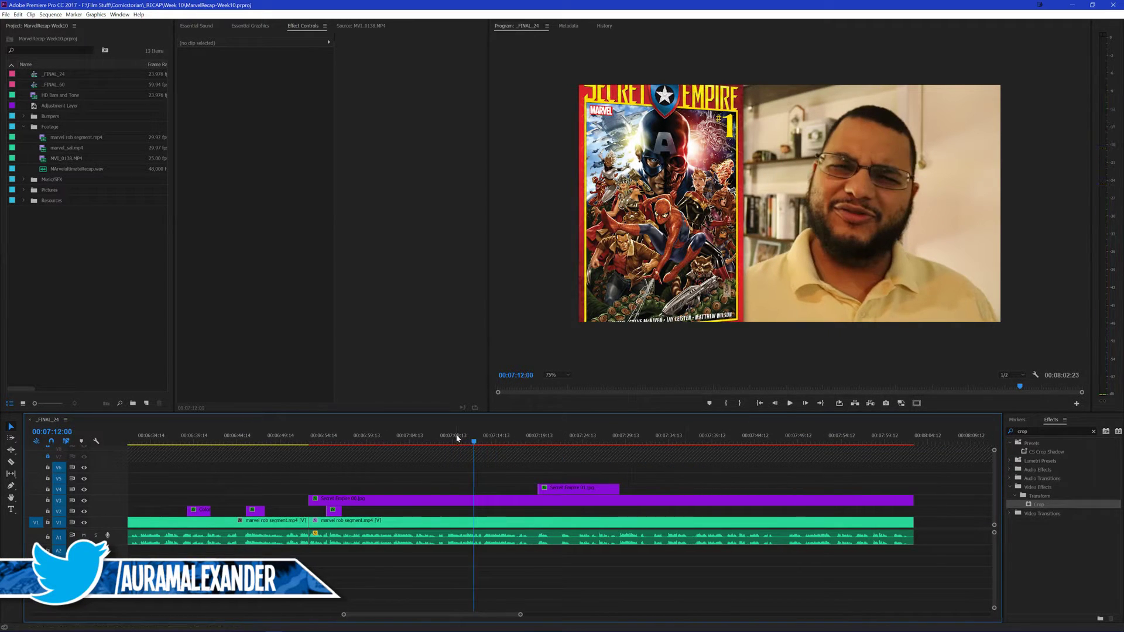
{"action": "left_click_drag", "start_coordinate": [472, 440], "coordinate": [469, 441]}
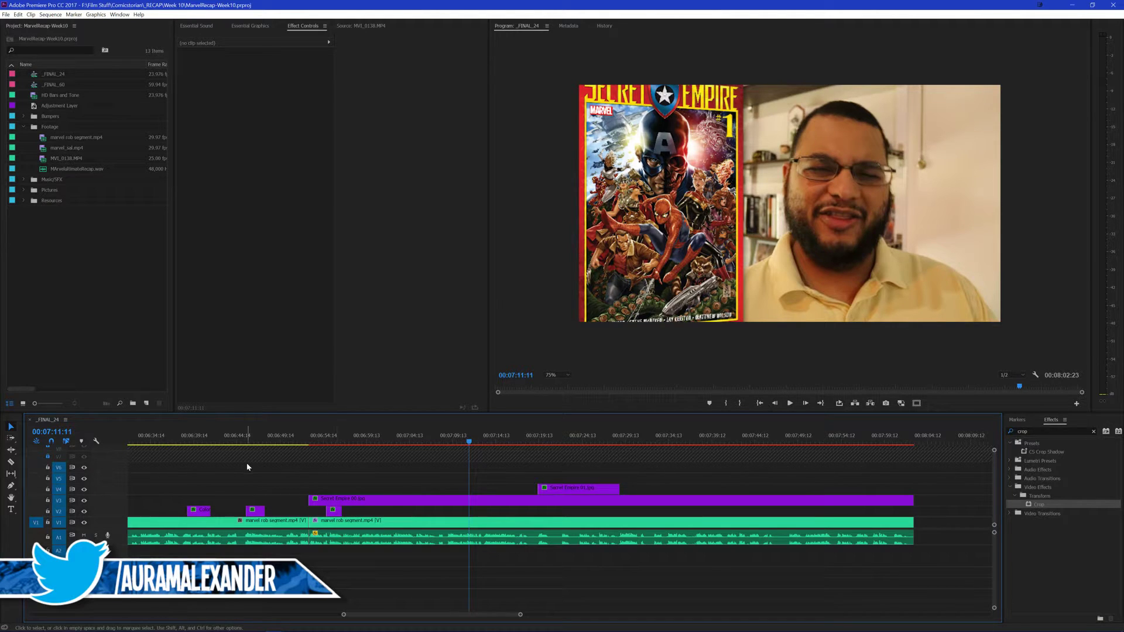
Bring the spare Color Matte forward onto V5, place a copy on V2 at 00:07:11:11, and save the project
{"action": "key", "text": "minus"}
{"action": "key", "text": "minus"}
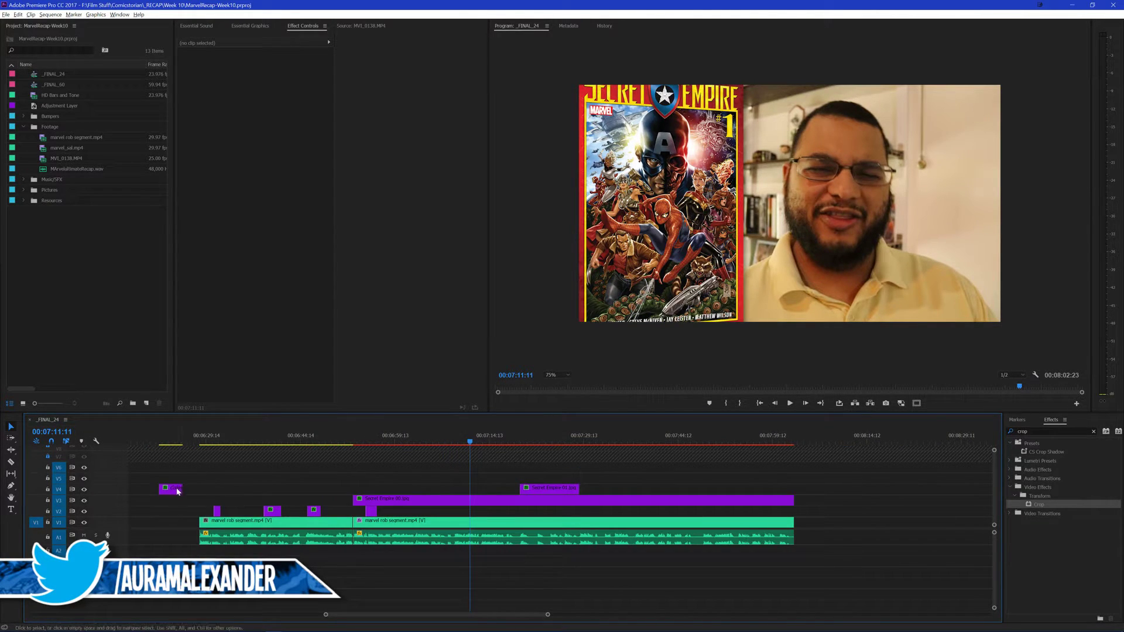
{"action": "left_click_drag", "start_coordinate": [176, 493], "coordinate": [483, 512]}
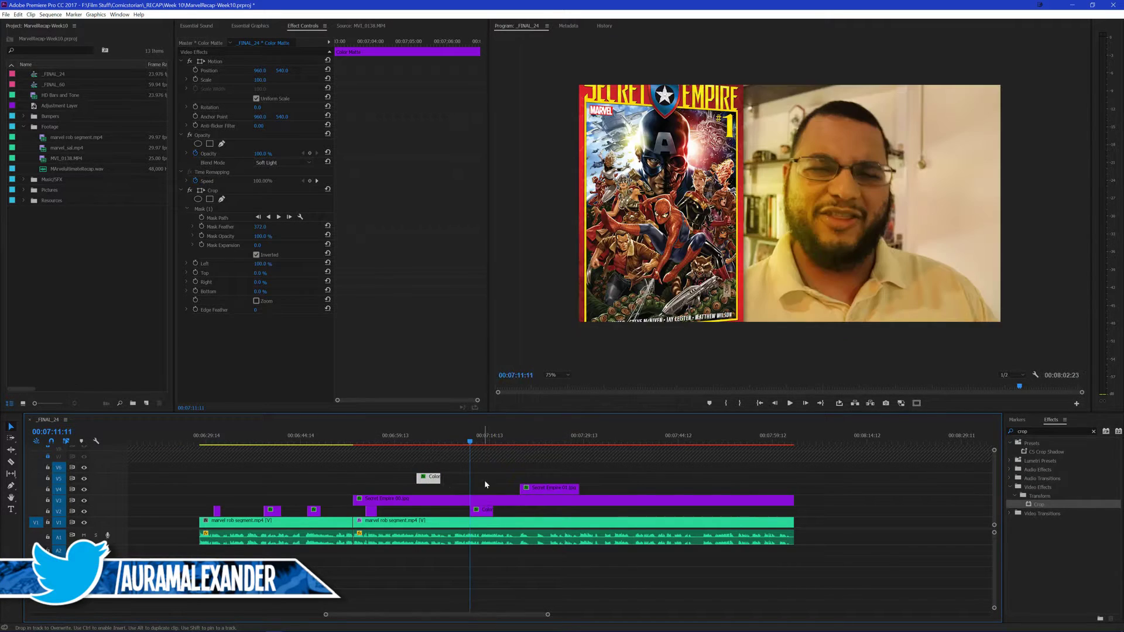
{"action": "left_click", "coordinate": [405, 482]}
{"action": "key", "text": "equal"}
{"action": "key", "text": "equal"}
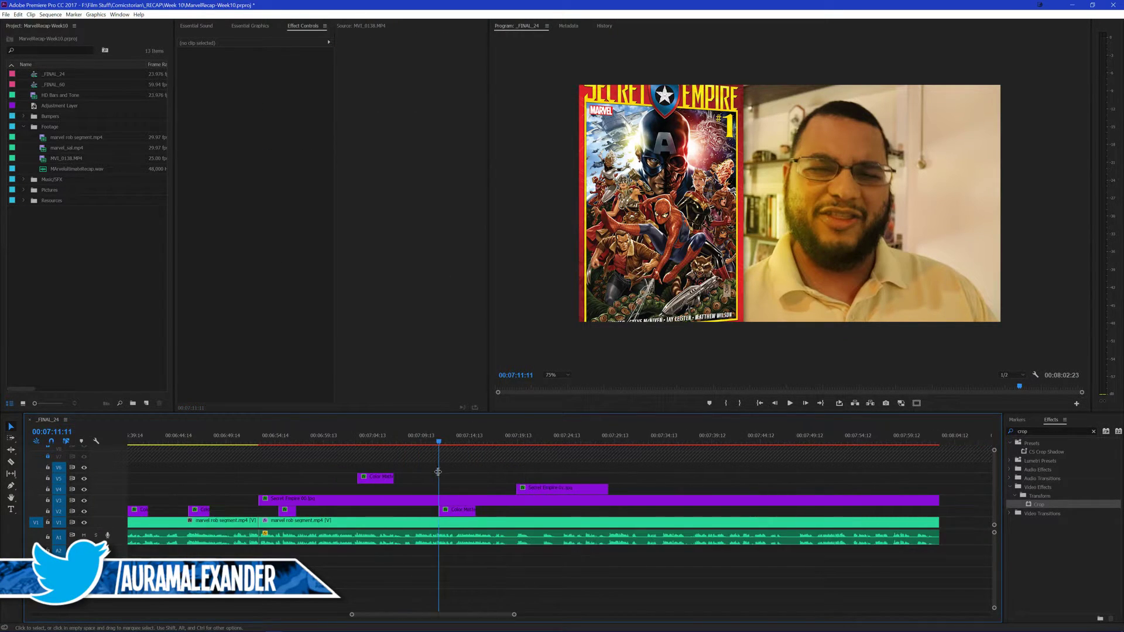
{"action": "key", "text": "equal"}
{"action": "key", "text": "ctrl+s"}
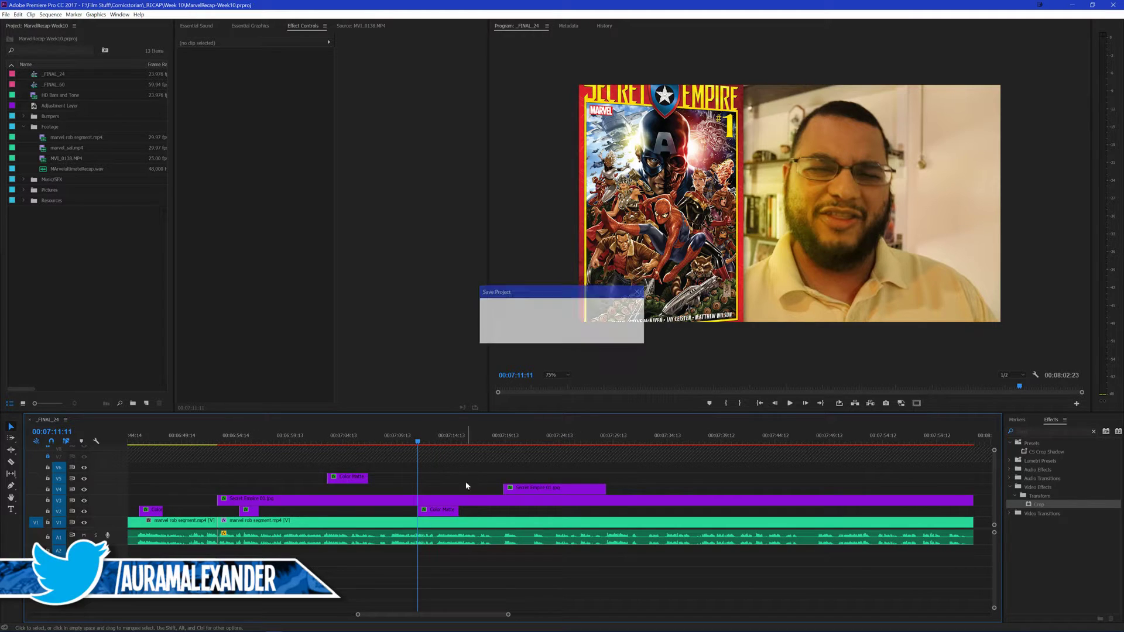
Move the new matte's glow below the frame to about 1796, 1468 and enable Position keyframing at 00:07:11:11
{"action": "key", "text": "d"}
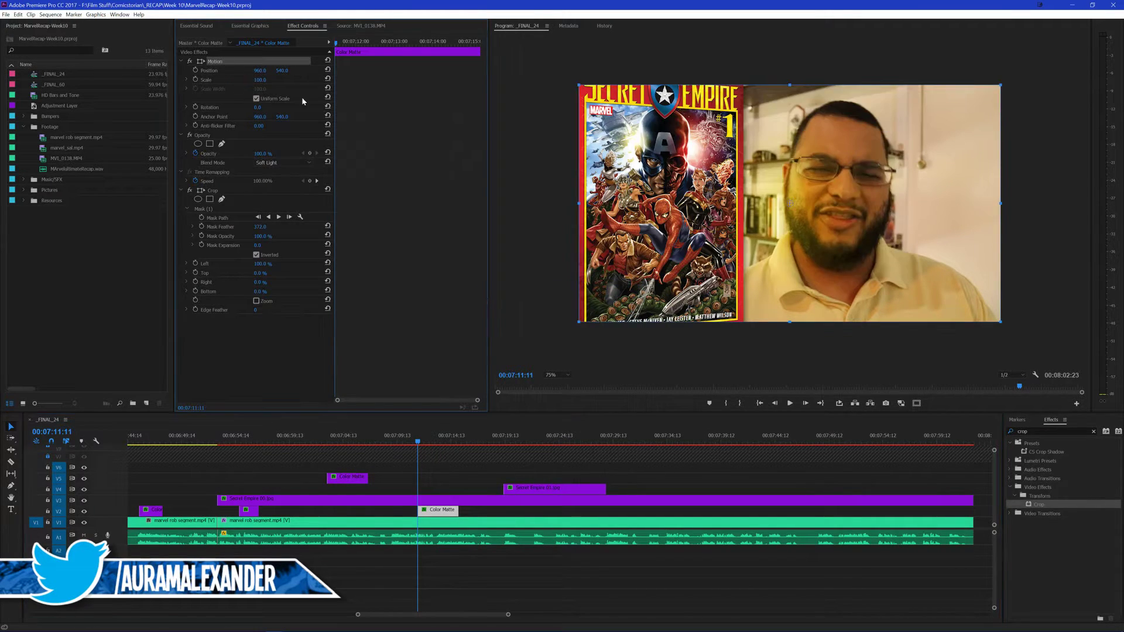
{"action": "left_click_drag", "start_coordinate": [740, 202], "coordinate": [892, 329]}
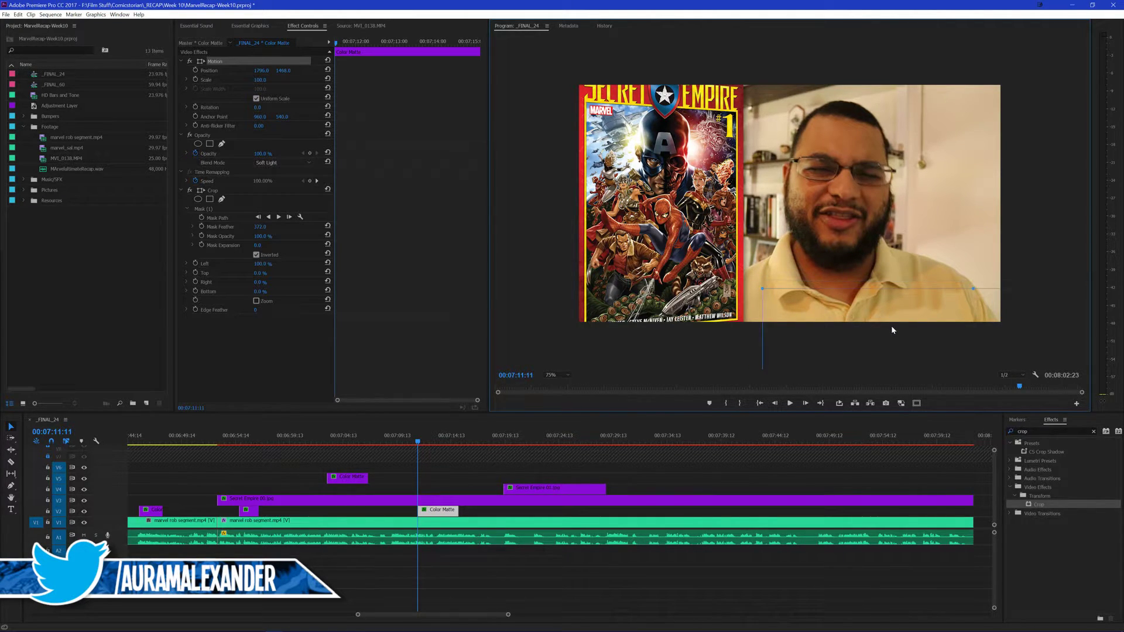
{"action": "left_click", "coordinate": [195, 69]}
{"action": "left_click", "coordinate": [247, 62]}
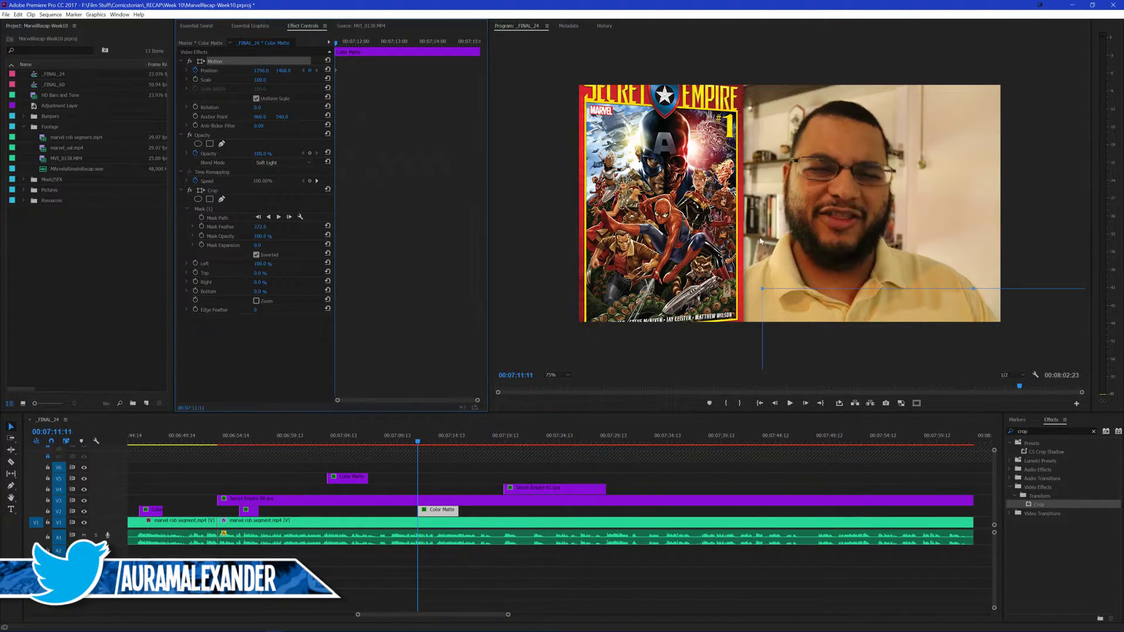
Keyframe the glow's Position from 00:07:11:14 to follow the hand up and back down, ending at about 1692, 1492 at 00:07:11:22
{"action": "left_click_drag", "start_coordinate": [981, 334], "coordinate": [948, 245]}
{"action": "key", "text": "Right"}
{"action": "key", "text": "Right"}
{"action": "key", "text": "Right"}
{"action": "key", "text": "Right"}
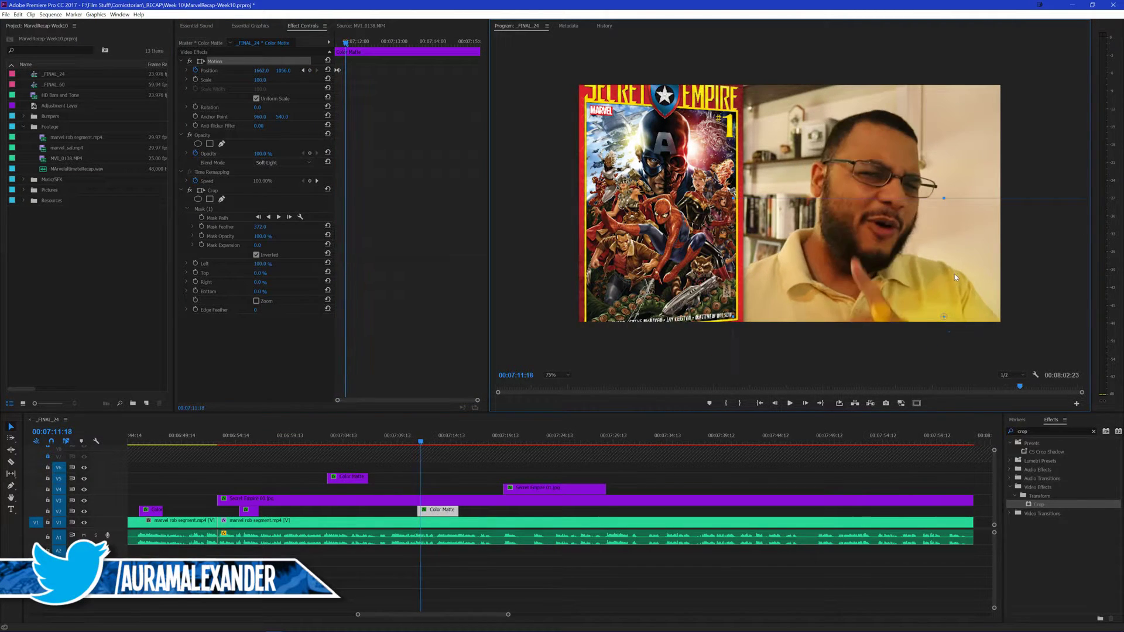
{"action": "key", "text": "Right"}
{"action": "key", "text": "Right"}
{"action": "key", "text": "Right"}
{"action": "key", "text": "Right"}
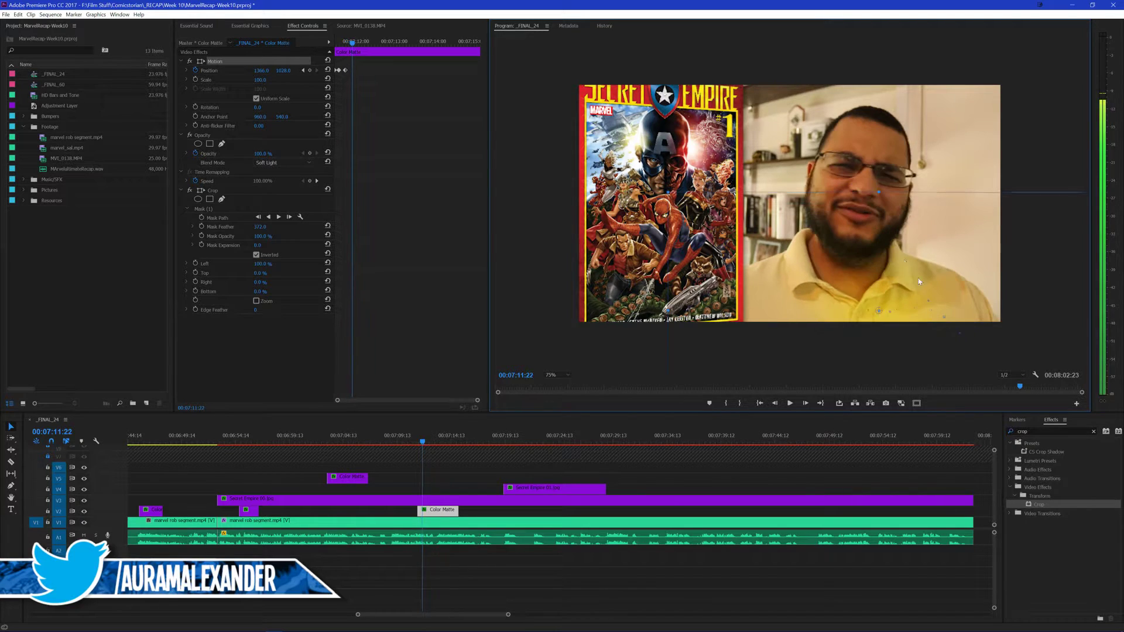
{"action": "left_click_drag", "start_coordinate": [970, 261], "coordinate": [954, 313]}
{"action": "key", "text": "Right"}
{"action": "key", "text": "Right"}
{"action": "key", "text": "Right"}
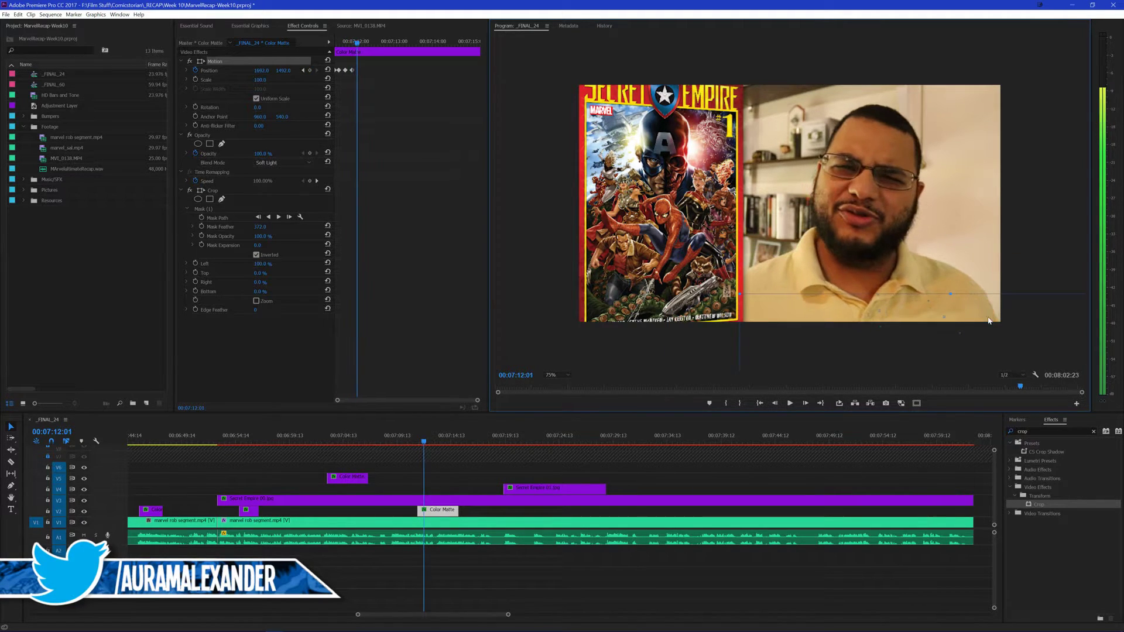
Trim the matte's end to 00:07:12:01 and play from just before it through the next hand gesture
{"action": "left_click_drag", "start_coordinate": [457, 511], "coordinate": [423, 511]}
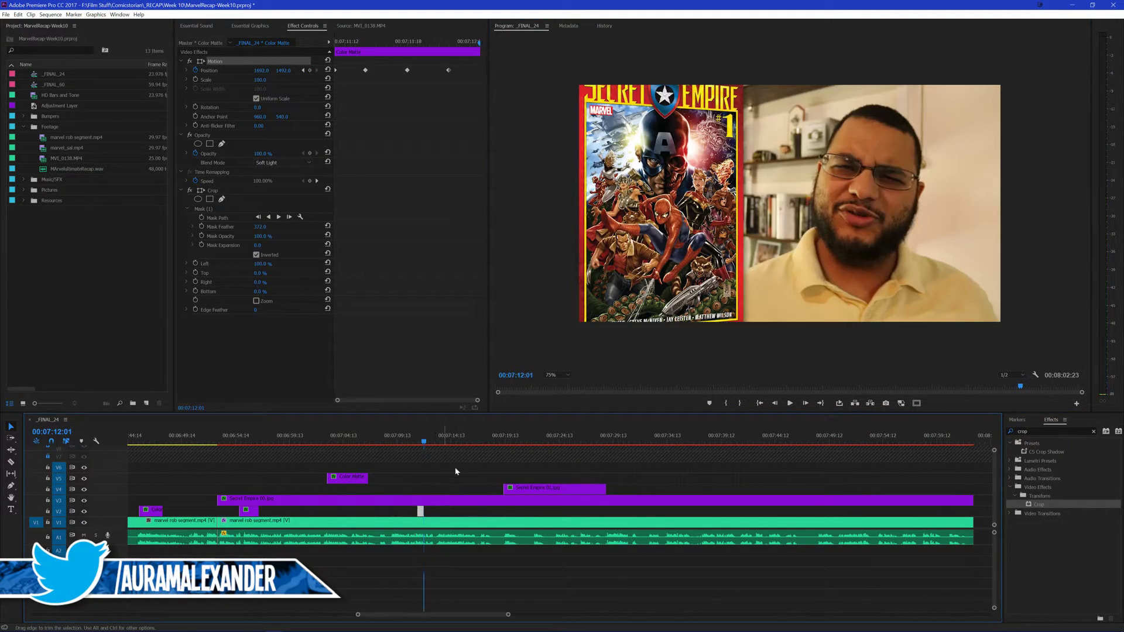
{"action": "left_click", "coordinate": [413, 441]}
{"action": "key", "text": "space"}
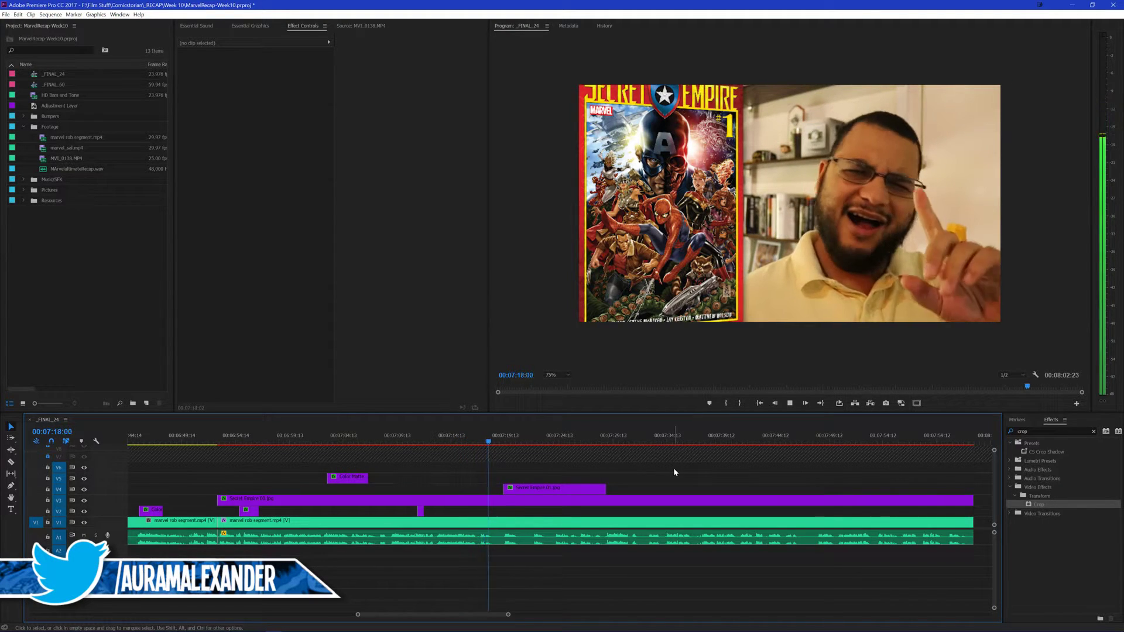
Copy the spare Color Matte from V5 onto V2 at 00:07:17:14
{"action": "left_click", "coordinate": [484, 440]}
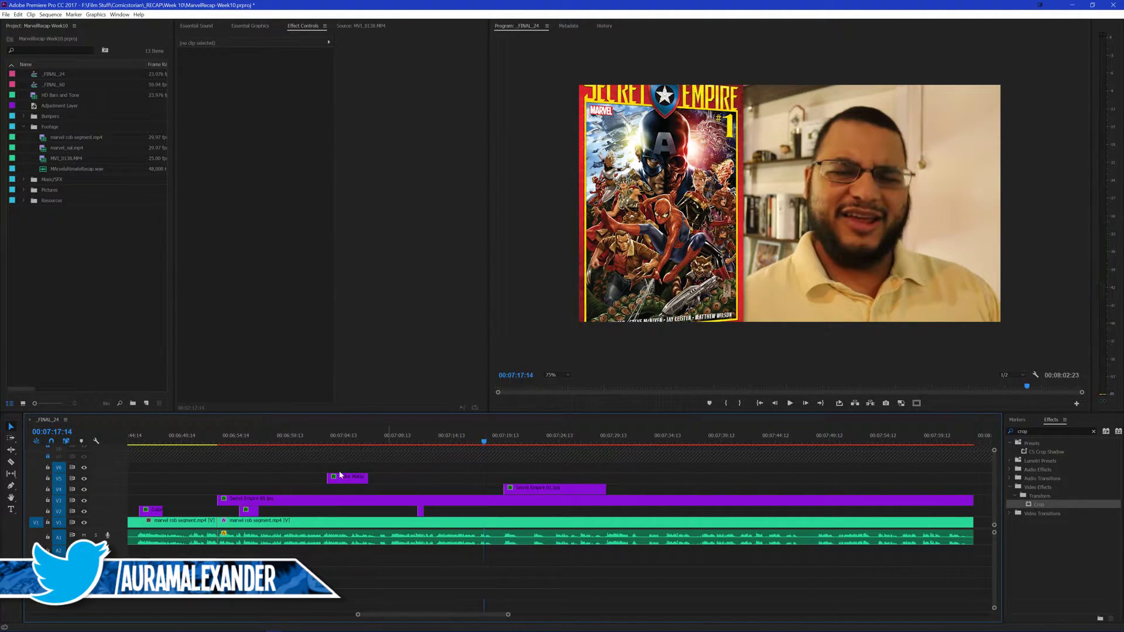
{"action": "left_click_drag", "start_coordinate": [347, 477], "coordinate": [505, 518]}
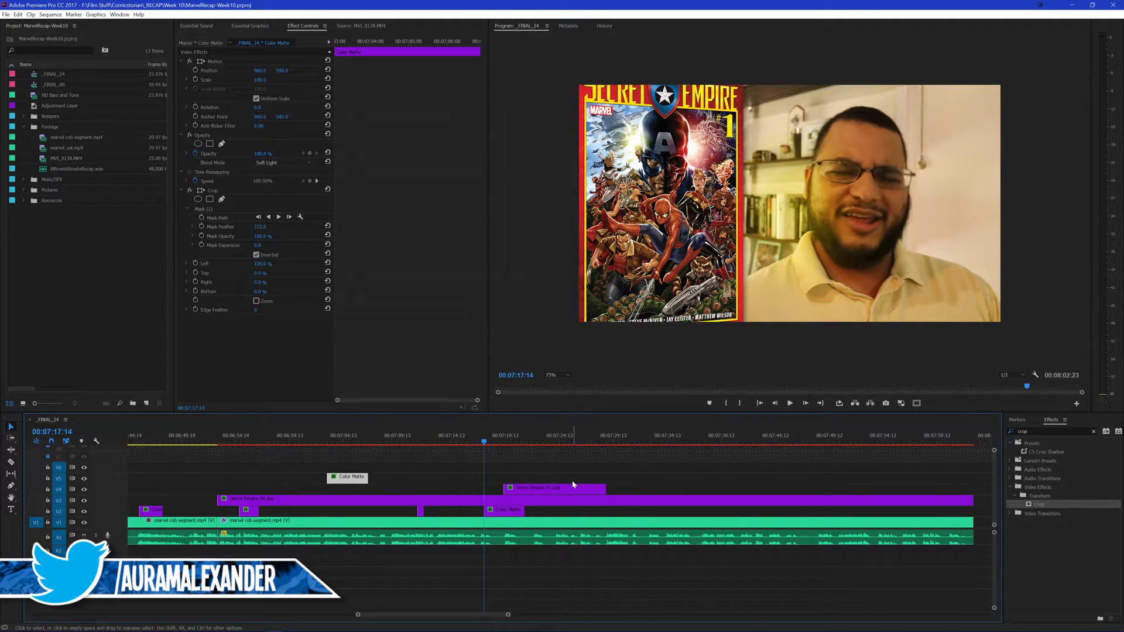
Move this copy's glow beyond the frame corner to about 2340, 1368 and enable Position keyframing at 00:07:17:14
{"action": "left_click", "coordinate": [521, 507]}
{"action": "left_click", "coordinate": [208, 62]}
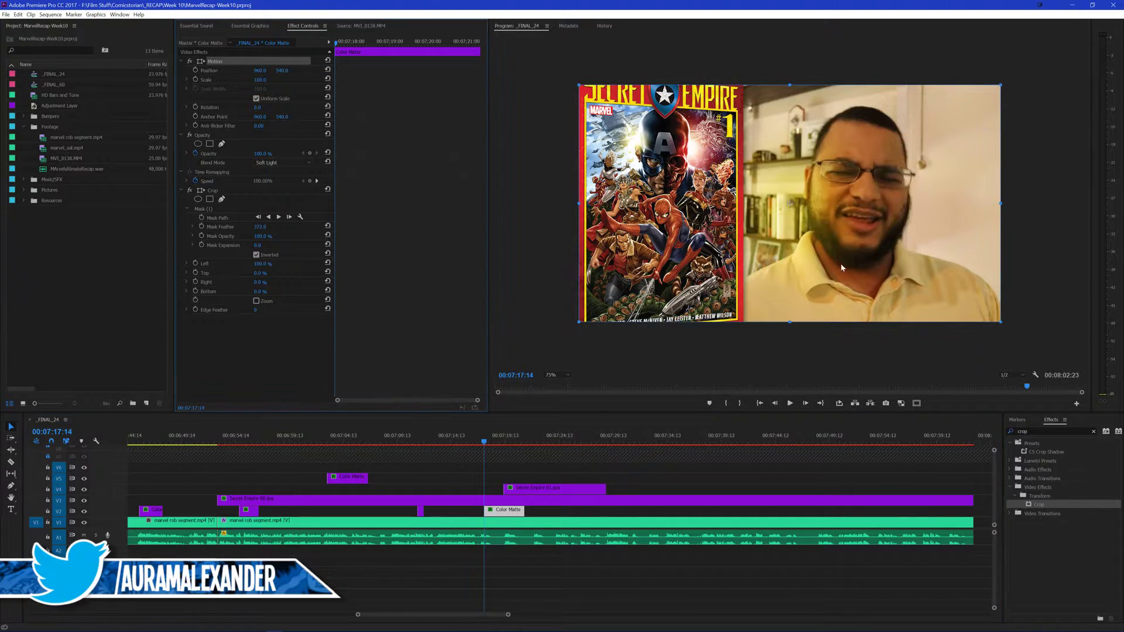
{"action": "left_click_drag", "start_coordinate": [848, 266], "coordinate": [933, 323]}
{"action": "left_click", "coordinate": [195, 71]}
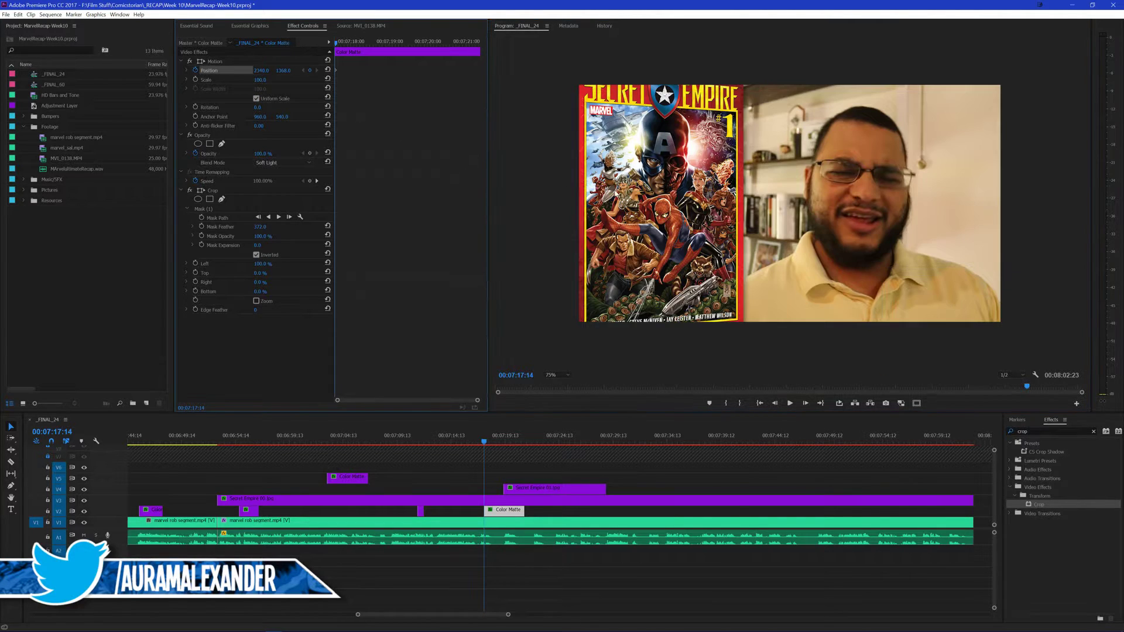
Keyframe the glow's Position from 00:07:17:18 to follow the pointing hand, ending at about 1724, 1474 at 00:07:18:06
{"action": "key", "text": "space"}
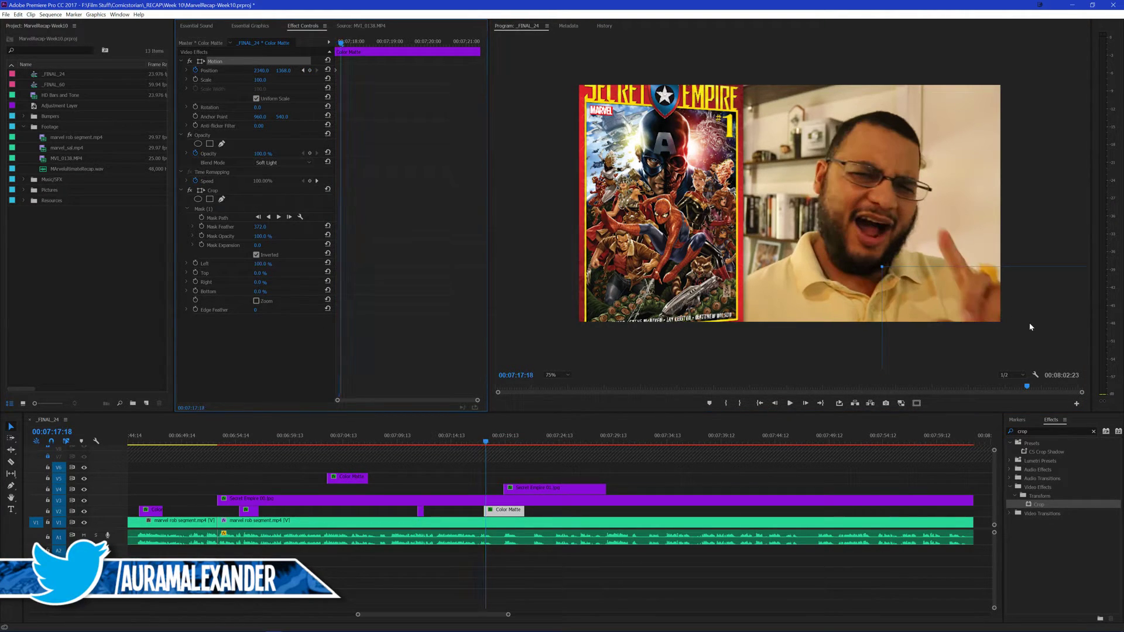
{"action": "left_click_drag", "start_coordinate": [989, 250], "coordinate": [928, 206]}
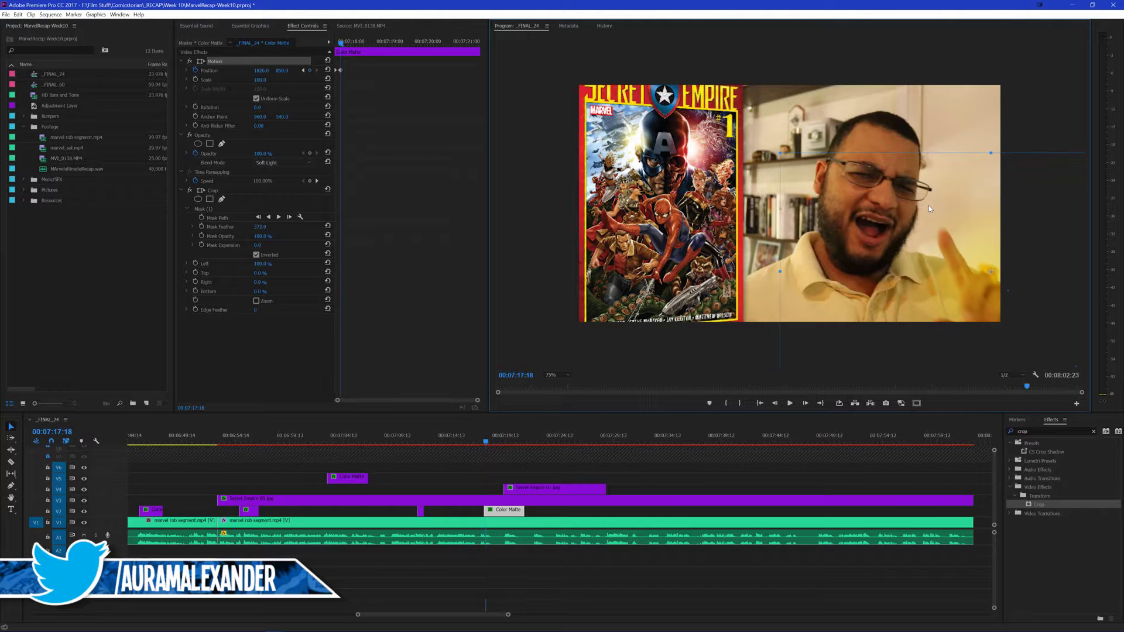
{"action": "key", "text": "shift+Right"}
{"action": "left_click_drag", "start_coordinate": [888, 173], "coordinate": [850, 130]}
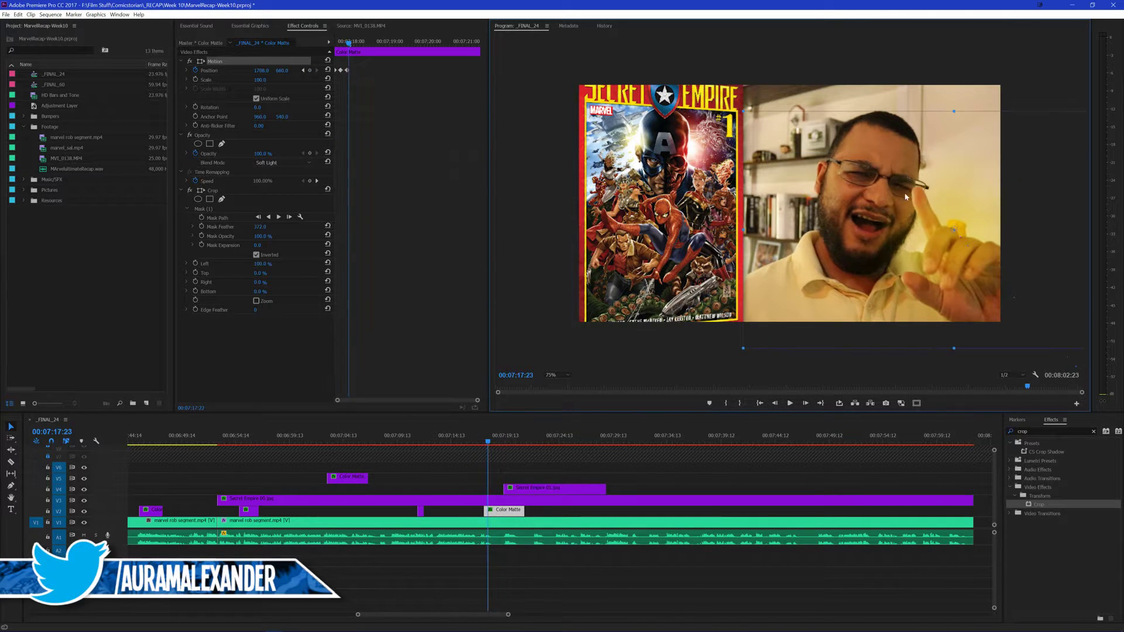
{"action": "key", "text": "shift+Right"}
{"action": "left_click_drag", "start_coordinate": [981, 221], "coordinate": [920, 300]}
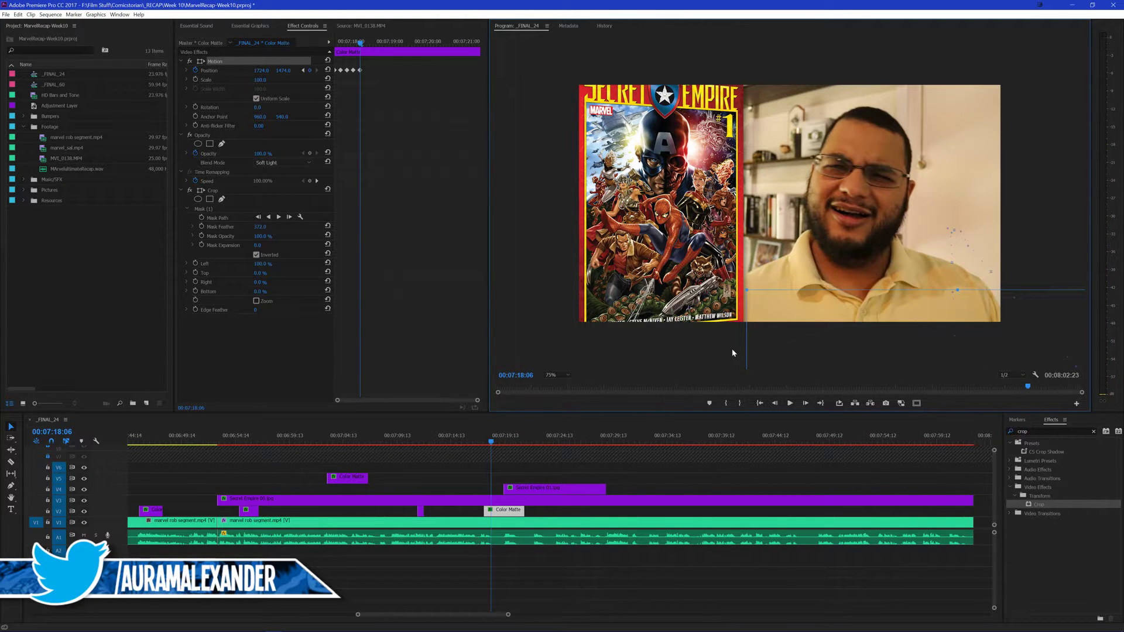
Trim the matte's end to 00:07:18:06, play the gesture back, and save the project
{"action": "left_click_drag", "start_coordinate": [485, 510], "coordinate": [489, 524]}
{"action": "left_click", "coordinate": [482, 439]}
{"action": "key", "text": "space"}
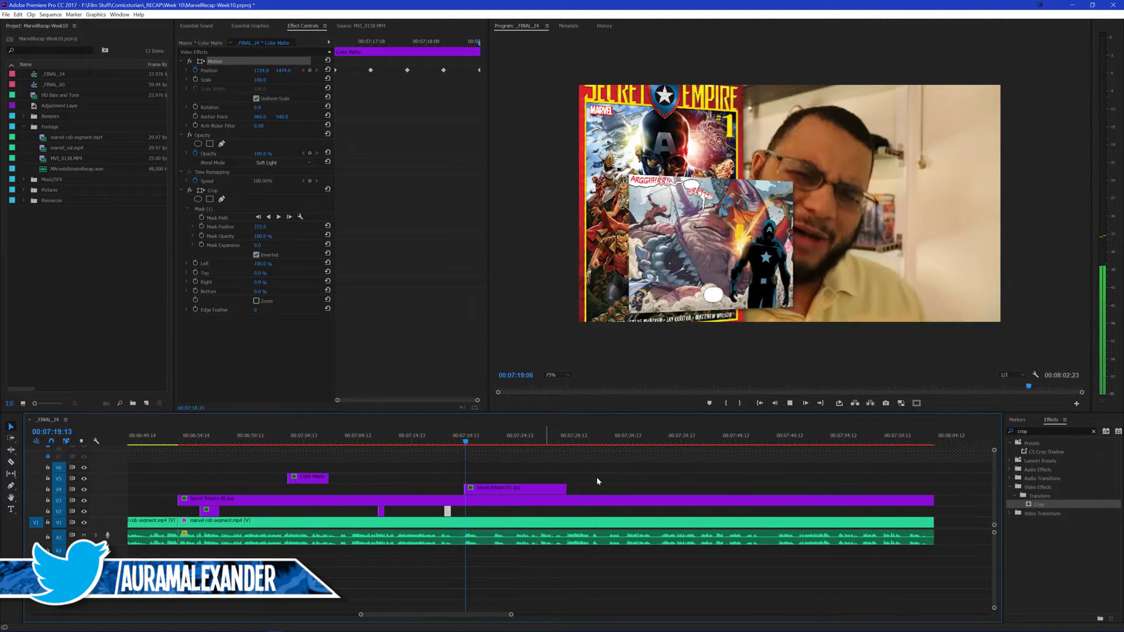
{"action": "left_click", "coordinate": [629, 474]}
{"action": "key", "text": "ctrl+s"}
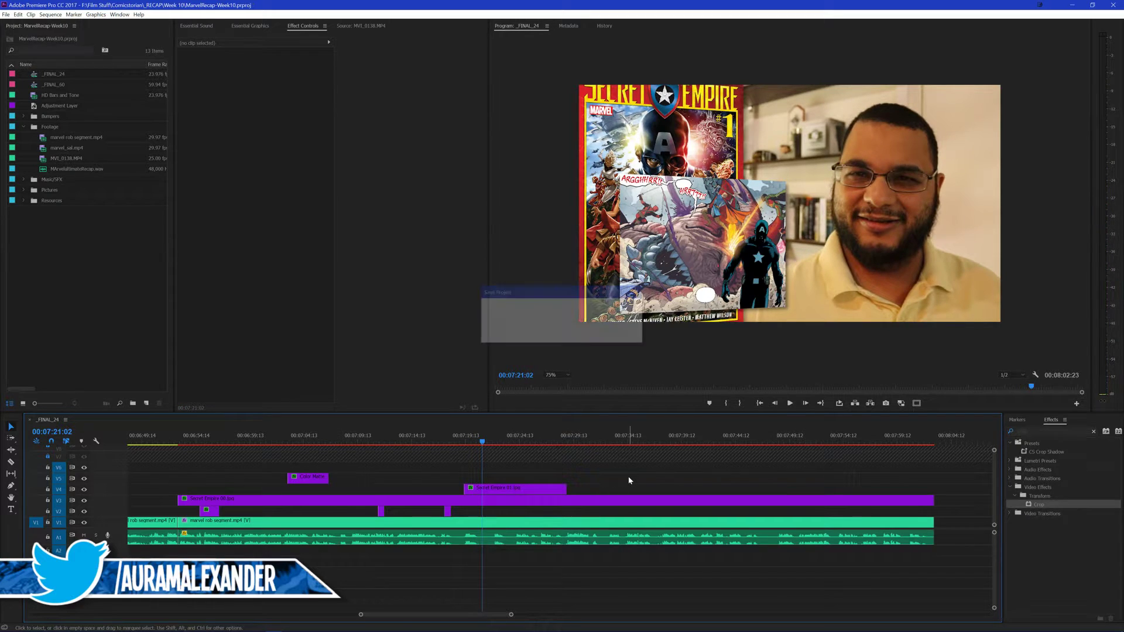
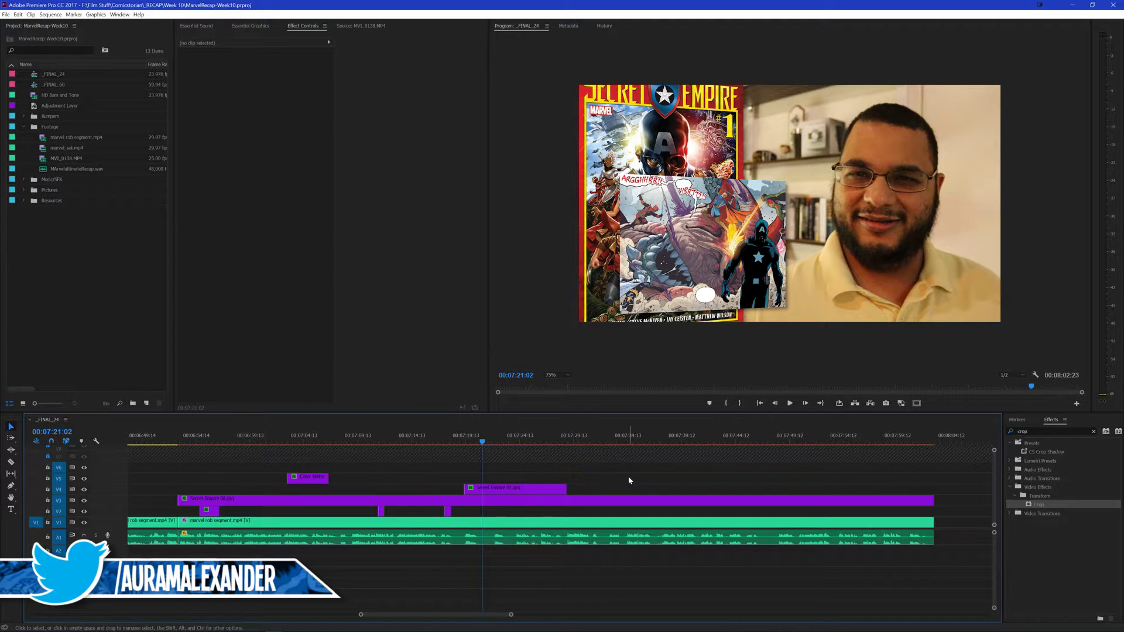
{"action": "key", "text": "ctrl+s"}
Play on to the next hand gesture and copy the spare Color Matte onto V2 at 00:07:27:18
{"action": "scroll", "coordinate": [545, 509], "scroll_direction": "down", "scroll_amount": 2}
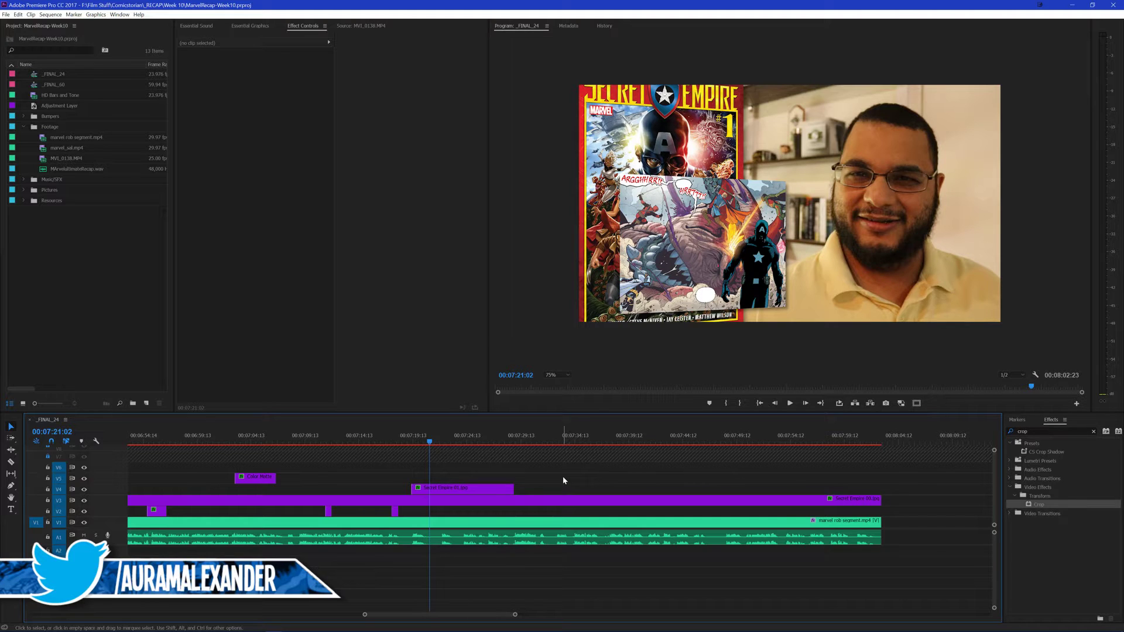
{"action": "key", "text": "space"}
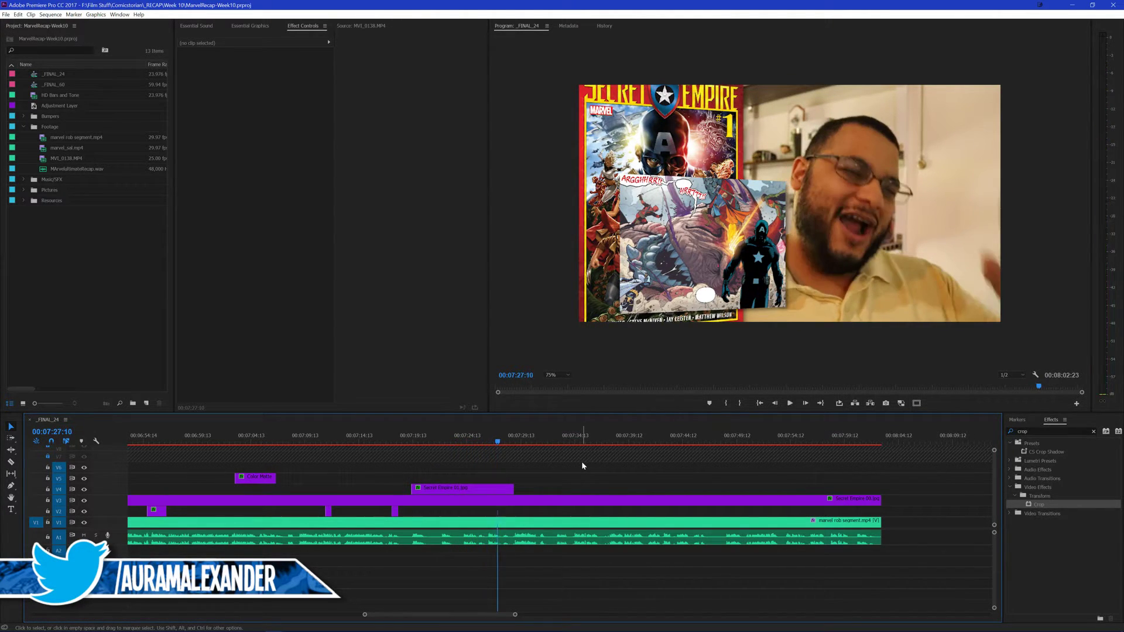
{"action": "key", "text": "space"}
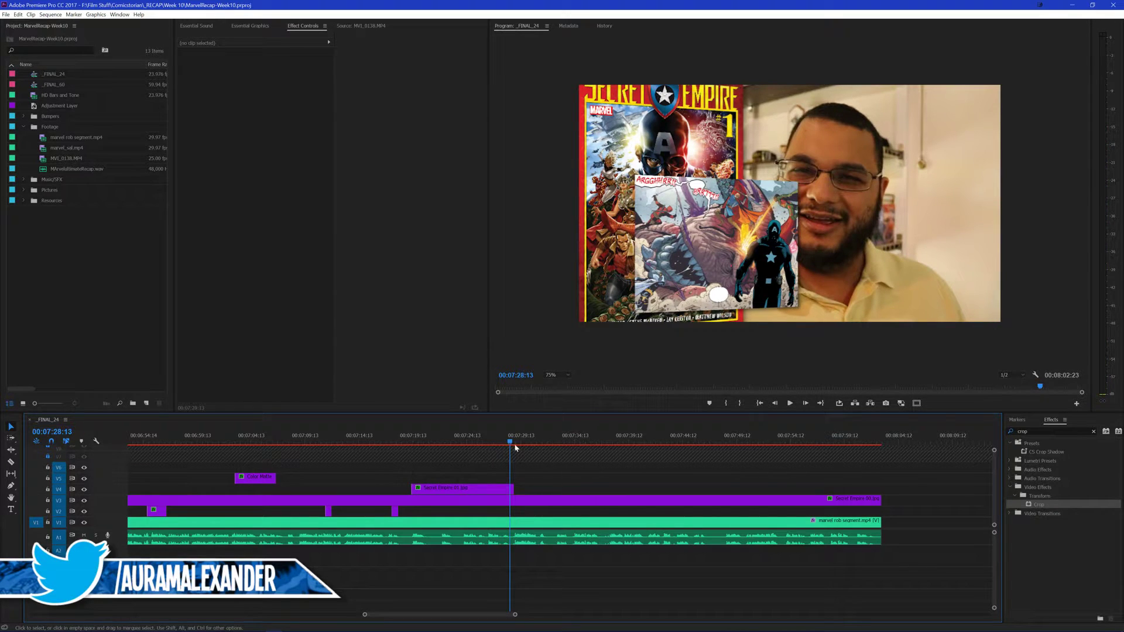
{"action": "left_click_drag", "start_coordinate": [509, 441], "coordinate": [502, 441]}
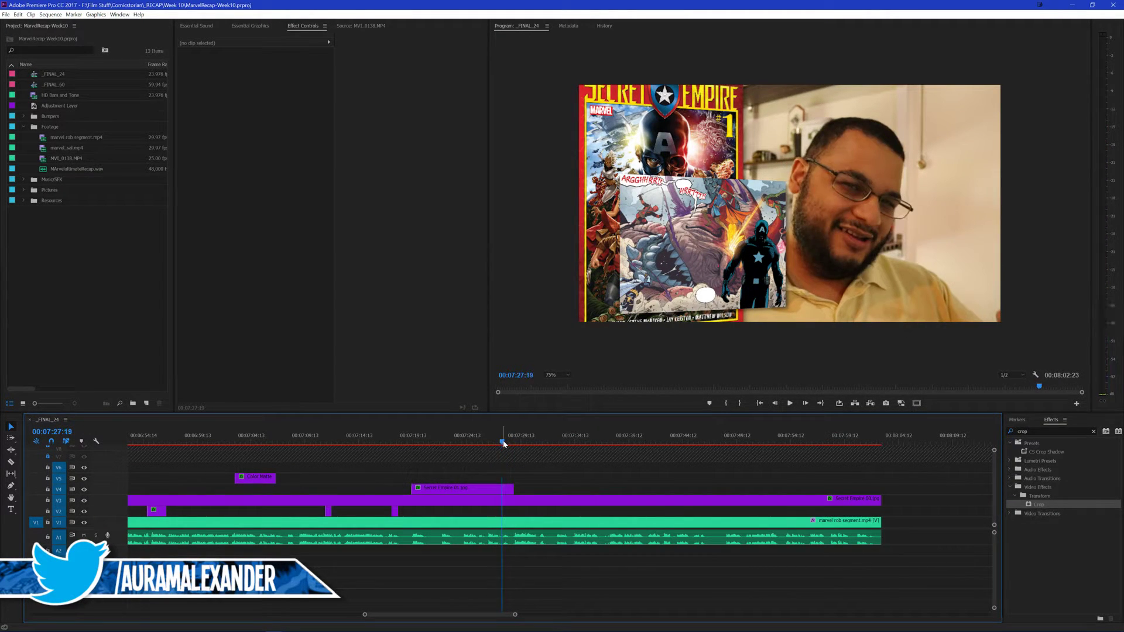
{"action": "left_click_drag", "start_coordinate": [257, 477], "coordinate": [519, 512]}
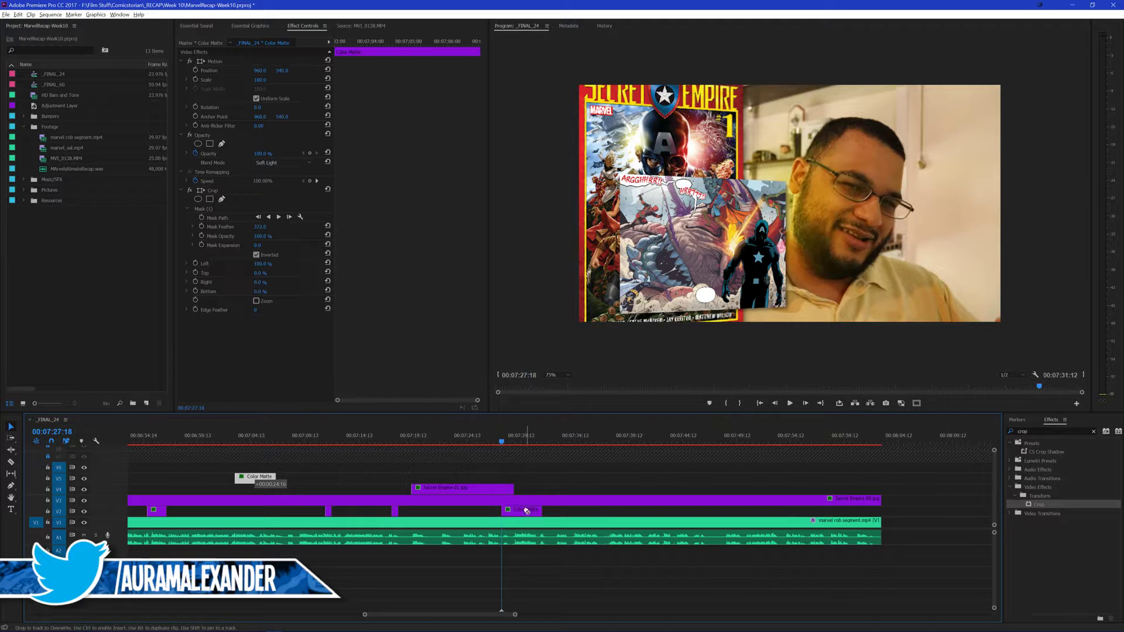
Move the new matte's glow out beside the frame to about 2376, 1046 and enable Position keyframing at 00:07:27:18
{"action": "left_click", "coordinate": [215, 60]}
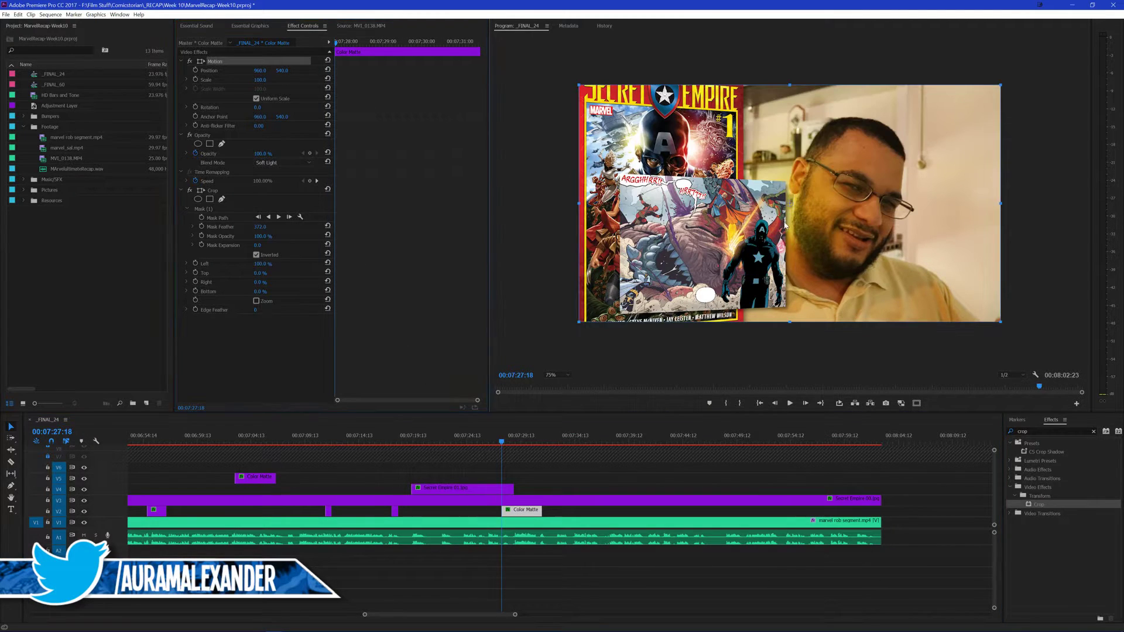
{"action": "left_click", "coordinate": [1052, 310]}
{"action": "left_click", "coordinate": [631, 212]}
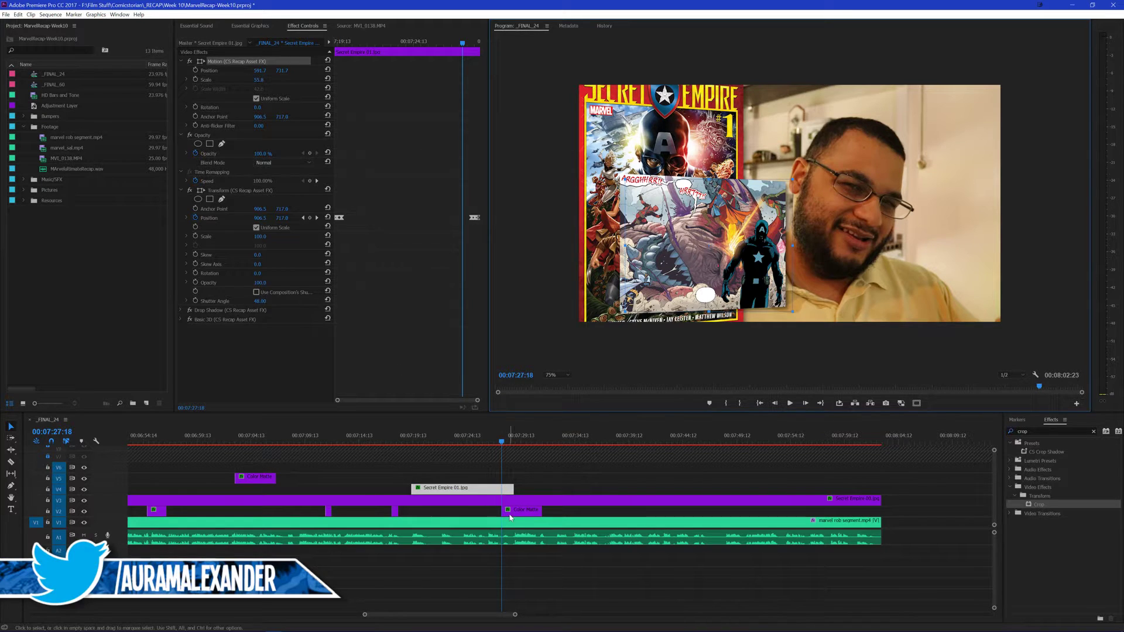
{"action": "left_click", "coordinate": [521, 509]}
{"action": "left_click", "coordinate": [216, 61]}
{"action": "left_click_drag", "start_coordinate": [922, 236], "coordinate": [965, 262]}
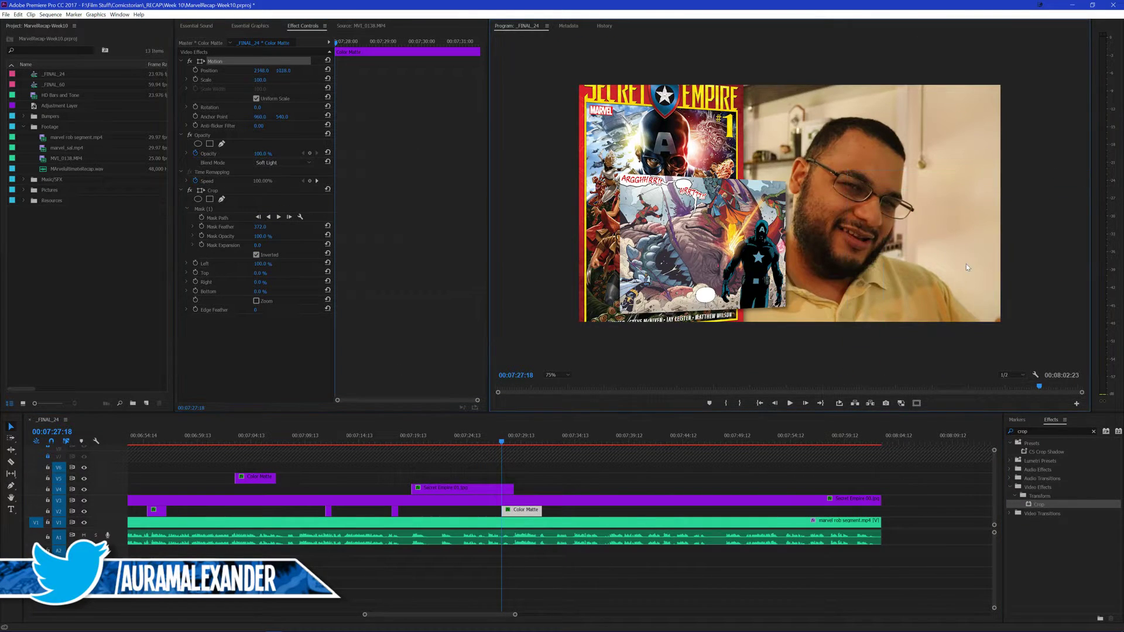
{"action": "left_click", "coordinate": [196, 70]}
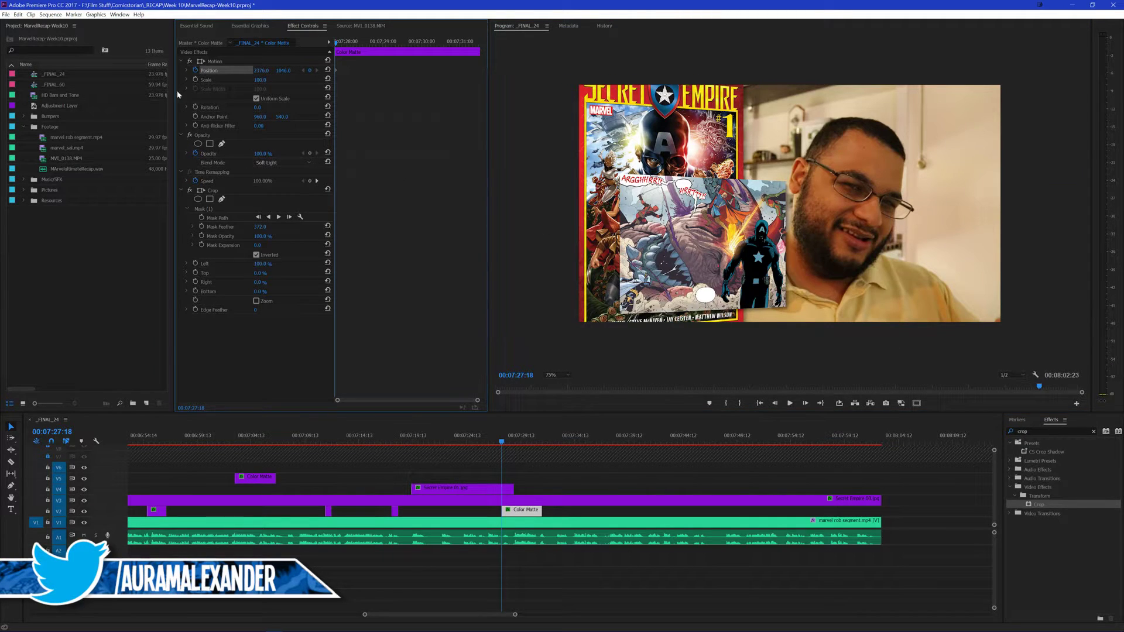
Keyframe the glow's Position frame by frame to follow the hand, ending at about 1666, 1452 at 00:07:28:01
{"action": "left_click", "coordinate": [214, 62]}
{"action": "key", "text": "Right"}
{"action": "key", "text": "Right"}
{"action": "key", "text": "Right"}
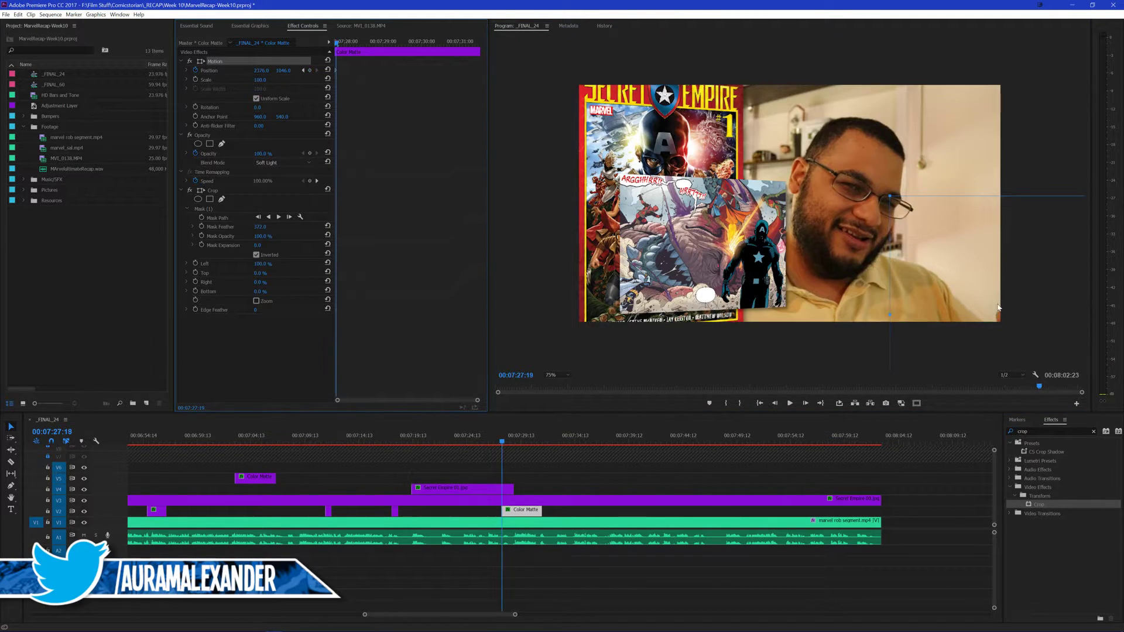
{"action": "key", "text": "Right"}
{"action": "left_click_drag", "start_coordinate": [1045, 326], "coordinate": [958, 392]}
{"action": "key", "text": "Right"}
{"action": "key", "text": "Right"}
{"action": "key", "text": "Right"}
{"action": "key", "text": "Left"}
{"action": "key", "text": "Right"}
{"action": "left_click_drag", "start_coordinate": [935, 339], "coordinate": [915, 350]}
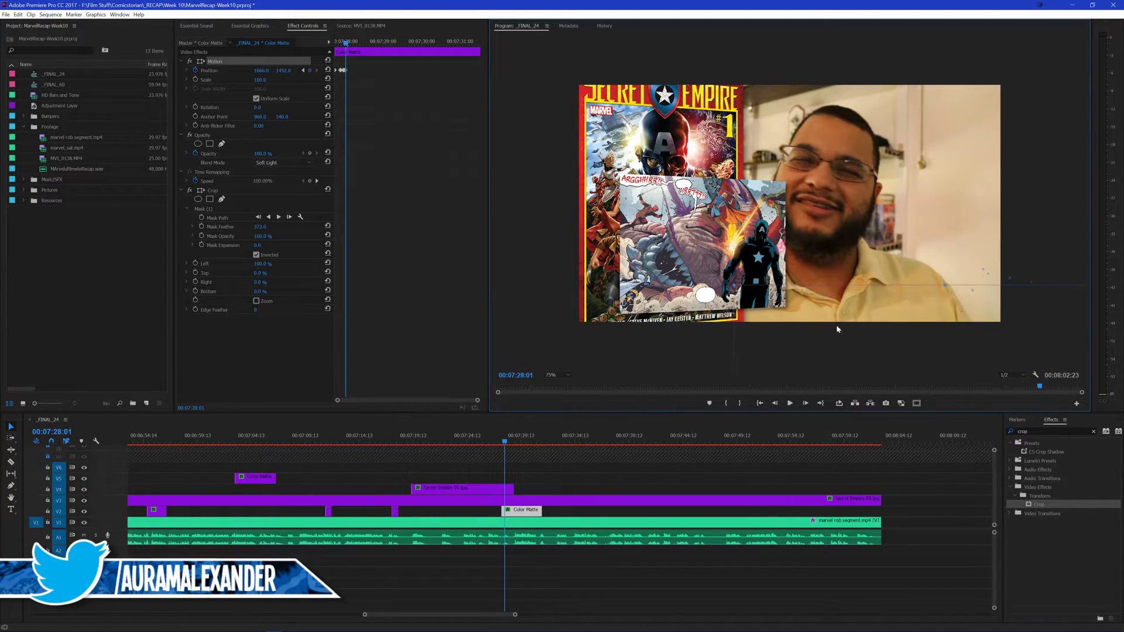
Trim the matte's end to line up with the end of the comic image above, play the gesture back, and save the project
{"action": "left_click", "coordinate": [537, 513]}
{"action": "left_click_drag", "start_coordinate": [537, 513], "coordinate": [513, 513]}
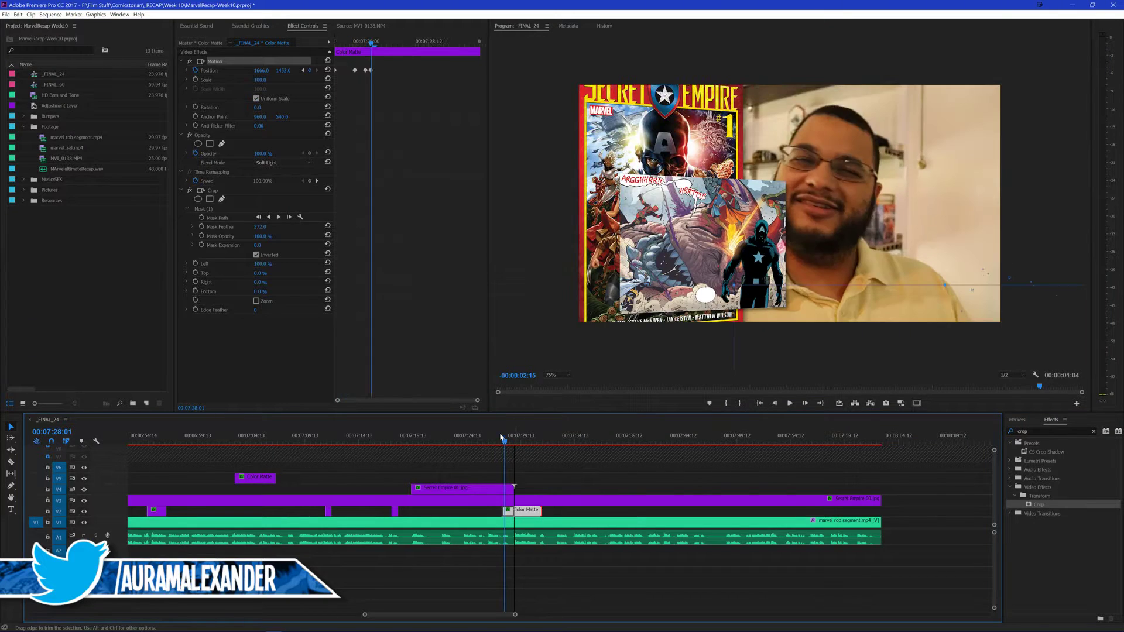
{"action": "left_click", "coordinate": [497, 439]}
{"action": "left_click", "coordinate": [555, 461]}
{"action": "key", "text": "space"}
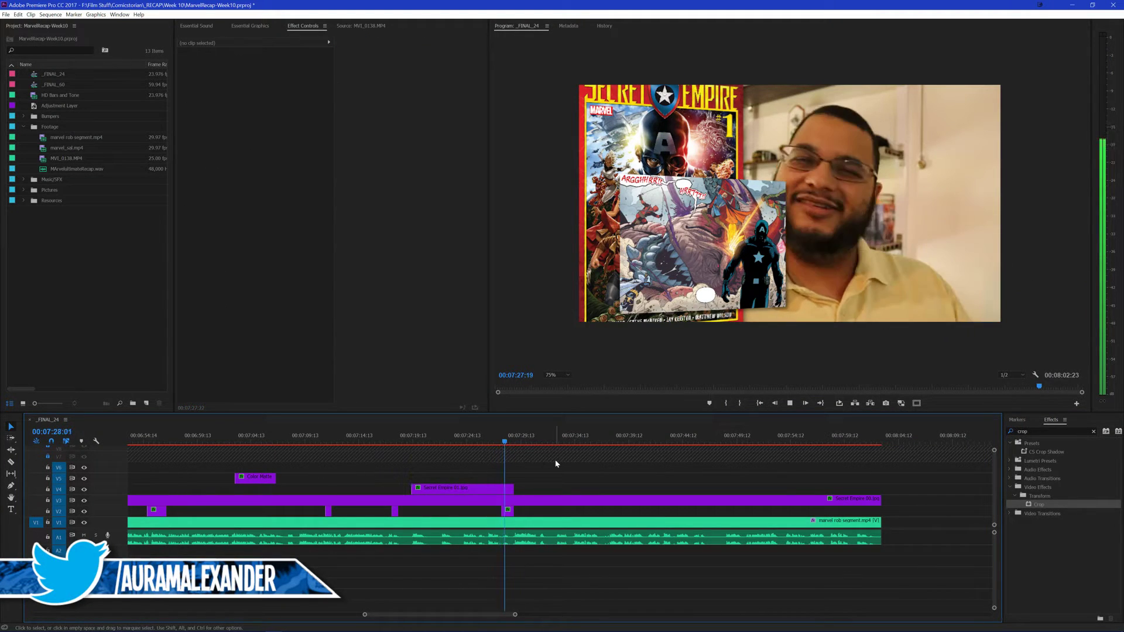
{"action": "key", "text": "space"}
{"action": "key", "text": "ctrl+s"}
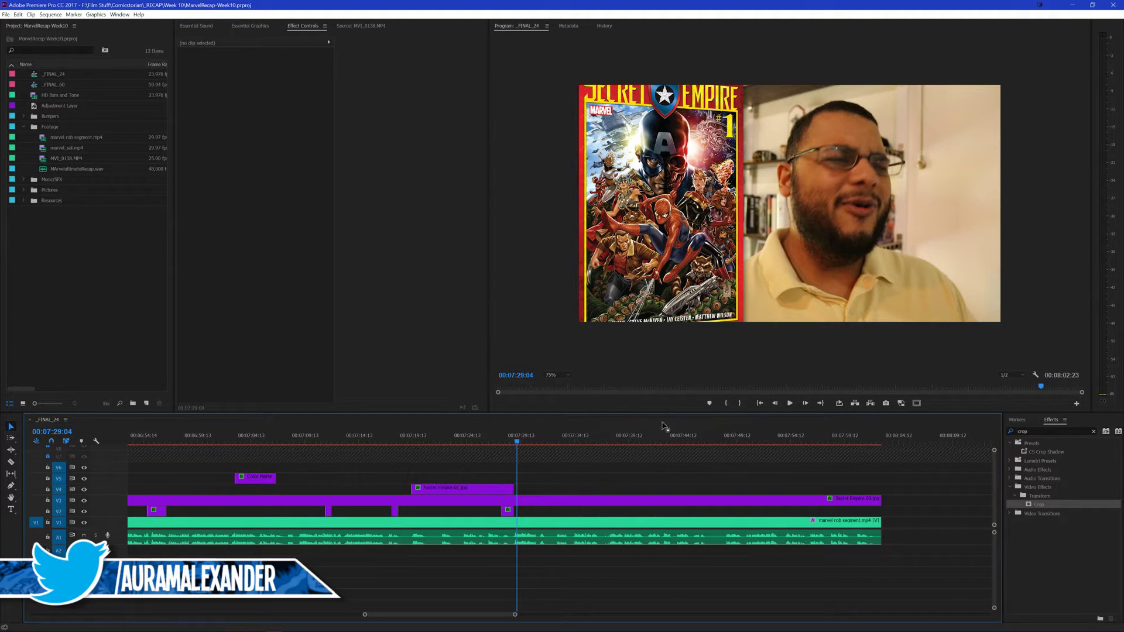
Play on to the next hand gesture, copy the spare Color Matte onto V2 at 00:07:31:05, and save the project
{"action": "key", "text": "space"}
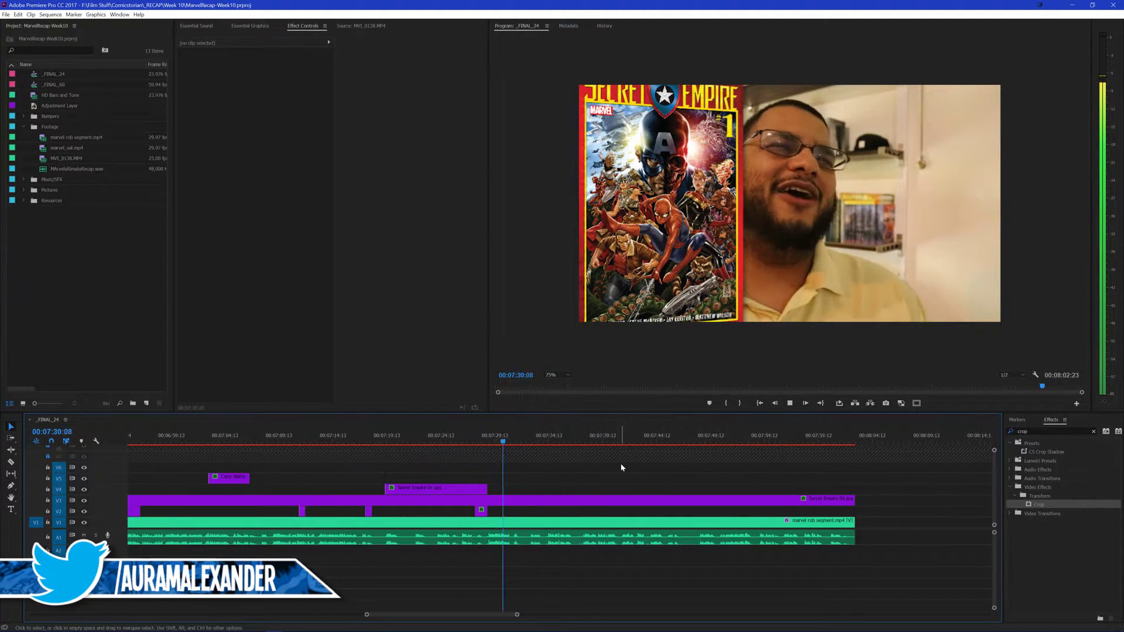
{"action": "left_click", "coordinate": [515, 442]}
{"action": "left_click_drag", "start_coordinate": [515, 443], "coordinate": [514, 444]}
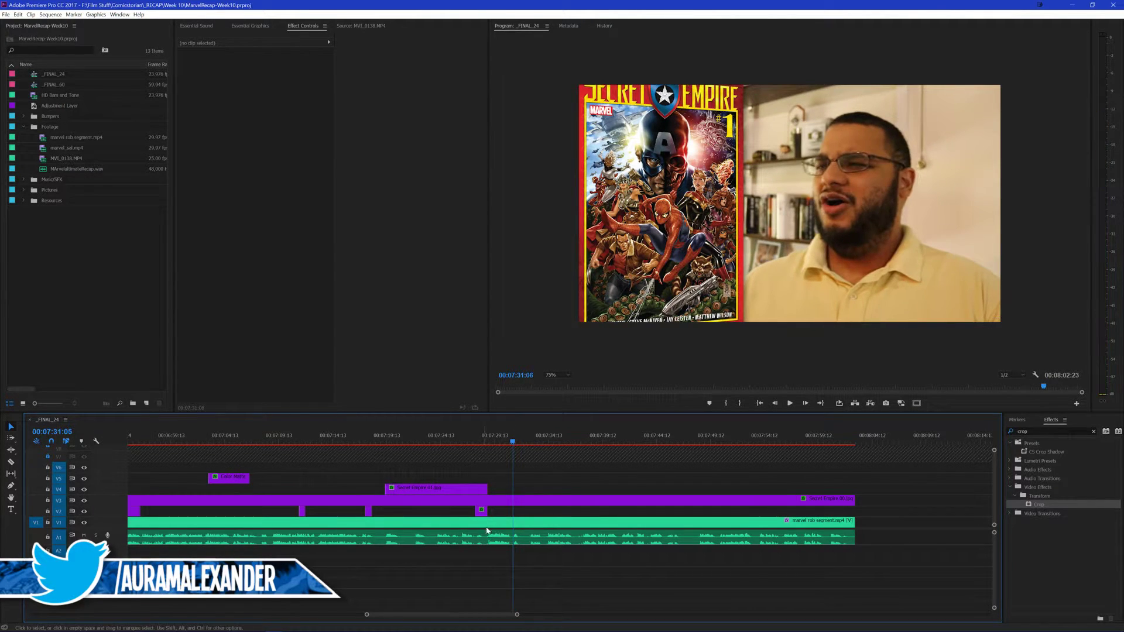
{"action": "left_click_drag", "start_coordinate": [233, 479], "coordinate": [538, 516]}
{"action": "key", "text": "ctrl+s"}
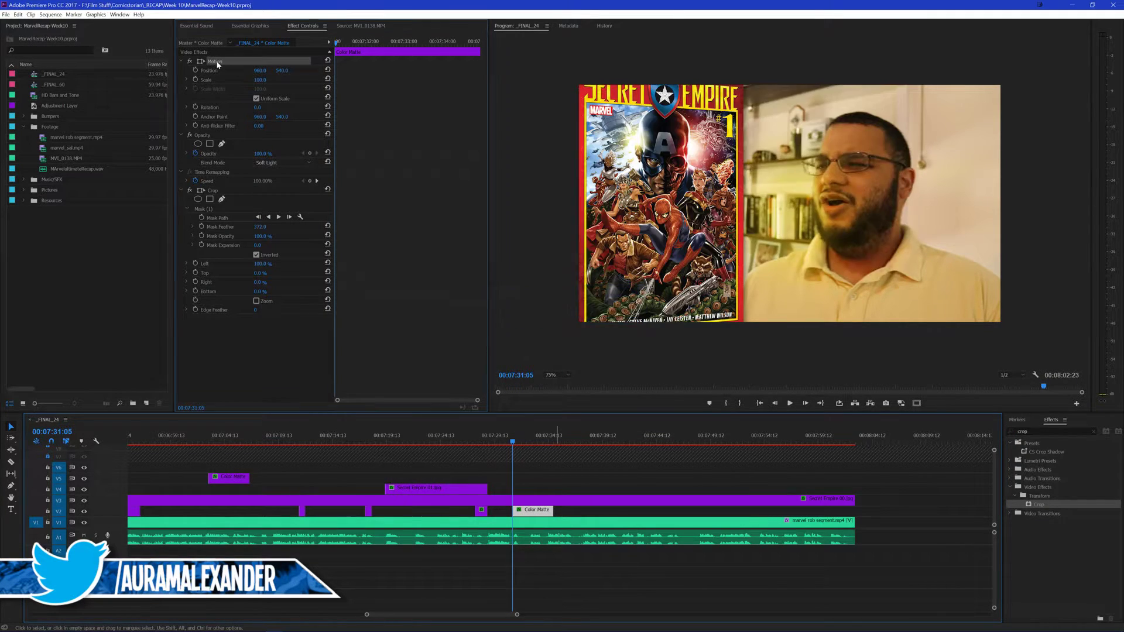
Move this copy's glow below the frame to about 950, 1550 and enable Position keyframing at 00:07:31:05
{"action": "left_click", "coordinate": [214, 60]}
{"action": "left_click_drag", "start_coordinate": [836, 114], "coordinate": [834, 333]}
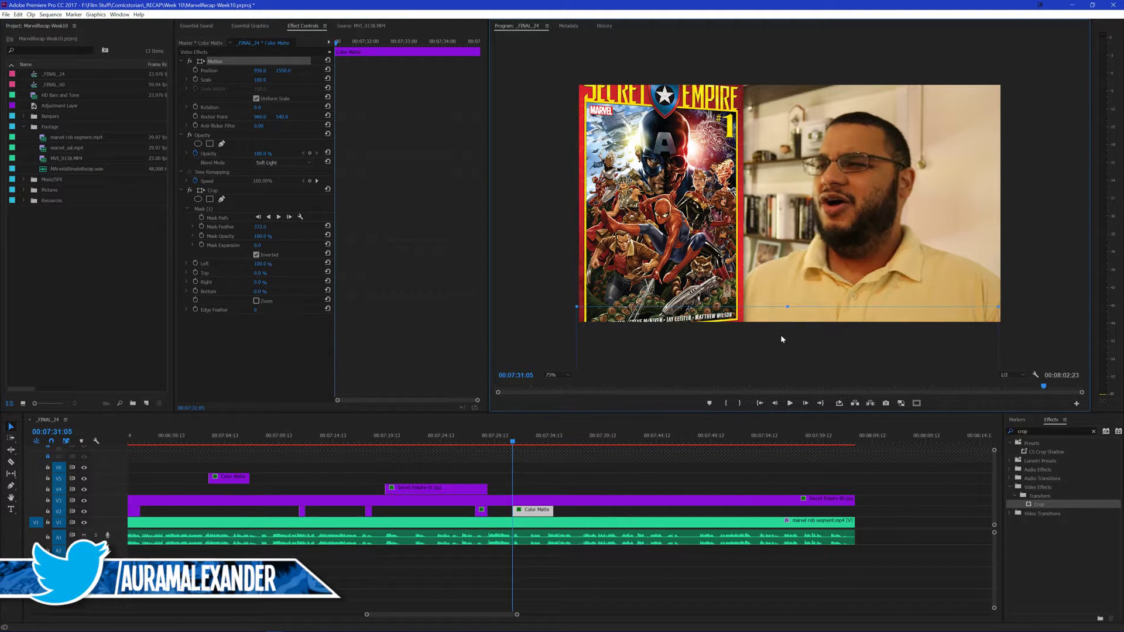
{"action": "left_click", "coordinate": [194, 70]}
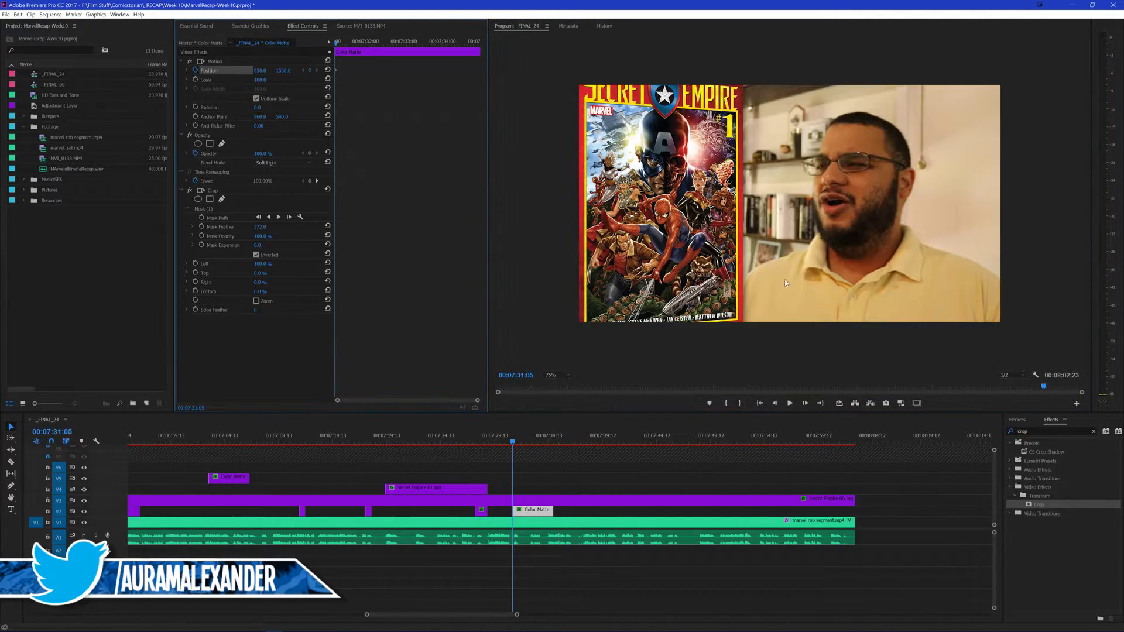
Keyframe the glow's Position to follow the raised hand, ending at about 2386, 902 at 00:07:31:18
{"action": "left_click", "coordinate": [223, 59]}
{"action": "key", "text": "space"}
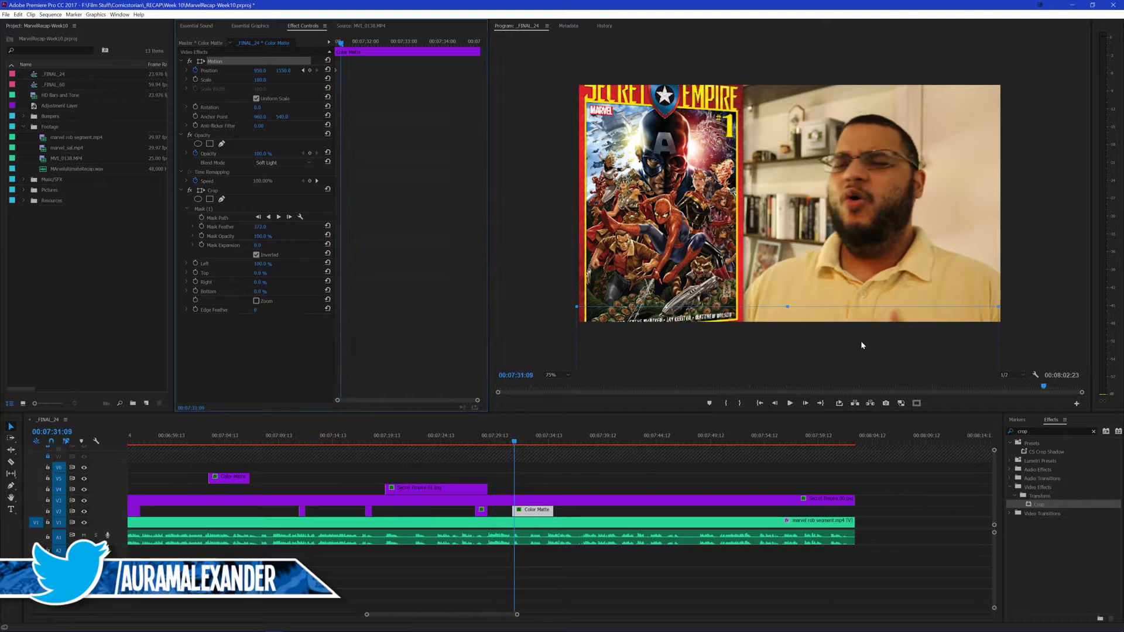
{"action": "left_click", "coordinate": [860, 334]}
{"action": "left_click_drag", "start_coordinate": [954, 275], "coordinate": [946, 229]}
{"action": "left_click_drag", "start_coordinate": [928, 271], "coordinate": [1023, 216]}
{"action": "key", "text": "Right"}
{"action": "key", "text": "Right"}
{"action": "left_click_drag", "start_coordinate": [887, 232], "coordinate": [974, 244]}
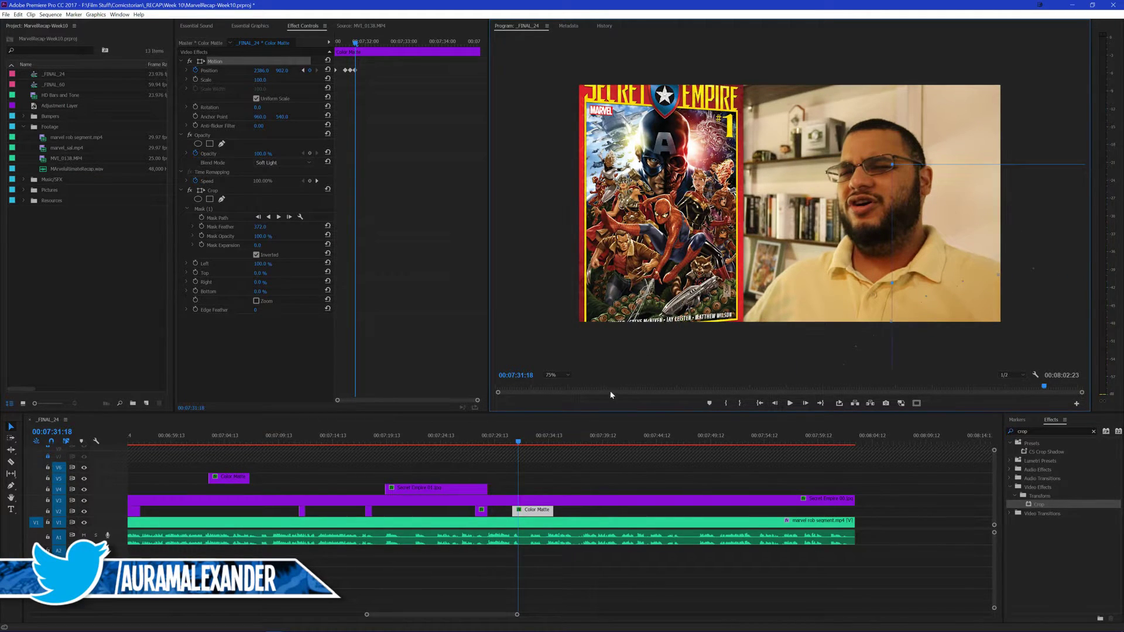
Trim the matte's end to just after its last Position keyframe and play the gesture back
{"action": "left_click", "coordinate": [553, 511]}
{"action": "left_click_drag", "start_coordinate": [533, 523], "coordinate": [522, 514]}
{"action": "key", "text": "Up"}
{"action": "left_click", "coordinate": [576, 468]}
{"action": "key", "text": "space"}
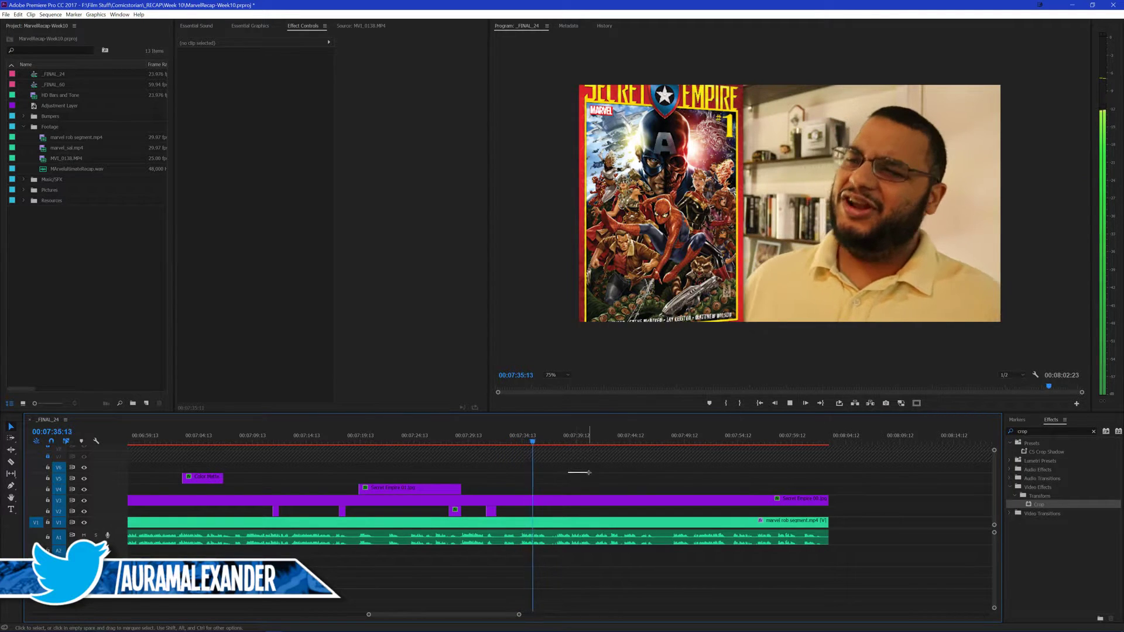
Park at the next hand gesture, copy the spare Color Matte onto V2 at 00:07:36:07, and save the project
{"action": "left_click", "coordinate": [548, 444]}
{"action": "left_click_drag", "start_coordinate": [547, 451], "coordinate": [541, 448]}
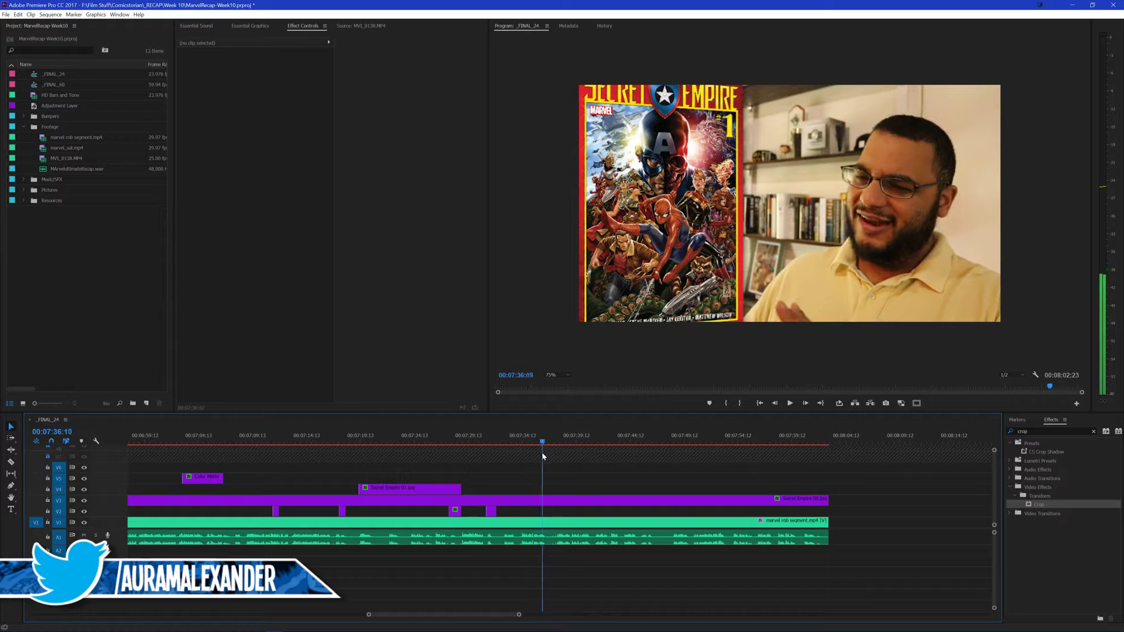
{"action": "key", "text": "ctrl+s"}
{"action": "left_click_drag", "start_coordinate": [206, 479], "coordinate": [566, 511]}
{"action": "left_click", "coordinate": [599, 461]}
{"action": "key", "text": "ctrl+s"}
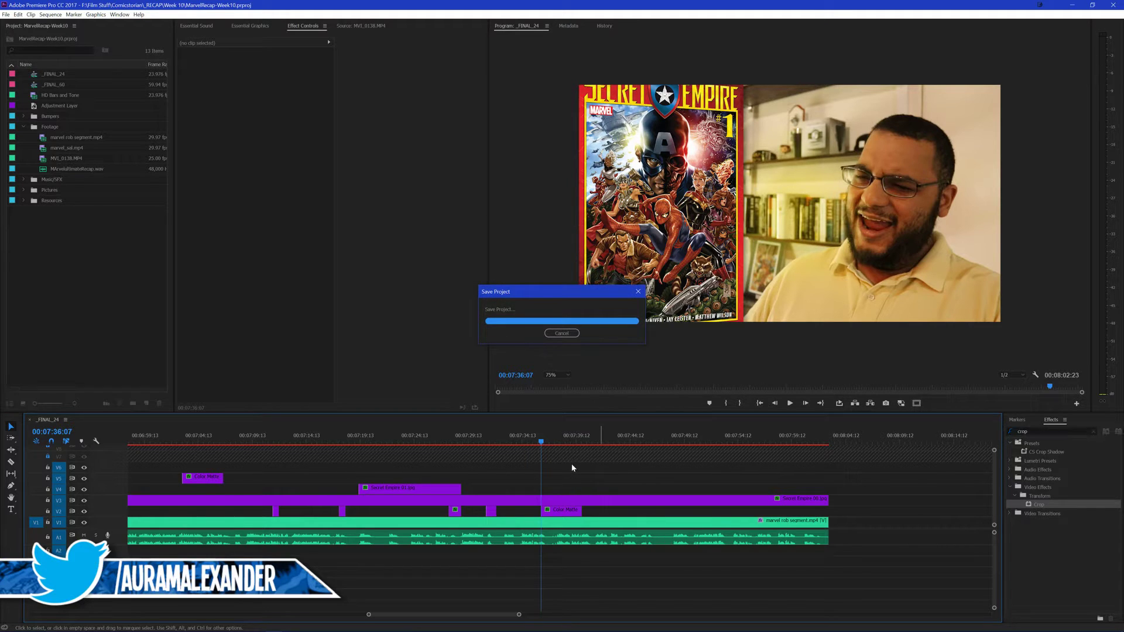
Move the new matte's glow below the frame to about 1030, 1484 and enable Position keyframing at 00:07:36:07
{"action": "left_click", "coordinate": [561, 510]}
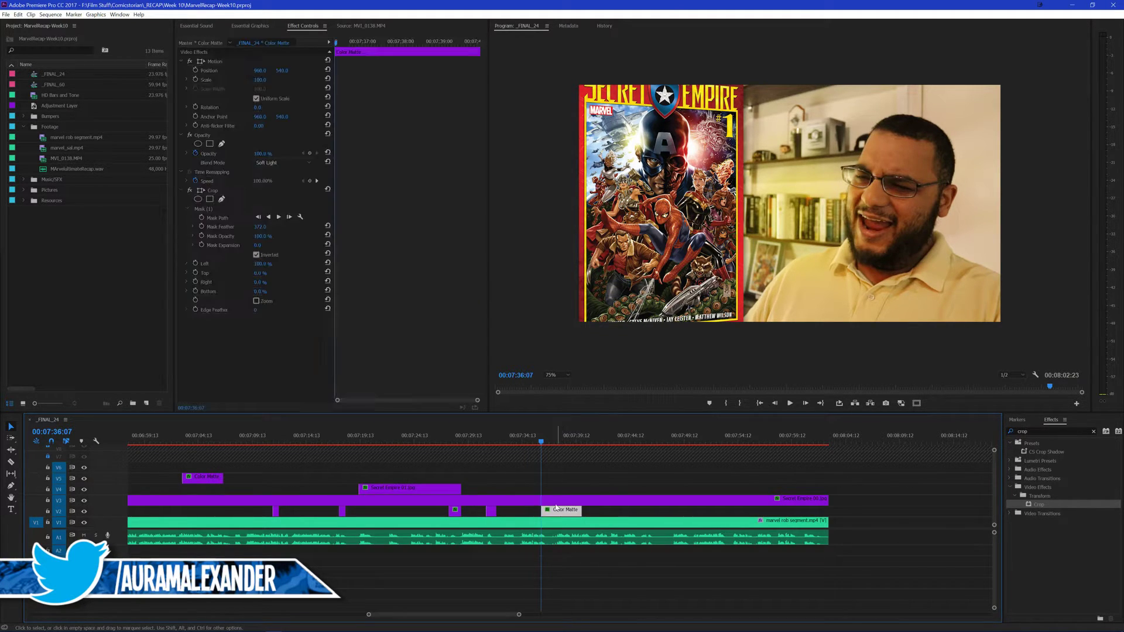
{"action": "left_click_drag", "start_coordinate": [841, 214], "coordinate": [824, 332]}
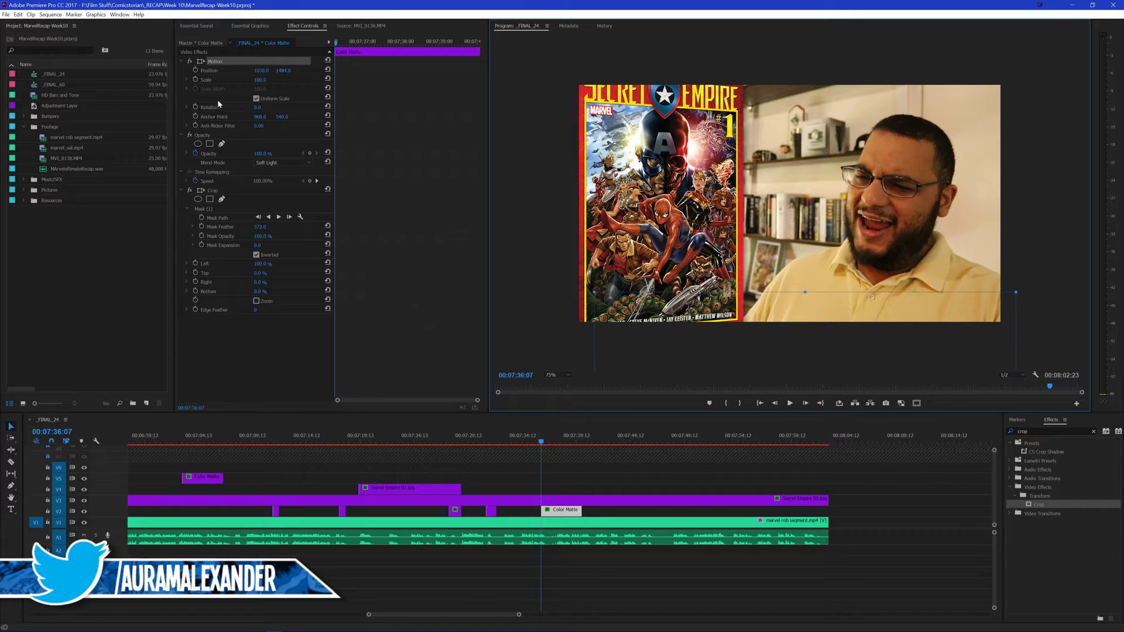
{"action": "left_click", "coordinate": [196, 71]}
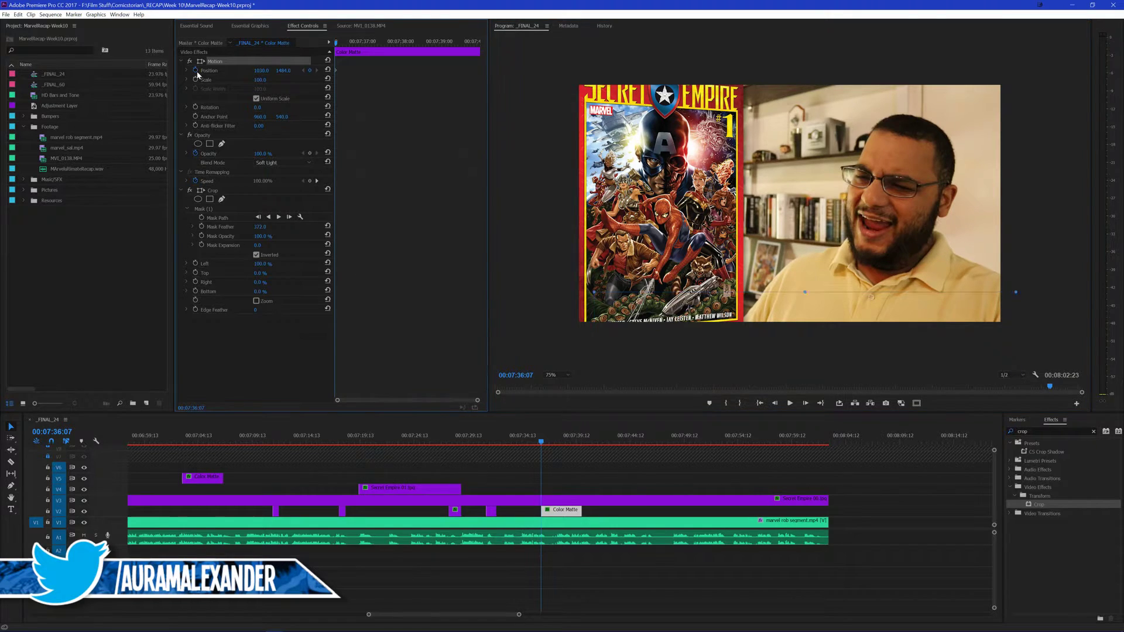
Keyframe the glow's Position at short intervals from 00:07:36:13 to follow the moving hands through about 00:07:39:16
{"action": "left_click", "coordinate": [247, 62]}
{"action": "key", "text": "space"}
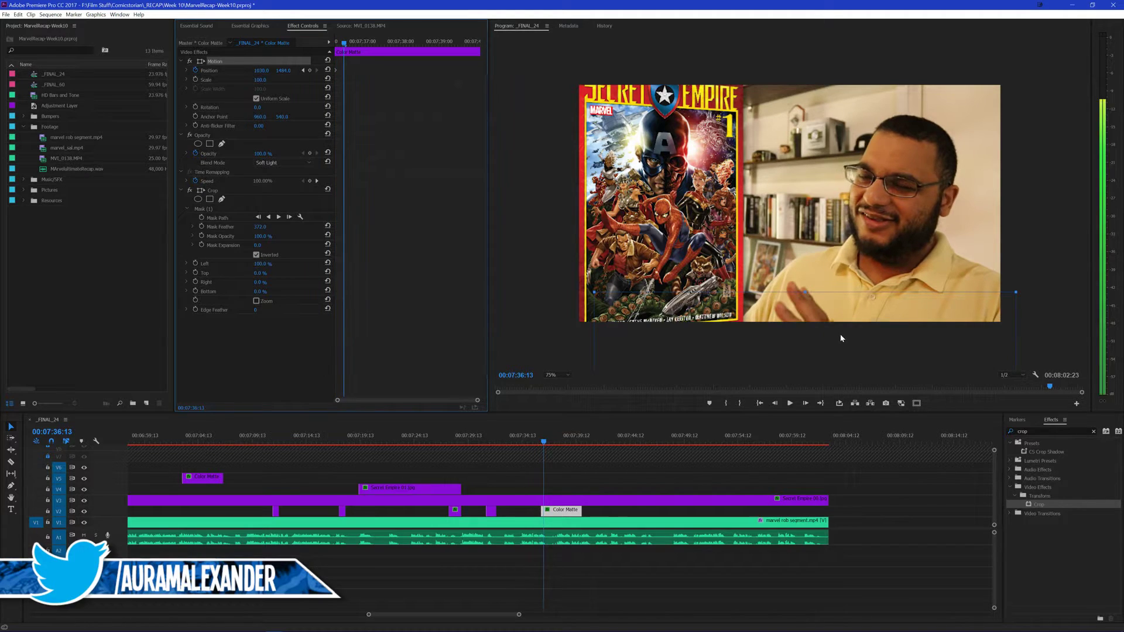
{"action": "left_click_drag", "start_coordinate": [833, 342], "coordinate": [887, 297]}
{"action": "key", "text": "space"}
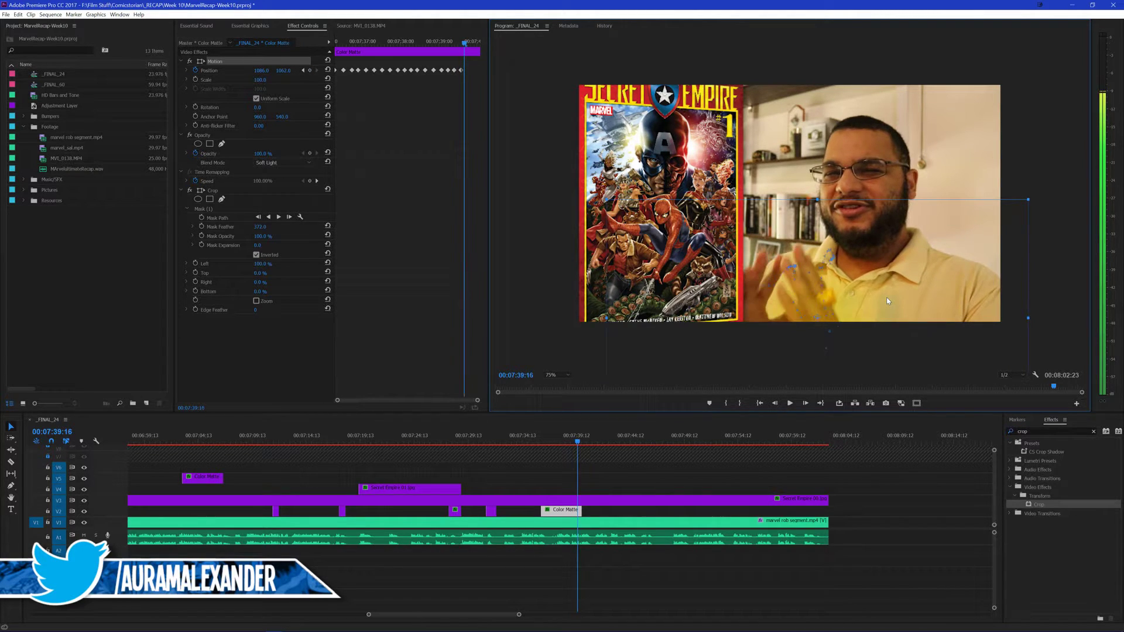
Extend the matte's end on V2 and continue keyframing the glow's Position with the hand past 00:07:40:07
{"action": "left_click", "coordinate": [644, 496]}
{"action": "left_click_drag", "start_coordinate": [865, 279], "coordinate": [890, 243]}
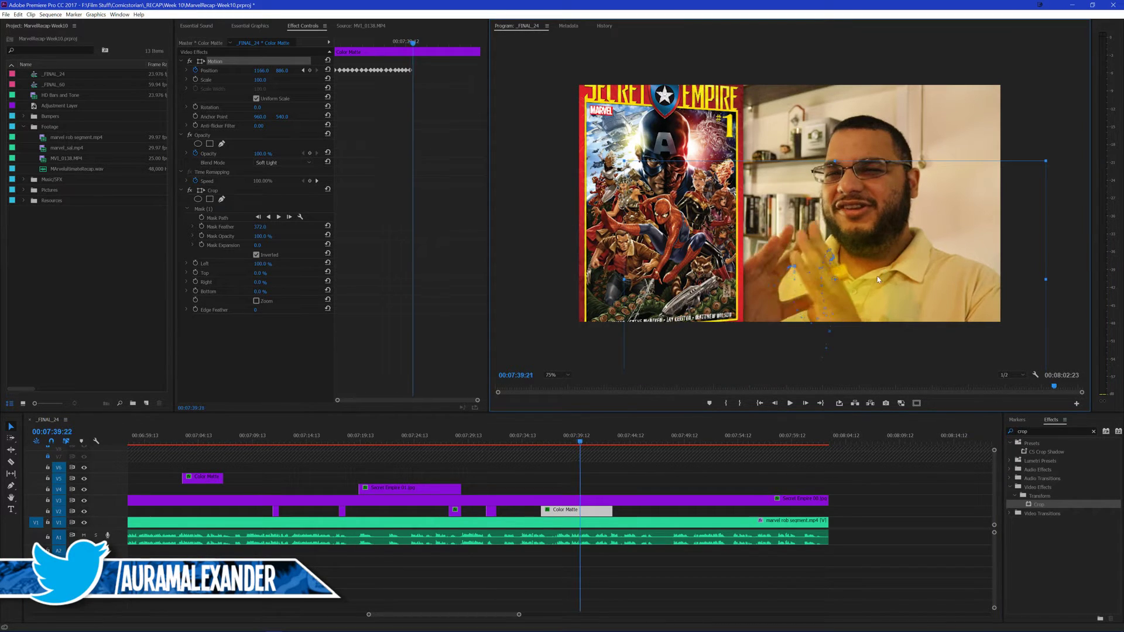
{"action": "left_click_drag", "start_coordinate": [900, 279], "coordinate": [978, 296]}
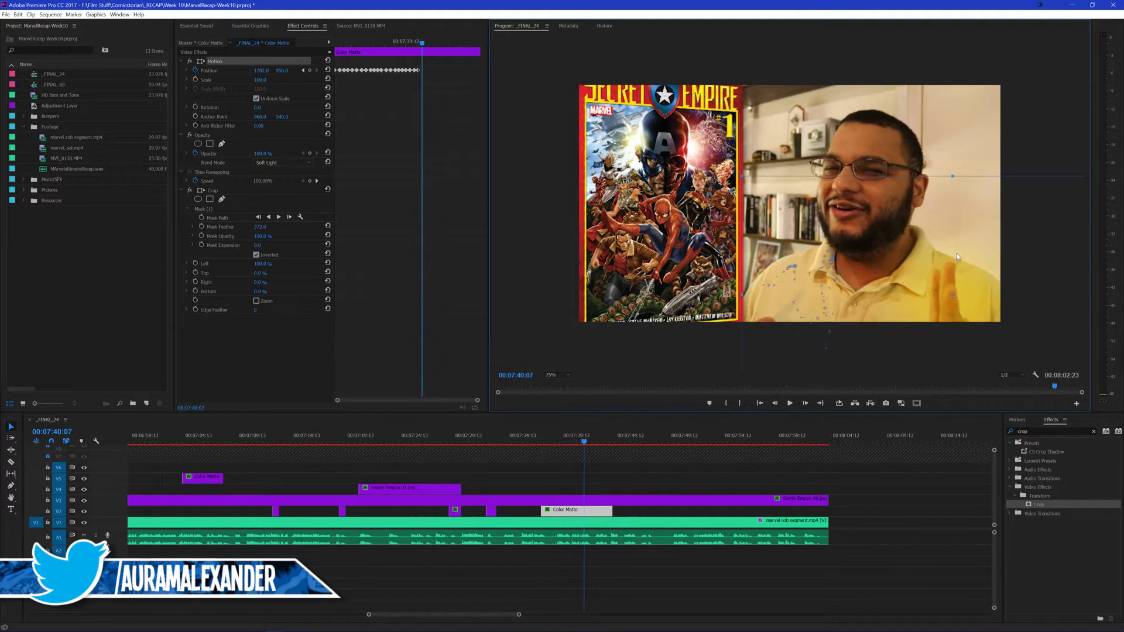
{"action": "mouse_move", "coordinate": [970, 287]}
{"action": "left_mouse_down"}
{"action": "mouse_move", "coordinate": [961, 262]}
{"action": "mouse_move", "coordinate": [967, 296]}
{"action": "left_mouse_up"}
Trim the matte's end to just after the gesture, play the long hand movement back, and save the project
{"action": "left_click_drag", "start_coordinate": [612, 510], "coordinate": [588, 523]}
{"action": "left_click", "coordinate": [533, 437]}
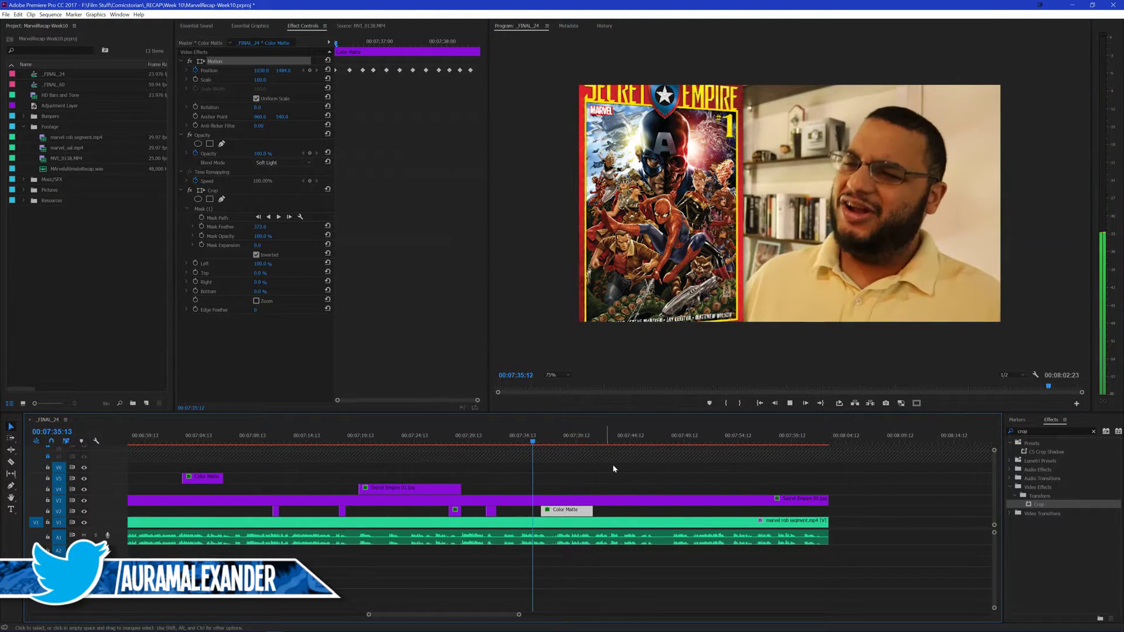
{"action": "left_click", "coordinate": [617, 466]}
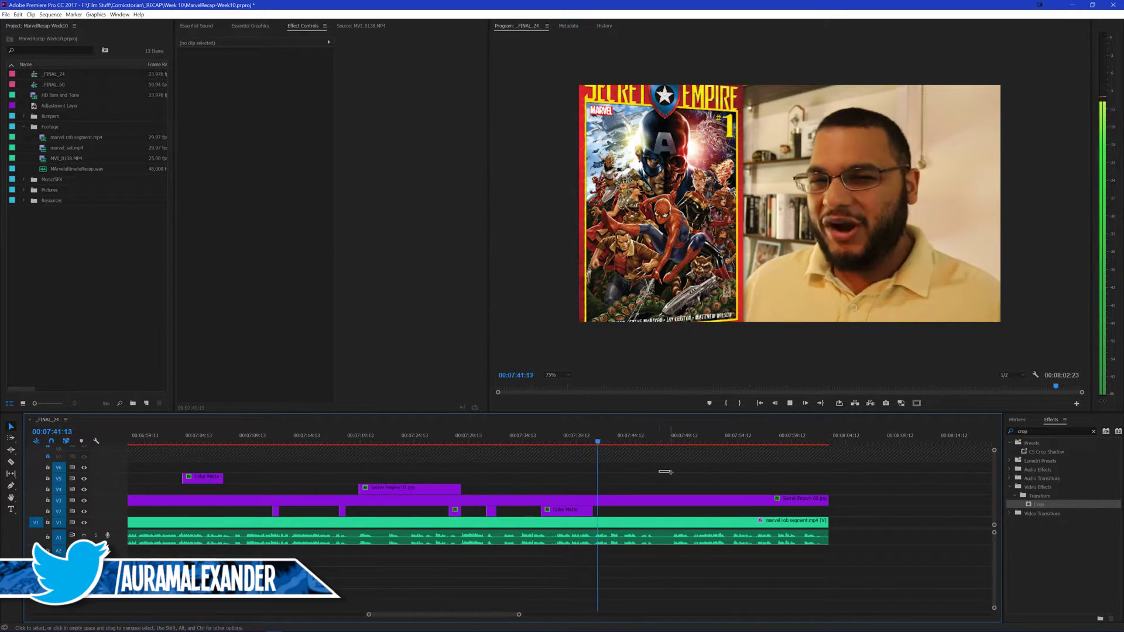
{"action": "key", "text": "space"}
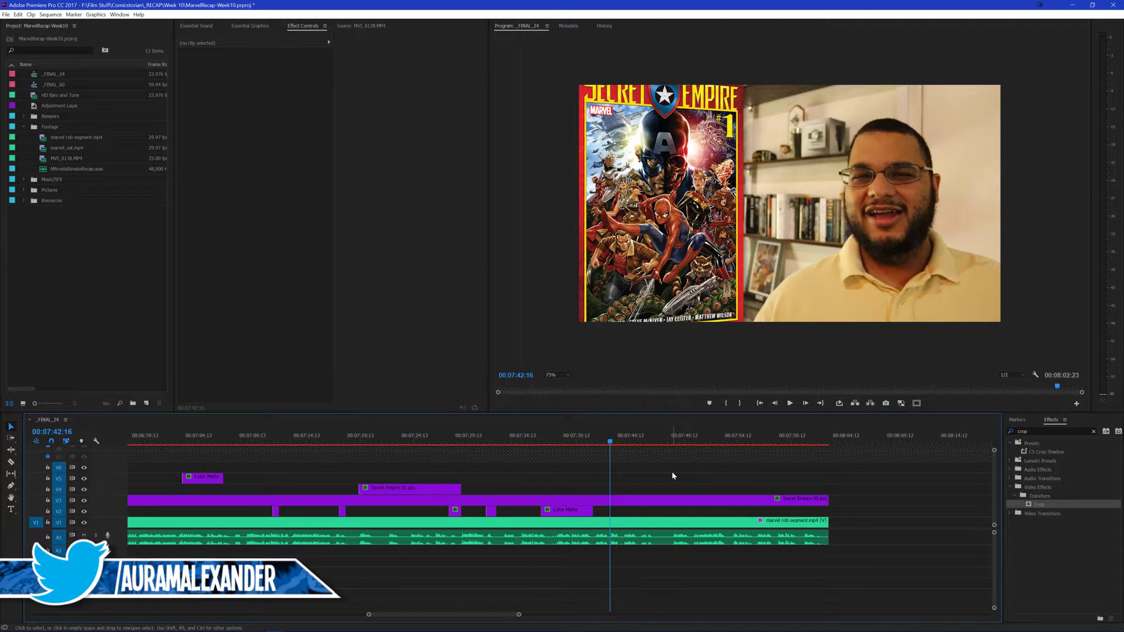
{"action": "key", "text": "ctrl+s"}
Play on to the next two-handed gesture and copy the spare Color Matte onto V2 at 00:07:43:19
{"action": "key", "text": "space"}
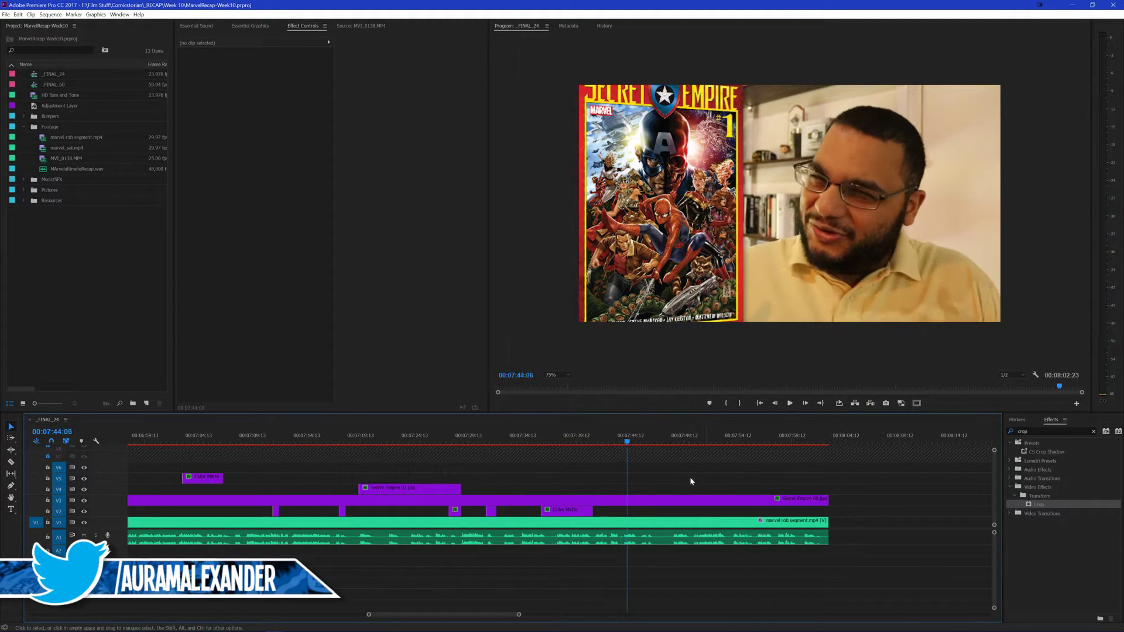
{"action": "left_click_drag", "start_coordinate": [625, 447], "coordinate": [622, 448]}
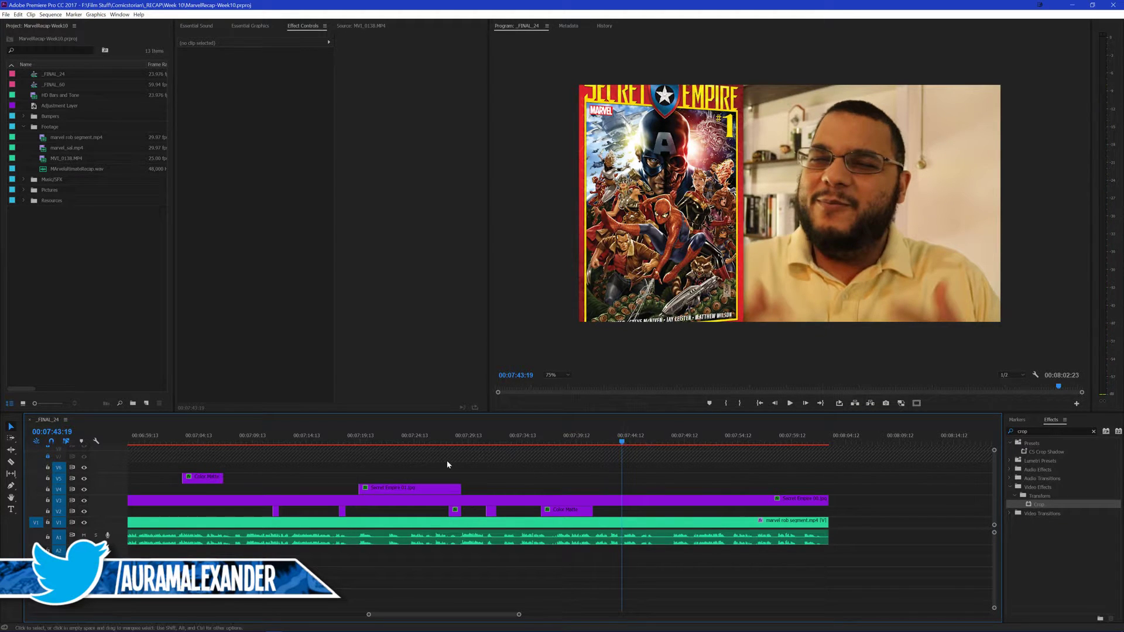
{"action": "left_click_drag", "start_coordinate": [212, 485], "coordinate": [652, 510]}
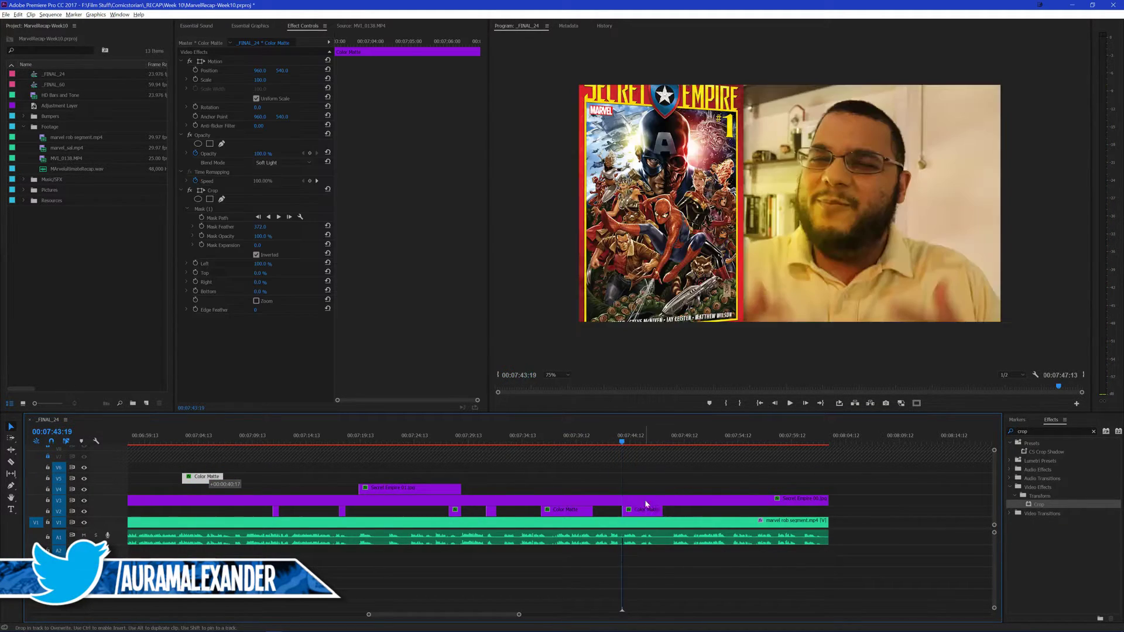
{"action": "left_click", "coordinate": [647, 513]}
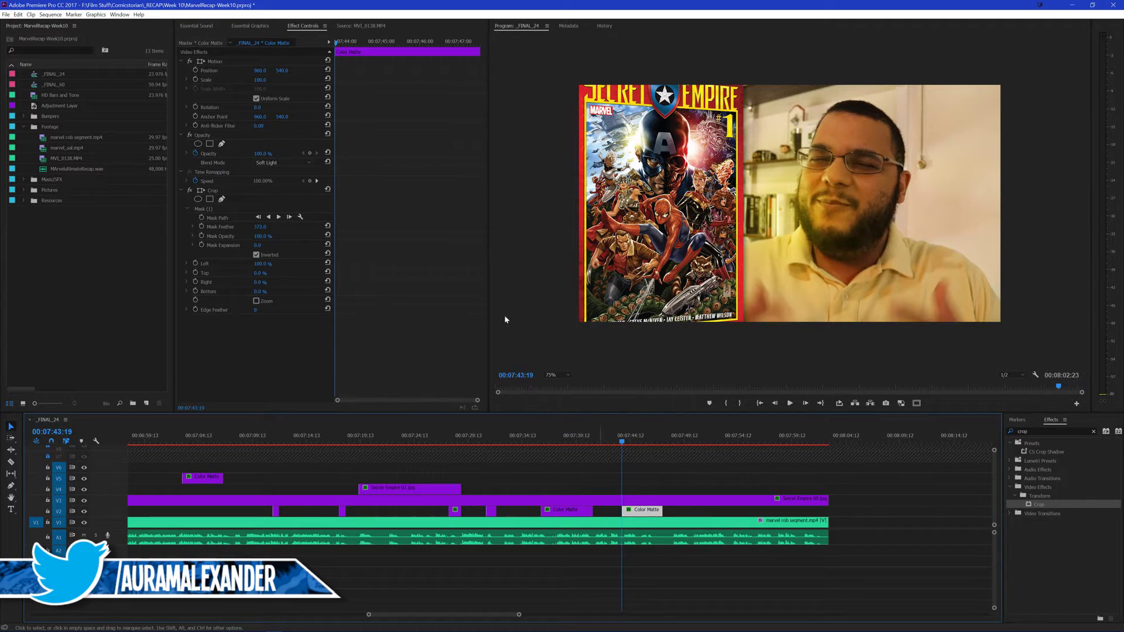
Move this copy's glow below the frame to about 1586, 1426 and enable Position keyframing at 00:07:43:19
{"action": "left_click", "coordinate": [225, 61]}
{"action": "left_click_drag", "start_coordinate": [804, 124], "coordinate": [822, 309]}
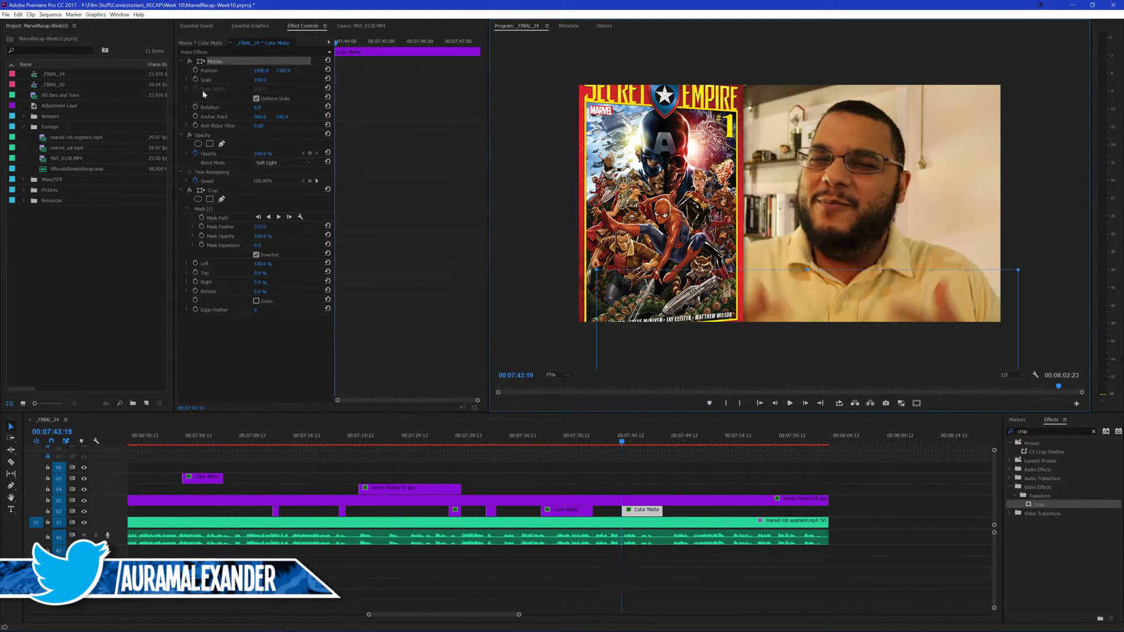
{"action": "left_click", "coordinate": [877, 328]}
{"action": "left_click", "coordinate": [196, 71]}
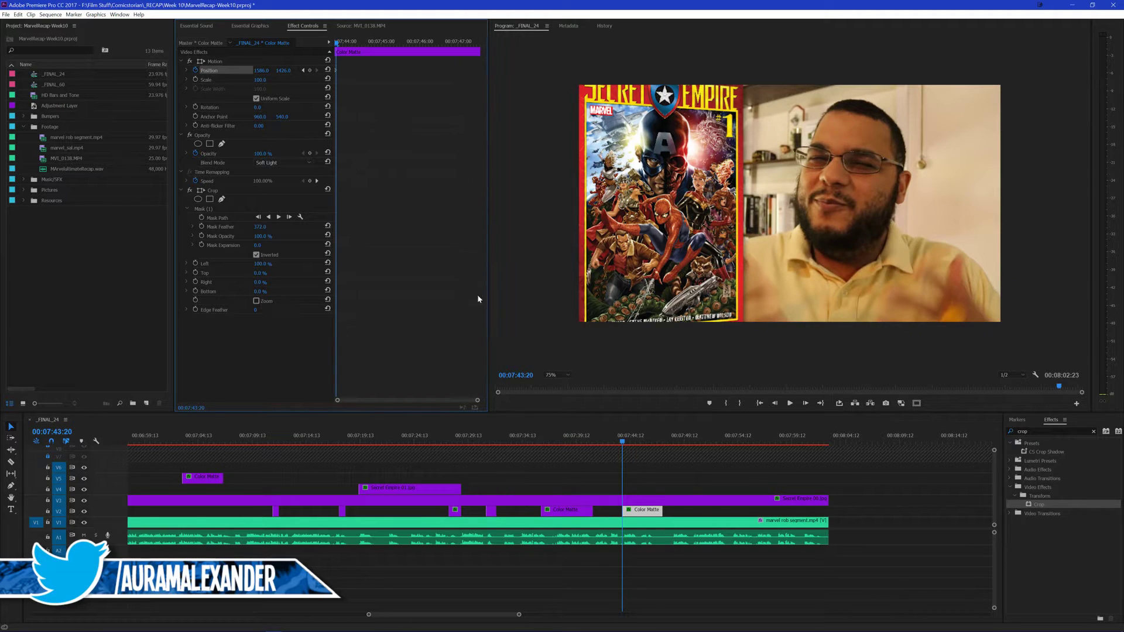
Keyframe the Color Matte's Position to follow the speaker's hand from 00:07:43:20 to 00:07:44:00
{"action": "left_click", "coordinate": [246, 60]}
{"action": "left_click", "coordinate": [984, 249]}
{"action": "key", "text": "Right"}
{"action": "key", "text": "Right"}
{"action": "left_click_drag", "start_coordinate": [920, 277], "coordinate": [988, 240]}
{"action": "key", "text": "Right"}
{"action": "key", "text": "Right"}
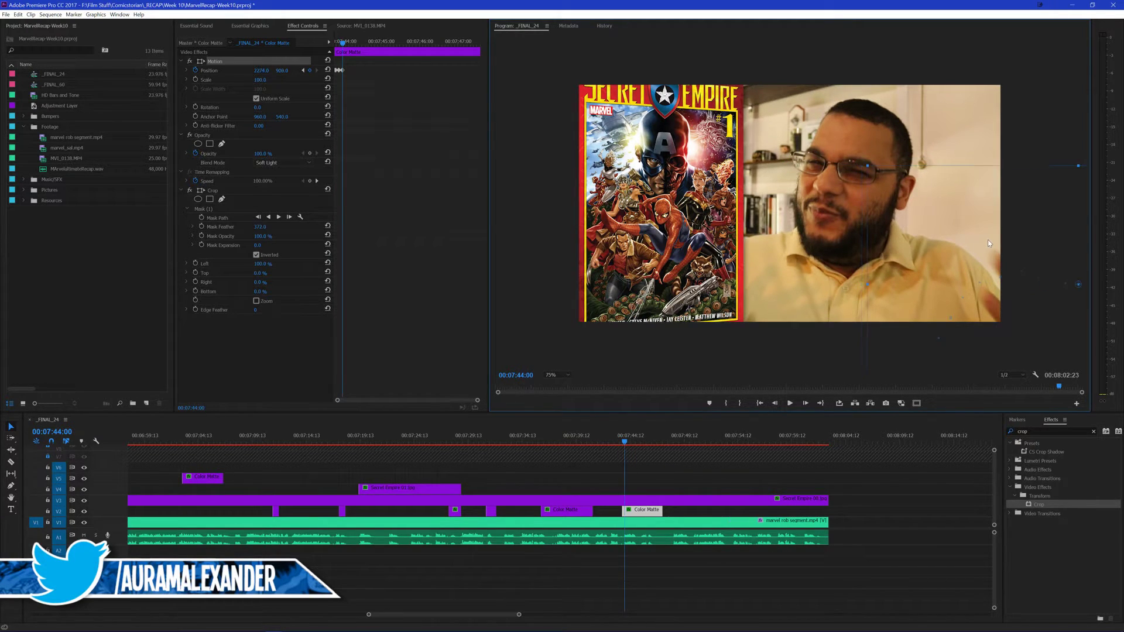
Trim the end of the current Color Matte on V2 to just after 00:07:44:00 and save the project
{"action": "left_click", "coordinate": [668, 509]}
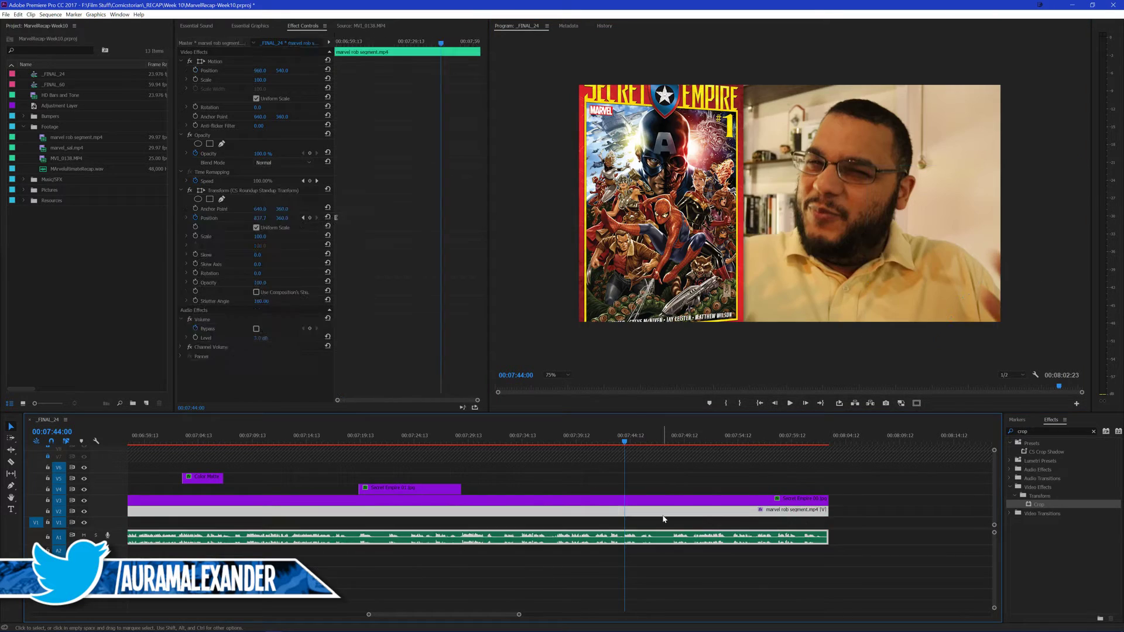
{"action": "left_click_drag", "start_coordinate": [660, 511], "coordinate": [633, 510]}
{"action": "key", "text": "ctrl+s"}
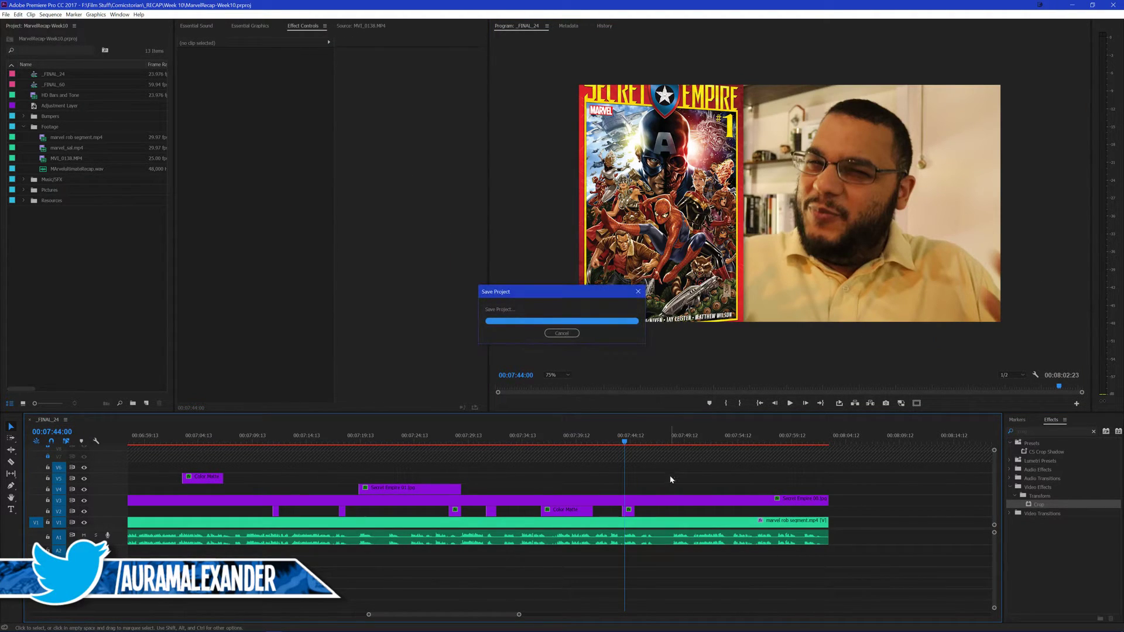
Play the sequence from 00:07:43:04 to its end to check the last glow and look for remaining gestures
{"action": "left_click", "coordinate": [616, 441]}
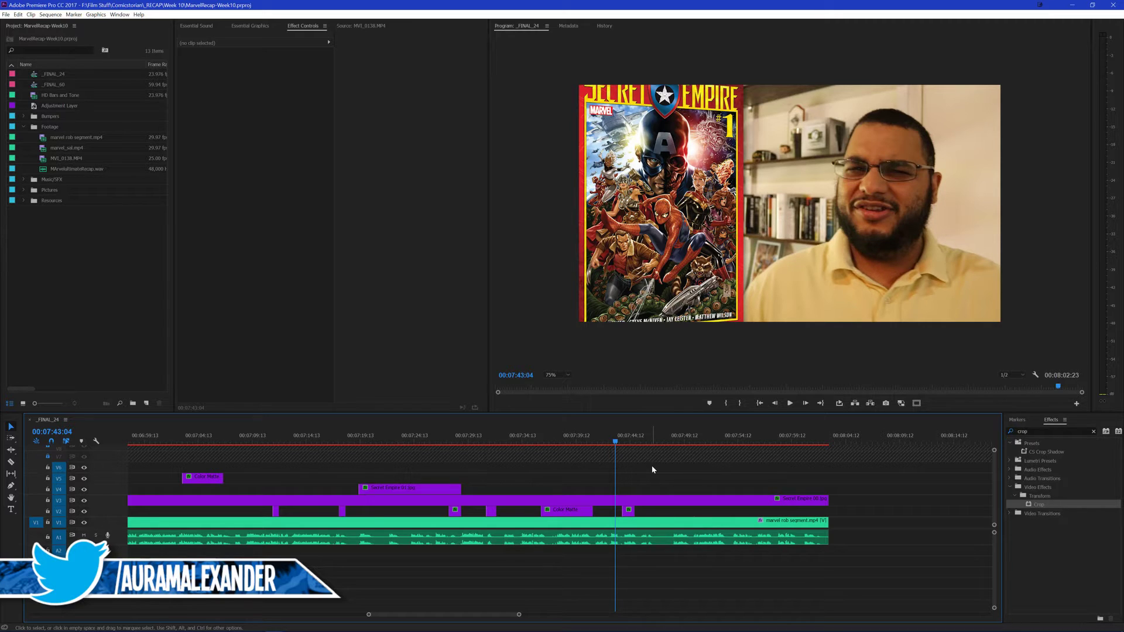
{"action": "key", "text": "space"}
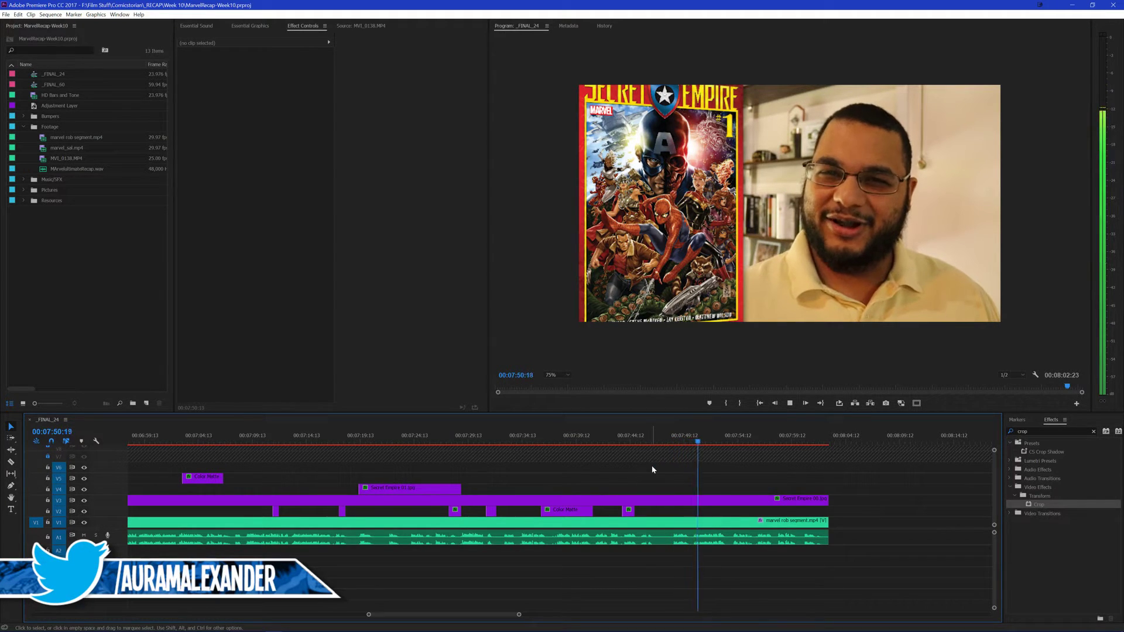
{"action": "key", "text": "space"}
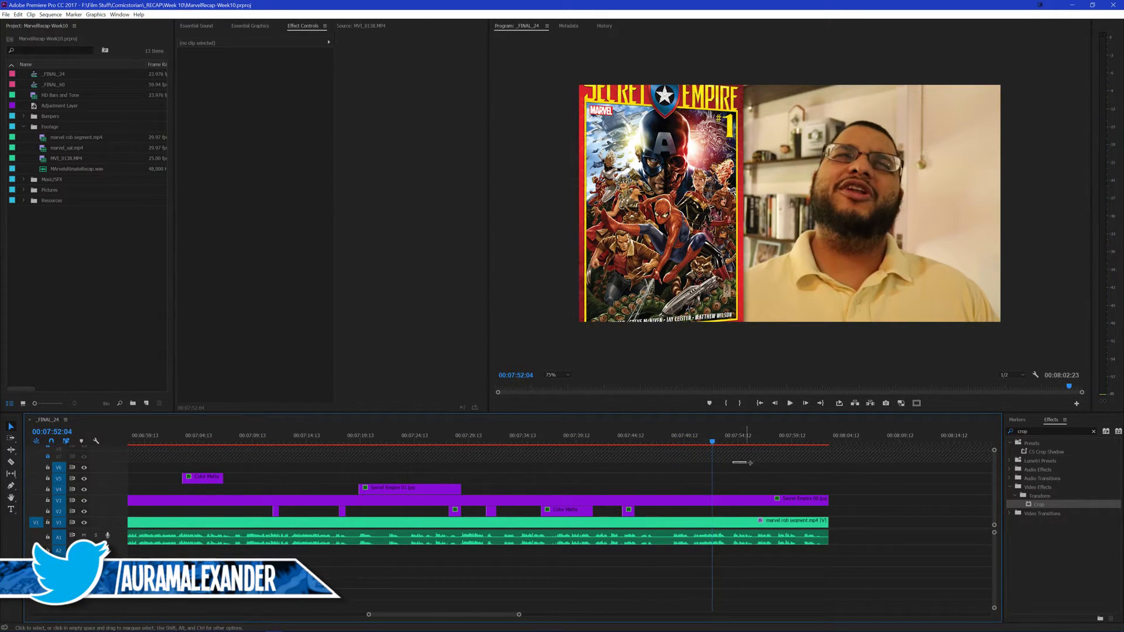
{"action": "scroll", "coordinate": [739, 462], "scroll_direction": "down", "scroll_amount": 1}
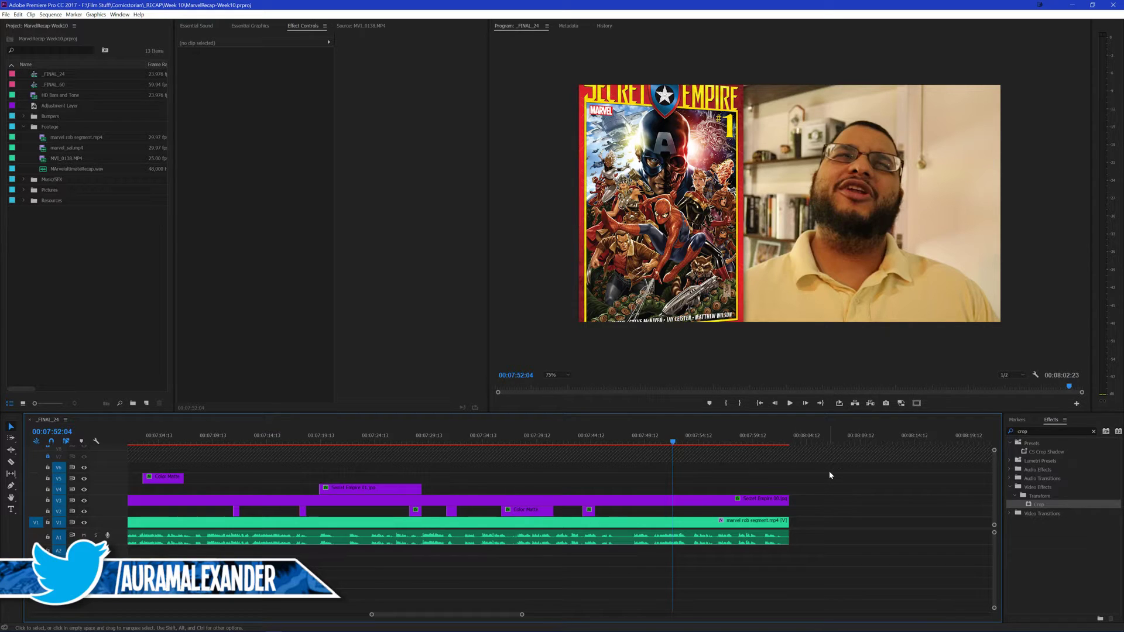
{"action": "scroll", "coordinate": [827, 472], "scroll_direction": "down", "scroll_amount": 1}
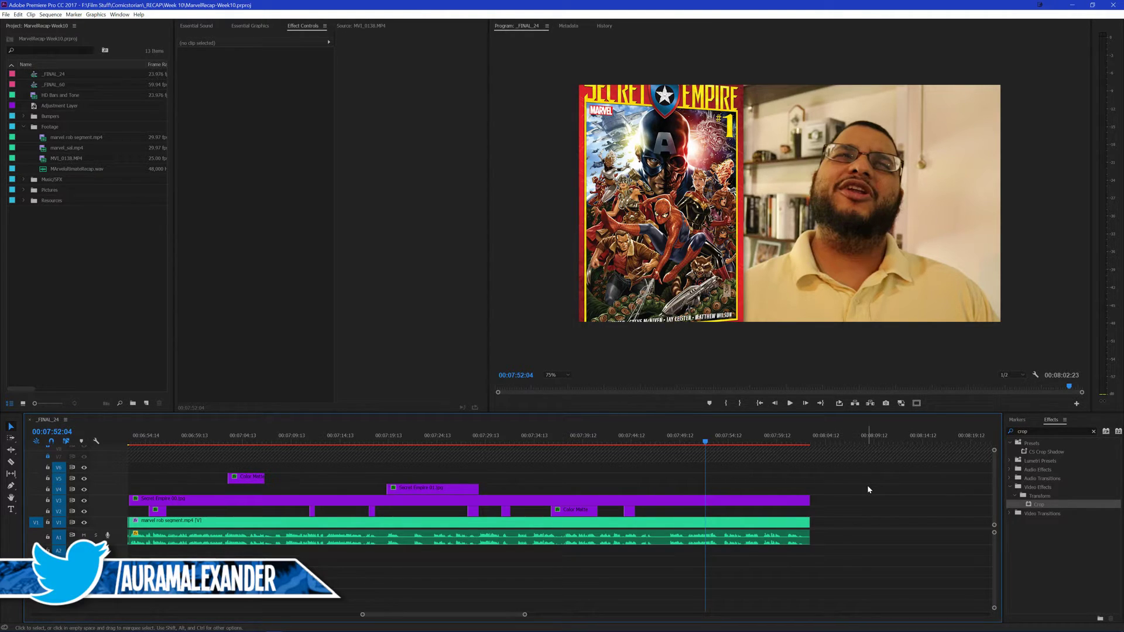
{"action": "key", "text": "space"}
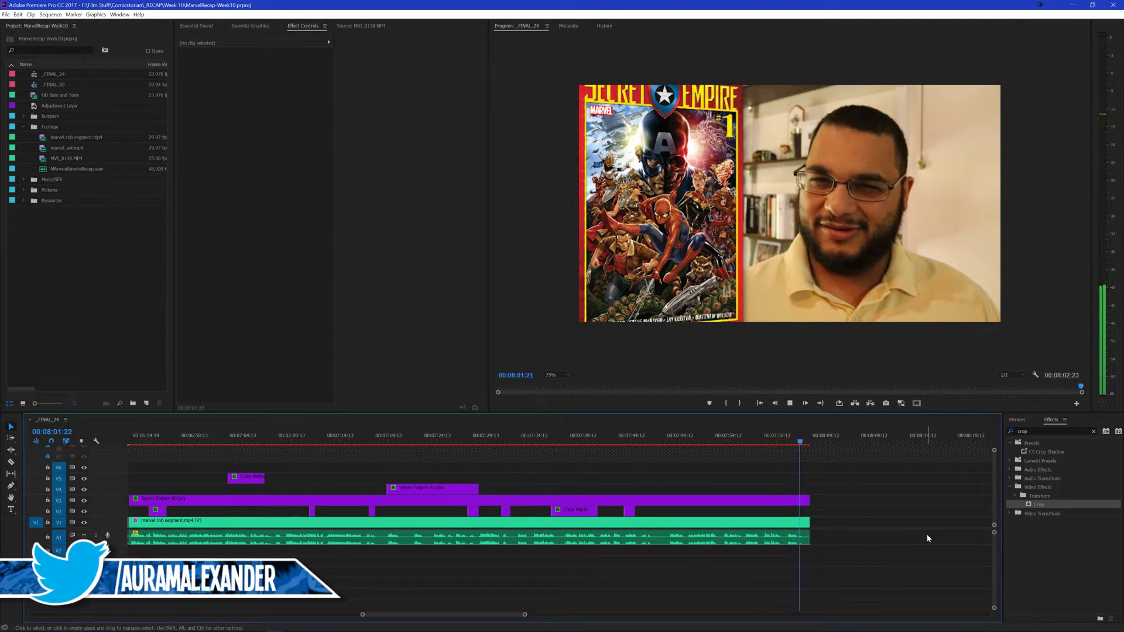
{"action": "scroll", "coordinate": [303, 470], "scroll_direction": "down", "scroll_amount": 2}
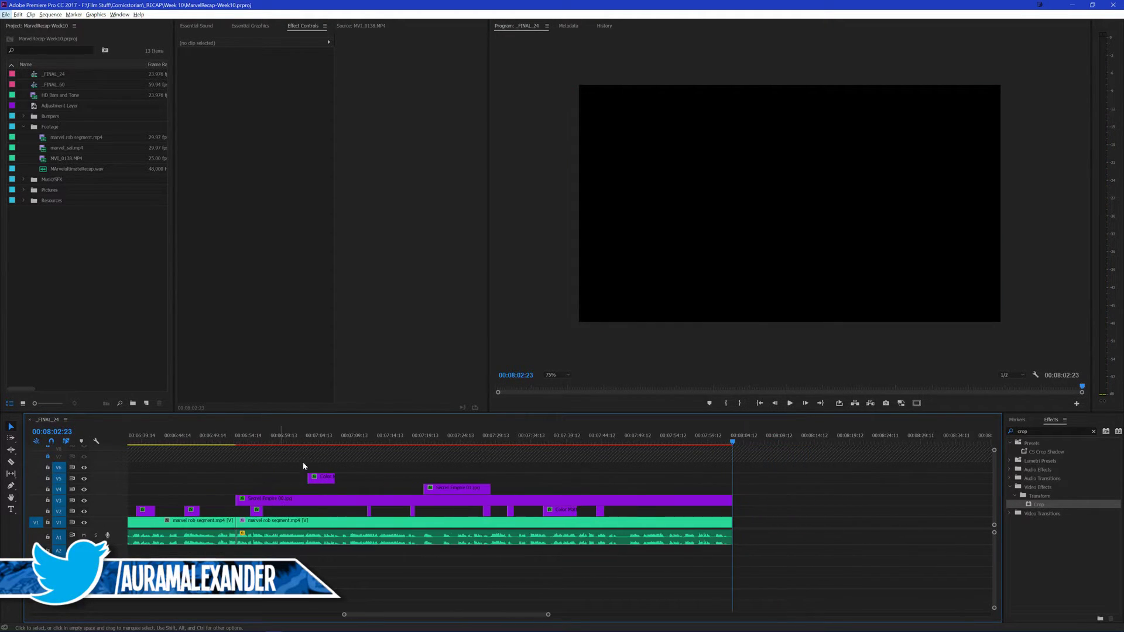
Return to 00:06:30:21 near the segment's start, save the project, and set the program preview zoom to Fit
{"action": "scroll", "coordinate": [290, 470], "scroll_direction": "up", "scroll_amount": 4}
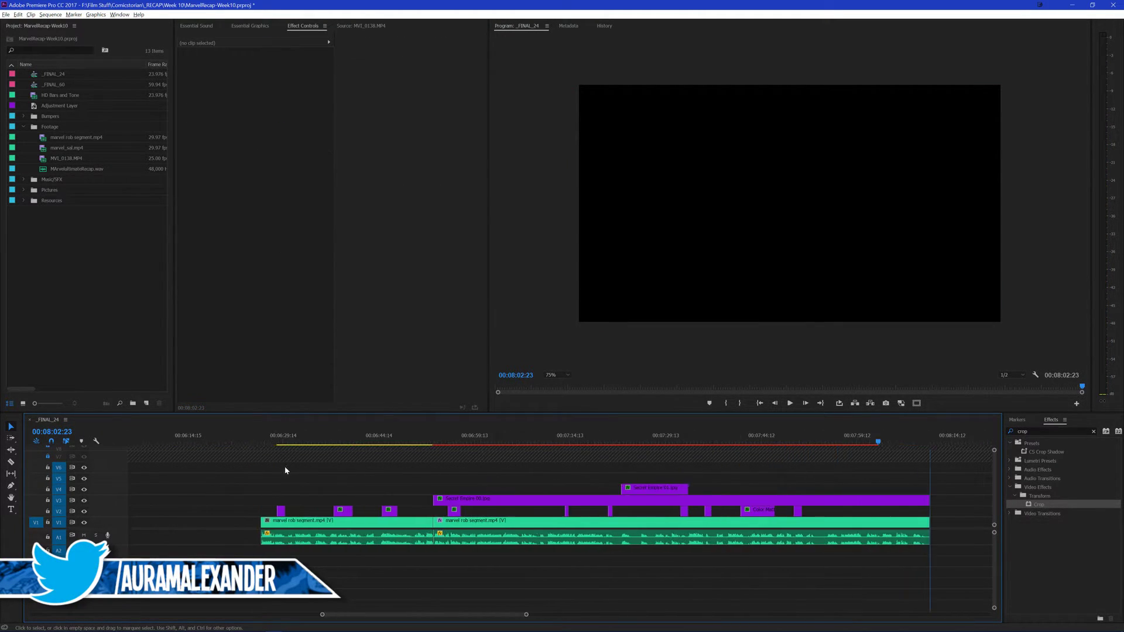
{"action": "scroll", "coordinate": [285, 470], "scroll_direction": "down", "scroll_amount": 1}
{"action": "left_click", "coordinate": [291, 436]}
{"action": "key", "text": "ctrl+s"}
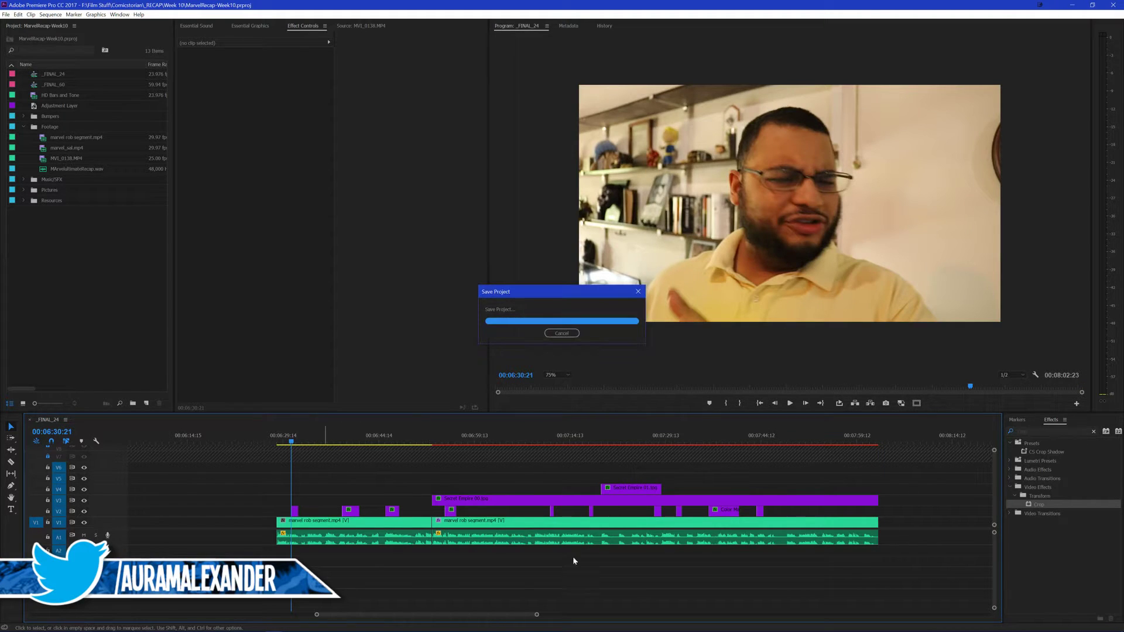
{"action": "left_click", "coordinate": [555, 375]}
{"action": "left_click", "coordinate": [556, 384]}
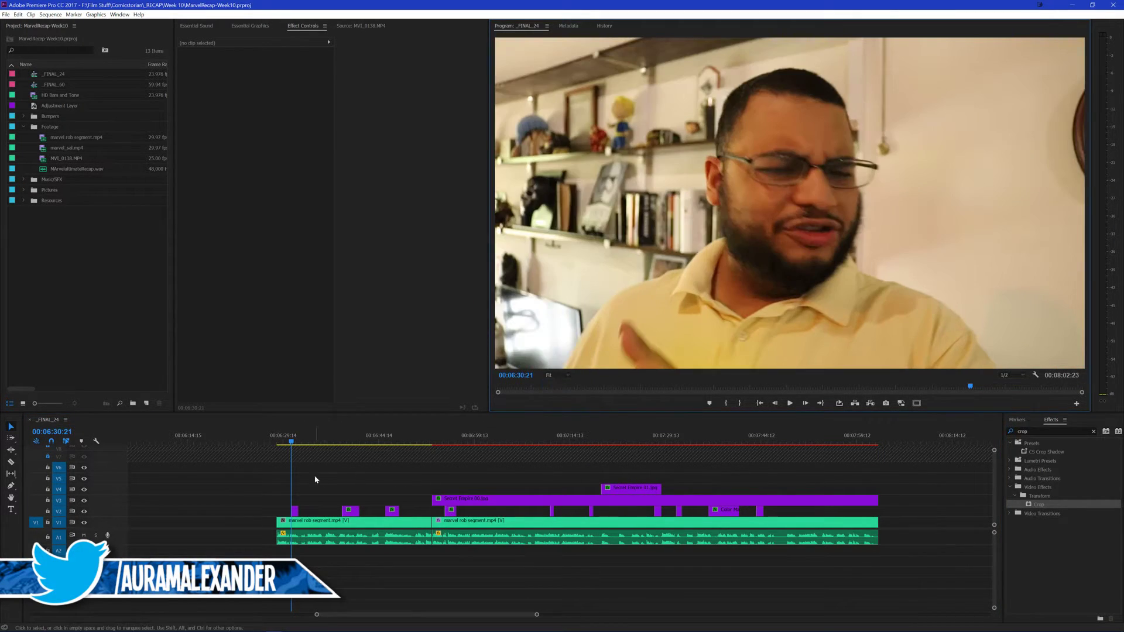
Play the opening of the marvel rob segment from just before its first frame up to 00:06:30:09
{"action": "left_click", "coordinate": [319, 479]}
{"action": "scroll", "coordinate": [300, 475], "scroll_direction": "up", "scroll_amount": 3}
{"action": "left_click", "coordinate": [321, 438]}
{"action": "key", "text": "space"}
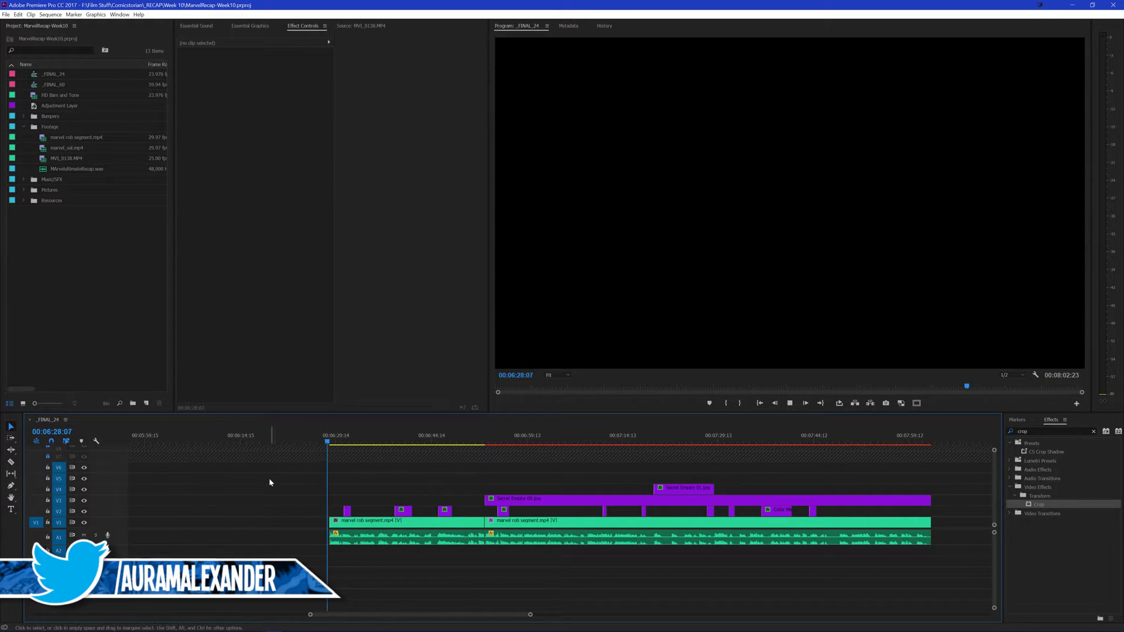
{"action": "scroll", "coordinate": [276, 480], "scroll_direction": "up", "scroll_amount": 3}
{"action": "scroll", "coordinate": [282, 482], "scroll_direction": "up", "scroll_amount": 2}
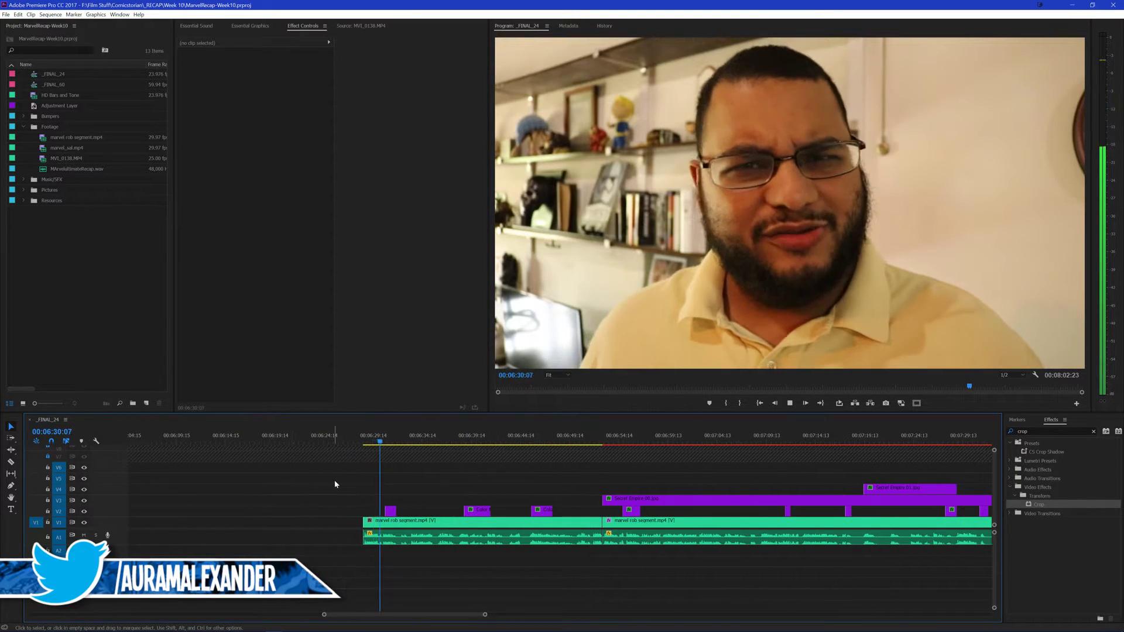
{"action": "key", "text": "space"}
{"action": "scroll", "coordinate": [304, 484], "scroll_direction": "up", "scroll_amount": 3}
{"action": "scroll", "coordinate": [268, 485], "scroll_direction": "up", "scroll_amount": 1}
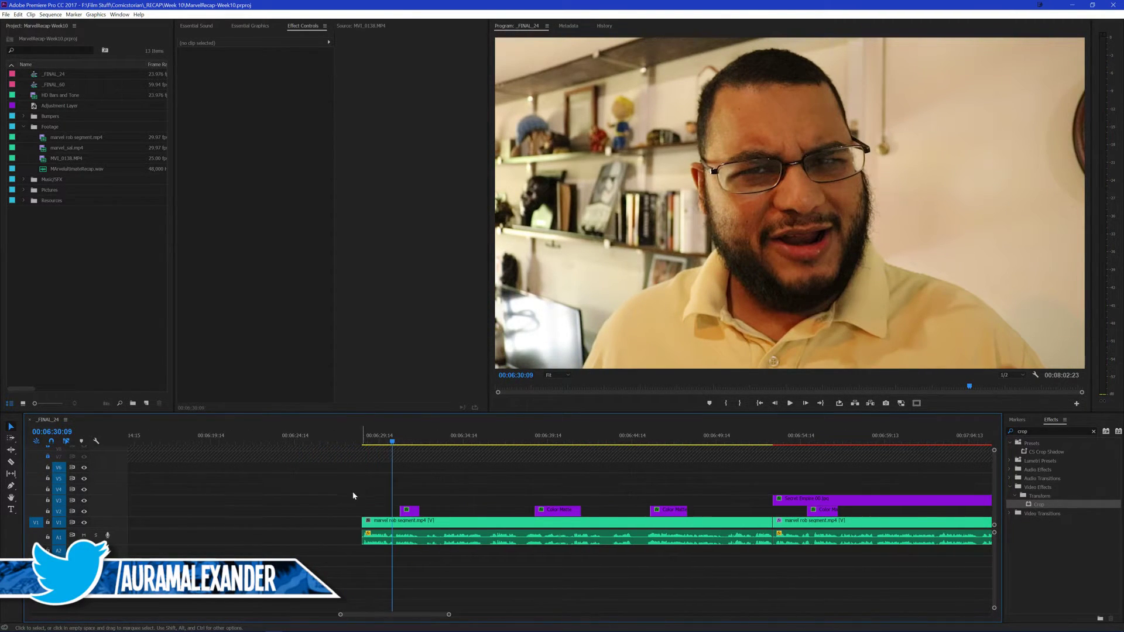
{"action": "scroll", "coordinate": [328, 501], "scroll_direction": "up", "scroll_amount": 2}
{"action": "scroll", "coordinate": [386, 585], "scroll_direction": "up", "scroll_amount": 2}
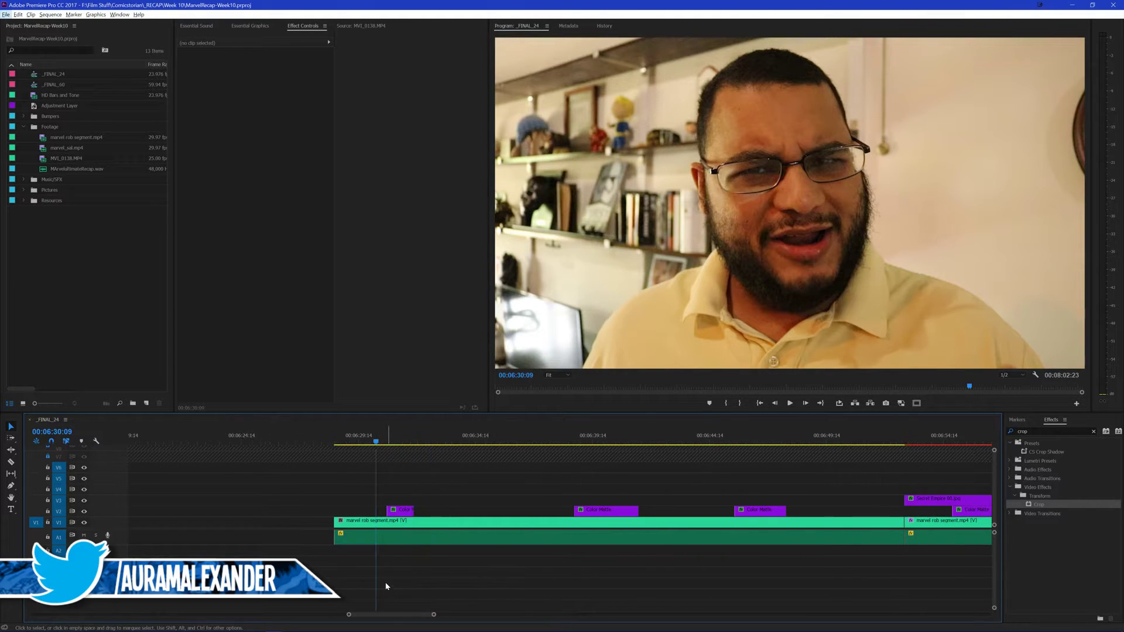
Place an unmodified full-frame Color Matte on V4 at the start of the marvel rob segment and shorten it to about 1.5 seconds
{"action": "left_click_drag", "start_coordinate": [306, 516], "coordinate": [339, 490]}
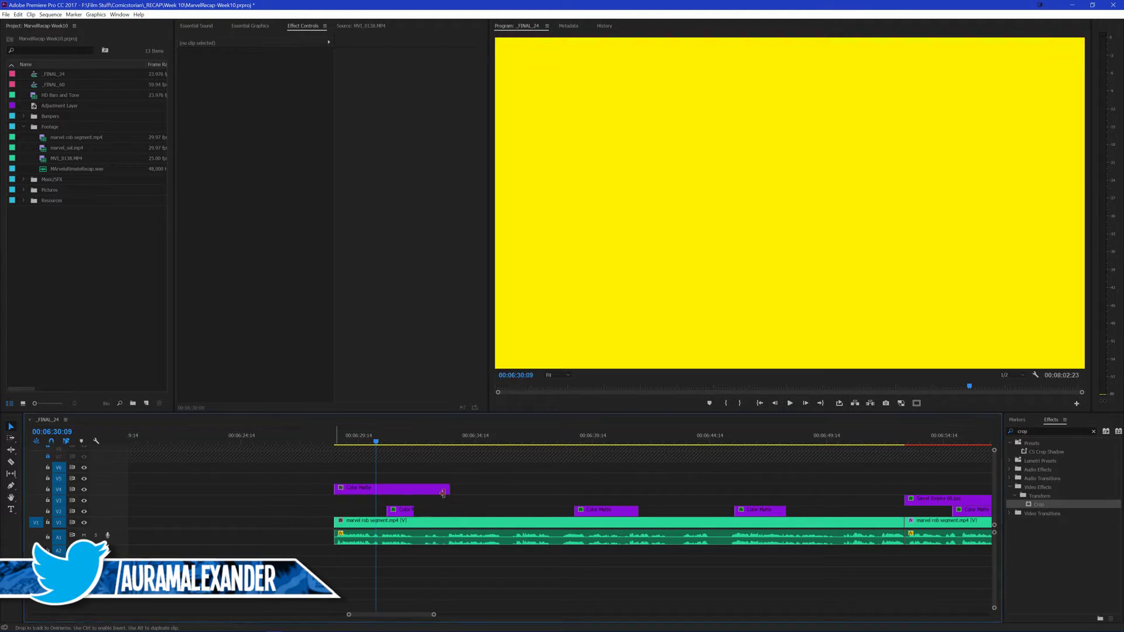
{"action": "left_click_drag", "start_coordinate": [451, 489], "coordinate": [369, 490]}
{"action": "key", "text": "Up"}
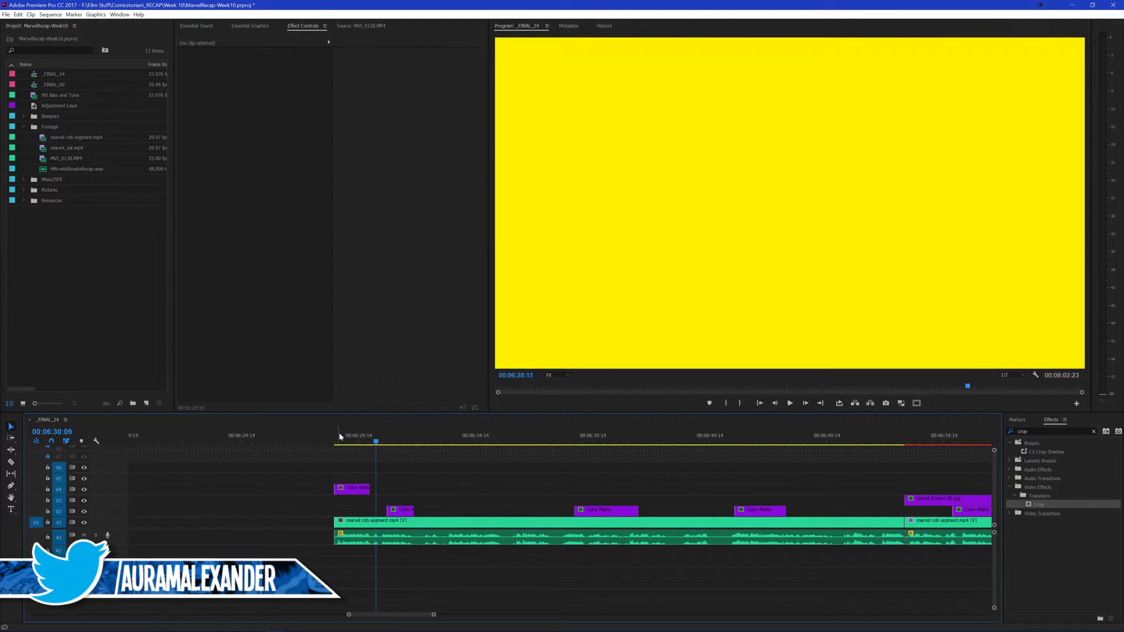
{"action": "left_click", "coordinate": [351, 488]}
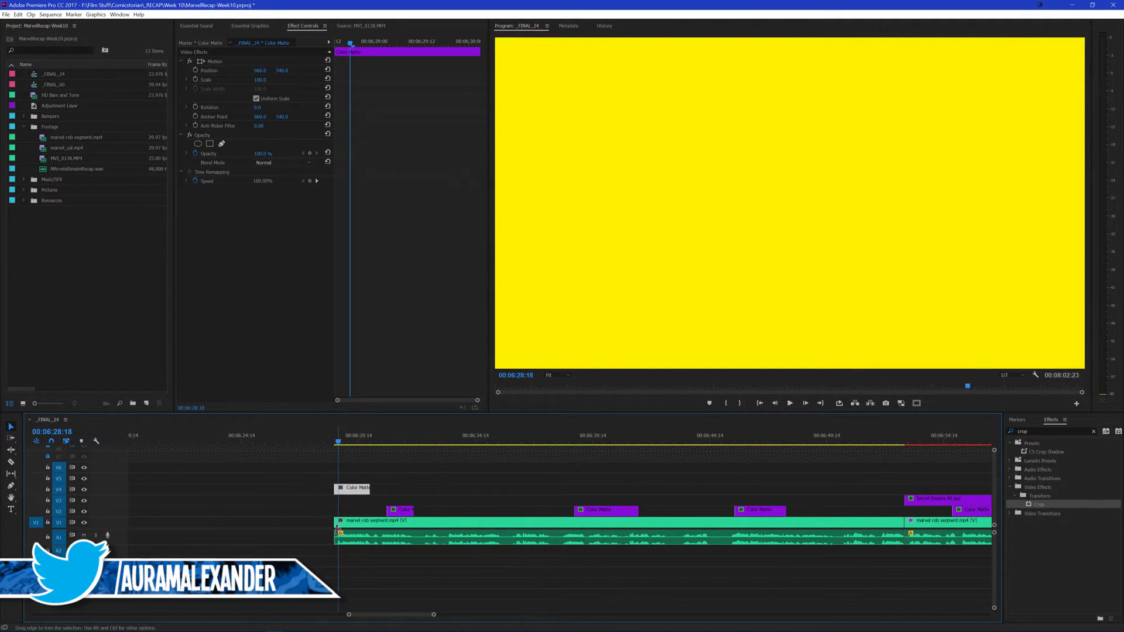
Extend the starts of the segment's video and audio back to 00:06:28:06 and align the V4 matte with them
{"action": "left_click_drag", "start_coordinate": [331, 523], "coordinate": [338, 492]}
{"action": "key", "text": "Left"}
{"action": "key", "text": "Left"}
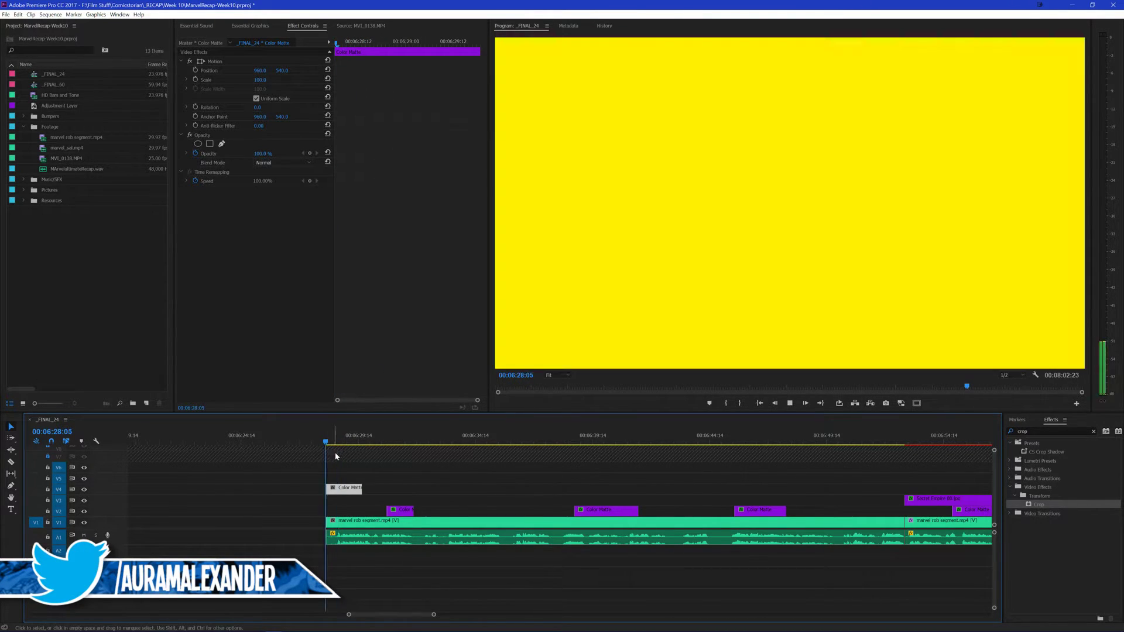
Keyframe the V4 matte's Opacity from 100% at 00:06:28:06 to 0% at 00:06:28:22
{"action": "left_click", "coordinate": [378, 470]}
{"action": "key", "text": "shift+Right"}
{"action": "left_click", "coordinate": [346, 488]}
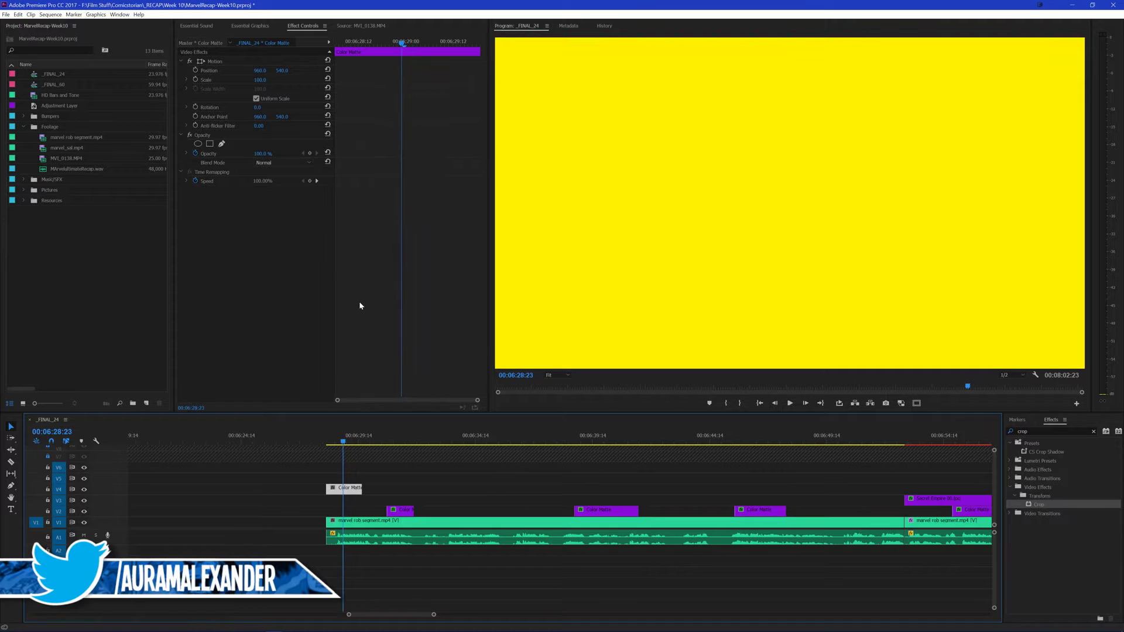
{"action": "key", "text": "Right"}
{"action": "left_click", "coordinate": [310, 153]}
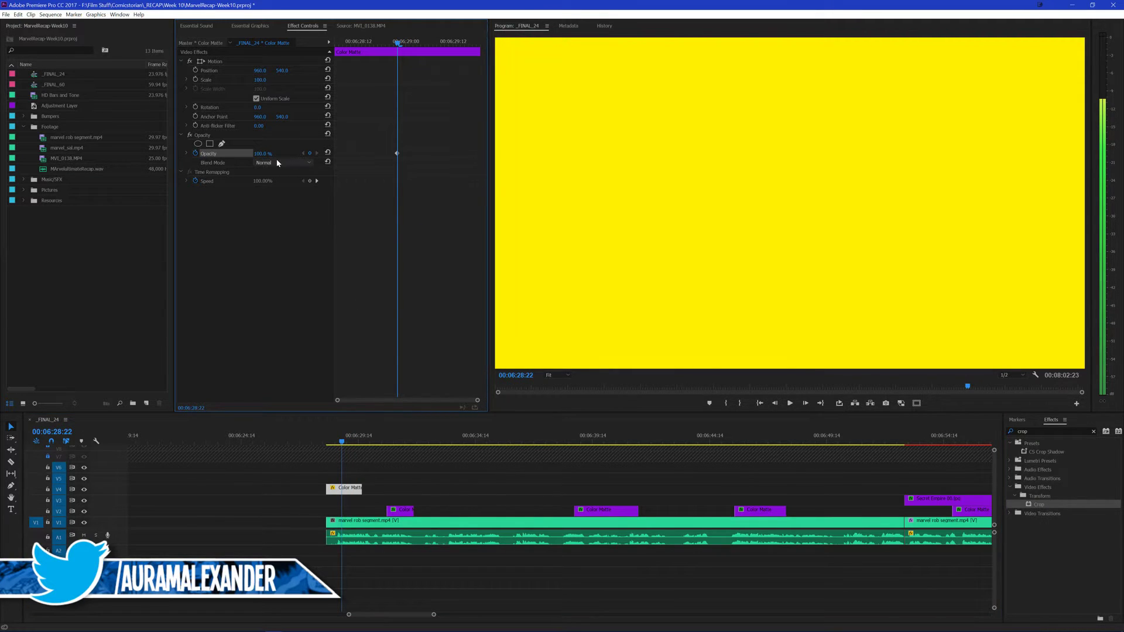
{"action": "key", "text": "Up"}
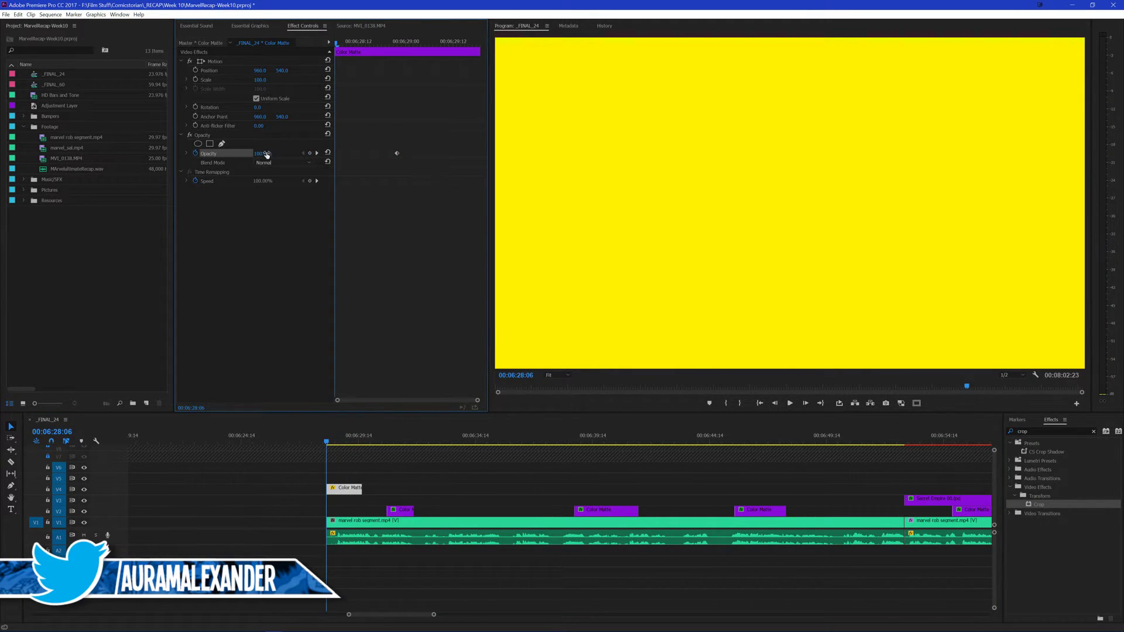
{"action": "left_click", "coordinate": [317, 153]}
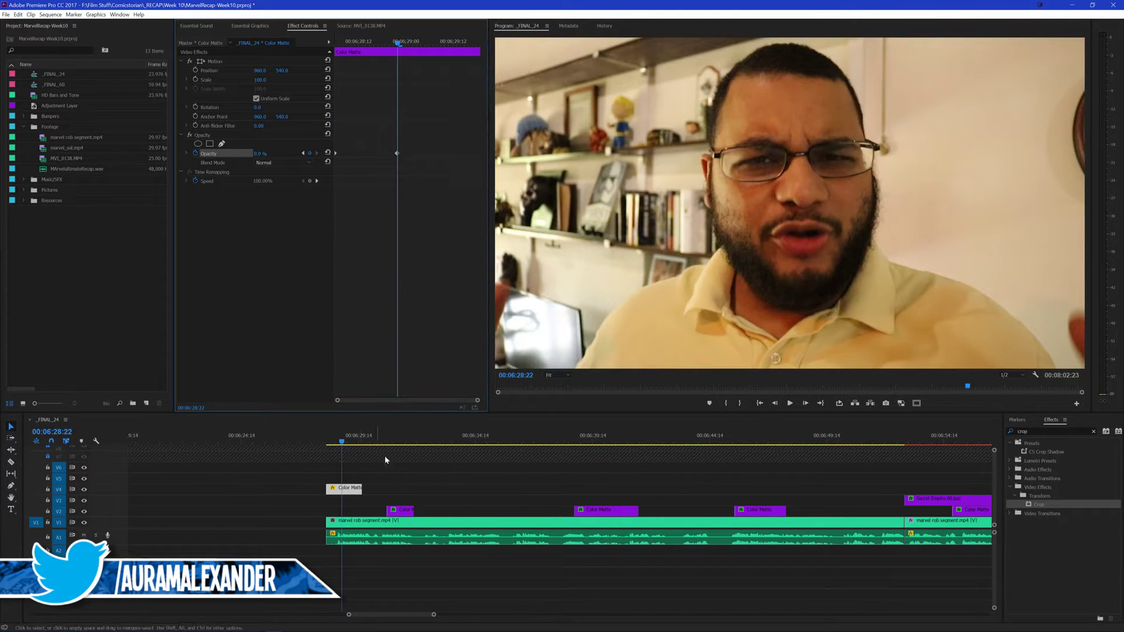
Play back the yellow flash and apply Ease In to the matte's second Opacity keyframe
{"action": "left_click", "coordinate": [413, 459]}
{"action": "key", "text": "Up"}
{"action": "key", "text": "space"}
{"action": "left_click", "coordinate": [343, 491]}
{"action": "left_click", "coordinate": [343, 491]}
{"action": "right_click", "coordinate": [395, 154]}
{"action": "left_click", "coordinate": [410, 265]}
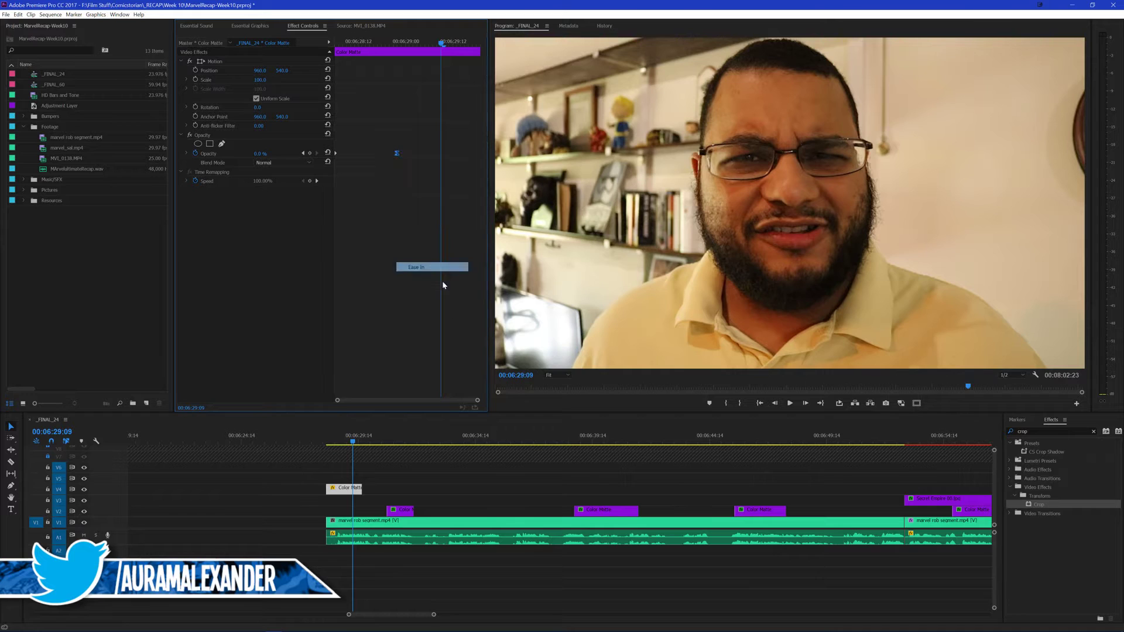
Search the effects for "holo" and apply uni.Holomatrix II to the Color Matte on V4
{"action": "left_click", "coordinate": [511, 466]}
{"action": "key", "text": "Up"}
{"action": "left_click", "coordinate": [1035, 432]}
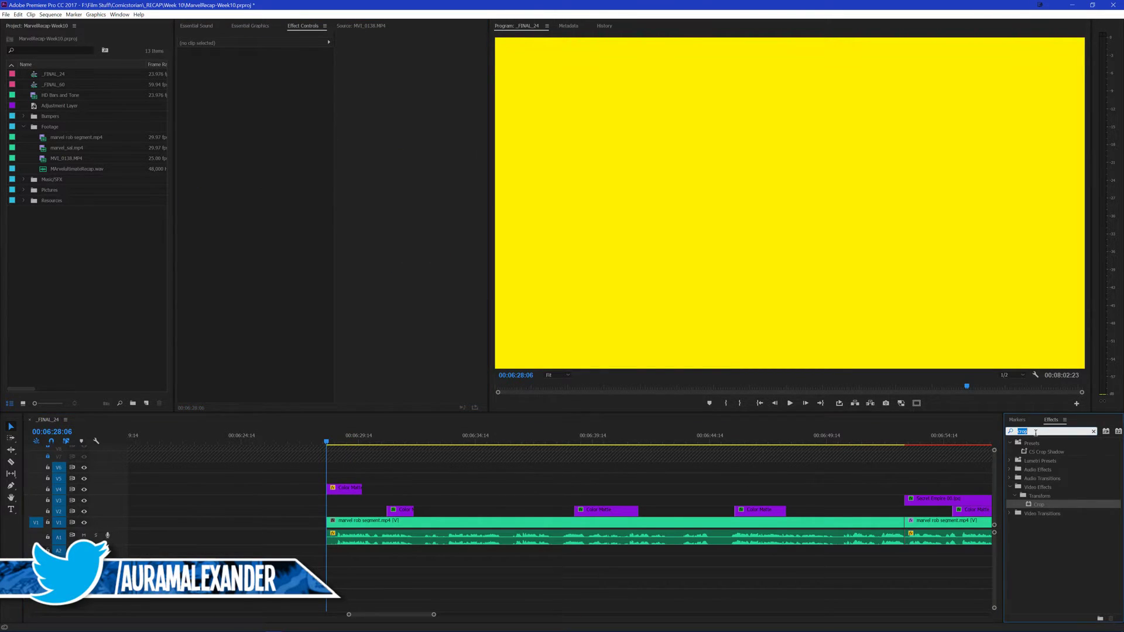
{"action": "type", "text": "holo"}
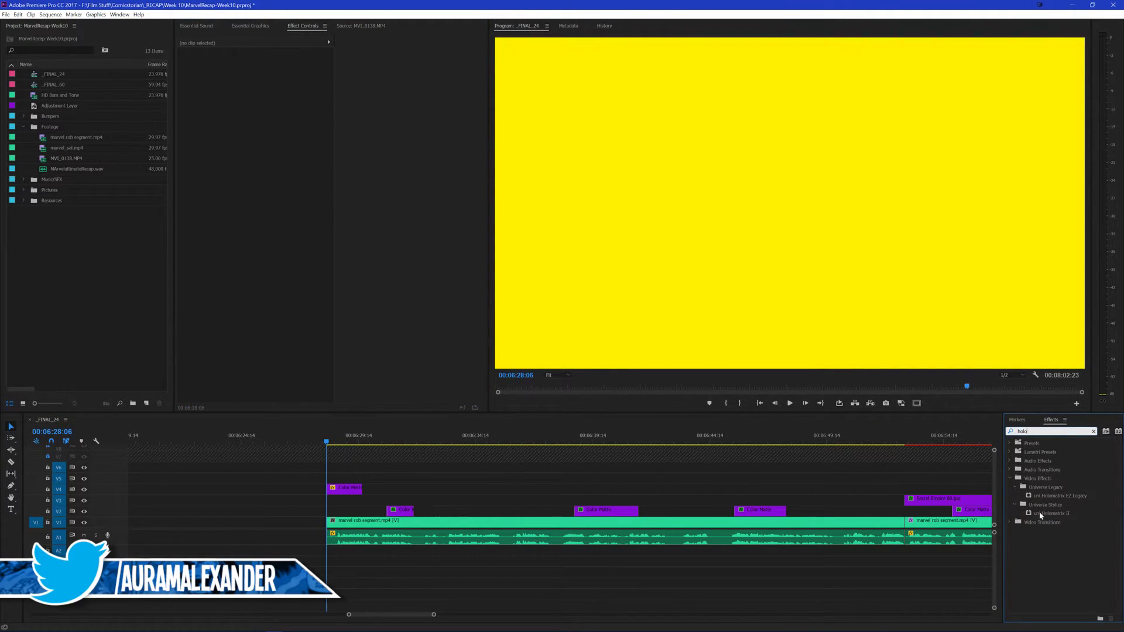
{"action": "left_click_drag", "start_coordinate": [1040, 515], "coordinate": [322, 500]}
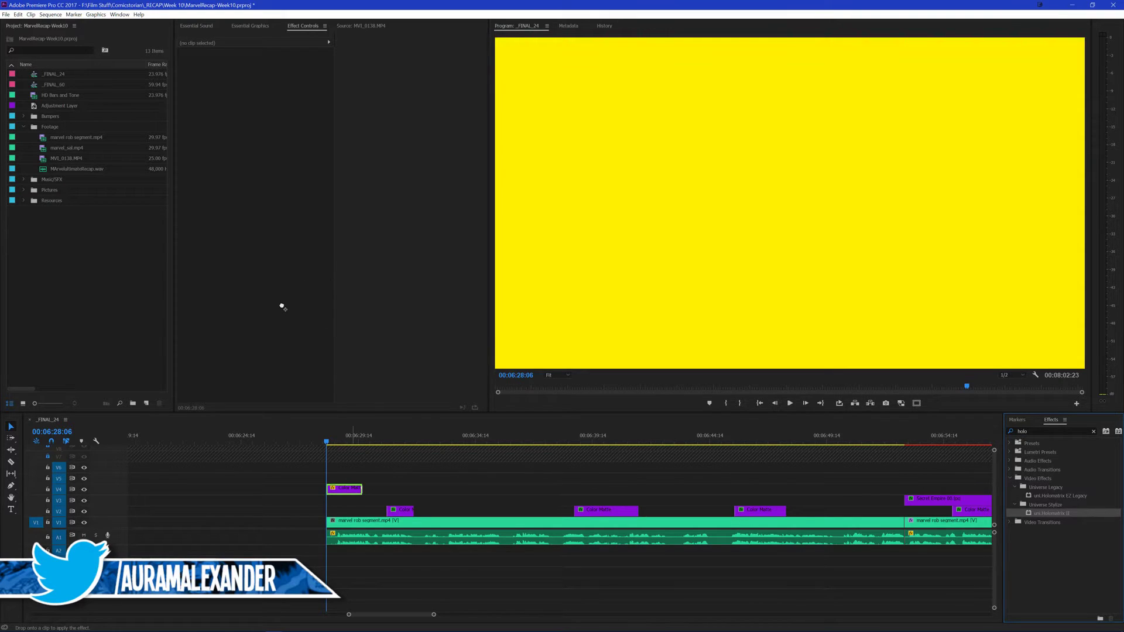
{"action": "left_click_drag", "start_coordinate": [284, 302], "coordinate": [274, 304]}
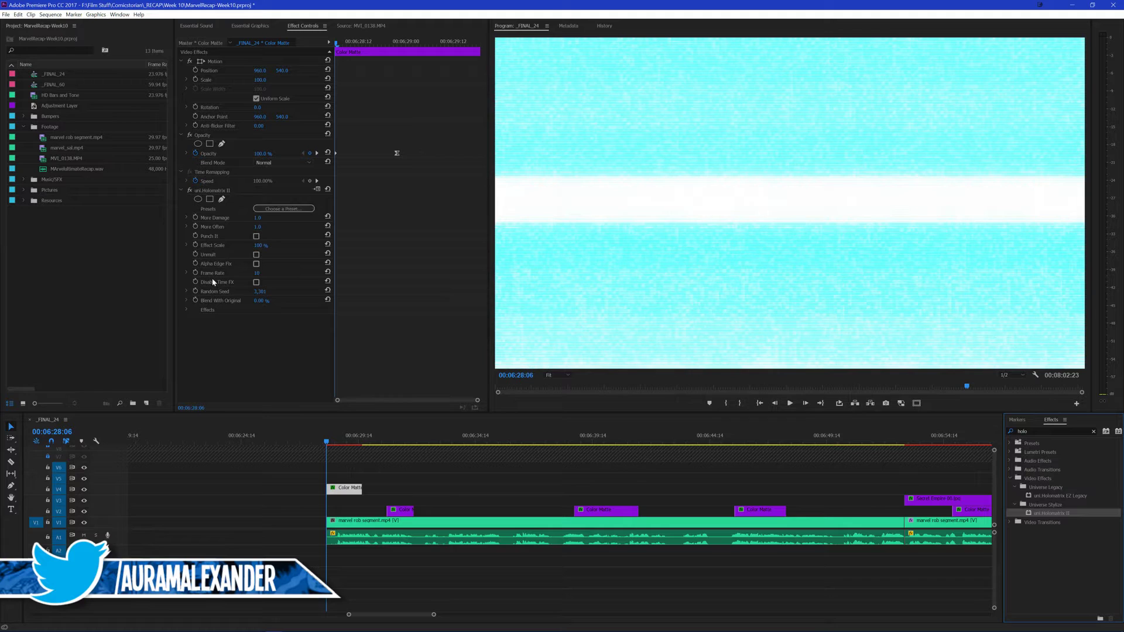
Set the Highlights colour in Holomatrix II's Color/Brightness Settings to pale yellow (RGB 255, 242, 145)
{"action": "left_click", "coordinate": [187, 310]}
{"action": "left_click", "coordinate": [192, 347]}
{"action": "scroll", "coordinate": [286, 336], "scroll_direction": "down", "scroll_amount": 1}
{"action": "left_click", "coordinate": [259, 349]}
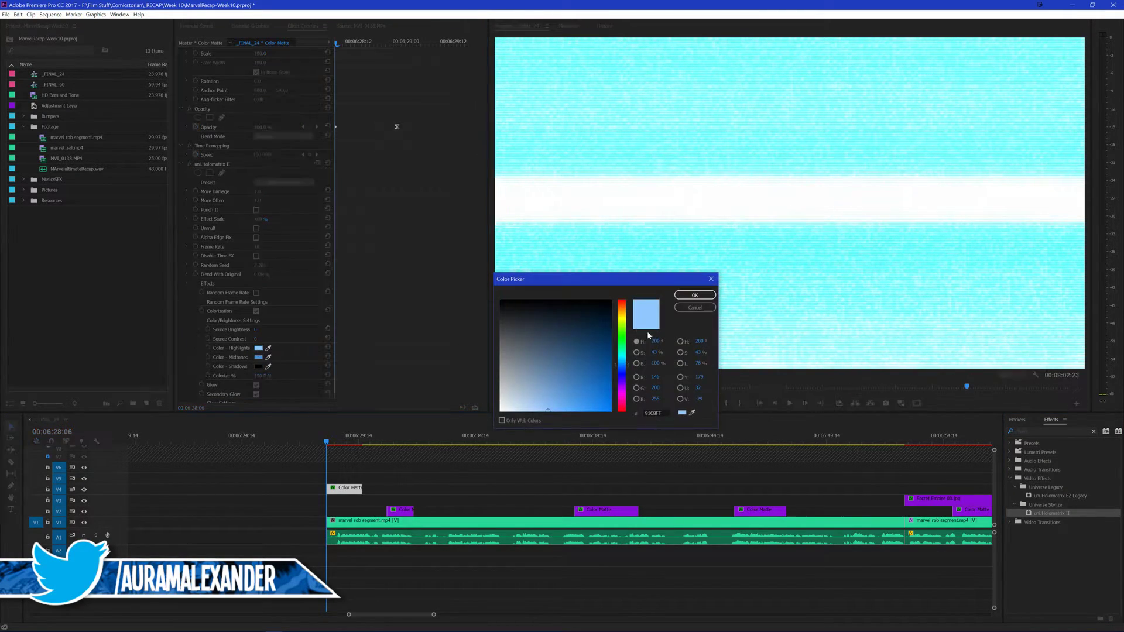
{"action": "left_click", "coordinate": [623, 318]}
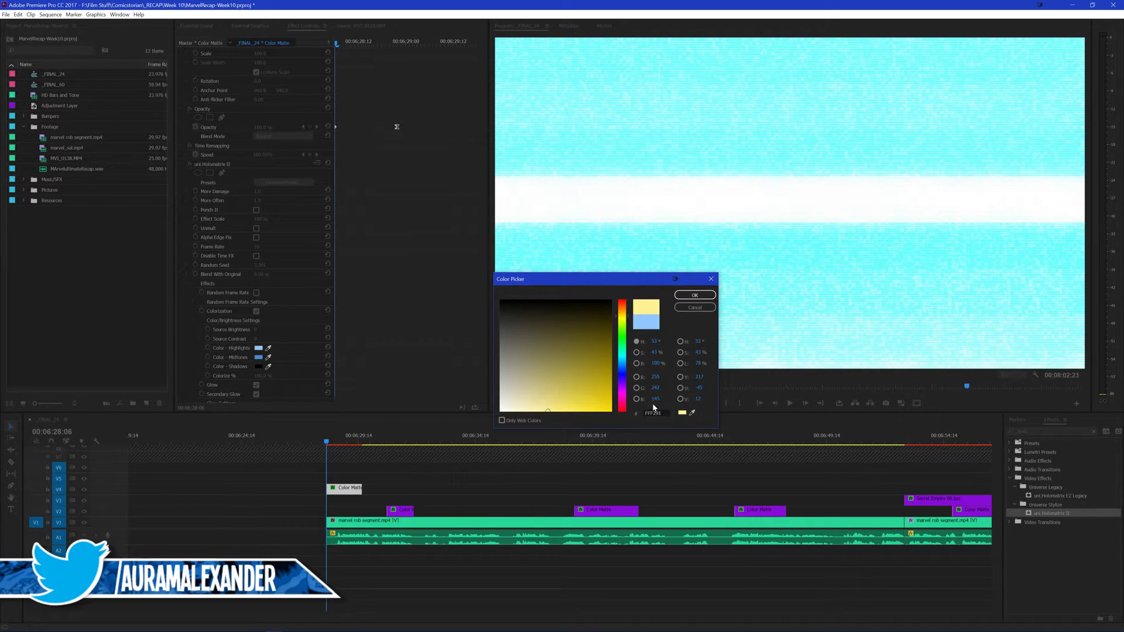
{"action": "left_click", "coordinate": [687, 296]}
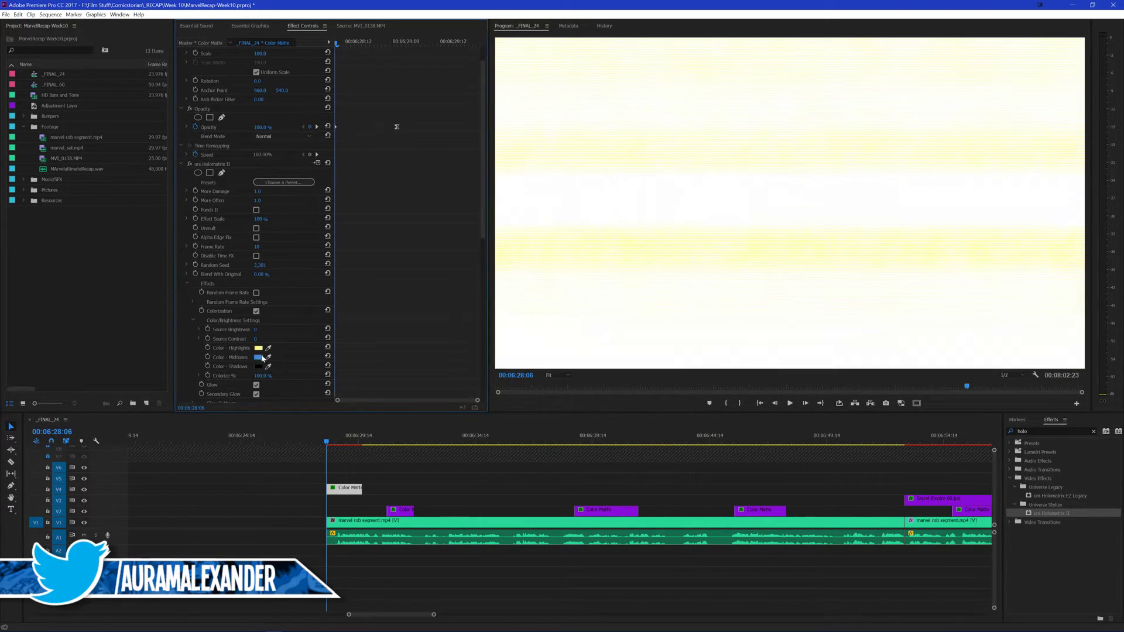
Set the Midtones colour in Holomatrix II's Color/Brightness Settings to yellow (RGB 227, 225, 17)
{"action": "left_click", "coordinate": [259, 357]}
{"action": "left_click", "coordinate": [623, 320]}
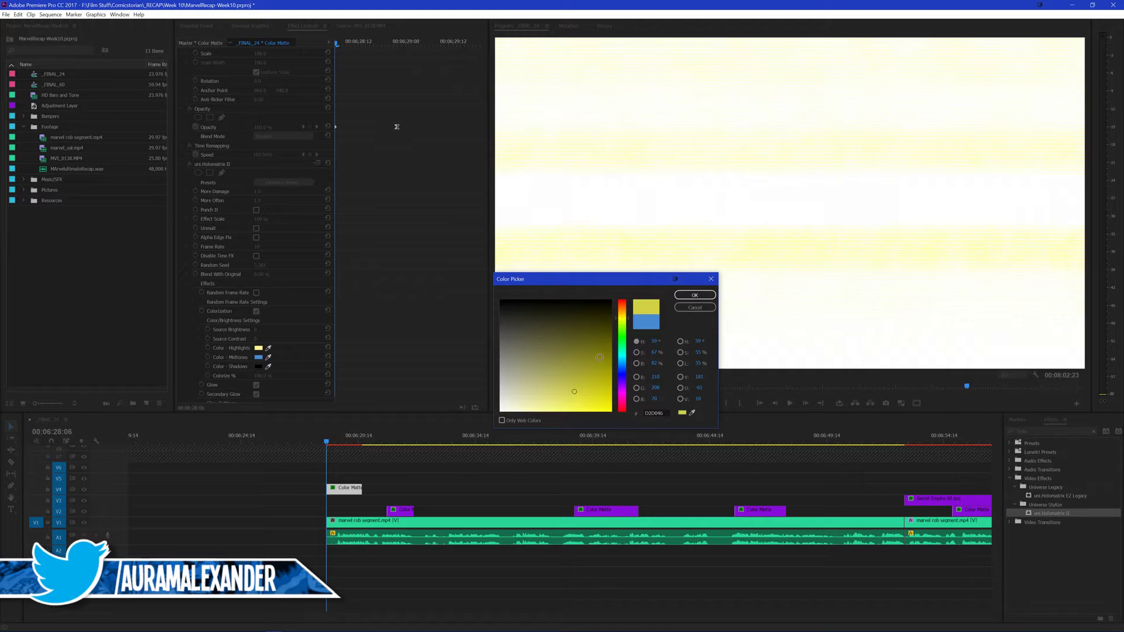
{"action": "left_click", "coordinate": [603, 399]}
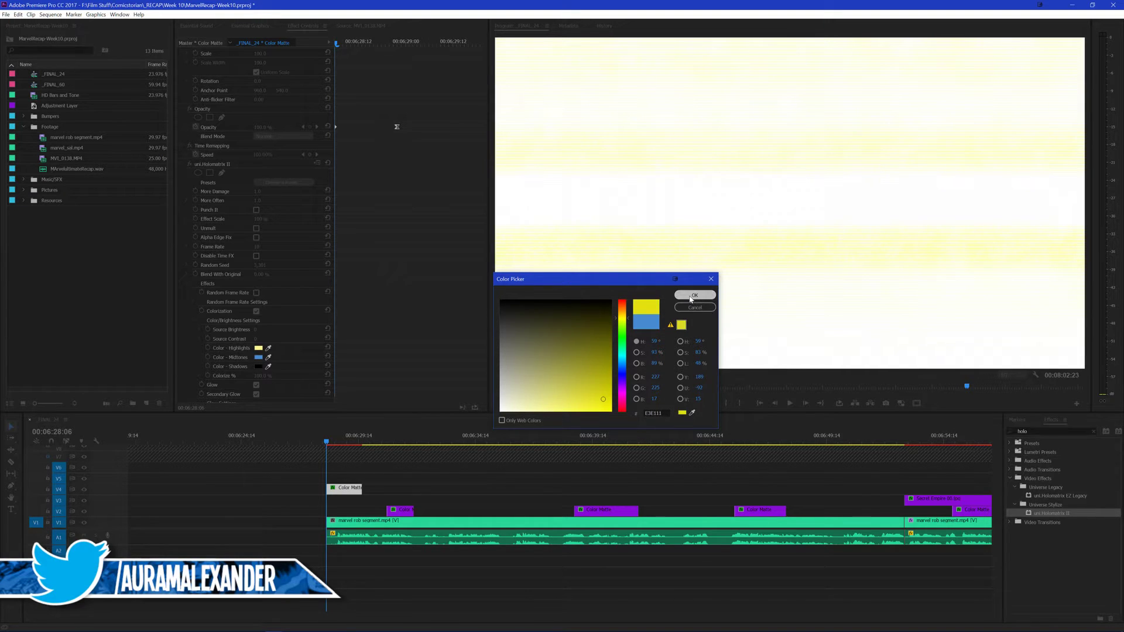
{"action": "left_click", "coordinate": [690, 297]}
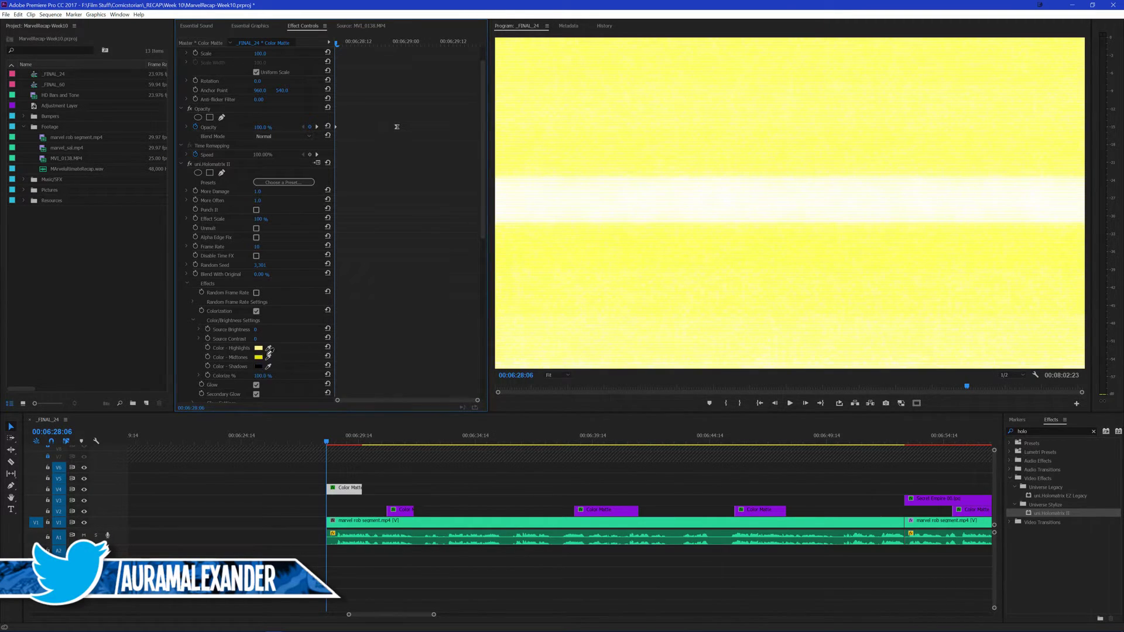
Play back the yellow hologram flash at the start of the marvel rob segment clip
{"action": "left_click", "coordinate": [327, 443]}
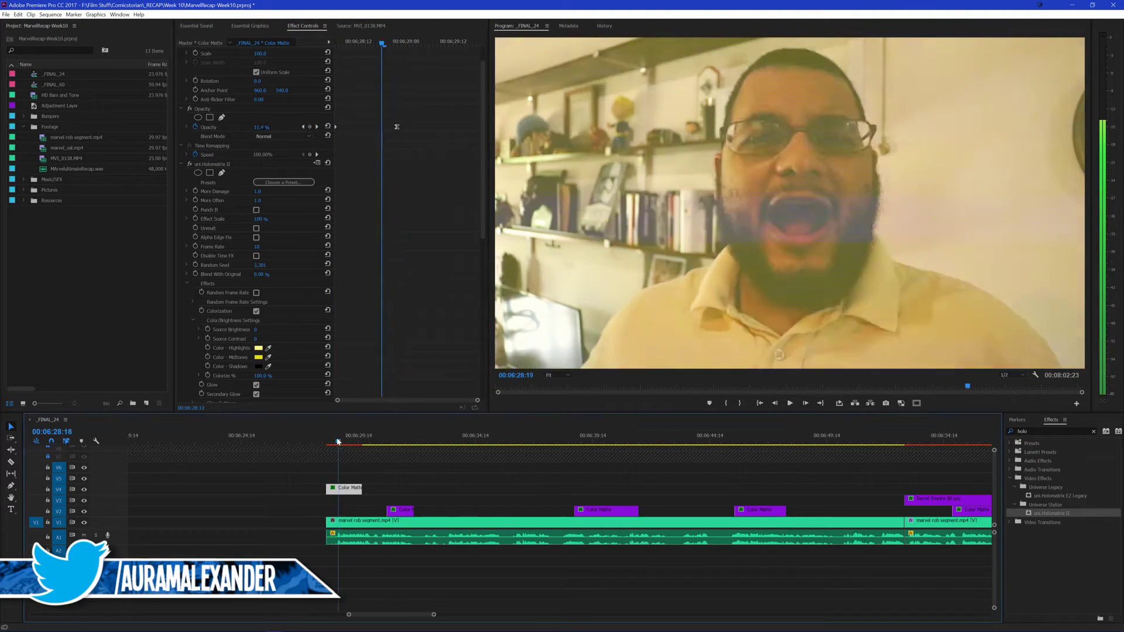
{"action": "left_click", "coordinate": [434, 468]}
{"action": "key", "text": "space"}
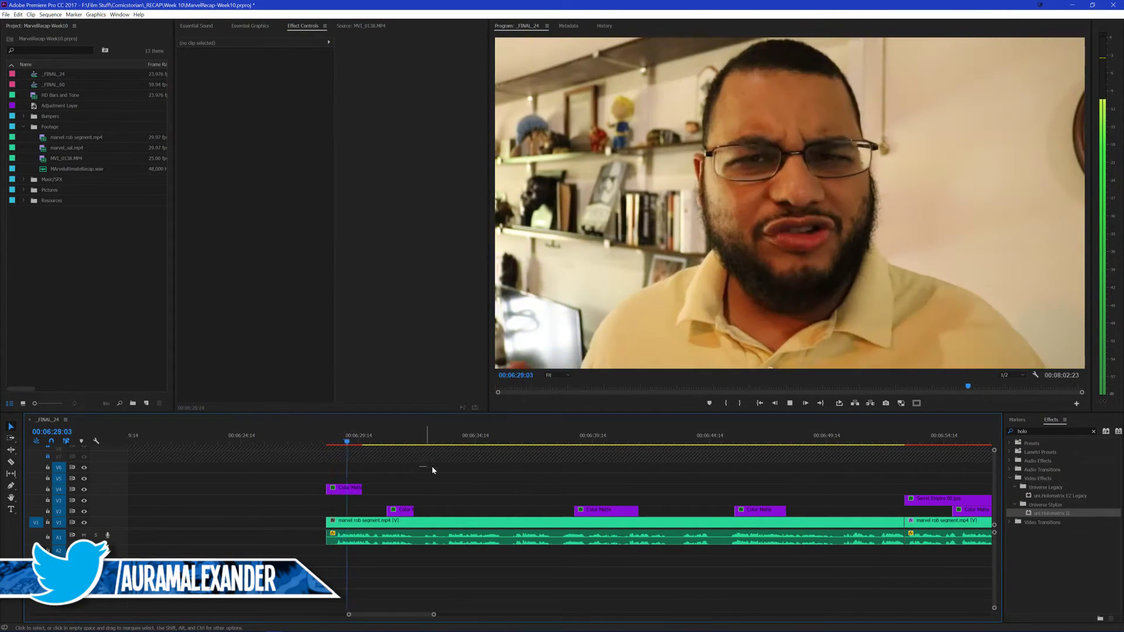
{"action": "left_click_drag", "start_coordinate": [339, 440], "coordinate": [326, 451]}
{"action": "key", "text": "space"}
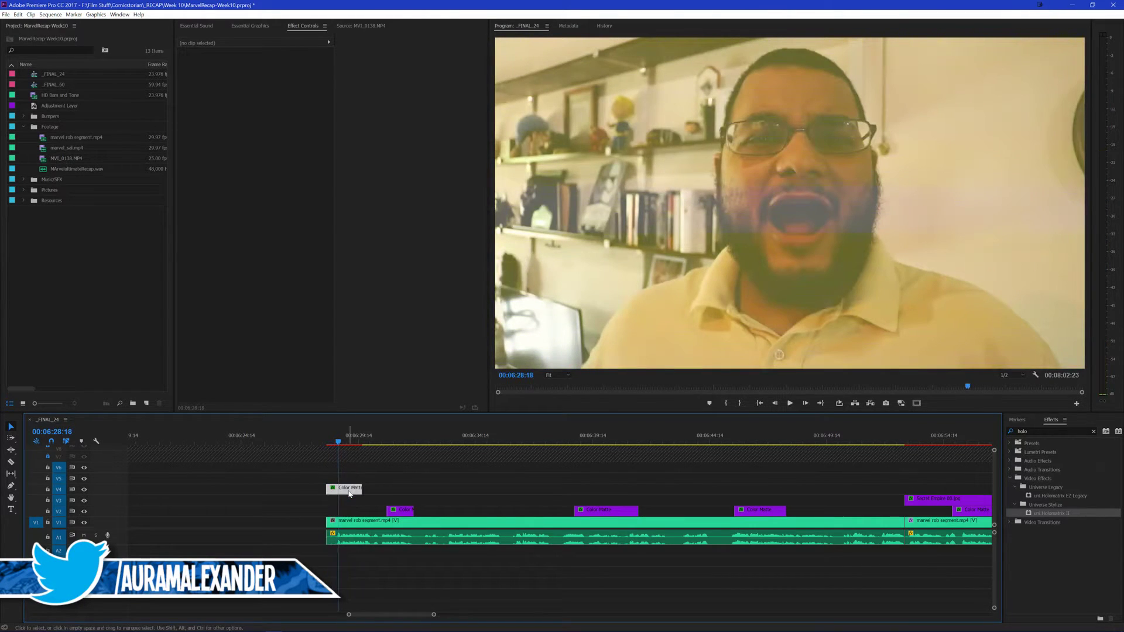
Nest the V4 Color Matte as a sequence named Yello and move the Holomatrix II effect from the matte onto the nest
{"action": "left_click", "coordinate": [350, 493]}
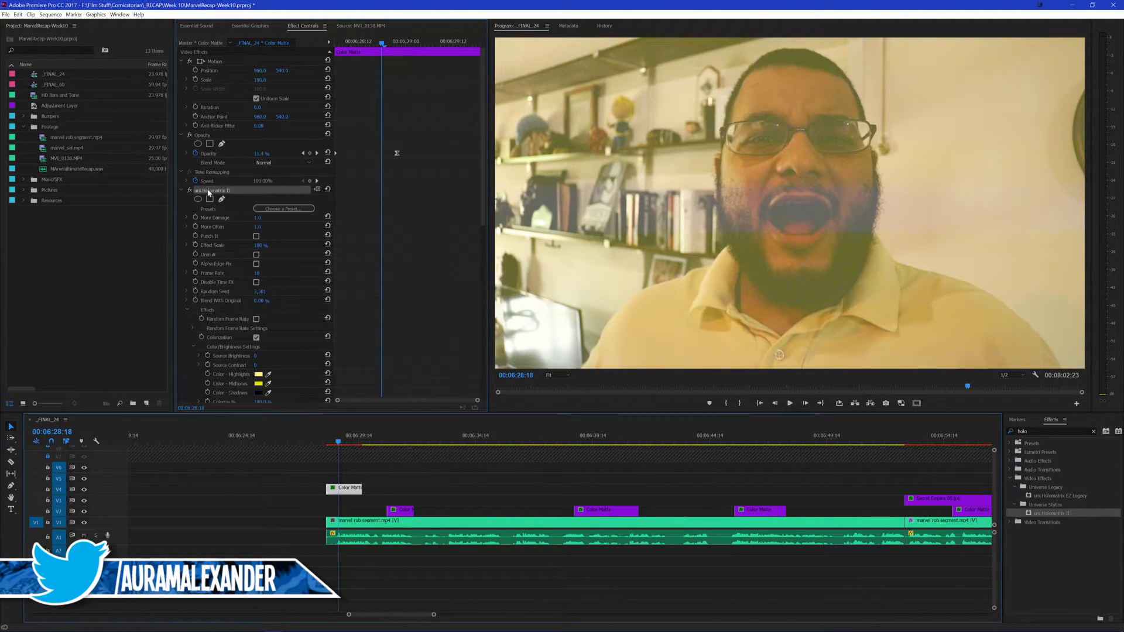
{"action": "left_click", "coordinate": [208, 191]}
{"action": "key", "text": "Delete"}
{"action": "left_click", "coordinate": [354, 495]}
{"action": "key", "text": "ctrl+shift+n"}
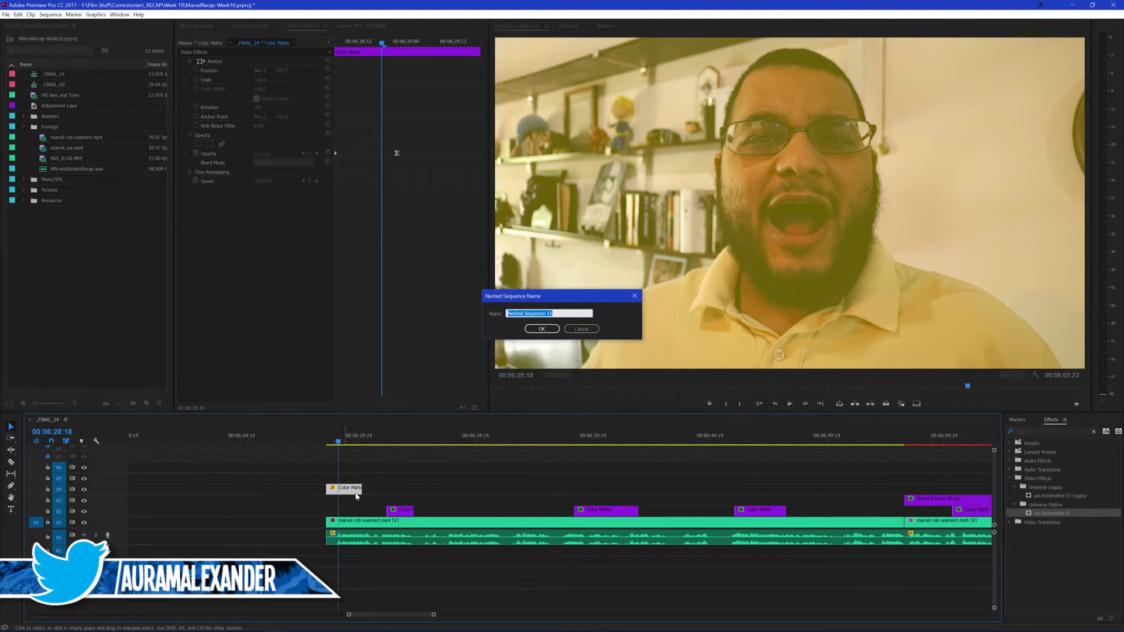
{"action": "type", "text": "Yello"}
{"action": "key", "text": "Return"}
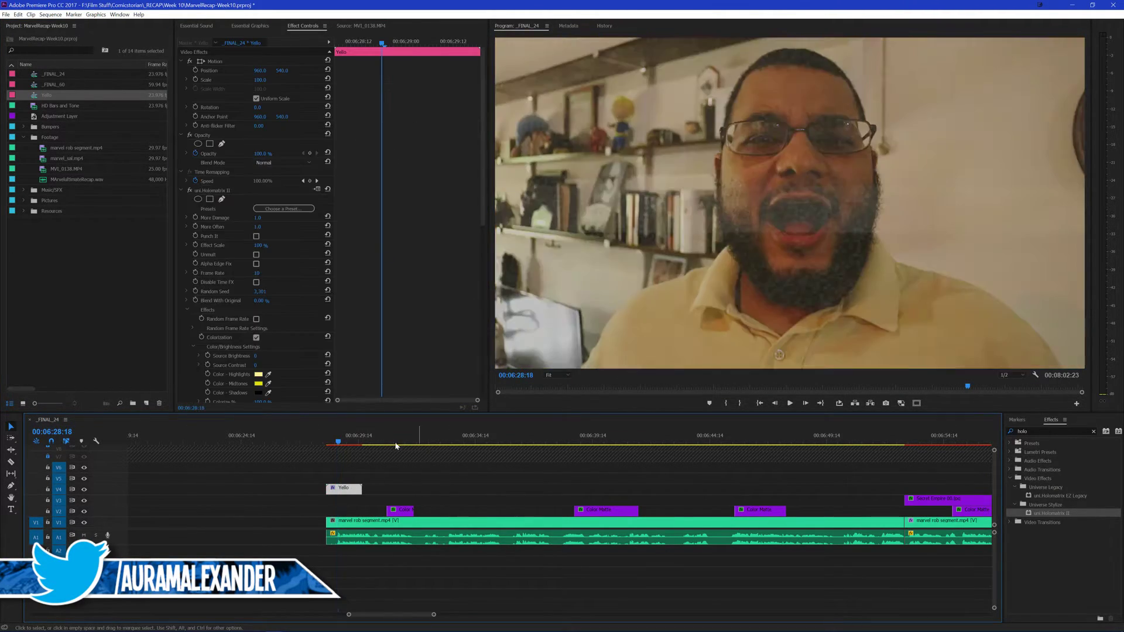
Play back the nested Yello flash from 00:06:28:06 and scrub through its fade
{"action": "left_click", "coordinate": [423, 457]}
{"action": "left_click", "coordinate": [327, 439]}
{"action": "key", "text": "space"}
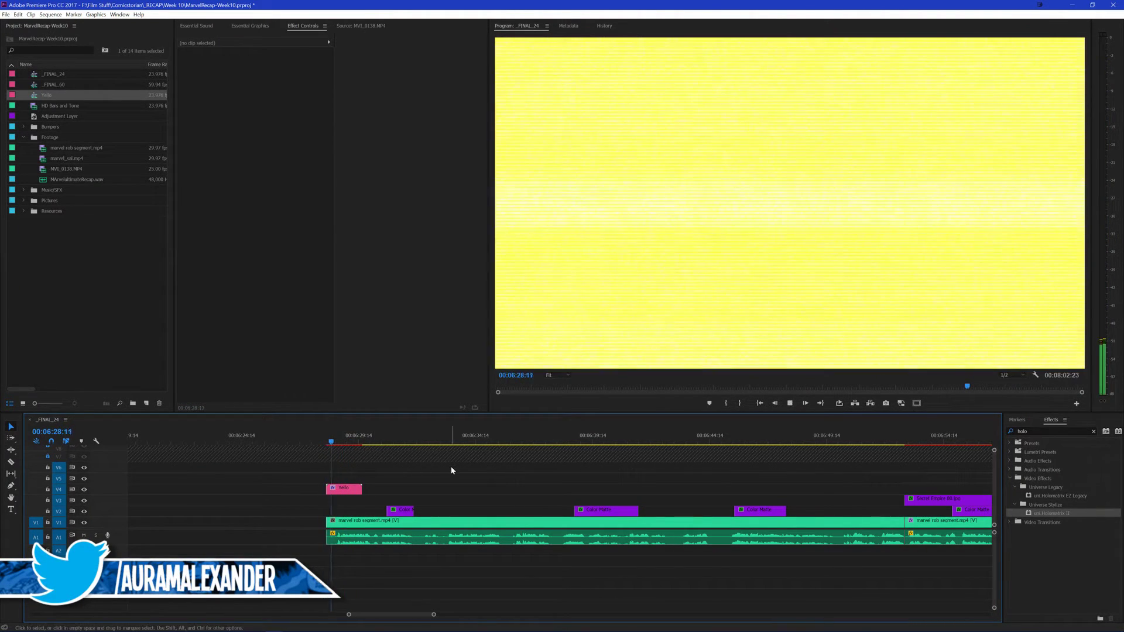
{"action": "left_click", "coordinate": [332, 446]}
{"action": "left_click_drag", "start_coordinate": [331, 446], "coordinate": [340, 444]}
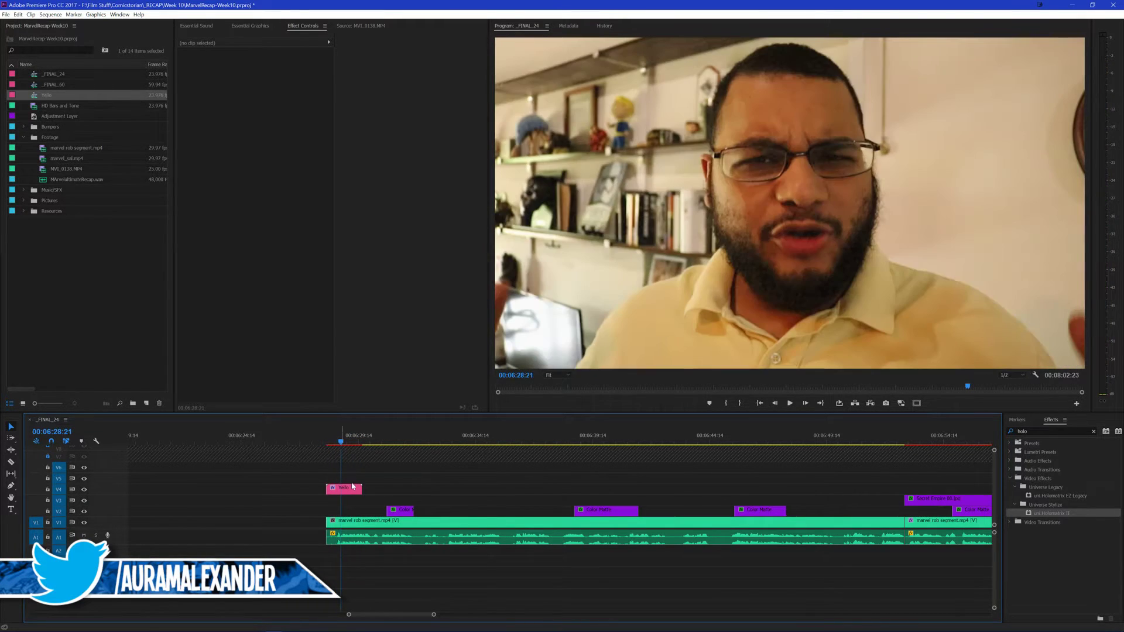
Inside the Yello nest, remove the Color Matte's Opacity keyframes, set its Opacity to 100%, and return to the _FINAL_24 sequence
{"action": "left_click", "coordinate": [354, 486]}
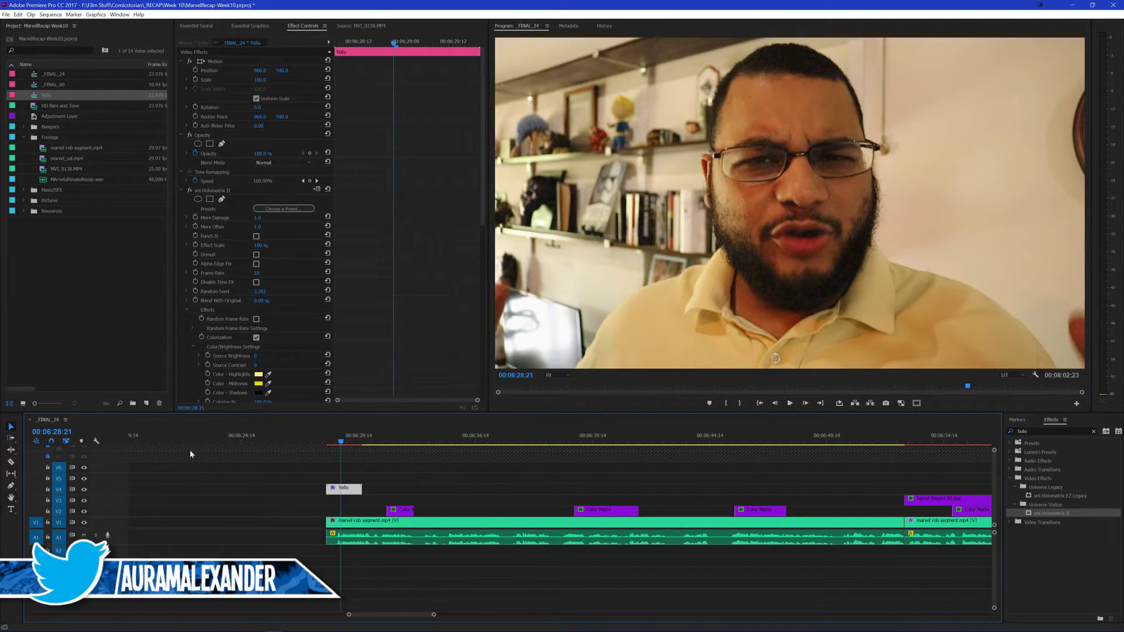
{"action": "double_click", "coordinate": [343, 490]}
{"action": "left_click", "coordinate": [159, 489]}
{"action": "left_click", "coordinate": [199, 144]}
{"action": "left_click", "coordinate": [593, 332]}
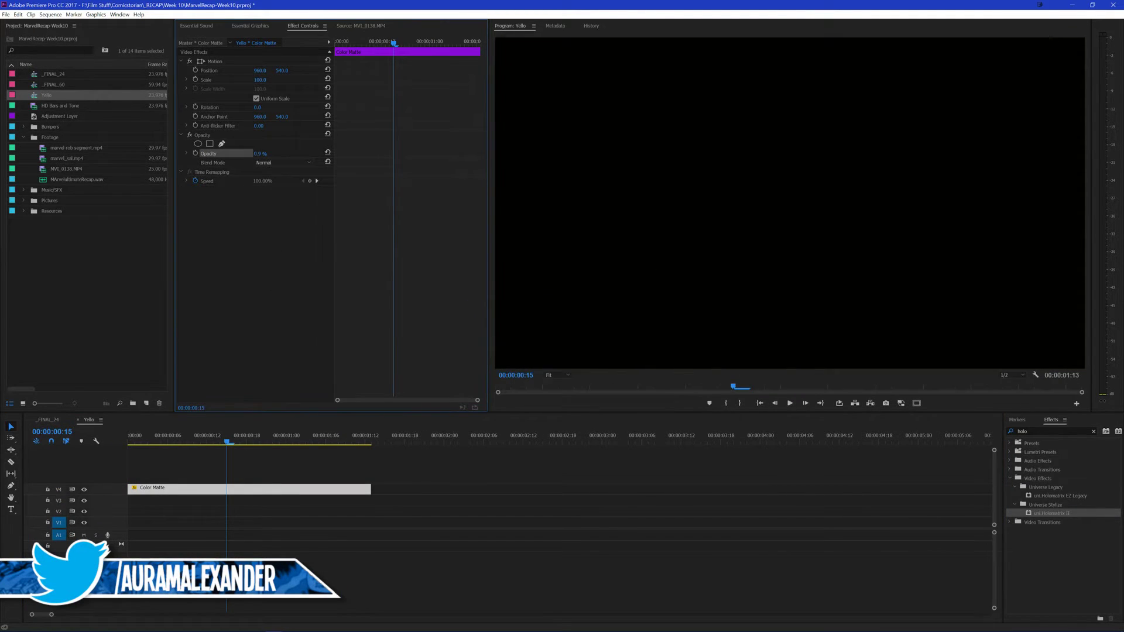
{"action": "left_click_drag", "start_coordinate": [259, 154], "coordinate": [273, 157]}
{"action": "left_click", "coordinate": [55, 424]}
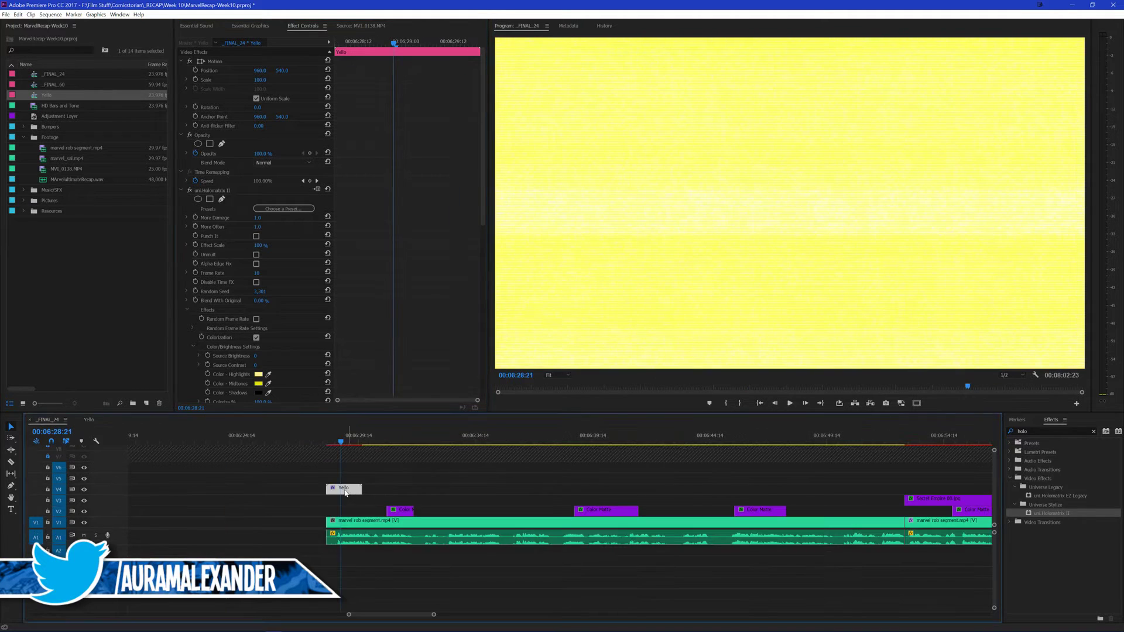
Keyframe the Yello nest's Opacity from 100% at 00:06:28:06 to 0% at 00:06:28:21
{"action": "left_click", "coordinate": [181, 189]}
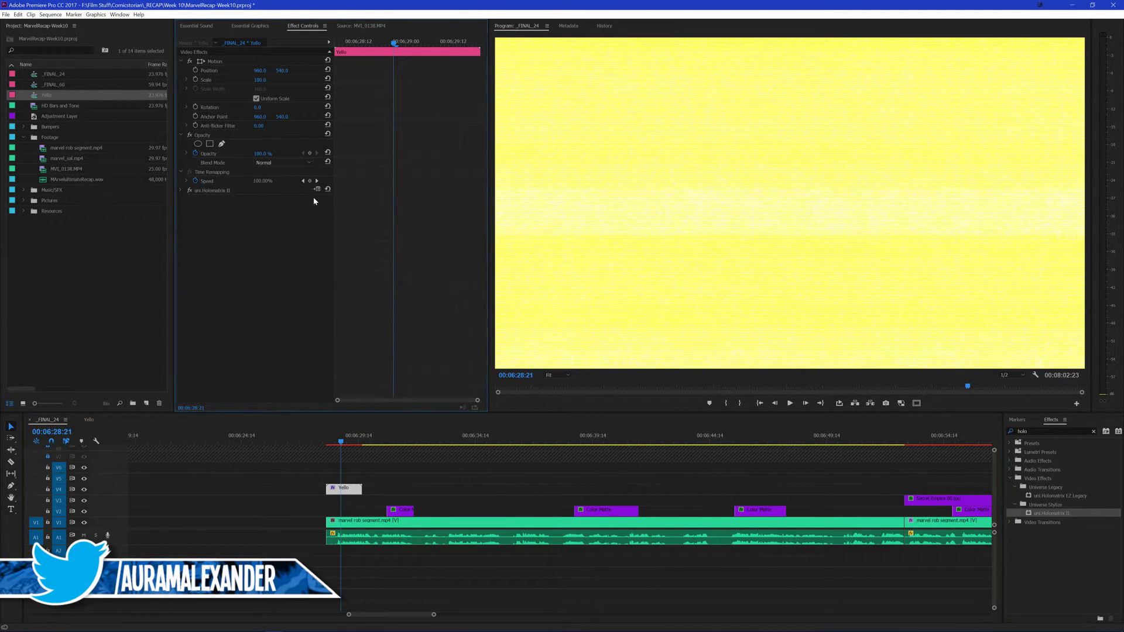
{"action": "left_click", "coordinate": [310, 153]}
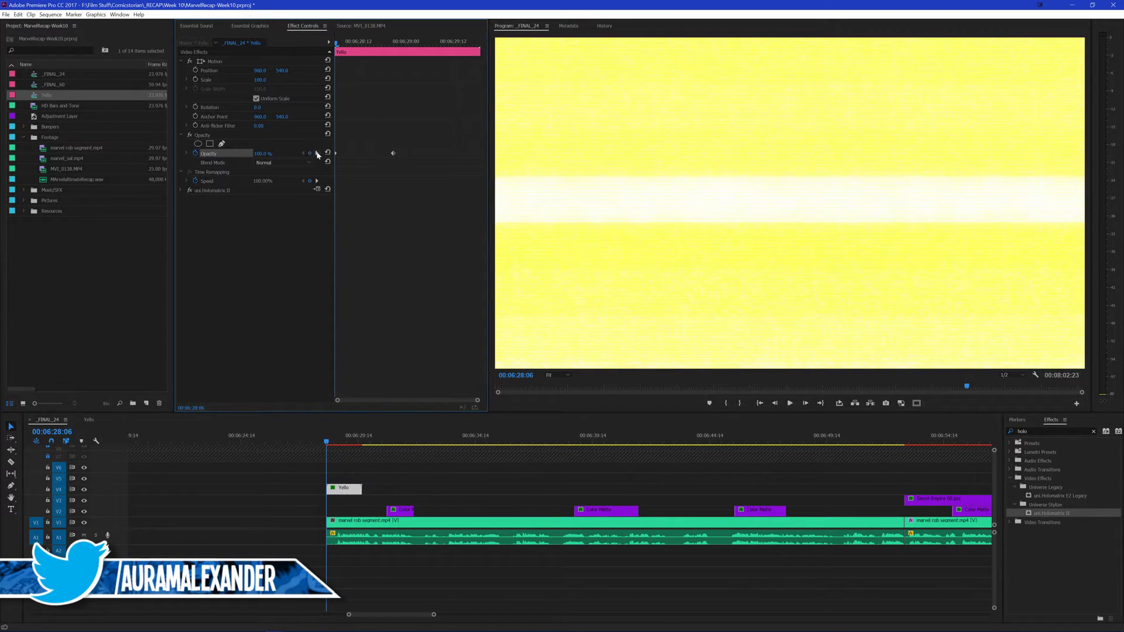
{"action": "left_click", "coordinate": [317, 153]}
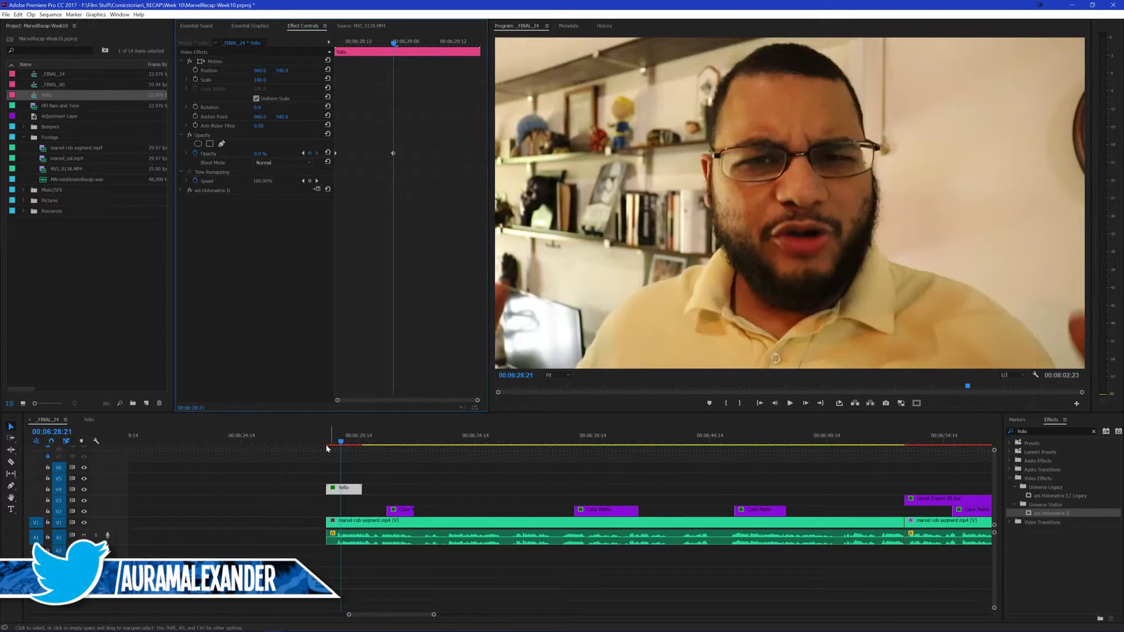
Play back and scrub the start of the segment to check the Yello nest's fade
{"action": "left_click", "coordinate": [323, 438]}
{"action": "left_click", "coordinate": [419, 462]}
{"action": "key", "text": "space"}
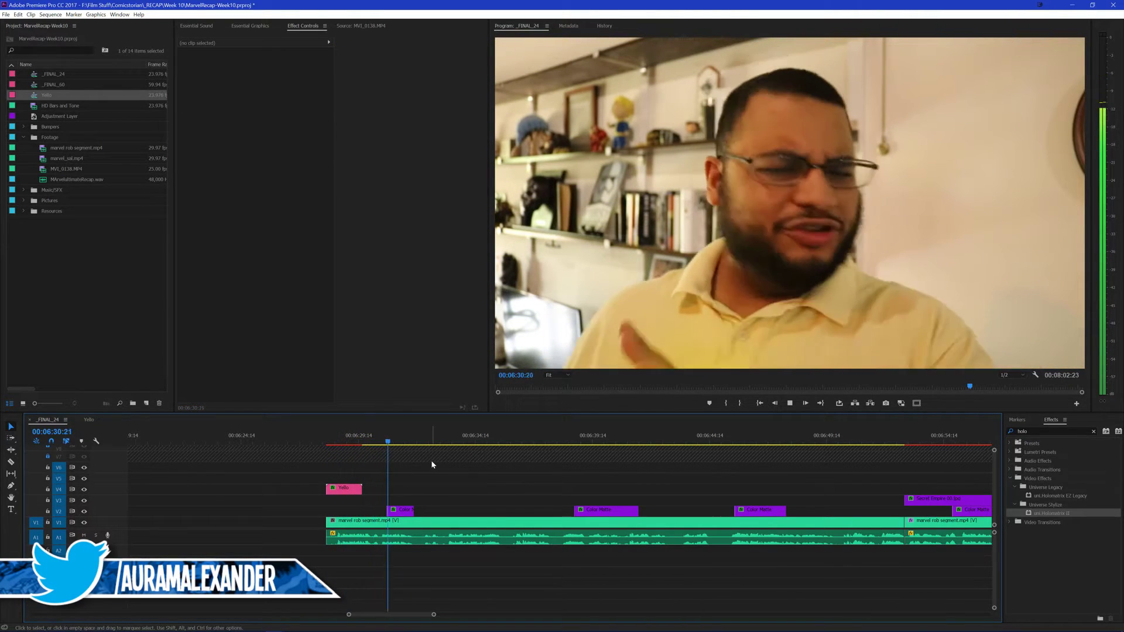
{"action": "left_click", "coordinate": [336, 438]}
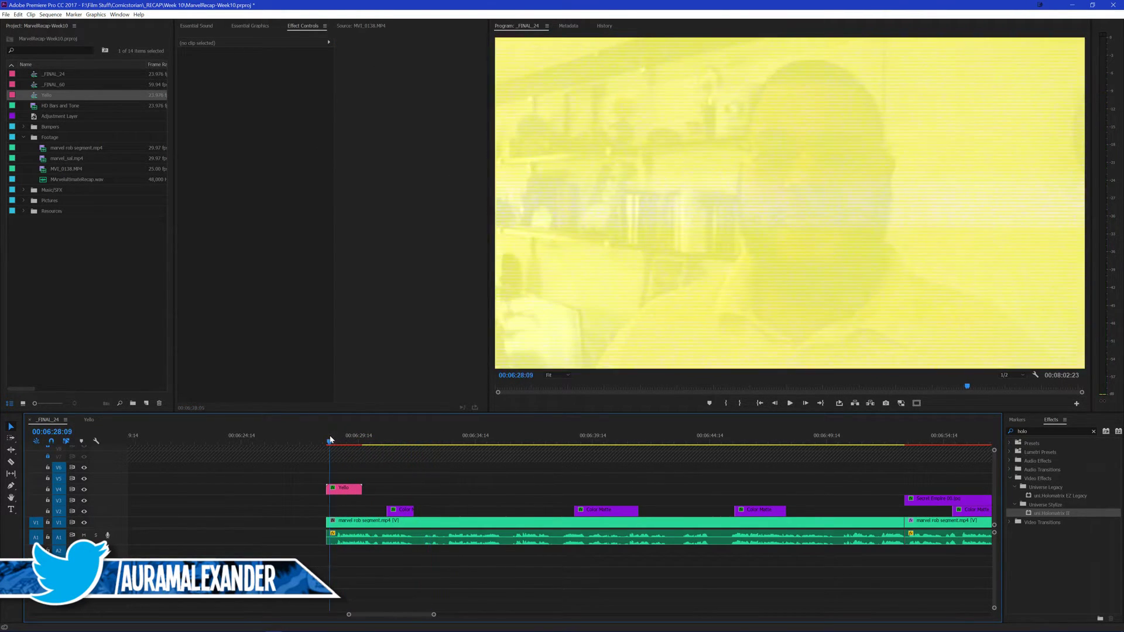
{"action": "left_click_drag", "start_coordinate": [364, 449], "coordinate": [332, 444]}
Preview the Yello nest with its Opacity effect temporarily switched off, and return the playhead to 00:06:28:06
{"action": "left_click", "coordinate": [345, 489]}
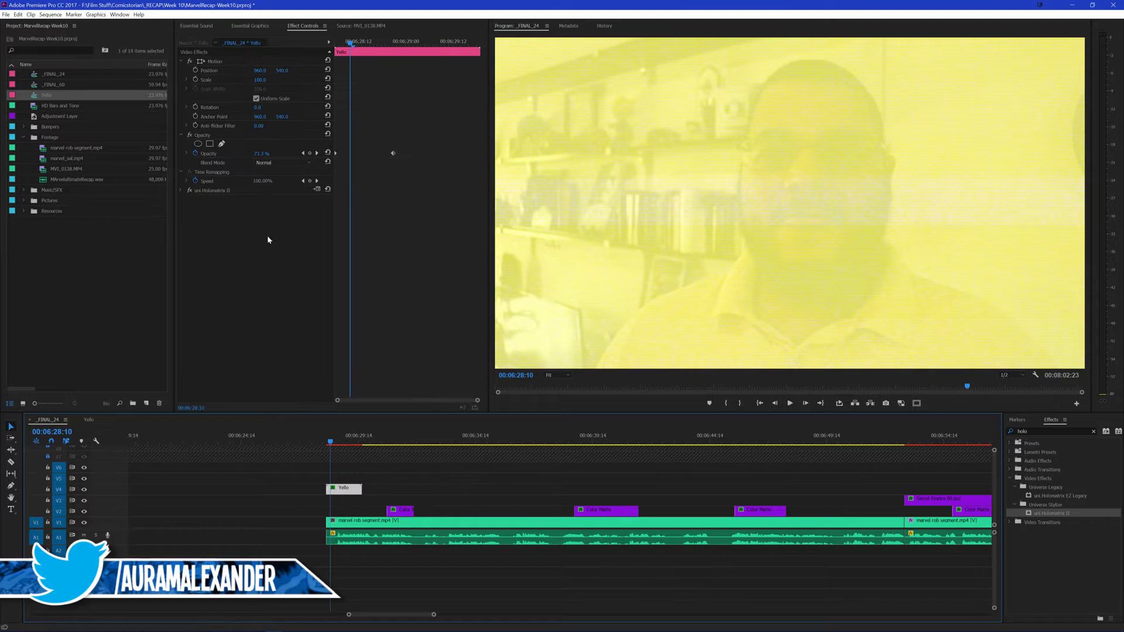
{"action": "left_click", "coordinate": [193, 137]}
{"action": "key", "text": "space"}
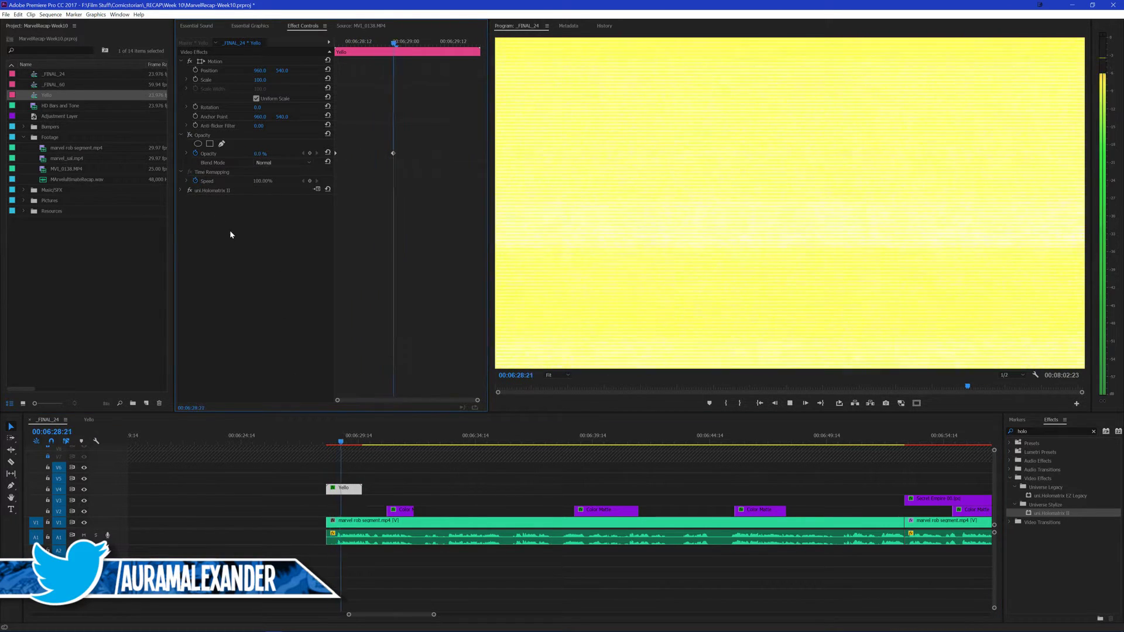
{"action": "left_click", "coordinate": [190, 136]}
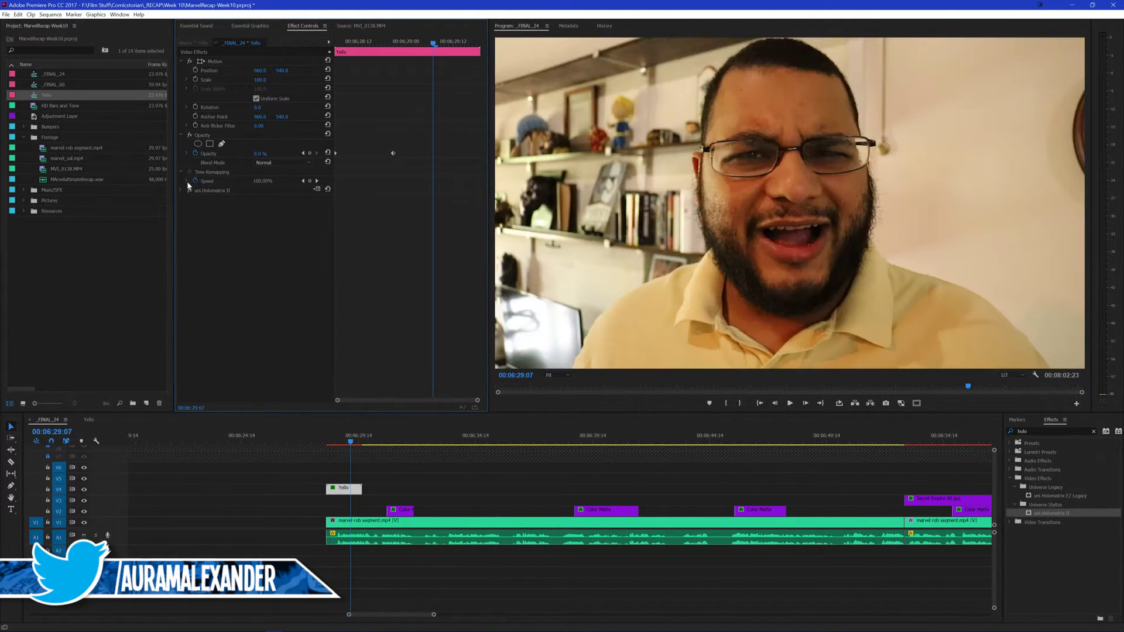
{"action": "left_click_drag", "start_coordinate": [433, 44], "coordinate": [322, 46]}
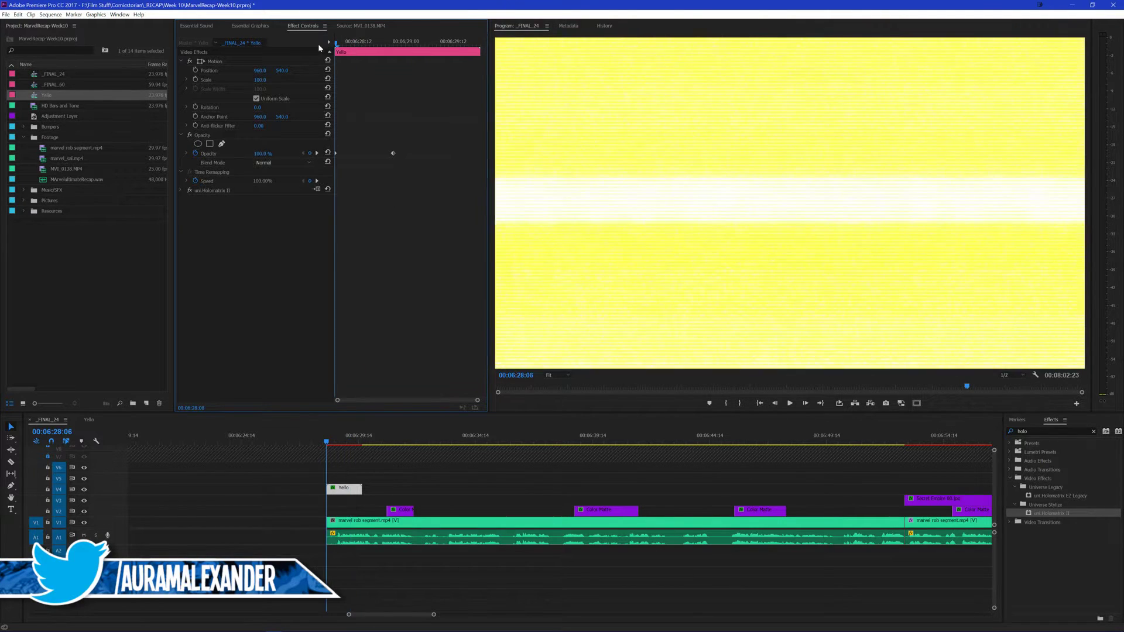
Try a dark olive Midtones colour (RGB 135, 134, 19) in the Yello nest's Holomatrix II effect
{"action": "left_click", "coordinate": [180, 191]}
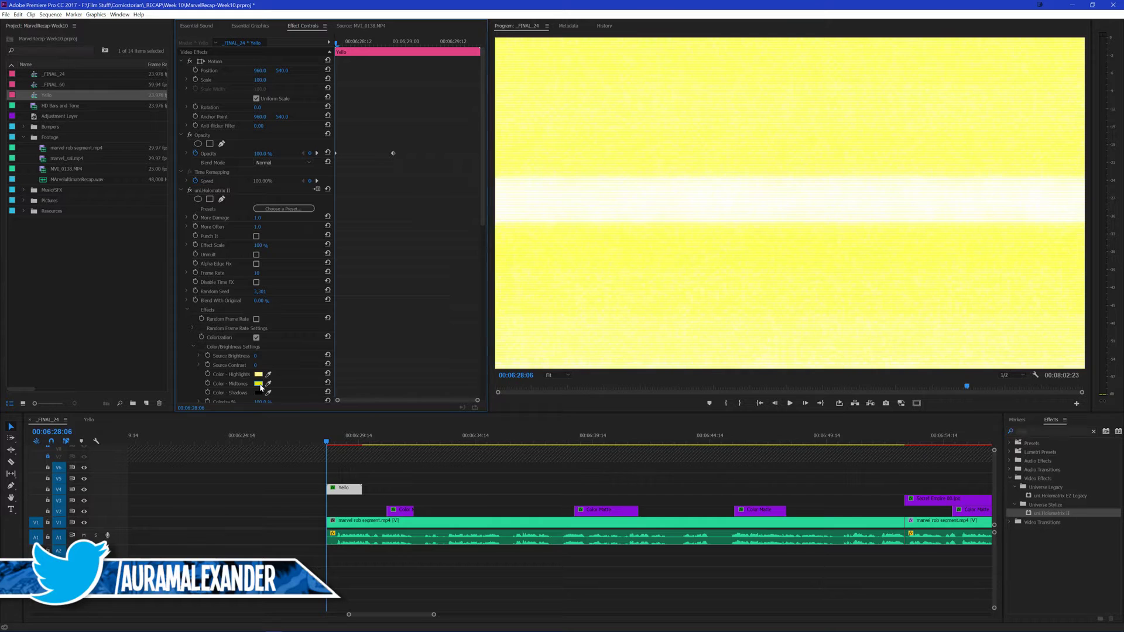
{"action": "left_click", "coordinate": [259, 384]}
{"action": "left_click", "coordinate": [596, 359]}
{"action": "left_click", "coordinate": [677, 301]}
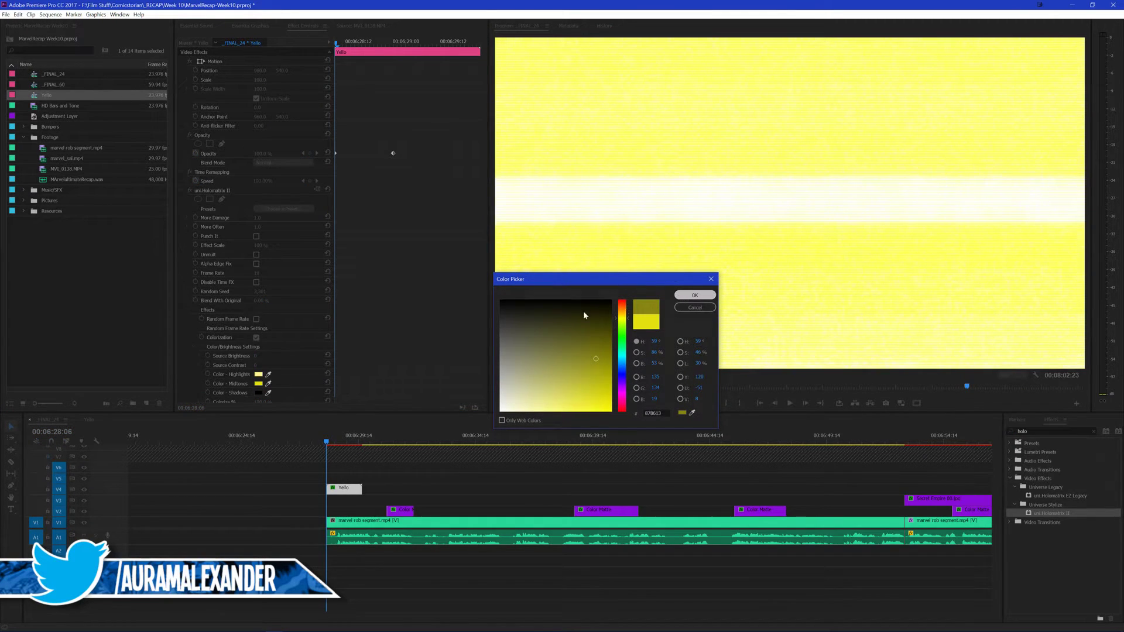
Set the Yello nest's Holomatrix II Midtones colour to bright yellow (RGB 255, 252, 0)
{"action": "left_click", "coordinate": [258, 384]}
{"action": "left_click", "coordinate": [611, 408]}
{"action": "left_click", "coordinate": [695, 295]}
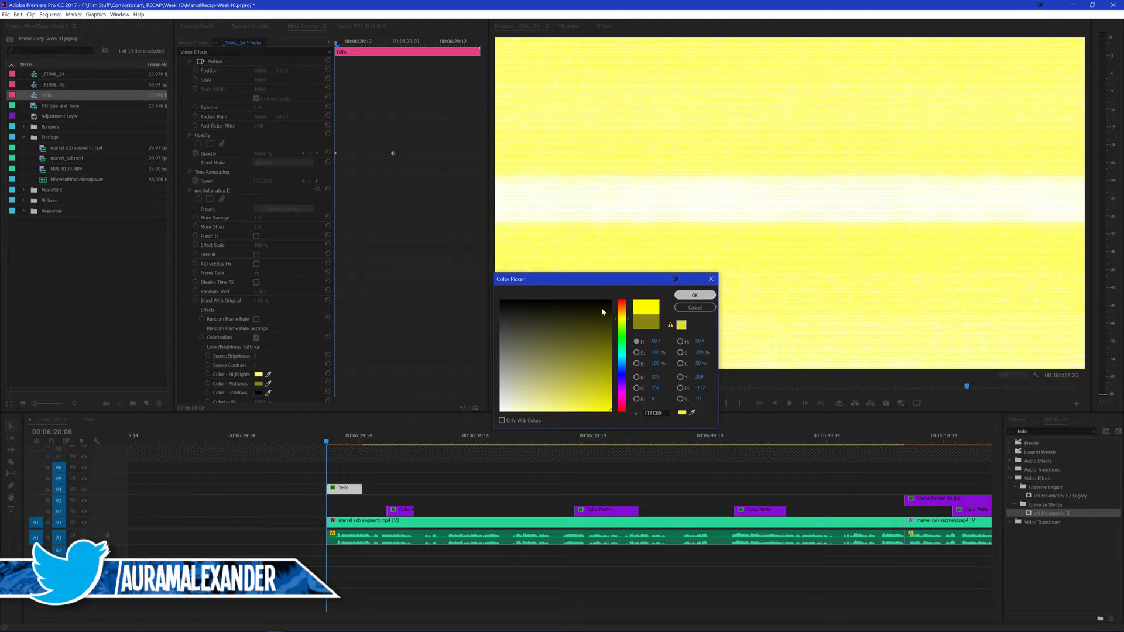
Set the Yello nest's Holomatrix II Highlights colour to dark olive (RGB 88, 78, 4)
{"action": "left_click", "coordinate": [259, 375]}
{"action": "left_click_drag", "start_coordinate": [598, 331], "coordinate": [606, 339]}
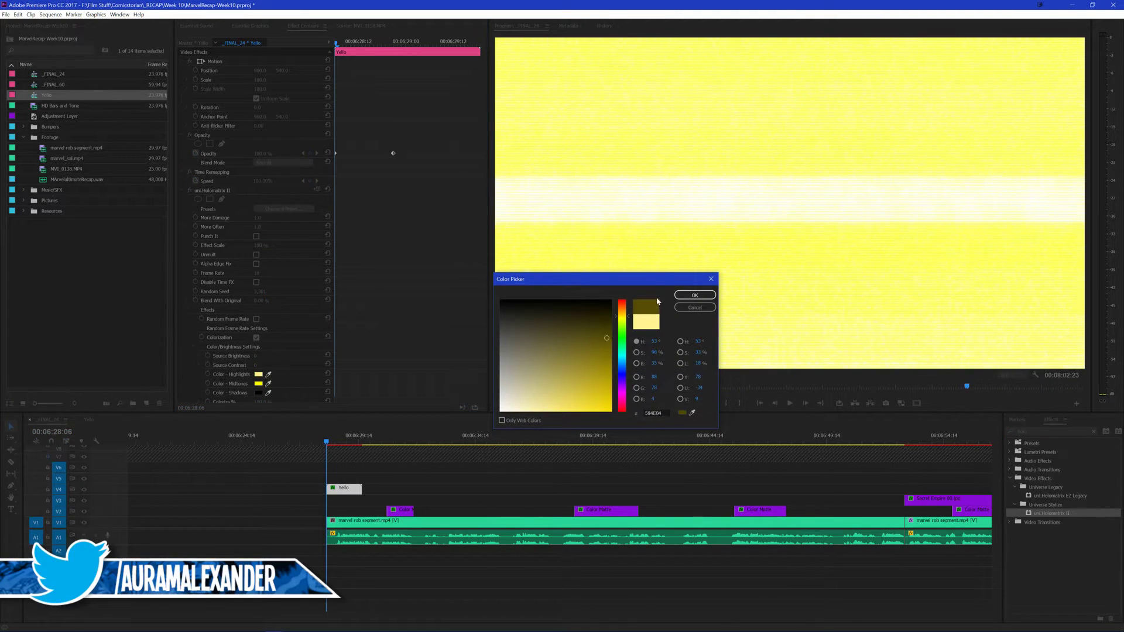
{"action": "left_click", "coordinate": [689, 296]}
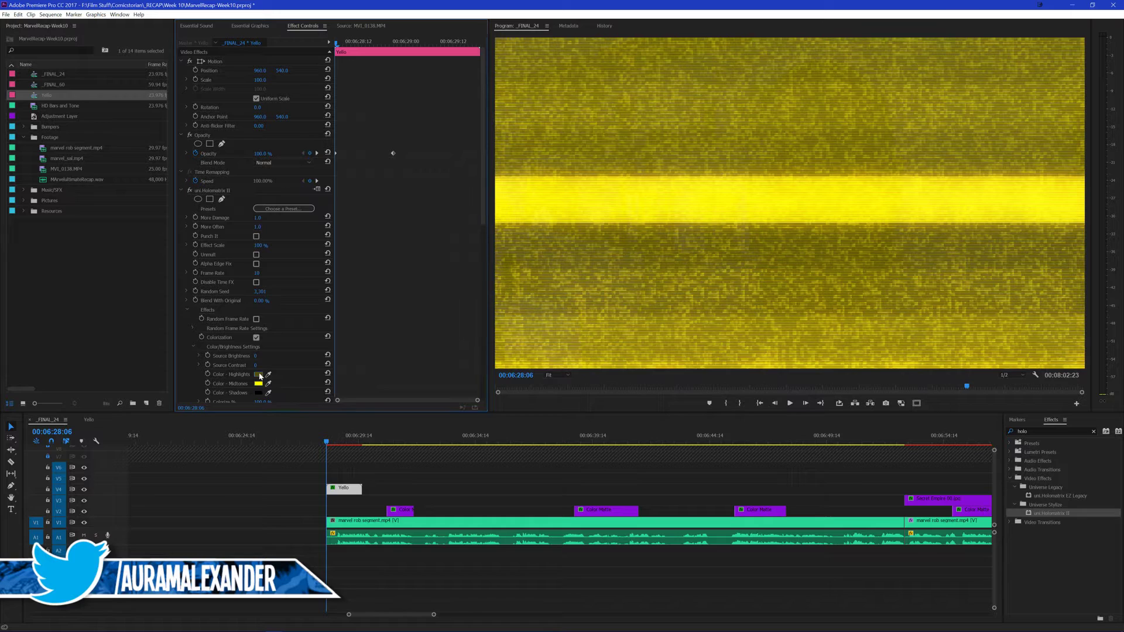
Play back the recoloured Yello flash from 00:06:28:06
{"action": "left_click", "coordinate": [452, 462]}
{"action": "key", "text": "space"}
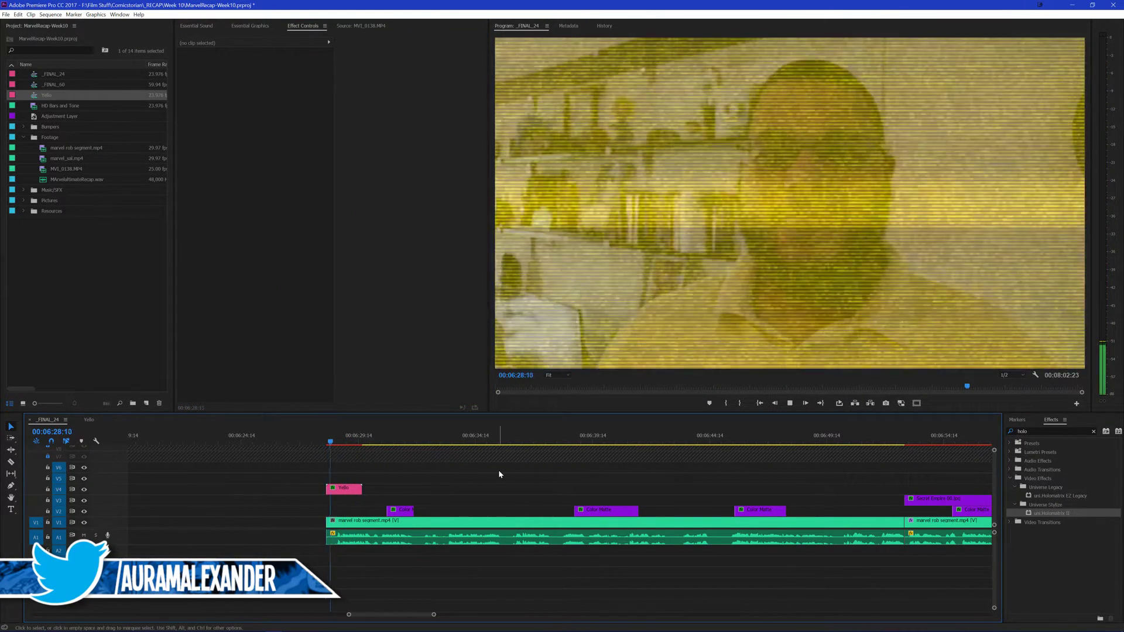
{"action": "key", "text": "space"}
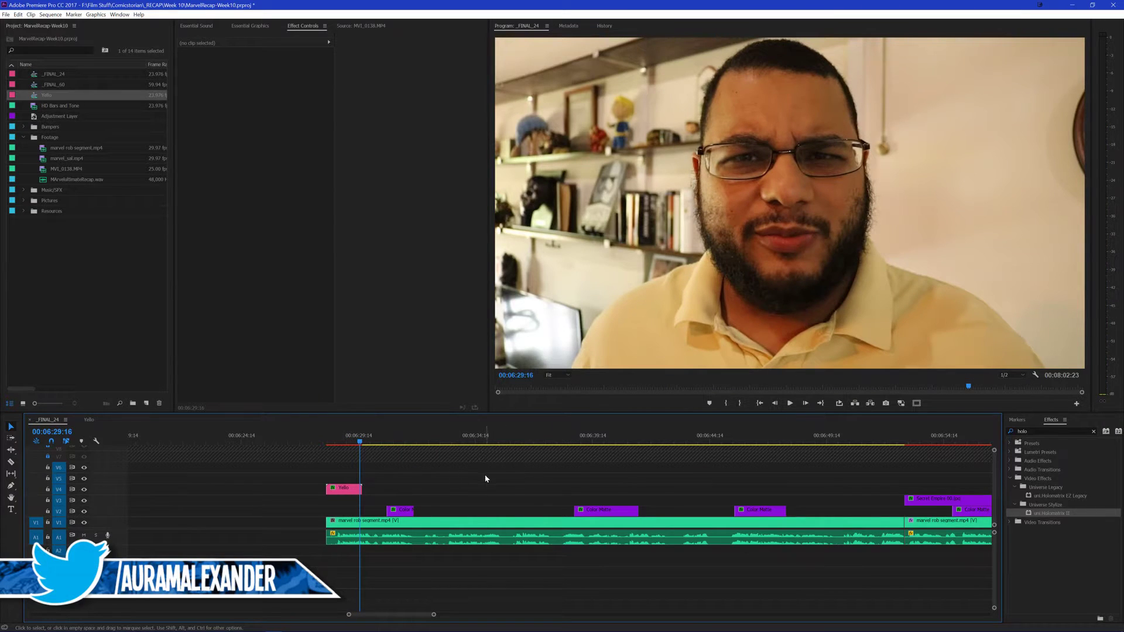
{"action": "key", "text": "minus"}
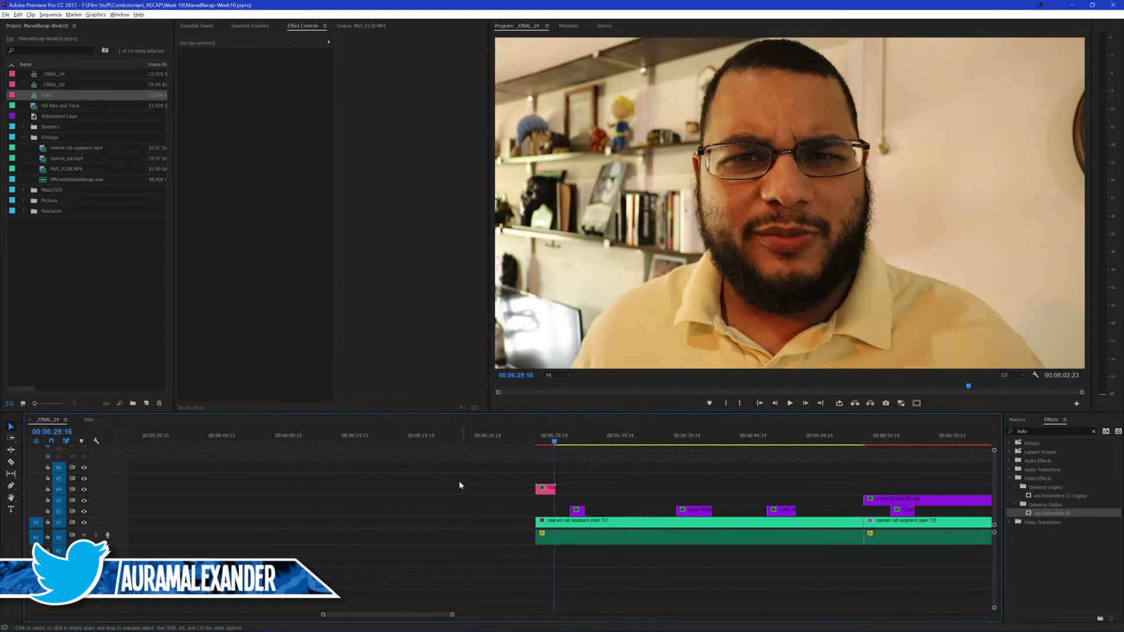
{"action": "scroll", "coordinate": [393, 499], "scroll_direction": "down", "scroll_amount": 2}
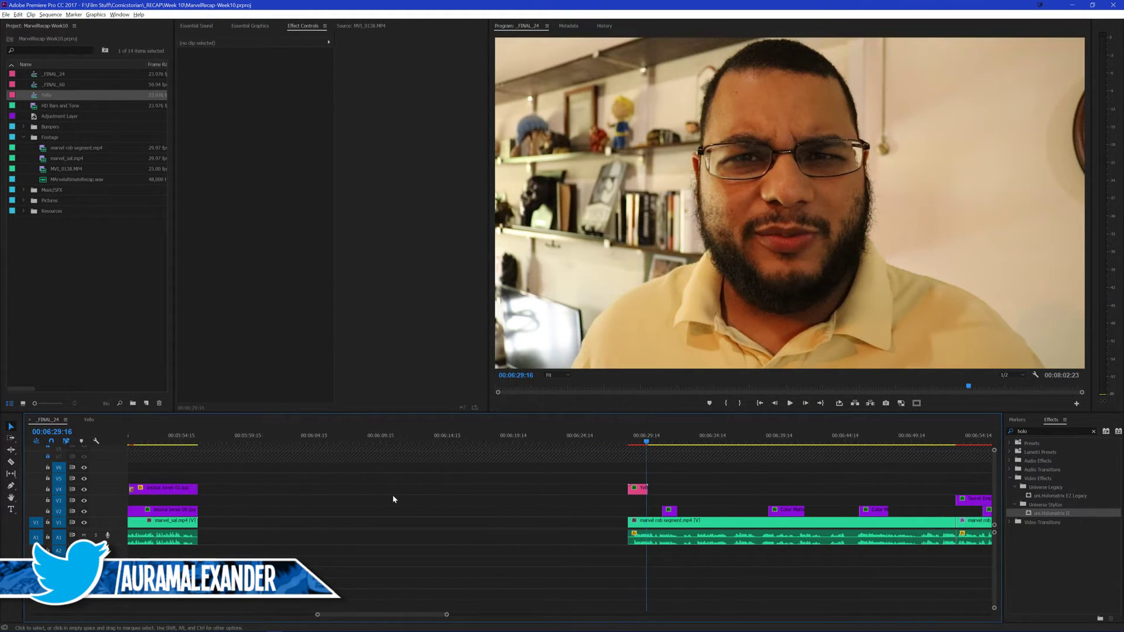
{"action": "scroll", "coordinate": [447, 498], "scroll_direction": "up", "scroll_amount": 2}
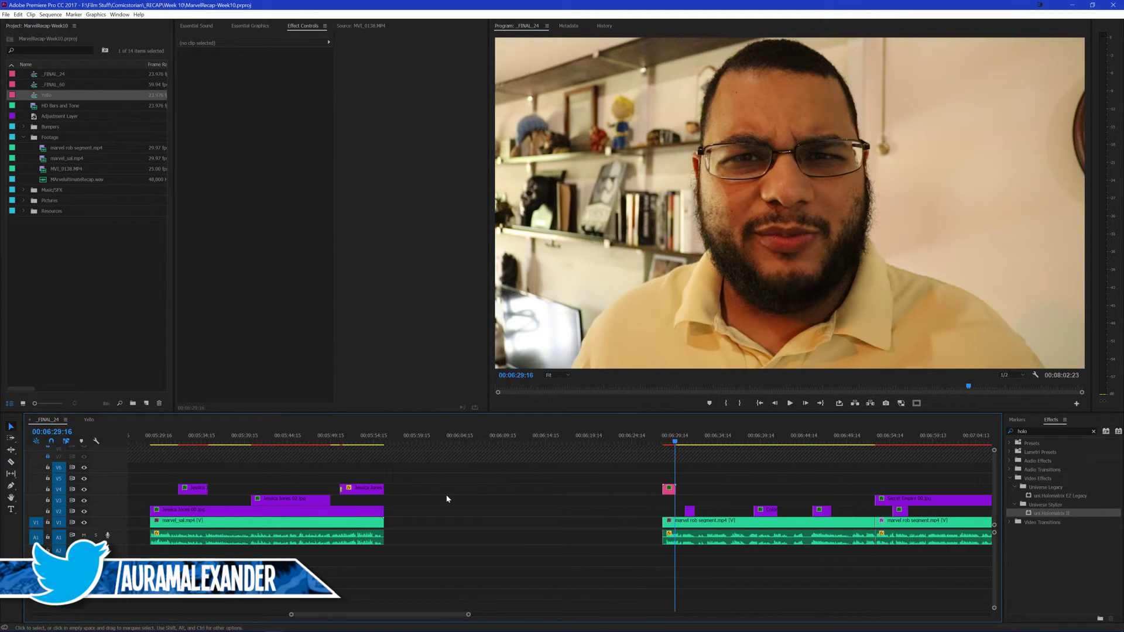
{"action": "scroll", "coordinate": [464, 507], "scroll_direction": "down", "scroll_amount": 6}
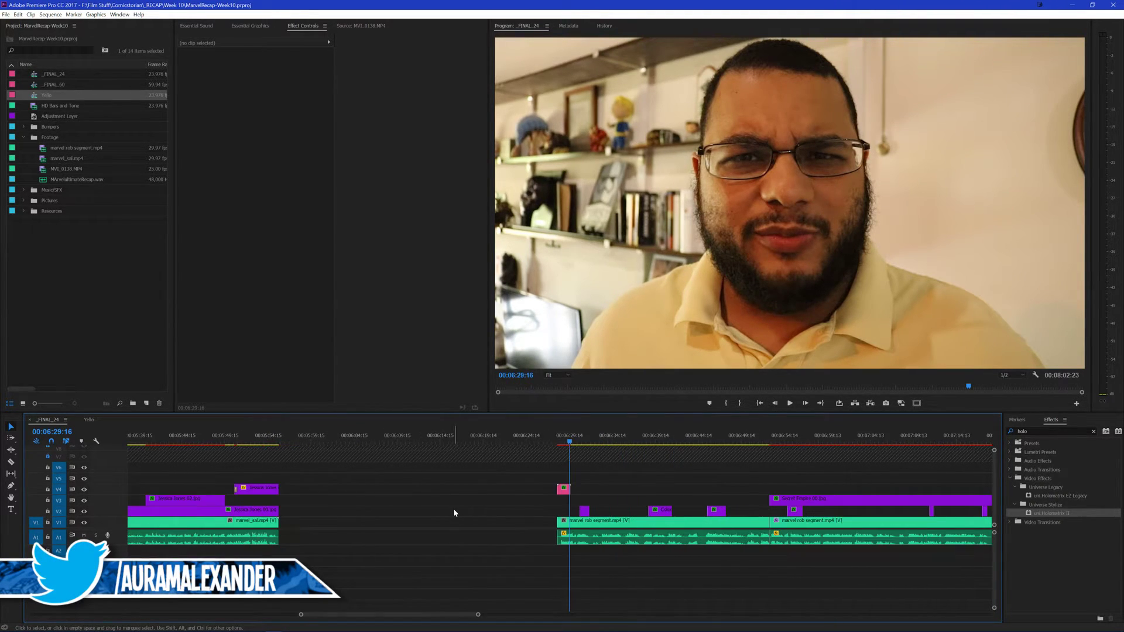
{"action": "scroll", "coordinate": [454, 513], "scroll_direction": "down", "scroll_amount": 2}
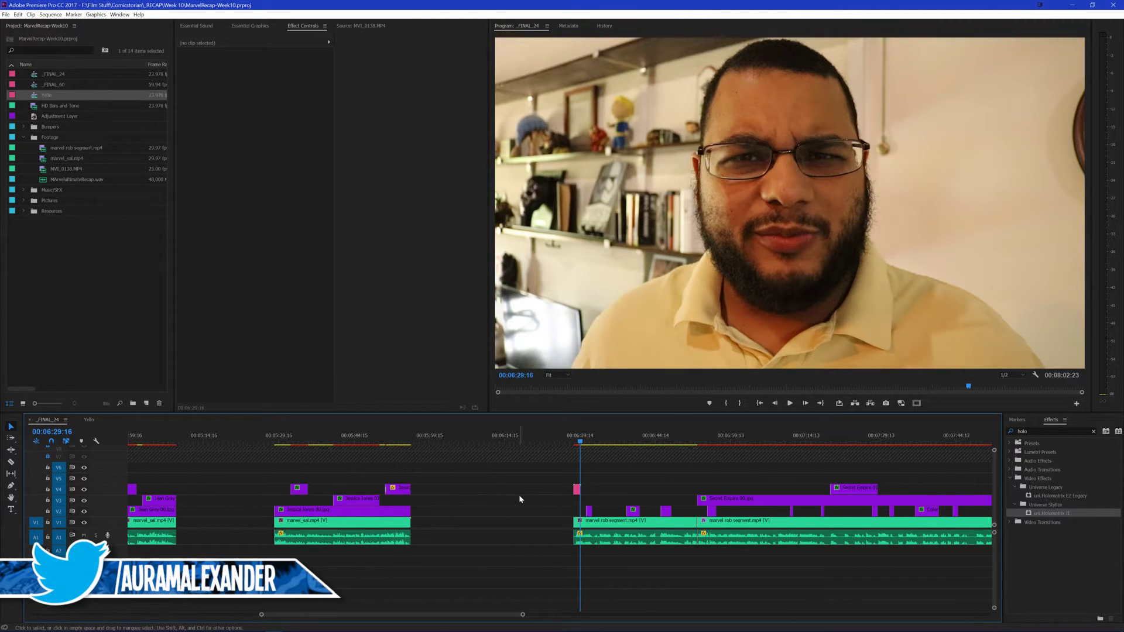
Play the marvel rob segment just after the yellow flash and save the project
{"action": "scroll", "coordinate": [517, 496], "scroll_direction": "down", "scroll_amount": 2}
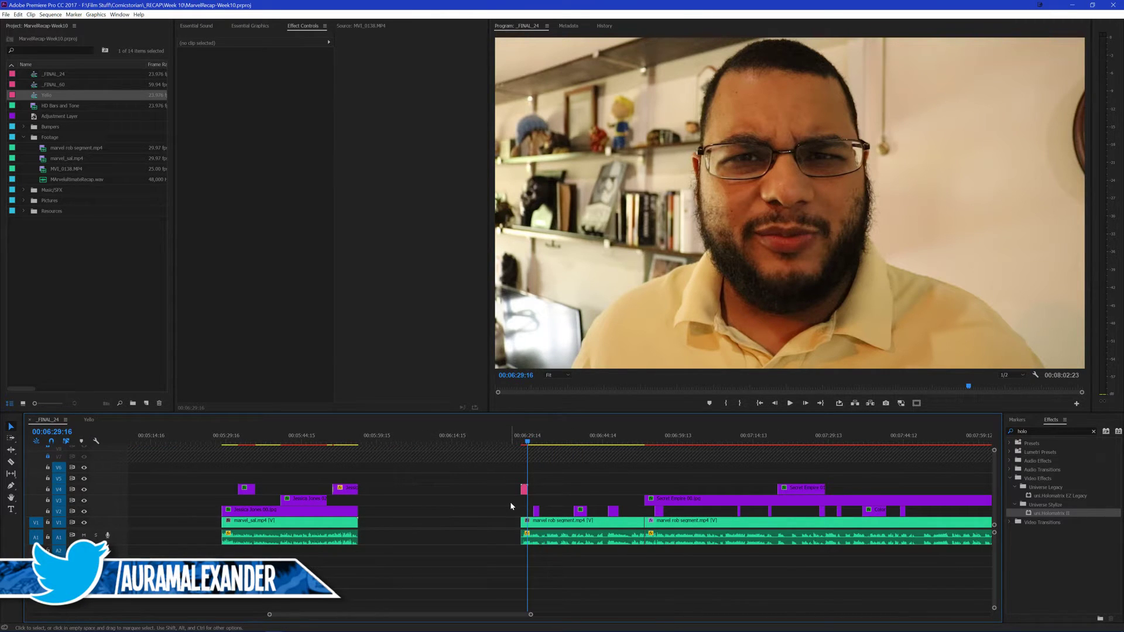
{"action": "scroll", "coordinate": [510, 501], "scroll_direction": "up", "scroll_amount": 4}
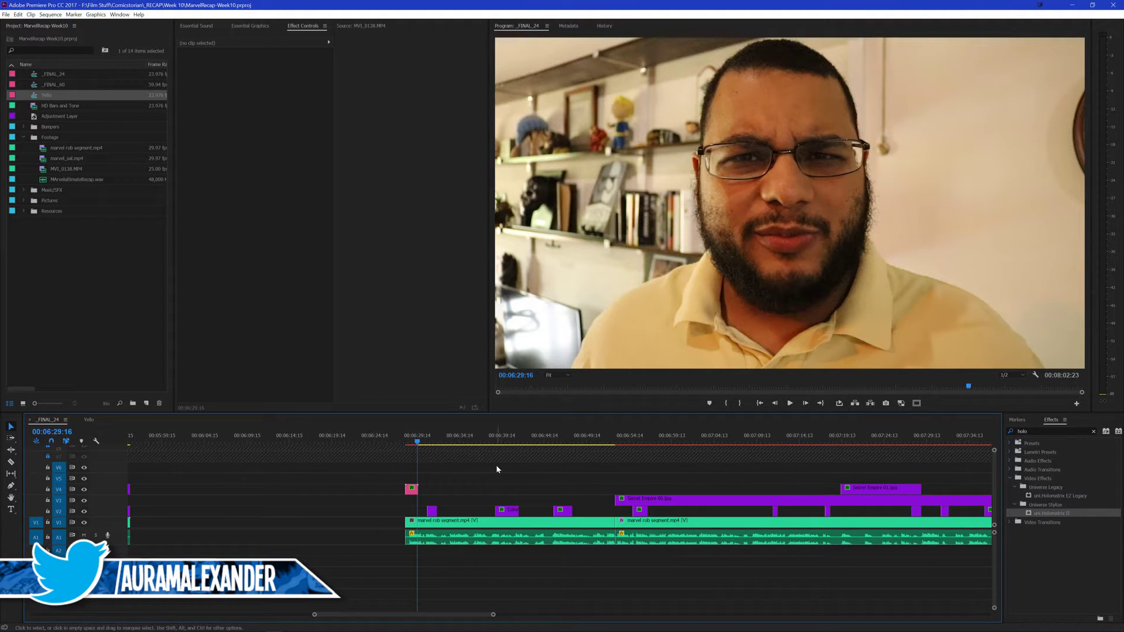
{"action": "left_click_drag", "start_coordinate": [464, 462], "coordinate": [483, 468]}
{"action": "key", "text": "space"}
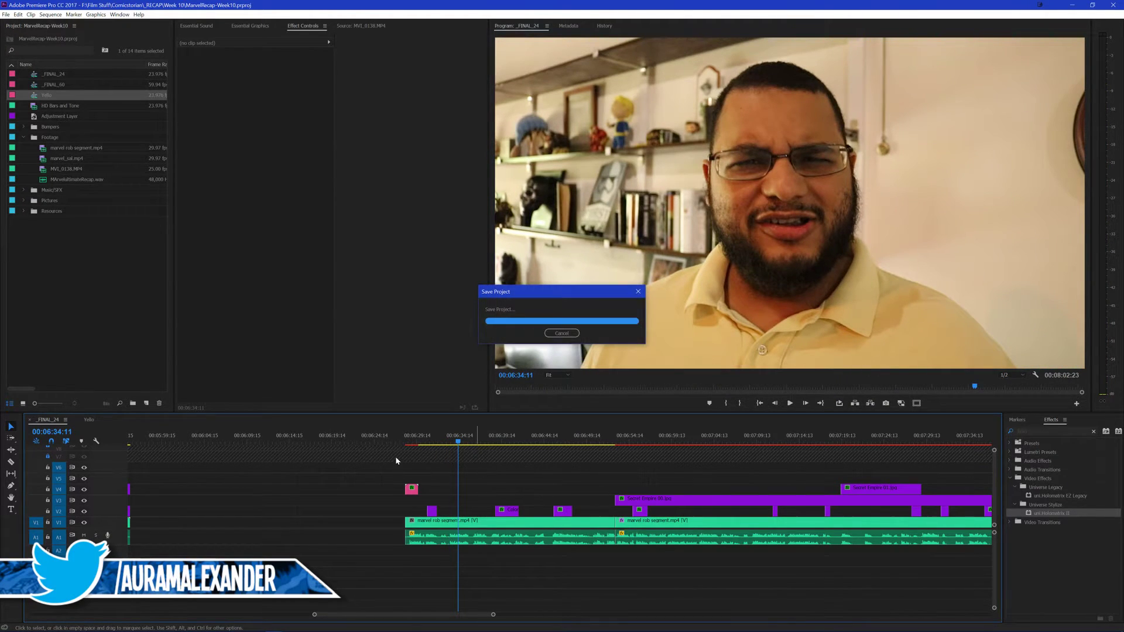
Look over the layout of the _FINAL_24 timeline from the opening graphic to the end of the last segment
{"action": "key", "text": "minus"}
{"action": "key", "text": "minus"}
{"action": "scroll", "coordinate": [310, 499], "scroll_direction": "down", "scroll_amount": 1, "text": "alt"}
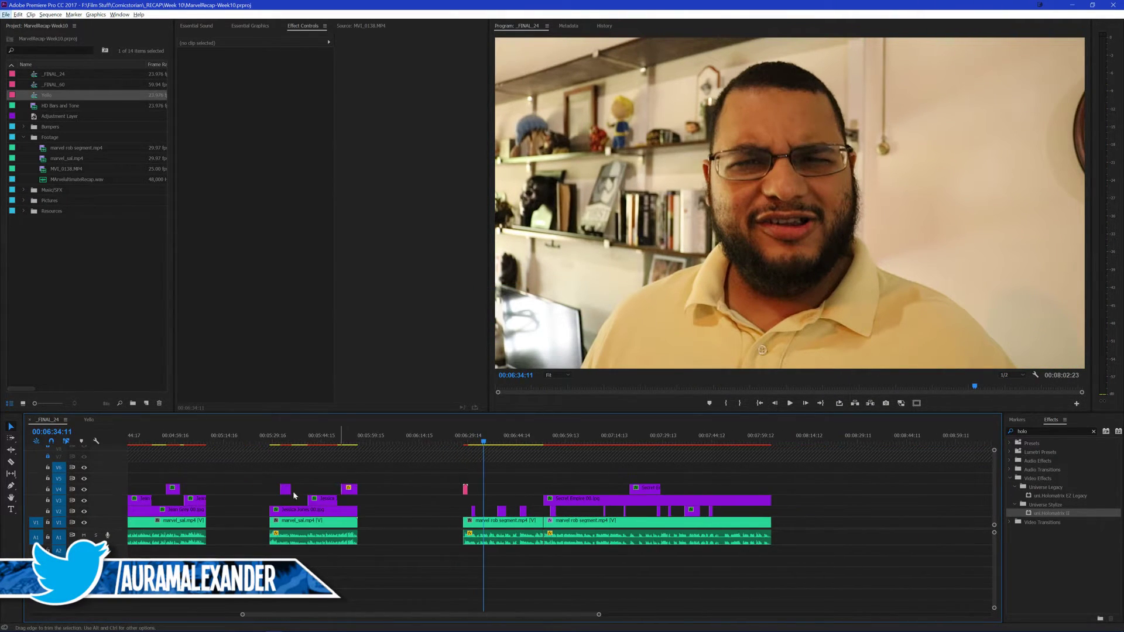
{"action": "scroll", "coordinate": [287, 472], "scroll_direction": "up", "scroll_amount": 3}
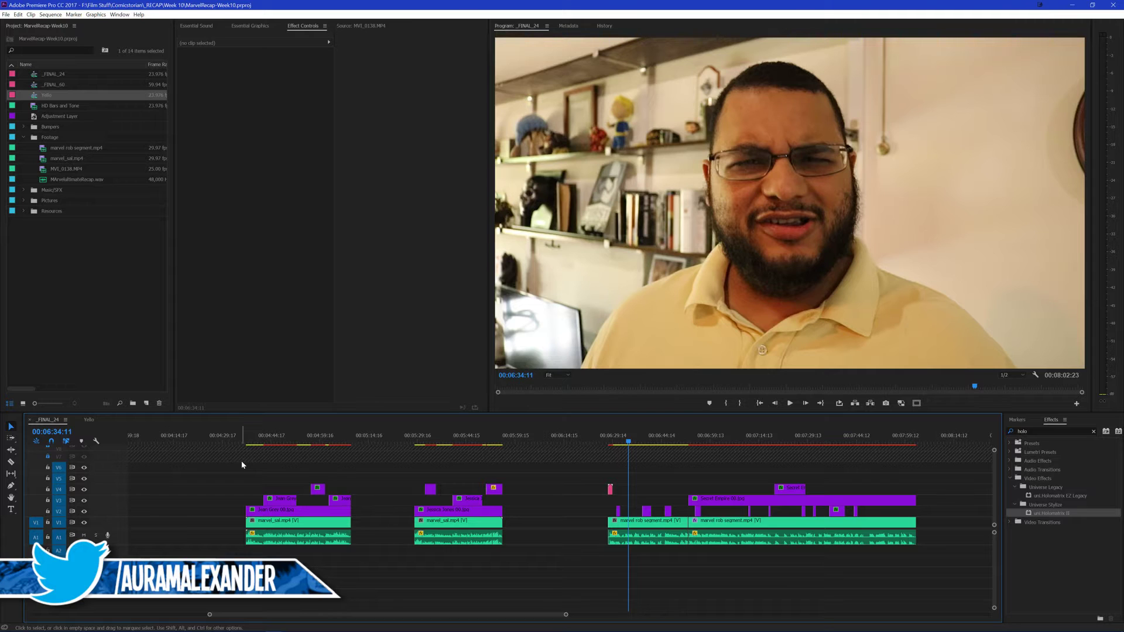
{"action": "scroll", "coordinate": [242, 463], "scroll_direction": "up", "scroll_amount": 6}
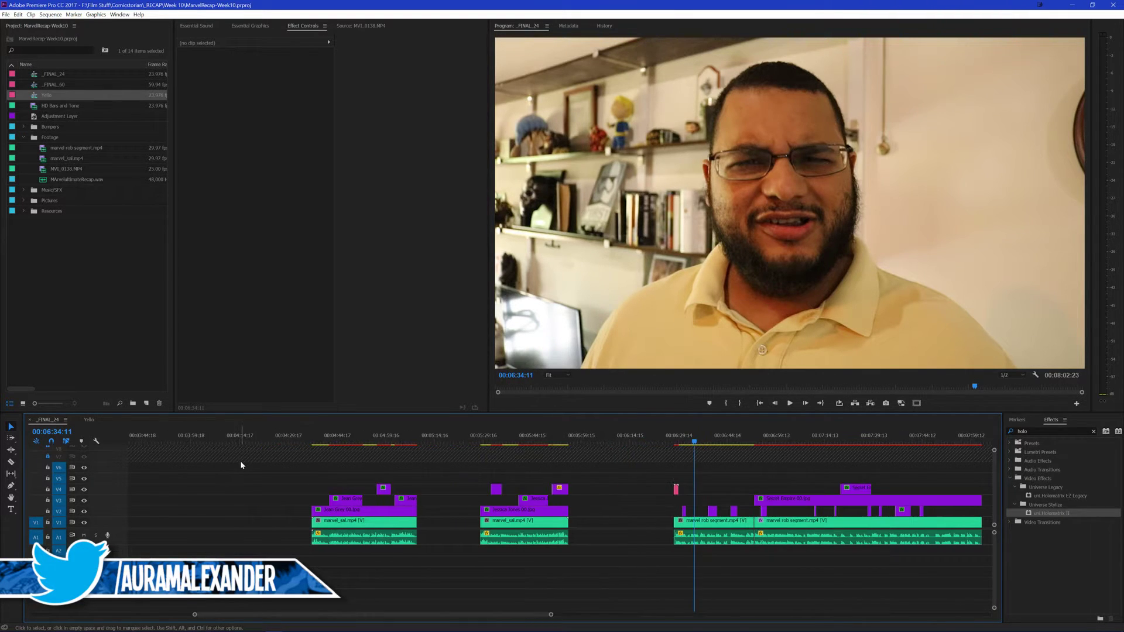
{"action": "key", "text": "minus"}
{"action": "scroll", "coordinate": [246, 462], "scroll_direction": "up", "scroll_amount": 4}
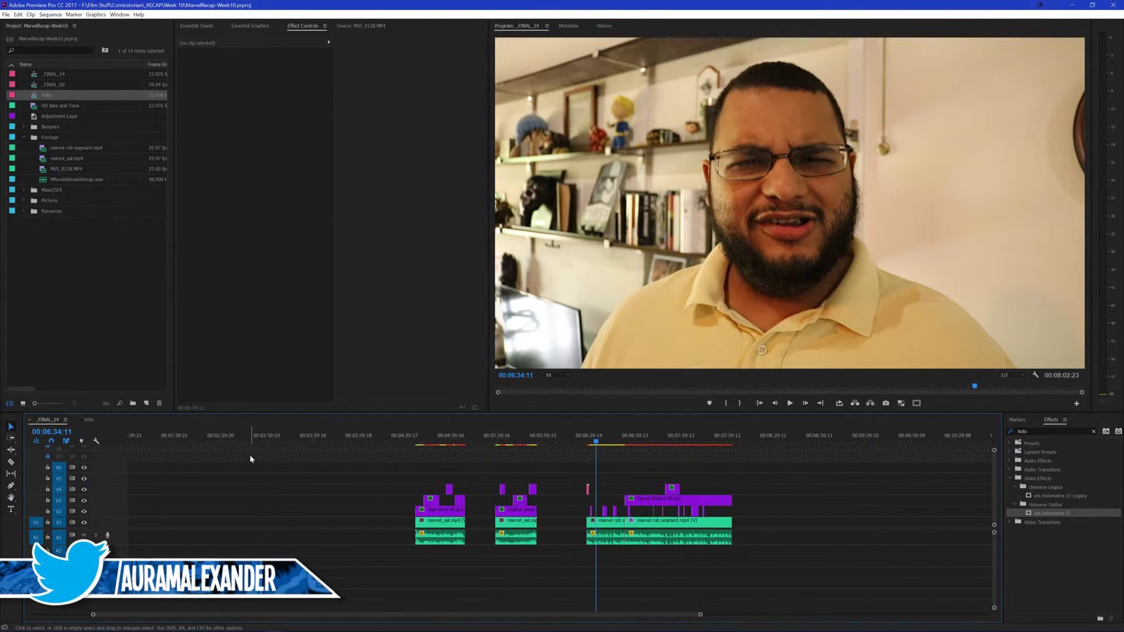
{"action": "key", "text": "minus"}
{"action": "key", "text": "minus"}
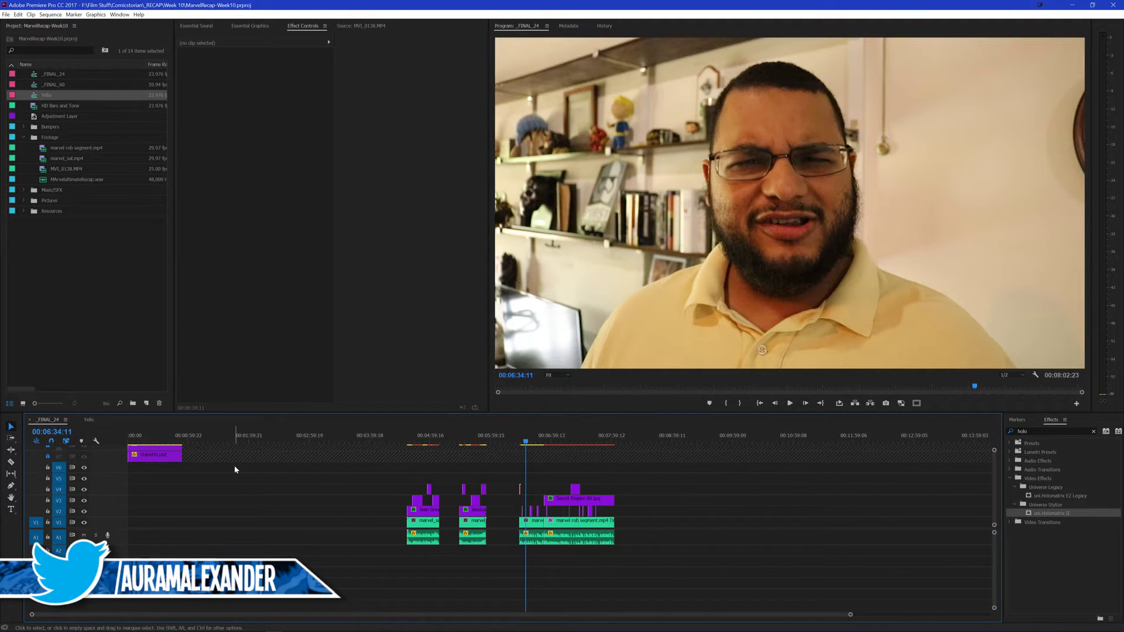
{"action": "key", "text": "equal"}
{"action": "key", "text": "equal"}
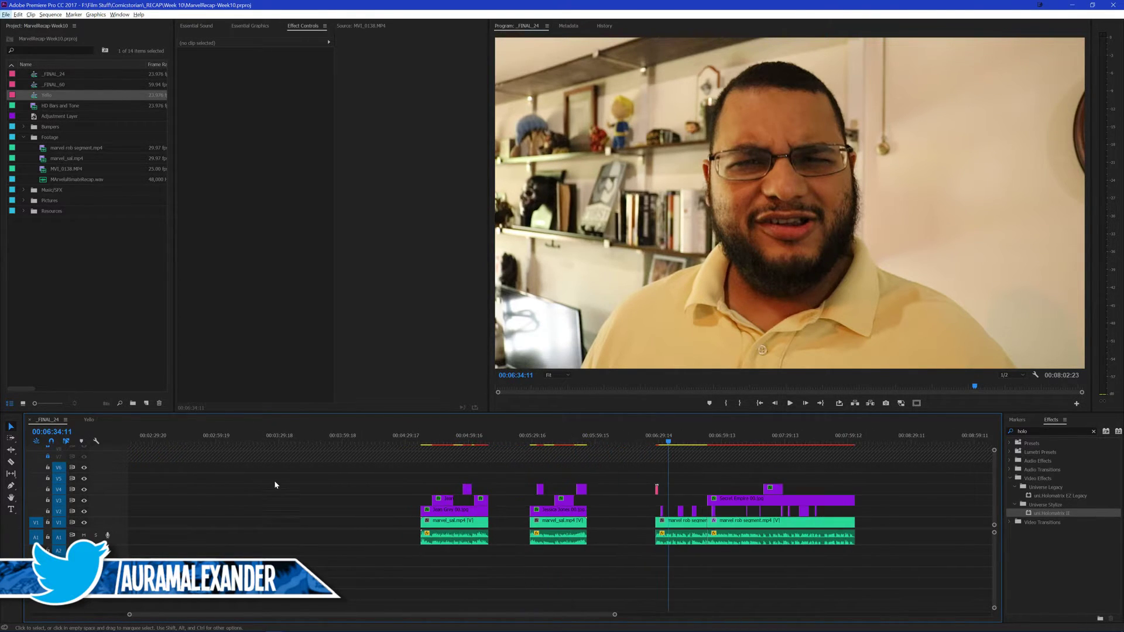
{"action": "scroll", "coordinate": [274, 480], "scroll_direction": "down", "scroll_amount": 2}
{"action": "key", "text": "equal"}
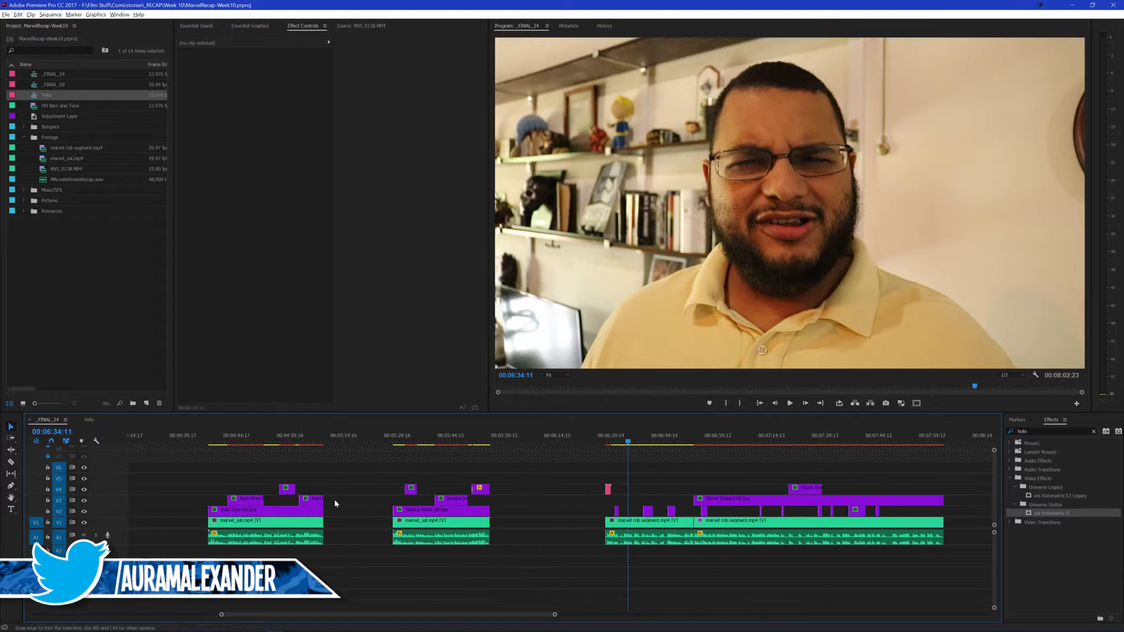
{"action": "scroll", "coordinate": [638, 463], "scroll_direction": "down", "scroll_amount": 2}
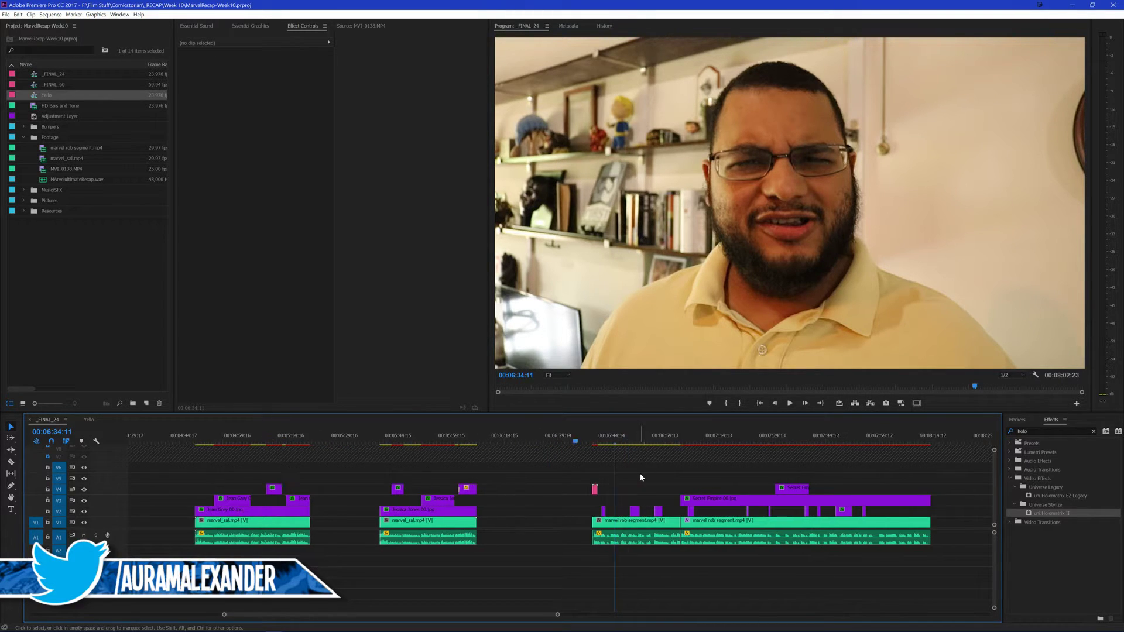
Play back the marvel rob segment from 00:06:34:11 to 00:06:42:09 and clear the selection in the project bin
{"action": "key", "text": "space"}
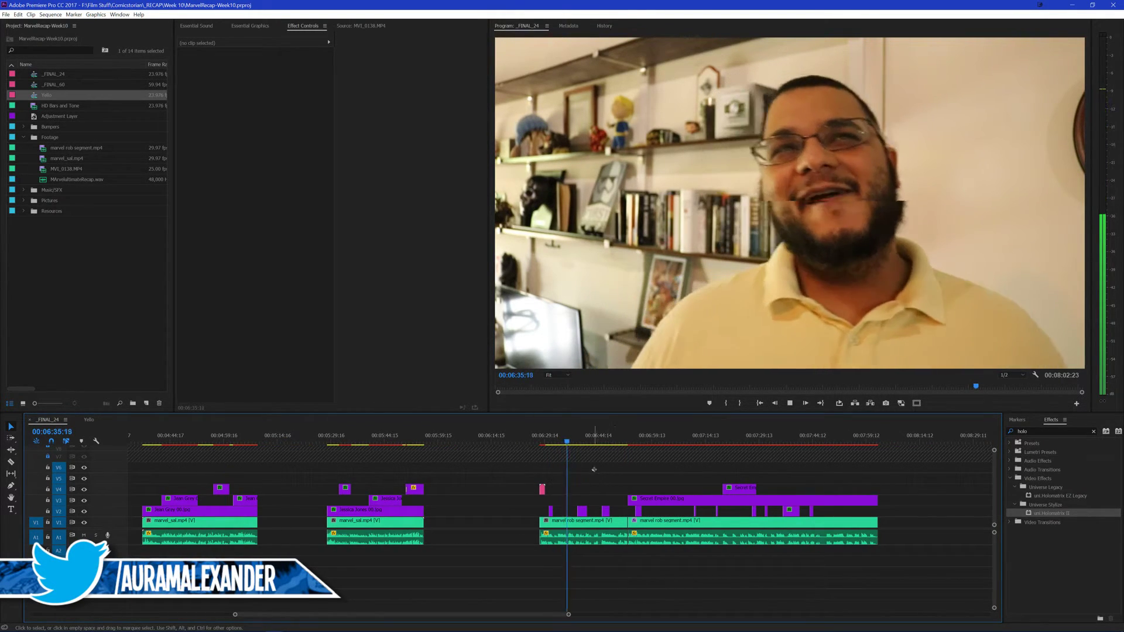
{"action": "scroll", "coordinate": [598, 473], "scroll_direction": "down", "scroll_amount": 2}
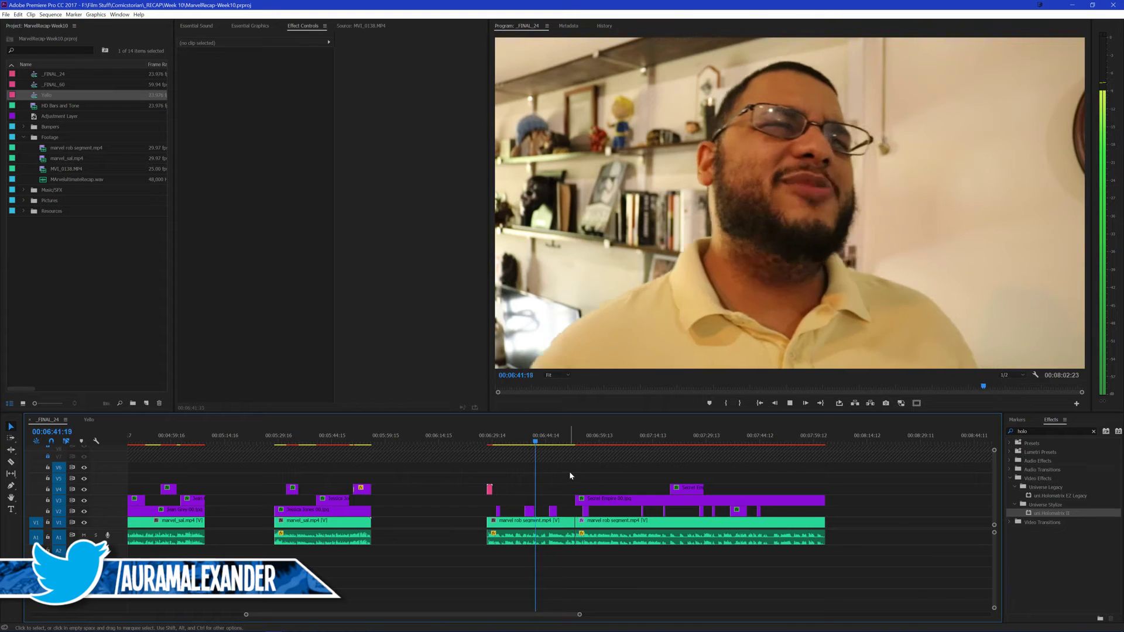
{"action": "key", "text": "space"}
{"action": "left_click", "coordinate": [146, 297]}
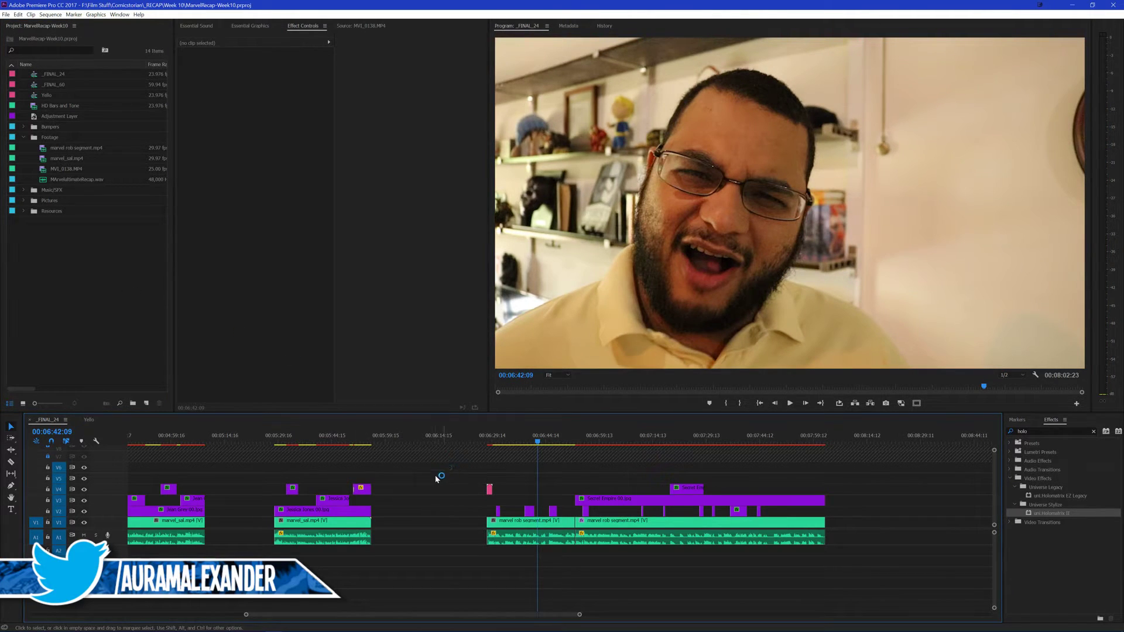
Scrub the empty stretch before the first marvel_sal.mp4 segment and close the Yello sequence
{"action": "scroll", "coordinate": [410, 477], "scroll_direction": "up", "scroll_amount": 5}
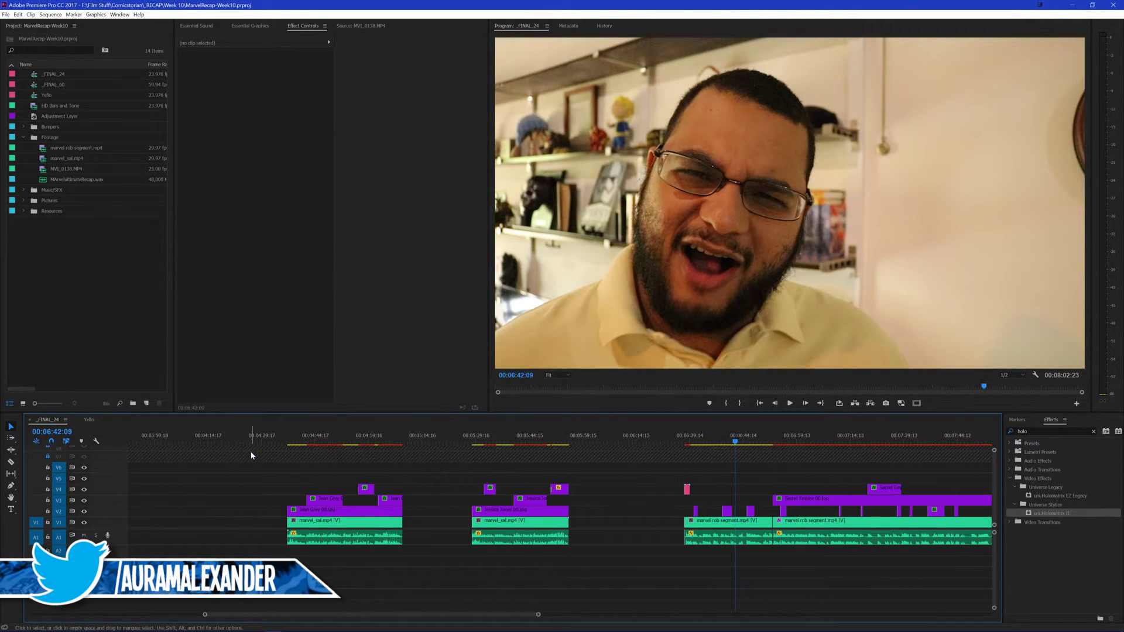
{"action": "key", "text": "minus"}
{"action": "key", "text": "minus"}
{"action": "key", "text": "minus"}
{"action": "key", "text": "minus"}
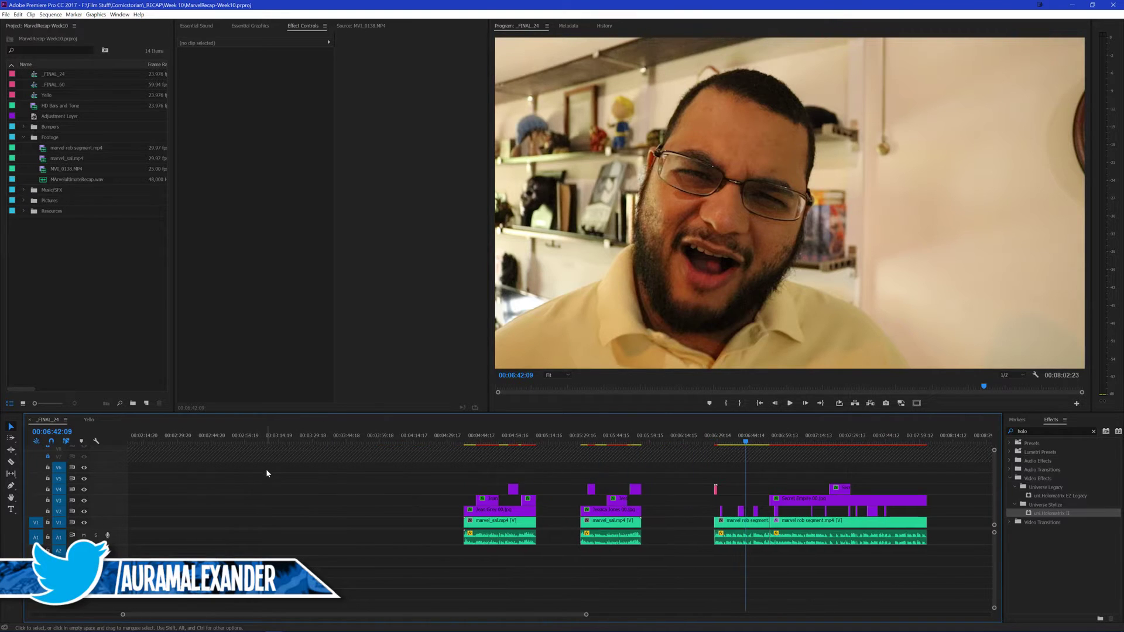
{"action": "key", "text": "minus"}
{"action": "key", "text": "minus"}
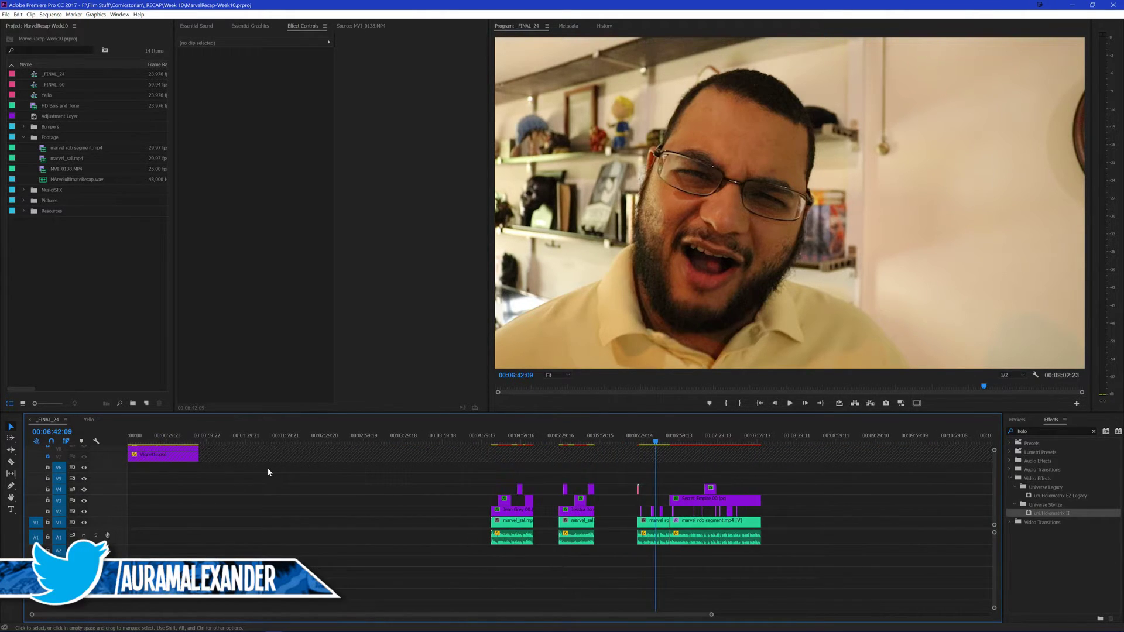
{"action": "mouse_move", "coordinate": [474, 435]}
{"action": "left_mouse_down"}
{"action": "mouse_move", "coordinate": [515, 435]}
{"action": "mouse_move", "coordinate": [491, 435]}
{"action": "left_mouse_up"}
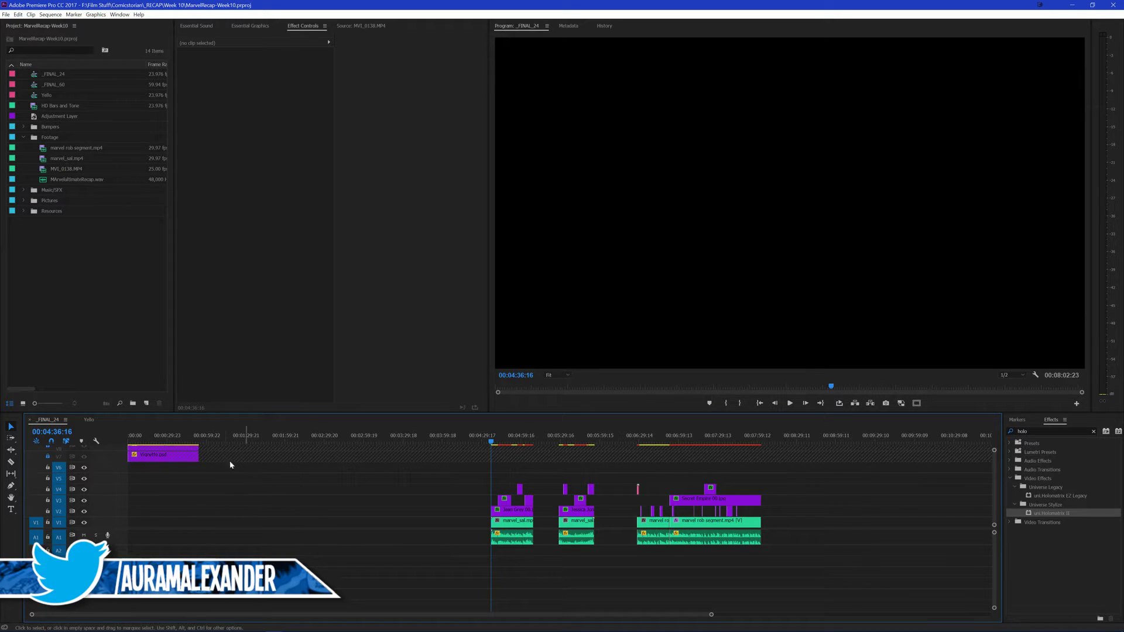
{"action": "left_click", "coordinate": [469, 438]}
{"action": "left_click_drag", "start_coordinate": [495, 438], "coordinate": [214, 442]}
{"action": "left_click_drag", "start_coordinate": [380, 438], "coordinate": [354, 515]}
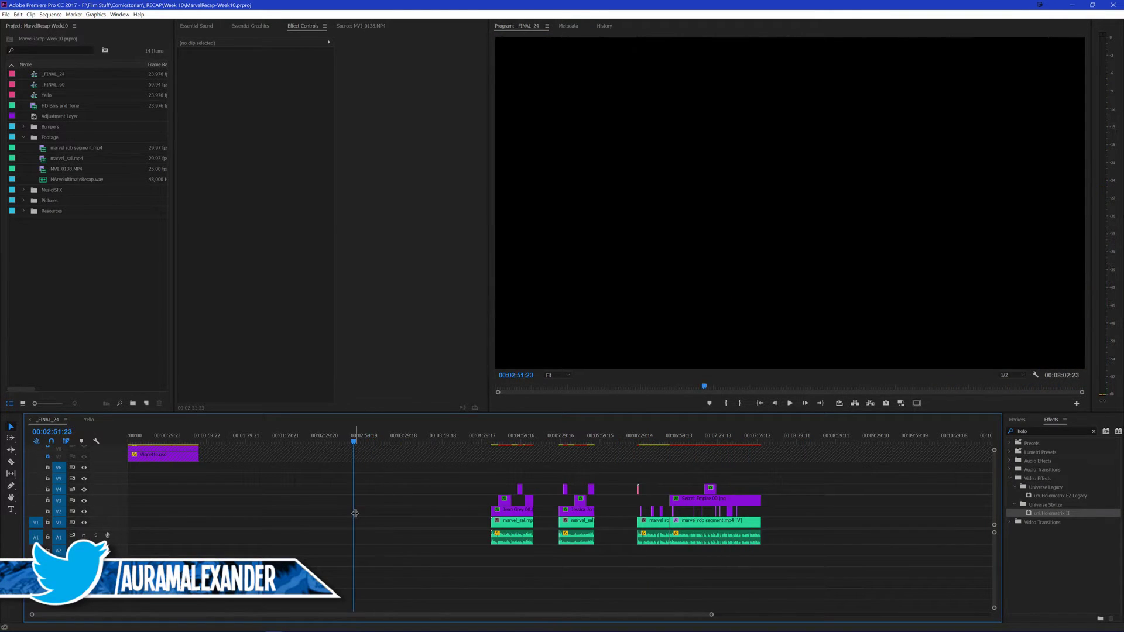
{"action": "left_click_drag", "start_coordinate": [284, 499], "coordinate": [240, 507]}
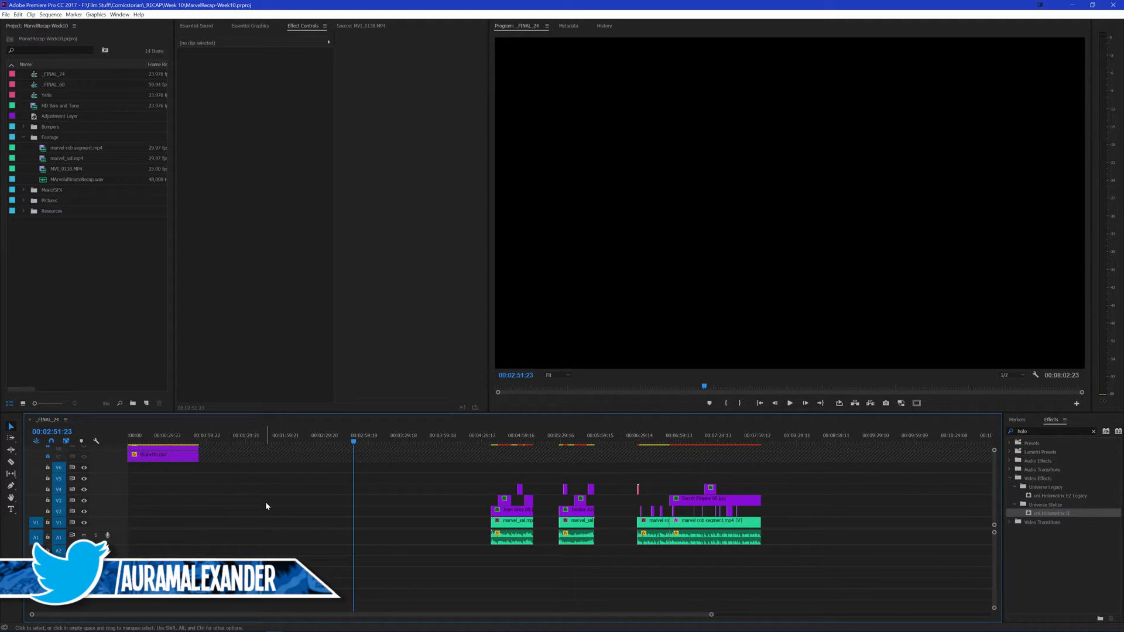
{"action": "left_click_drag", "start_coordinate": [266, 502], "coordinate": [306, 526]}
Check frames around the opening logo overlay and in the Jean Grey part of the first marvel_sal.mp4 segment
{"action": "left_click", "coordinate": [215, 440]}
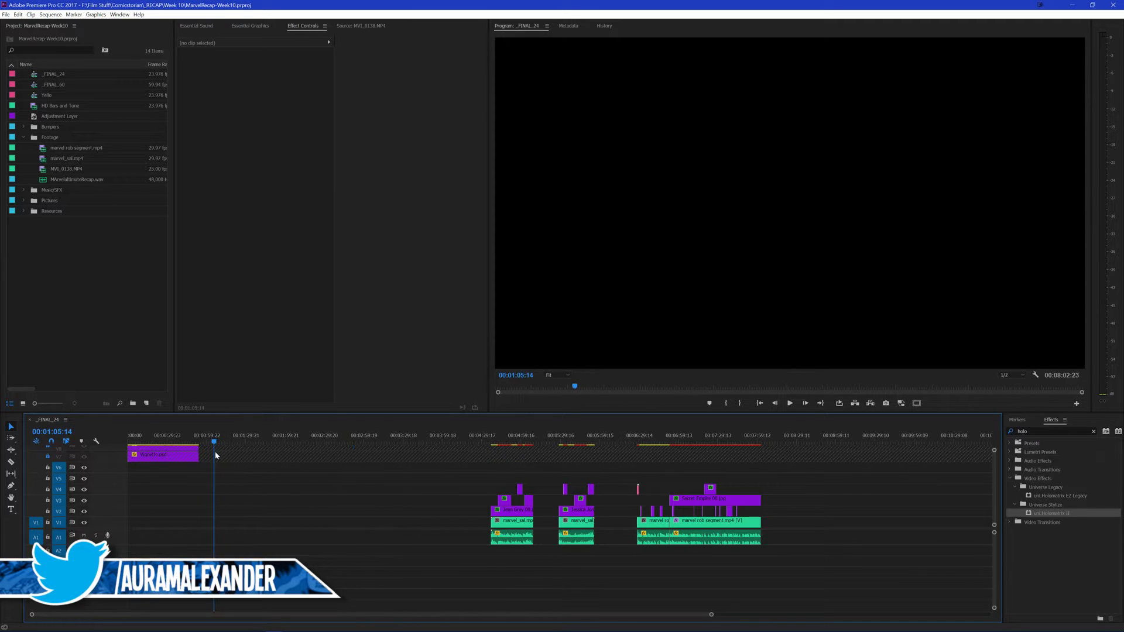
{"action": "left_click", "coordinate": [187, 444]}
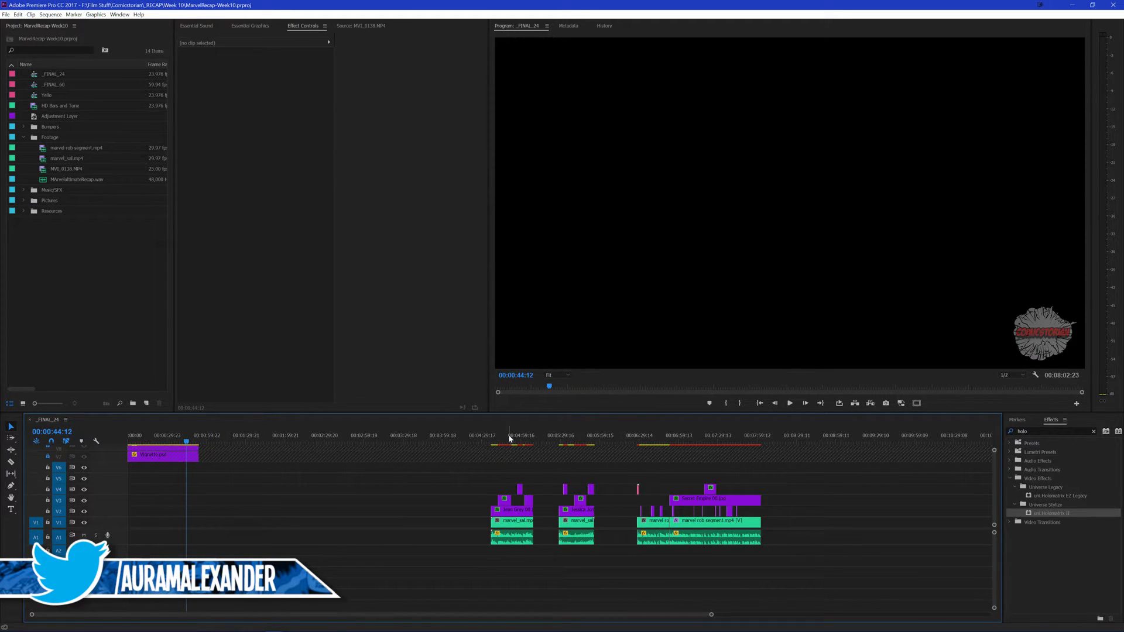
{"action": "left_click", "coordinate": [508, 441]}
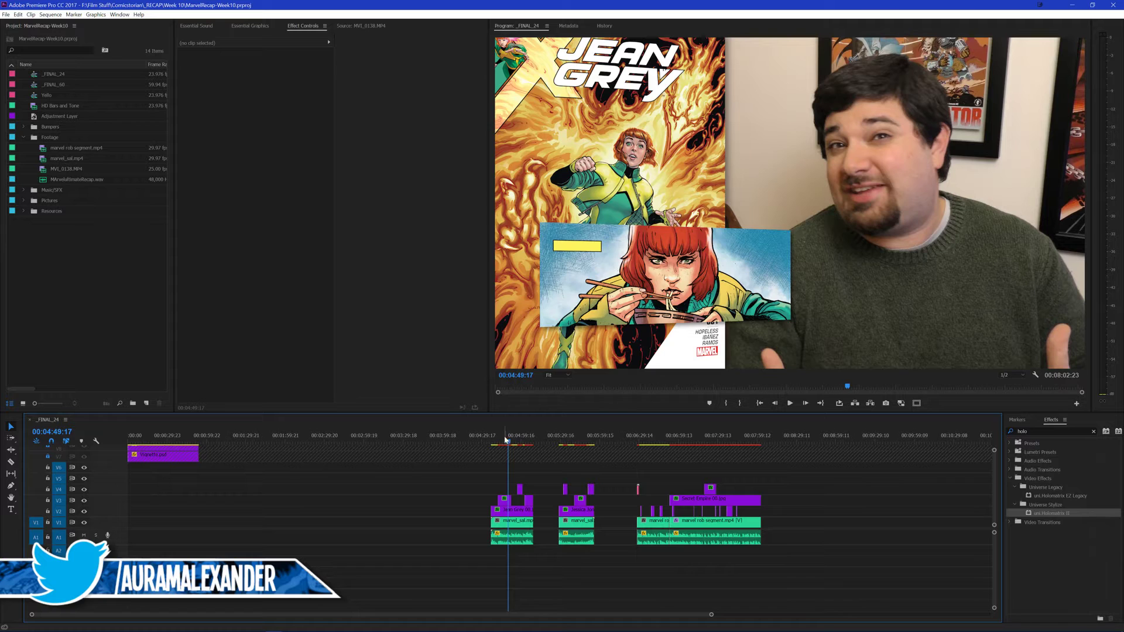
{"action": "left_click", "coordinate": [500, 443]}
{"action": "left_click", "coordinate": [496, 443]}
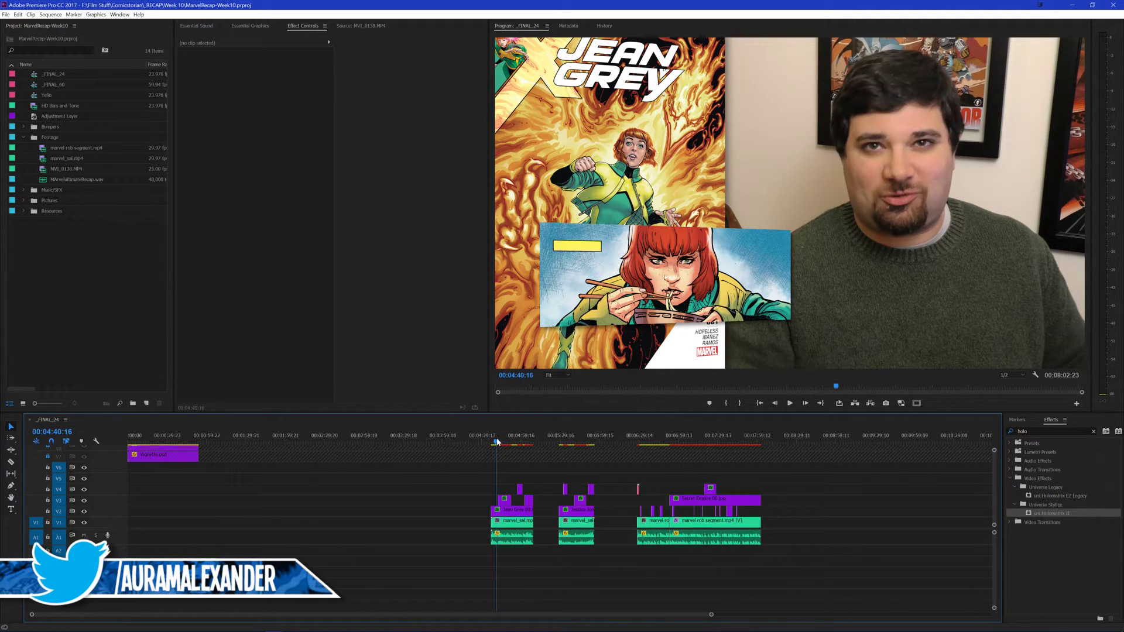
{"action": "left_click", "coordinate": [513, 443]}
{"action": "left_click", "coordinate": [502, 444]}
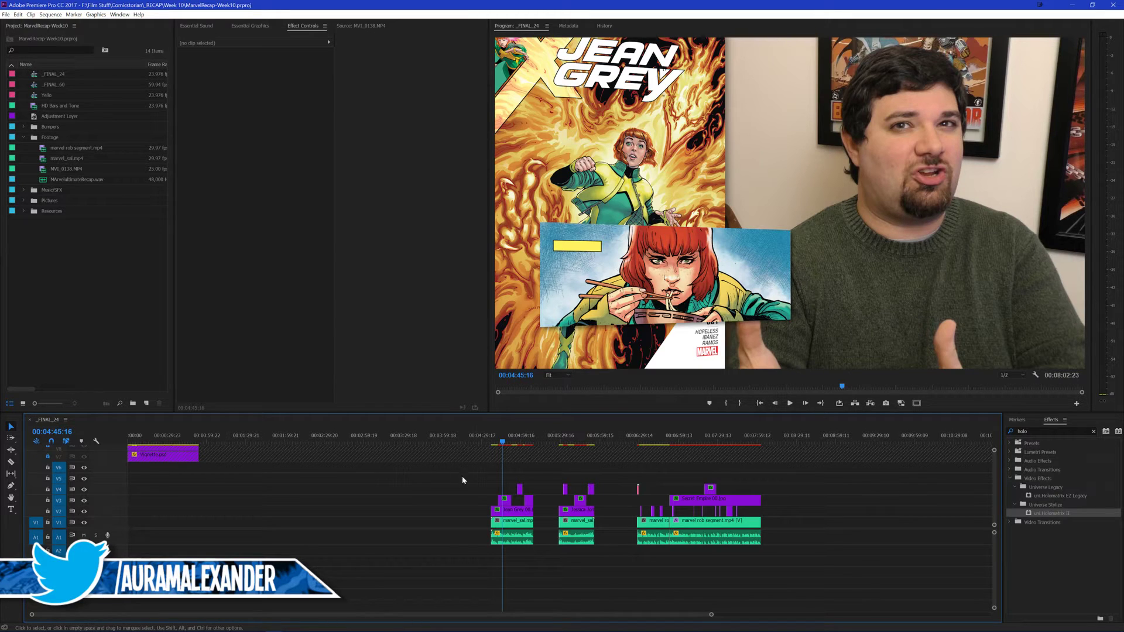
Park the playhead at 00:02:30:21, view the comics YouTube channel page in Chrome, and return to Premiere Pro
{"action": "left_click_drag", "start_coordinate": [636, 444], "coordinate": [278, 494]}
{"action": "mouse_move", "coordinate": [296, 631]}
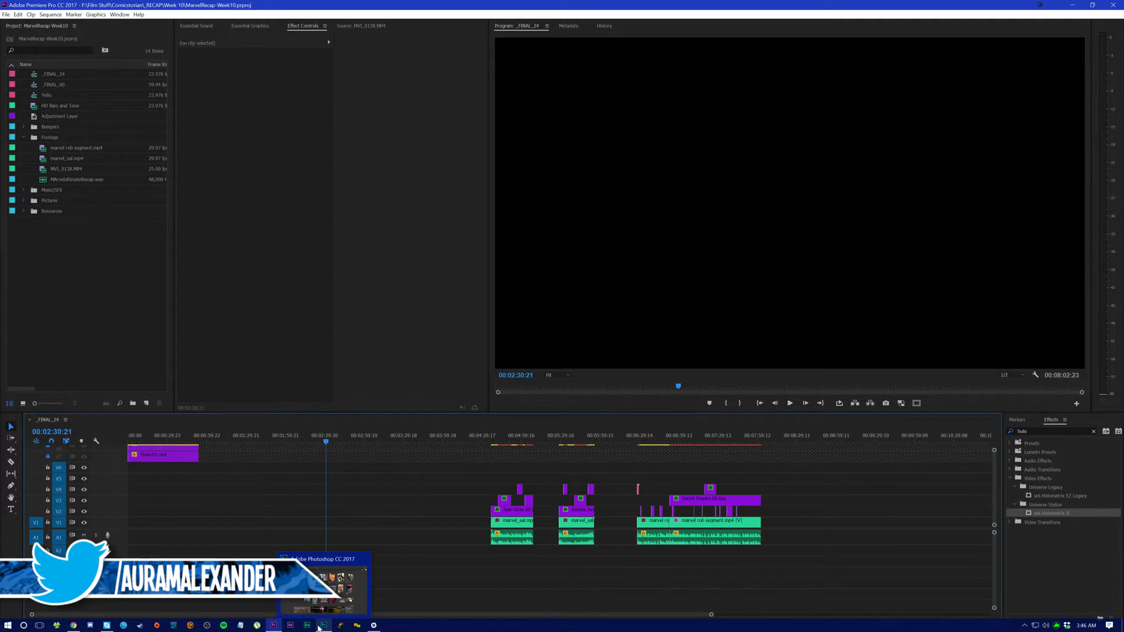
{"action": "left_click", "coordinate": [80, 627]}
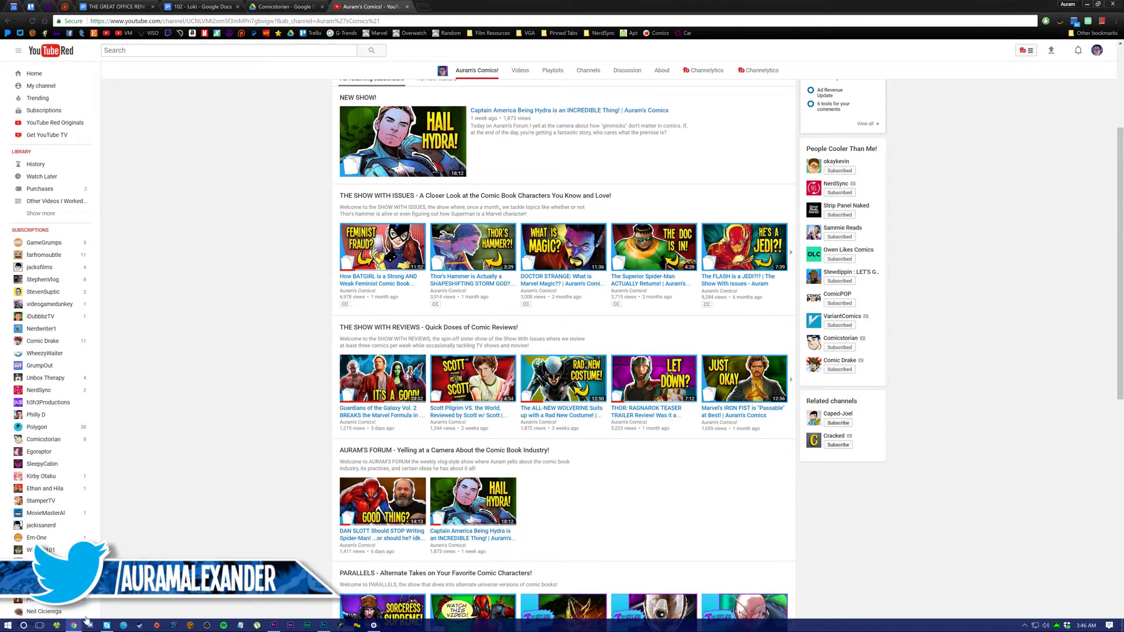
{"action": "left_click", "coordinate": [274, 625]}
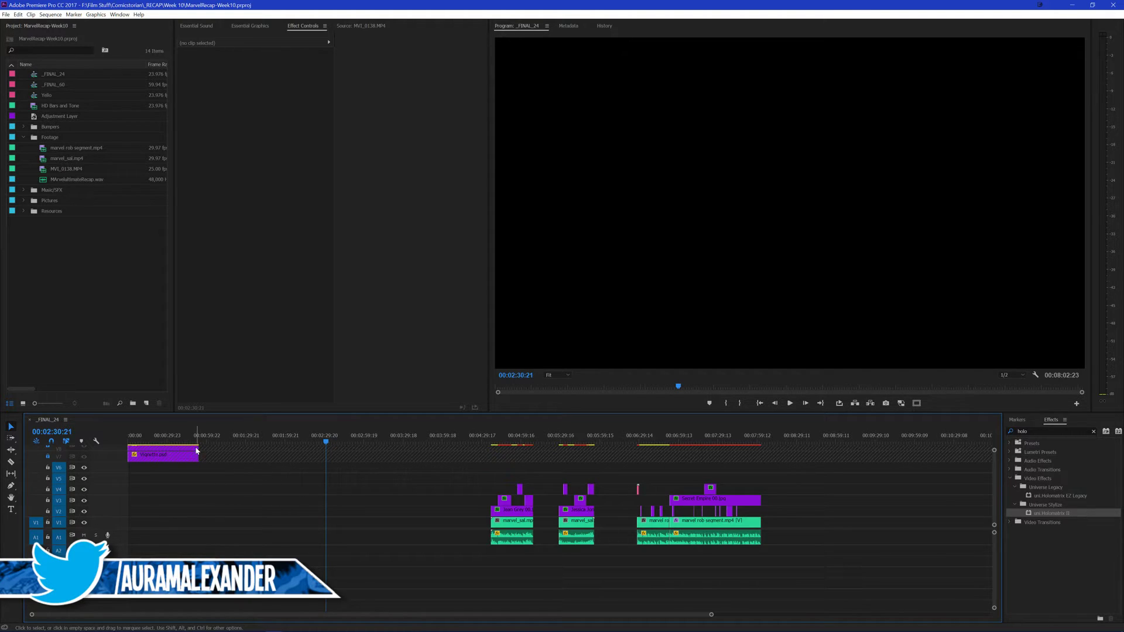
Check the opening graphics on the upper video tracks and the marvel_sal.mp4 frame at 00:04:40:00
{"action": "scroll", "coordinate": [201, 464], "scroll_direction": "up", "scroll_amount": 1}
{"action": "left_click_drag", "start_coordinate": [180, 507], "coordinate": [399, 587]}
{"action": "scroll", "coordinate": [247, 497], "scroll_direction": "right", "scroll_amount": 1}
{"action": "scroll", "coordinate": [247, 498], "scroll_direction": "left", "scroll_amount": 1}
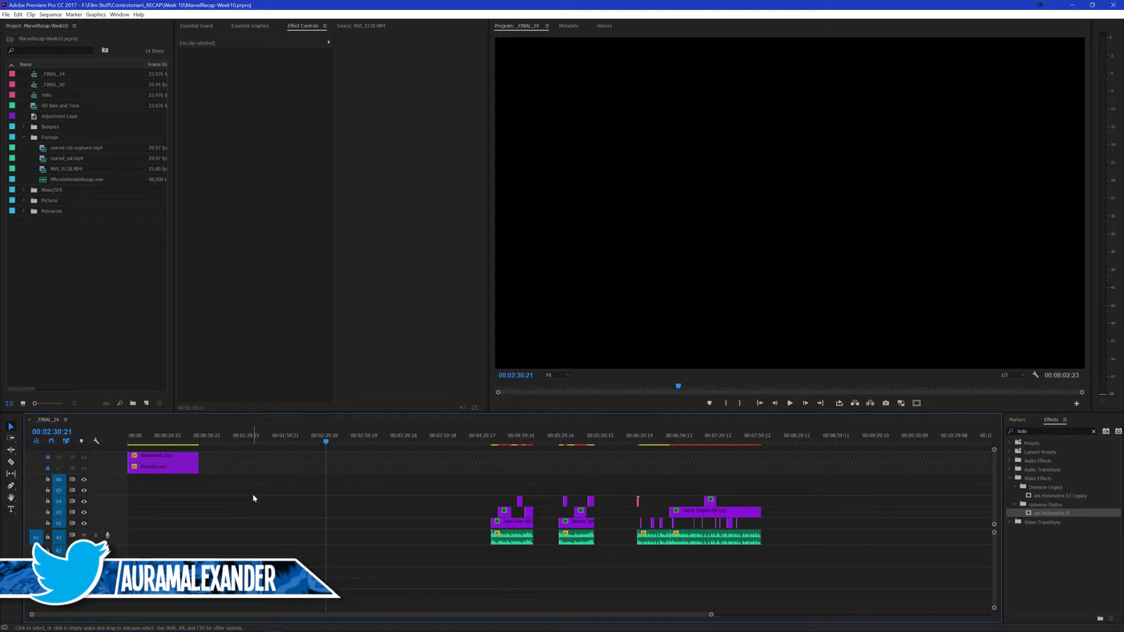
{"action": "scroll", "coordinate": [252, 493], "scroll_direction": "down", "scroll_amount": 1}
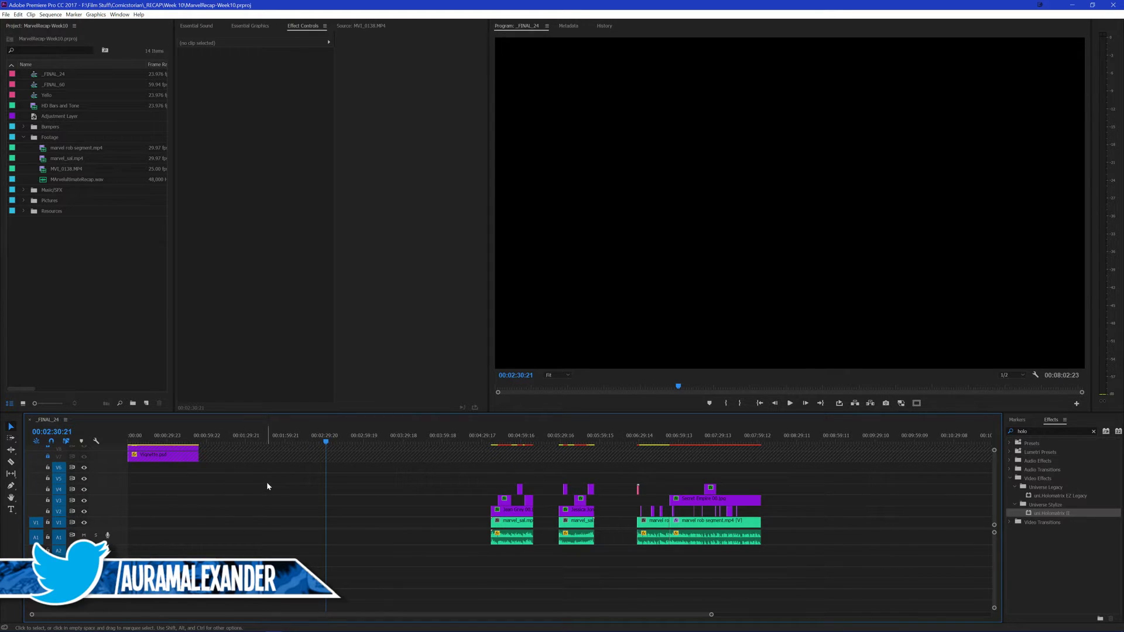
{"action": "left_click", "coordinate": [492, 436]}
{"action": "left_click", "coordinate": [496, 430]}
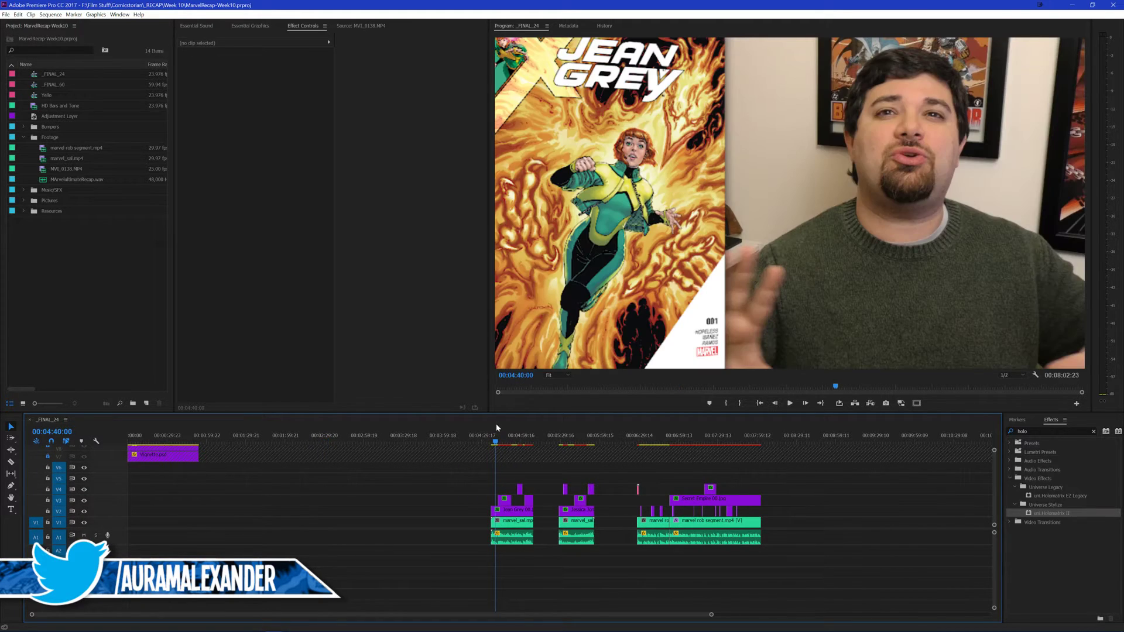
Open MVI_0138.MP4 as source footage, scrub into it, and play it in an enlarged view
{"action": "double_click", "coordinate": [46, 169]}
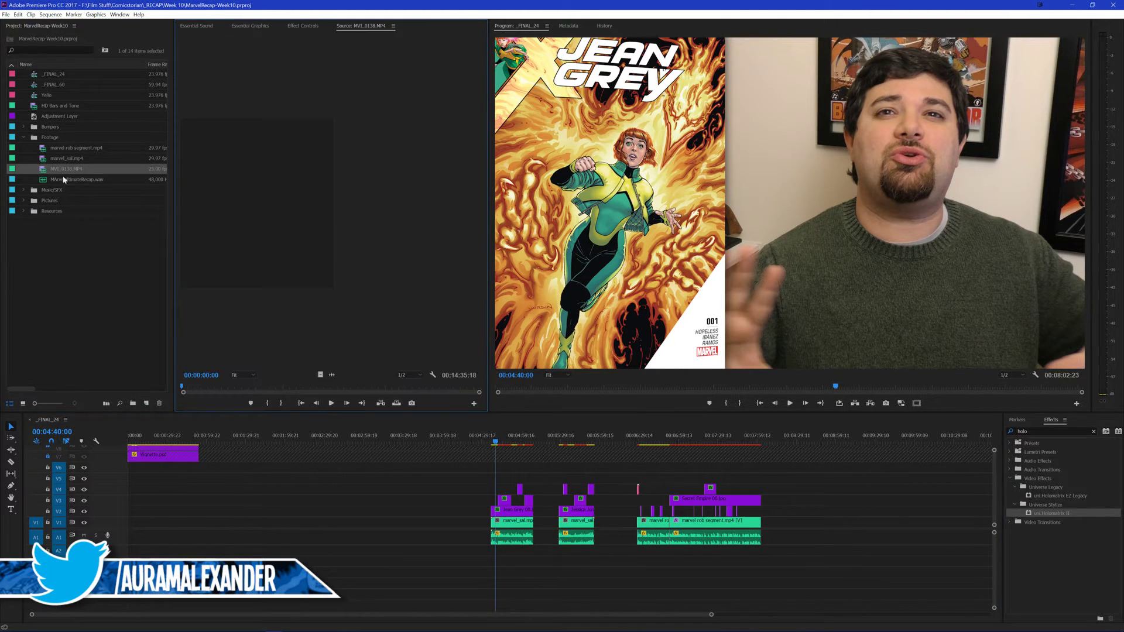
{"action": "left_click", "coordinate": [215, 387]}
{"action": "left_click_drag", "start_coordinate": [213, 386], "coordinate": [230, 385]}
{"action": "left_click", "coordinate": [269, 385]}
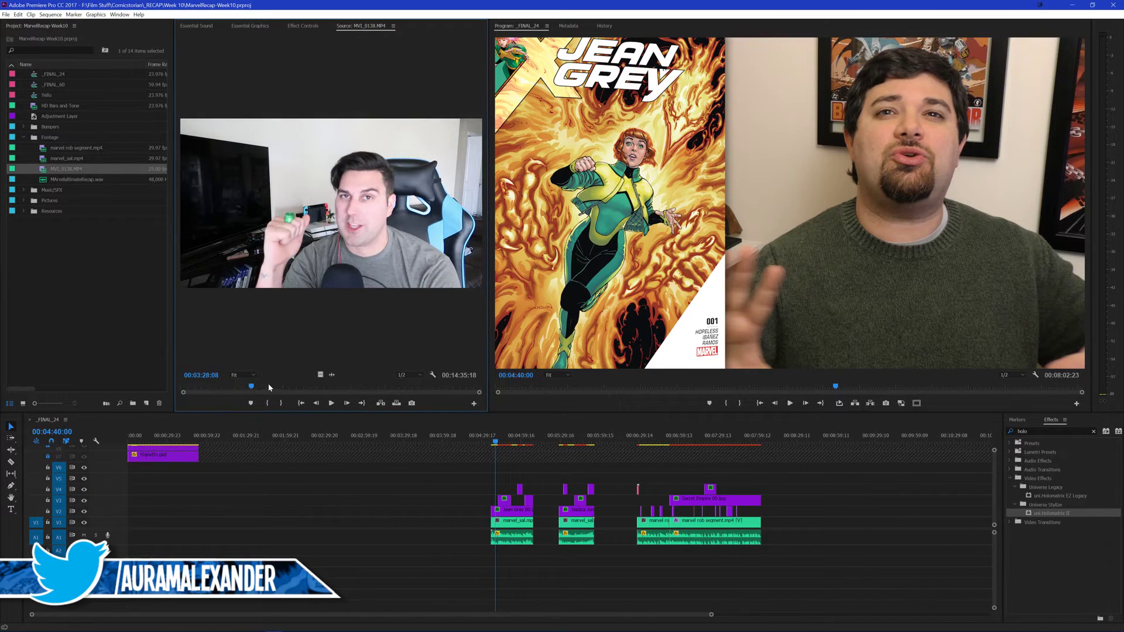
{"action": "key", "text": "grave"}
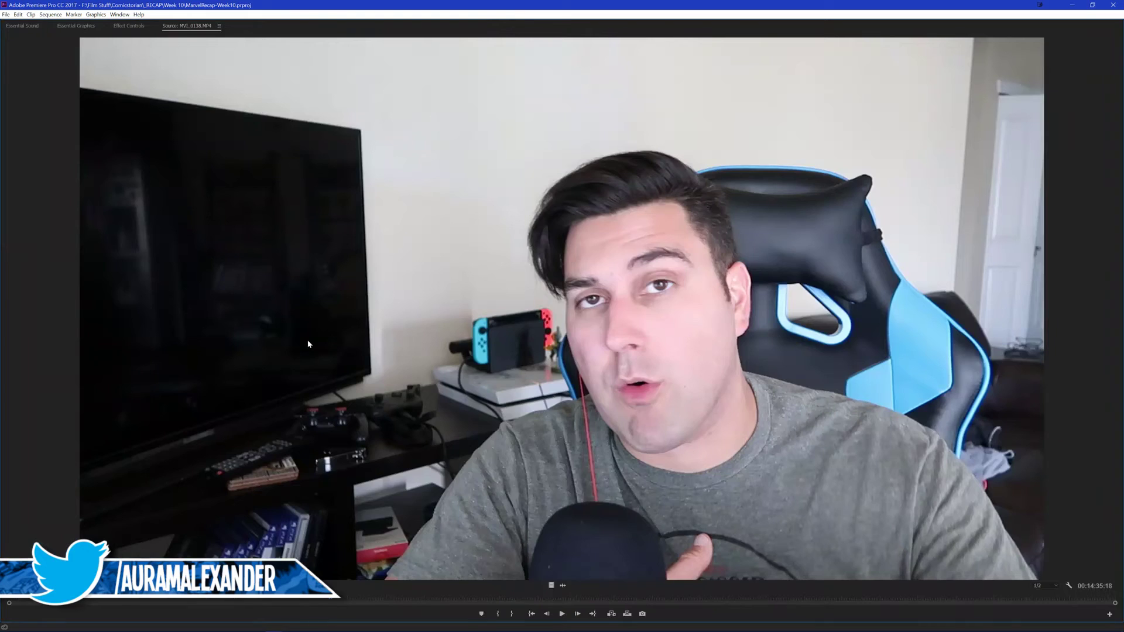
{"action": "key", "text": "space"}
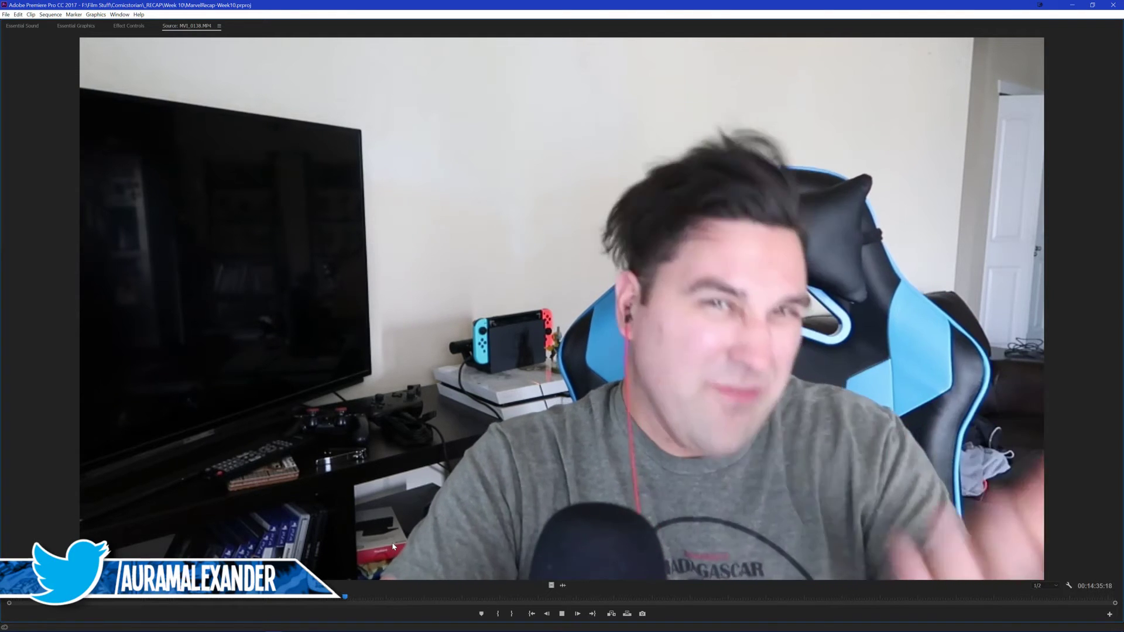
Play MVI_0138.MP4 from a few points further into the footage in the enlarged source view
{"action": "key", "text": "space"}
{"action": "left_click", "coordinate": [365, 598]}
{"action": "key", "text": "space"}
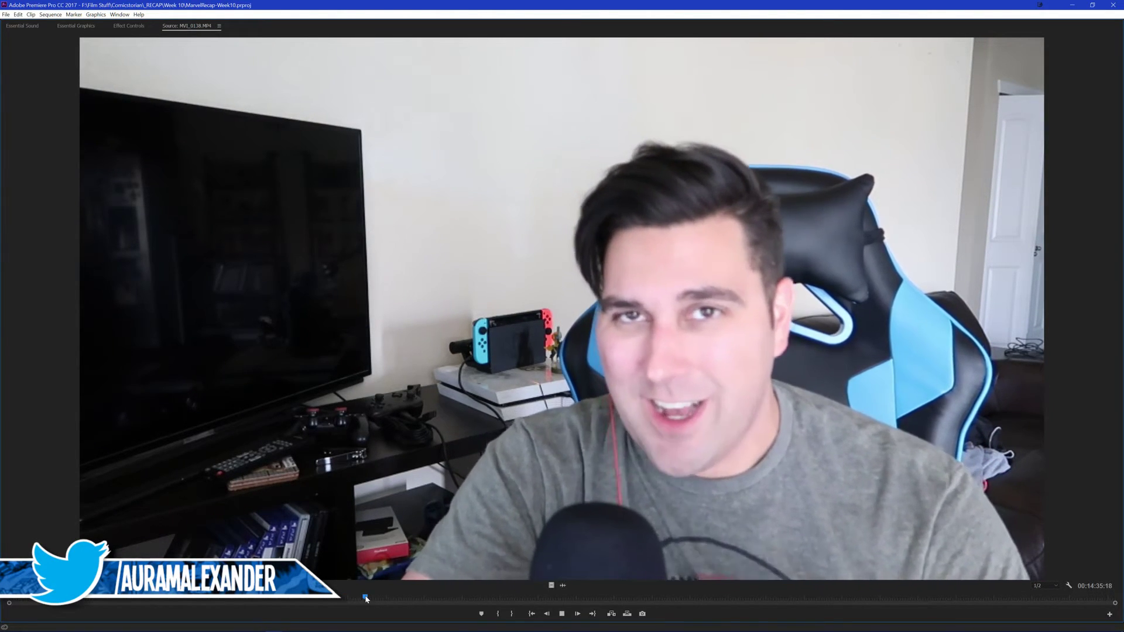
{"action": "left_click", "coordinate": [392, 597]}
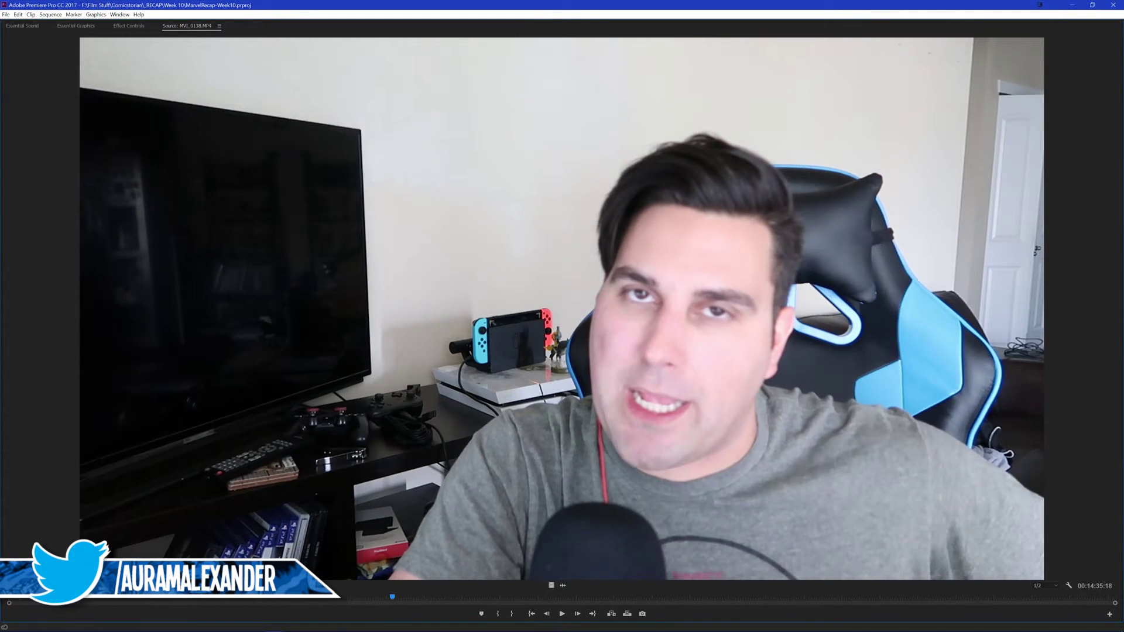
Restore the normal workspace, place MVI_0138.MP4 on tracks V1 and A1 beyond the marvel rob segment, and fit the whole sequence in the timeline
{"action": "key", "text": "grave"}
{"action": "left_click_drag", "start_coordinate": [247, 310], "coordinate": [755, 520]}
{"action": "key", "text": "backslash"}
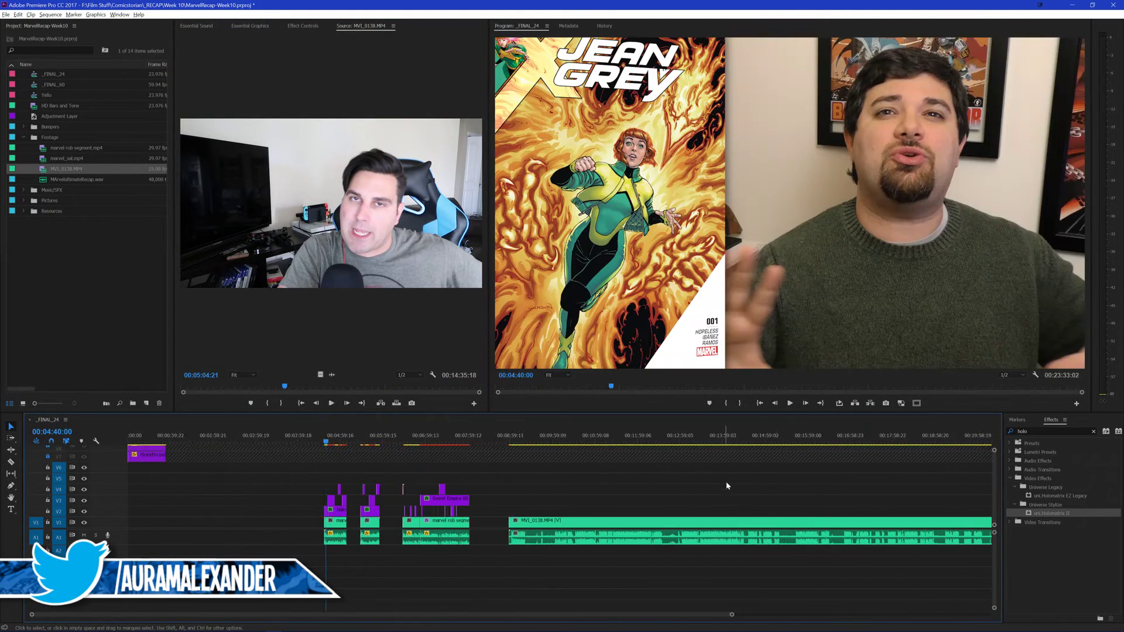
Scrub and play the early part of the MVI_0138.MP4 clip in the sequence, around 00:10:12:16
{"action": "left_click", "coordinate": [566, 440]}
{"action": "key", "text": "space"}
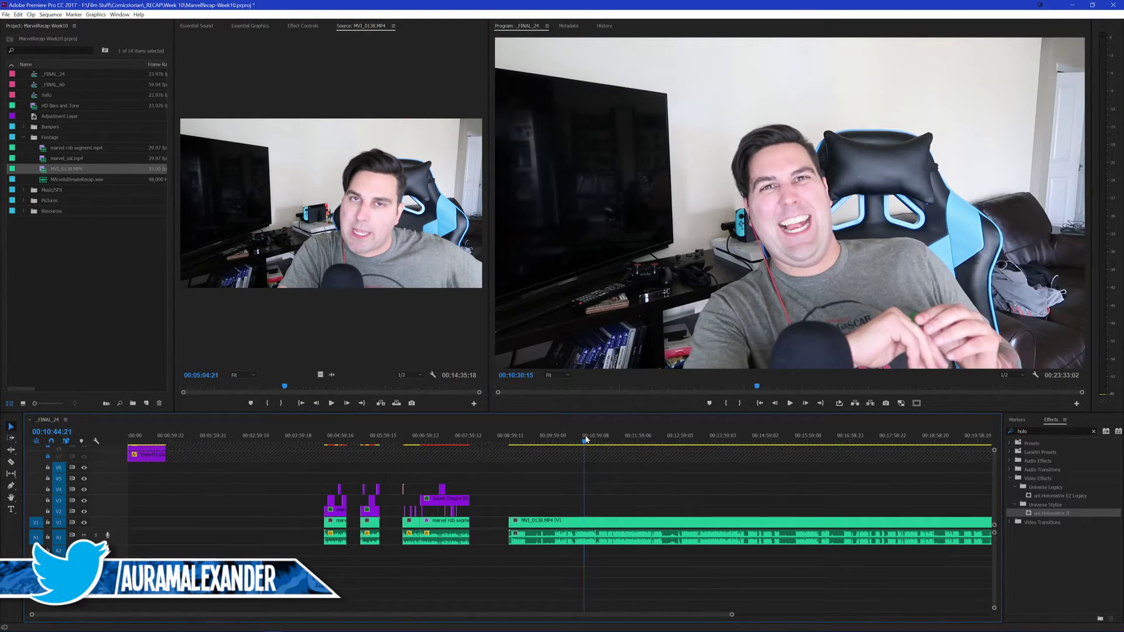
{"action": "left_click", "coordinate": [589, 440]}
{"action": "left_click", "coordinate": [572, 439]}
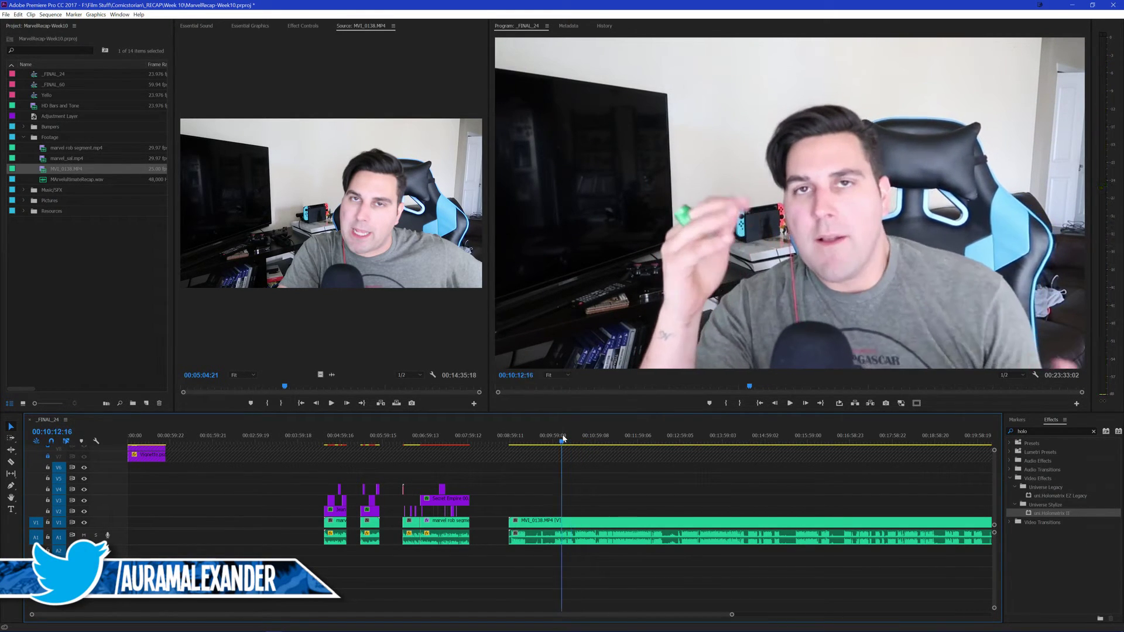
{"action": "left_click", "coordinate": [562, 439]}
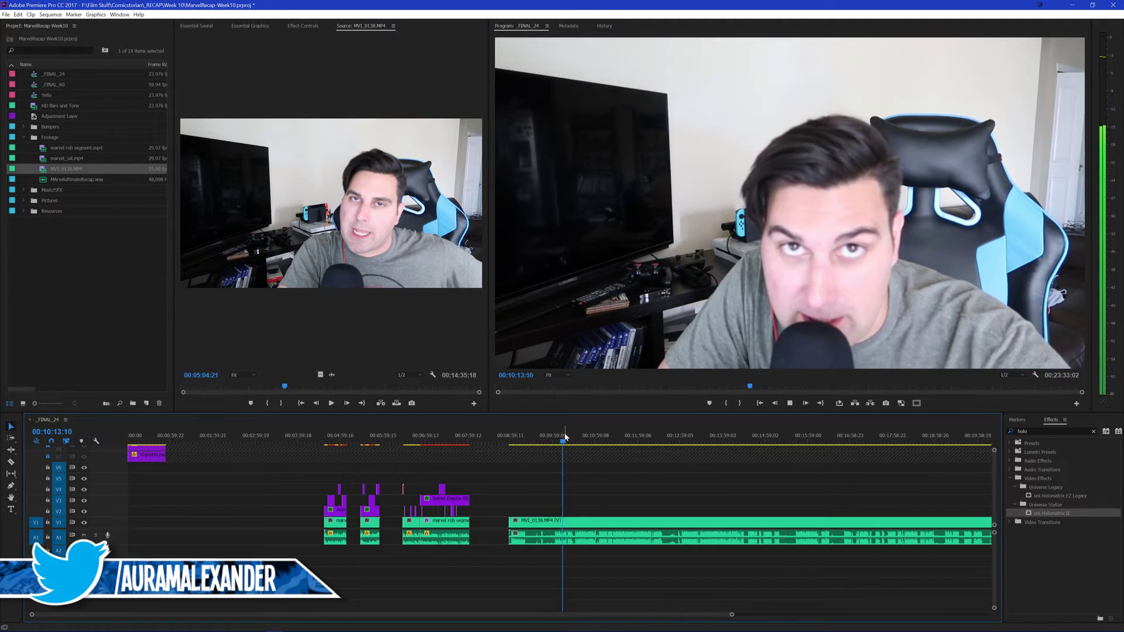
{"action": "key", "text": "space"}
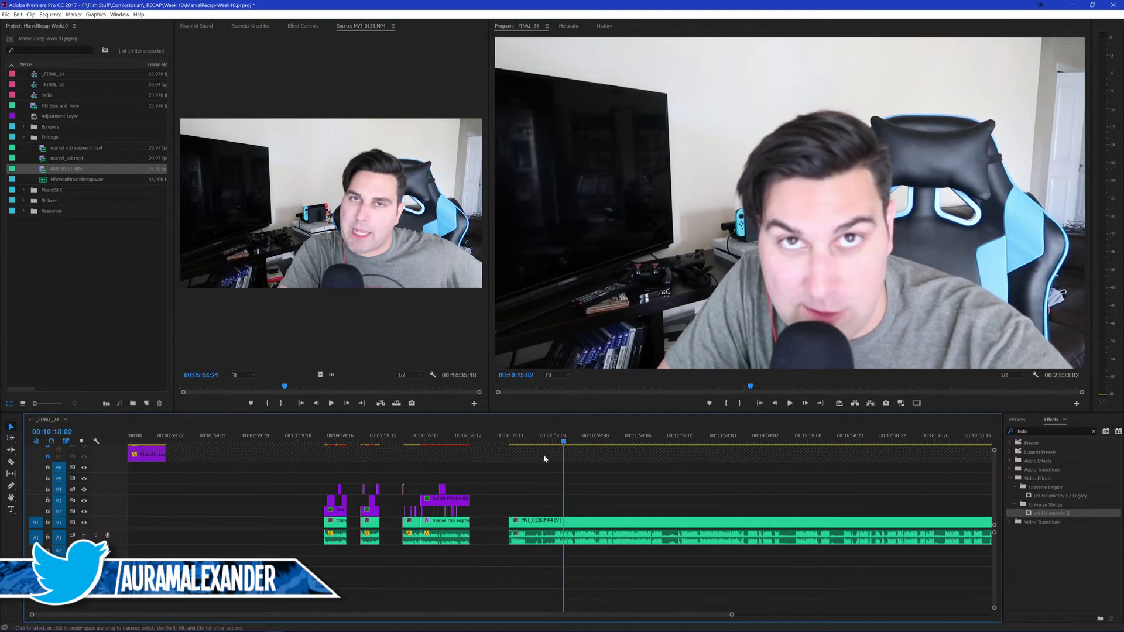
Play the MVI_0138.MP4 clip closely from 00:10:02:19 to about 00:10:18:17
{"action": "key", "text": "equal"}
{"action": "key", "text": "equal"}
{"action": "left_click", "coordinate": [466, 439]}
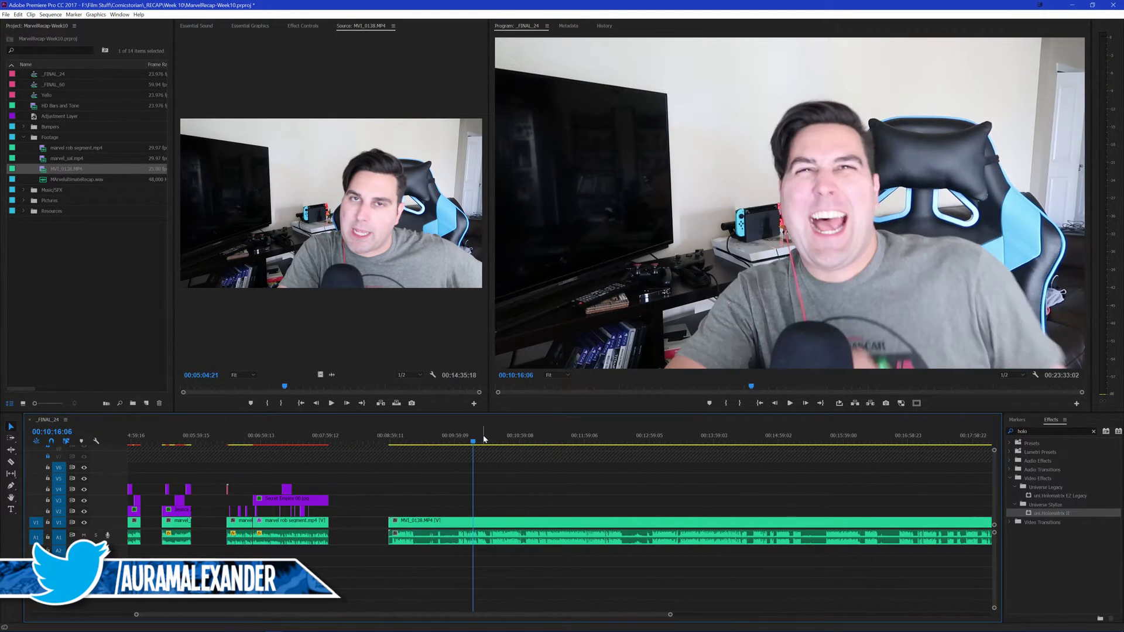
{"action": "key", "text": "equal"}
{"action": "left_click", "coordinate": [378, 440]}
{"action": "left_click_drag", "start_coordinate": [379, 443], "coordinate": [367, 449]}
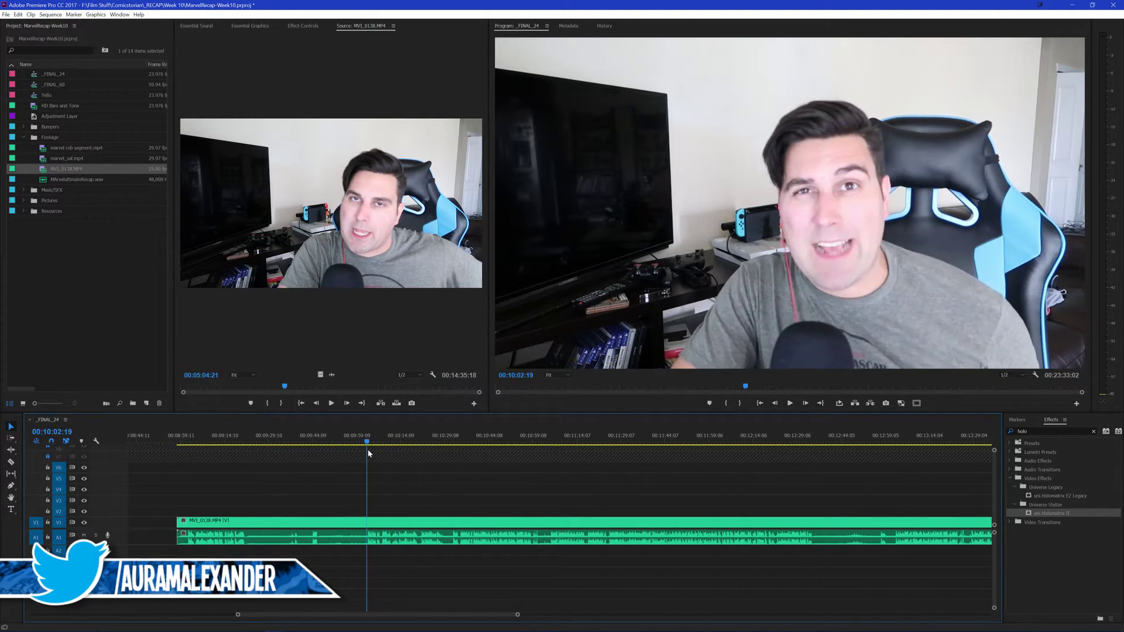
{"action": "key", "text": "space"}
{"action": "key", "text": "equal"}
{"action": "key", "text": "equal"}
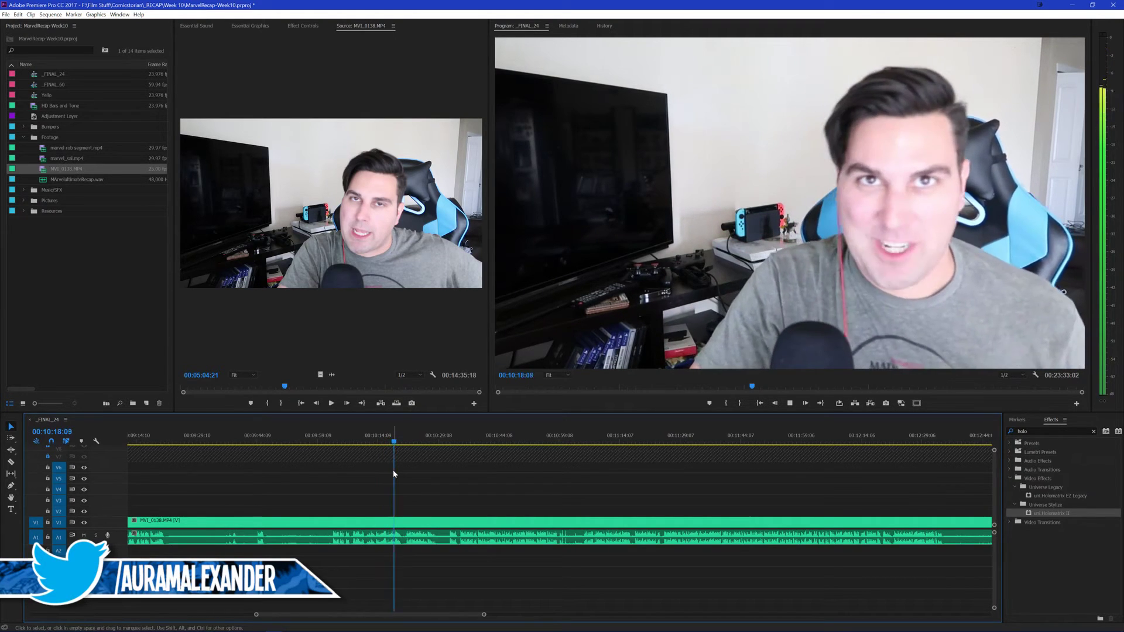
{"action": "key", "text": "space"}
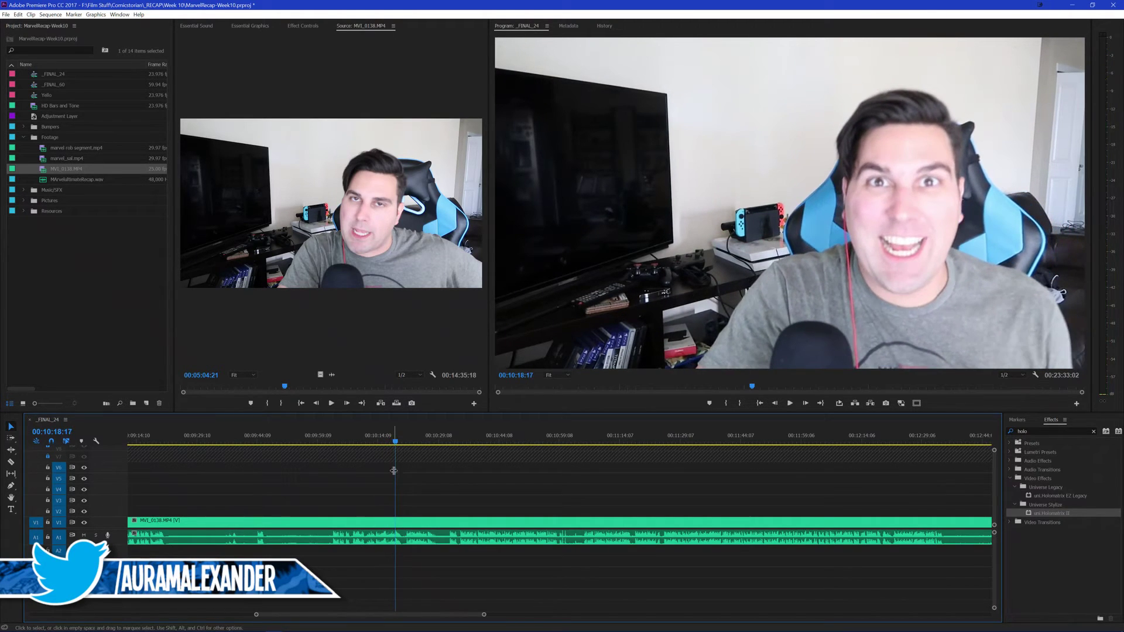
Play the MVI_0138.MP4 clip from 00:10:20:20 and check it past 00:11:48:00 in an enlarged program view
{"action": "left_click", "coordinate": [404, 433]}
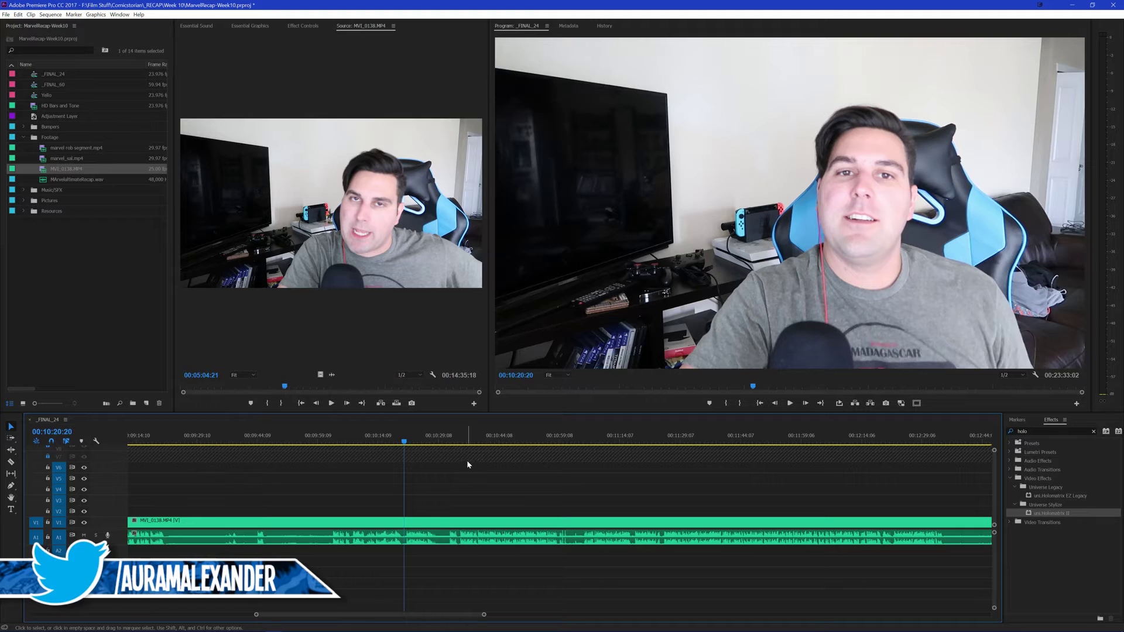
{"action": "key", "text": "space"}
{"action": "key", "text": "space"}
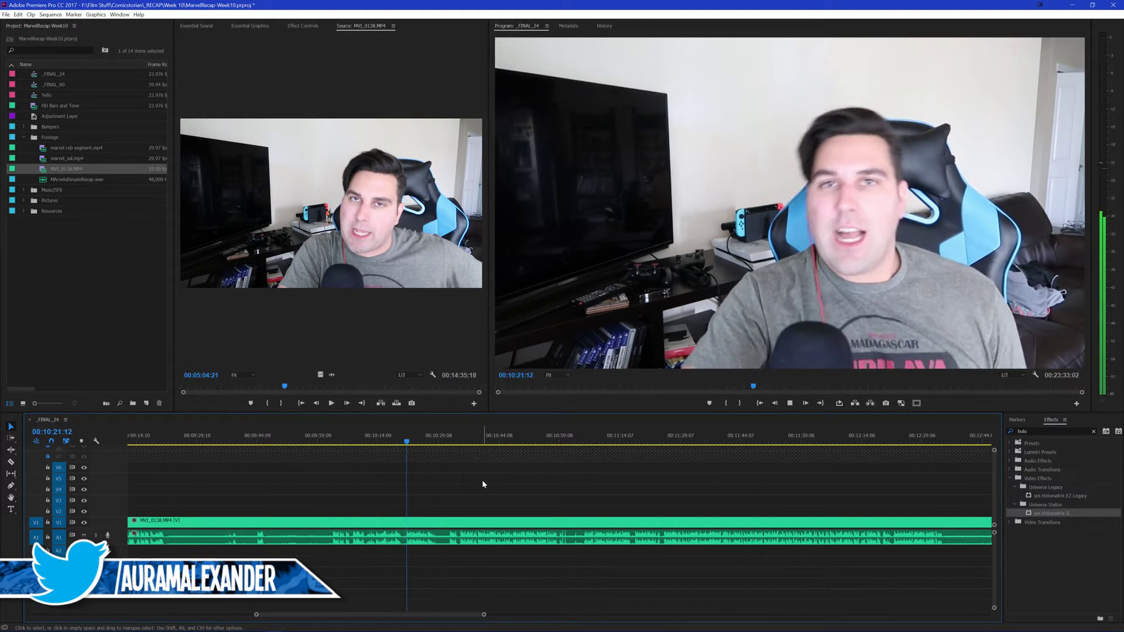
{"action": "key", "text": "minus"}
{"action": "key", "text": "minus"}
{"action": "key", "text": "minus"}
{"action": "left_click", "coordinate": [789, 442]}
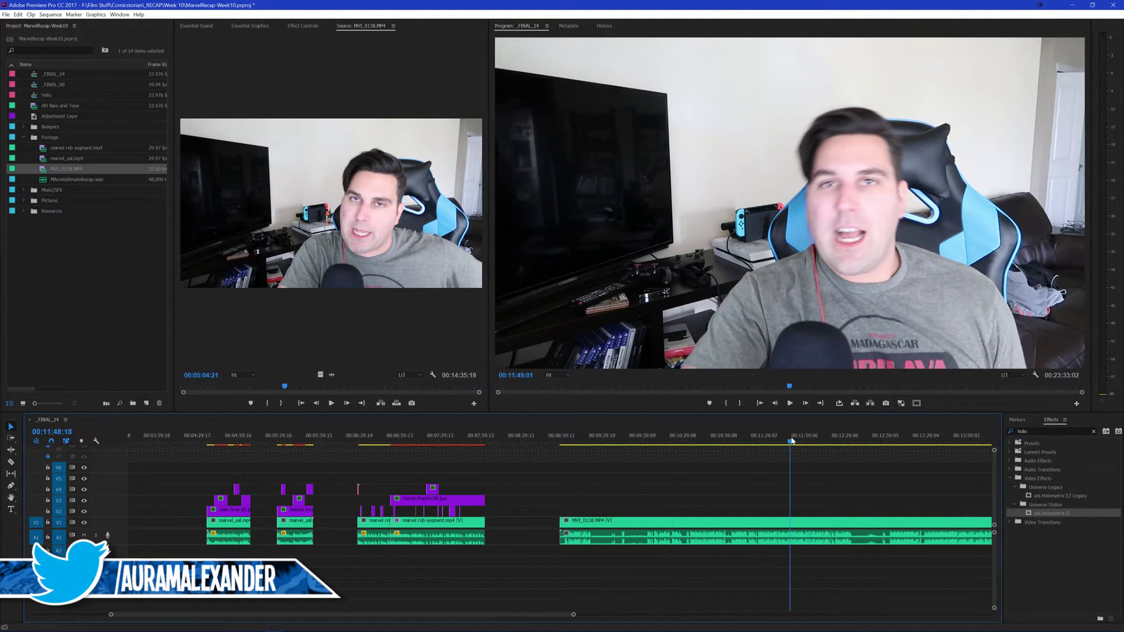
{"action": "key", "text": "grave"}
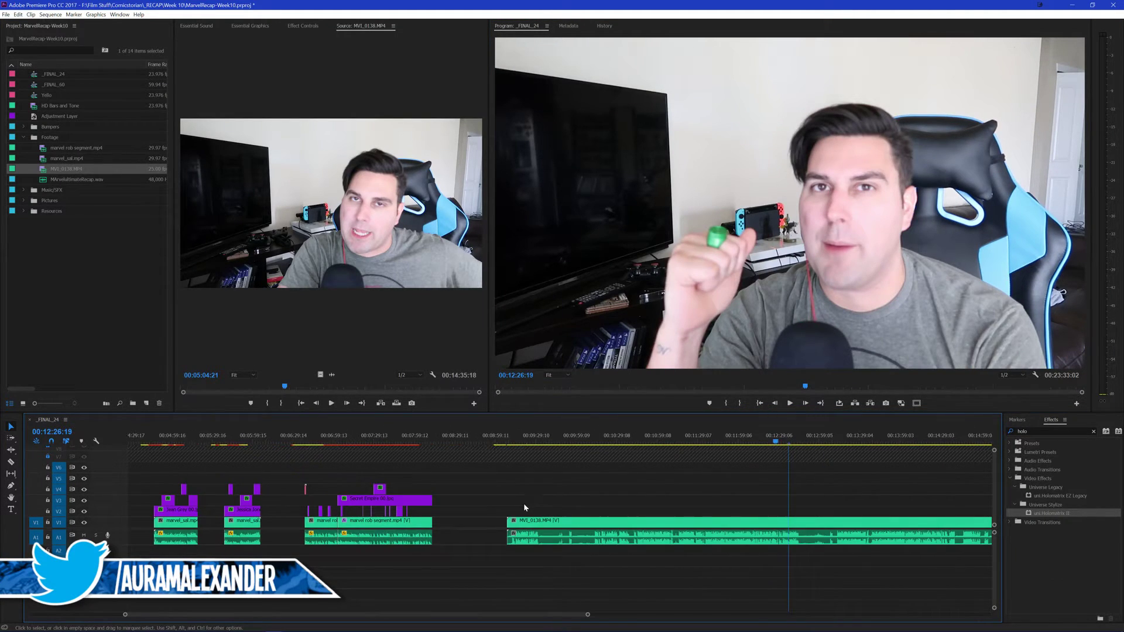
Save the project with the playhead at 00:12:26:19
{"action": "scroll", "coordinate": [524, 503], "scroll_direction": "down", "scroll_amount": 3}
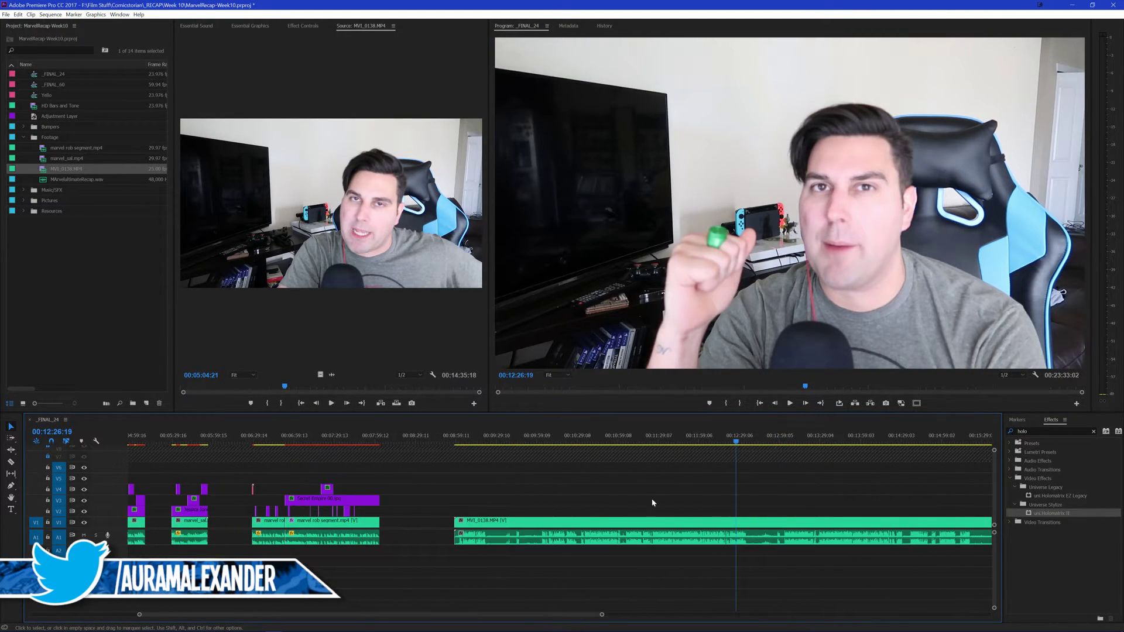
{"action": "scroll", "coordinate": [556, 466], "scroll_direction": "down", "scroll_amount": 1}
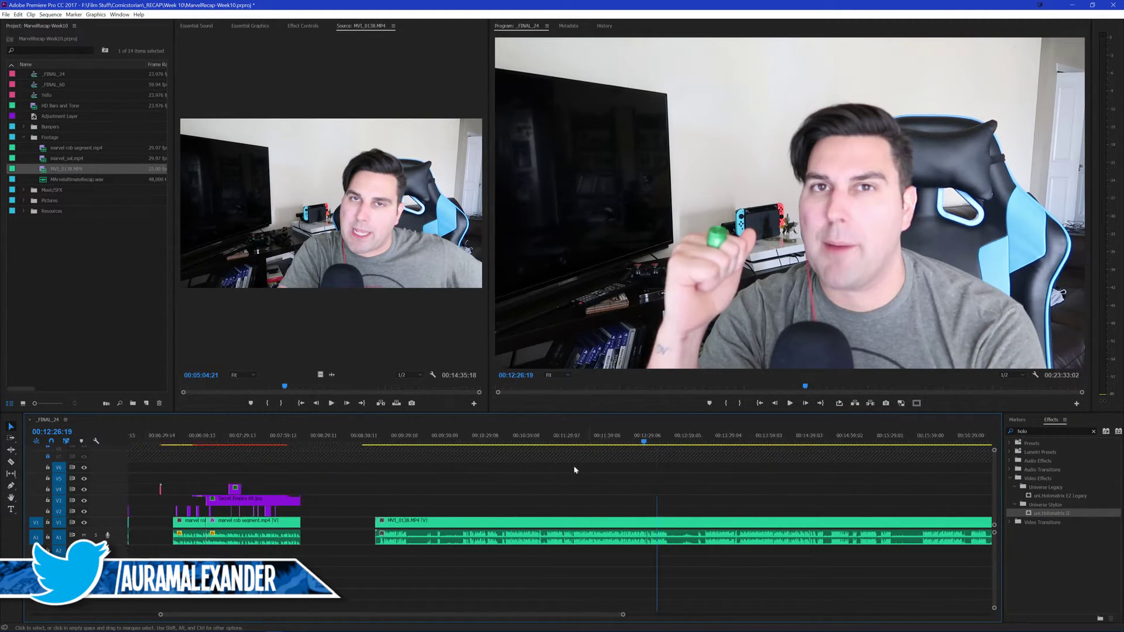
{"action": "scroll", "coordinate": [602, 490], "scroll_direction": "down", "scroll_amount": 2}
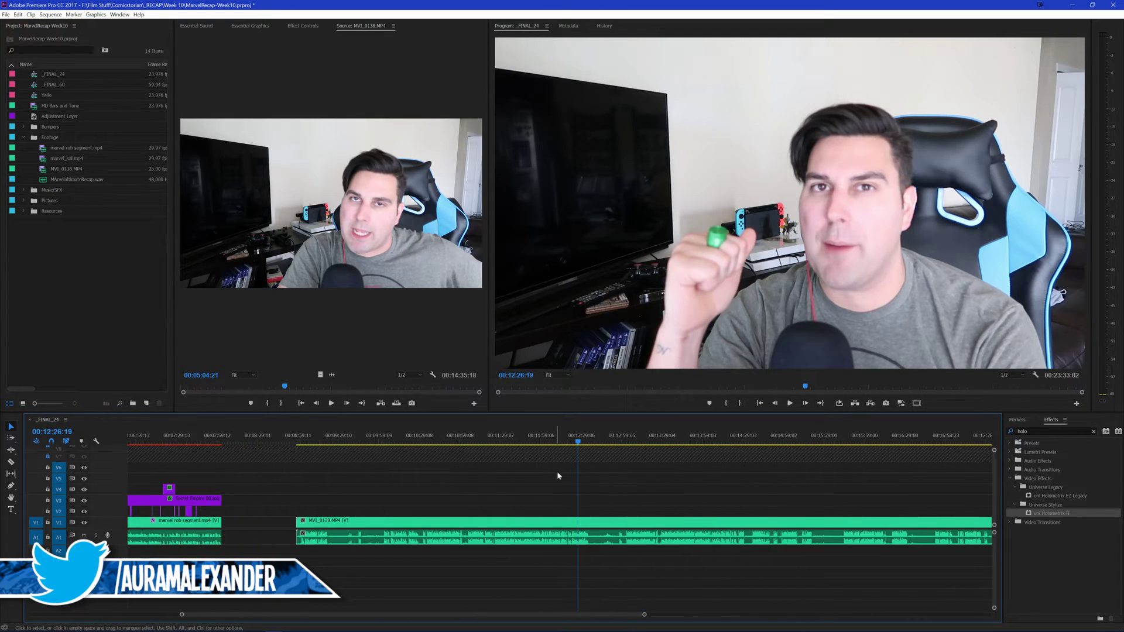
{"action": "key", "text": "ctrl+s"}
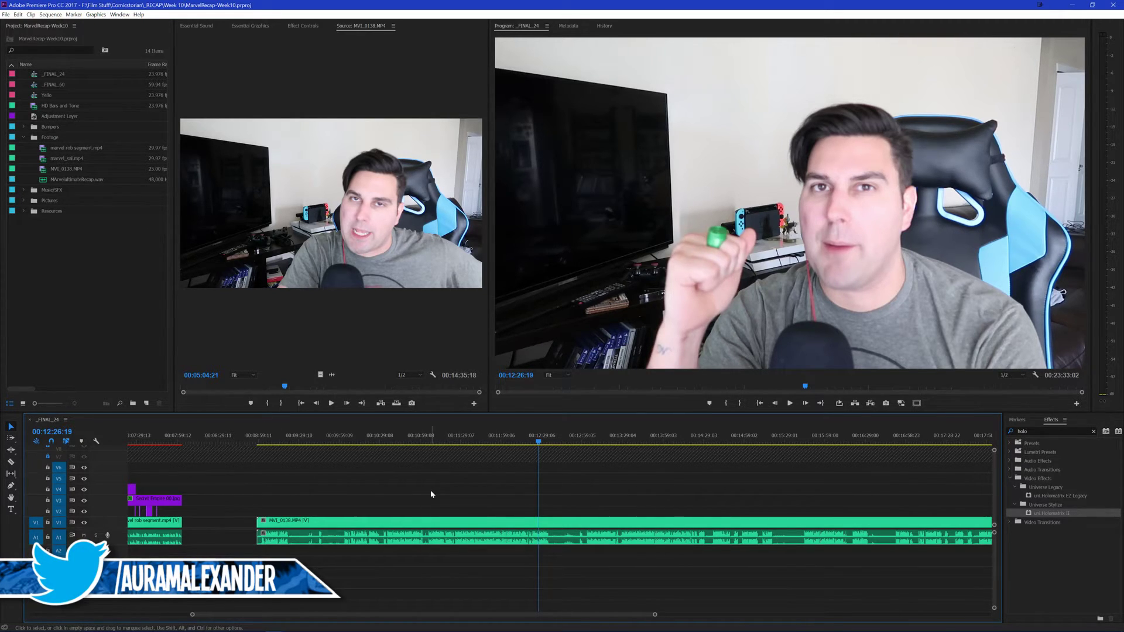
{"action": "scroll", "coordinate": [431, 494], "scroll_direction": "up", "scroll_amount": 1}
{"action": "scroll", "coordinate": [427, 486], "scroll_direction": "down", "scroll_amount": 2}
{"action": "scroll", "coordinate": [426, 477], "scroll_direction": "down", "scroll_amount": 1}
{"action": "scroll", "coordinate": [363, 477], "scroll_direction": "down", "scroll_amount": 1}
{"action": "scroll", "coordinate": [412, 493], "scroll_direction": "up", "scroll_amount": 3}
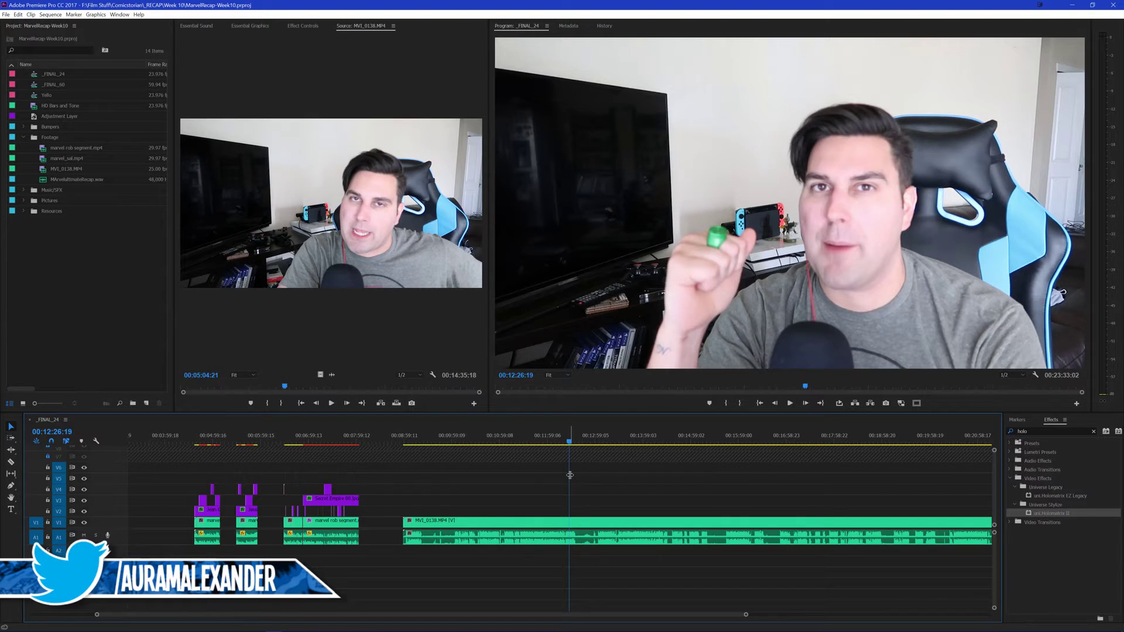
Play the MVI_0138.MP4 clip around 00:12:33:11 and 00:13:11:01, including a check in the enlarged program view
{"action": "key", "text": "equal"}
{"action": "key", "text": "equal"}
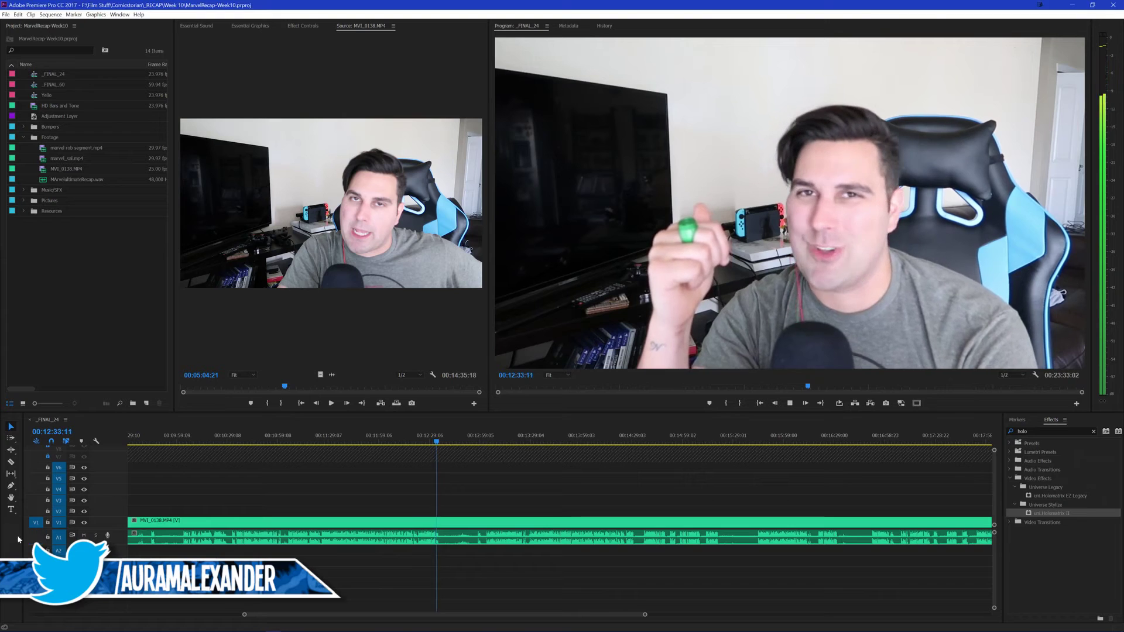
{"action": "left_click", "coordinate": [630, 462]}
{"action": "key", "text": "space"}
{"action": "left_click_drag", "start_coordinate": [500, 438], "coordinate": [492, 438]}
{"action": "key", "text": "space"}
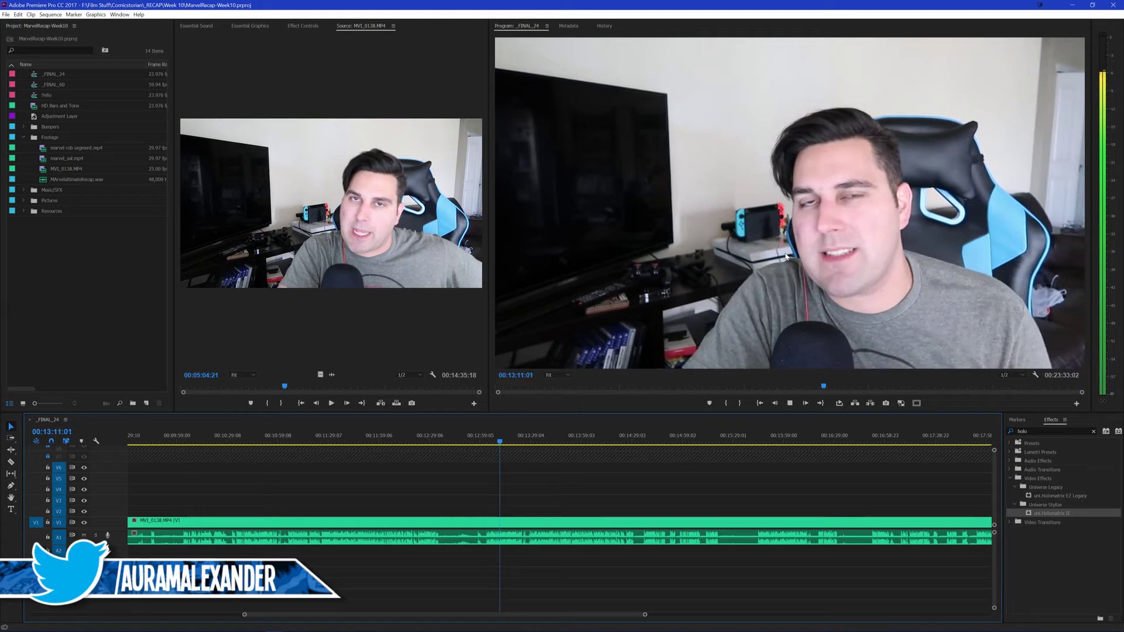
{"action": "key", "text": "grave"}
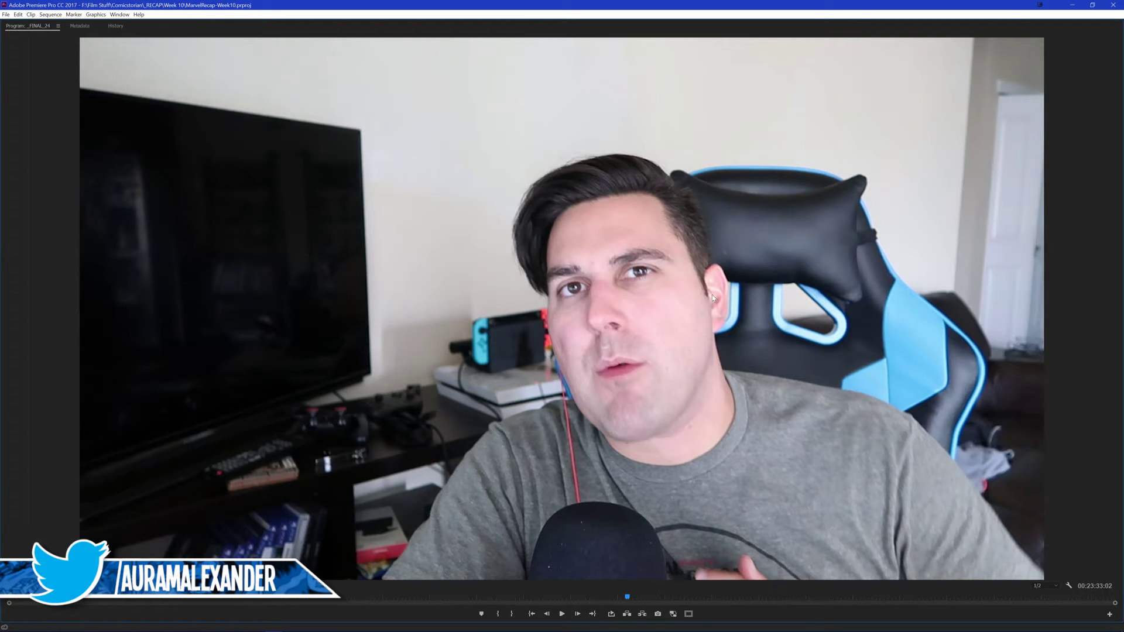
{"action": "key", "text": "grave"}
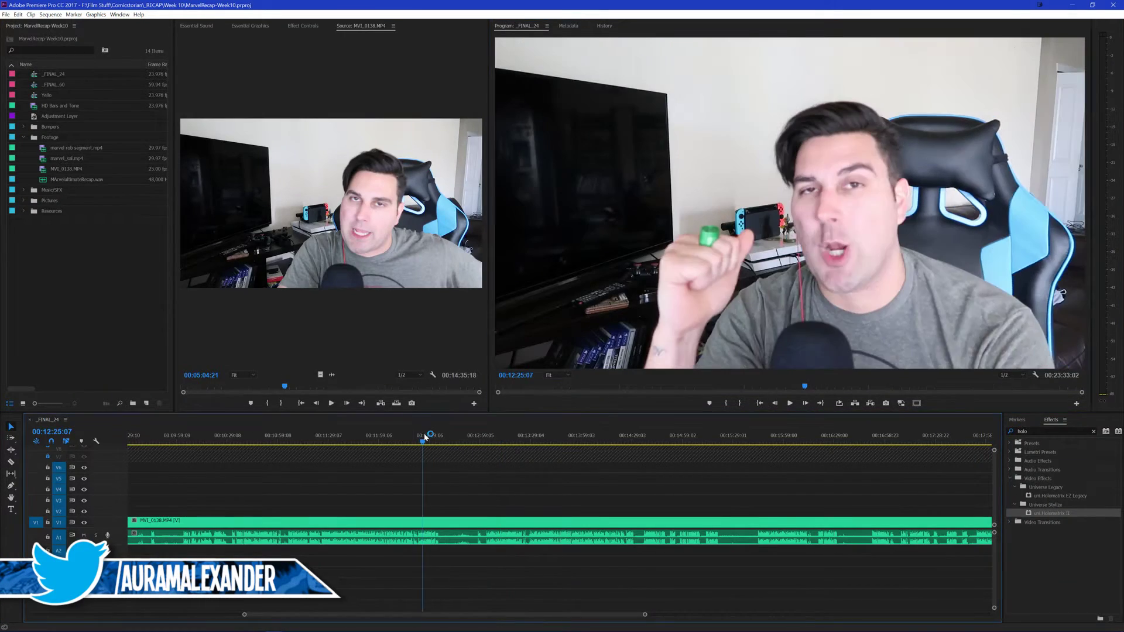
Check the MVI_0138.MP4 clip at several points between 00:13:09:06 and 00:14:30:04
{"action": "left_click", "coordinate": [498, 436]}
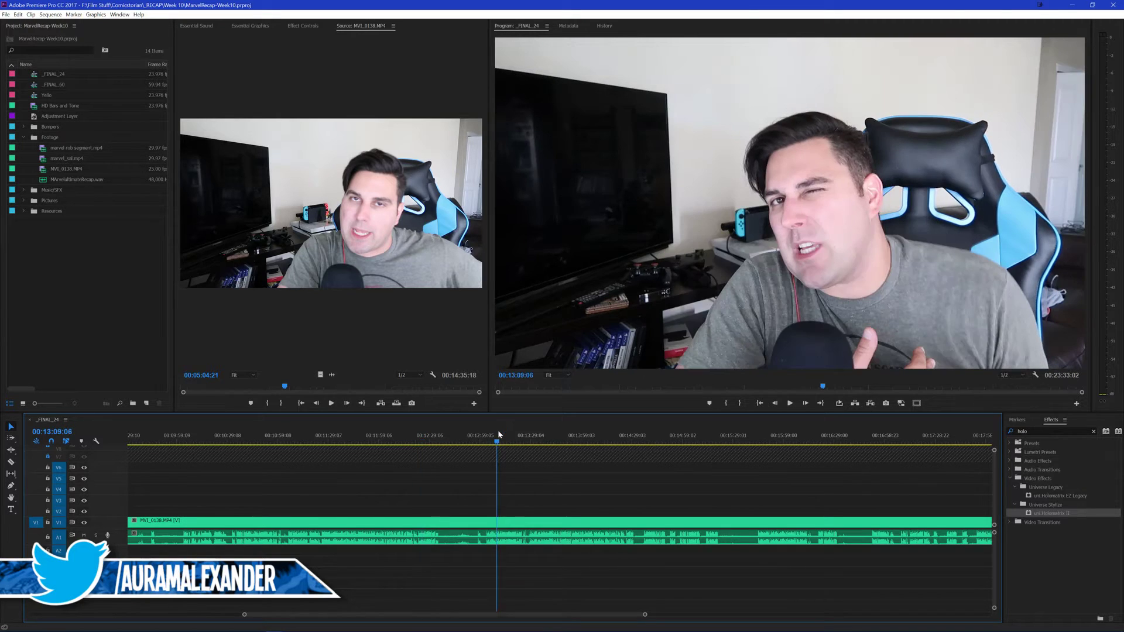
{"action": "left_click", "coordinate": [529, 443]}
{"action": "key", "text": "space"}
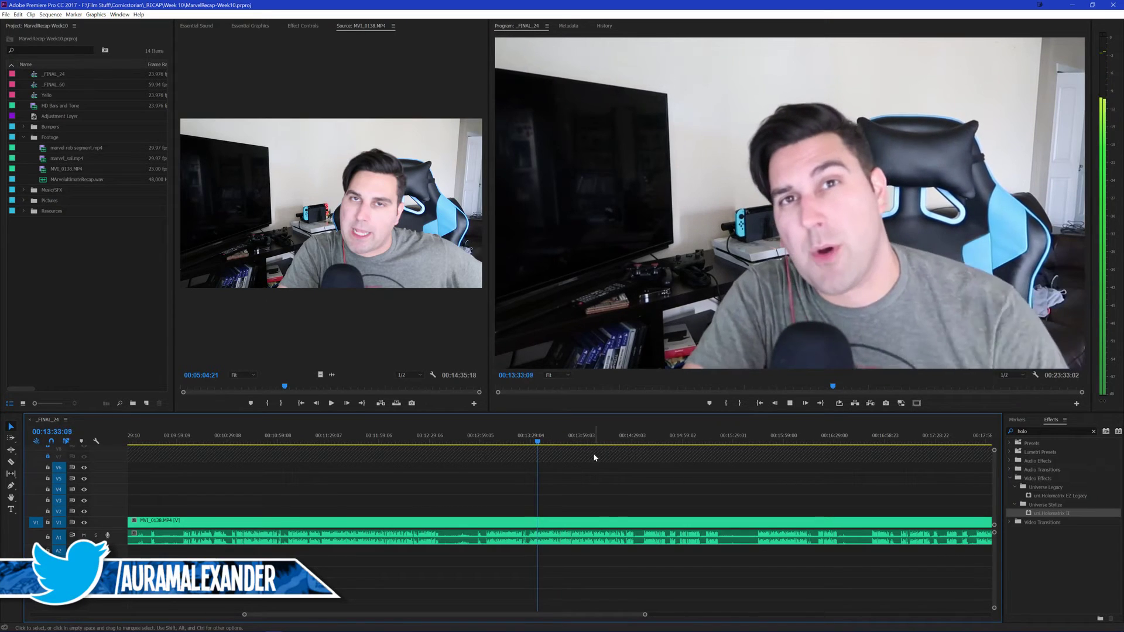
{"action": "left_click", "coordinate": [606, 438]}
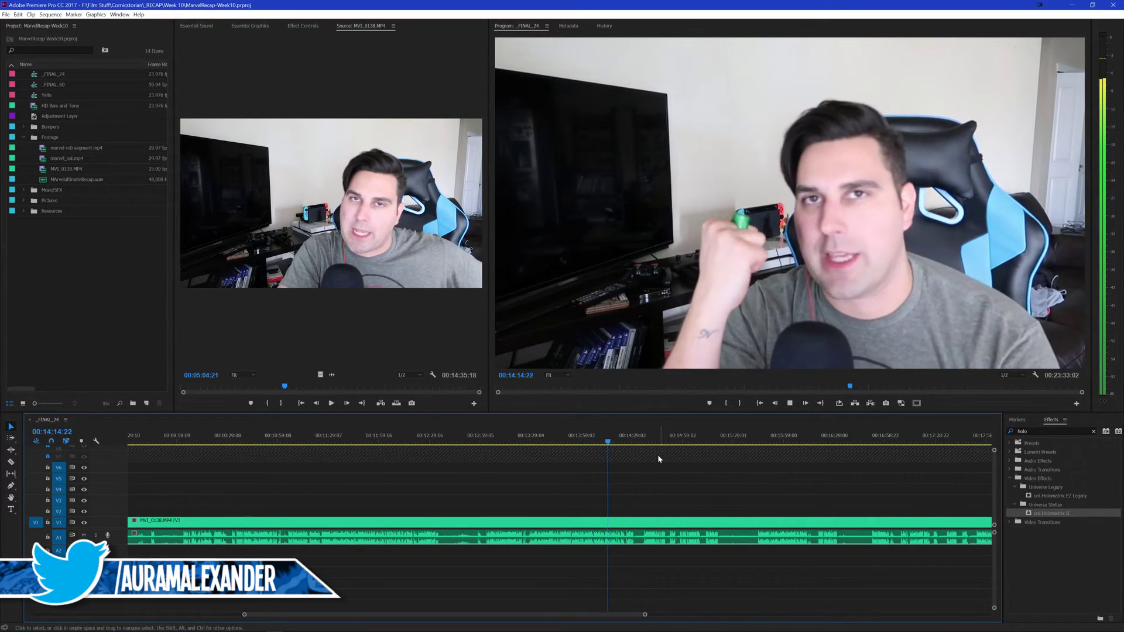
{"action": "left_click", "coordinate": [628, 436]}
{"action": "key", "text": "space"}
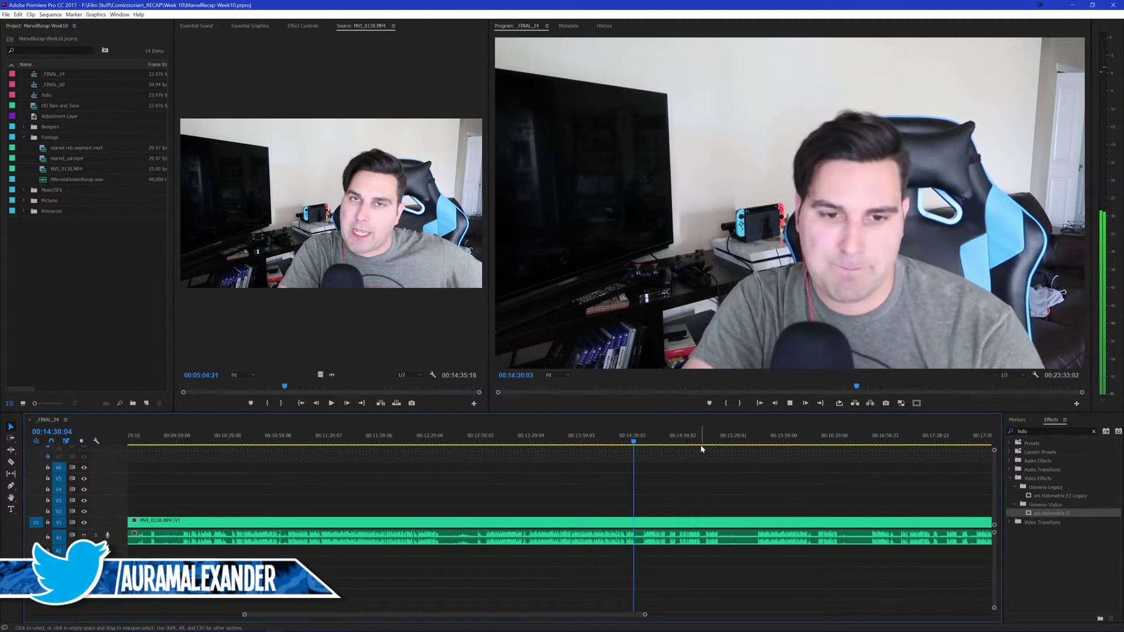
Check the green ring gesture near 00:15:57:20 of the sequence in an enlarged program view
{"action": "key", "text": "minus"}
{"action": "key", "text": "minus"}
{"action": "key", "text": "minus"}
{"action": "key", "text": "minus"}
{"action": "key", "text": "minus"}
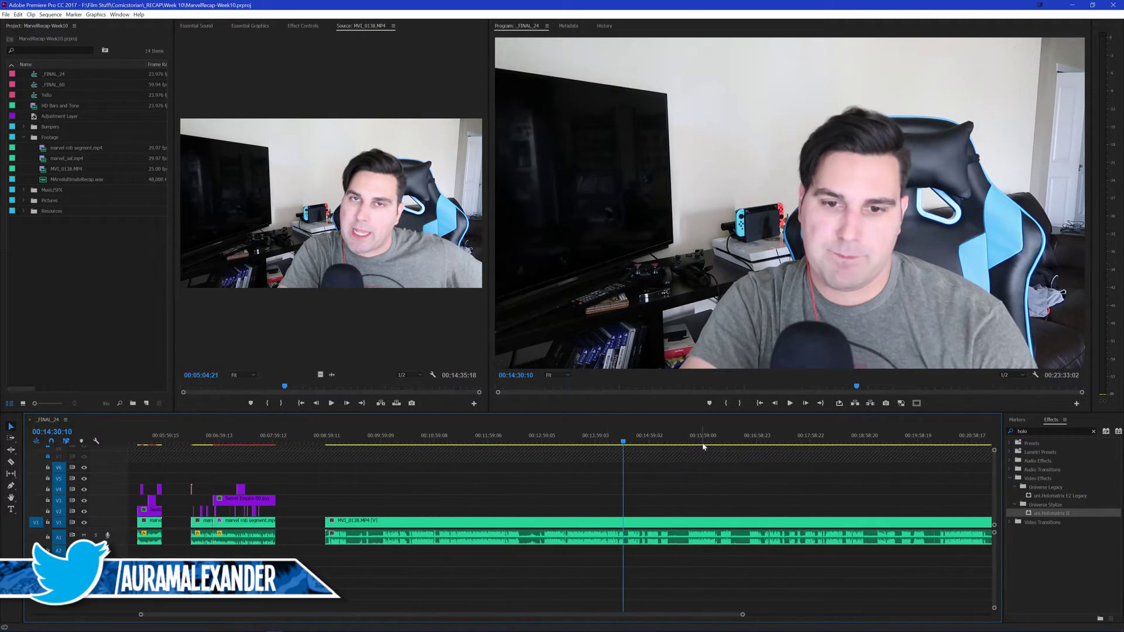
{"action": "left_click", "coordinate": [701, 438]}
{"action": "key", "text": "grave"}
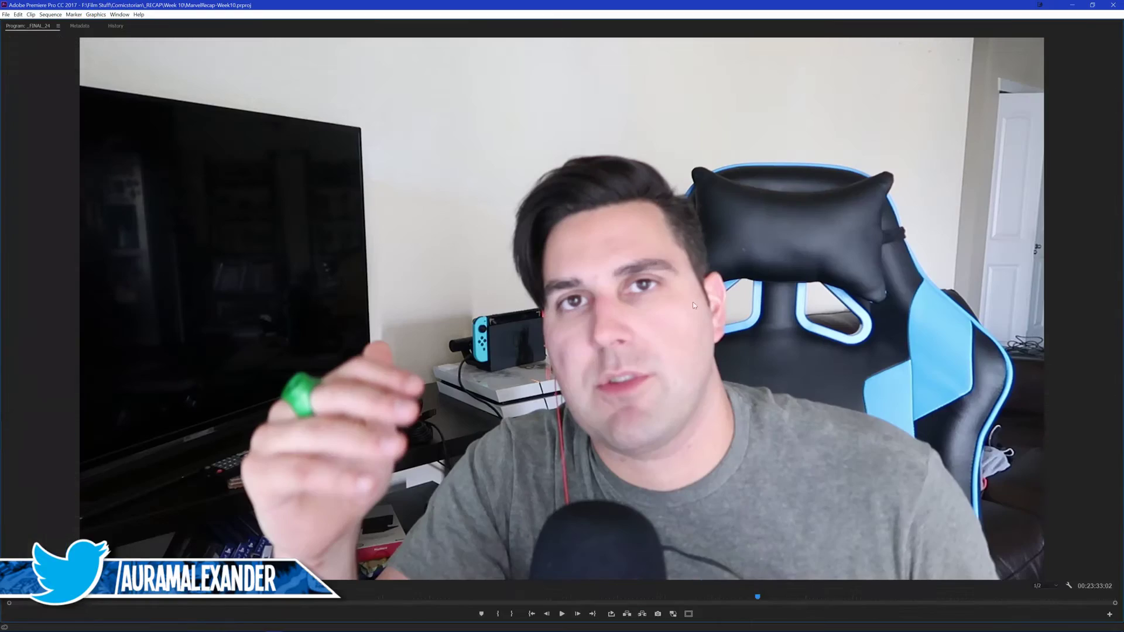
{"action": "key", "text": "grave"}
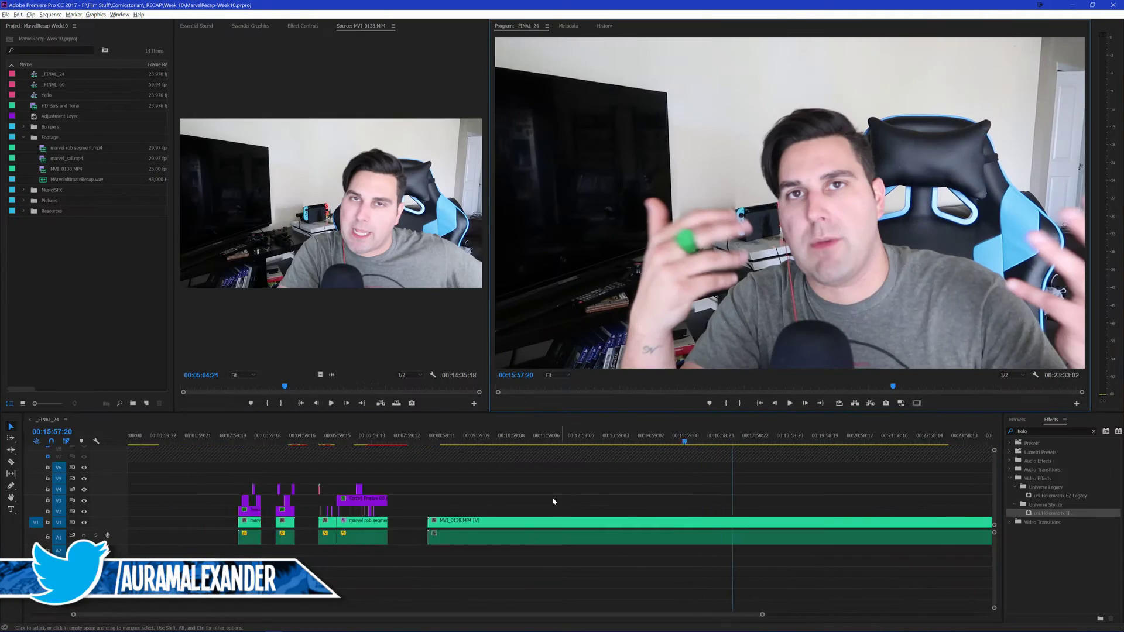
Play the MVI_0138.MP4 clip from 00:16:52:04 and scrub ahead to 00:19:24:18
{"action": "key", "text": "minus"}
{"action": "key", "text": "minus"}
{"action": "left_click", "coordinate": [618, 443]}
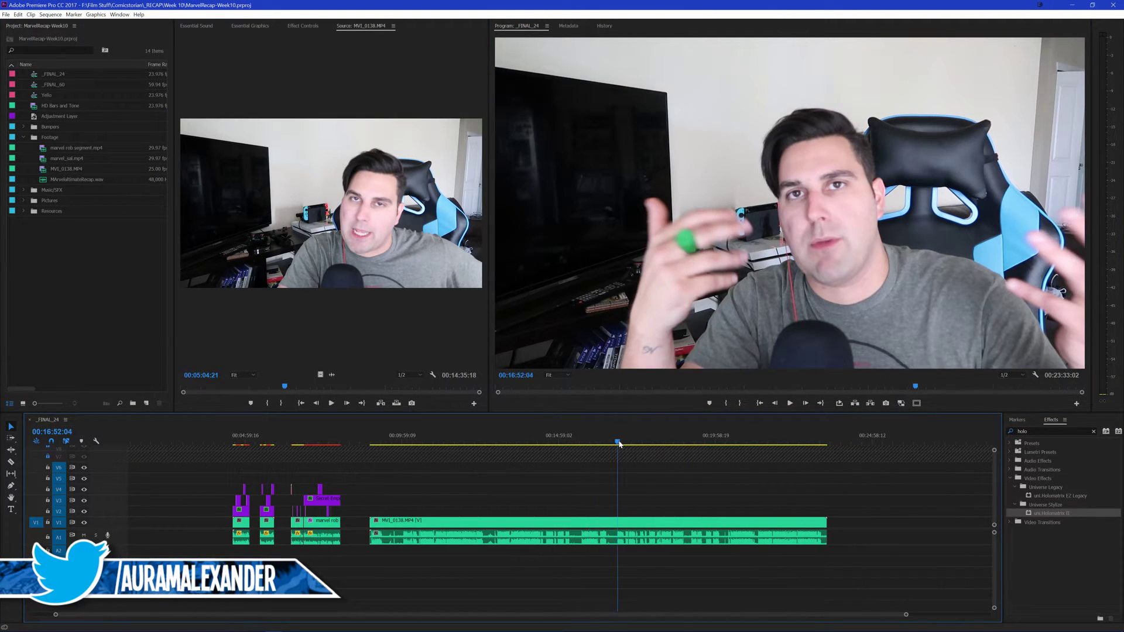
{"action": "key", "text": "space"}
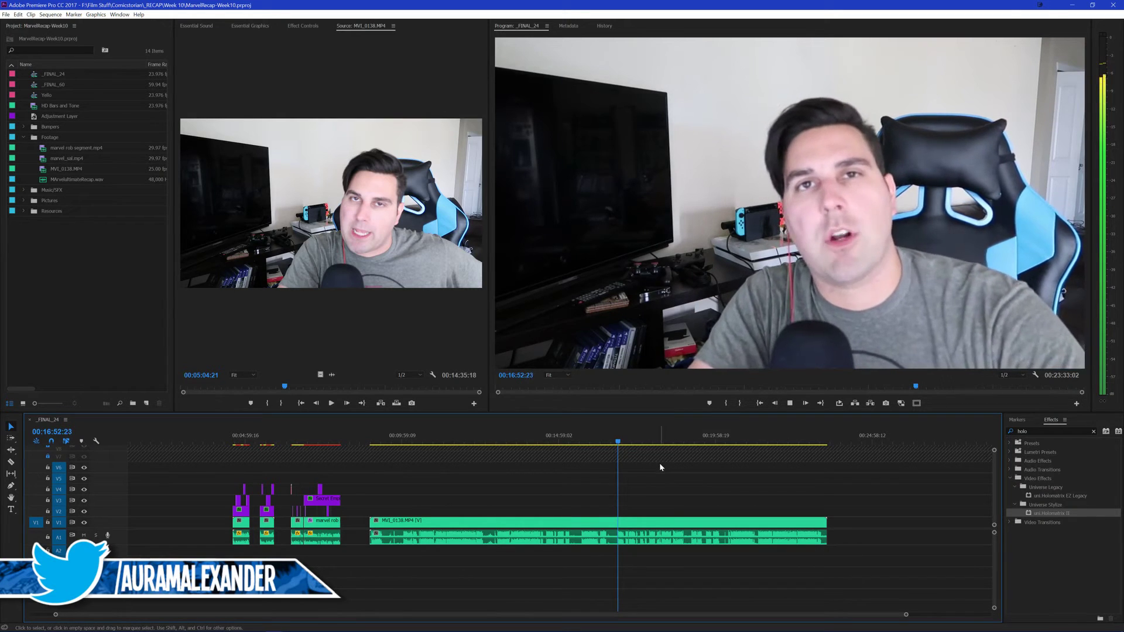
{"action": "left_click_drag", "start_coordinate": [662, 443], "coordinate": [697, 443]}
Delete the MVI_0138.MP4 clip from the sequence and move the playhead to 00:04:23:13, before the first marvel_sal.mp4 segment
{"action": "left_click_drag", "start_coordinate": [780, 486], "coordinate": [699, 557]}
{"action": "key", "text": "Delete"}
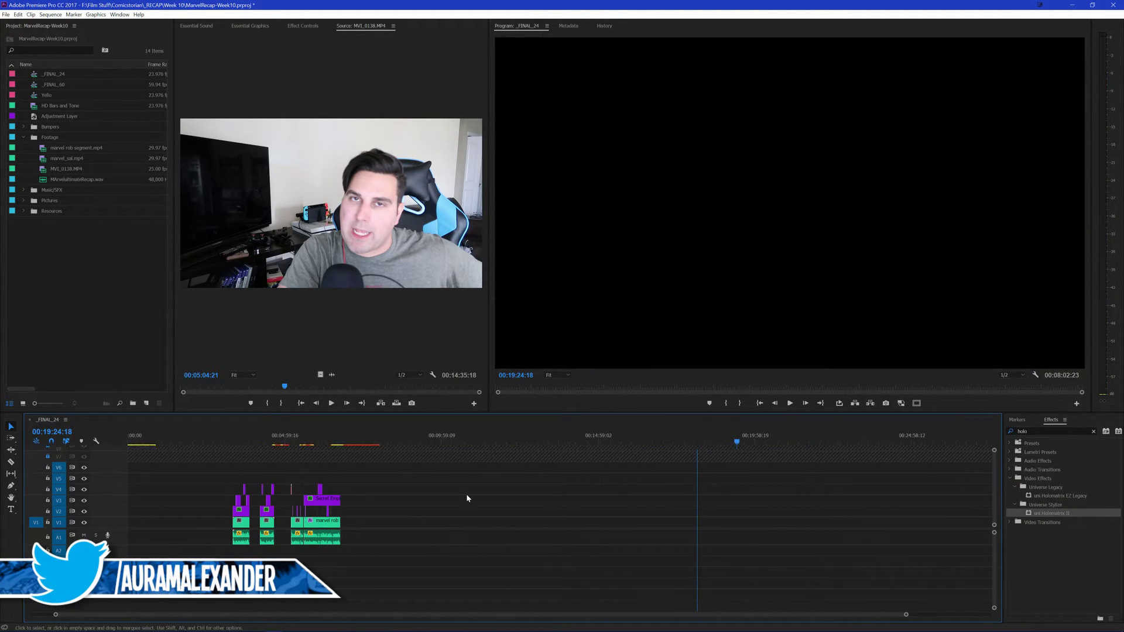
{"action": "scroll", "coordinate": [467, 497], "scroll_direction": "up", "scroll_amount": 2}
{"action": "left_click", "coordinate": [266, 436]}
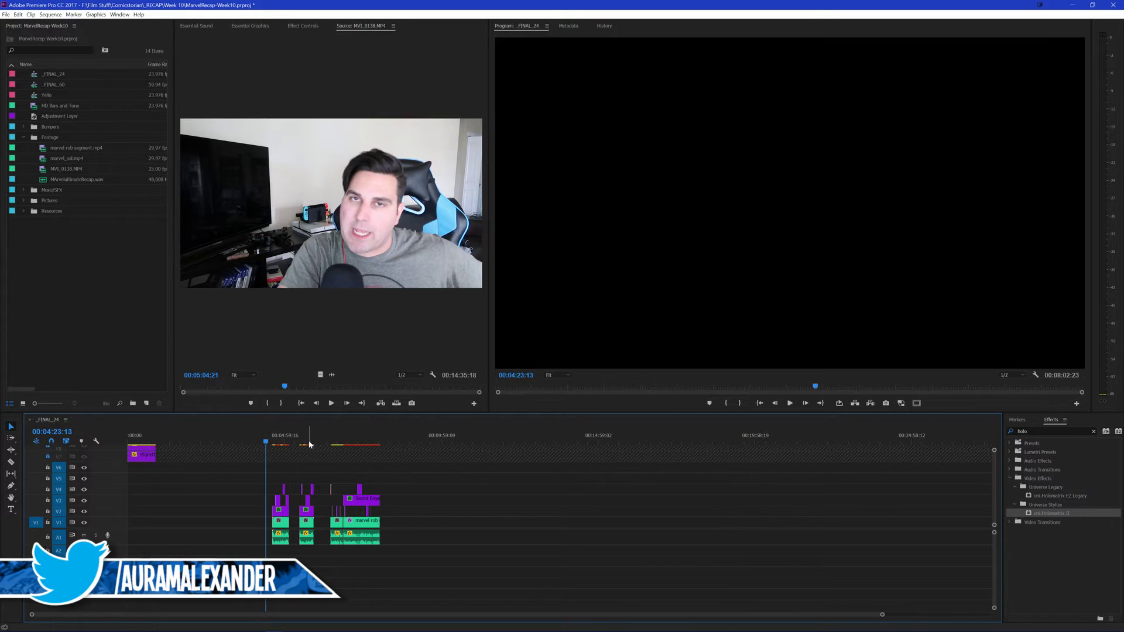
Save the MarvelRecap-Week10 project
{"action": "key", "text": "ctrl+s"}
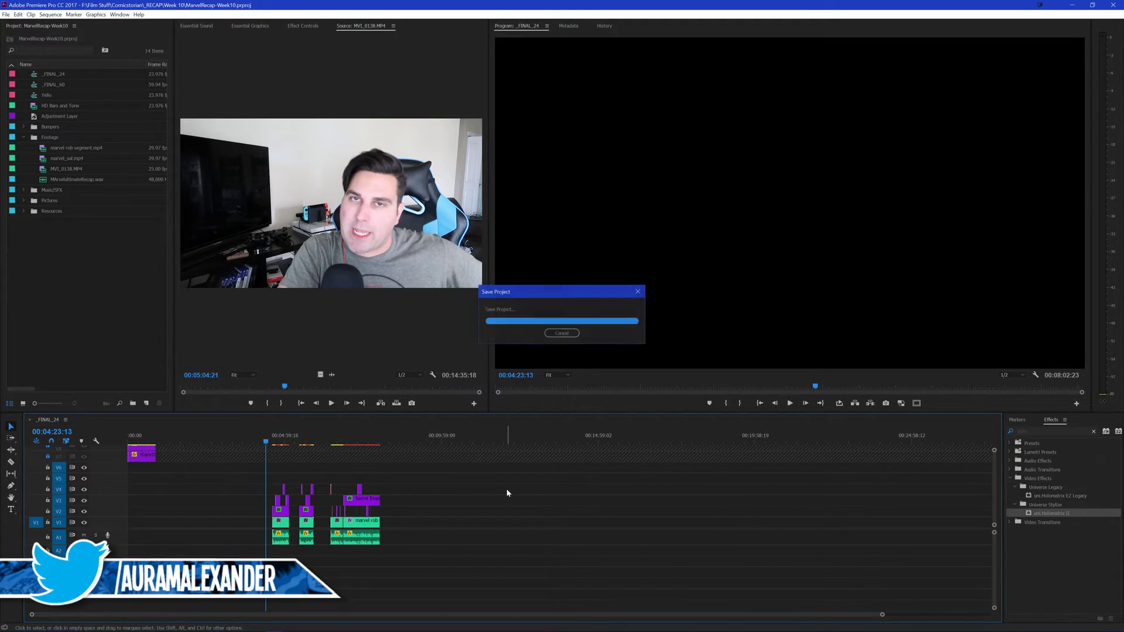
{"action": "scroll", "coordinate": [307, 514], "scroll_direction": "up", "scroll_amount": 4}
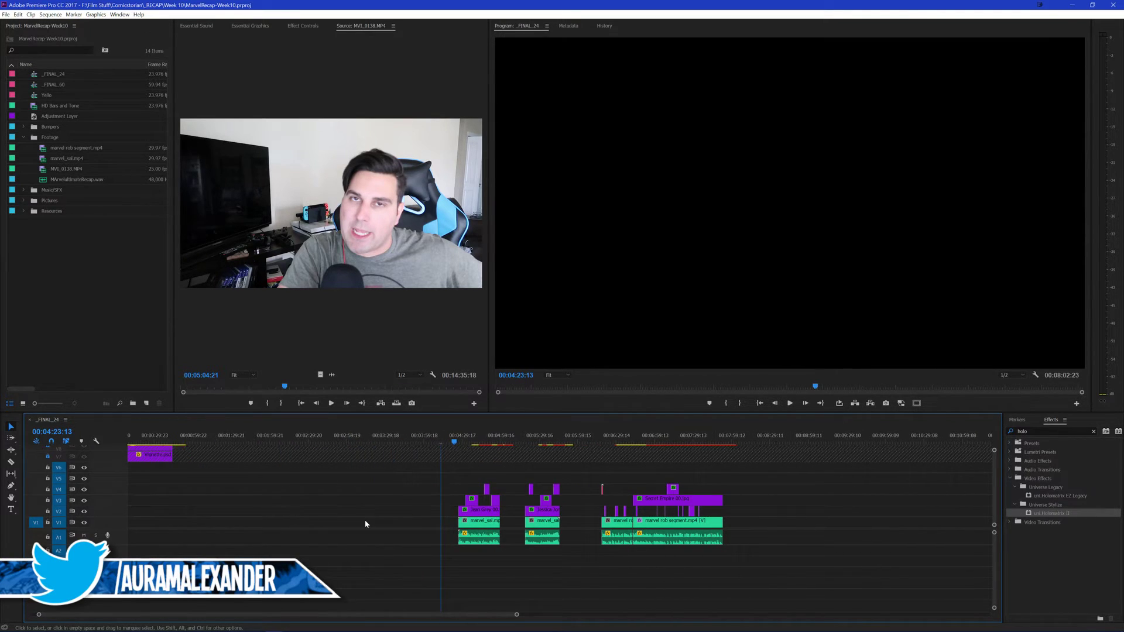
{"action": "scroll", "coordinate": [364, 520], "scroll_direction": "up", "scroll_amount": 1}
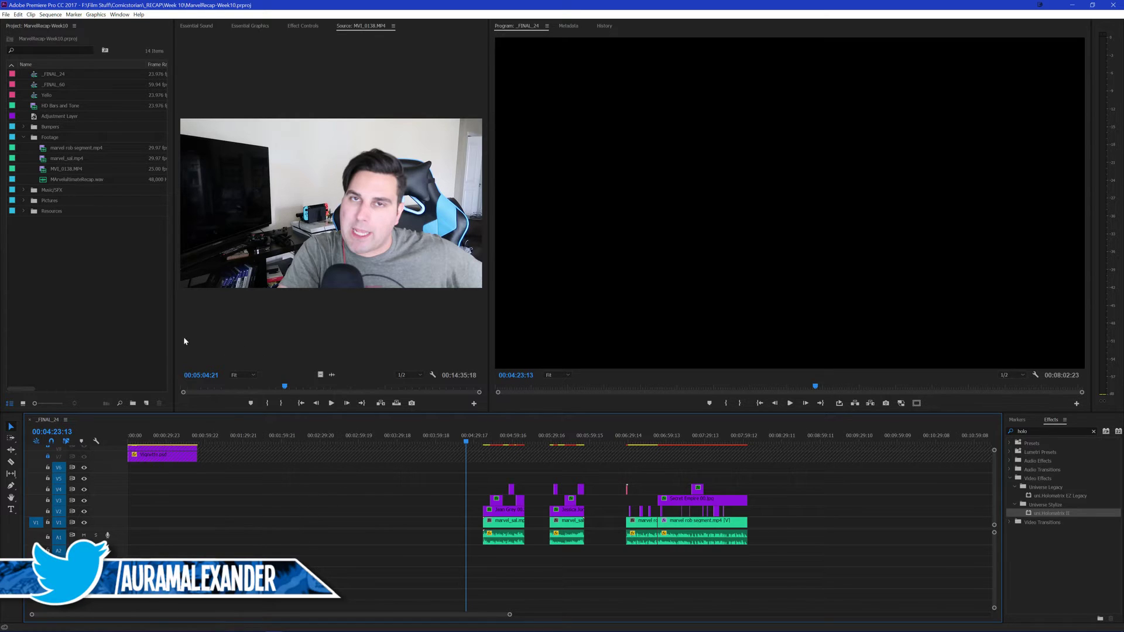
Switch to Photoshop and create a 1920 x 1080 px document at 72 ppi with transparent background contents
{"action": "left_click", "coordinate": [323, 625]}
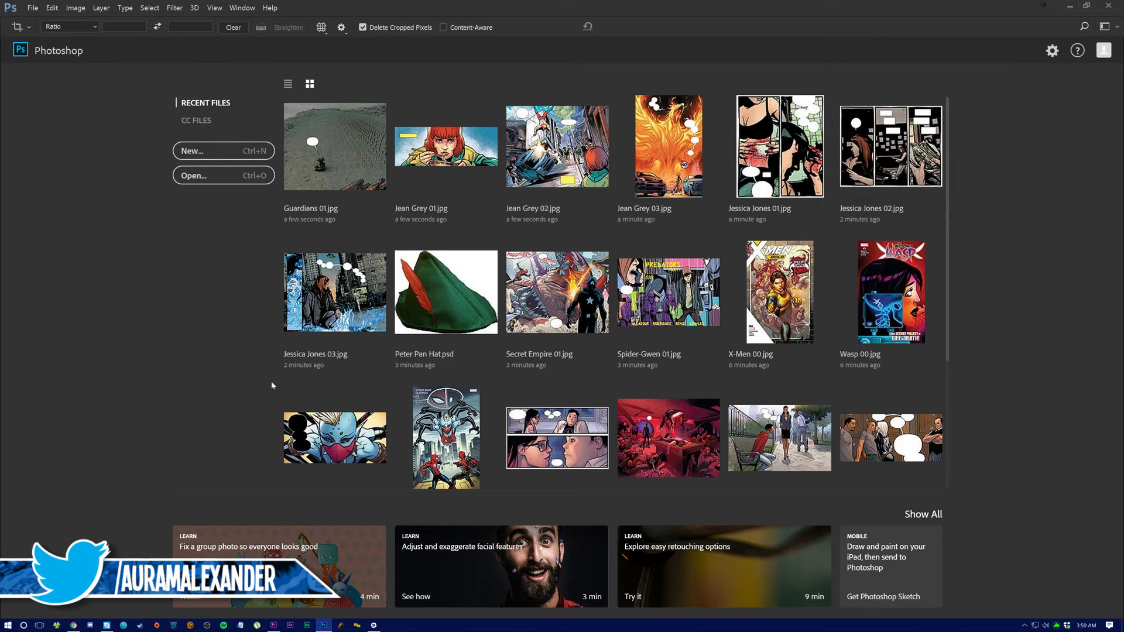
{"action": "left_click", "coordinate": [193, 153]}
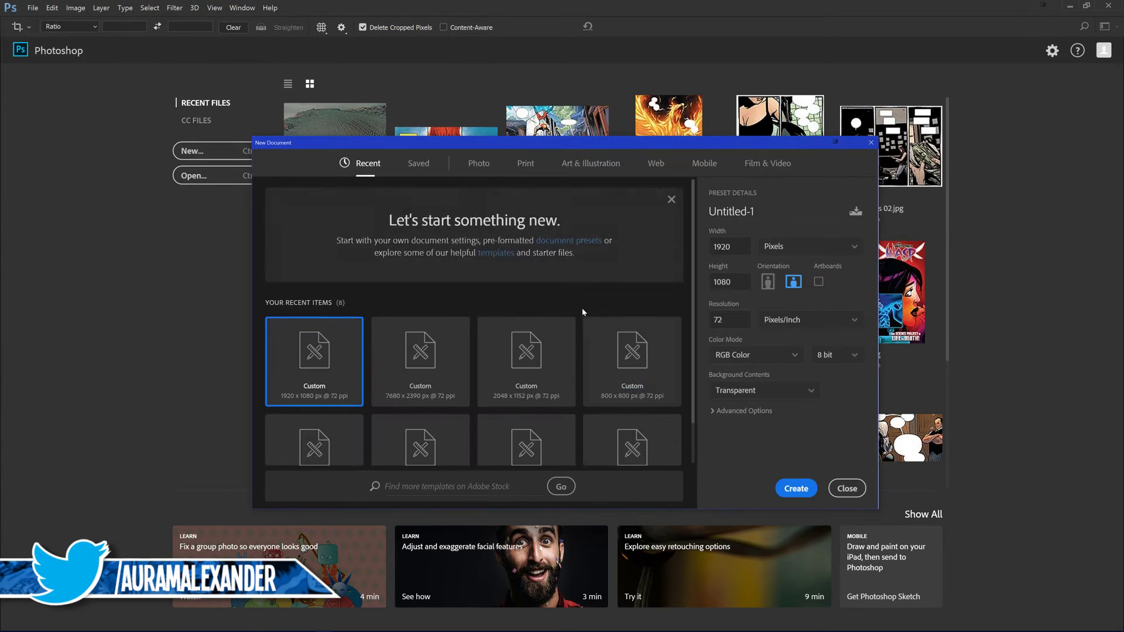
{"action": "left_click", "coordinate": [795, 489]}
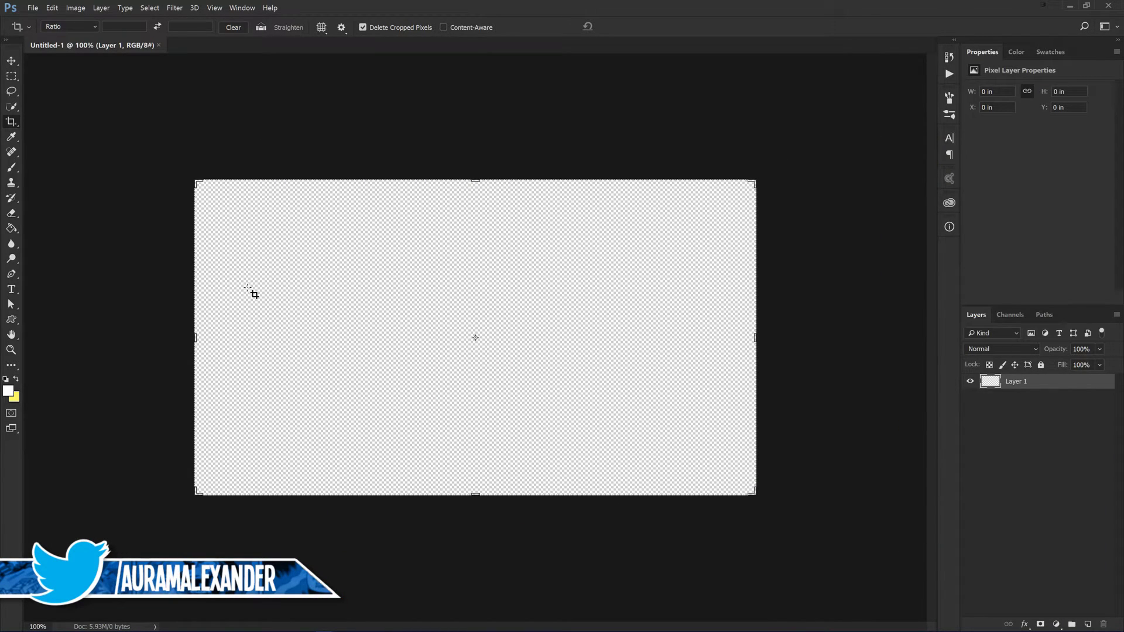
Fill Layer 1 with white using the Paint Bucket, then add an empty layer above it with black as foreground colour
{"action": "key", "text": "v"}
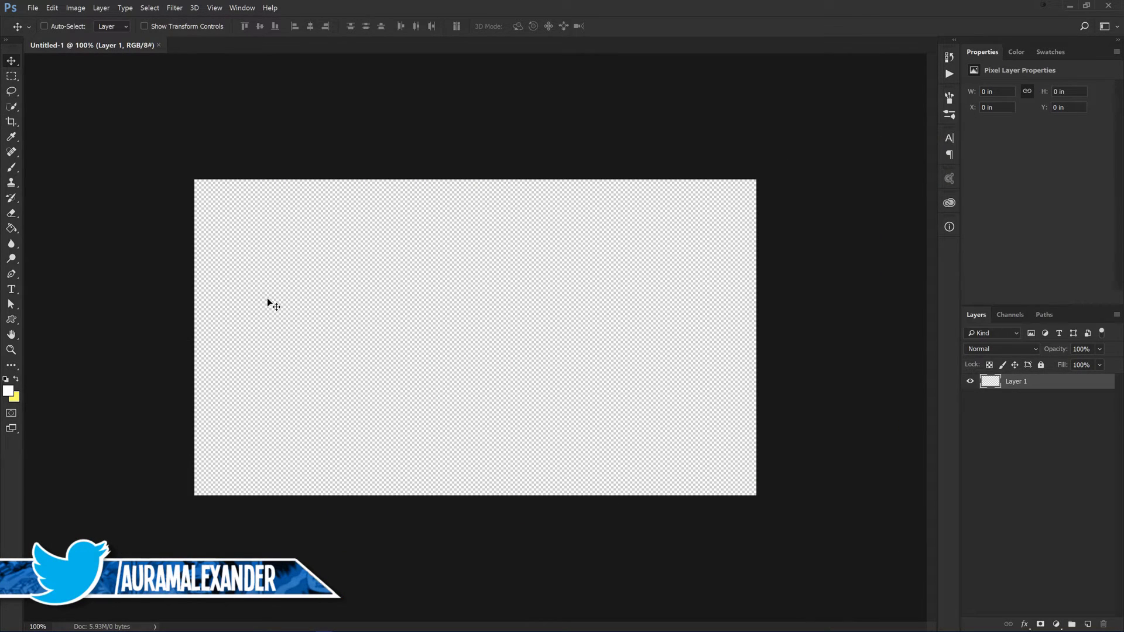
{"action": "key", "text": "g"}
{"action": "left_click", "coordinate": [290, 304]}
{"action": "key", "text": "d"}
{"action": "key", "text": "x"}
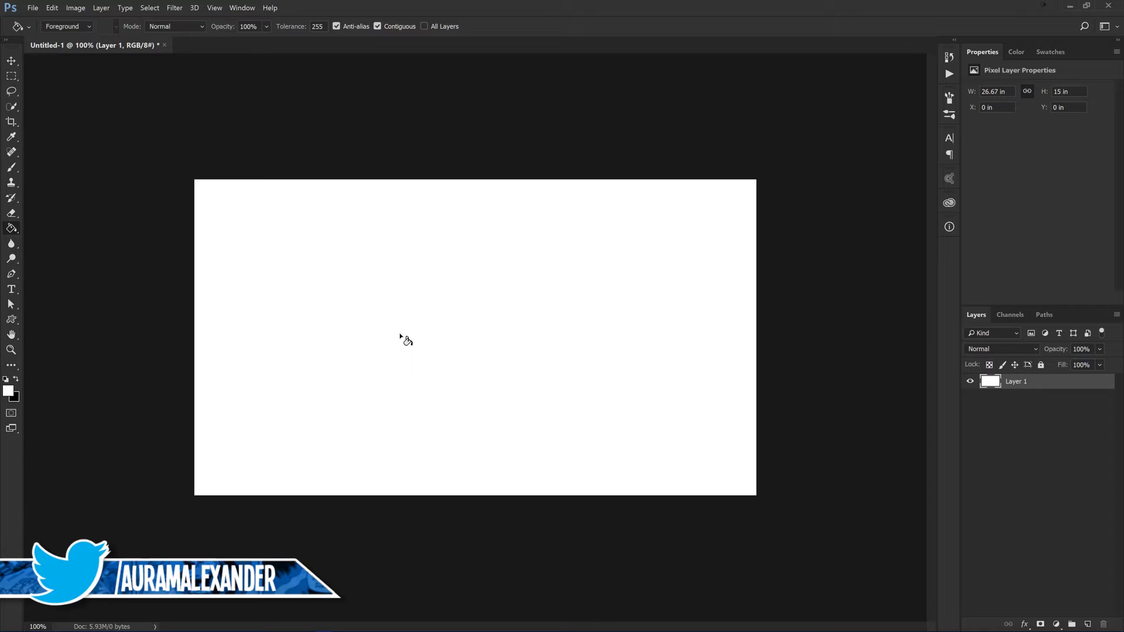
{"action": "key", "text": "x"}
{"action": "key", "text": "ctrl+shift+n"}
{"action": "key", "text": "Return"}
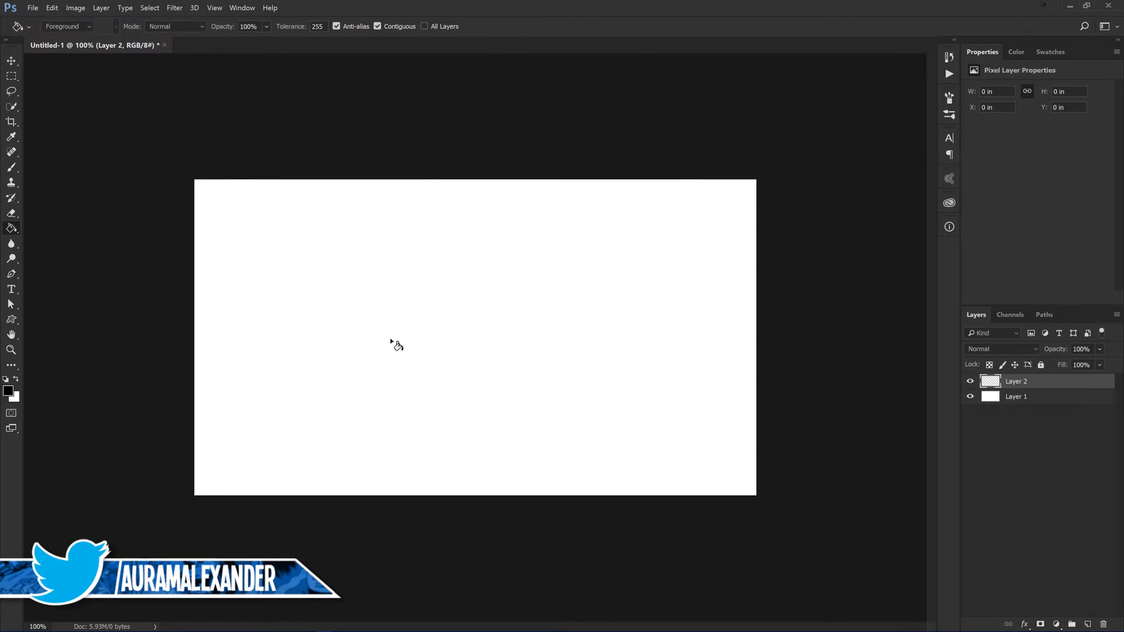
Handwrite the title "Editing 101" in black brush strokes across the upper part of the canvas
{"action": "key", "text": "b"}
{"action": "mouse_move", "coordinate": [394, 274]}
{"action": "left_mouse_down"}
{"action": "mouse_move", "coordinate": [404, 274]}
{"action": "mouse_move", "coordinate": [357, 295]}
{"action": "left_mouse_up"}
{"action": "mouse_move", "coordinate": [281, 205]}
{"action": "left_mouse_down"}
{"action": "mouse_move", "coordinate": [283, 247]}
{"action": "mouse_move", "coordinate": [310, 246]}
{"action": "mouse_move", "coordinate": [296, 233]}
{"action": "left_mouse_up"}
{"action": "mouse_move", "coordinate": [331, 224]}
{"action": "left_mouse_down"}
{"action": "mouse_move", "coordinate": [339, 251]}
{"action": "mouse_move", "coordinate": [380, 258]}
{"action": "left_mouse_up"}
{"action": "left_click", "coordinate": [325, 213]}
{"action": "left_click_drag", "start_coordinate": [347, 237], "coordinate": [374, 234]}
{"action": "left_click_drag", "start_coordinate": [395, 230], "coordinate": [398, 261]}
{"action": "mouse_move", "coordinate": [389, 209]}
{"action": "left_mouse_down"}
{"action": "mouse_move", "coordinate": [393, 228]}
{"action": "mouse_move", "coordinate": [451, 250]}
{"action": "left_mouse_up"}
{"action": "mouse_move", "coordinate": [468, 225]}
{"action": "left_mouse_down"}
{"action": "mouse_move", "coordinate": [489, 217]}
{"action": "mouse_move", "coordinate": [454, 293]}
{"action": "left_mouse_up"}
{"action": "mouse_move", "coordinate": [566, 212]}
{"action": "left_mouse_down"}
{"action": "mouse_move", "coordinate": [553, 255]}
{"action": "mouse_move", "coordinate": [616, 233]}
{"action": "mouse_move", "coordinate": [638, 282]}
{"action": "left_mouse_up"}
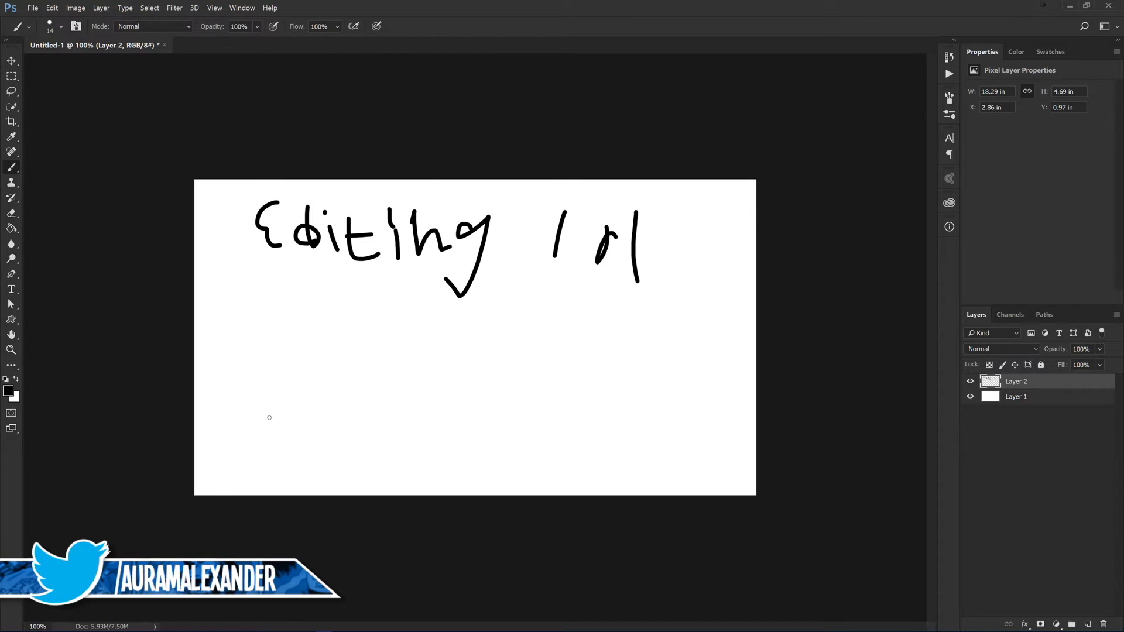
Sketch a timeline below the title with a vertical line, two horizontal track lines and the handwritten labels V2, V1 and A1
{"action": "left_click_drag", "start_coordinate": [267, 350], "coordinate": [254, 464]}
{"action": "mouse_move", "coordinate": [261, 380]}
{"action": "left_mouse_down"}
{"action": "mouse_move", "coordinate": [534, 387]}
{"action": "mouse_move", "coordinate": [651, 371]}
{"action": "left_mouse_up"}
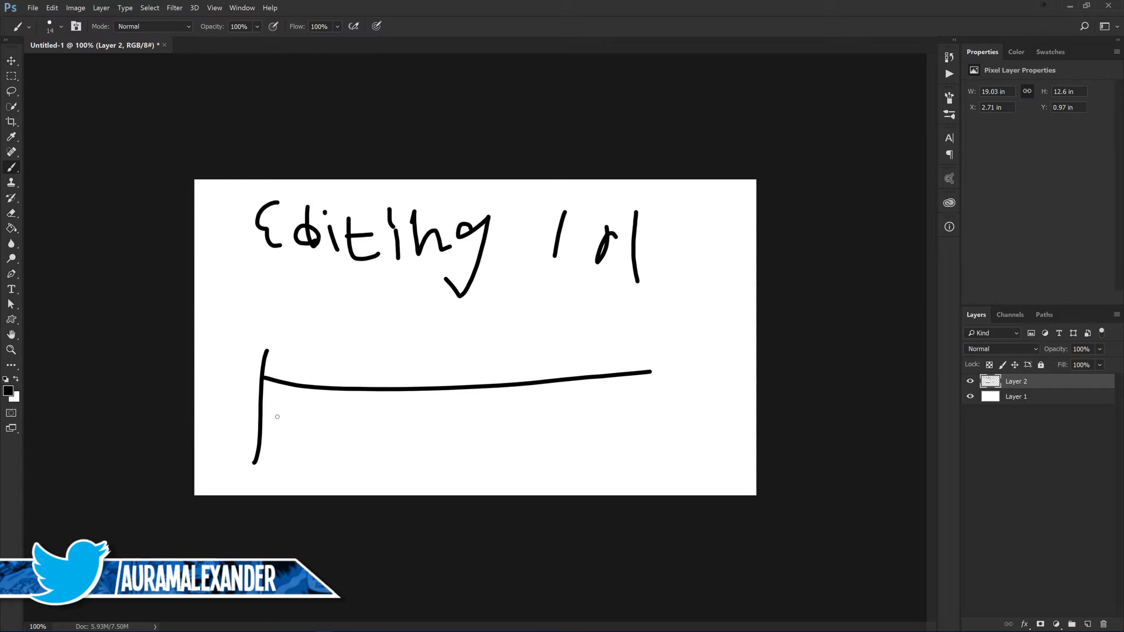
{"action": "left_click_drag", "start_coordinate": [328, 430], "coordinate": [721, 423]}
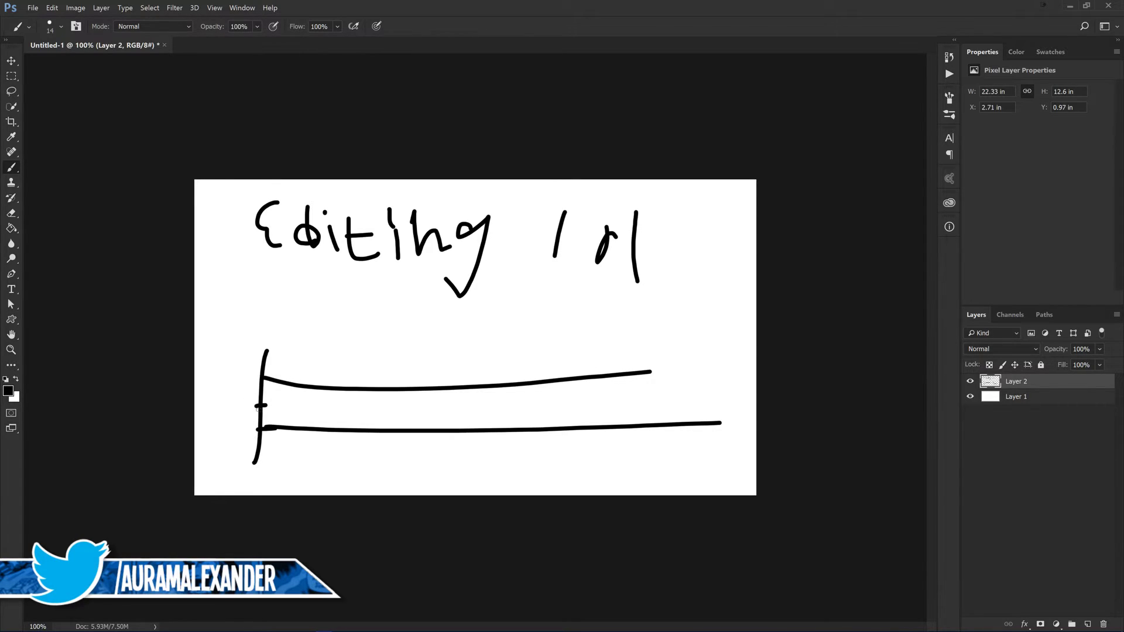
{"action": "left_click_drag", "start_coordinate": [218, 448], "coordinate": [249, 455]}
{"action": "left_click_drag", "start_coordinate": [229, 409], "coordinate": [246, 419]}
{"action": "left_click_drag", "start_coordinate": [243, 365], "coordinate": [251, 374]}
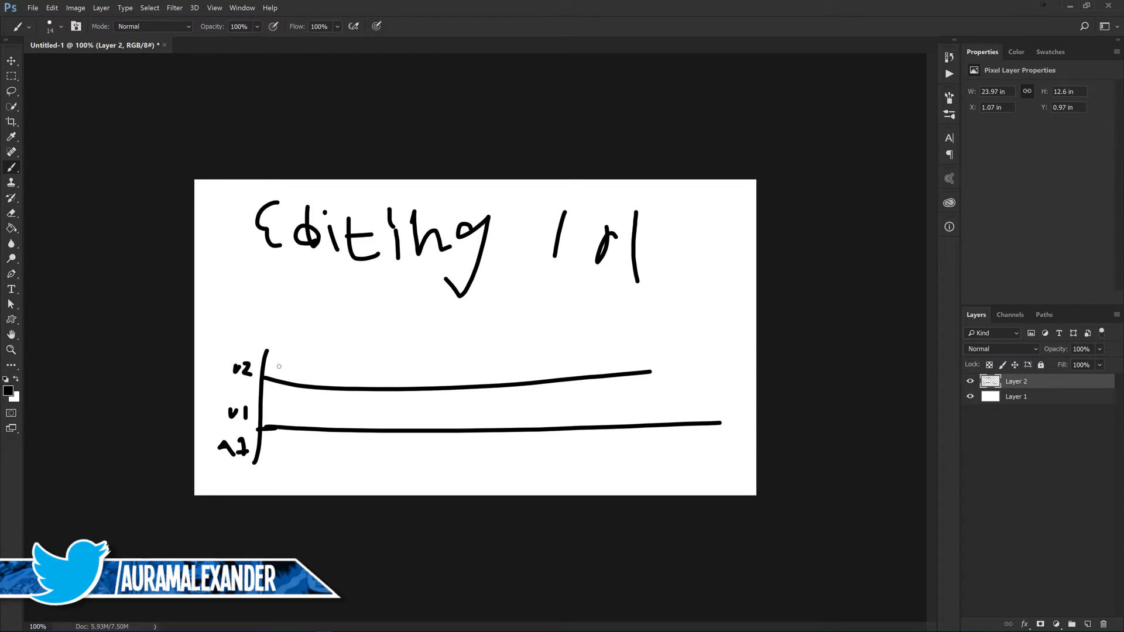
{"action": "left_click_drag", "start_coordinate": [263, 377], "coordinate": [224, 385]}
{"action": "left_click_drag", "start_coordinate": [259, 428], "coordinate": [224, 427]}
Draw two small marked clips on the V2 track and a vertical line ending the V1 clip
{"action": "mouse_move", "coordinate": [280, 383]}
{"action": "left_mouse_down"}
{"action": "mouse_move", "coordinate": [342, 363]}
{"action": "mouse_move", "coordinate": [335, 388]}
{"action": "left_mouse_up"}
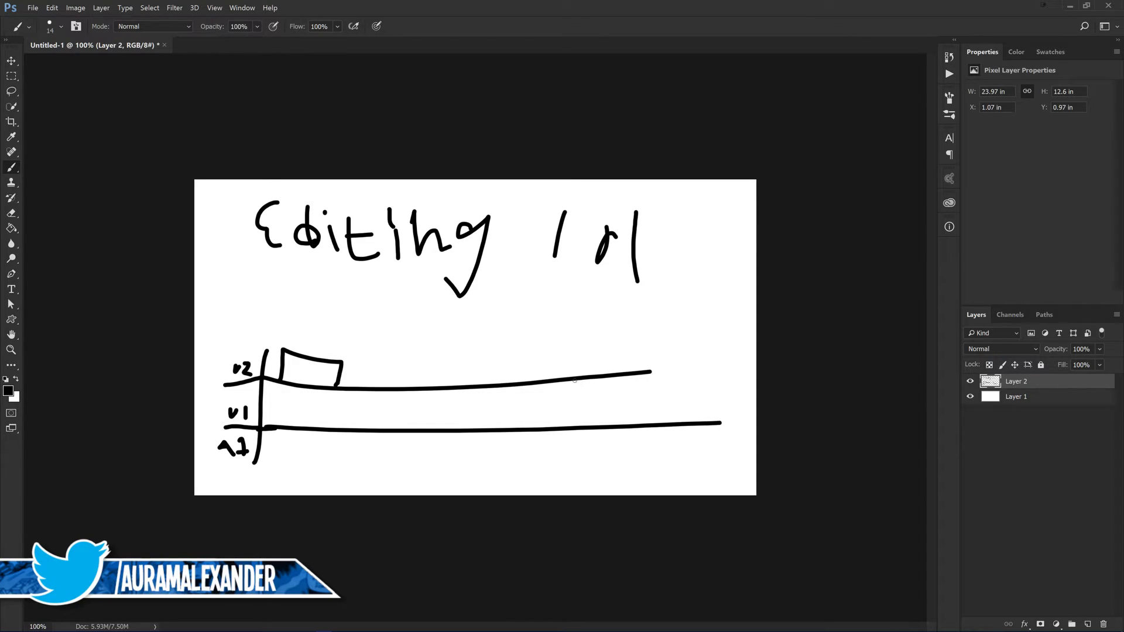
{"action": "left_click_drag", "start_coordinate": [578, 379], "coordinate": [581, 431]}
{"action": "mouse_move", "coordinate": [421, 383]}
{"action": "left_mouse_down"}
{"action": "mouse_move", "coordinate": [434, 352]}
{"action": "mouse_move", "coordinate": [500, 385]}
{"action": "left_mouse_up"}
{"action": "left_click_drag", "start_coordinate": [290, 369], "coordinate": [303, 371]}
{"action": "left_click_drag", "start_coordinate": [432, 380], "coordinate": [452, 379]}
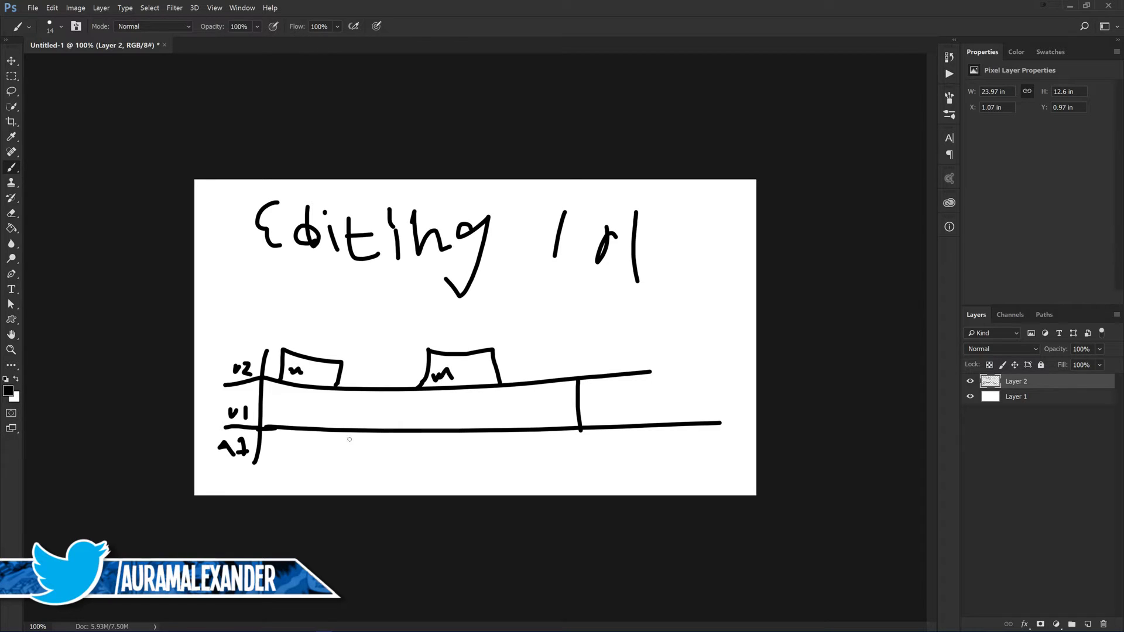
Add a squiggle inside the V1 clip and draw an outlined zigzag audio waveform in the A1 track
{"action": "left_click_drag", "start_coordinate": [272, 396], "coordinate": [302, 401]}
{"action": "mouse_move", "coordinate": [265, 459]}
{"action": "left_mouse_down"}
{"action": "mouse_move", "coordinate": [283, 441]}
{"action": "mouse_move", "coordinate": [316, 464]}
{"action": "mouse_move", "coordinate": [351, 446]}
{"action": "mouse_move", "coordinate": [385, 465]}
{"action": "mouse_move", "coordinate": [423, 448]}
{"action": "mouse_move", "coordinate": [498, 460]}
{"action": "mouse_move", "coordinate": [582, 433]}
{"action": "mouse_move", "coordinate": [582, 469]}
{"action": "mouse_move", "coordinate": [246, 471]}
{"action": "left_mouse_up"}
{"action": "mouse_move", "coordinate": [535, 445]}
{"action": "left_mouse_down"}
{"action": "mouse_move", "coordinate": [556, 465]}
{"action": "mouse_move", "coordinate": [578, 449]}
{"action": "left_mouse_up"}
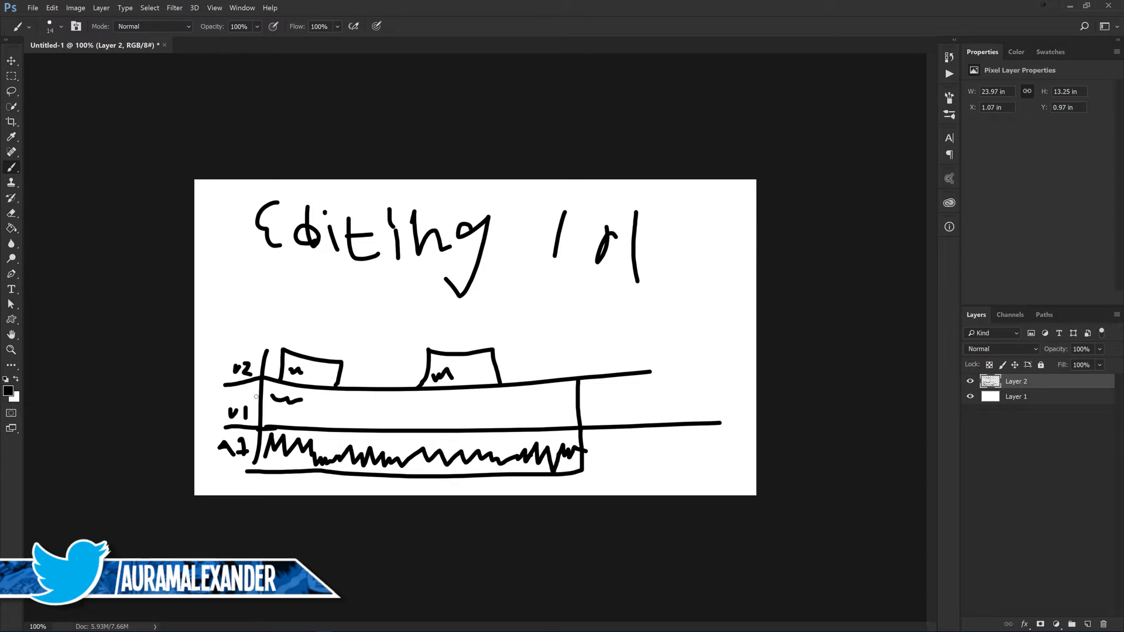
Close the timeline sketch with a slanted end line, a bottom line and an outline over the V2 track
{"action": "mouse_move", "coordinate": [643, 375]}
{"action": "left_mouse_down"}
{"action": "mouse_move", "coordinate": [732, 371]}
{"action": "mouse_move", "coordinate": [709, 509]}
{"action": "left_mouse_up"}
{"action": "left_click_drag", "start_coordinate": [583, 473], "coordinate": [721, 481]}
{"action": "mouse_move", "coordinate": [266, 360]}
{"action": "left_mouse_down"}
{"action": "mouse_move", "coordinate": [435, 325]}
{"action": "mouse_move", "coordinate": [691, 312]}
{"action": "mouse_move", "coordinate": [732, 327]}
{"action": "mouse_move", "coordinate": [737, 373]}
{"action": "left_mouse_up"}
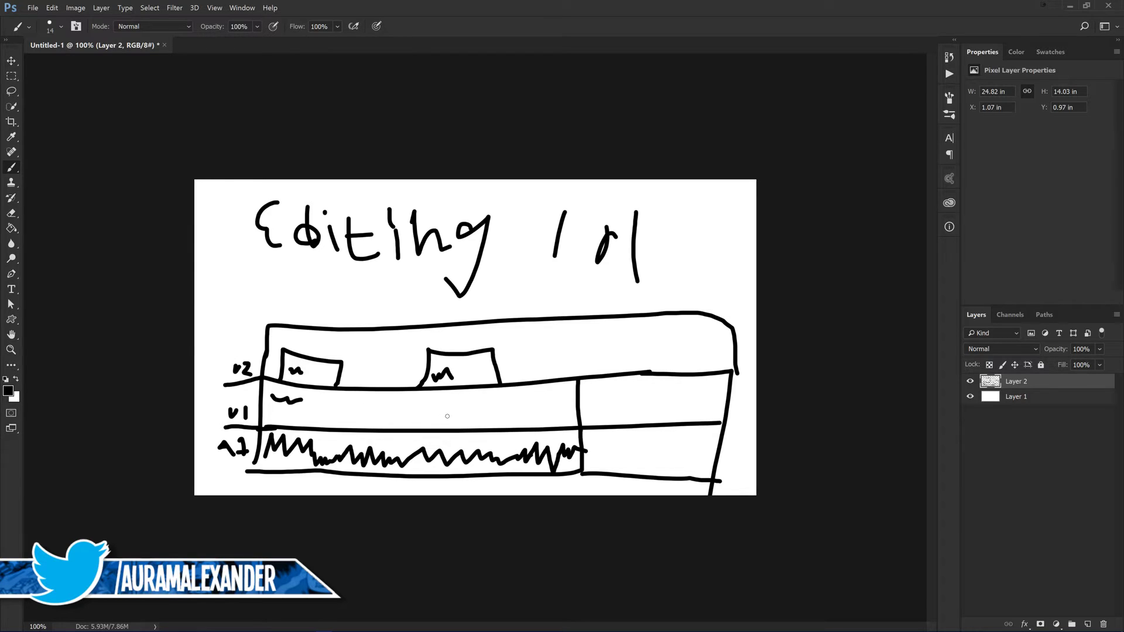
Box in the V2, V1 and A1 labels as a column and erase the line ends sticking out of it
{"action": "scroll", "coordinate": [400, 306], "scroll_direction": "up", "scroll_amount": 4}
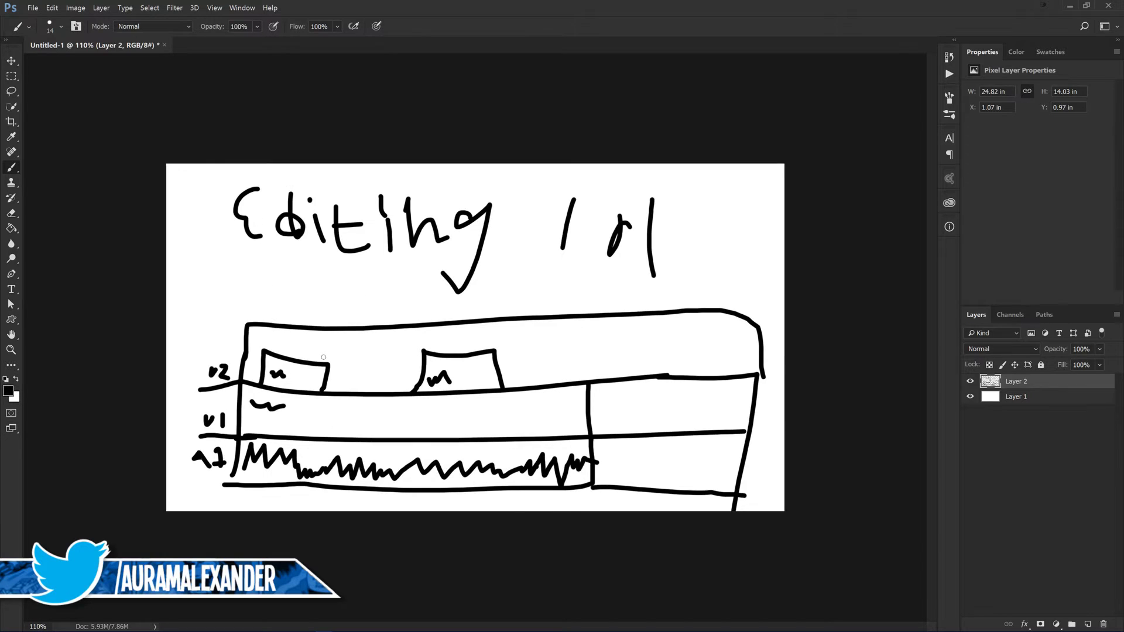
{"action": "scroll", "coordinate": [323, 357], "scroll_direction": "down", "scroll_amount": 1}
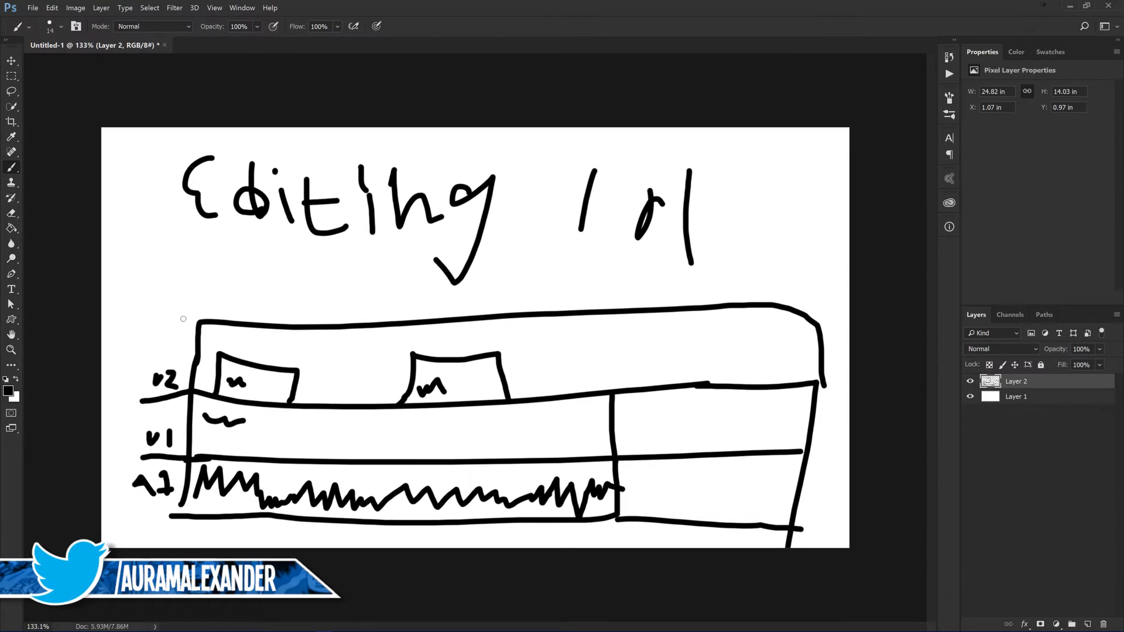
{"action": "mouse_move", "coordinate": [199, 320]}
{"action": "left_mouse_down"}
{"action": "mouse_move", "coordinate": [113, 322]}
{"action": "mouse_move", "coordinate": [124, 397]}
{"action": "mouse_move", "coordinate": [115, 509]}
{"action": "mouse_move", "coordinate": [176, 514]}
{"action": "left_mouse_up"}
{"action": "left_click_drag", "start_coordinate": [146, 458], "coordinate": [112, 460]}
{"action": "left_click_drag", "start_coordinate": [143, 401], "coordinate": [122, 405]}
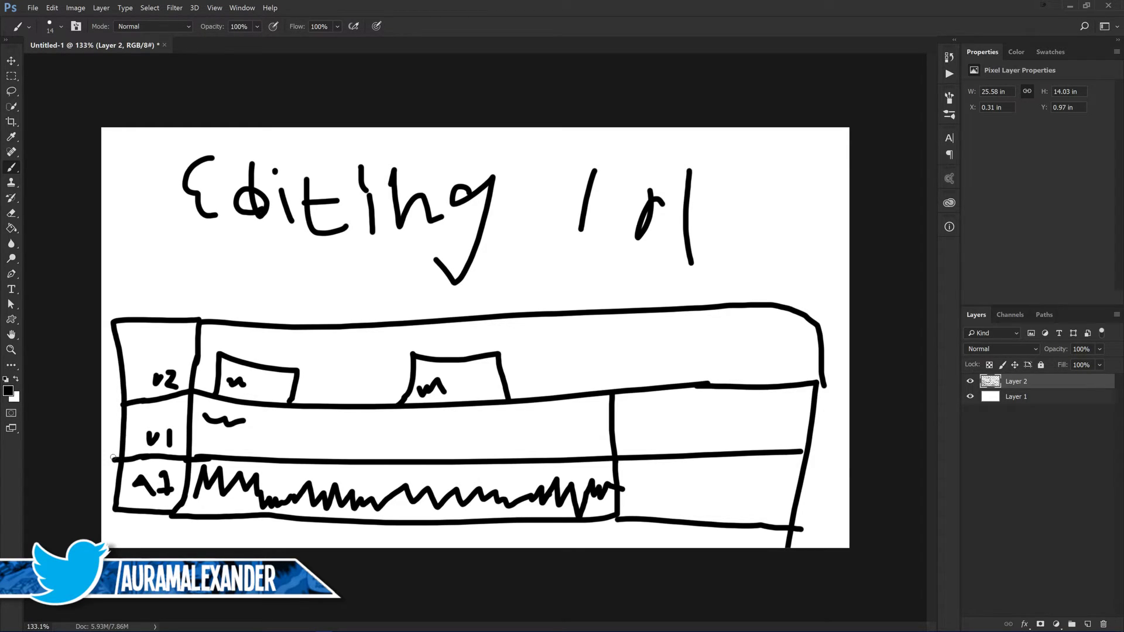
{"action": "key", "text": "e"}
{"action": "mouse_move", "coordinate": [138, 447]}
{"action": "left_mouse_down"}
{"action": "mouse_move", "coordinate": [194, 448]}
{"action": "mouse_move", "coordinate": [12, 458]}
{"action": "mouse_move", "coordinate": [108, 460]}
{"action": "left_mouse_up"}
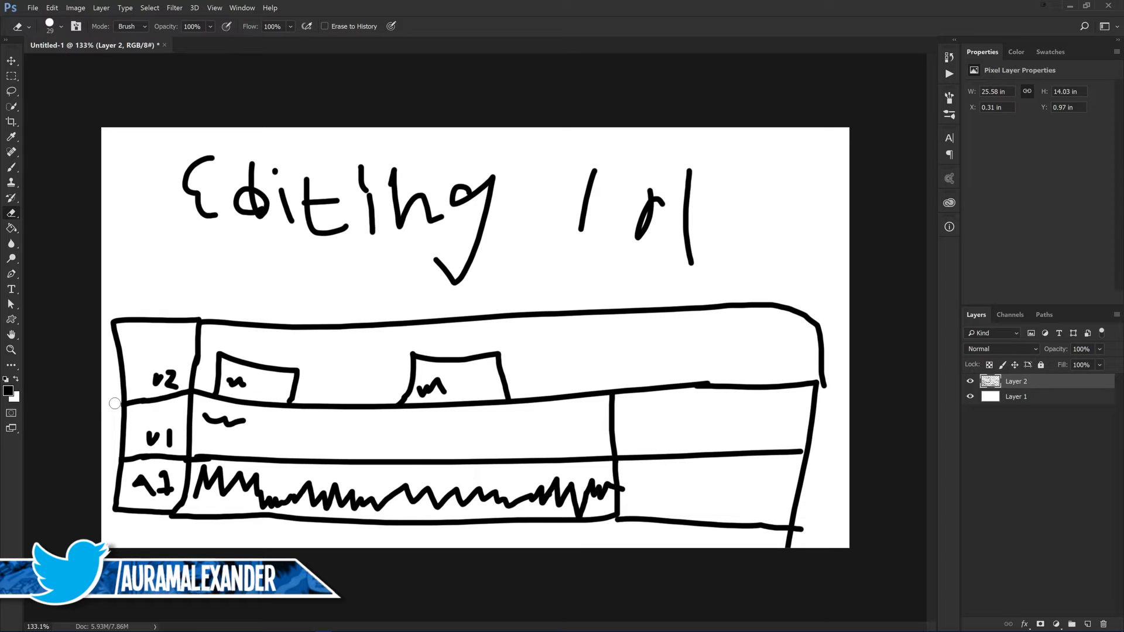
{"action": "key", "text": "b"}
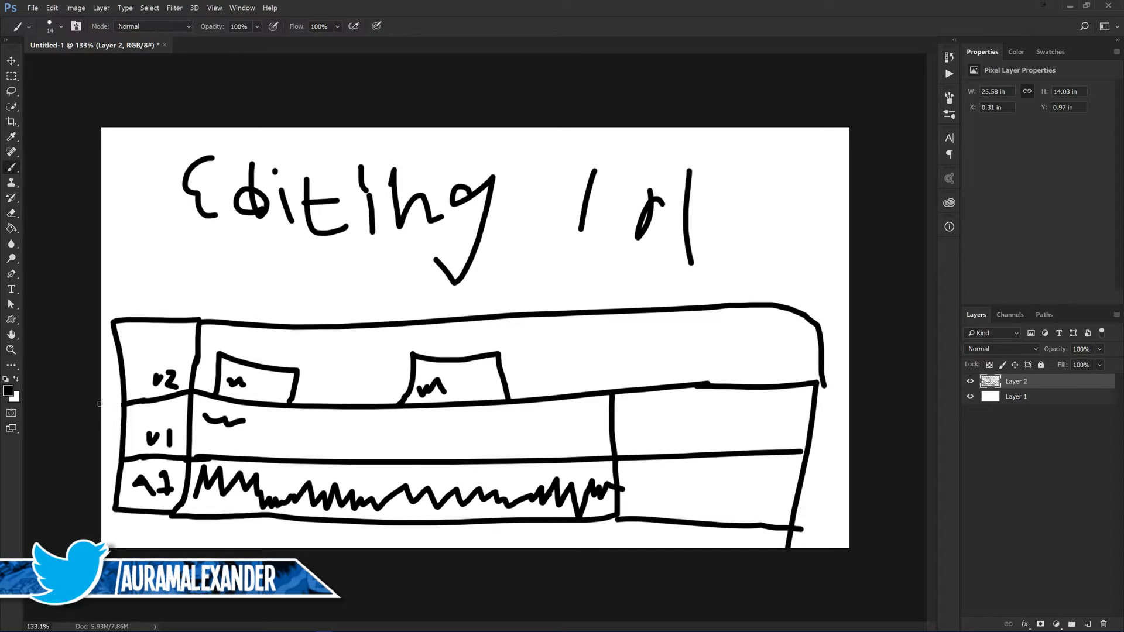
{"action": "mouse_move", "coordinate": [198, 456]}
{"action": "left_mouse_down"}
{"action": "mouse_move", "coordinate": [191, 462]}
{"action": "mouse_move", "coordinate": [221, 466]}
{"action": "left_mouse_up"}
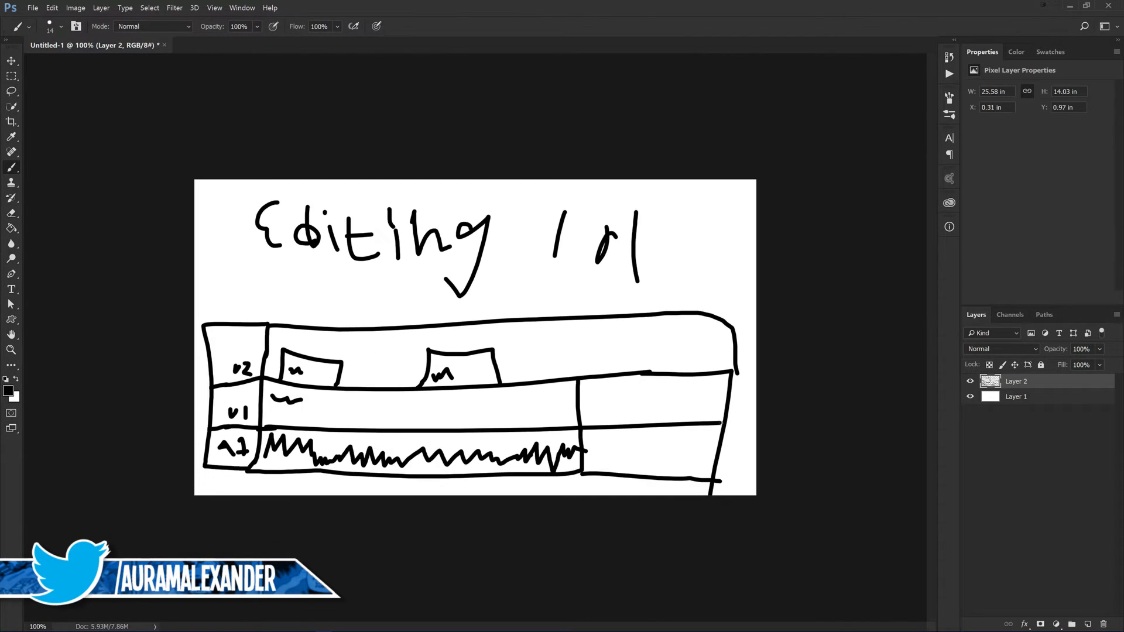
Replace the solid track lines beyond the end of the V1 clip with dashed lines
{"action": "key", "text": "e"}
{"action": "mouse_move", "coordinate": [587, 426]}
{"action": "left_mouse_down"}
{"action": "mouse_move", "coordinate": [716, 424]}
{"action": "mouse_move", "coordinate": [603, 427]}
{"action": "left_mouse_up"}
{"action": "mouse_move", "coordinate": [582, 385]}
{"action": "left_mouse_down"}
{"action": "mouse_move", "coordinate": [584, 369]}
{"action": "mouse_move", "coordinate": [717, 375]}
{"action": "mouse_move", "coordinate": [702, 394]}
{"action": "mouse_move", "coordinate": [728, 371]}
{"action": "left_mouse_up"}
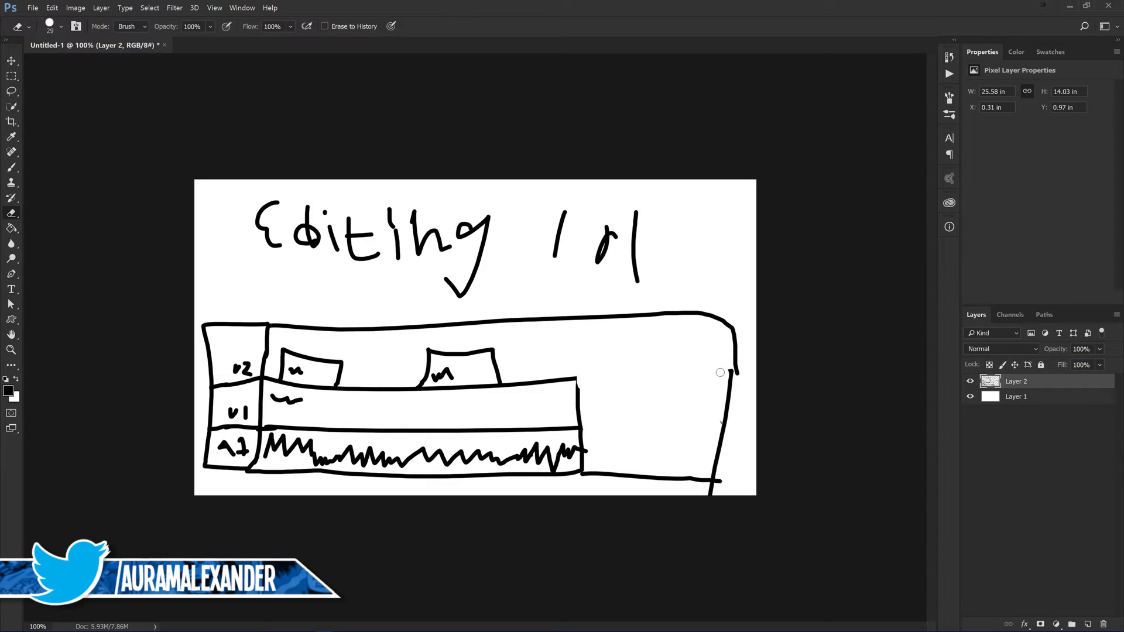
{"action": "key", "text": "b"}
{"action": "left_click_drag", "start_coordinate": [580, 378], "coordinate": [731, 370]}
{"action": "left_click_drag", "start_coordinate": [584, 428], "coordinate": [727, 421]}
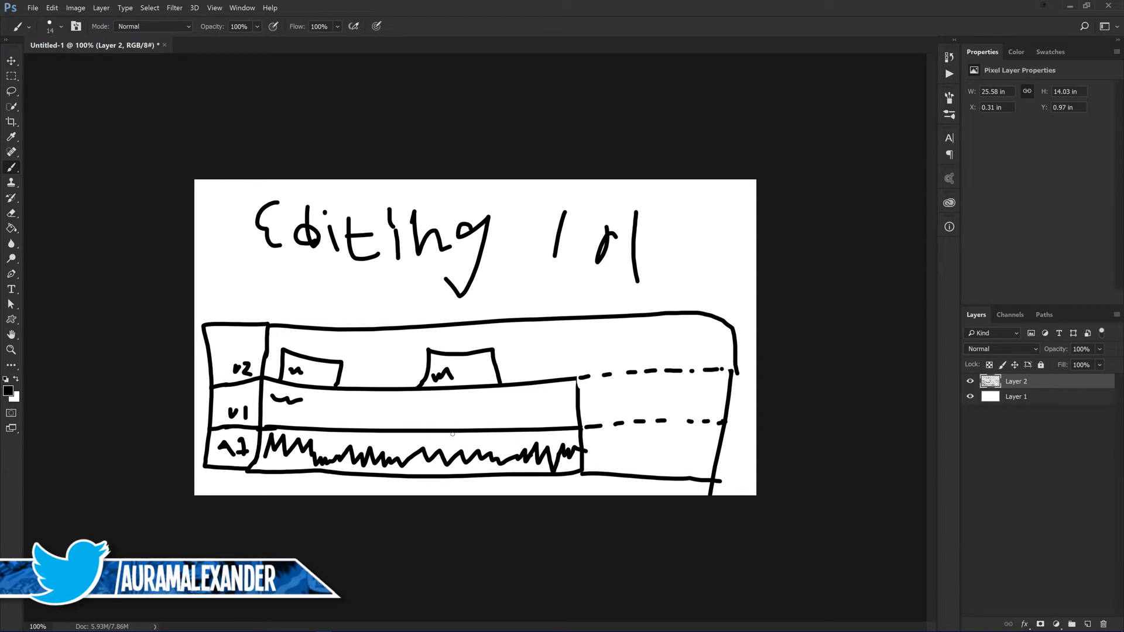
Erase the V2 row with its label, clips and outline using a large eraser
{"action": "key", "text": "e"}
{"action": "mouse_move", "coordinate": [226, 351]}
{"action": "left_mouse_down"}
{"action": "mouse_move", "coordinate": [828, 359]}
{"action": "mouse_move", "coordinate": [743, 334]}
{"action": "mouse_move", "coordinate": [494, 321]}
{"action": "mouse_move", "coordinate": [810, 298]}
{"action": "mouse_move", "coordinate": [698, 369]}
{"action": "mouse_move", "coordinate": [728, 351]}
{"action": "mouse_move", "coordinate": [37, 319]}
{"action": "left_mouse_up"}
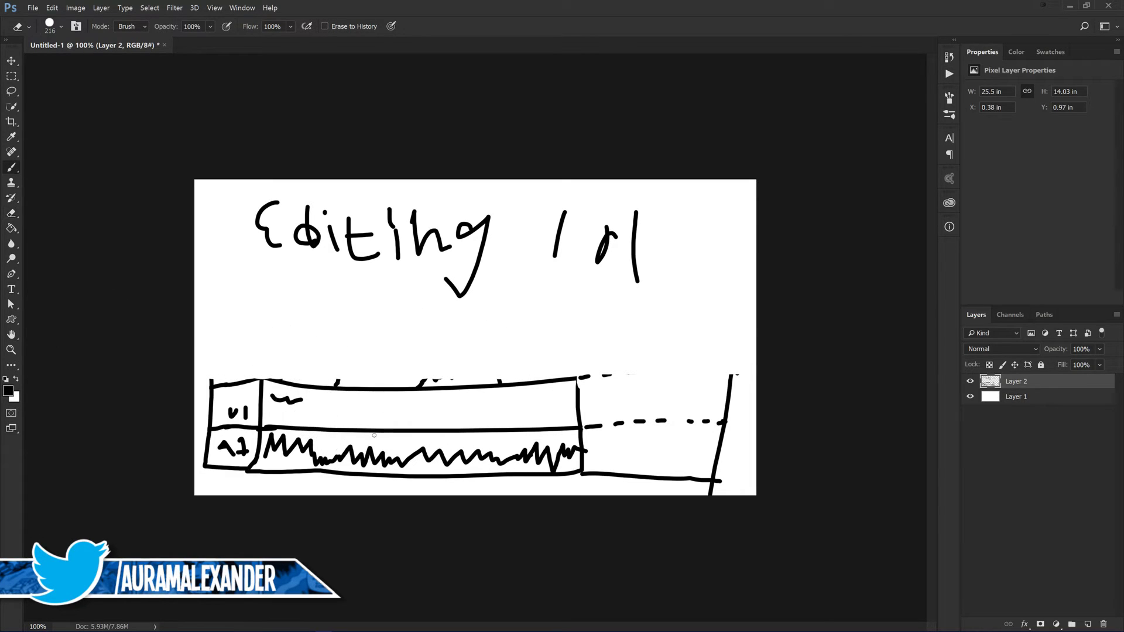
Try an overlay label and a curved clip shape above the V1 track, then erase them
{"action": "key", "text": "b"}
{"action": "mouse_move", "coordinate": [218, 351]}
{"action": "left_mouse_down"}
{"action": "mouse_move", "coordinate": [281, 352]}
{"action": "mouse_move", "coordinate": [289, 368]}
{"action": "mouse_move", "coordinate": [281, 354]}
{"action": "mouse_move", "coordinate": [349, 317]}
{"action": "mouse_move", "coordinate": [421, 357]}
{"action": "mouse_move", "coordinate": [425, 390]}
{"action": "left_mouse_up"}
{"action": "left_click_drag", "start_coordinate": [355, 360], "coordinate": [414, 364]}
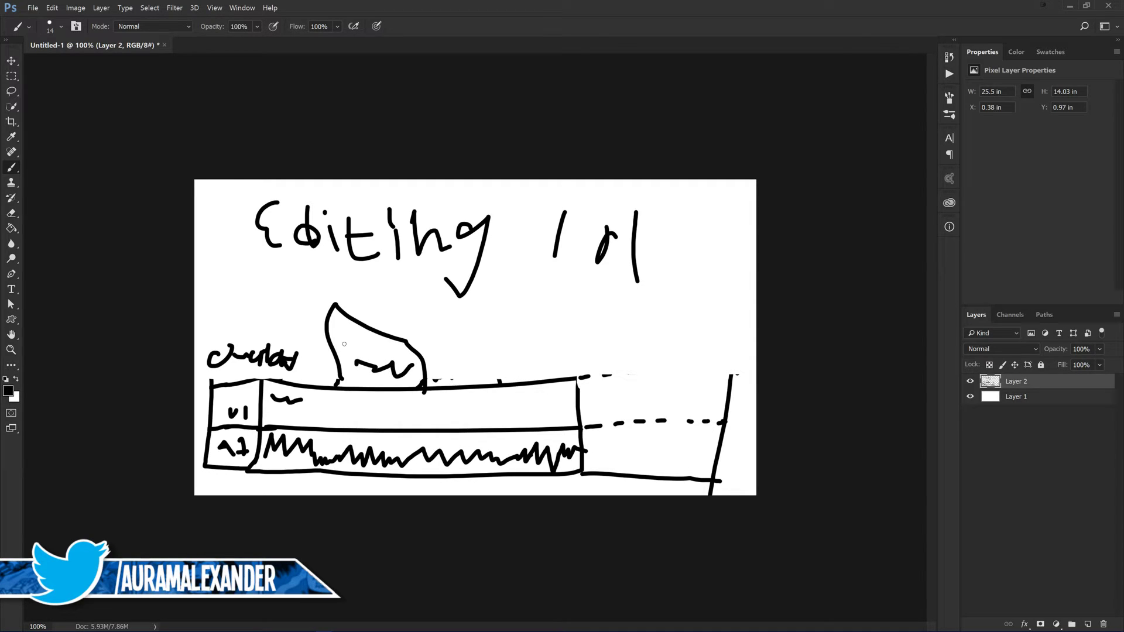
{"action": "left_click_drag", "start_coordinate": [335, 324], "coordinate": [352, 338]}
{"action": "key", "text": "e"}
{"action": "mouse_move", "coordinate": [431, 334]}
{"action": "left_mouse_down"}
{"action": "mouse_move", "coordinate": [174, 343]}
{"action": "mouse_move", "coordinate": [478, 341]}
{"action": "mouse_move", "coordinate": [244, 306]}
{"action": "mouse_move", "coordinate": [421, 349]}
{"action": "mouse_move", "coordinate": [320, 354]}
{"action": "mouse_move", "coordinate": [514, 359]}
{"action": "left_mouse_up"}
Redraw the top line of the V1 track and outline a new row with a label cell above it
{"action": "key", "text": "b"}
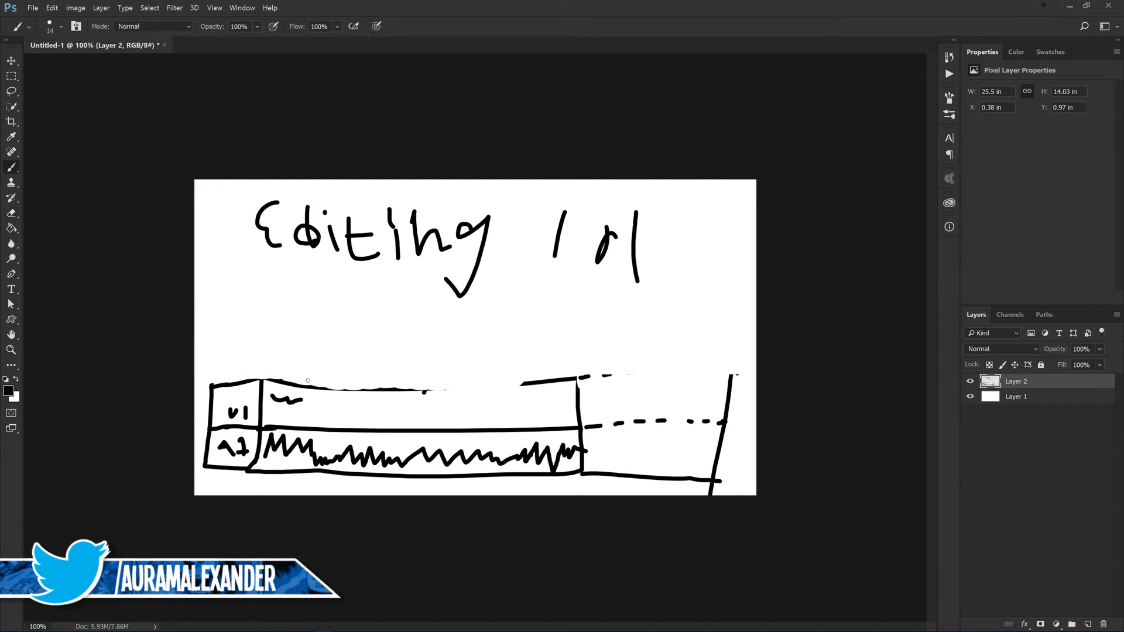
{"action": "left_click_drag", "start_coordinate": [267, 381], "coordinate": [562, 380]}
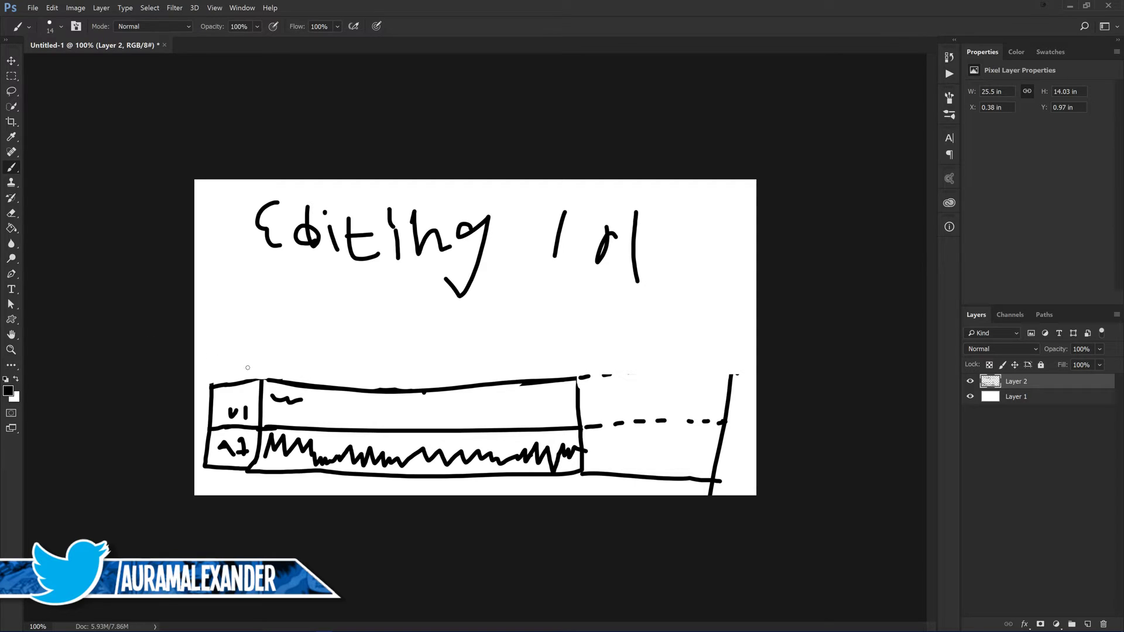
{"action": "mouse_move", "coordinate": [212, 384]}
{"action": "left_mouse_down"}
{"action": "mouse_move", "coordinate": [189, 338]}
{"action": "mouse_move", "coordinate": [559, 340]}
{"action": "mouse_move", "coordinate": [584, 377]}
{"action": "left_mouse_up"}
{"action": "left_click_drag", "start_coordinate": [252, 327], "coordinate": [254, 381]}
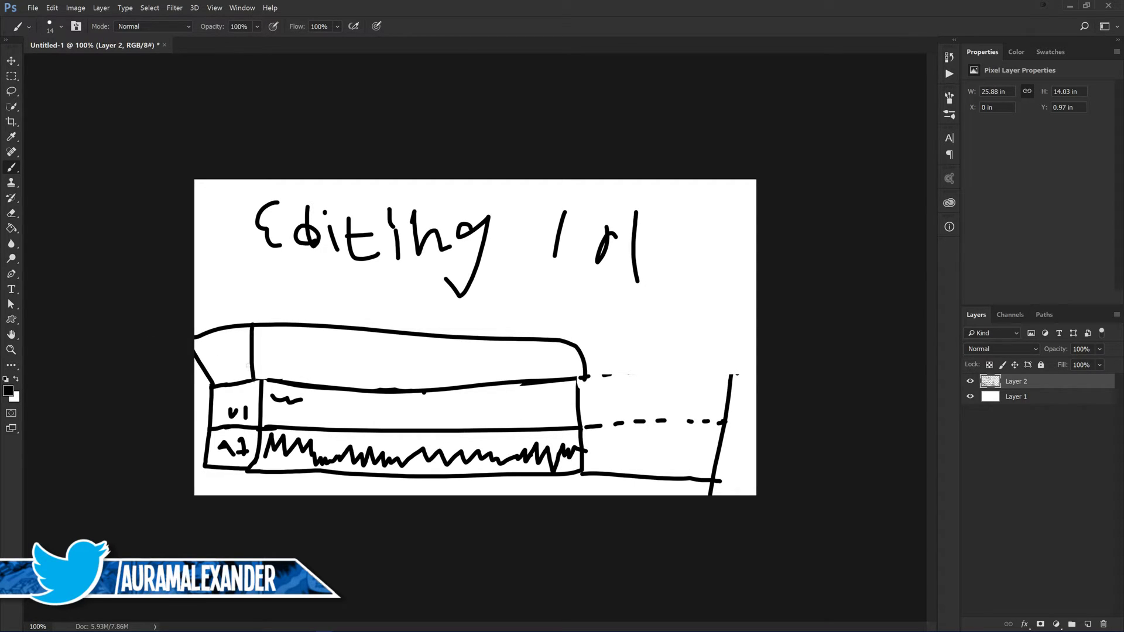
Add a V3 cell and an A2 cell, handwrite the V3, V2 and A2 labels, and outline the longer V3 row
{"action": "mouse_move", "coordinate": [250, 325]}
{"action": "left_mouse_down"}
{"action": "mouse_move", "coordinate": [250, 286]}
{"action": "mouse_move", "coordinate": [208, 283]}
{"action": "mouse_move", "coordinate": [196, 337]}
{"action": "mouse_move", "coordinate": [223, 301]}
{"action": "left_mouse_up"}
{"action": "mouse_move", "coordinate": [218, 295]}
{"action": "left_mouse_down"}
{"action": "mouse_move", "coordinate": [231, 312]}
{"action": "mouse_move", "coordinate": [221, 319]}
{"action": "left_mouse_up"}
{"action": "mouse_move", "coordinate": [209, 349]}
{"action": "left_mouse_down"}
{"action": "mouse_move", "coordinate": [212, 363]}
{"action": "mouse_move", "coordinate": [232, 347]}
{"action": "mouse_move", "coordinate": [231, 372]}
{"action": "left_mouse_up"}
{"action": "mouse_move", "coordinate": [204, 464]}
{"action": "left_mouse_down"}
{"action": "mouse_move", "coordinate": [205, 495]}
{"action": "mouse_move", "coordinate": [251, 495]}
{"action": "mouse_move", "coordinate": [217, 478]}
{"action": "mouse_move", "coordinate": [223, 493]}
{"action": "mouse_move", "coordinate": [241, 476]}
{"action": "mouse_move", "coordinate": [249, 487]}
{"action": "left_mouse_up"}
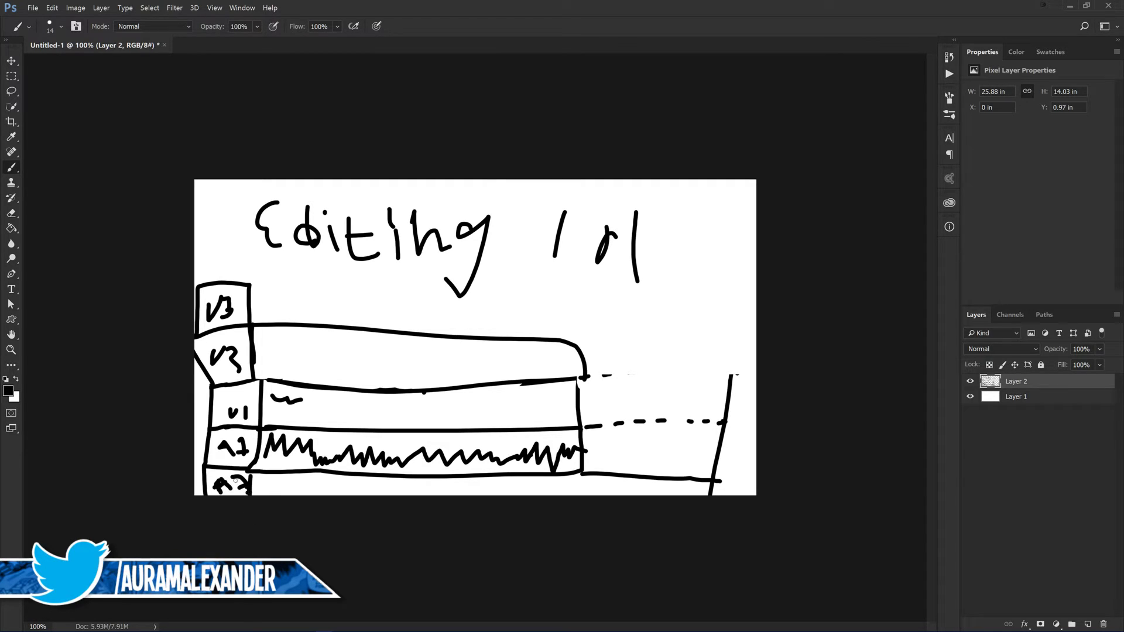
{"action": "left_click_drag", "start_coordinate": [245, 483], "coordinate": [244, 490]}
{"action": "mouse_move", "coordinate": [258, 286]}
{"action": "left_mouse_down"}
{"action": "mouse_move", "coordinate": [667, 316]}
{"action": "mouse_move", "coordinate": [709, 417]}
{"action": "left_mouse_up"}
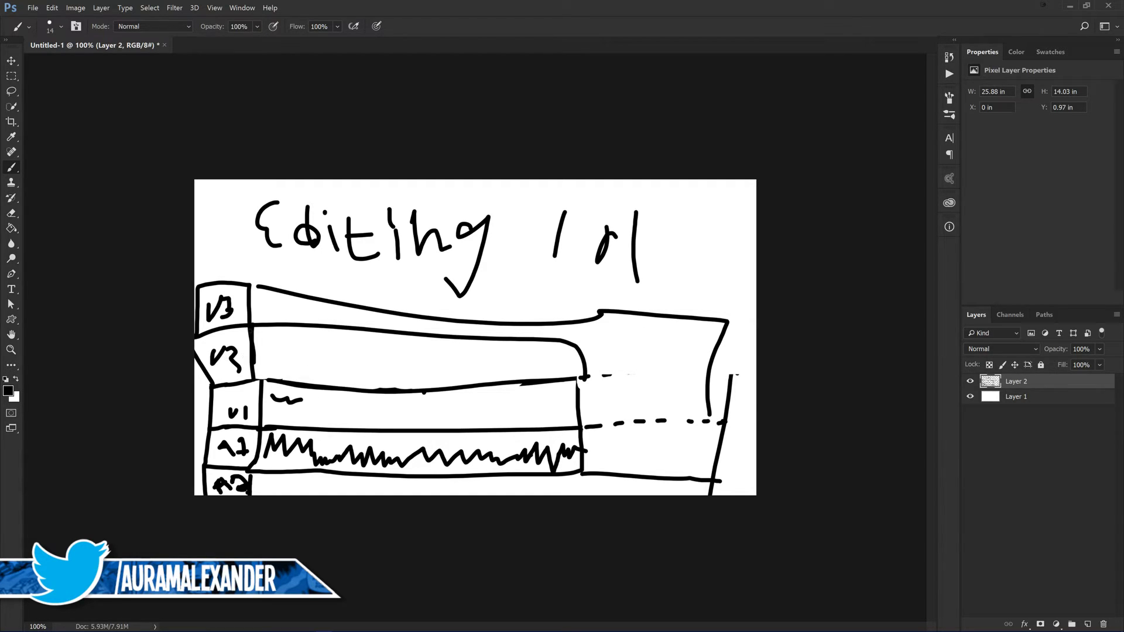
Draw stacked clip shapes on the V2 and V3 rows with a small loop at the start of each
{"action": "mouse_move", "coordinate": [285, 379]}
{"action": "left_mouse_down"}
{"action": "mouse_move", "coordinate": [293, 357]}
{"action": "mouse_move", "coordinate": [347, 354]}
{"action": "mouse_move", "coordinate": [363, 388]}
{"action": "left_mouse_up"}
{"action": "mouse_move", "coordinate": [329, 349]}
{"action": "left_mouse_down"}
{"action": "mouse_move", "coordinate": [329, 331]}
{"action": "mouse_move", "coordinate": [375, 319]}
{"action": "mouse_move", "coordinate": [365, 375]}
{"action": "left_mouse_up"}
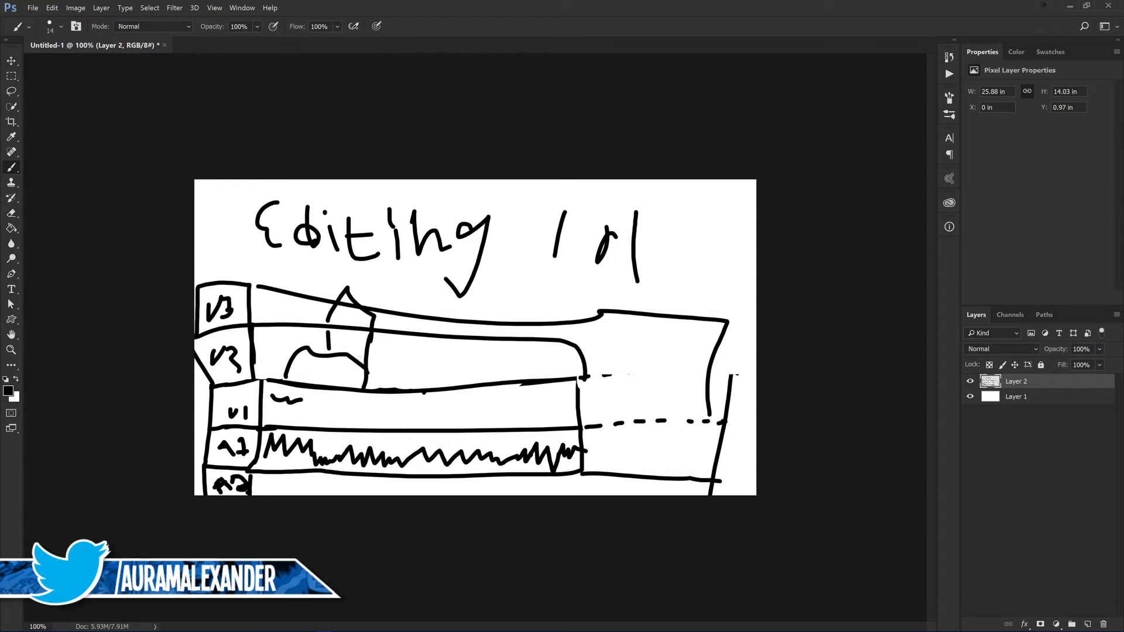
{"action": "left_click_drag", "start_coordinate": [329, 329], "coordinate": [328, 354]}
{"action": "mouse_move", "coordinate": [333, 319]}
{"action": "left_mouse_down"}
{"action": "mouse_move", "coordinate": [333, 365]}
{"action": "mouse_move", "coordinate": [299, 359]}
{"action": "mouse_move", "coordinate": [304, 348]}
{"action": "mouse_move", "coordinate": [301, 366]}
{"action": "mouse_move", "coordinate": [319, 372]}
{"action": "mouse_move", "coordinate": [278, 353]}
{"action": "mouse_move", "coordinate": [328, 357]}
{"action": "mouse_move", "coordinate": [318, 353]}
{"action": "mouse_move", "coordinate": [256, 355]}
{"action": "mouse_move", "coordinate": [290, 357]}
{"action": "left_mouse_up"}
{"action": "key", "text": "e"}
{"action": "key", "text": "ctrl+z"}
Split the V1 clip with a vertical line and add small loop marks at the start of both parts
{"action": "key", "text": "b"}
{"action": "mouse_move", "coordinate": [394, 391]}
{"action": "left_mouse_down"}
{"action": "mouse_move", "coordinate": [395, 432]}
{"action": "mouse_move", "coordinate": [404, 398]}
{"action": "mouse_move", "coordinate": [416, 420]}
{"action": "mouse_move", "coordinate": [441, 417]}
{"action": "left_mouse_up"}
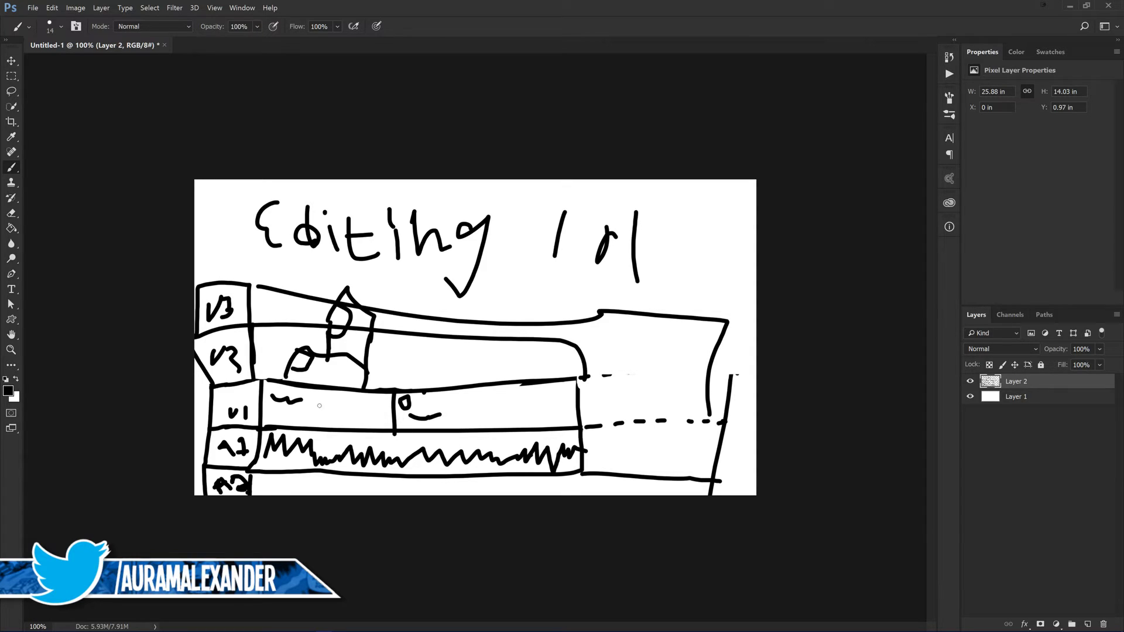
{"action": "left_click_drag", "start_coordinate": [272, 390], "coordinate": [282, 394]}
{"action": "key", "text": "c"}
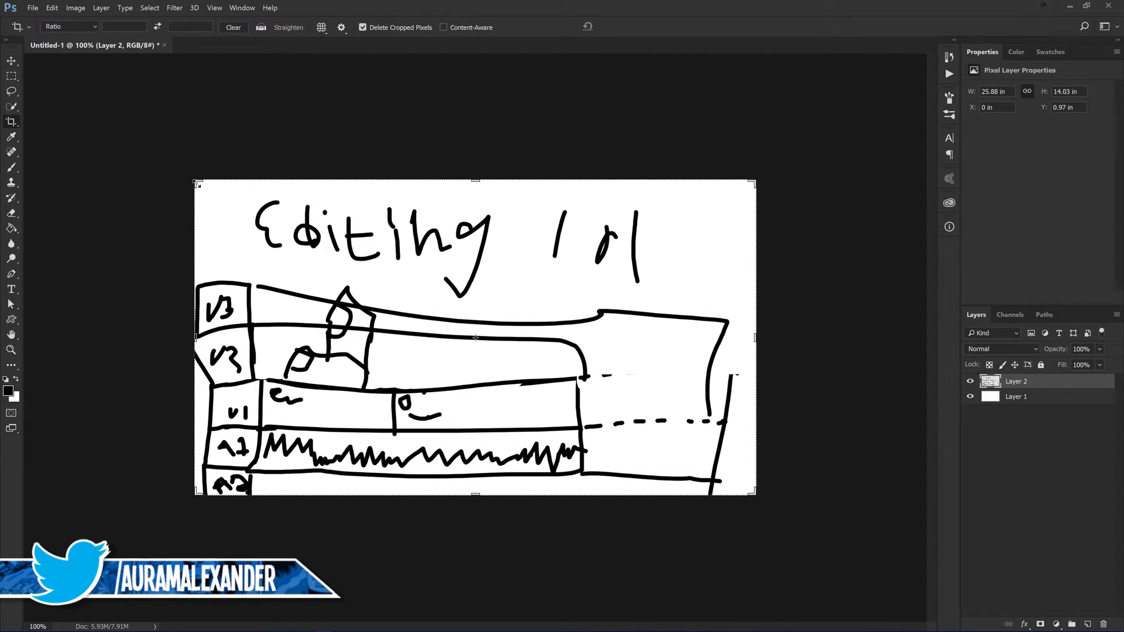
Extend the canvas well above and to the right of the sketch, and fill the added area on Layer 1 with white
{"action": "scroll", "coordinate": [462, 327], "scroll_direction": "down", "scroll_amount": 2}
{"action": "left_click_drag", "start_coordinate": [468, 221], "coordinate": [446, 72]}
{"action": "left_click_drag", "start_coordinate": [684, 340], "coordinate": [843, 340]}
{"action": "key", "text": "Return"}
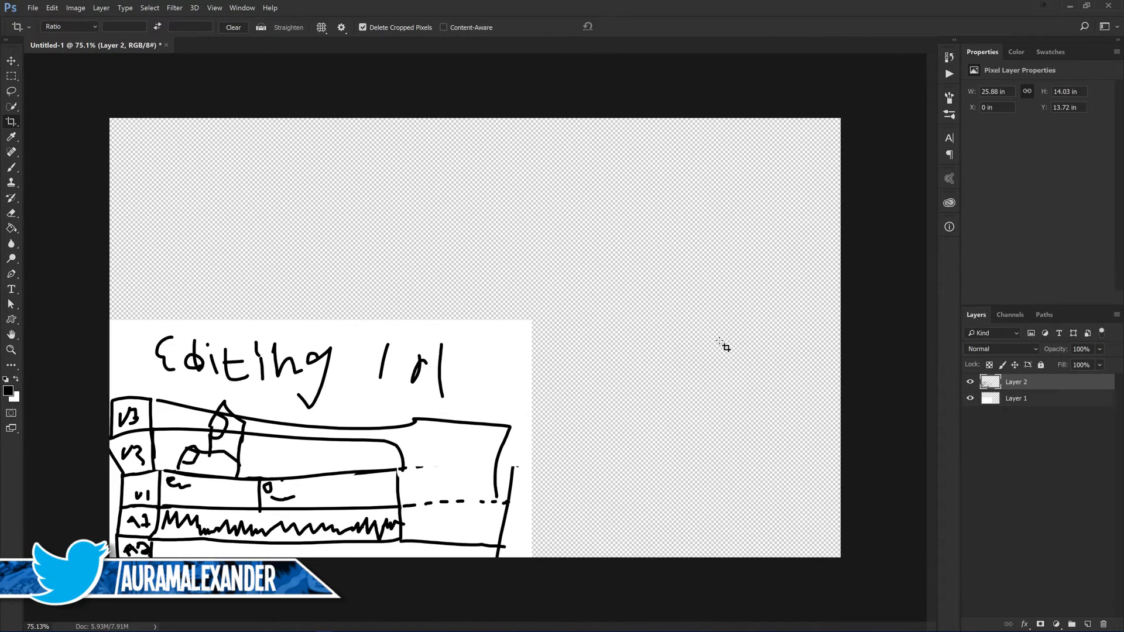
{"action": "key", "text": "g"}
{"action": "key", "text": "x"}
{"action": "left_click", "coordinate": [546, 256]}
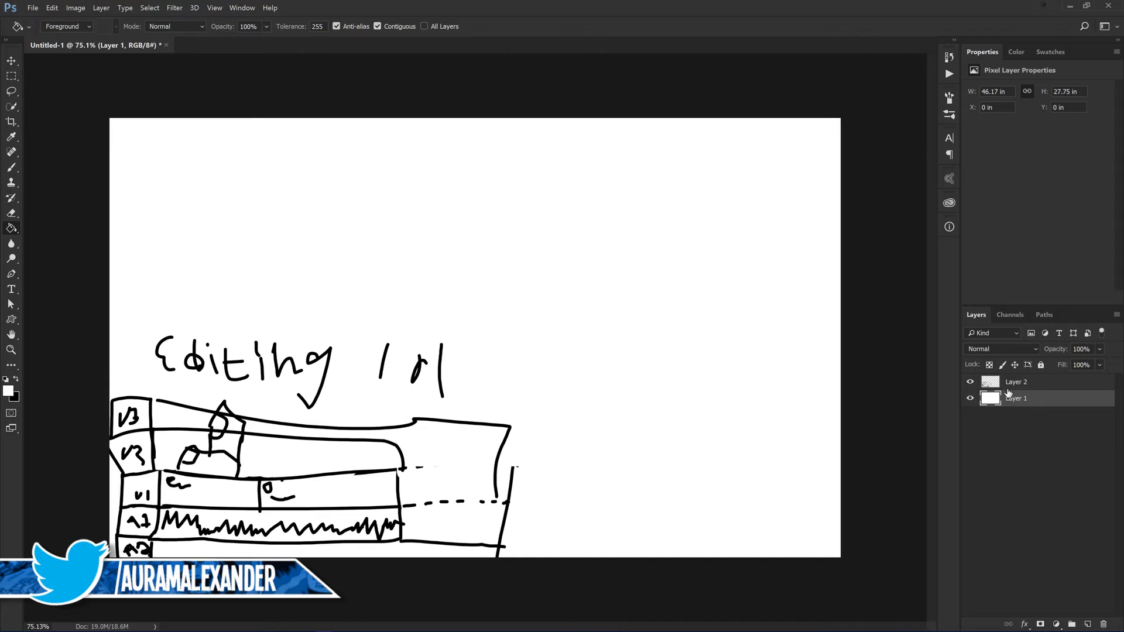
Erase the handwritten "Editing 101" title from Layer 2 with a large eraser of about 287 px
{"action": "key", "text": "alt+bracketright"}
{"action": "key", "text": "b"}
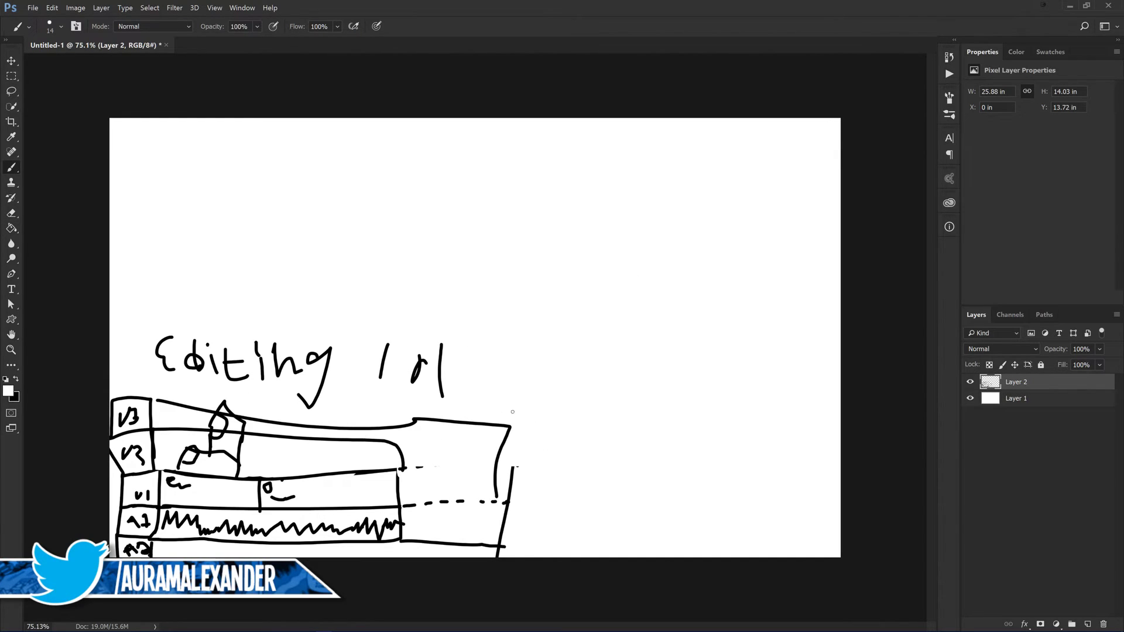
{"action": "key", "text": "e"}
{"action": "right_click", "coordinate": [344, 319], "text": "alt"}
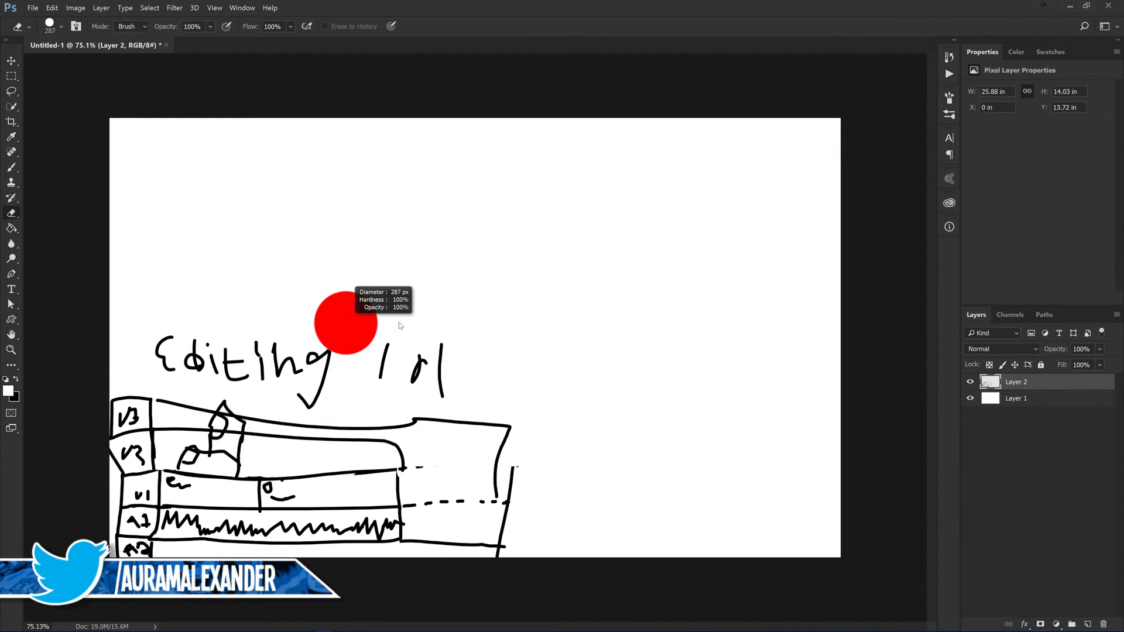
{"action": "mouse_move", "coordinate": [167, 328]}
{"action": "left_mouse_down"}
{"action": "mouse_move", "coordinate": [200, 359]}
{"action": "mouse_move", "coordinate": [308, 377]}
{"action": "mouse_move", "coordinate": [427, 373]}
{"action": "mouse_move", "coordinate": [476, 389]}
{"action": "left_mouse_up"}
Extend the timeline's upper and lower outlines in black to the canvas's right edge on Layer 1
{"action": "key", "text": "b"}
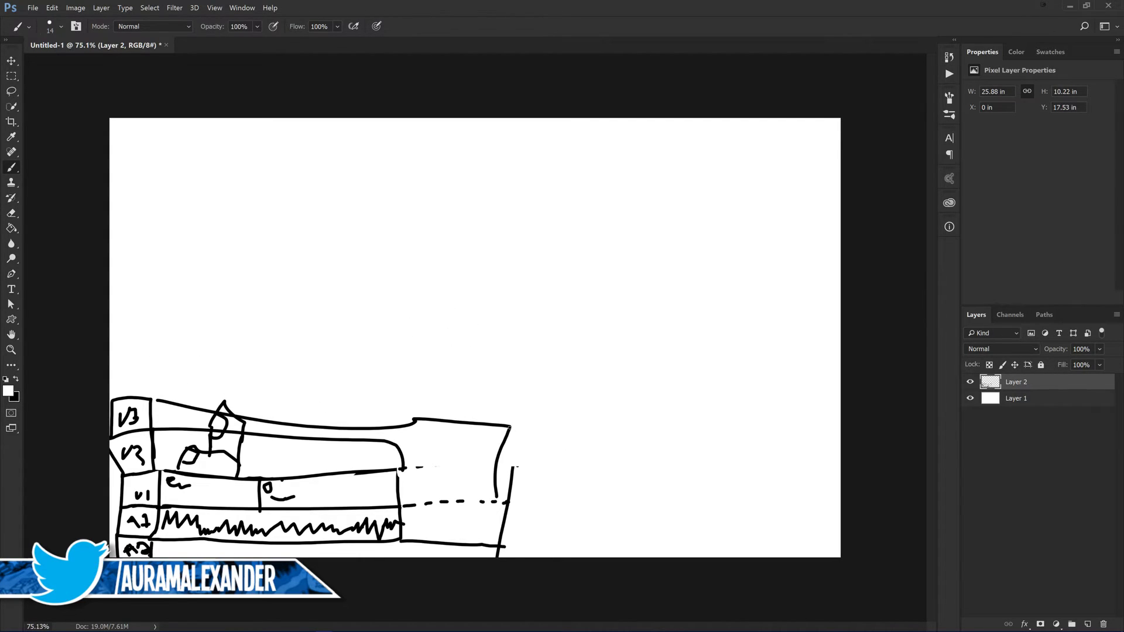
{"action": "left_click", "coordinate": [1016, 399]}
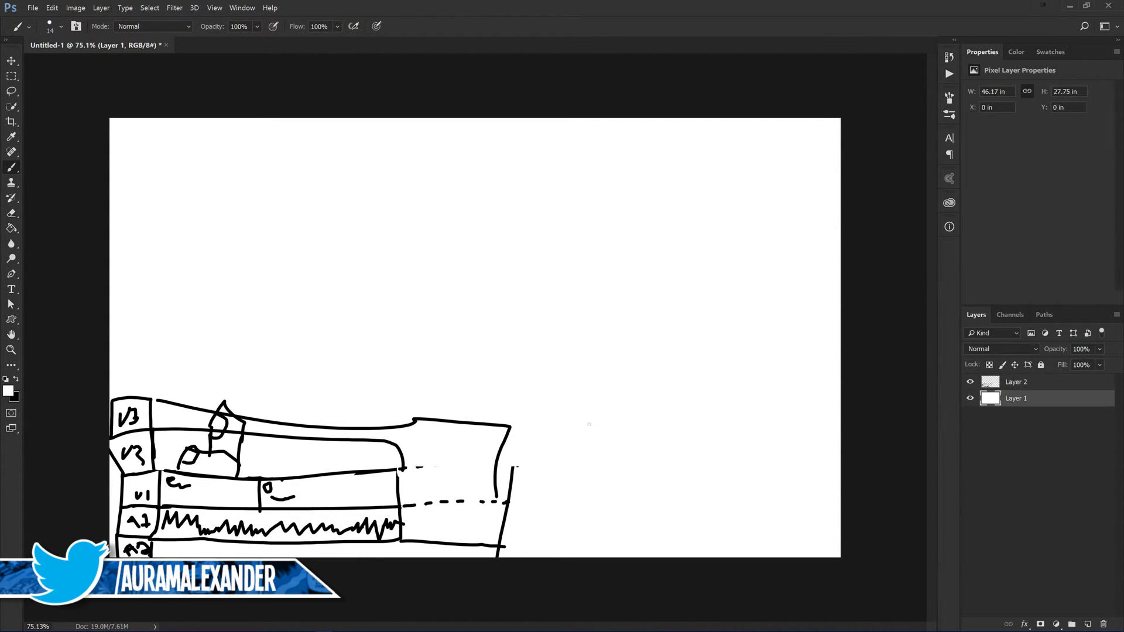
{"action": "key", "text": "x"}
{"action": "left_click_drag", "start_coordinate": [510, 427], "coordinate": [872, 414]}
{"action": "left_click_drag", "start_coordinate": [503, 544], "coordinate": [878, 530]}
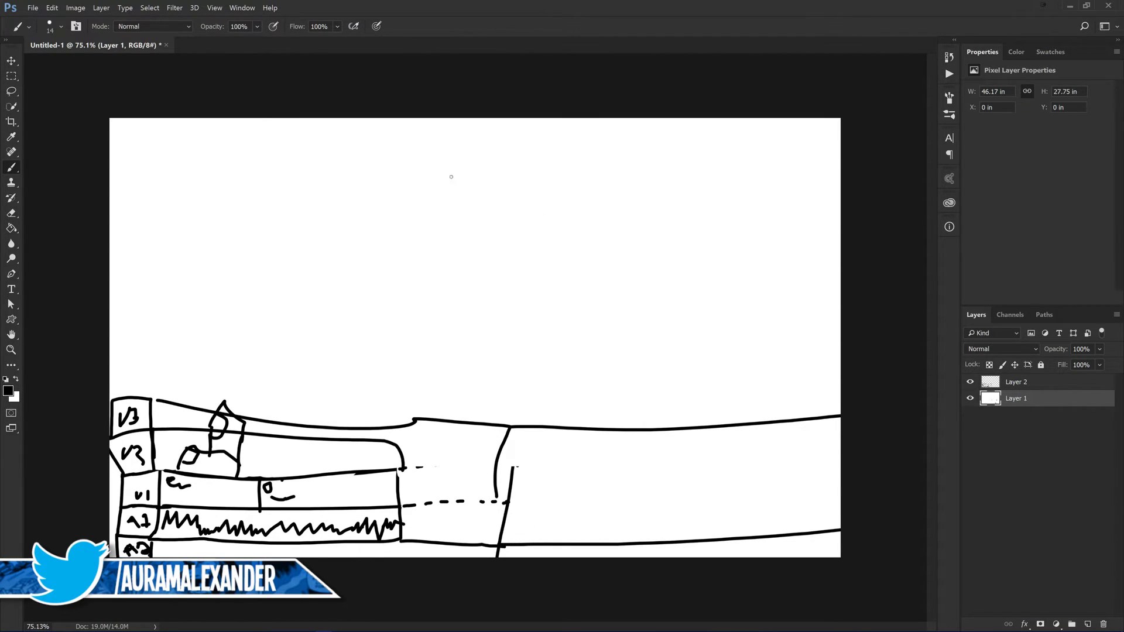
Divide the area above the timeline into panels with two vertical lines and a horizontal line, and outline a preview monitor frame beside them
{"action": "mouse_move", "coordinate": [458, 129]}
{"action": "left_mouse_down"}
{"action": "mouse_move", "coordinate": [456, 401]}
{"action": "mouse_move", "coordinate": [447, 431]}
{"action": "left_mouse_up"}
{"action": "mouse_move", "coordinate": [523, 181]}
{"action": "left_mouse_down"}
{"action": "mouse_move", "coordinate": [743, 186]}
{"action": "mouse_move", "coordinate": [788, 322]}
{"action": "mouse_move", "coordinate": [508, 310]}
{"action": "mouse_move", "coordinate": [514, 172]}
{"action": "mouse_move", "coordinate": [534, 170]}
{"action": "mouse_move", "coordinate": [526, 182]}
{"action": "left_mouse_up"}
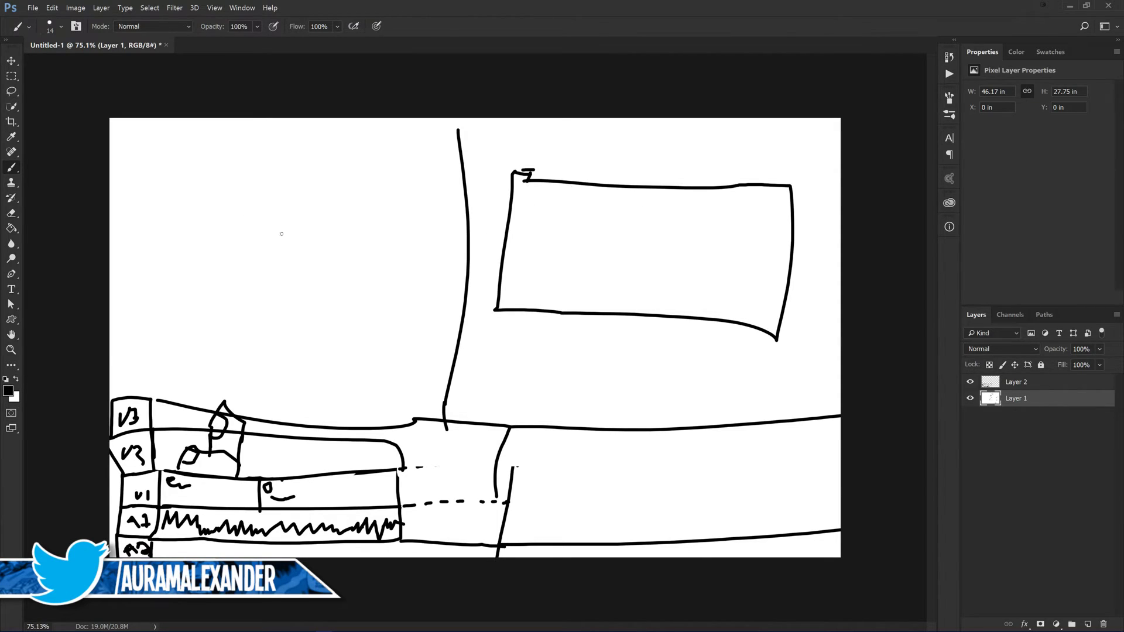
{"action": "mouse_move", "coordinate": [245, 121]}
{"action": "left_mouse_down"}
{"action": "mouse_move", "coordinate": [228, 313]}
{"action": "mouse_move", "coordinate": [472, 310]}
{"action": "left_mouse_up"}
{"action": "left_click_drag", "start_coordinate": [226, 314], "coordinate": [84, 312]}
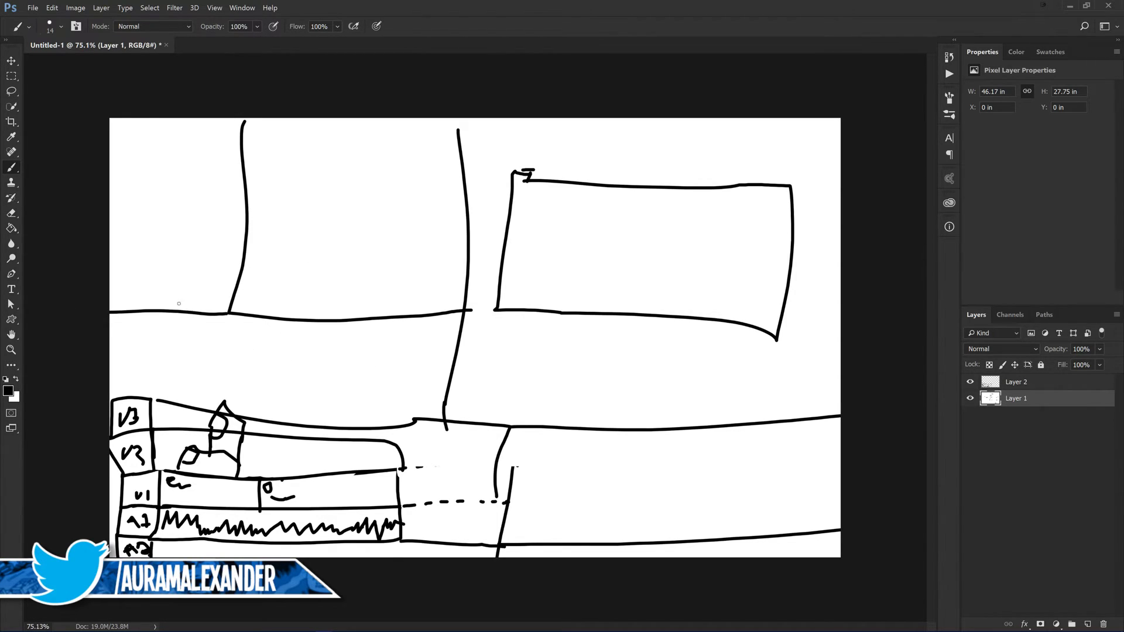
Draw a control bar beneath the monitor frame with play and pause symbols and a small camera-like icon
{"action": "mouse_move", "coordinate": [477, 313]}
{"action": "left_mouse_down"}
{"action": "mouse_move", "coordinate": [742, 350]}
{"action": "mouse_move", "coordinate": [705, 325]}
{"action": "left_mouse_up"}
{"action": "left_click_drag", "start_coordinate": [550, 323], "coordinate": [550, 343]}
{"action": "mouse_move", "coordinate": [551, 325]}
{"action": "left_mouse_down"}
{"action": "mouse_move", "coordinate": [562, 331]}
{"action": "mouse_move", "coordinate": [552, 345]}
{"action": "mouse_move", "coordinate": [596, 340]}
{"action": "mouse_move", "coordinate": [580, 343]}
{"action": "left_mouse_up"}
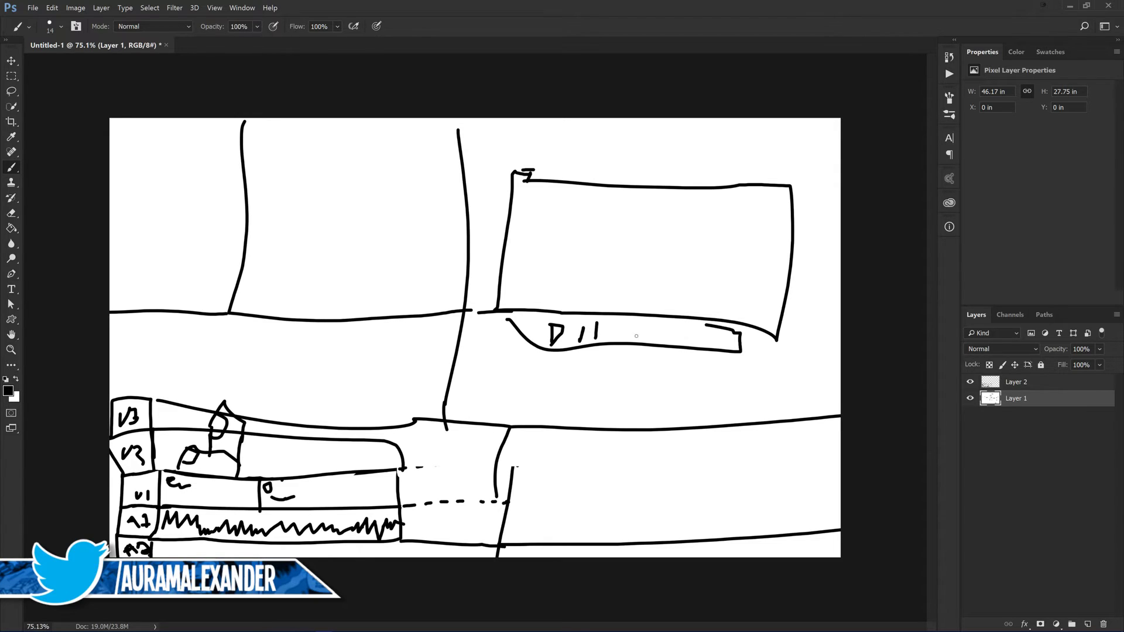
{"action": "mouse_move", "coordinate": [619, 329]}
{"action": "left_mouse_down"}
{"action": "mouse_move", "coordinate": [628, 321]}
{"action": "mouse_move", "coordinate": [648, 333]}
{"action": "left_mouse_up"}
Draw a frowning figure with two hands inside the monitor frame, and a spiral with scribbled lettering and arcs beside it
{"action": "mouse_move", "coordinate": [540, 303]}
{"action": "left_mouse_down"}
{"action": "mouse_move", "coordinate": [563, 239]}
{"action": "mouse_move", "coordinate": [641, 301]}
{"action": "left_mouse_up"}
{"action": "mouse_move", "coordinate": [556, 236]}
{"action": "left_mouse_down"}
{"action": "mouse_move", "coordinate": [606, 229]}
{"action": "mouse_move", "coordinate": [594, 245]}
{"action": "mouse_move", "coordinate": [568, 225]}
{"action": "mouse_move", "coordinate": [585, 225]}
{"action": "mouse_move", "coordinate": [590, 237]}
{"action": "mouse_move", "coordinate": [676, 225]}
{"action": "mouse_move", "coordinate": [685, 244]}
{"action": "mouse_move", "coordinate": [637, 281]}
{"action": "left_mouse_up"}
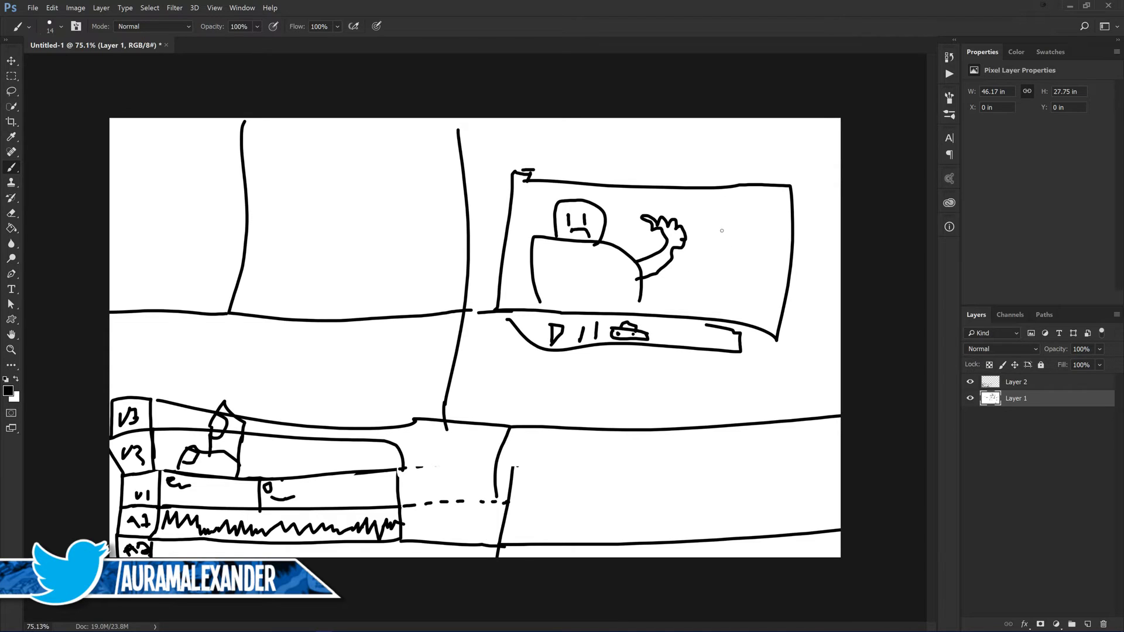
{"action": "mouse_move", "coordinate": [730, 231]}
{"action": "left_mouse_down"}
{"action": "mouse_move", "coordinate": [749, 245]}
{"action": "mouse_move", "coordinate": [707, 233]}
{"action": "mouse_move", "coordinate": [744, 206]}
{"action": "mouse_move", "coordinate": [763, 223]}
{"action": "left_mouse_up"}
{"action": "mouse_move", "coordinate": [689, 274]}
{"action": "left_mouse_down"}
{"action": "mouse_move", "coordinate": [684, 286]}
{"action": "mouse_move", "coordinate": [698, 272]}
{"action": "mouse_move", "coordinate": [743, 275]}
{"action": "mouse_move", "coordinate": [760, 301]}
{"action": "left_mouse_up"}
{"action": "left_click_drag", "start_coordinate": [771, 288], "coordinate": [767, 303]}
{"action": "mouse_move", "coordinate": [685, 301]}
{"action": "left_mouse_down"}
{"action": "mouse_move", "coordinate": [751, 315]}
{"action": "mouse_move", "coordinate": [716, 313]}
{"action": "left_mouse_up"}
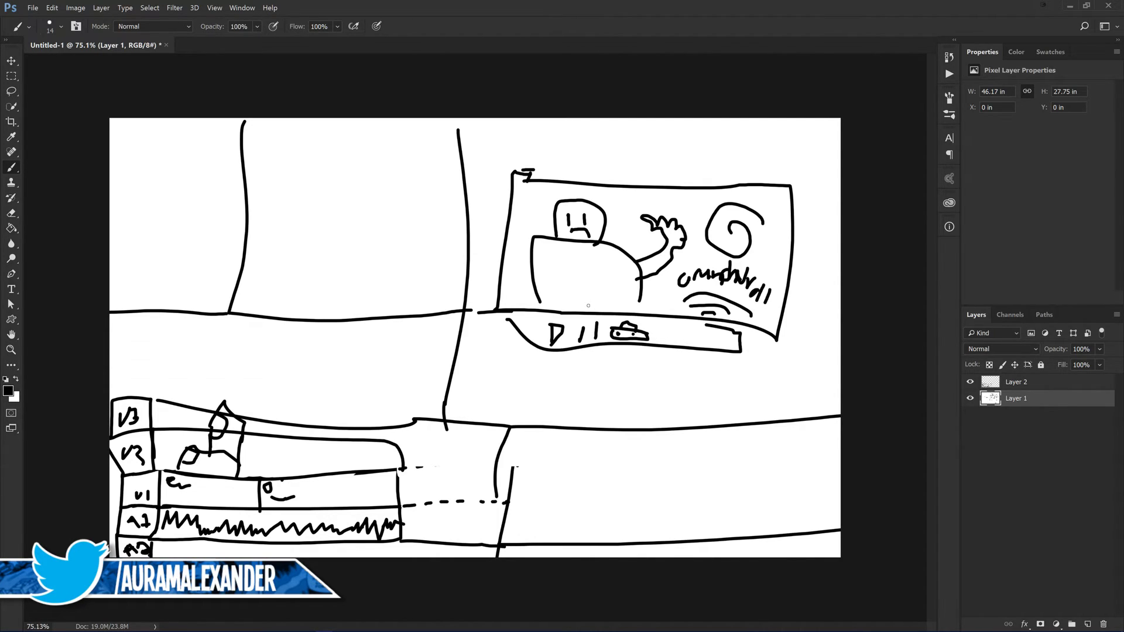
{"action": "mouse_move", "coordinate": [532, 272]}
{"action": "left_mouse_down"}
{"action": "mouse_move", "coordinate": [562, 272]}
{"action": "mouse_move", "coordinate": [560, 255]}
{"action": "mouse_move", "coordinate": [586, 268]}
{"action": "mouse_move", "coordinate": [534, 287]}
{"action": "left_mouse_up"}
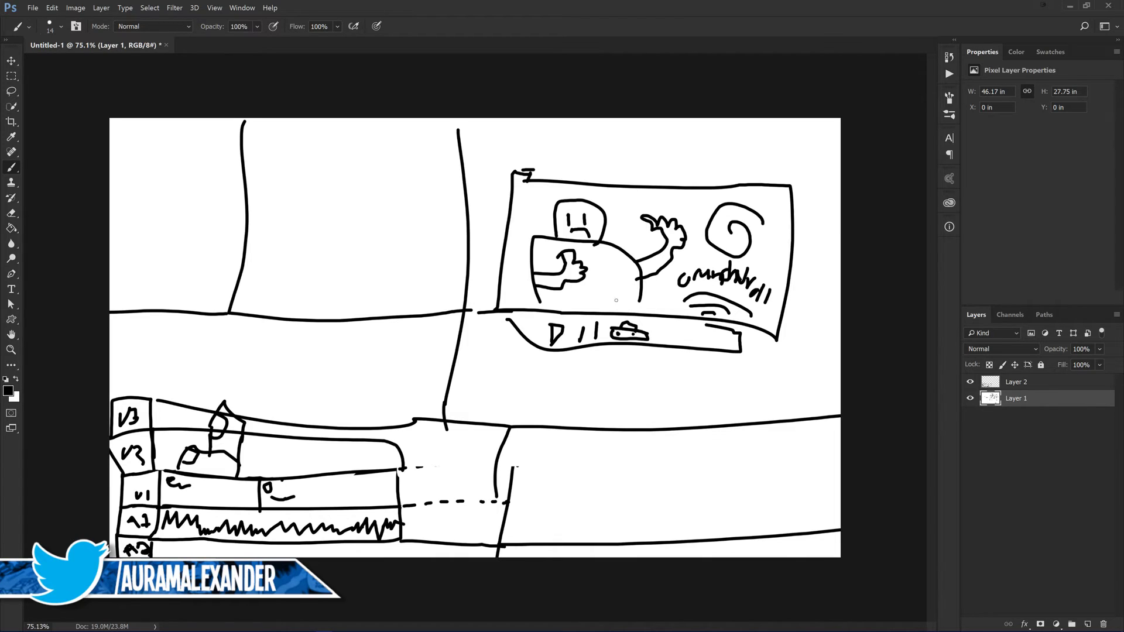
Add short ray strokes all around the spiral in the monitor frame
{"action": "mouse_move", "coordinate": [690, 205]}
{"action": "left_mouse_down"}
{"action": "mouse_move", "coordinate": [708, 215]}
{"action": "mouse_move", "coordinate": [700, 223]}
{"action": "left_mouse_up"}
{"action": "left_click_drag", "start_coordinate": [687, 241], "coordinate": [695, 237]}
{"action": "left_click_drag", "start_coordinate": [687, 258], "coordinate": [762, 263]}
{"action": "mouse_move", "coordinate": [759, 244]}
{"action": "left_mouse_down"}
{"action": "mouse_move", "coordinate": [778, 252]}
{"action": "mouse_move", "coordinate": [774, 200]}
{"action": "mouse_move", "coordinate": [725, 198]}
{"action": "left_mouse_up"}
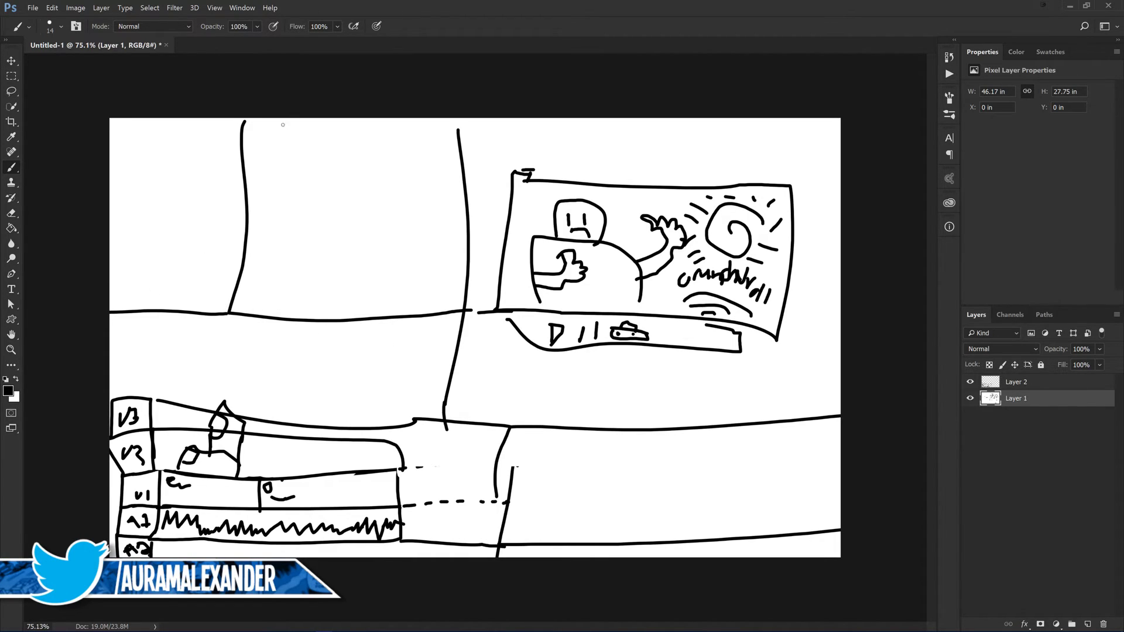
Fill the middle panel with a row of tabs, a vertical divider, scribbled list lines and a few small icons
{"action": "left_click_drag", "start_coordinate": [246, 136], "coordinate": [463, 144]}
{"action": "mouse_move", "coordinate": [290, 118]}
{"action": "left_mouse_down"}
{"action": "mouse_move", "coordinate": [288, 138]}
{"action": "mouse_move", "coordinate": [356, 149]}
{"action": "left_mouse_up"}
{"action": "mouse_move", "coordinate": [385, 119]}
{"action": "left_mouse_down"}
{"action": "mouse_move", "coordinate": [383, 138]}
{"action": "mouse_move", "coordinate": [415, 156]}
{"action": "left_mouse_up"}
{"action": "mouse_move", "coordinate": [273, 124]}
{"action": "left_mouse_down"}
{"action": "mouse_move", "coordinate": [264, 129]}
{"action": "mouse_move", "coordinate": [330, 320]}
{"action": "left_mouse_up"}
{"action": "mouse_move", "coordinate": [255, 149]}
{"action": "left_mouse_down"}
{"action": "mouse_move", "coordinate": [303, 148]}
{"action": "mouse_move", "coordinate": [294, 167]}
{"action": "mouse_move", "coordinate": [305, 165]}
{"action": "mouse_move", "coordinate": [266, 188]}
{"action": "mouse_move", "coordinate": [288, 188]}
{"action": "mouse_move", "coordinate": [310, 211]}
{"action": "mouse_move", "coordinate": [282, 234]}
{"action": "mouse_move", "coordinate": [312, 236]}
{"action": "left_mouse_up"}
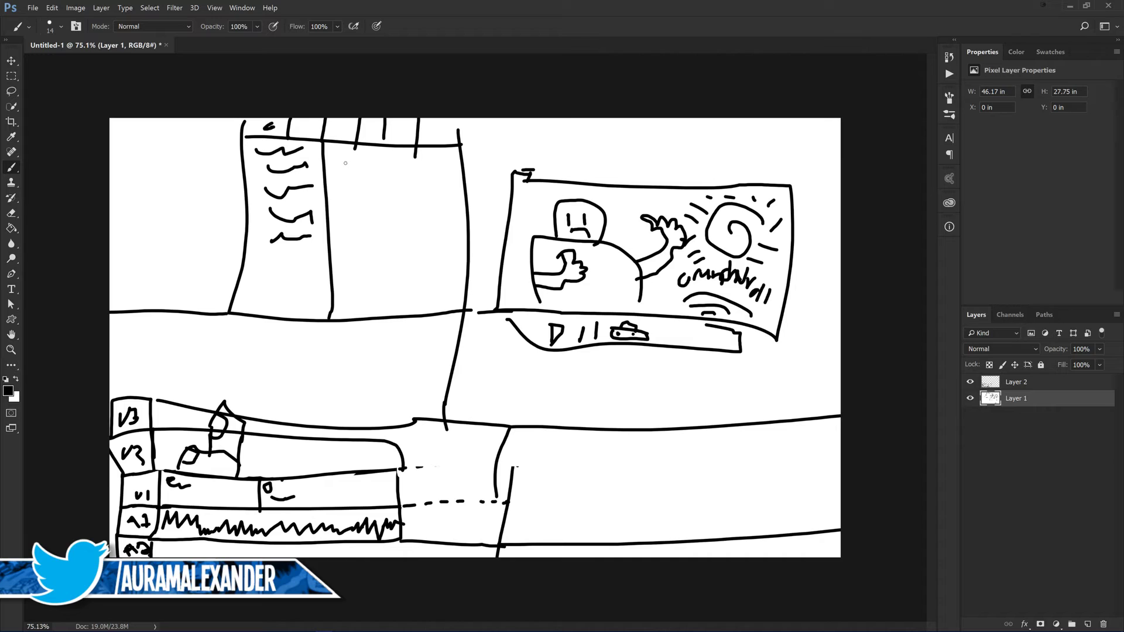
{"action": "mouse_move", "coordinate": [339, 166]}
{"action": "left_mouse_down"}
{"action": "mouse_move", "coordinate": [374, 162]}
{"action": "mouse_move", "coordinate": [388, 170]}
{"action": "mouse_move", "coordinate": [378, 182]}
{"action": "mouse_move", "coordinate": [388, 170]}
{"action": "left_mouse_up"}
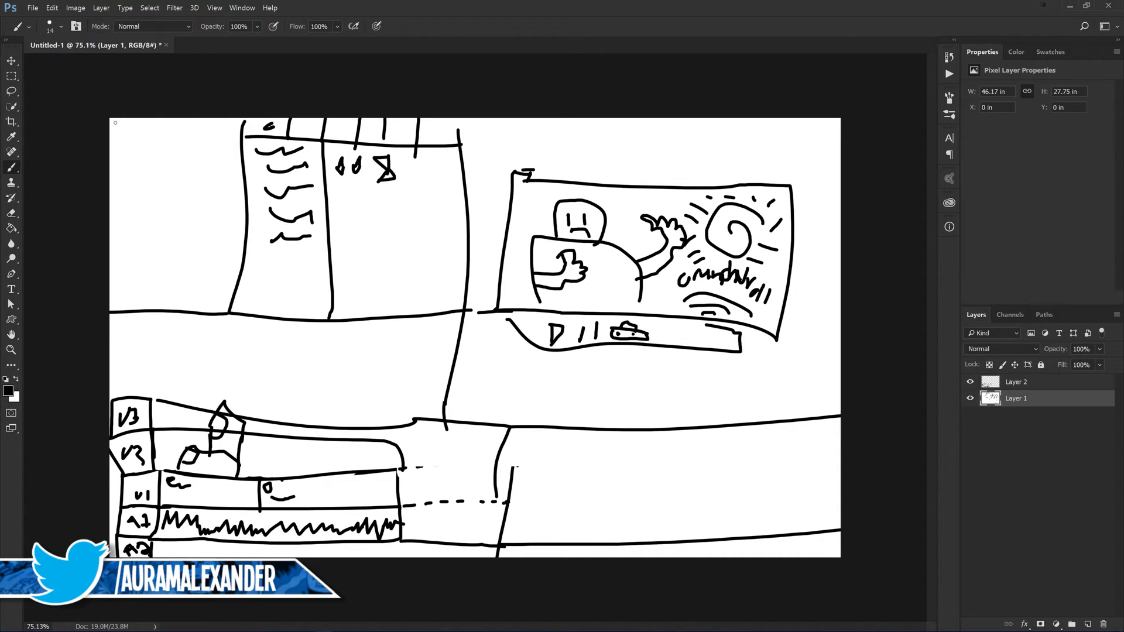
Draw a header strip across the leftmost panel and scribble a column of list lines beneath it
{"action": "mouse_move", "coordinate": [117, 135]}
{"action": "left_mouse_down"}
{"action": "mouse_move", "coordinate": [233, 124]}
{"action": "mouse_move", "coordinate": [250, 134]}
{"action": "left_mouse_up"}
{"action": "left_click_drag", "start_coordinate": [160, 123], "coordinate": [141, 124]}
{"action": "left_click_drag", "start_coordinate": [180, 119], "coordinate": [193, 117]}
{"action": "left_click_drag", "start_coordinate": [117, 137], "coordinate": [163, 144]}
{"action": "left_click_drag", "start_coordinate": [116, 164], "coordinate": [174, 162]}
{"action": "mouse_move", "coordinate": [123, 198]}
{"action": "left_mouse_down"}
{"action": "mouse_move", "coordinate": [168, 187]}
{"action": "mouse_move", "coordinate": [133, 219]}
{"action": "mouse_move", "coordinate": [172, 215]}
{"action": "left_mouse_up"}
{"action": "left_click_drag", "start_coordinate": [118, 244], "coordinate": [226, 251]}
{"action": "left_click_drag", "start_coordinate": [140, 262], "coordinate": [223, 286]}
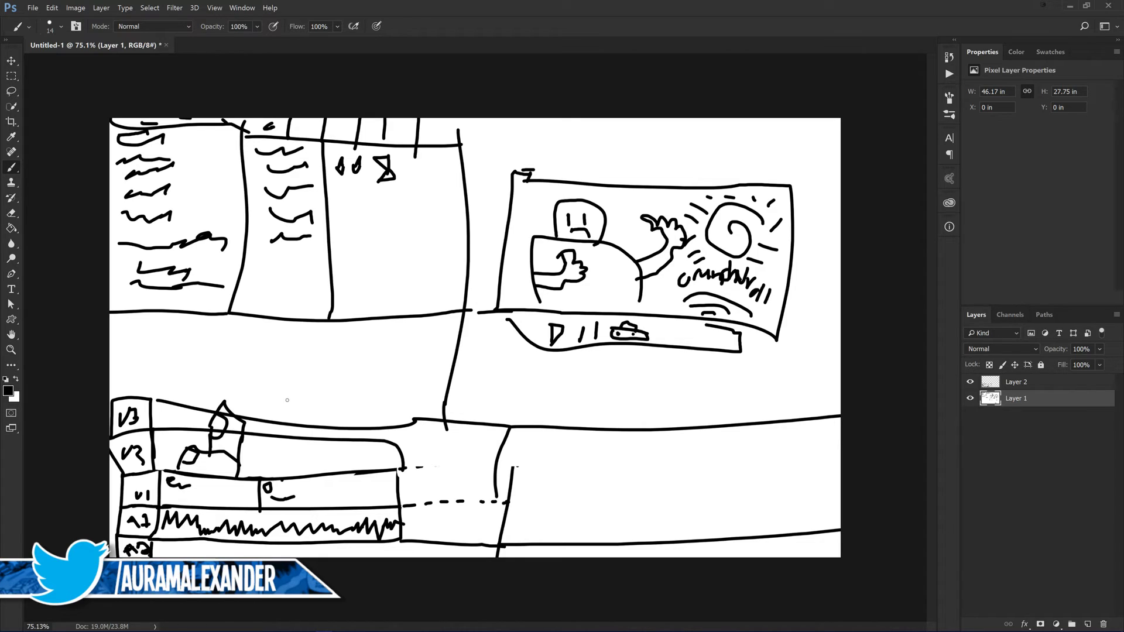
{"action": "key", "text": "e"}
{"action": "mouse_move", "coordinate": [131, 326]}
{"action": "left_mouse_down"}
{"action": "mouse_move", "coordinate": [314, 335]}
{"action": "mouse_move", "coordinate": [417, 323]}
{"action": "left_mouse_up"}
{"action": "key", "text": "ctrl+z"}
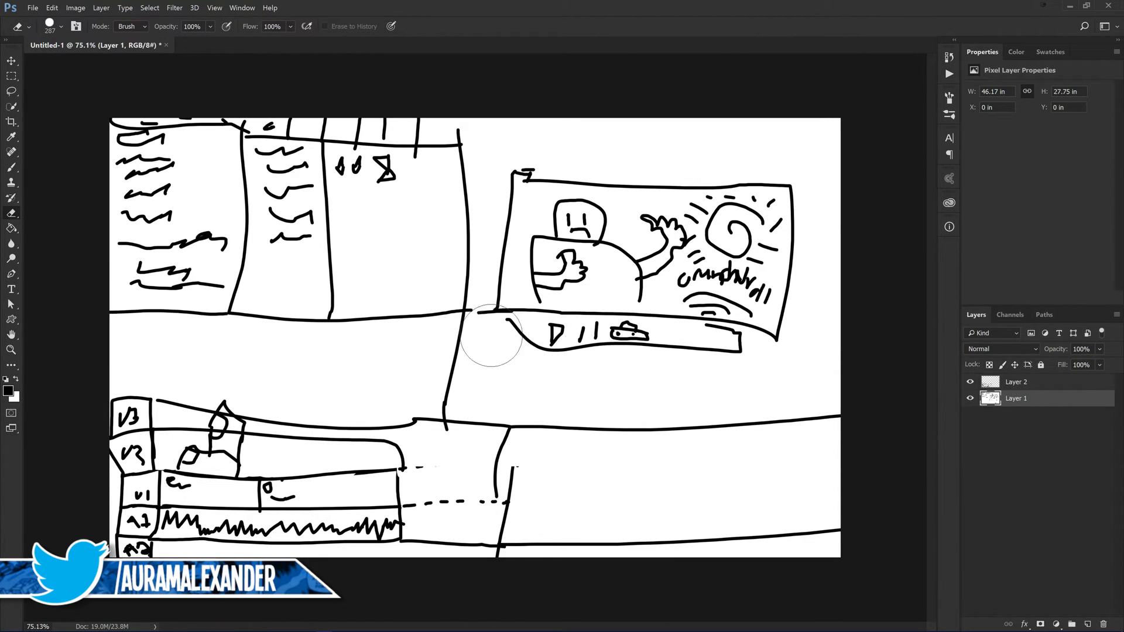
{"action": "left_click", "coordinate": [1018, 386]}
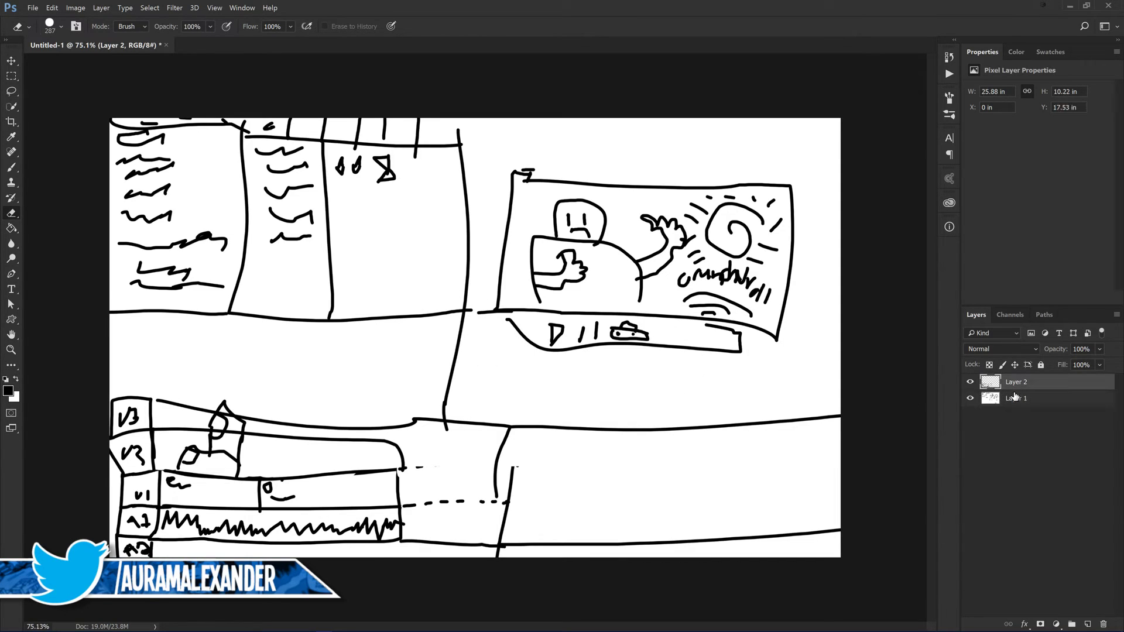
Erase the horizontal line beneath the left and middle panels on Layer 1 and fill the erased strip with white
{"action": "left_click", "coordinate": [1013, 400]}
{"action": "mouse_move", "coordinate": [120, 334]}
{"action": "left_mouse_down"}
{"action": "mouse_move", "coordinate": [276, 336]}
{"action": "mouse_move", "coordinate": [428, 321]}
{"action": "left_mouse_up"}
{"action": "key", "text": "y"}
{"action": "left_click", "coordinate": [351, 325]}
{"action": "left_click", "coordinate": [564, 245]}
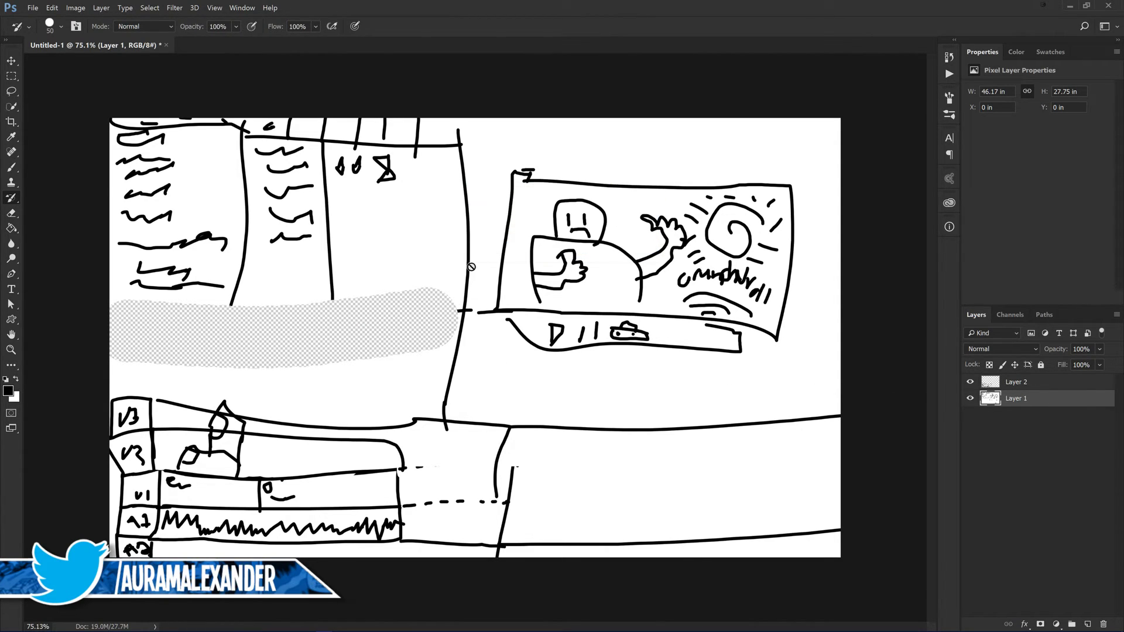
{"action": "key", "text": "g"}
{"action": "key", "text": "x"}
{"action": "left_click", "coordinate": [273, 334]}
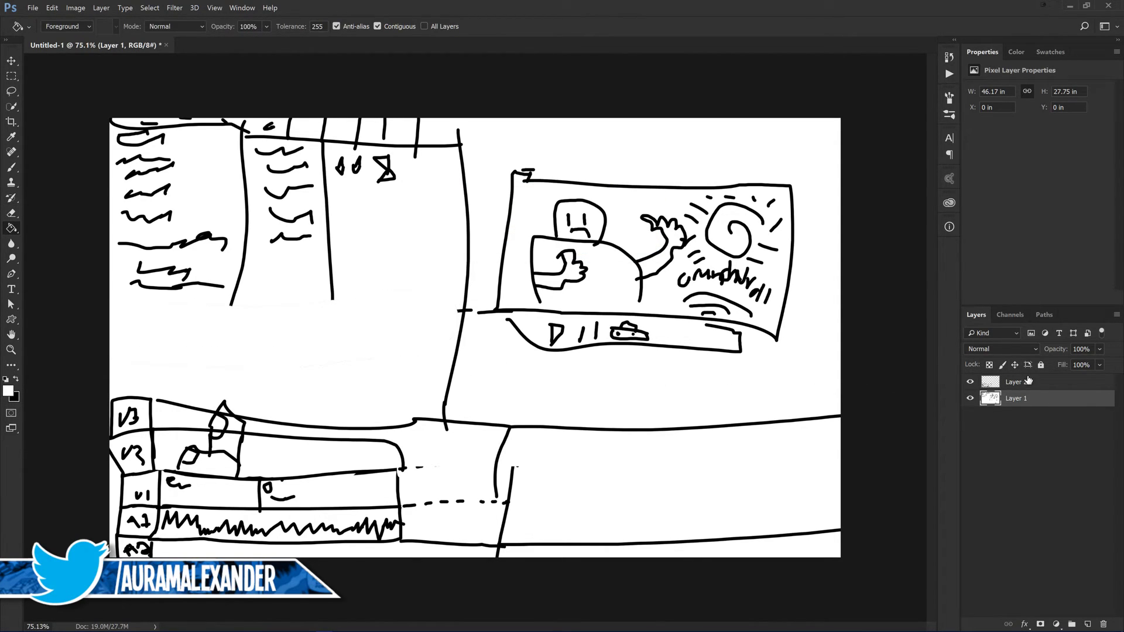
On Layer 2, extend the two cut-off panel dividers down to the timeline and add three more scribbled lines to the leftmost panel
{"action": "left_click", "coordinate": [1021, 382]}
{"action": "key", "text": "b"}
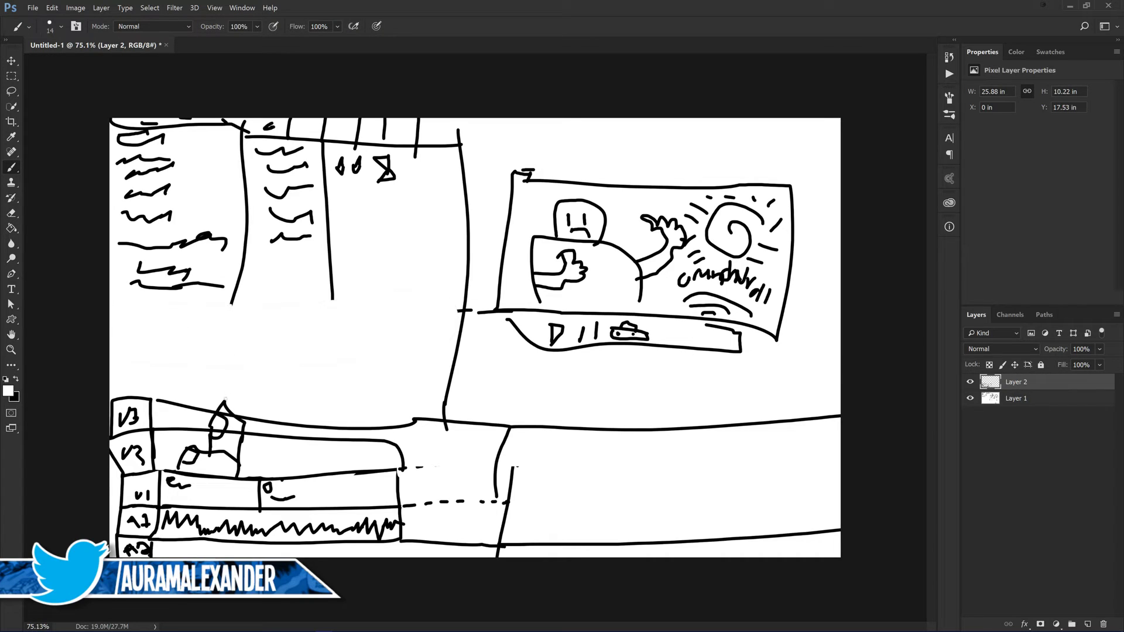
{"action": "key", "text": "x"}
{"action": "left_click_drag", "start_coordinate": [230, 302], "coordinate": [224, 403]}
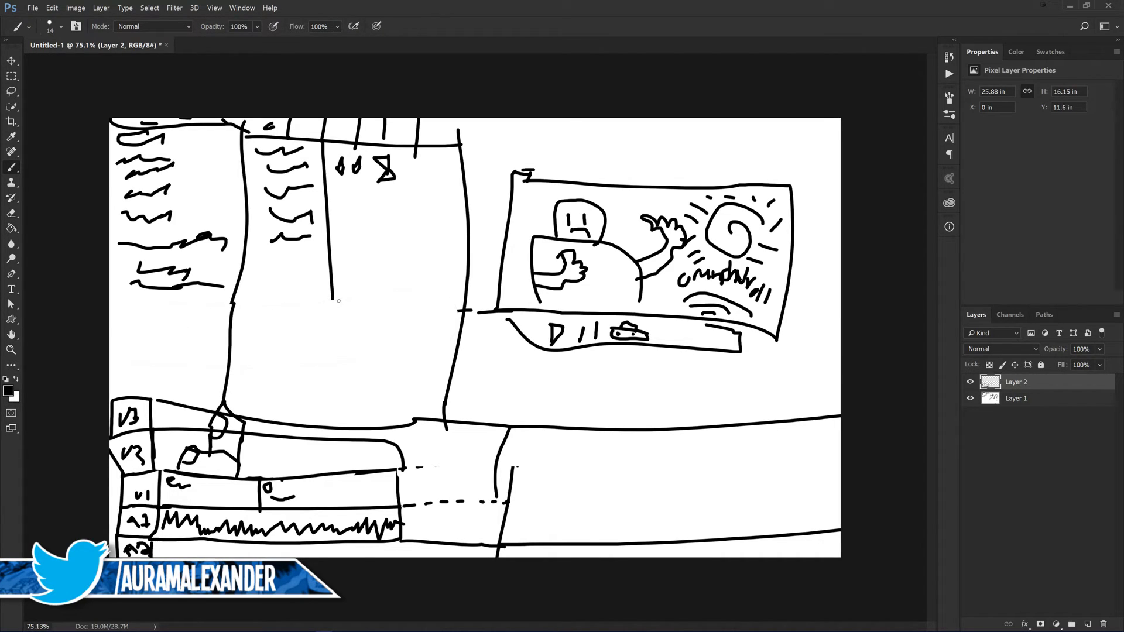
{"action": "left_click_drag", "start_coordinate": [332, 297], "coordinate": [331, 420]}
{"action": "left_click_drag", "start_coordinate": [117, 309], "coordinate": [214, 320]}
{"action": "left_click_drag", "start_coordinate": [130, 342], "coordinate": [194, 354]}
{"action": "left_click_drag", "start_coordinate": [118, 363], "coordinate": [185, 385]}
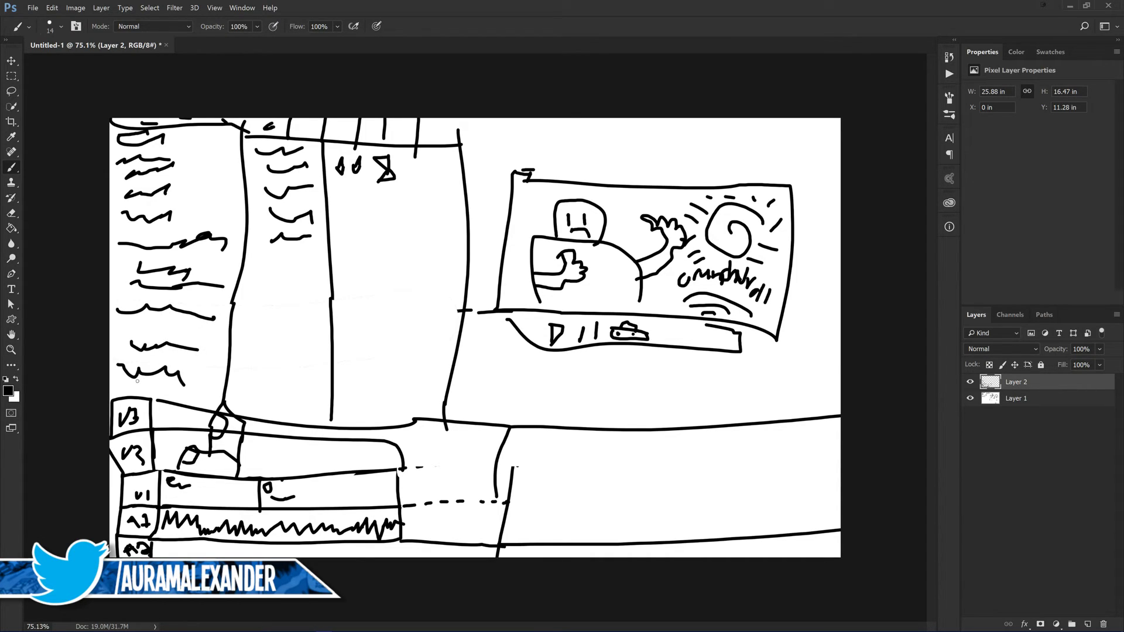
{"action": "scroll", "coordinate": [472, 340], "scroll_direction": "up", "scroll_amount": 1}
{"action": "scroll", "coordinate": [473, 340], "scroll_direction": "down", "scroll_amount": 1}
{"action": "scroll", "coordinate": [472, 339], "scroll_direction": "up", "scroll_amount": 1}
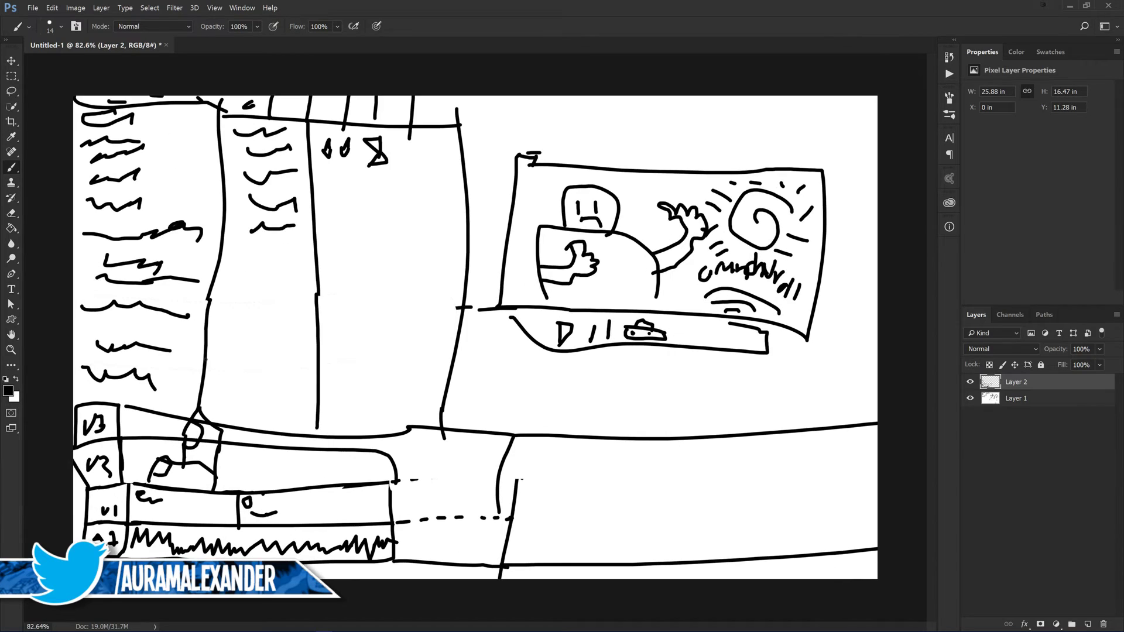
{"action": "scroll", "coordinate": [472, 340], "scroll_direction": "up", "scroll_amount": 1}
{"action": "scroll", "coordinate": [473, 340], "scroll_direction": "down", "scroll_amount": 1}
{"action": "scroll", "coordinate": [472, 340], "scroll_direction": "down", "scroll_amount": 1}
{"action": "scroll", "coordinate": [472, 339], "scroll_direction": "up", "scroll_amount": 1}
{"action": "scroll", "coordinate": [257, 260], "scroll_direction": "down", "scroll_amount": 1}
{"action": "scroll", "coordinate": [268, 284], "scroll_direction": "up", "scroll_amount": 1}
Try a Motion Blur with angle 0° and distance 190 pixels on Layer 2, and undo it
{"action": "left_click", "coordinate": [174, 8]}
{"action": "mouse_move", "coordinate": [223, 104]}
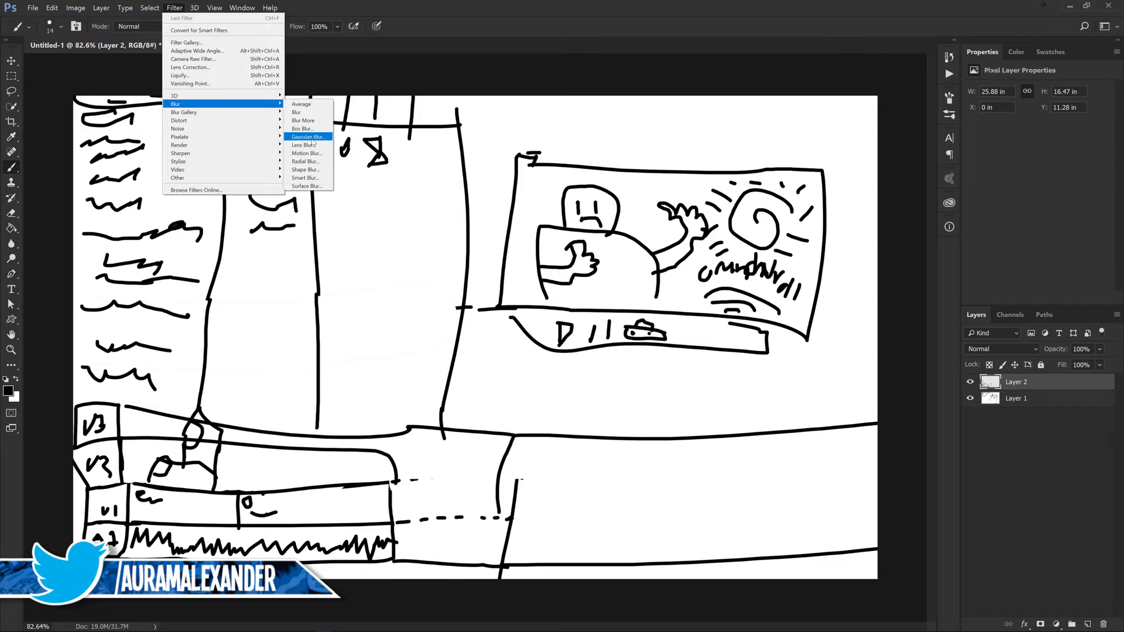
{"action": "left_click", "coordinate": [305, 153]}
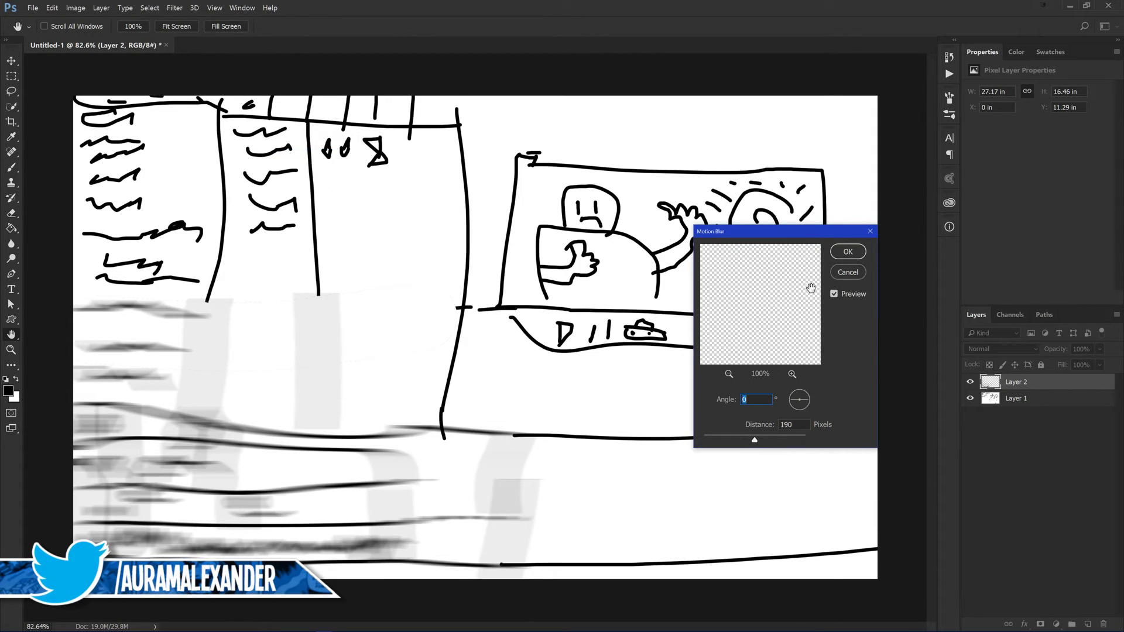
{"action": "left_click", "coordinate": [848, 251]}
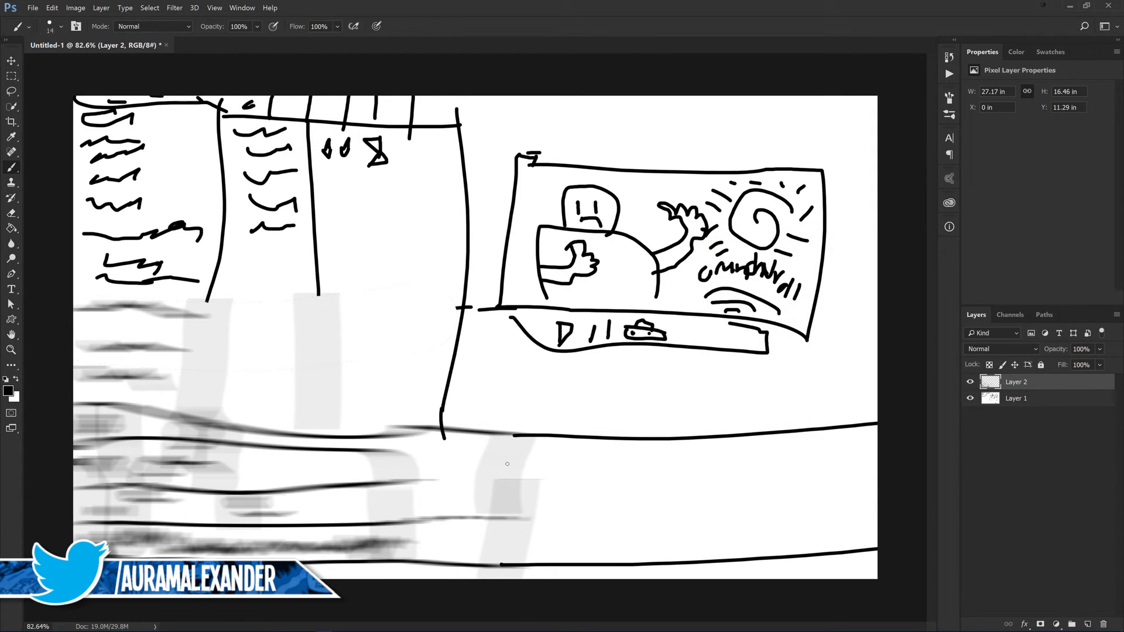
{"action": "key", "text": "ctrl+z"}
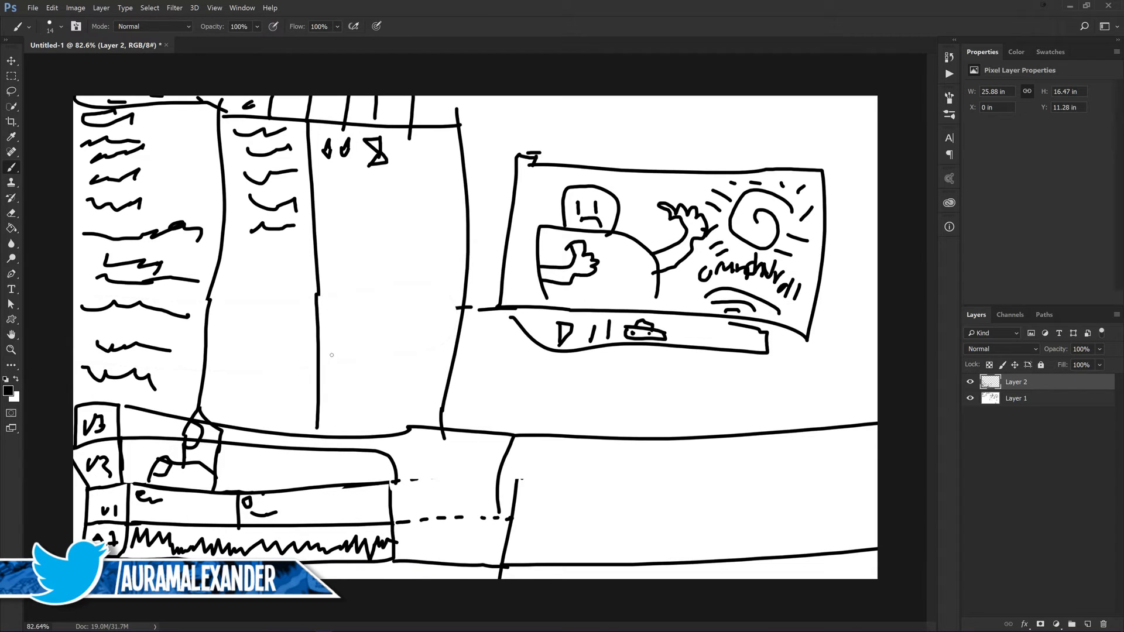
Extend the canvas slightly above the drawn panels with the Crop tool
{"action": "scroll", "coordinate": [332, 355], "scroll_direction": "down", "scroll_amount": 5}
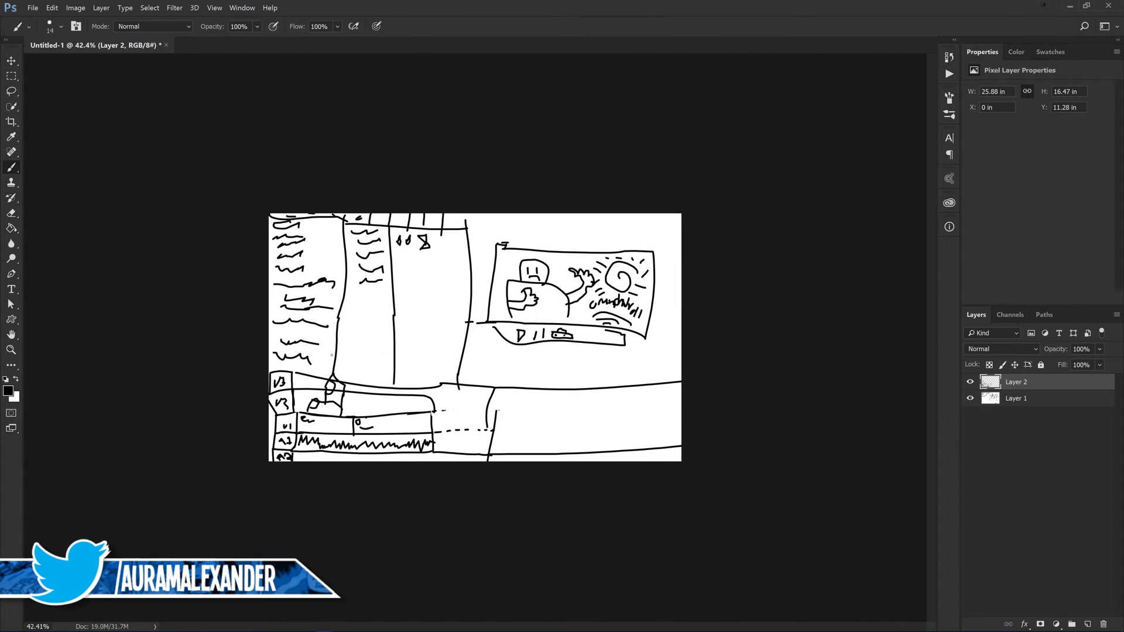
{"action": "scroll", "coordinate": [332, 355], "scroll_direction": "up", "scroll_amount": 4}
{"action": "scroll", "coordinate": [331, 355], "scroll_direction": "down", "scroll_amount": 1}
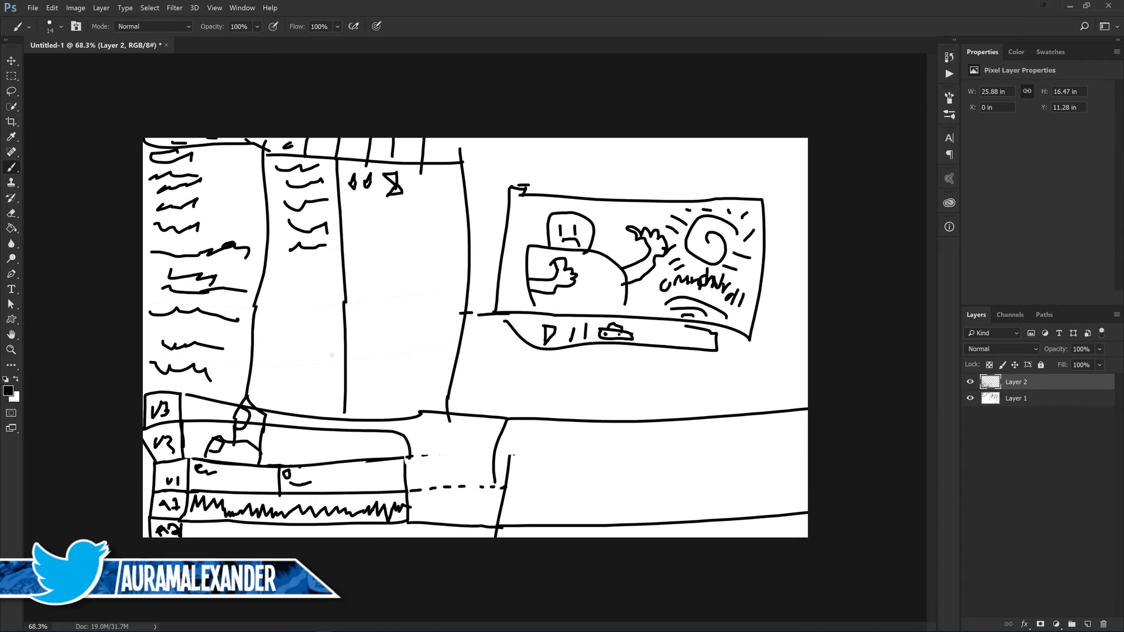
{"action": "scroll", "coordinate": [332, 355], "scroll_direction": "up", "scroll_amount": 2}
{"action": "key", "text": "c"}
{"action": "left_click_drag", "start_coordinate": [475, 118], "coordinate": [476, 108]}
{"action": "key", "text": "Return"}
Fill the newly added strip along the canvas's upper edge on Layer 1 with white
{"action": "left_click", "coordinate": [1002, 397]}
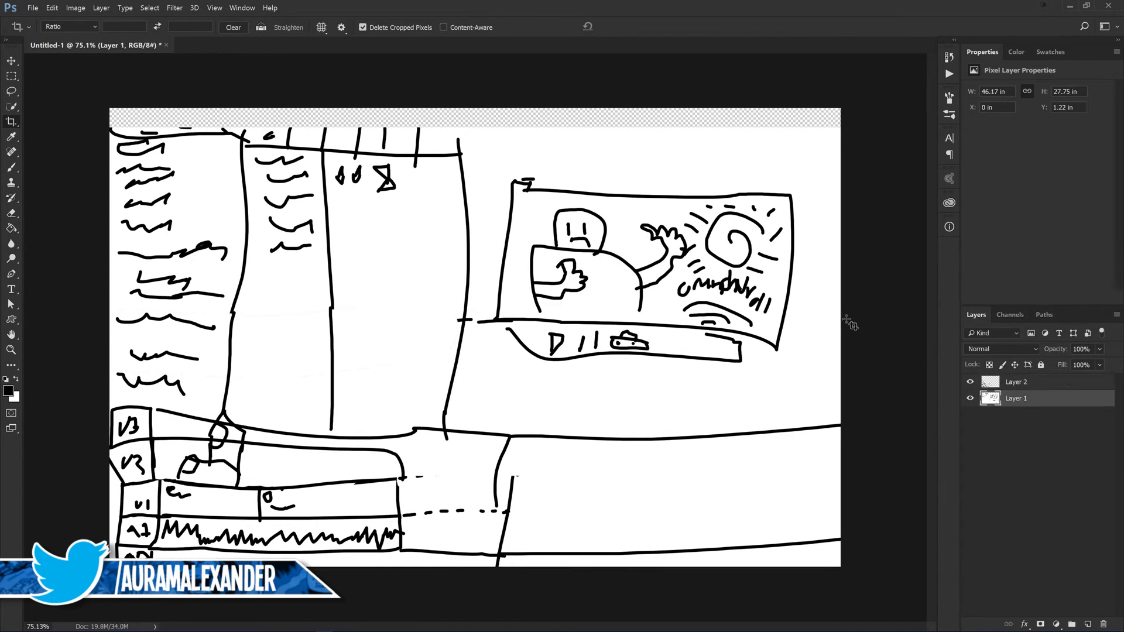
{"action": "key", "text": "g"}
{"action": "left_click", "coordinate": [518, 125]}
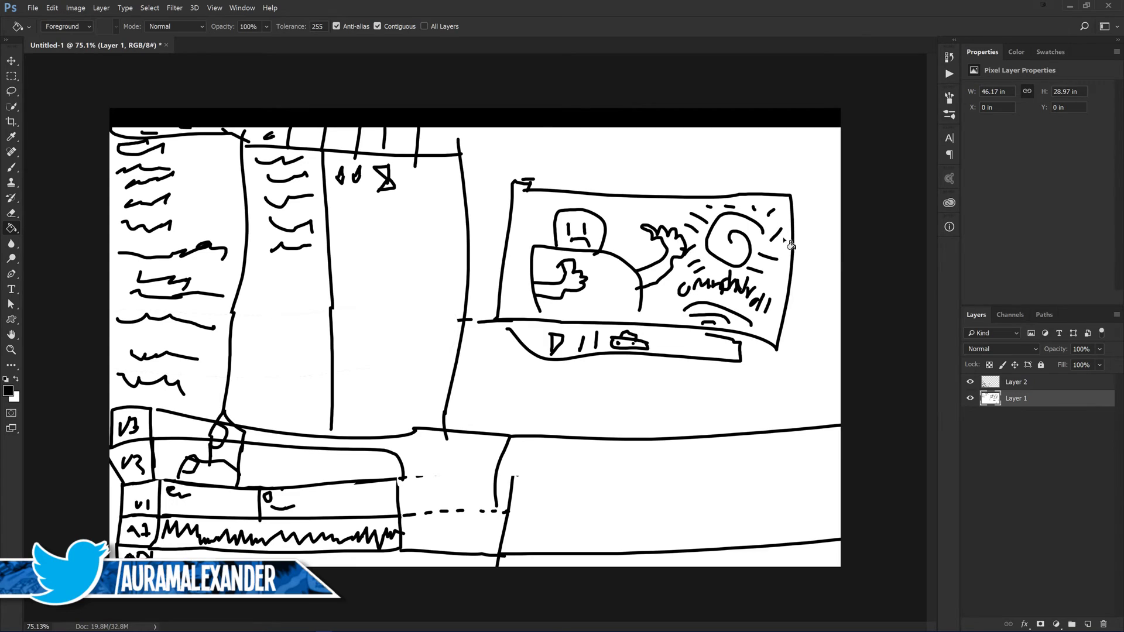
{"action": "key", "text": "x"}
{"action": "left_click", "coordinate": [574, 117]}
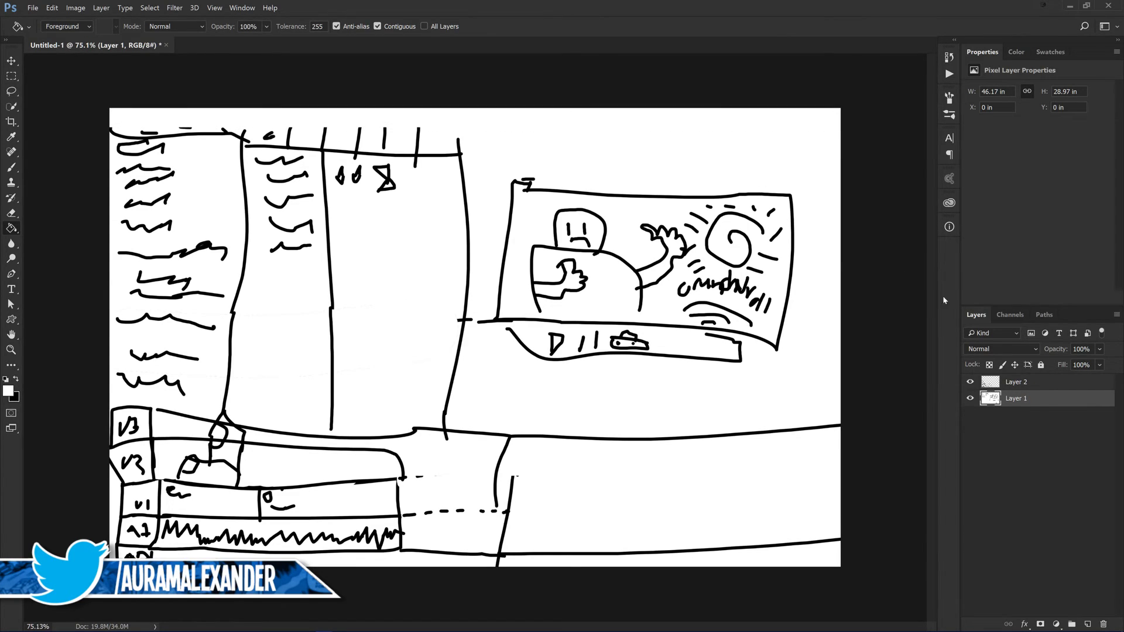
On Layer 2, undo the last stray strokes and draw a straight black line across the full canvas beneath the new upper strip
{"action": "left_click", "coordinate": [1019, 385]}
{"action": "key", "text": "b"}
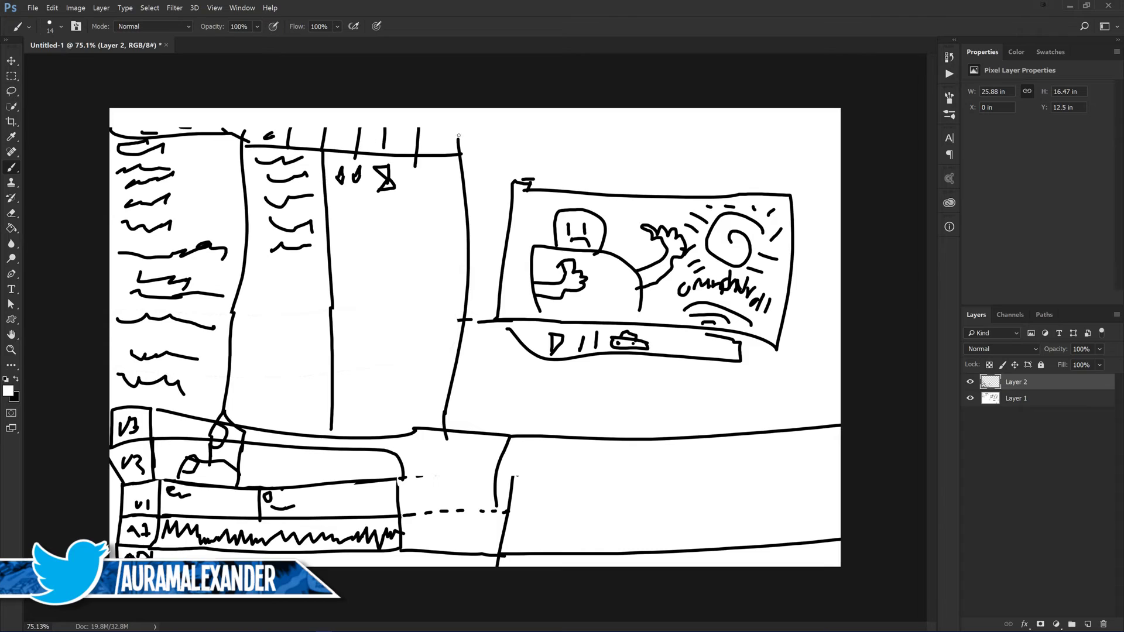
{"action": "key", "text": "ctrl+z"}
{"action": "key", "text": "ctrl+z"}
{"action": "key", "text": "x"}
{"action": "left_click_drag", "start_coordinate": [101, 125], "coordinate": [848, 125]}
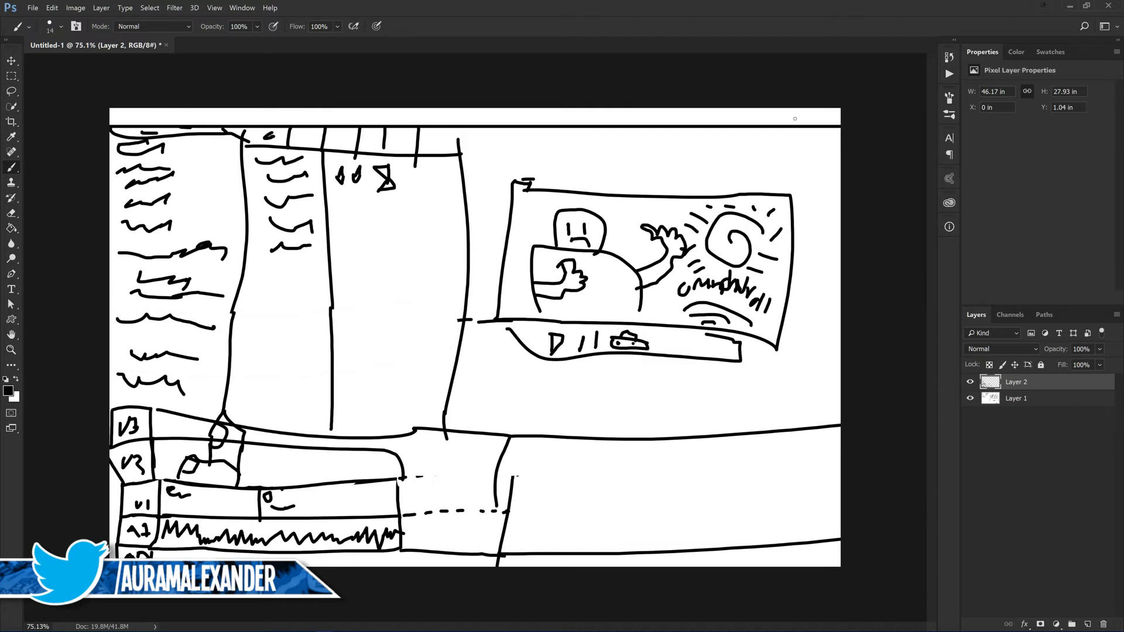
Sketch a title bar in the upper strip with window control symbols at the right end, a Pr label and small menu dividers
{"action": "mouse_move", "coordinate": [797, 100]}
{"action": "left_mouse_down"}
{"action": "mouse_move", "coordinate": [801, 130]}
{"action": "mouse_move", "coordinate": [840, 124]}
{"action": "mouse_move", "coordinate": [826, 107]}
{"action": "mouse_move", "coordinate": [771, 123]}
{"action": "mouse_move", "coordinate": [793, 107]}
{"action": "mouse_move", "coordinate": [746, 125]}
{"action": "mouse_move", "coordinate": [768, 115]}
{"action": "left_mouse_up"}
{"action": "mouse_move", "coordinate": [116, 110]}
{"action": "left_mouse_down"}
{"action": "mouse_move", "coordinate": [115, 124]}
{"action": "mouse_move", "coordinate": [122, 111]}
{"action": "mouse_move", "coordinate": [135, 125]}
{"action": "mouse_move", "coordinate": [211, 122]}
{"action": "left_mouse_up"}
{"action": "mouse_move", "coordinate": [237, 109]}
{"action": "left_mouse_down"}
{"action": "mouse_move", "coordinate": [241, 126]}
{"action": "mouse_move", "coordinate": [265, 124]}
{"action": "left_mouse_up"}
{"action": "left_click_drag", "start_coordinate": [289, 116], "coordinate": [290, 128]}
{"action": "mouse_move", "coordinate": [326, 109]}
{"action": "left_mouse_down"}
{"action": "mouse_move", "coordinate": [326, 125]}
{"action": "mouse_move", "coordinate": [352, 122]}
{"action": "left_mouse_up"}
{"action": "mouse_move", "coordinate": [368, 115]}
{"action": "left_mouse_down"}
{"action": "mouse_move", "coordinate": [367, 124]}
{"action": "mouse_move", "coordinate": [382, 124]}
{"action": "left_mouse_up"}
{"action": "left_click_drag", "start_coordinate": [391, 109], "coordinate": [387, 125]}
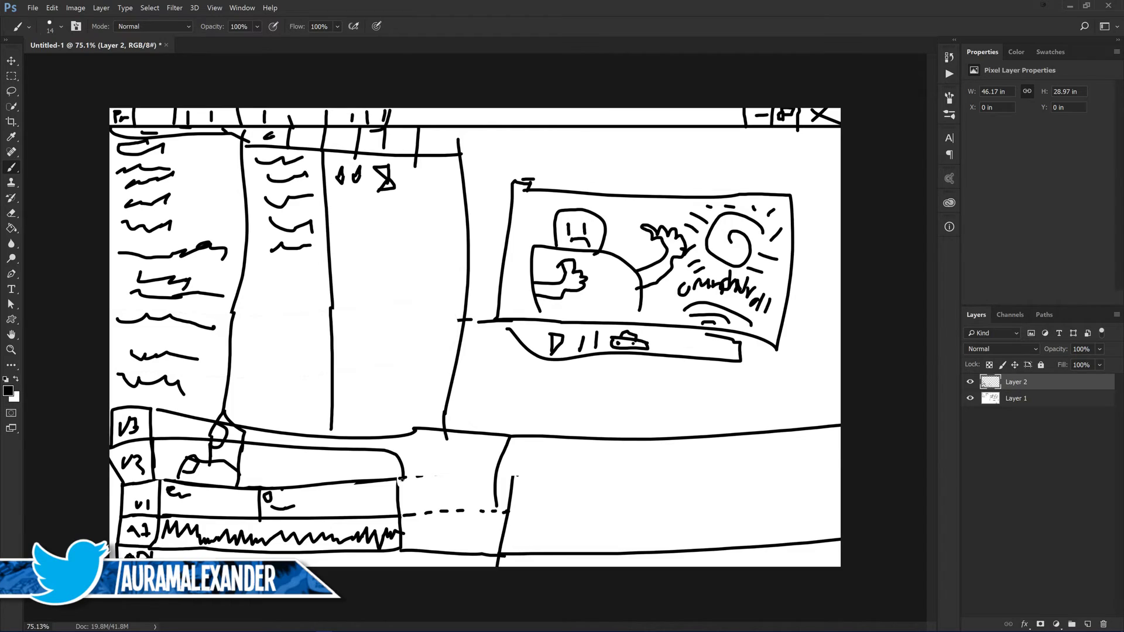
Extend two timeline track lines to the canvas's right edge and erase the old vertical divider crossing the tracks
{"action": "left_click_drag", "start_coordinate": [400, 479], "coordinate": [840, 462]}
{"action": "left_click_drag", "start_coordinate": [402, 517], "coordinate": [910, 506]}
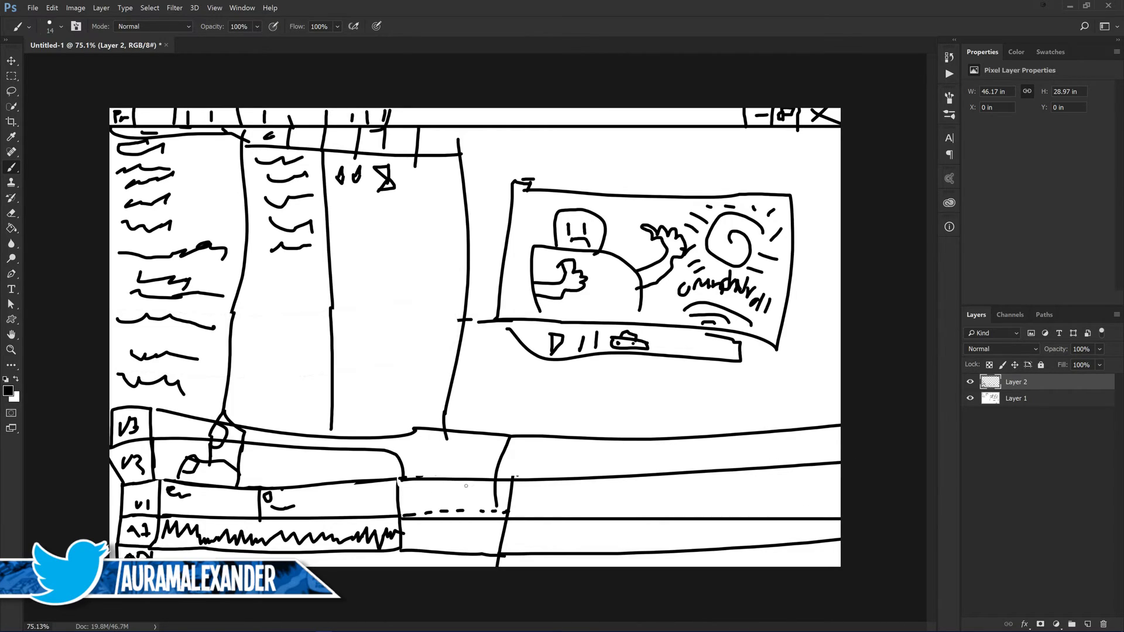
{"action": "key", "text": "e"}
{"action": "mouse_move", "coordinate": [507, 444]}
{"action": "left_mouse_down"}
{"action": "mouse_move", "coordinate": [486, 465]}
{"action": "mouse_move", "coordinate": [513, 488]}
{"action": "mouse_move", "coordinate": [507, 496]}
{"action": "mouse_move", "coordinate": [481, 492]}
{"action": "mouse_move", "coordinate": [505, 505]}
{"action": "mouse_move", "coordinate": [486, 535]}
{"action": "mouse_move", "coordinate": [505, 532]}
{"action": "mouse_move", "coordinate": [487, 569]}
{"action": "mouse_move", "coordinate": [527, 568]}
{"action": "left_mouse_up"}
{"action": "key", "text": "b"}
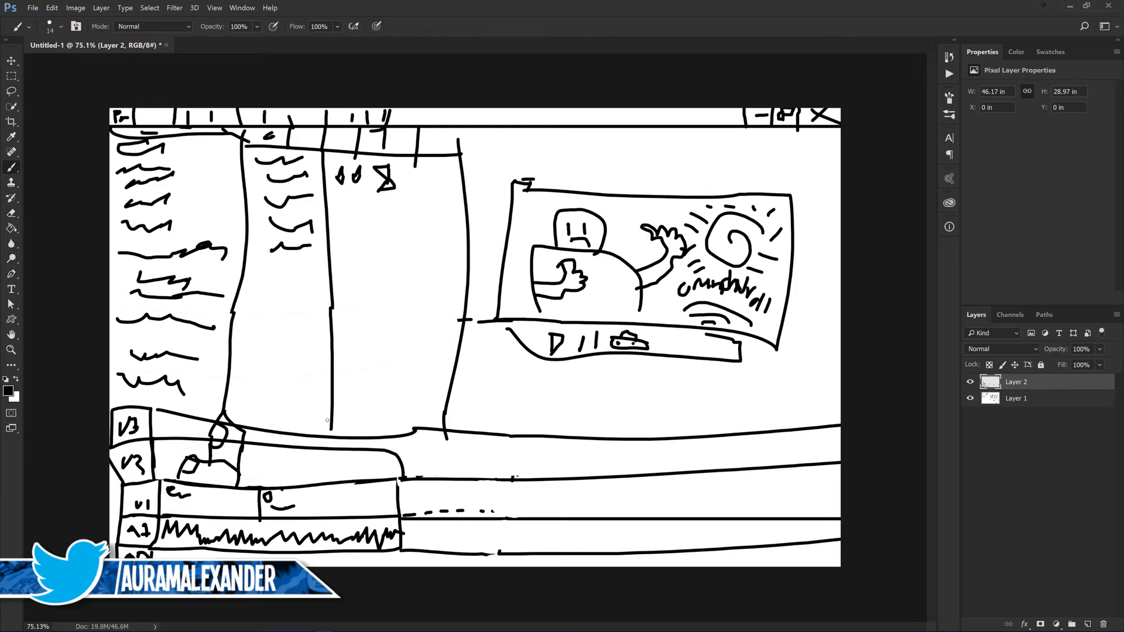
Erase the right ends of the two extended track lines and draw a vertical divider there from the timeline's upper edge downwards
{"action": "scroll", "coordinate": [242, 381], "scroll_direction": "down", "scroll_amount": 2}
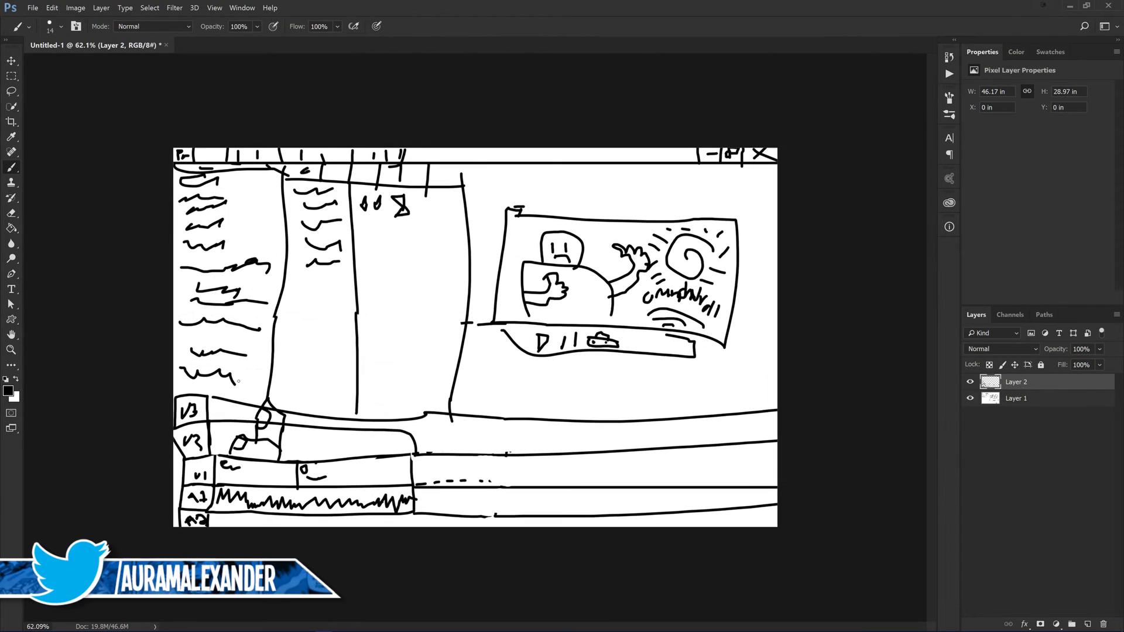
{"action": "scroll", "coordinate": [242, 381], "scroll_direction": "up", "scroll_amount": 2}
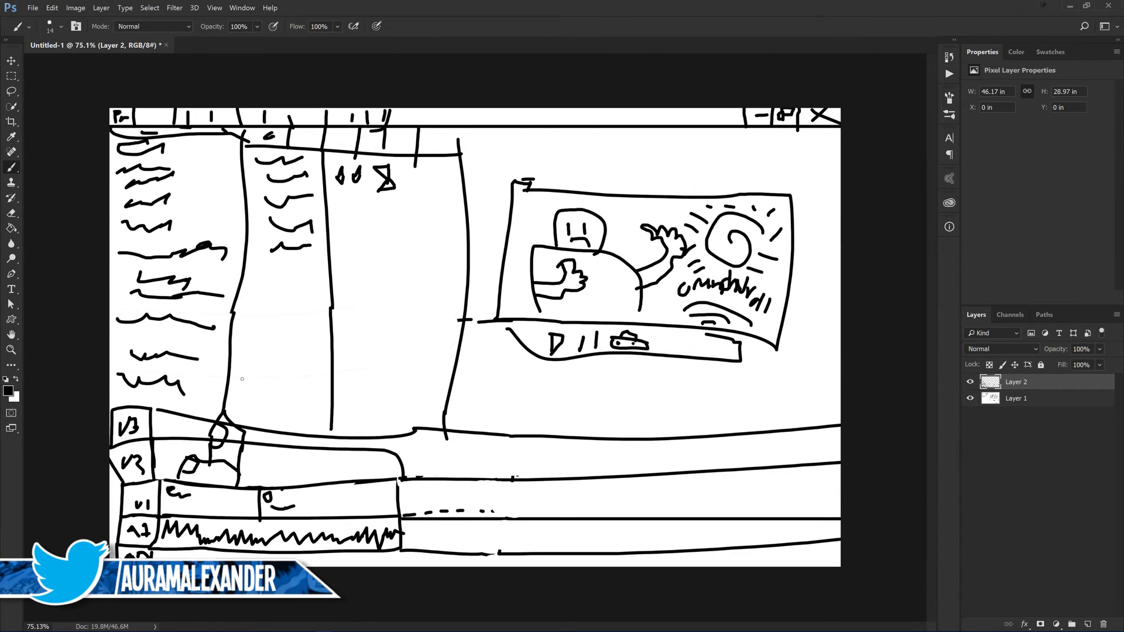
{"action": "key", "text": "e"}
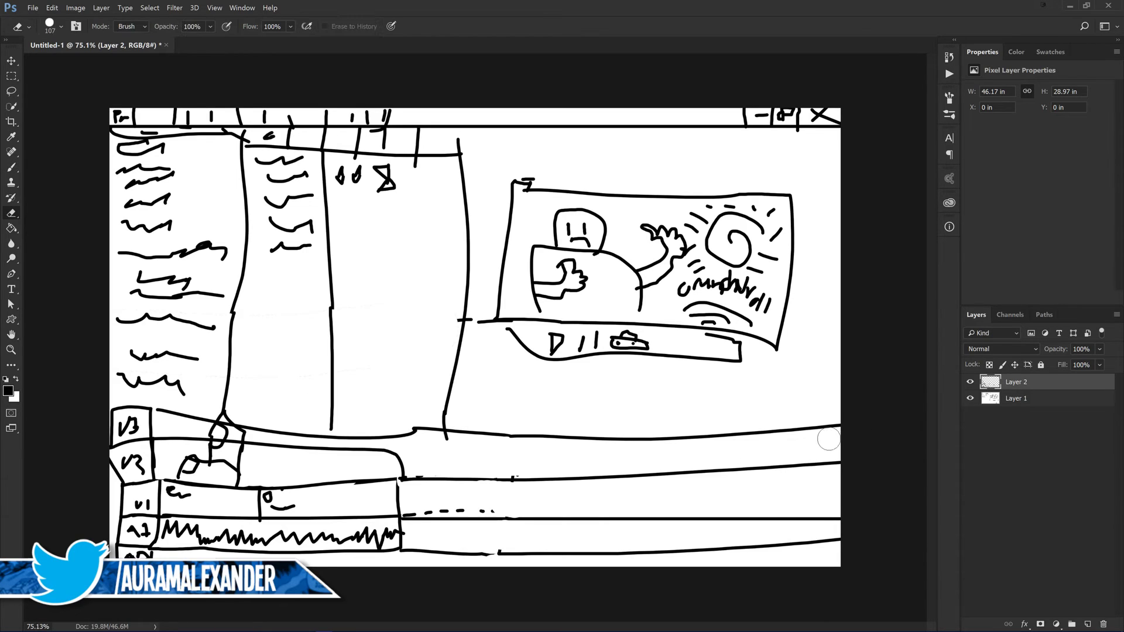
{"action": "mouse_move", "coordinate": [838, 460]}
{"action": "left_mouse_down"}
{"action": "mouse_move", "coordinate": [816, 456]}
{"action": "mouse_move", "coordinate": [828, 532]}
{"action": "mouse_move", "coordinate": [799, 467]}
{"action": "left_mouse_up"}
{"action": "left_click_drag", "start_coordinate": [822, 519], "coordinate": [797, 519]}
{"action": "key", "text": "b"}
{"action": "left_click_drag", "start_coordinate": [800, 426], "coordinate": [802, 566]}
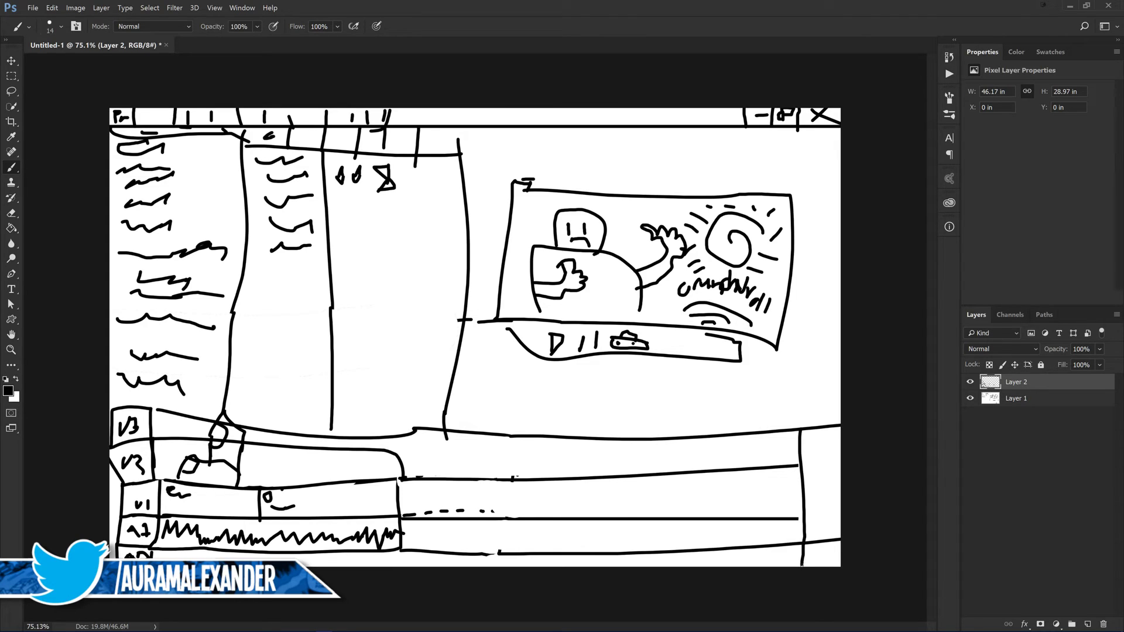
Draw wavy audio level meters in the narrow column beside the timeline and black out the column's header
{"action": "mouse_move", "coordinate": [803, 462]}
{"action": "left_mouse_down"}
{"action": "mouse_move", "coordinate": [822, 461]}
{"action": "mouse_move", "coordinate": [823, 543]}
{"action": "left_mouse_up"}
{"action": "mouse_move", "coordinate": [822, 462]}
{"action": "left_mouse_down"}
{"action": "mouse_move", "coordinate": [821, 445]}
{"action": "mouse_move", "coordinate": [842, 443]}
{"action": "left_mouse_up"}
{"action": "left_click_drag", "start_coordinate": [814, 528], "coordinate": [810, 458]}
{"action": "mouse_move", "coordinate": [839, 533]}
{"action": "left_mouse_down"}
{"action": "mouse_move", "coordinate": [834, 445]}
{"action": "mouse_move", "coordinate": [800, 442]}
{"action": "mouse_move", "coordinate": [820, 437]}
{"action": "left_mouse_up"}
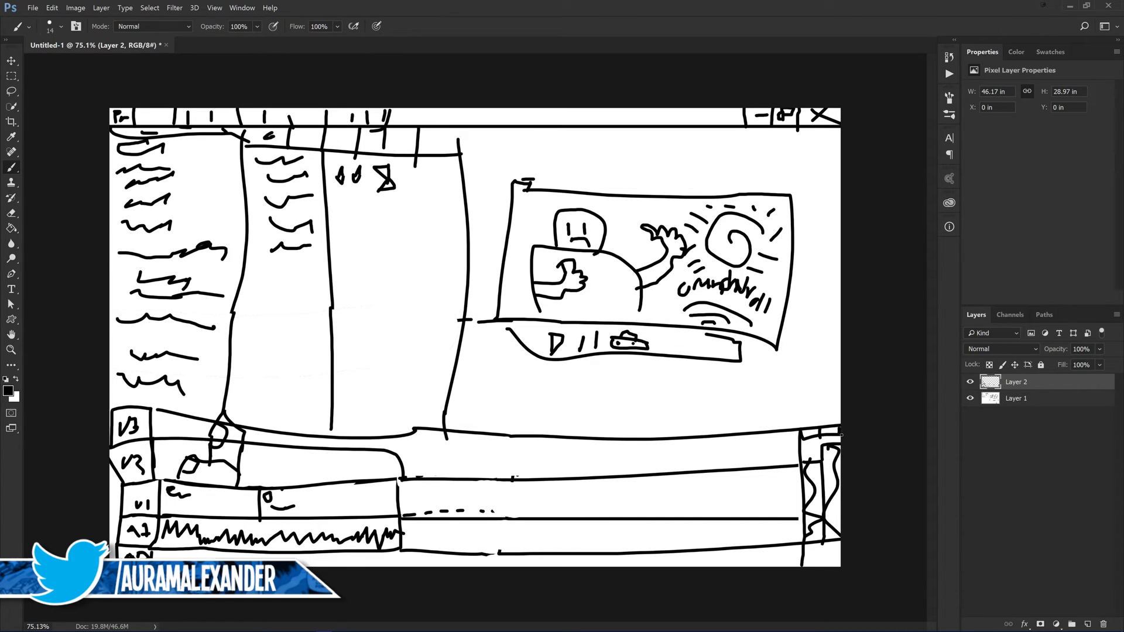
{"action": "left_click_drag", "start_coordinate": [805, 434], "coordinate": [837, 424]}
Extend the canvas slightly below the drawing with the Crop tool and fill the new strip on Layer 1 with white
{"action": "left_click", "coordinate": [1013, 401]}
{"action": "key", "text": "c"}
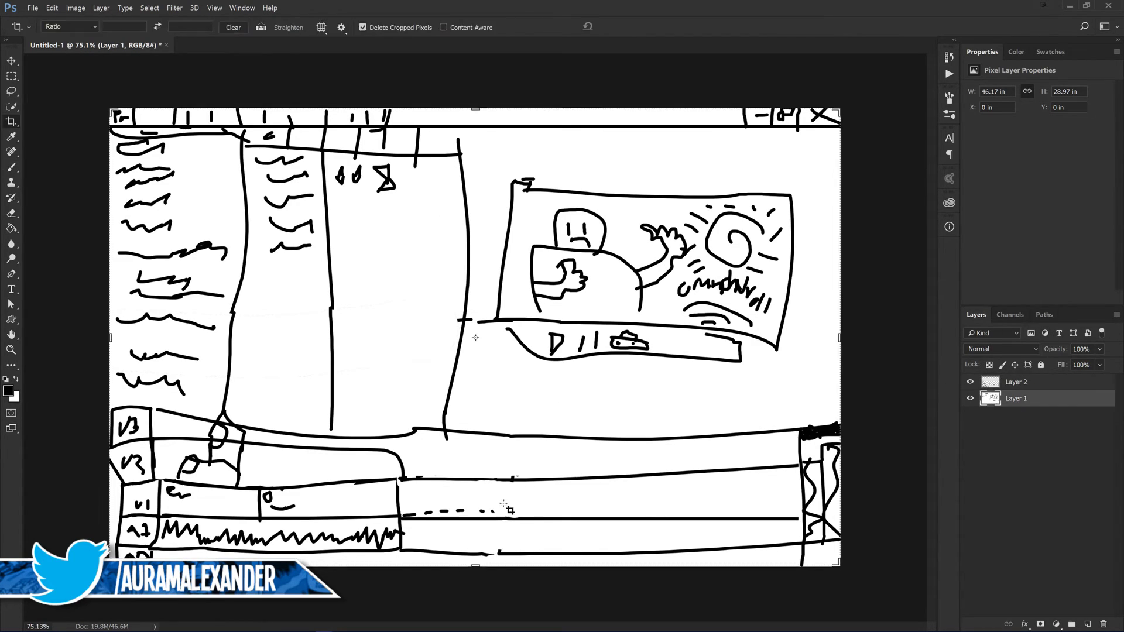
{"action": "left_click_drag", "start_coordinate": [473, 566], "coordinate": [472, 575]}
{"action": "key", "text": "Return"}
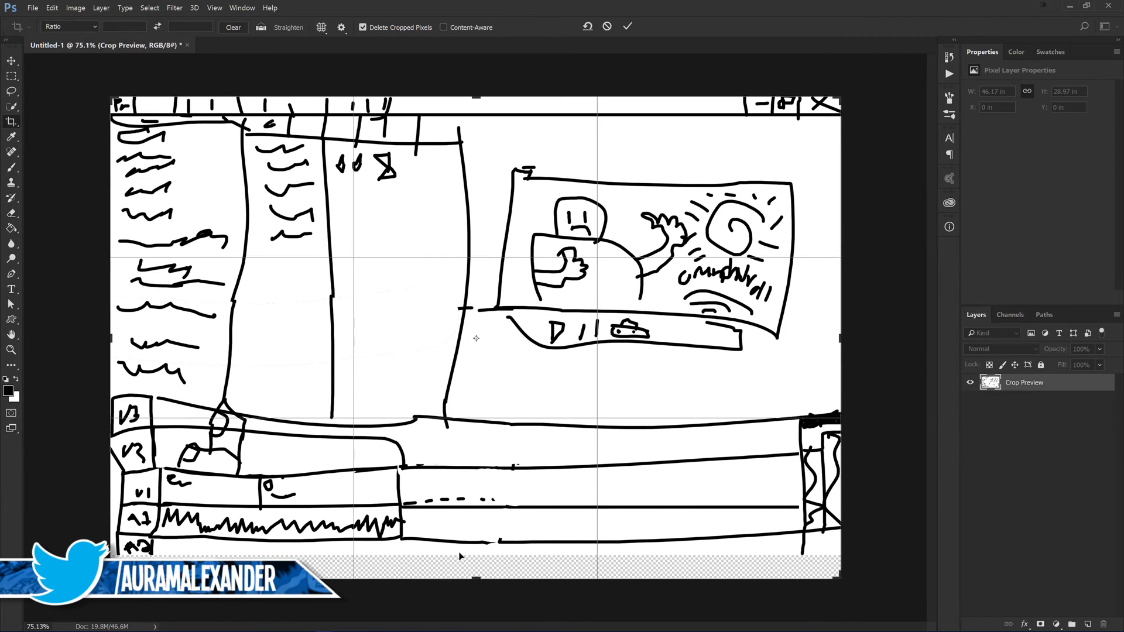
{"action": "key", "text": "g"}
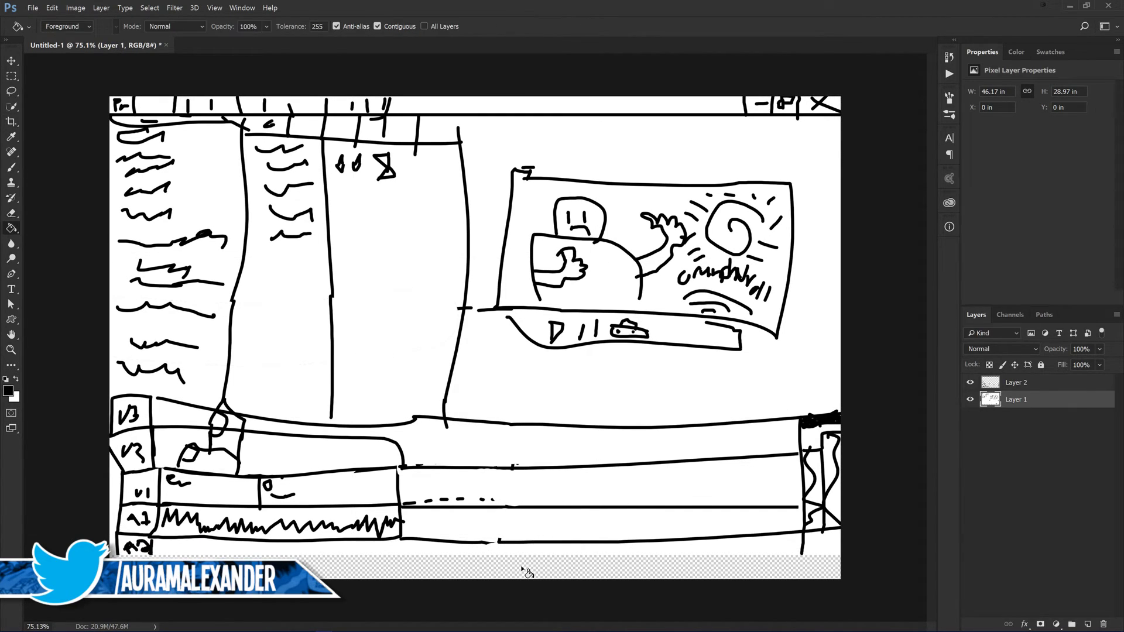
{"action": "key", "text": "x"}
{"action": "left_click", "coordinate": [523, 569]}
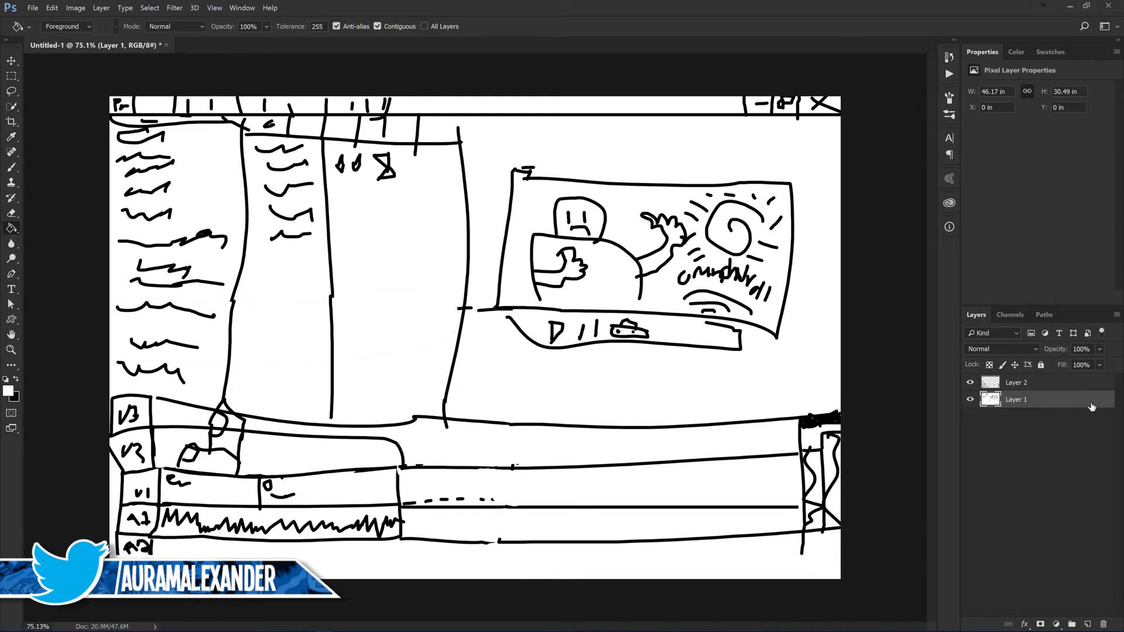
On Layer 2, draw a straight black line across the full canvas along the upper edge of the new lower strip
{"action": "left_click", "coordinate": [1012, 389]}
{"action": "key", "text": "b"}
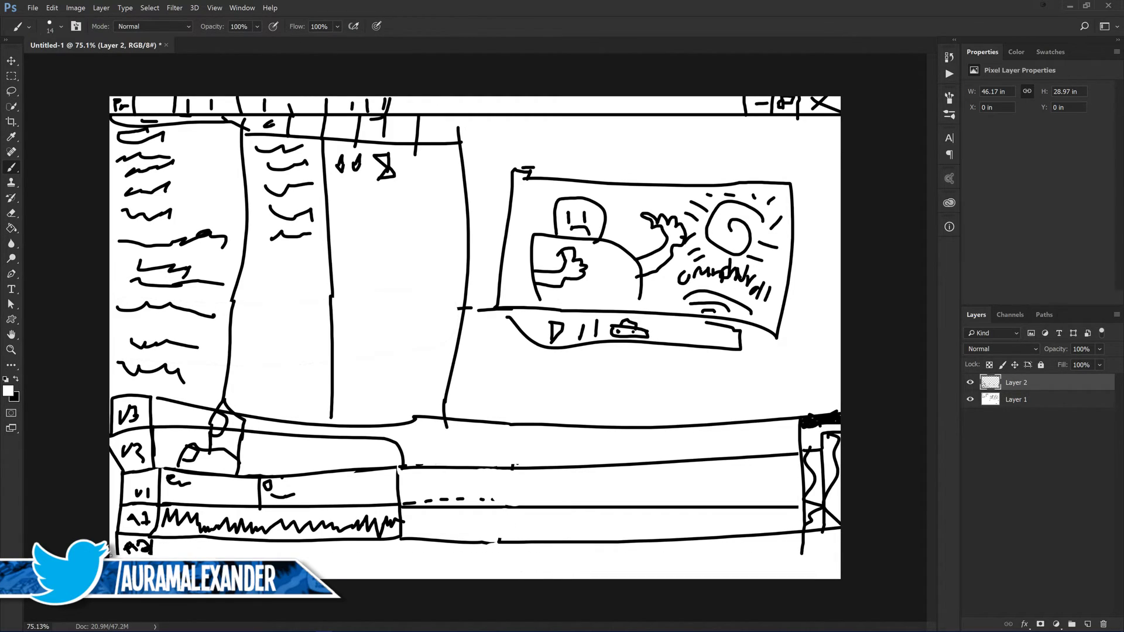
{"action": "key", "text": "x"}
{"action": "left_click_drag", "start_coordinate": [111, 556], "coordinate": [841, 556]}
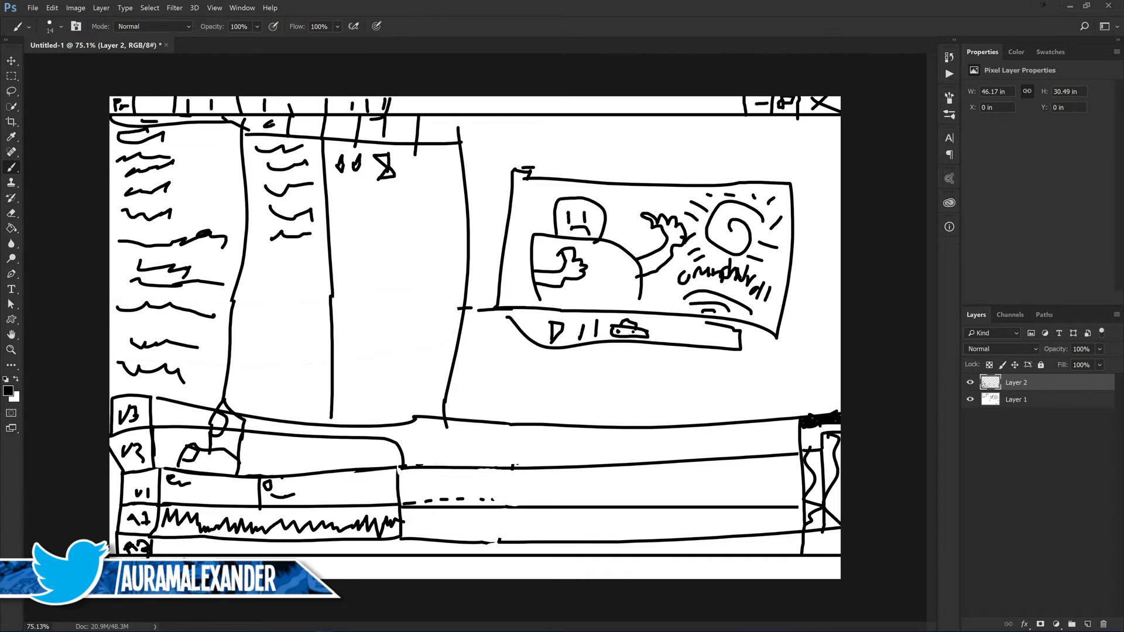
Sketch the taskbar's divided icon cells in the lower strip, including cells lettered Pr, Ps and Au
{"action": "left_click_drag", "start_coordinate": [346, 560], "coordinate": [347, 578]}
{"action": "mouse_move", "coordinate": [386, 563]}
{"action": "left_mouse_down"}
{"action": "mouse_move", "coordinate": [388, 578]}
{"action": "mouse_move", "coordinate": [409, 579]}
{"action": "mouse_move", "coordinate": [302, 564]}
{"action": "left_mouse_up"}
{"action": "left_click_drag", "start_coordinate": [325, 561], "coordinate": [316, 573]}
{"action": "key", "text": "e"}
{"action": "left_click", "coordinate": [321, 567]}
{"action": "key", "text": "b"}
{"action": "mouse_move", "coordinate": [314, 563]}
{"action": "left_mouse_down"}
{"action": "mouse_move", "coordinate": [314, 576]}
{"action": "mouse_move", "coordinate": [404, 565]}
{"action": "mouse_move", "coordinate": [406, 576]}
{"action": "mouse_move", "coordinate": [438, 579]}
{"action": "left_mouse_up"}
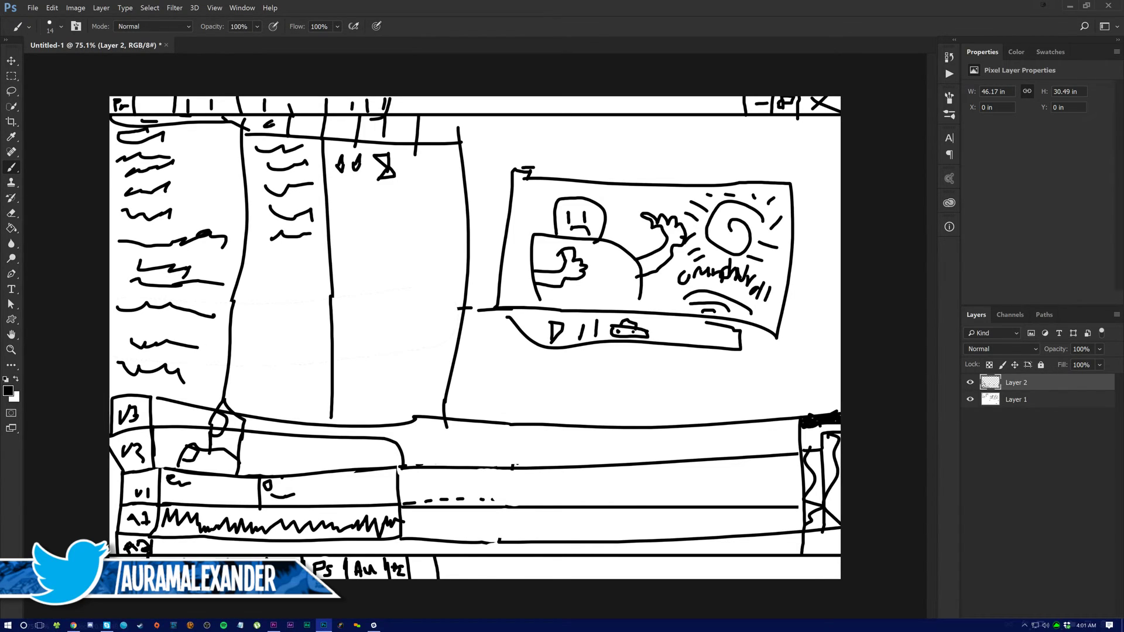
Add two round program icons to the sketched taskbar after the lettered cells, with a closing divider
{"action": "mouse_move", "coordinate": [342, 627]}
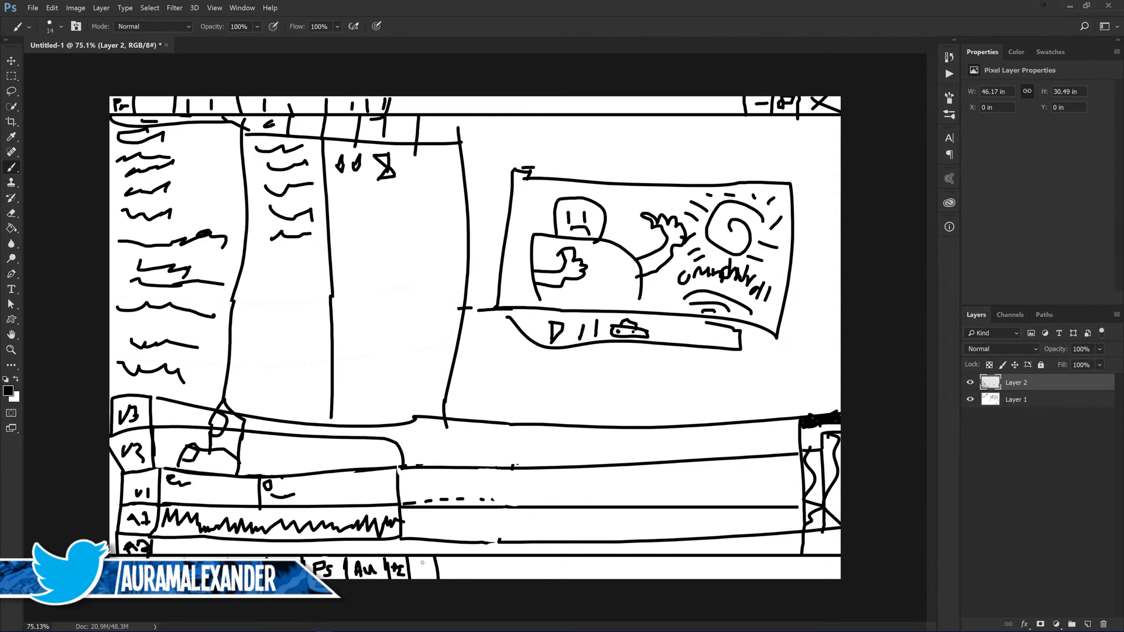
{"action": "left_click_drag", "start_coordinate": [417, 563], "coordinate": [418, 575]}
{"action": "mouse_move", "coordinate": [412, 568]}
{"action": "left_mouse_down"}
{"action": "mouse_move", "coordinate": [424, 574]}
{"action": "mouse_move", "coordinate": [429, 564]}
{"action": "mouse_move", "coordinate": [414, 562]}
{"action": "mouse_move", "coordinate": [432, 577]}
{"action": "mouse_move", "coordinate": [417, 561]}
{"action": "left_mouse_up"}
{"action": "left_click_drag", "start_coordinate": [470, 556], "coordinate": [472, 578]}
{"action": "mouse_move", "coordinate": [166, 629]}
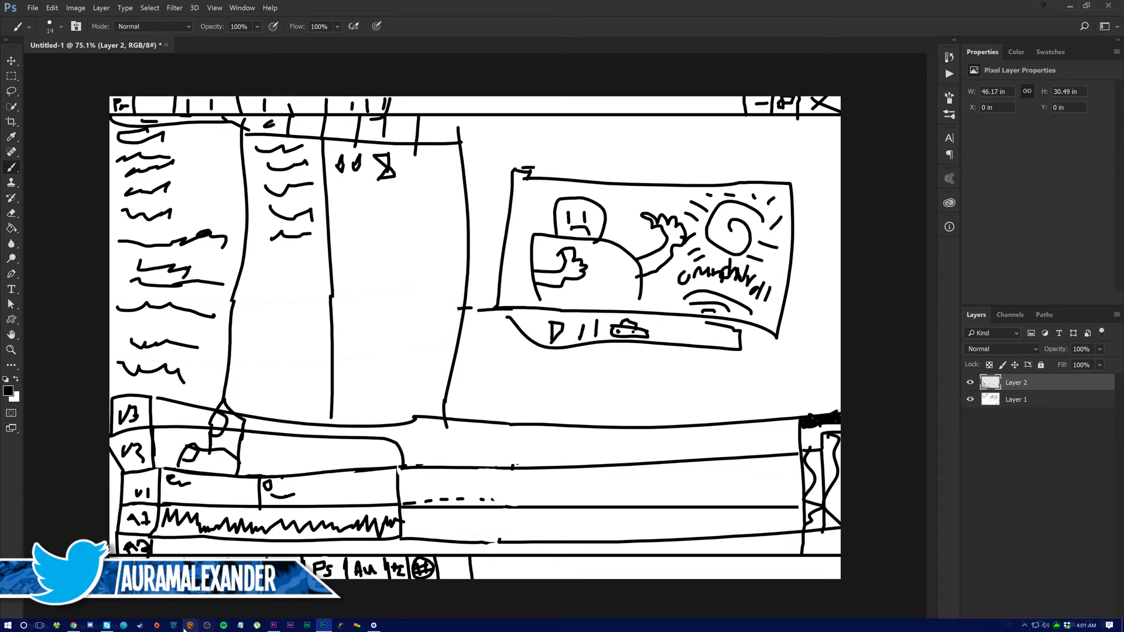
{"action": "mouse_move", "coordinate": [456, 561]}
{"action": "left_mouse_down"}
{"action": "mouse_move", "coordinate": [459, 573]}
{"action": "mouse_move", "coordinate": [451, 564]}
{"action": "left_mouse_up"}
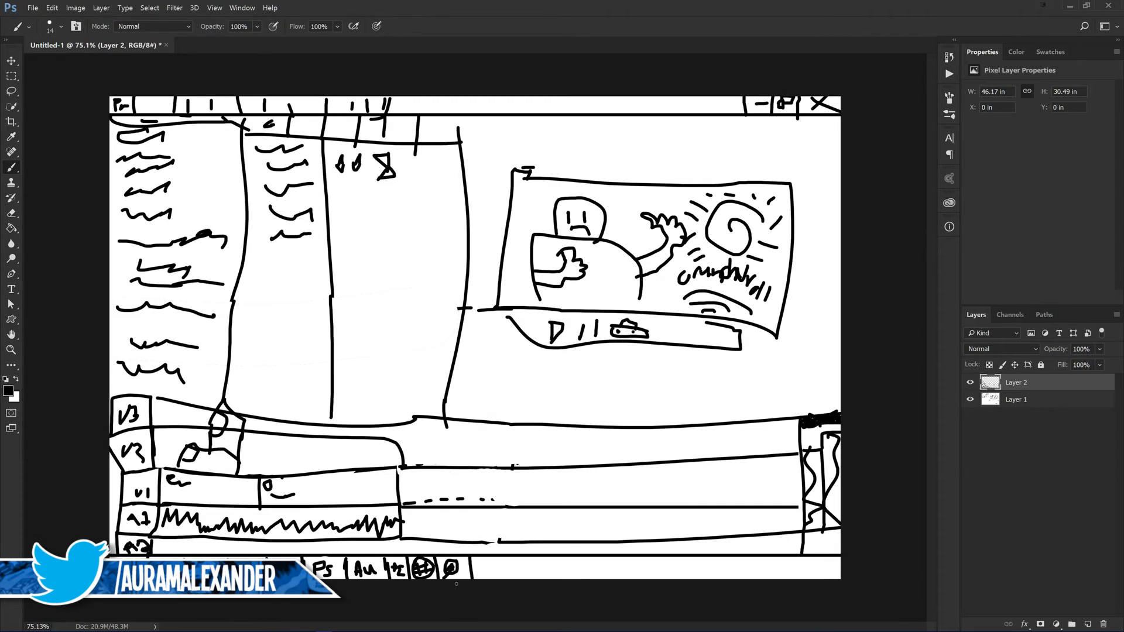
Draw the taskbar's clock reading 4:63 at its right end, with two small divided tray cells beside it
{"action": "key", "text": "v"}
{"action": "key", "text": "b"}
{"action": "mouse_move", "coordinate": [785, 558]}
{"action": "left_mouse_down"}
{"action": "mouse_move", "coordinate": [788, 579]}
{"action": "mouse_move", "coordinate": [806, 566]}
{"action": "mouse_move", "coordinate": [836, 568]}
{"action": "mouse_move", "coordinate": [831, 576]}
{"action": "left_mouse_up"}
{"action": "mouse_move", "coordinate": [736, 559]}
{"action": "left_mouse_down"}
{"action": "mouse_move", "coordinate": [741, 589]}
{"action": "mouse_move", "coordinate": [751, 566]}
{"action": "mouse_move", "coordinate": [747, 577]}
{"action": "mouse_move", "coordinate": [774, 569]}
{"action": "left_mouse_up"}
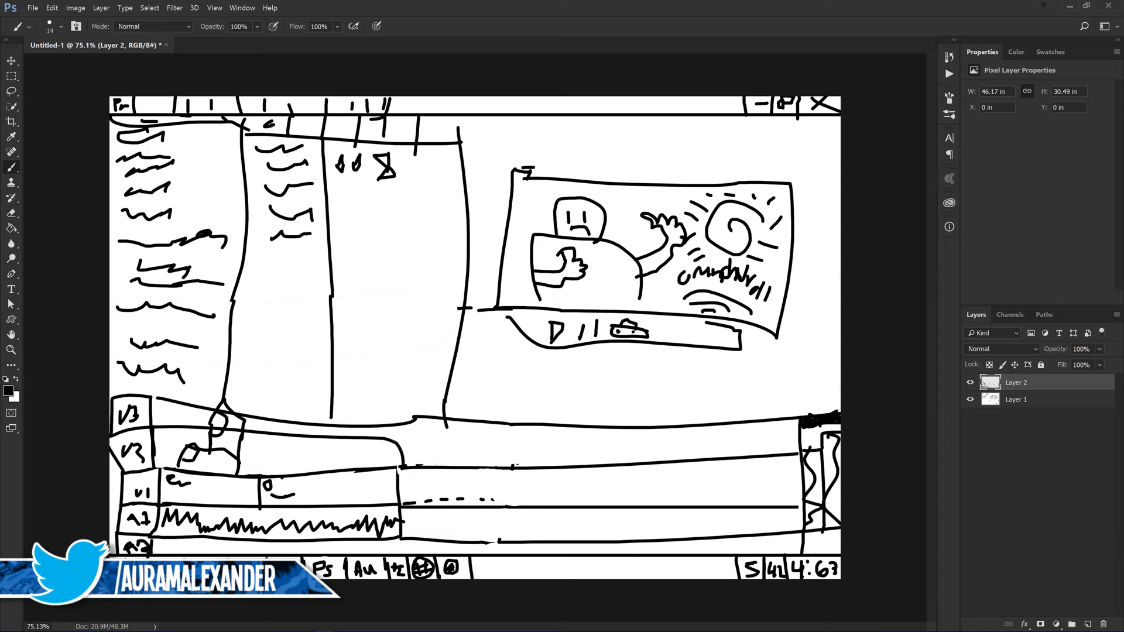
{"action": "scroll", "coordinate": [474, 337], "scroll_direction": "down", "scroll_amount": 3}
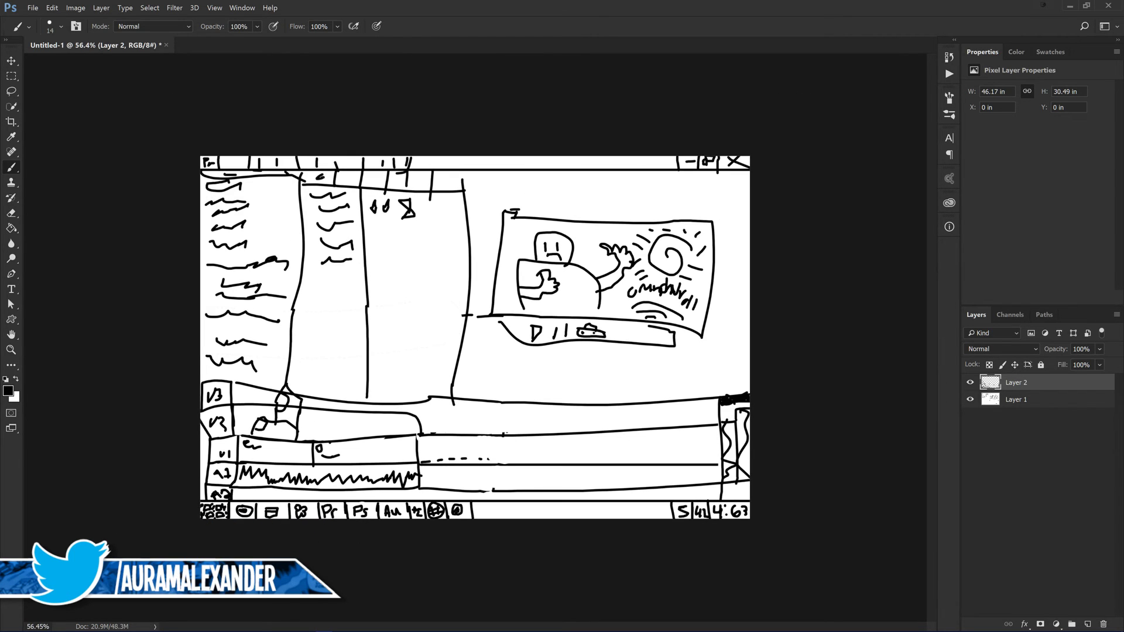
{"action": "scroll", "coordinate": [475, 336], "scroll_direction": "up", "scroll_amount": 4}
{"action": "scroll", "coordinate": [475, 337], "scroll_direction": "down", "scroll_amount": 3}
{"action": "scroll", "coordinate": [475, 339], "scroll_direction": "up", "scroll_amount": 2}
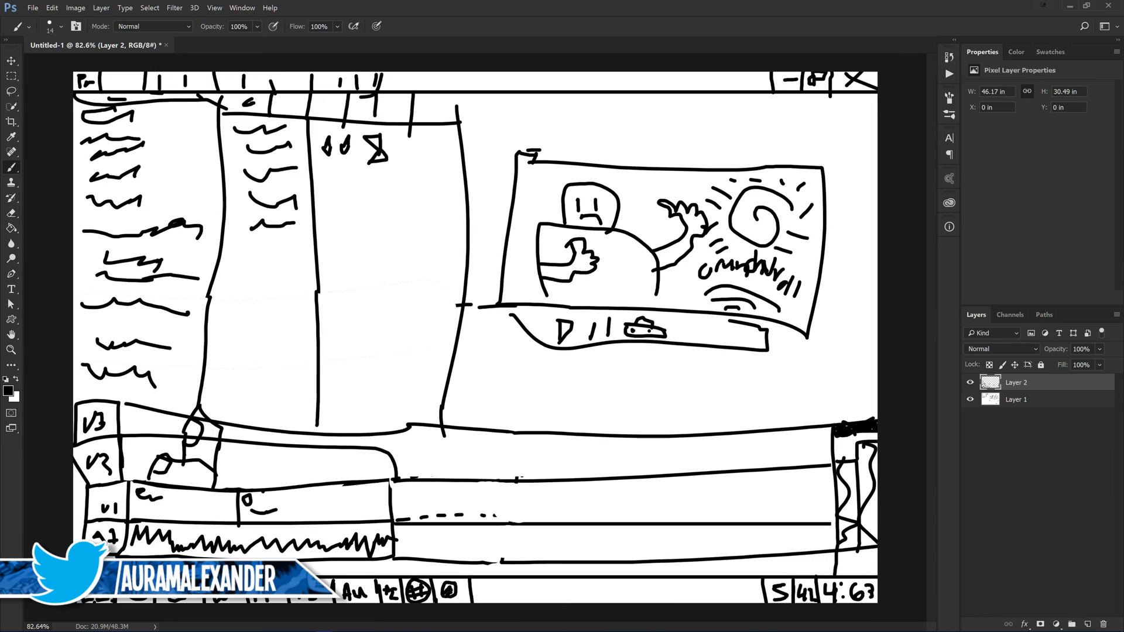
{"action": "scroll", "coordinate": [475, 338], "scroll_direction": "down", "scroll_amount": 4}
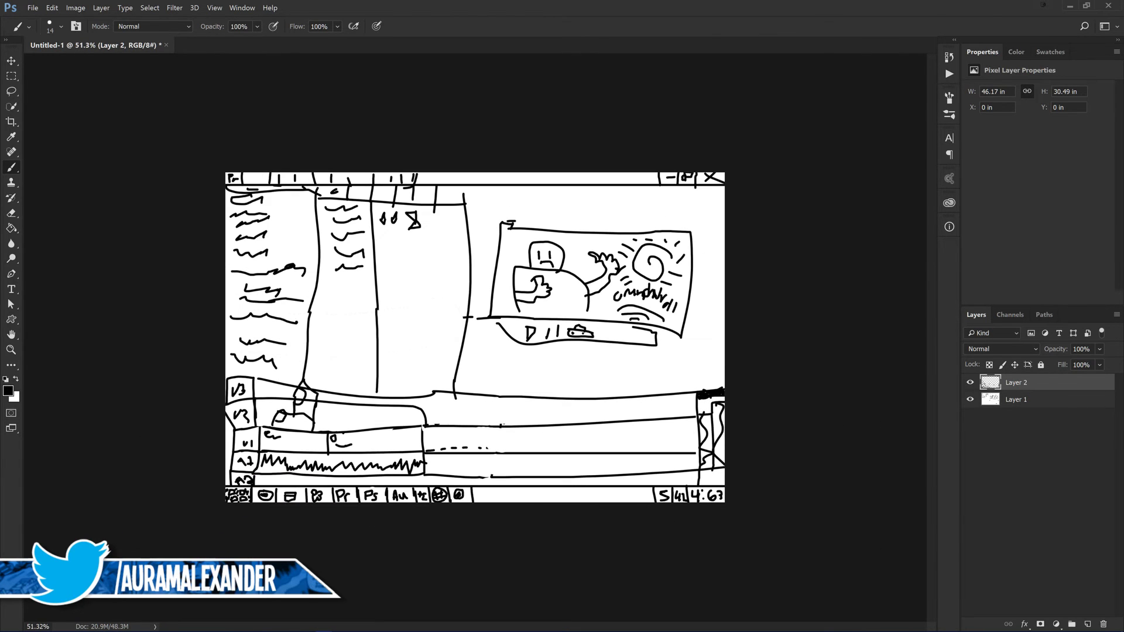
{"action": "scroll", "coordinate": [475, 338], "scroll_direction": "up", "scroll_amount": 2}
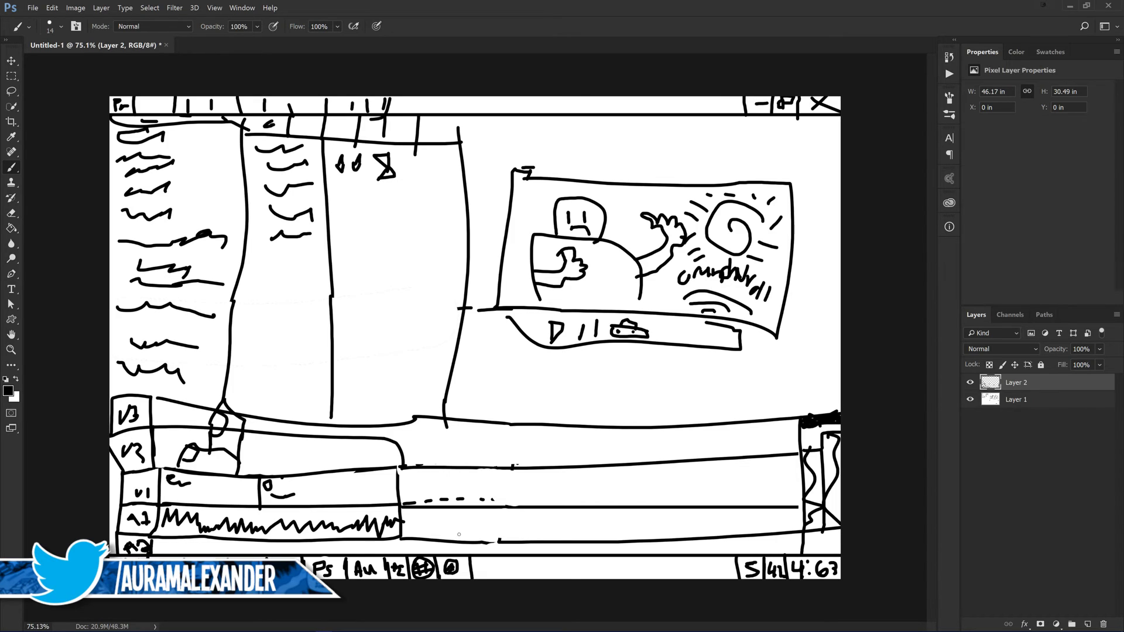
Close the gap in the lowest track line, draw eight horizontal row lines down the third panel, and trim the lowest row's overshoot
{"action": "left_click_drag", "start_coordinate": [484, 541], "coordinate": [529, 541]}
{"action": "left_click_drag", "start_coordinate": [324, 175], "coordinate": [488, 176]}
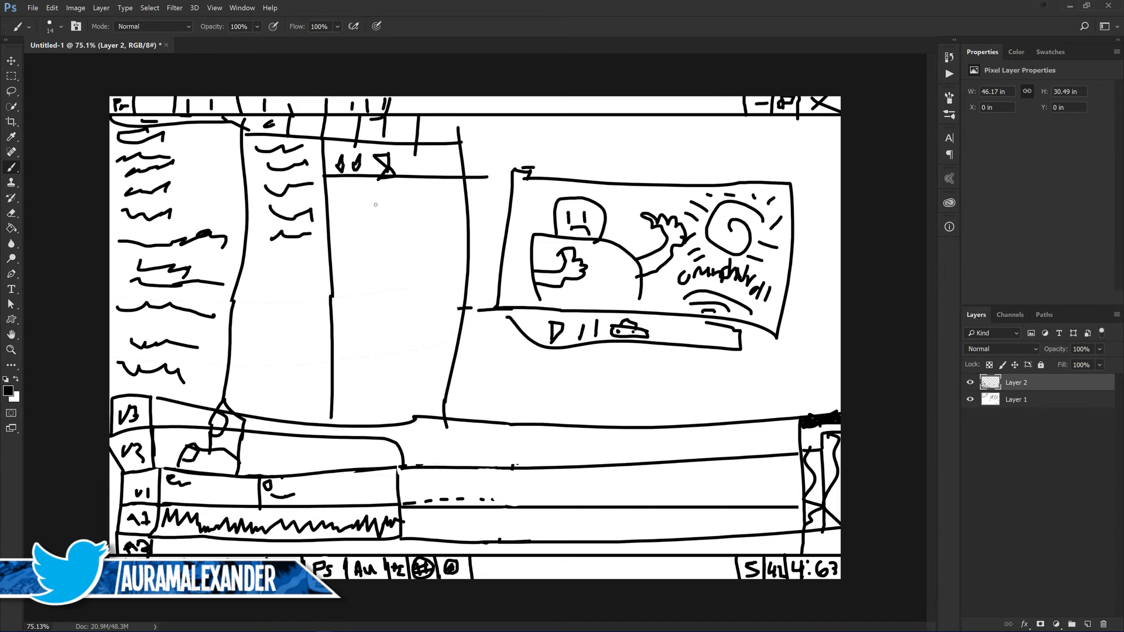
{"action": "left_click_drag", "start_coordinate": [328, 203], "coordinate": [479, 196]}
{"action": "left_click_drag", "start_coordinate": [332, 225], "coordinate": [473, 218]}
{"action": "left_click_drag", "start_coordinate": [332, 249], "coordinate": [490, 238]}
{"action": "left_click_drag", "start_coordinate": [353, 280], "coordinate": [461, 276]}
{"action": "left_click_drag", "start_coordinate": [329, 319], "coordinate": [461, 316]}
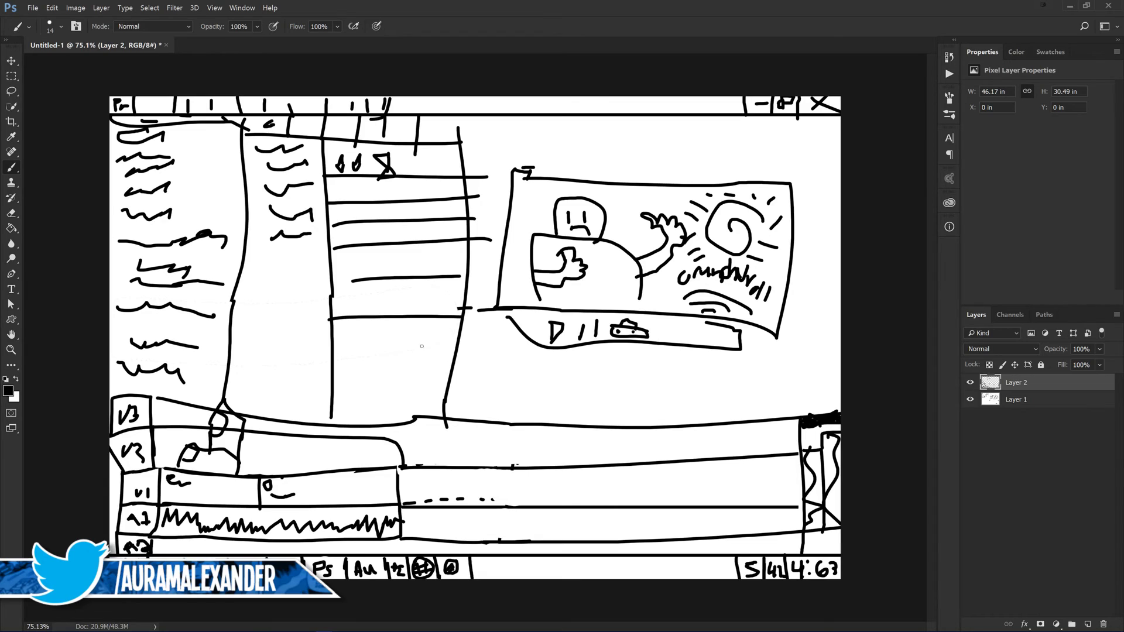
{"action": "left_click_drag", "start_coordinate": [333, 356], "coordinate": [459, 355]}
{"action": "left_click_drag", "start_coordinate": [332, 382], "coordinate": [461, 381]}
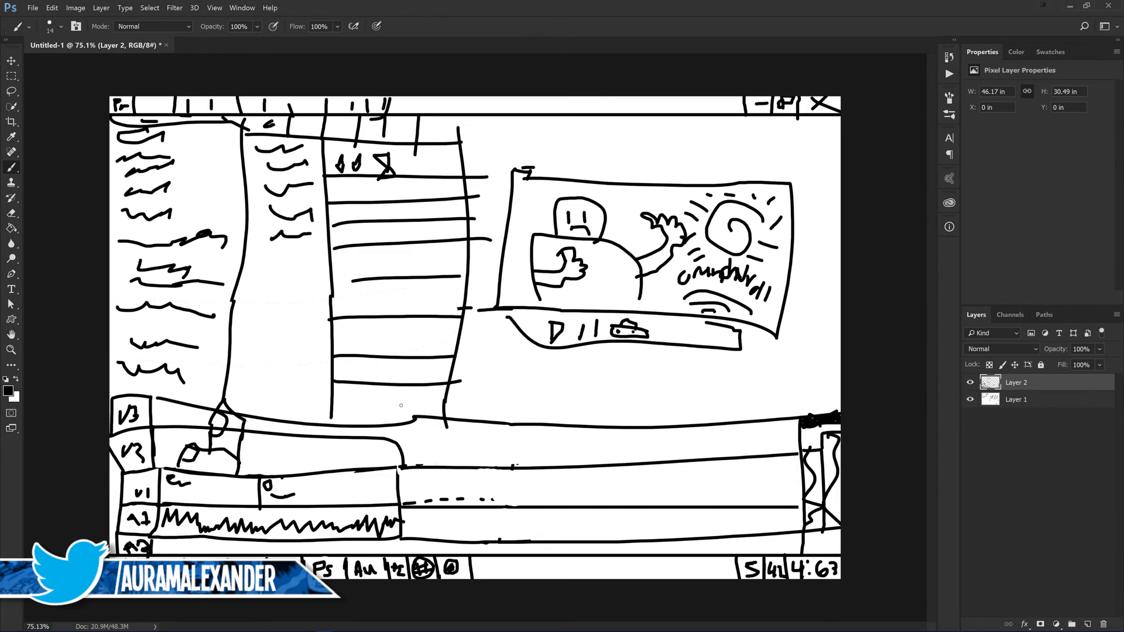
{"action": "key", "text": "e"}
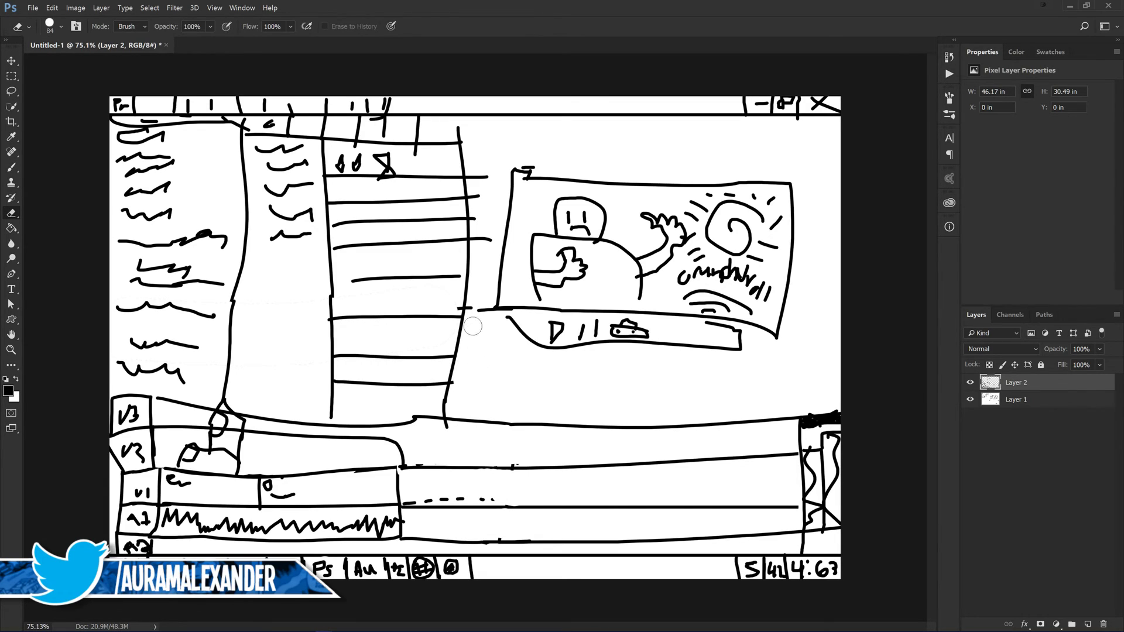
{"action": "key", "text": "b"}
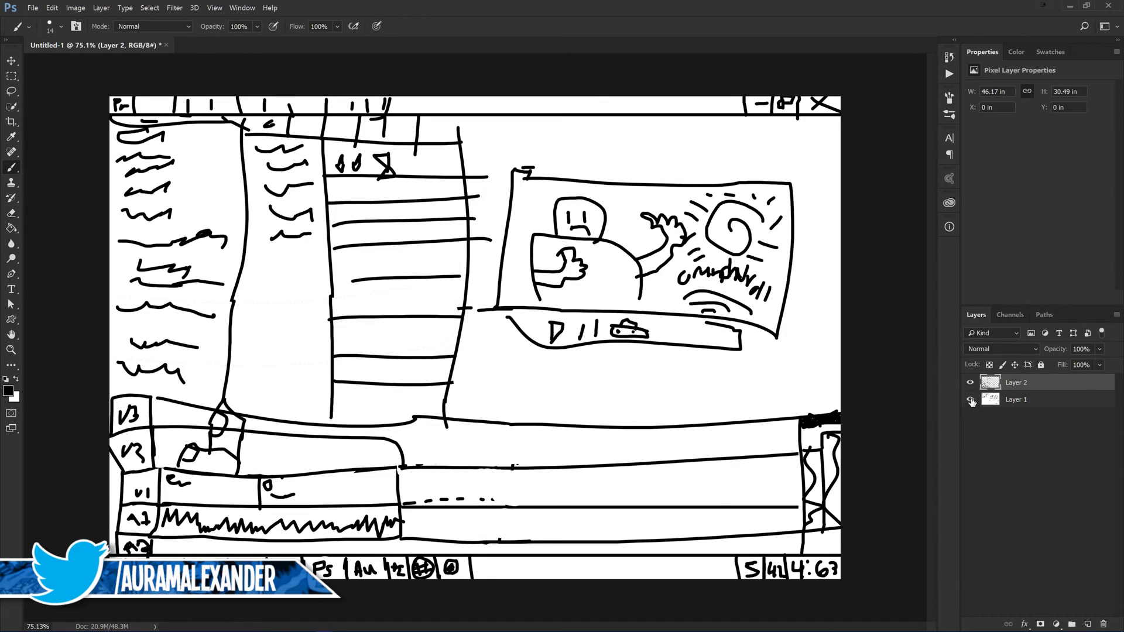
Hide and show Layer 2 repeatedly to check which parts of the sketch it holds
{"action": "left_click", "coordinate": [970, 382]}
{"action": "left_click", "coordinate": [970, 383]}
{"action": "left_click", "coordinate": [970, 384]}
{"action": "left_click", "coordinate": [969, 384]}
Create a new layer, move it beneath Layer 1 and fill it with white
{"action": "left_click", "coordinate": [1022, 441]}
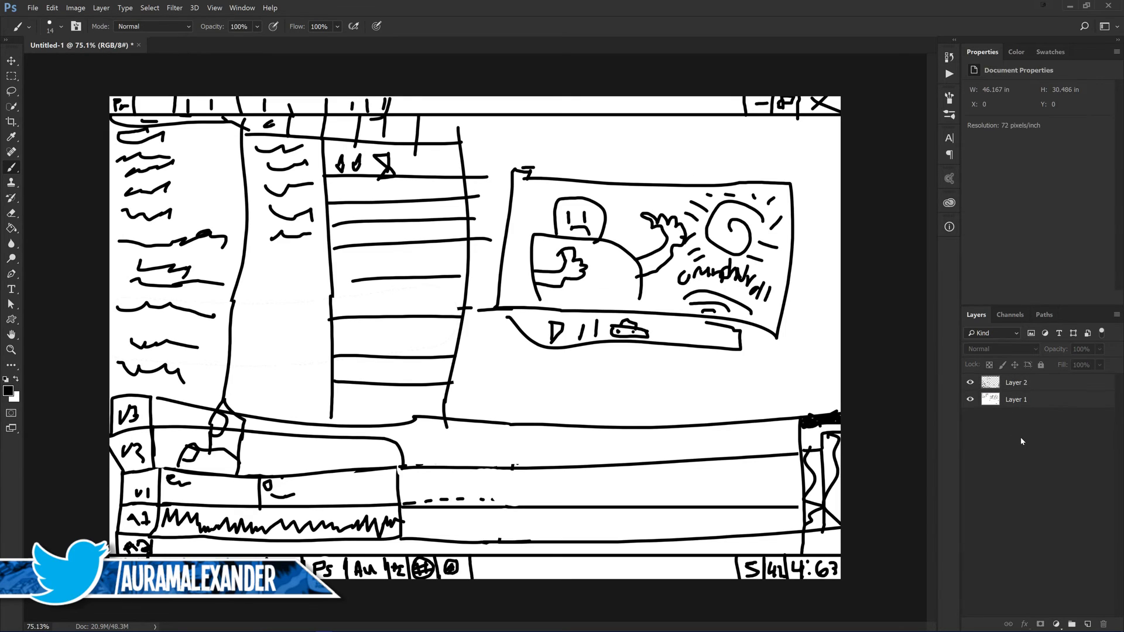
{"action": "key", "text": "ctrl+shift+n"}
{"action": "key", "text": "Return"}
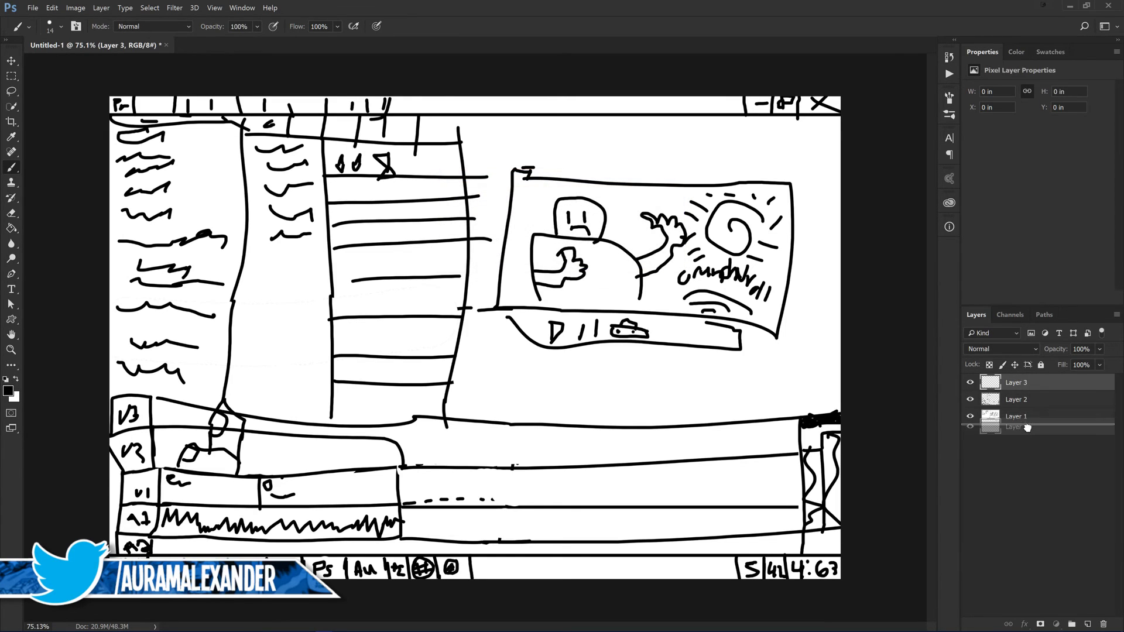
{"action": "key", "text": "g"}
{"action": "key", "text": "x"}
Set Layer 1's blend mode to Darken, then hide and show Layers 1 and 2 to check how they combine
{"action": "left_click", "coordinate": [1010, 400]}
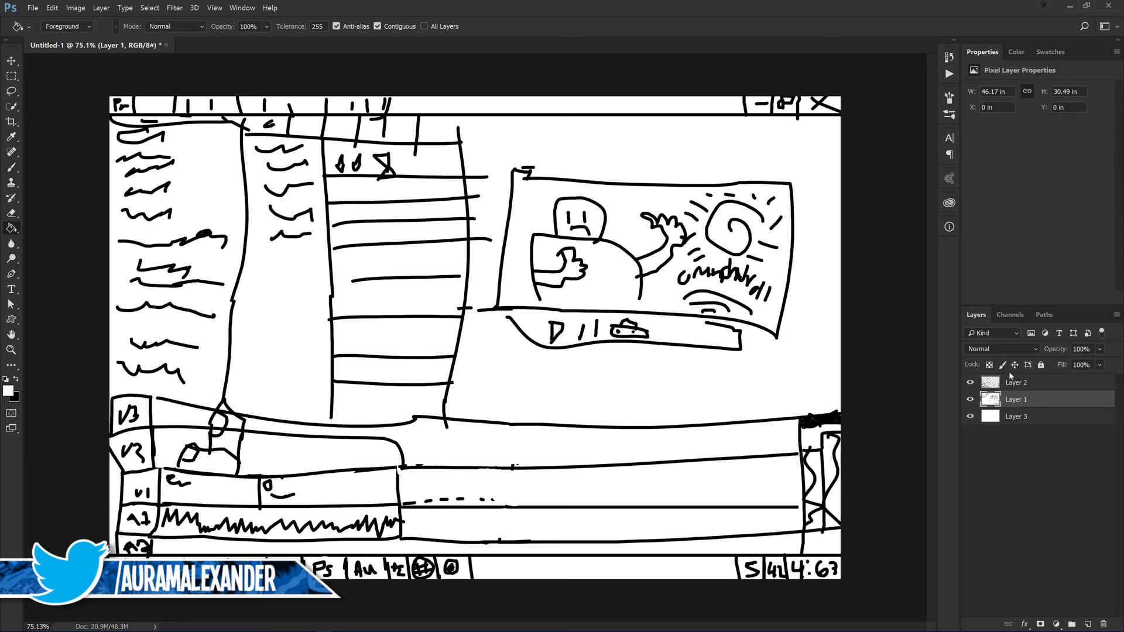
{"action": "left_click", "coordinate": [997, 350]}
{"action": "left_click", "coordinate": [983, 434]}
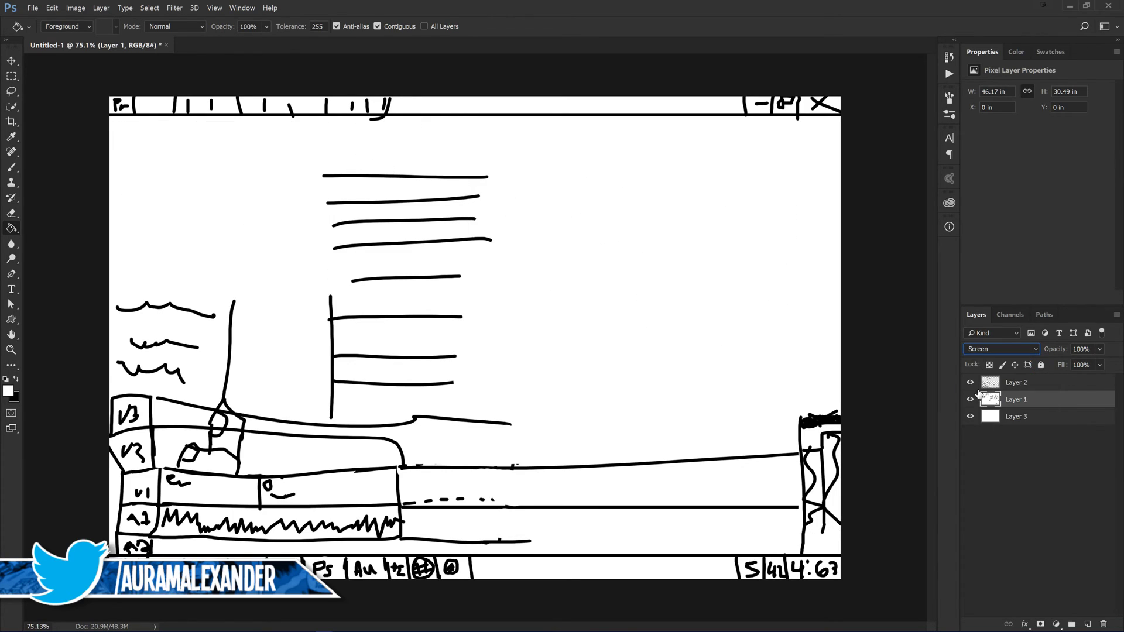
{"action": "left_click", "coordinate": [980, 353]}
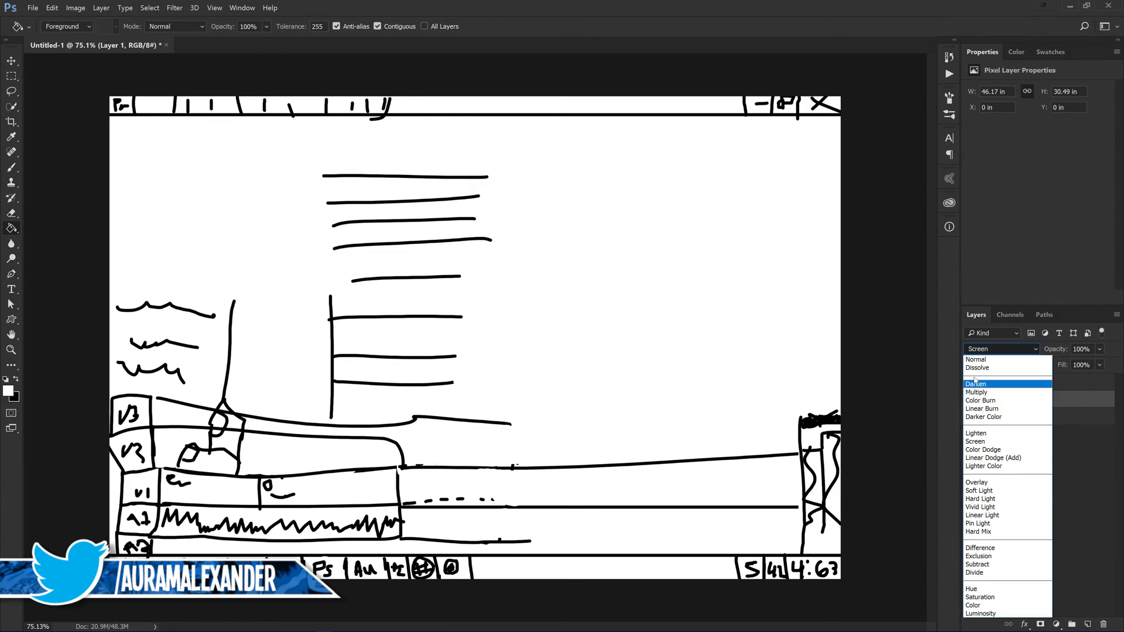
{"action": "left_click", "coordinate": [974, 384]}
{"action": "left_click", "coordinate": [970, 400]}
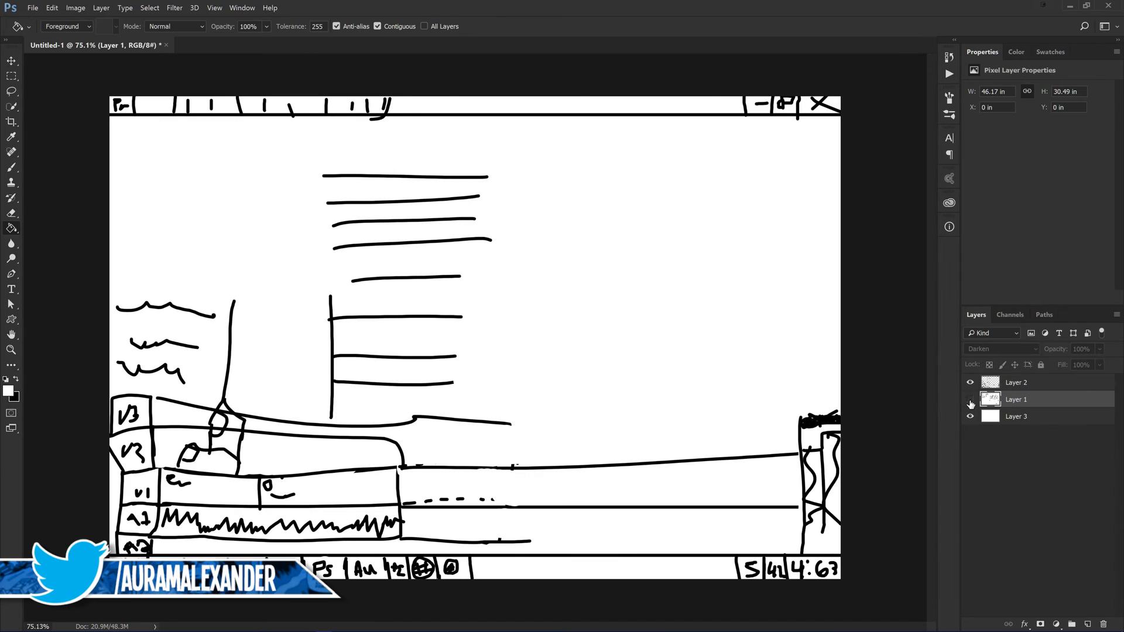
{"action": "left_click", "coordinate": [970, 382]}
{"action": "left_click", "coordinate": [970, 382]}
{"action": "left_click", "coordinate": [970, 399]}
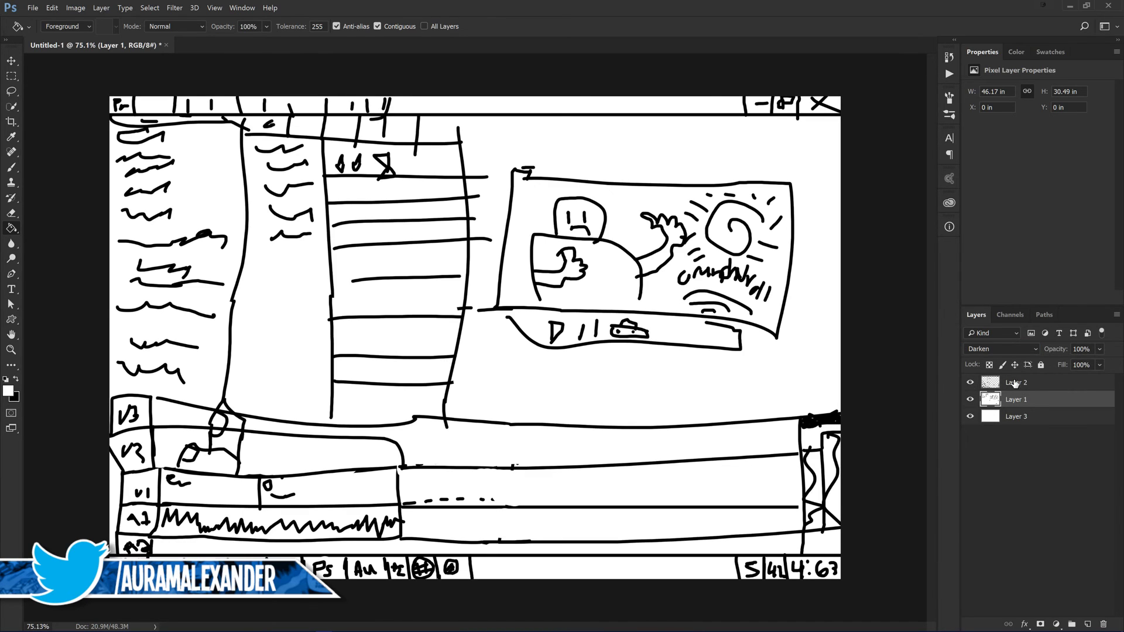
Combine Layer 1 and Layer 2 into one smart object, then hide and show it to check it
{"action": "left_click", "coordinate": [1030, 382], "text": "ctrl"}
{"action": "right_click", "coordinate": [1010, 383]}
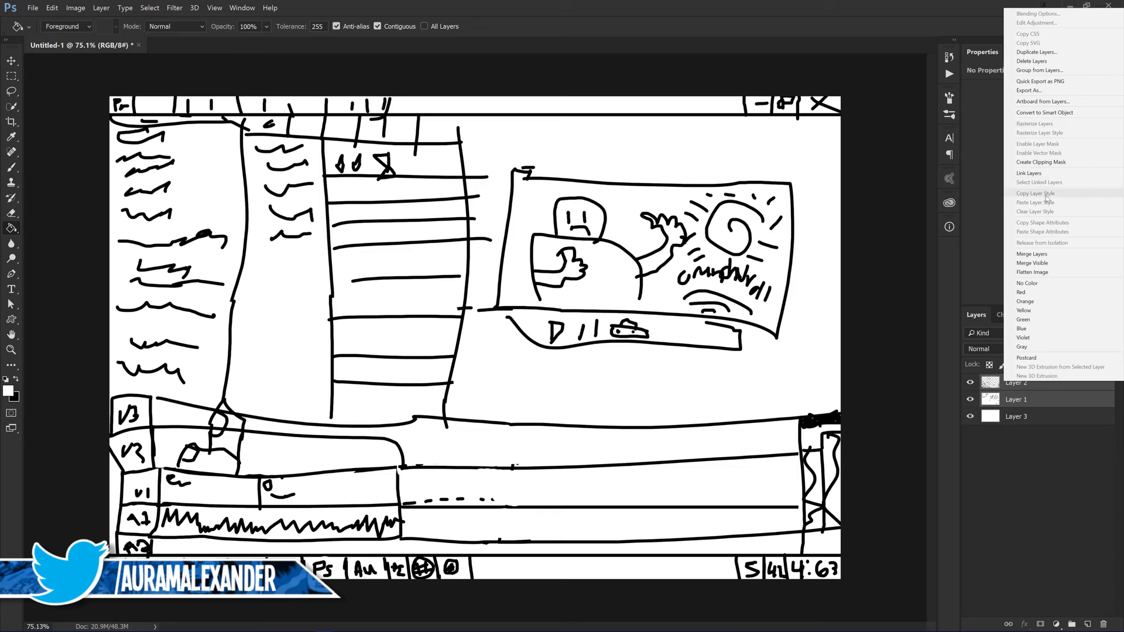
{"action": "left_click", "coordinate": [1045, 112]}
{"action": "left_click", "coordinate": [970, 382]}
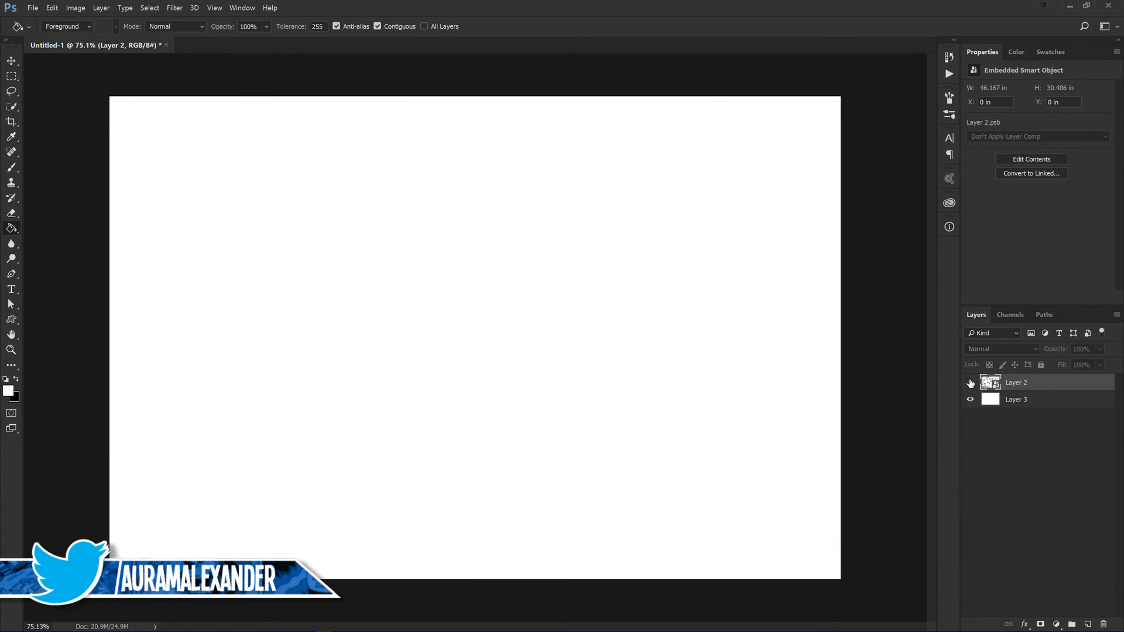
{"action": "left_click", "coordinate": [970, 382]}
Rasterize the combined Layer 2 smart object and hide and show the resulting sketch layer
{"action": "key", "text": "v"}
{"action": "left_click", "coordinate": [150, 7]}
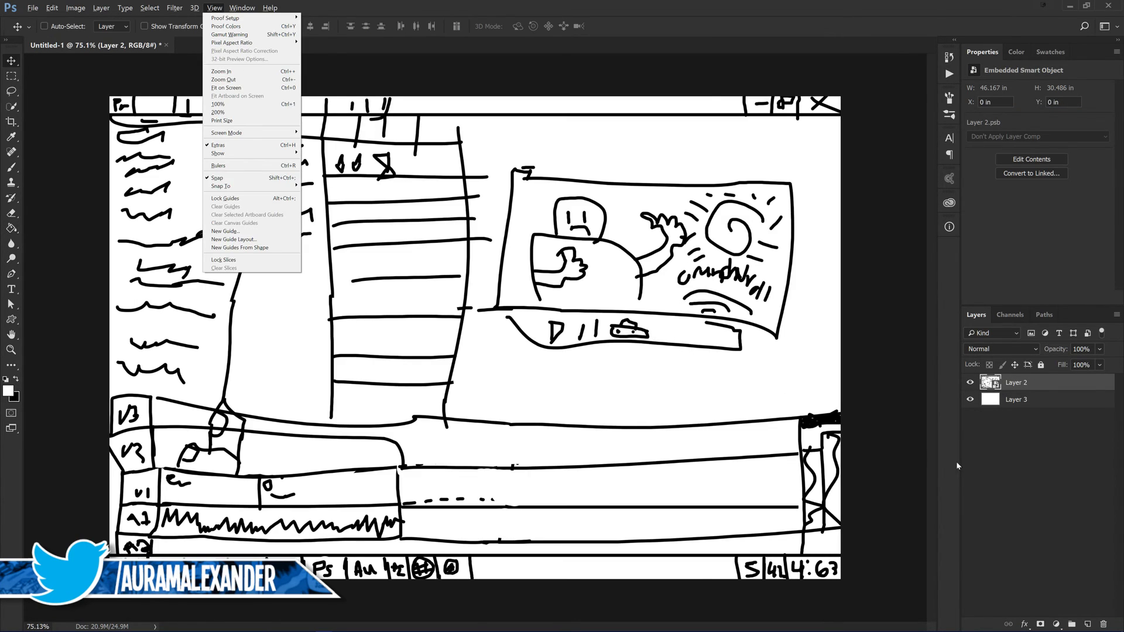
{"action": "left_click", "coordinate": [170, 85]}
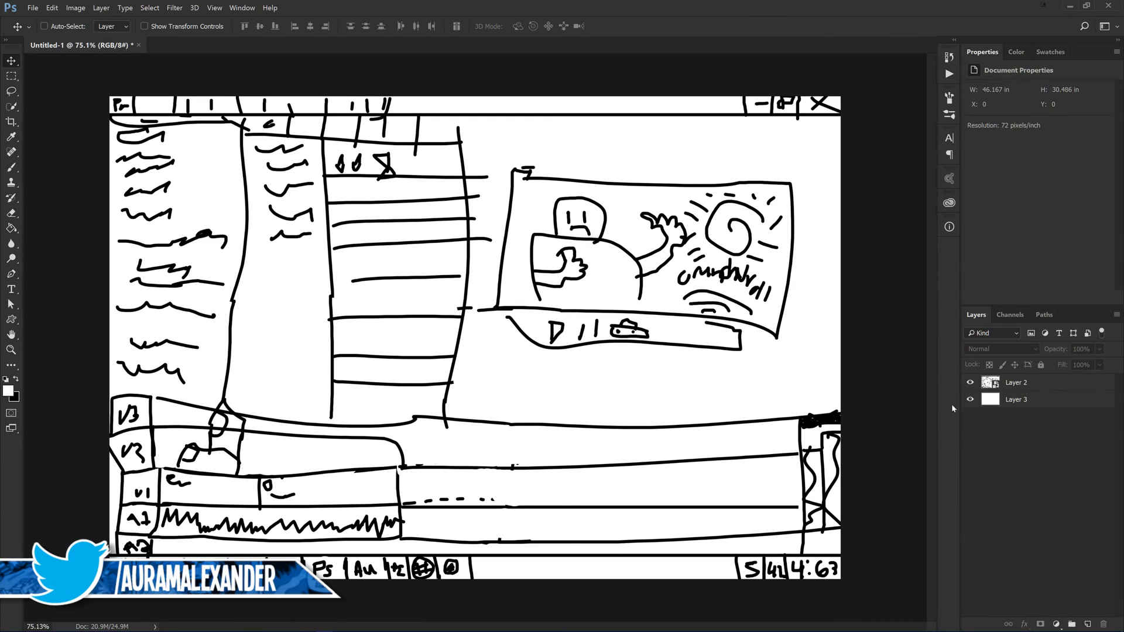
{"action": "right_click", "coordinate": [1025, 388]}
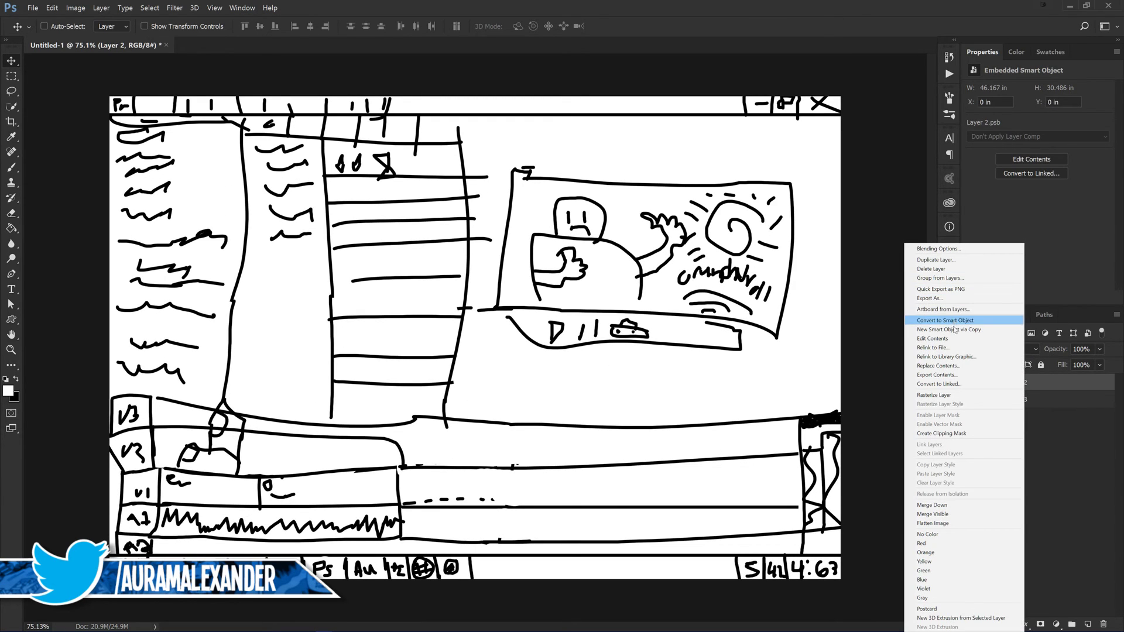
{"action": "left_click", "coordinate": [975, 395]}
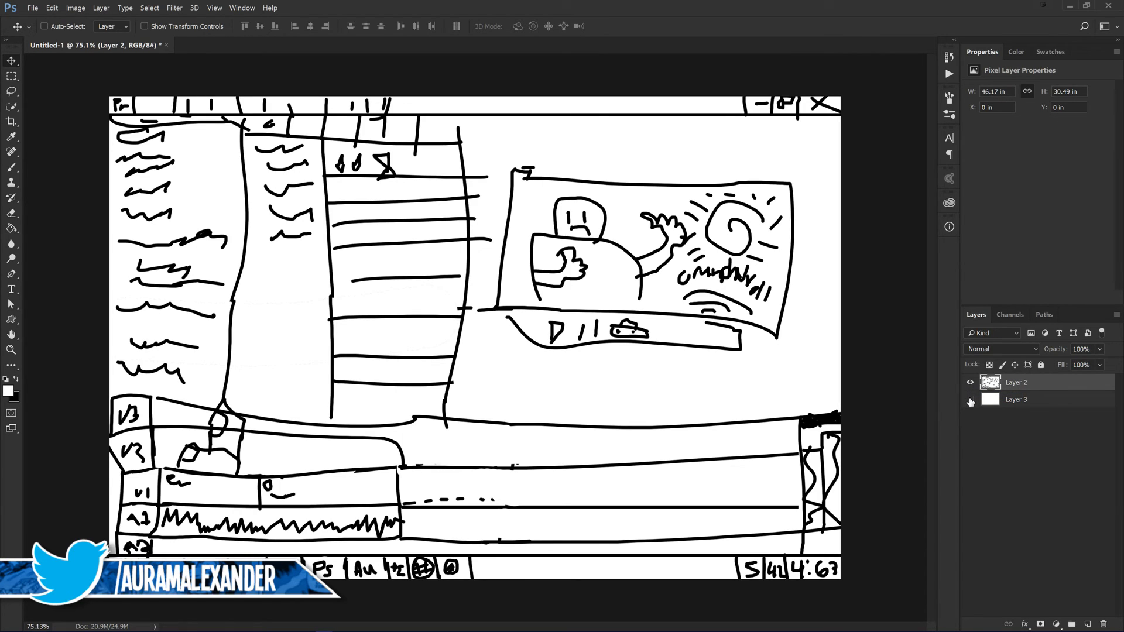
{"action": "left_click", "coordinate": [970, 382]}
{"action": "left_click", "coordinate": [970, 382]}
{"action": "left_click", "coordinate": [970, 383]}
{"action": "left_click", "coordinate": [970, 382]}
{"action": "key", "text": "ctrl+alt+shift+a"}
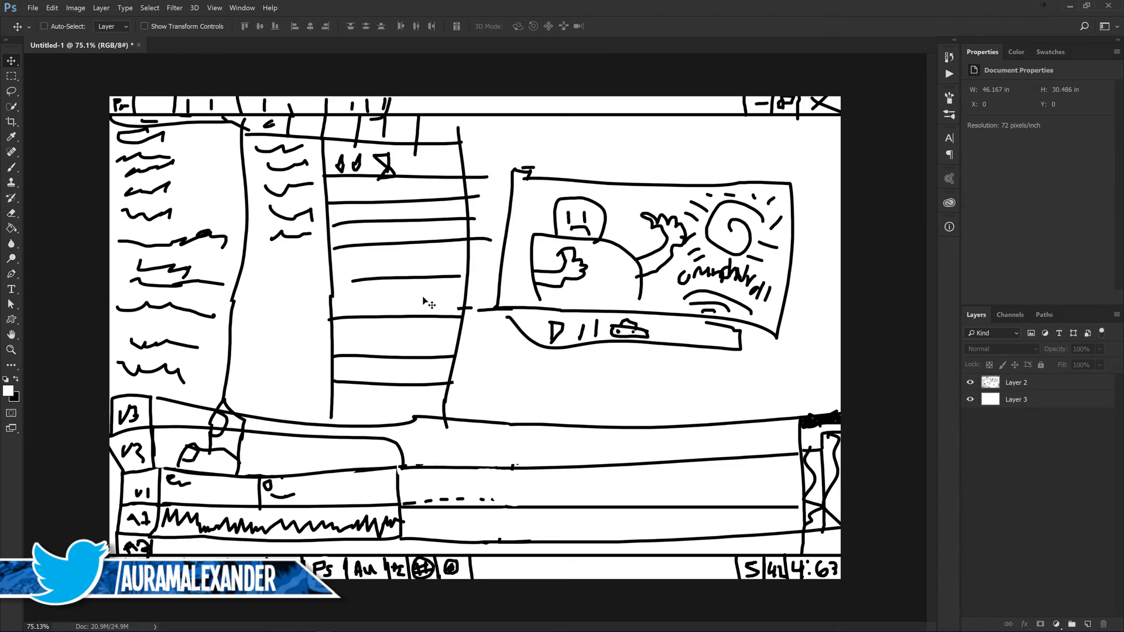
{"action": "left_click", "coordinate": [1030, 386]}
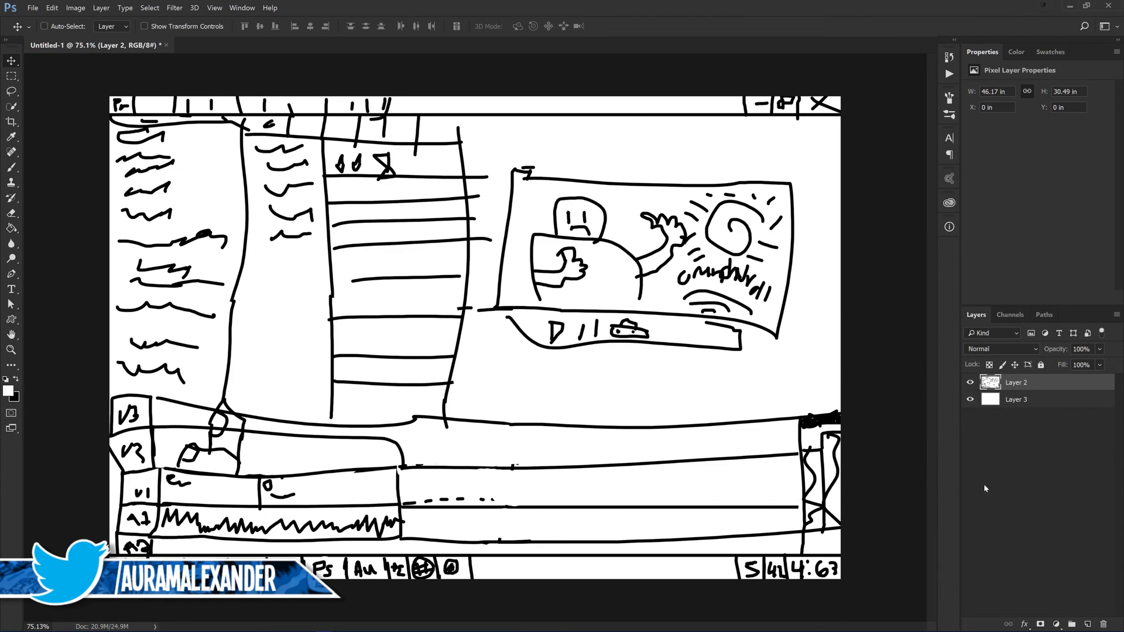
{"action": "key", "text": "ctrl+alt+shift+a"}
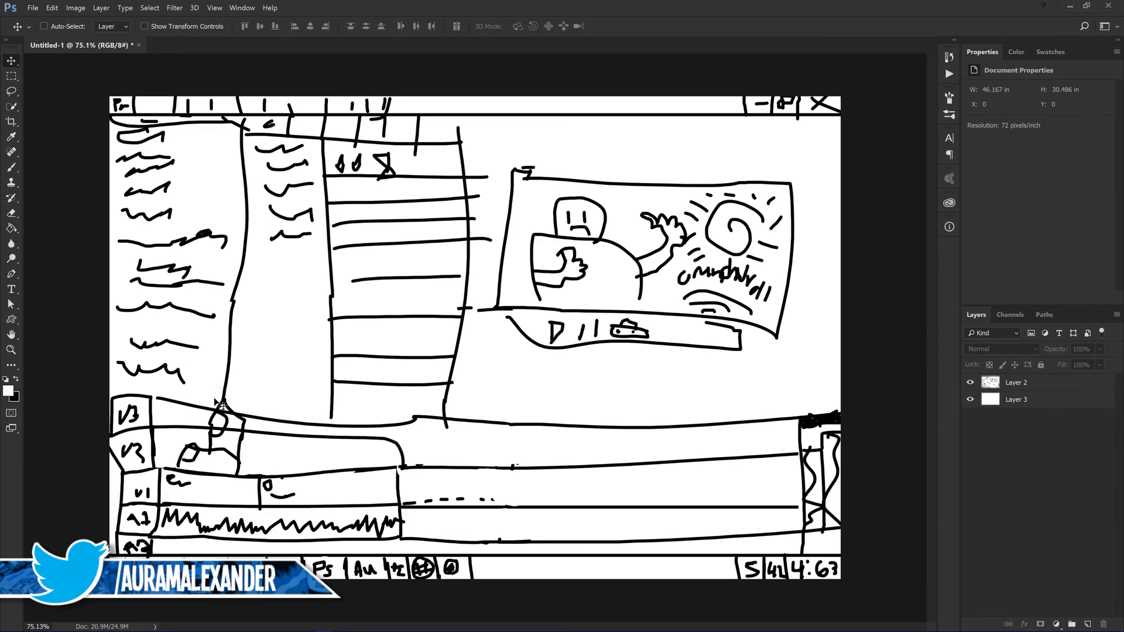
{"action": "left_click", "coordinate": [12, 167]}
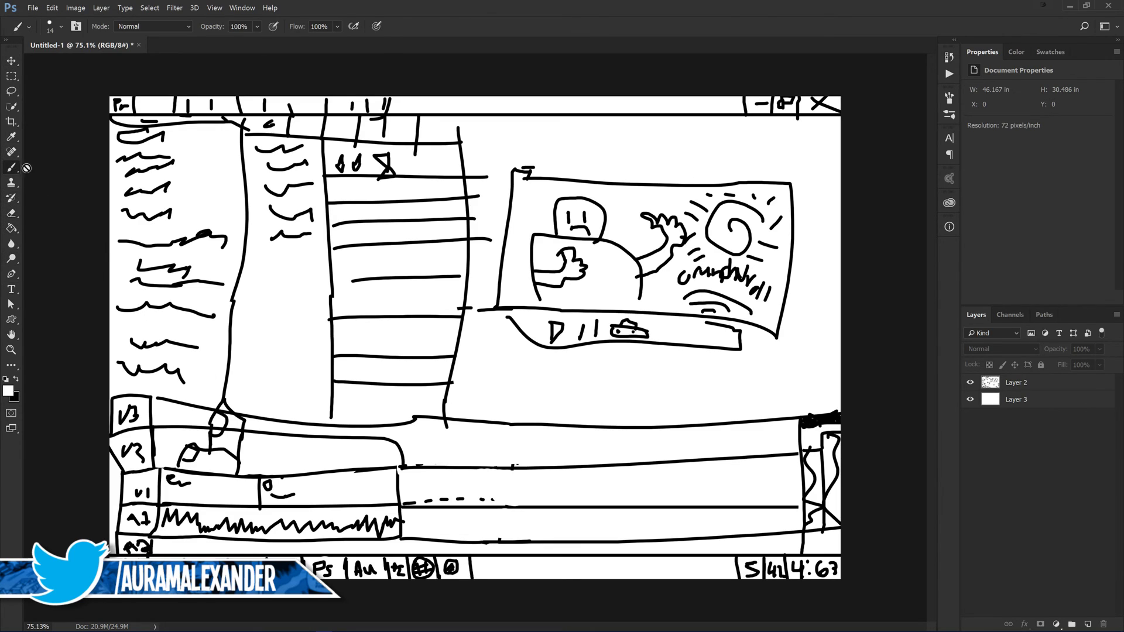
{"action": "left_click", "coordinate": [1019, 381]}
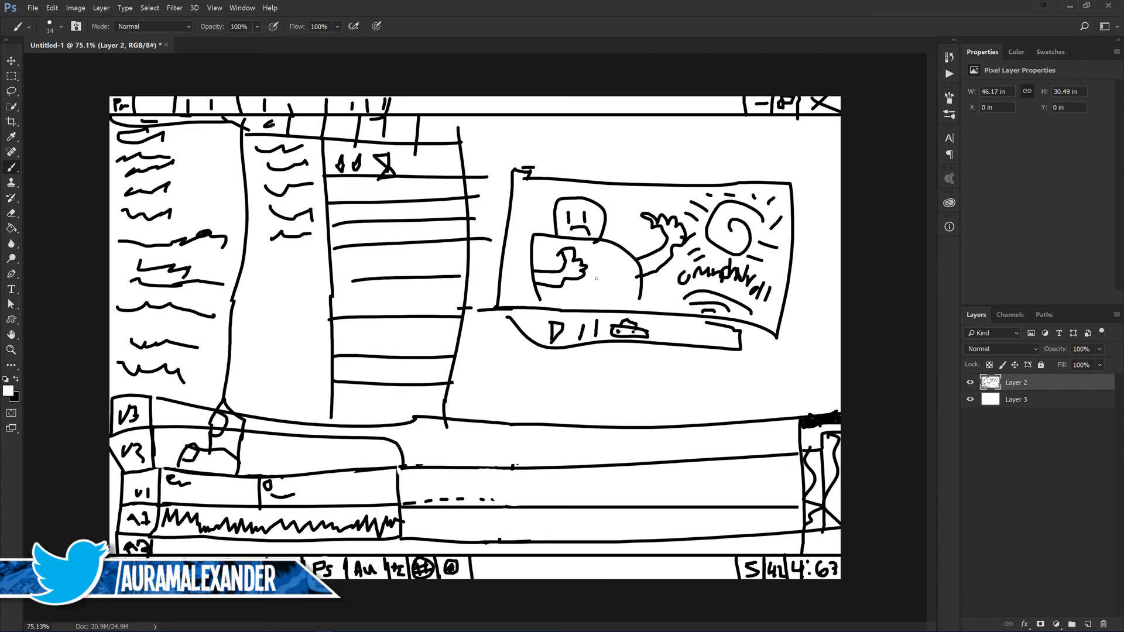
{"action": "key", "text": "alt+e"}
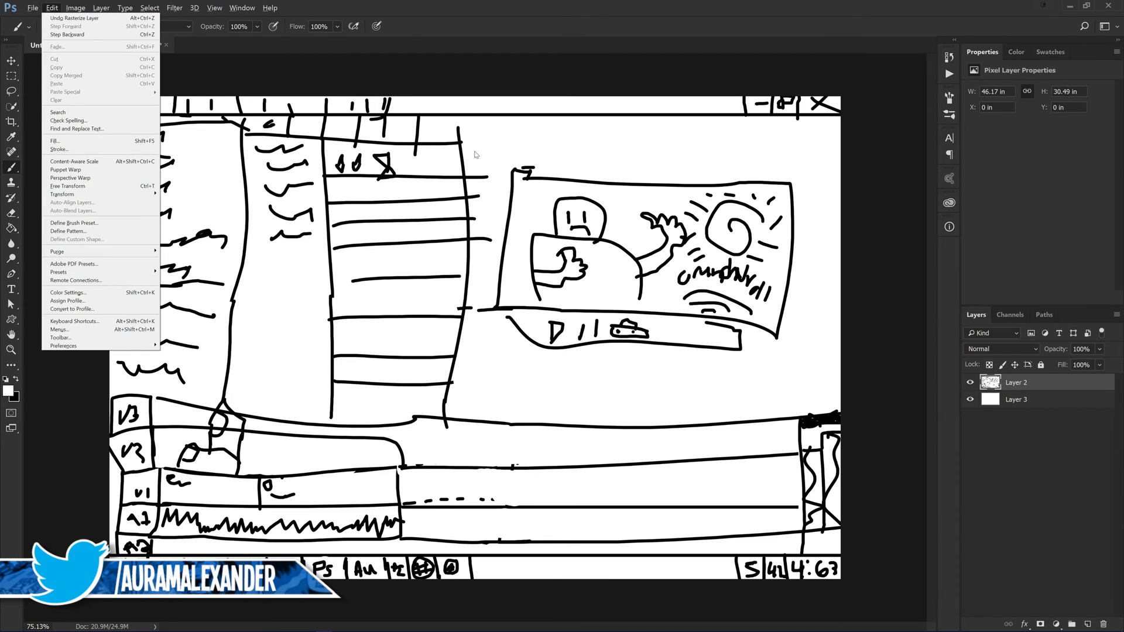
{"action": "key", "text": "Escape"}
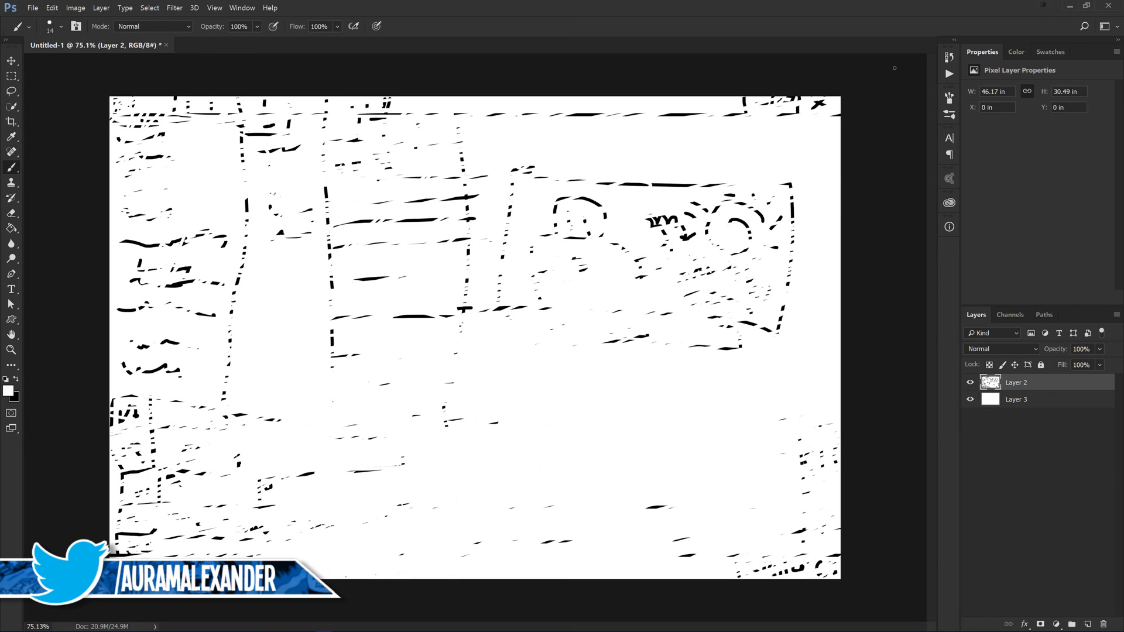
{"action": "mouse_move", "coordinate": [701, 628]}
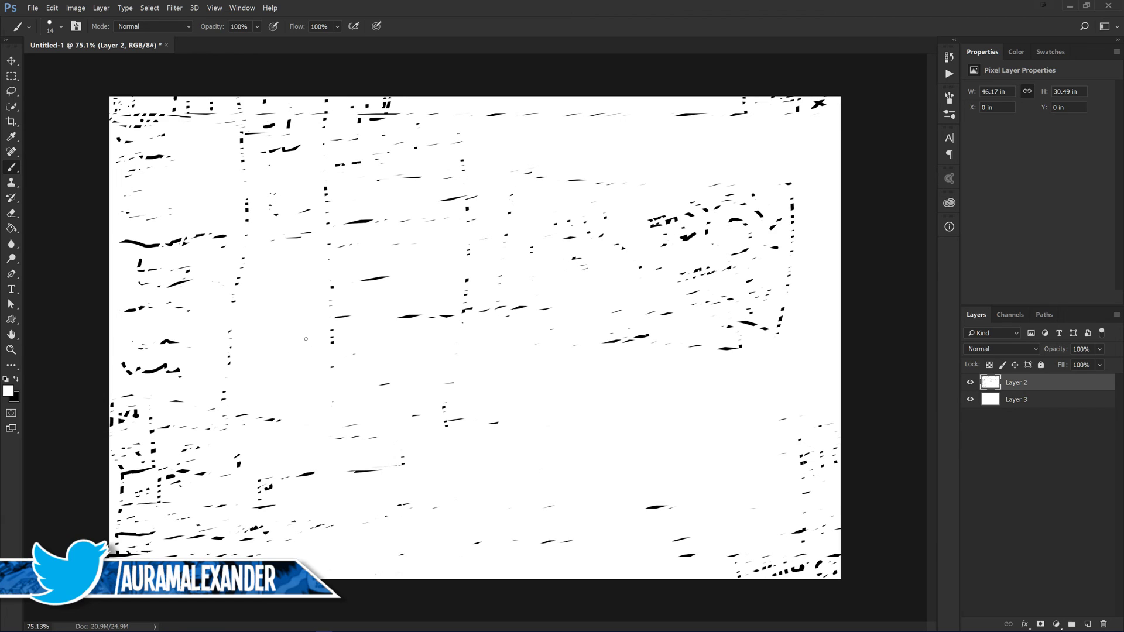
{"action": "key", "text": "alt+t"}
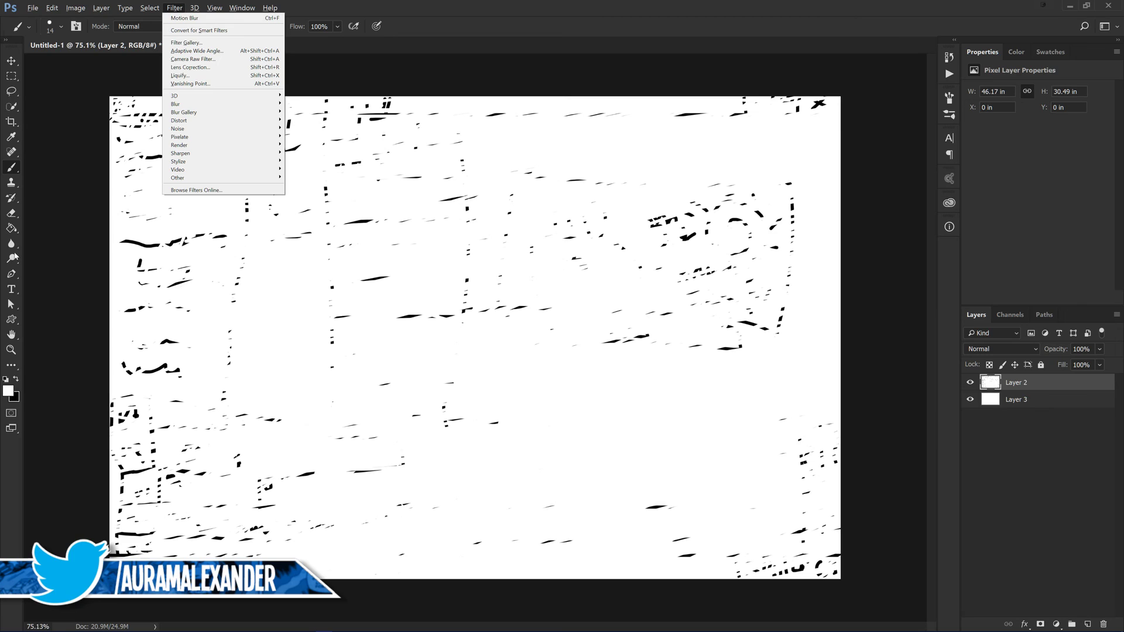
{"action": "key", "text": "Escape"}
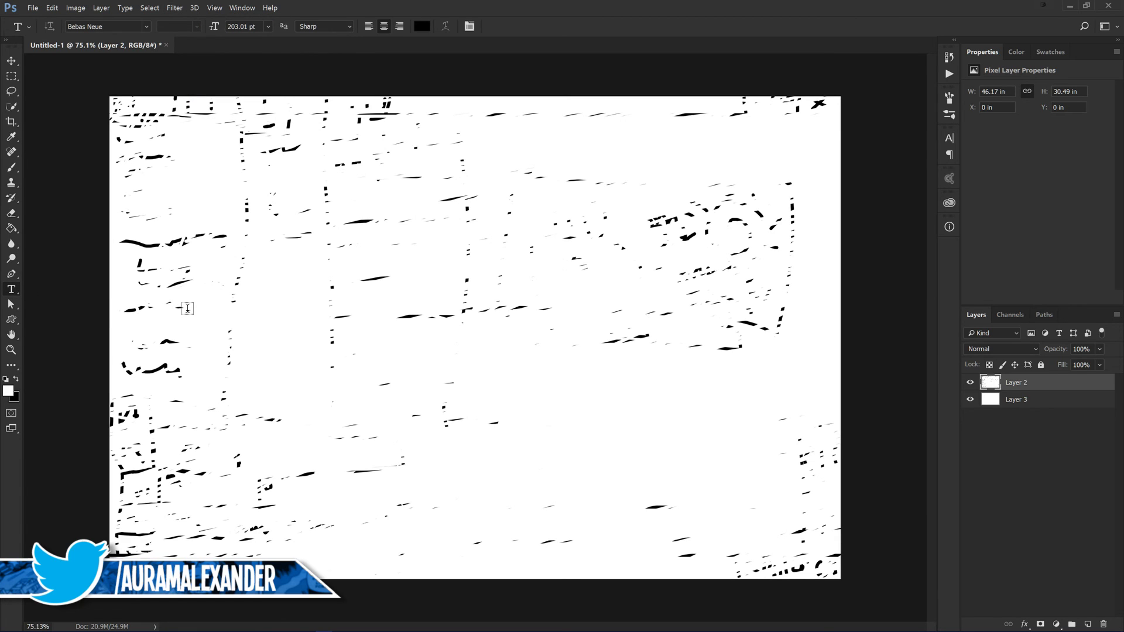
Add a text line reading "THERE'S NOTHING YOU CAN DO ABOUT IT" over the distorted sketch in Bebas Neue at 203.01 pt
{"action": "left_click", "coordinate": [188, 309]}
{"action": "type", "text": "THERE;"}
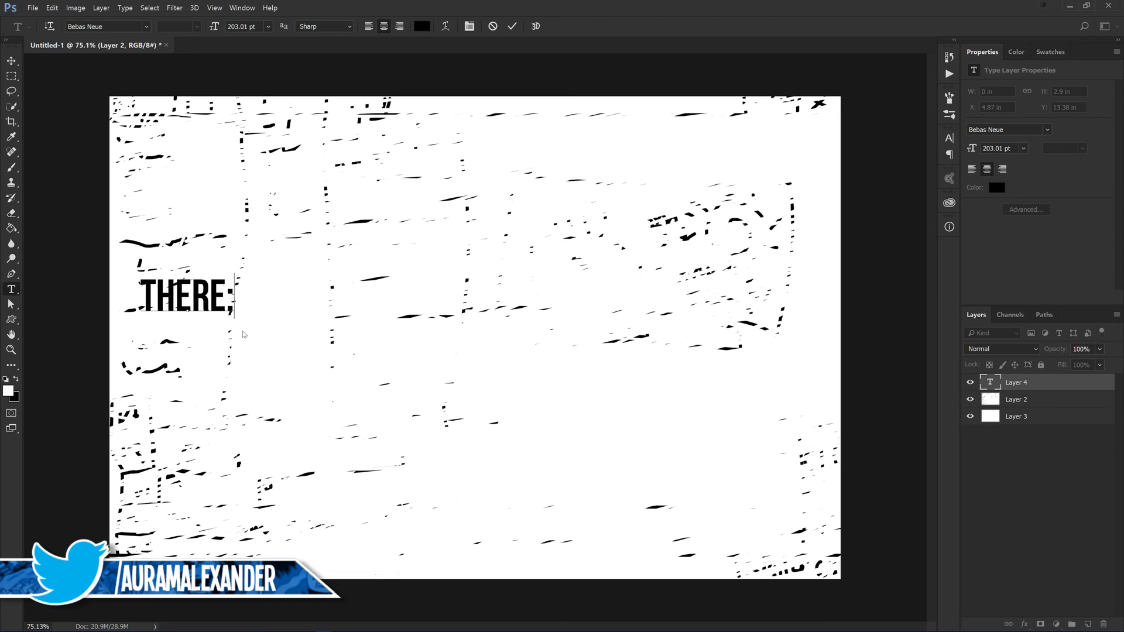
{"action": "key", "text": "BackSpace"}
{"action": "type", "text": "'S NOTHIGN"}
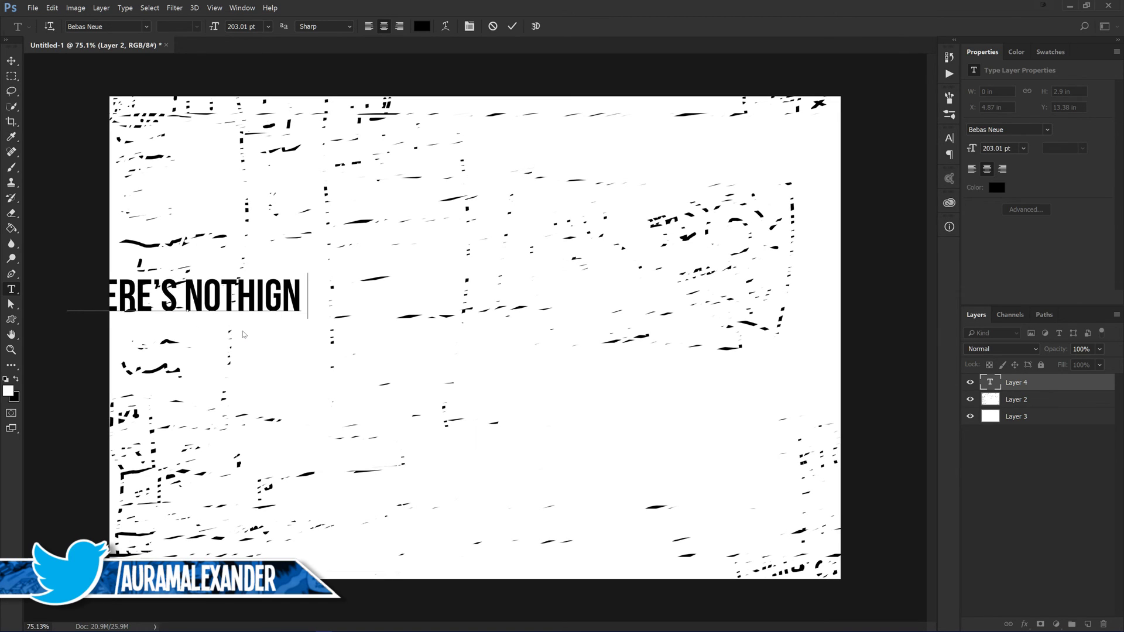
{"action": "type", "text": " YOU CAN DO ABOUT IT"}
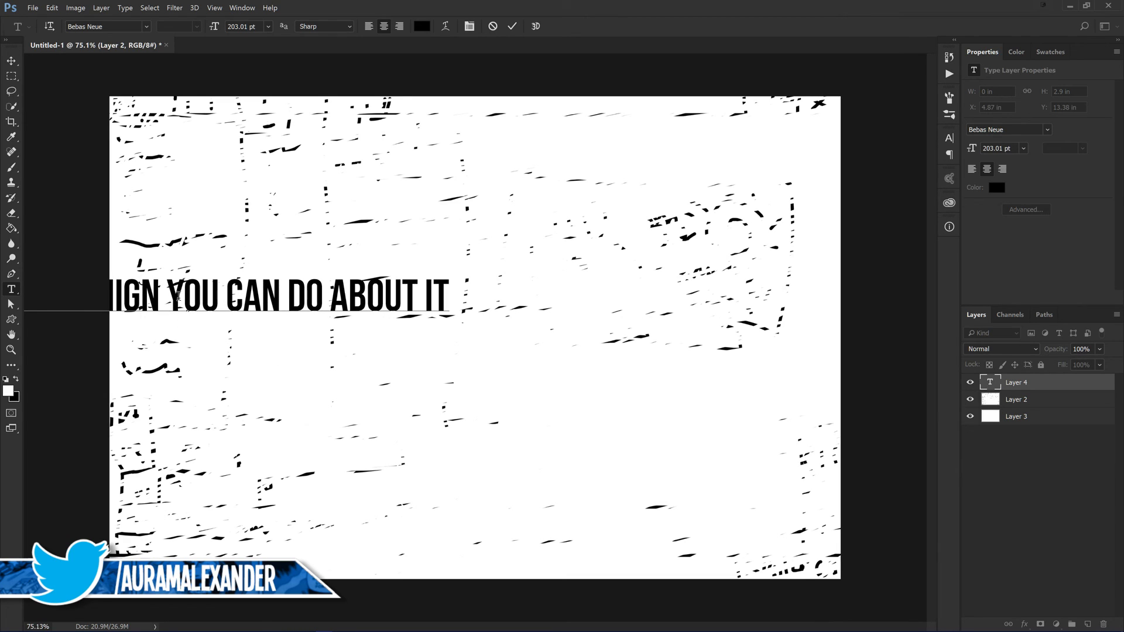
{"action": "left_click", "coordinate": [146, 293]}
{"action": "key", "text": "BackSpace"}
{"action": "key", "text": "ctrl+Return"}
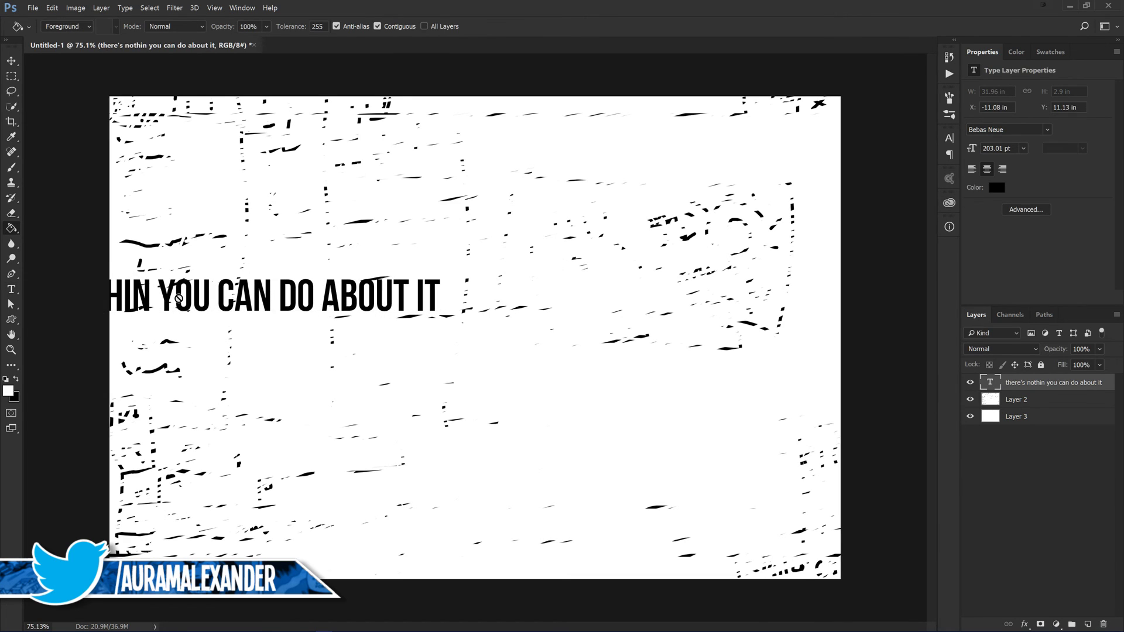
{"action": "left_click", "coordinate": [150, 289]}
{"action": "type", "text": "g"}
Move the "THERE'S NOTHING YOU CAN DO ABOUT IT" text into the canvas's upper-left corner
{"action": "left_click", "coordinate": [11, 61]}
{"action": "left_click_drag", "start_coordinate": [297, 293], "coordinate": [585, 338]}
{"action": "left_click_drag", "start_coordinate": [691, 352], "coordinate": [678, 351]}
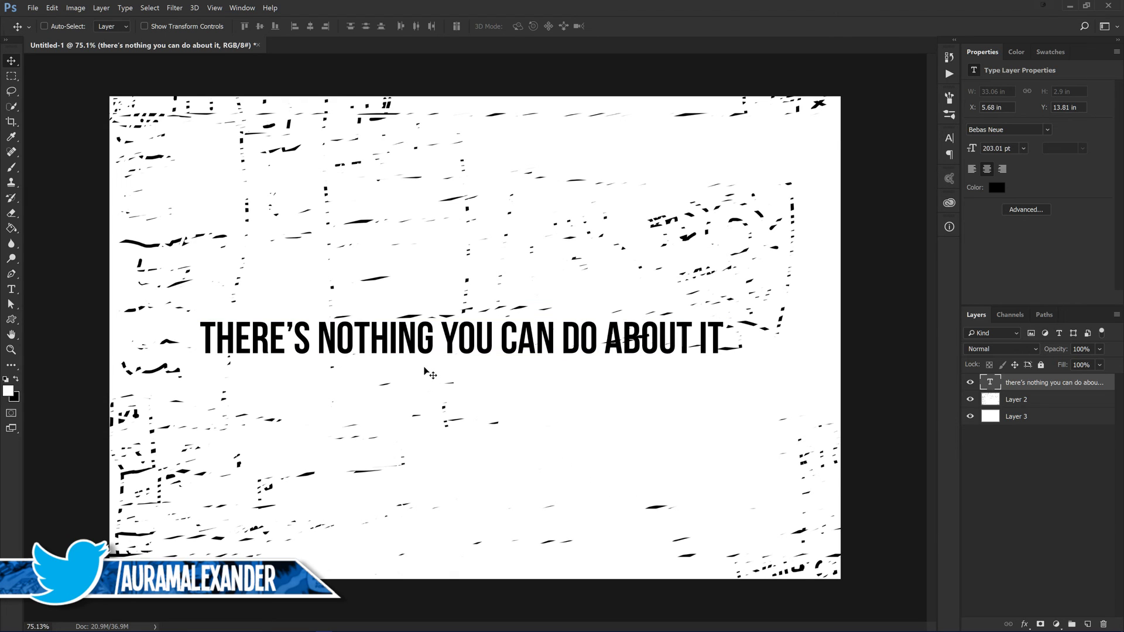
{"action": "left_click_drag", "start_coordinate": [408, 331], "coordinate": [335, 117]}
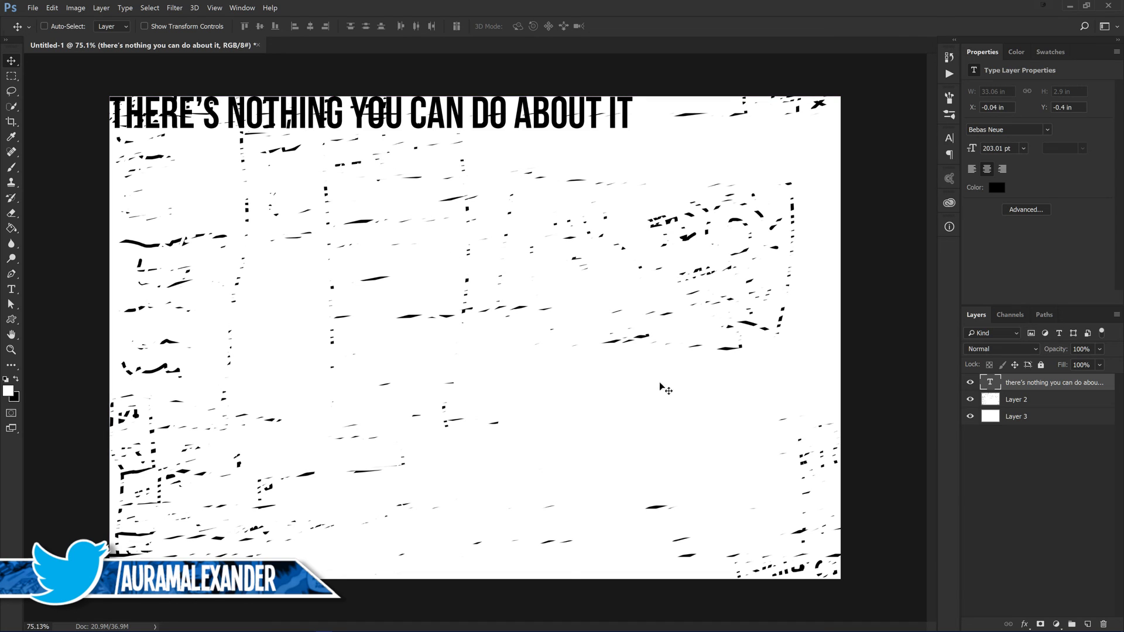
Duplicate the text line to the lower part of the canvas and change the copy's wording to "ACCEPTANCE"
{"action": "left_click_drag", "start_coordinate": [1032, 384], "coordinate": [991, 383]}
{"action": "left_click_drag", "start_coordinate": [488, 113], "coordinate": [671, 508]}
{"action": "double_click", "coordinate": [671, 508]}
{"action": "key", "text": "ctrl+a"}
{"action": "type", "text": "ACCE[TAMCE"}
{"action": "key", "text": "BackSpace"}
{"action": "key", "text": "BackSpace"}
{"action": "key", "text": "BackSpace"}
{"action": "key", "text": "BackSpace"}
{"action": "key", "text": "BackSpace"}
{"action": "key", "text": "BackSpace"}
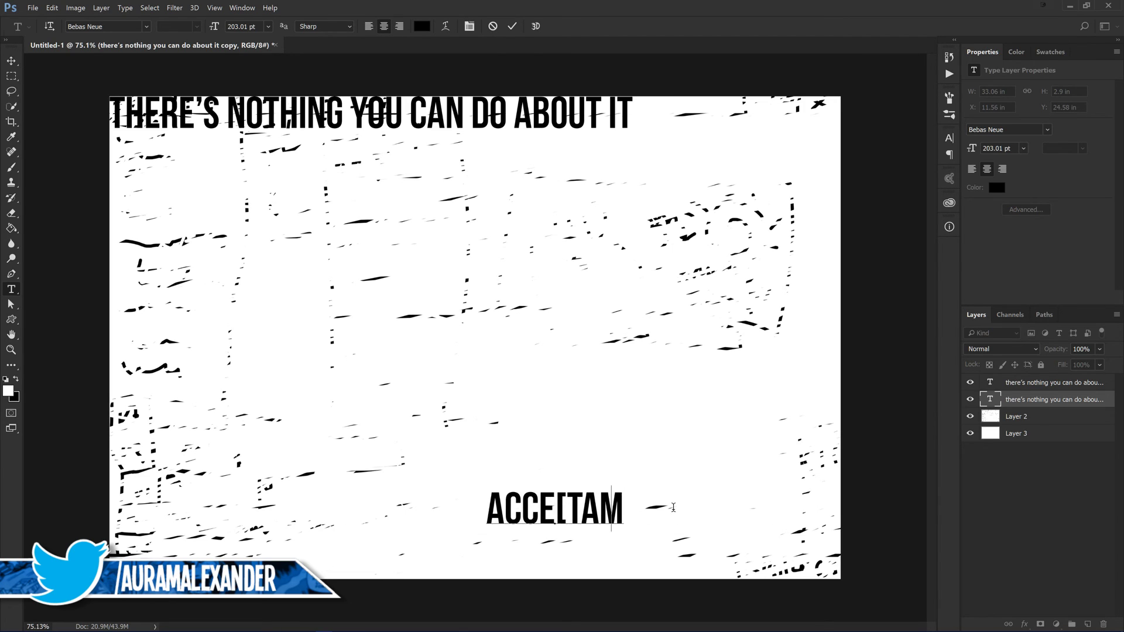
{"action": "type", "text": "PTANCE"}
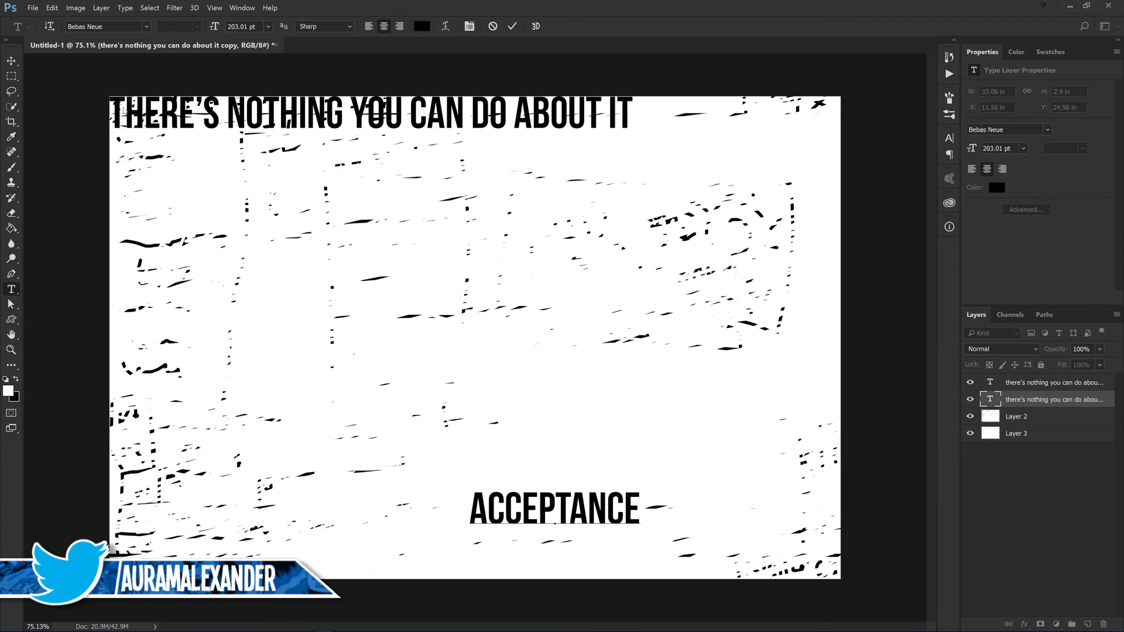
Enlarge the "ACCEPTANCE" text to 438.01 pt and fit it tightly into the canvas's lower-right corner
{"action": "left_click", "coordinate": [11, 60]}
{"action": "left_click_drag", "start_coordinate": [972, 150], "coordinate": [1109, 149]}
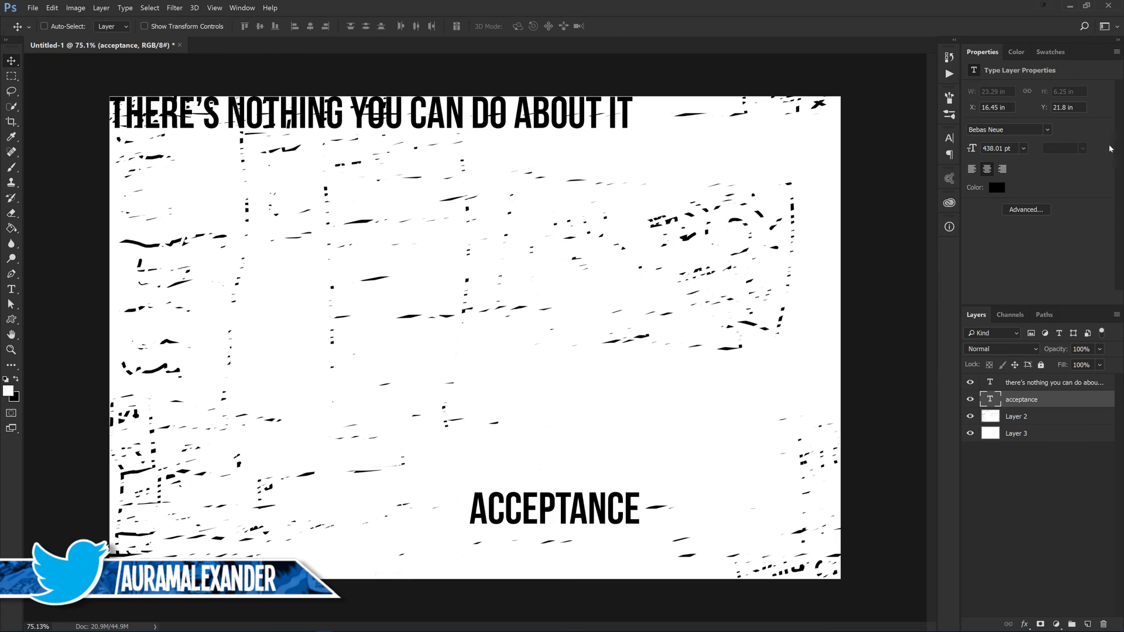
{"action": "left_click_drag", "start_coordinate": [708, 524], "coordinate": [779, 565]}
{"action": "key", "text": "Right"}
{"action": "key", "text": "Right"}
{"action": "key", "text": "Right"}
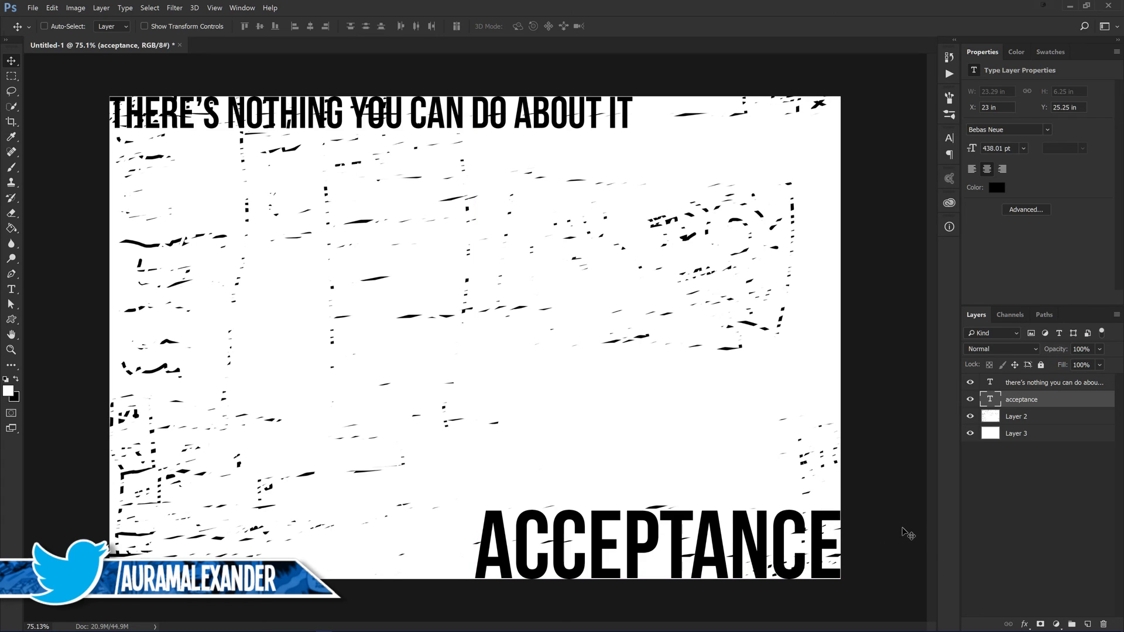
{"action": "key", "text": "Down"}
{"action": "key", "text": "Down"}
{"action": "key", "text": "Down"}
{"action": "key", "text": "Down"}
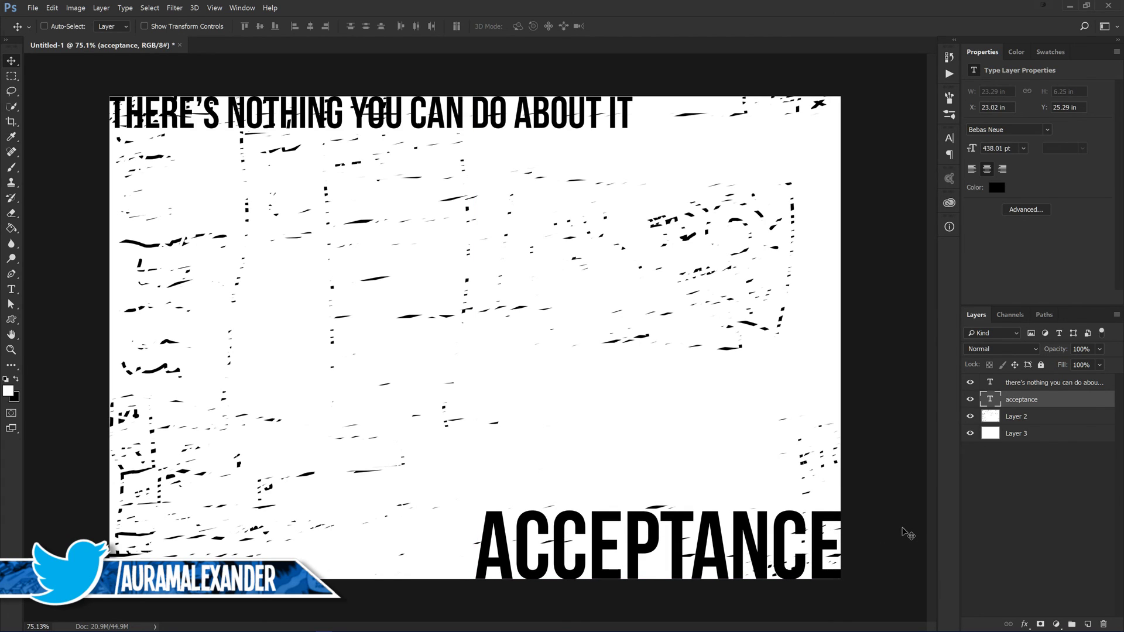
Nudge the "THERE'S NOTHING YOU CAN DO ABOUT IT" line tighter into the canvas's upper-left corner and deselect all layers
{"action": "left_click", "coordinate": [1015, 384]}
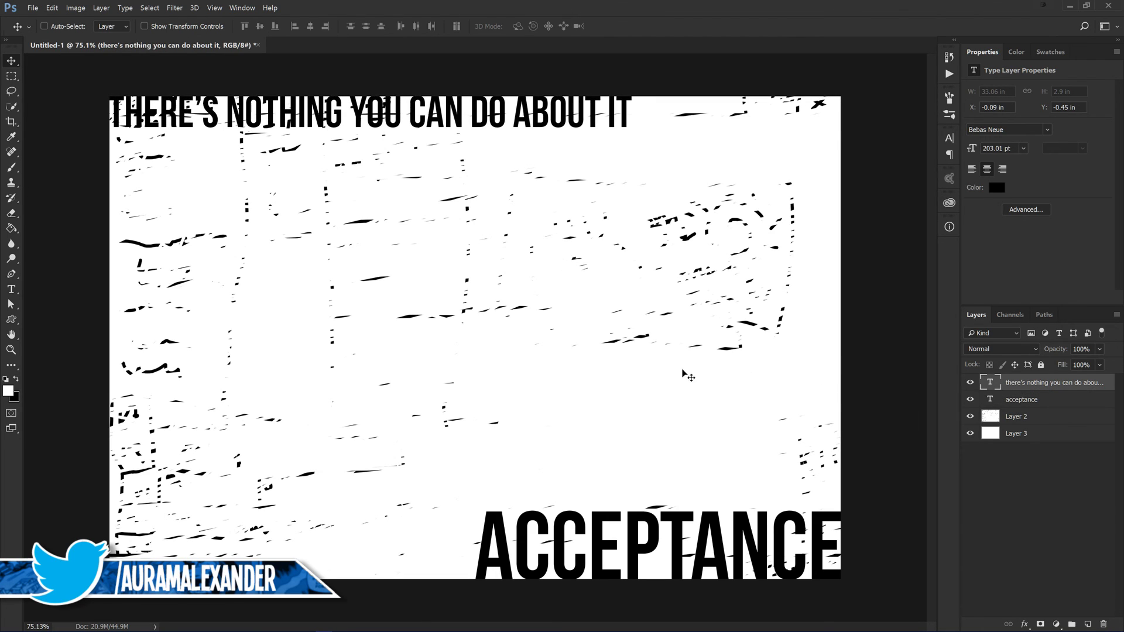
{"action": "left_click", "coordinate": [1033, 559]}
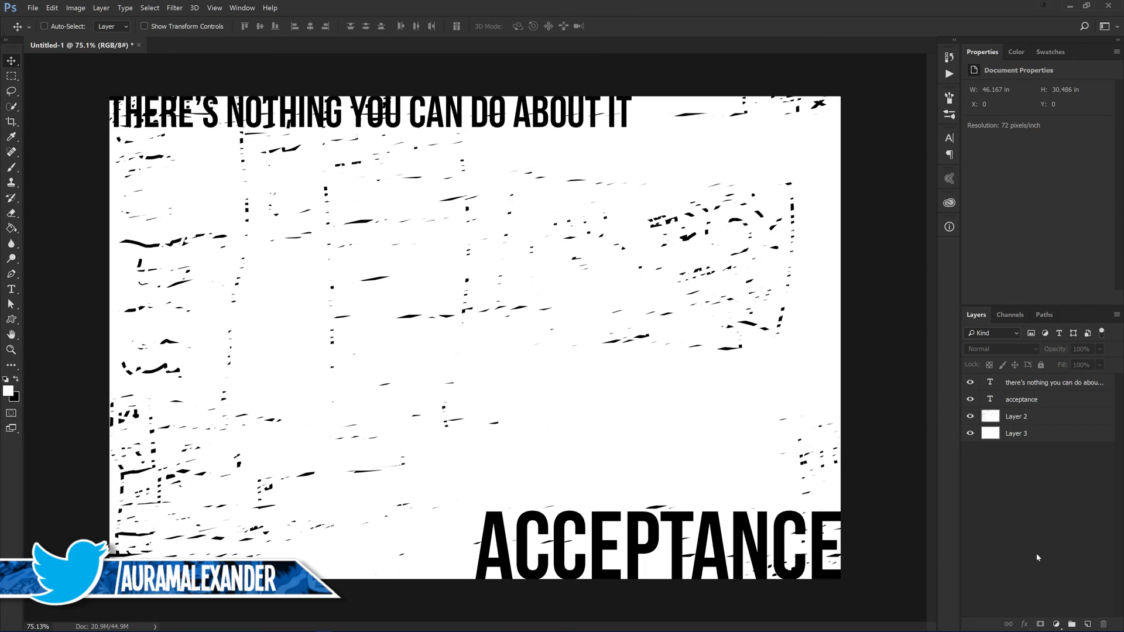